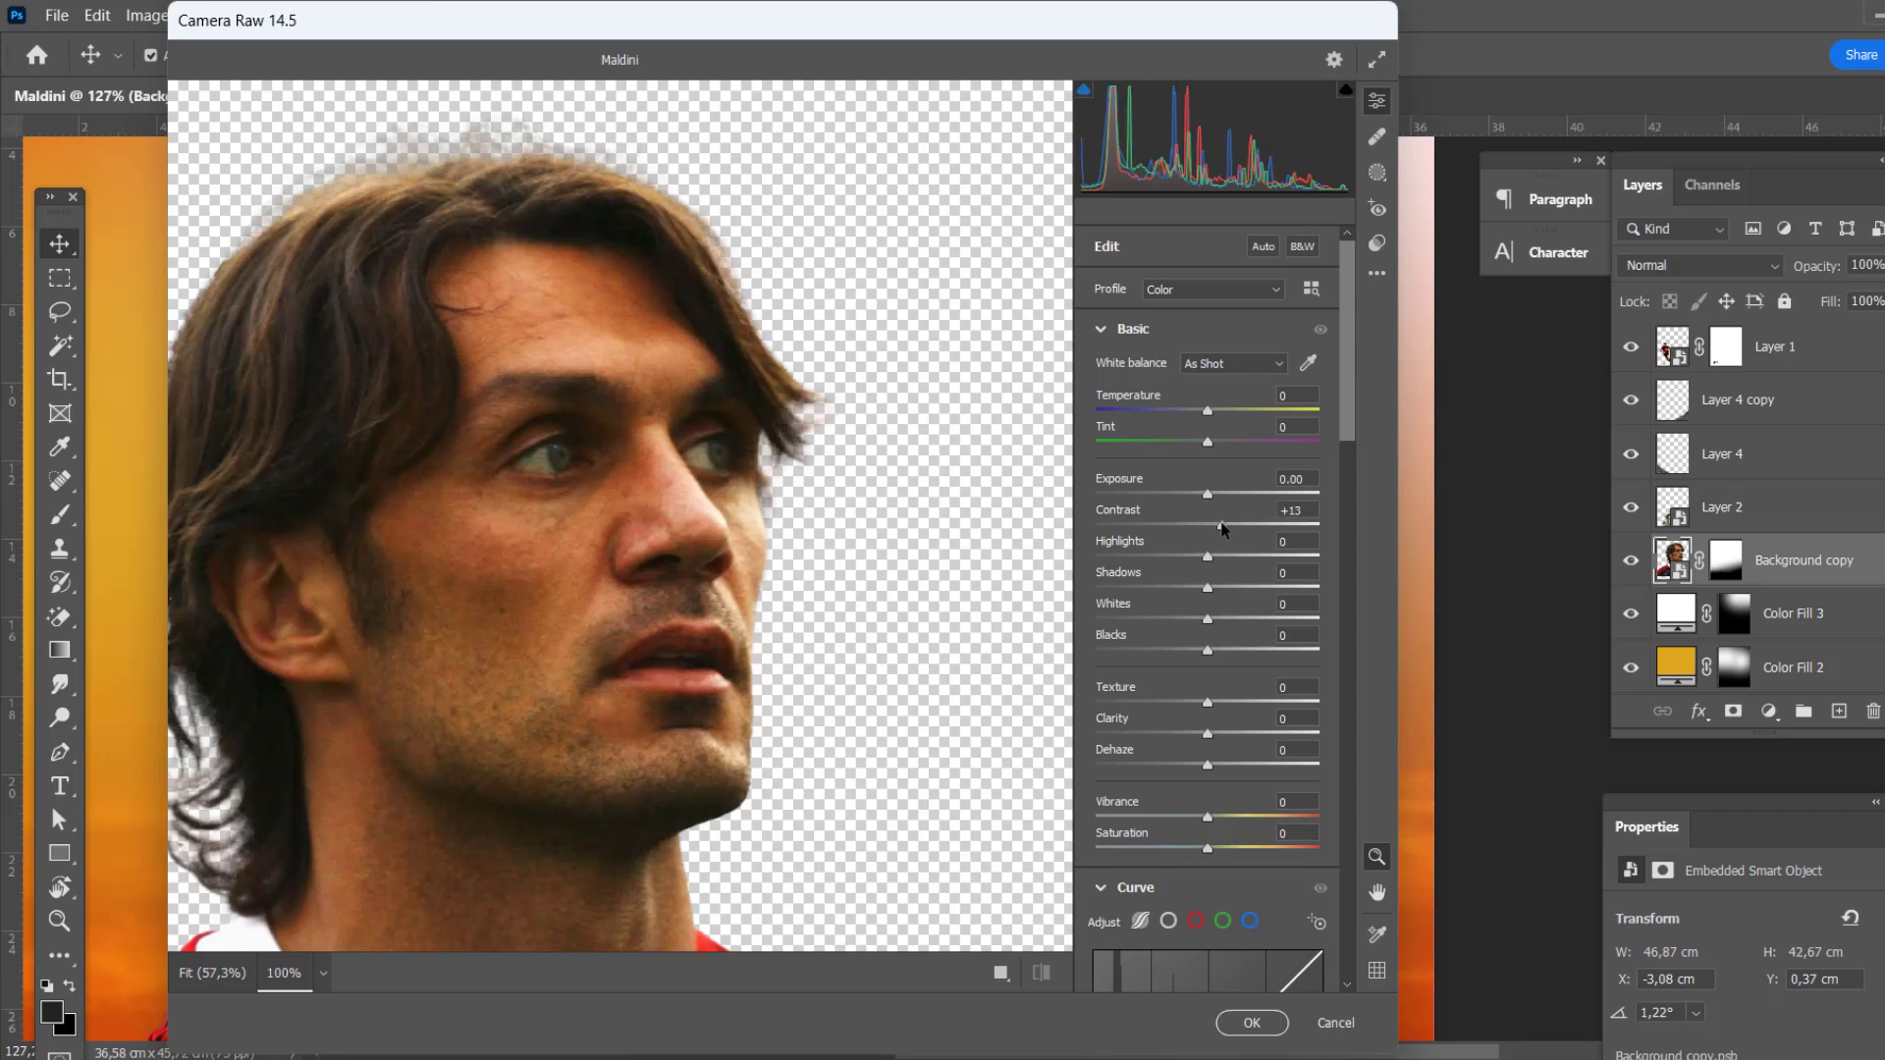
Step: In Camera Raw, raise the face's exposure, lift blacks, deepen shadows and add clarity
left_click_drag(1206, 494, 1215, 501)
mouse_move(1208, 650)
left_mouse_down()
mouse_move(1319, 656)
mouse_move(1143, 588)
mouse_move(1153, 557)
left_mouse_up()
scroll(861, 526, "down", 3)
mouse_move(1207, 734)
left_mouse_down()
mouse_move(1270, 734)
mouse_move(1167, 703)
left_mouse_up()
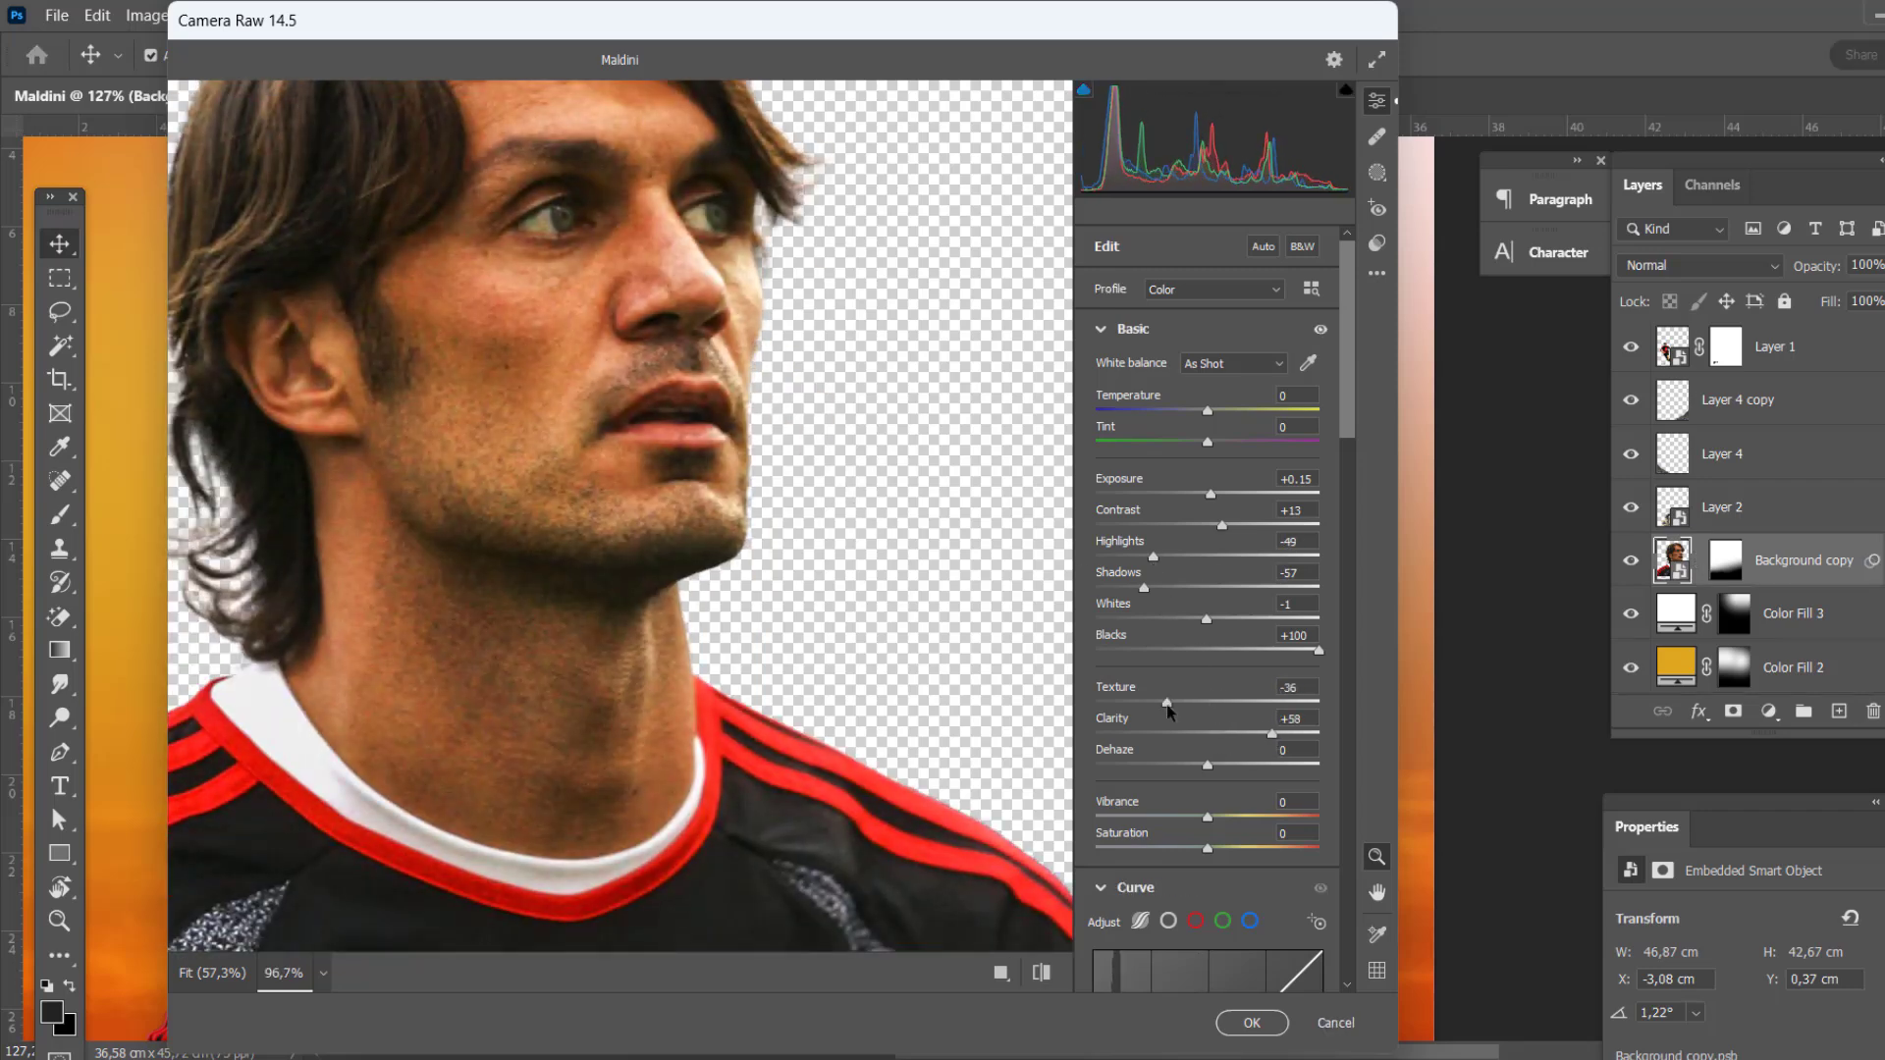
double_click(1232, 817)
scroll(828, 527, "down", 2)
scroll(1208, 687, "down", 5)
Step: Pull down the lights in the tone curve and apply the Camera Raw filter
left_click_drag(1207, 893, 1167, 893)
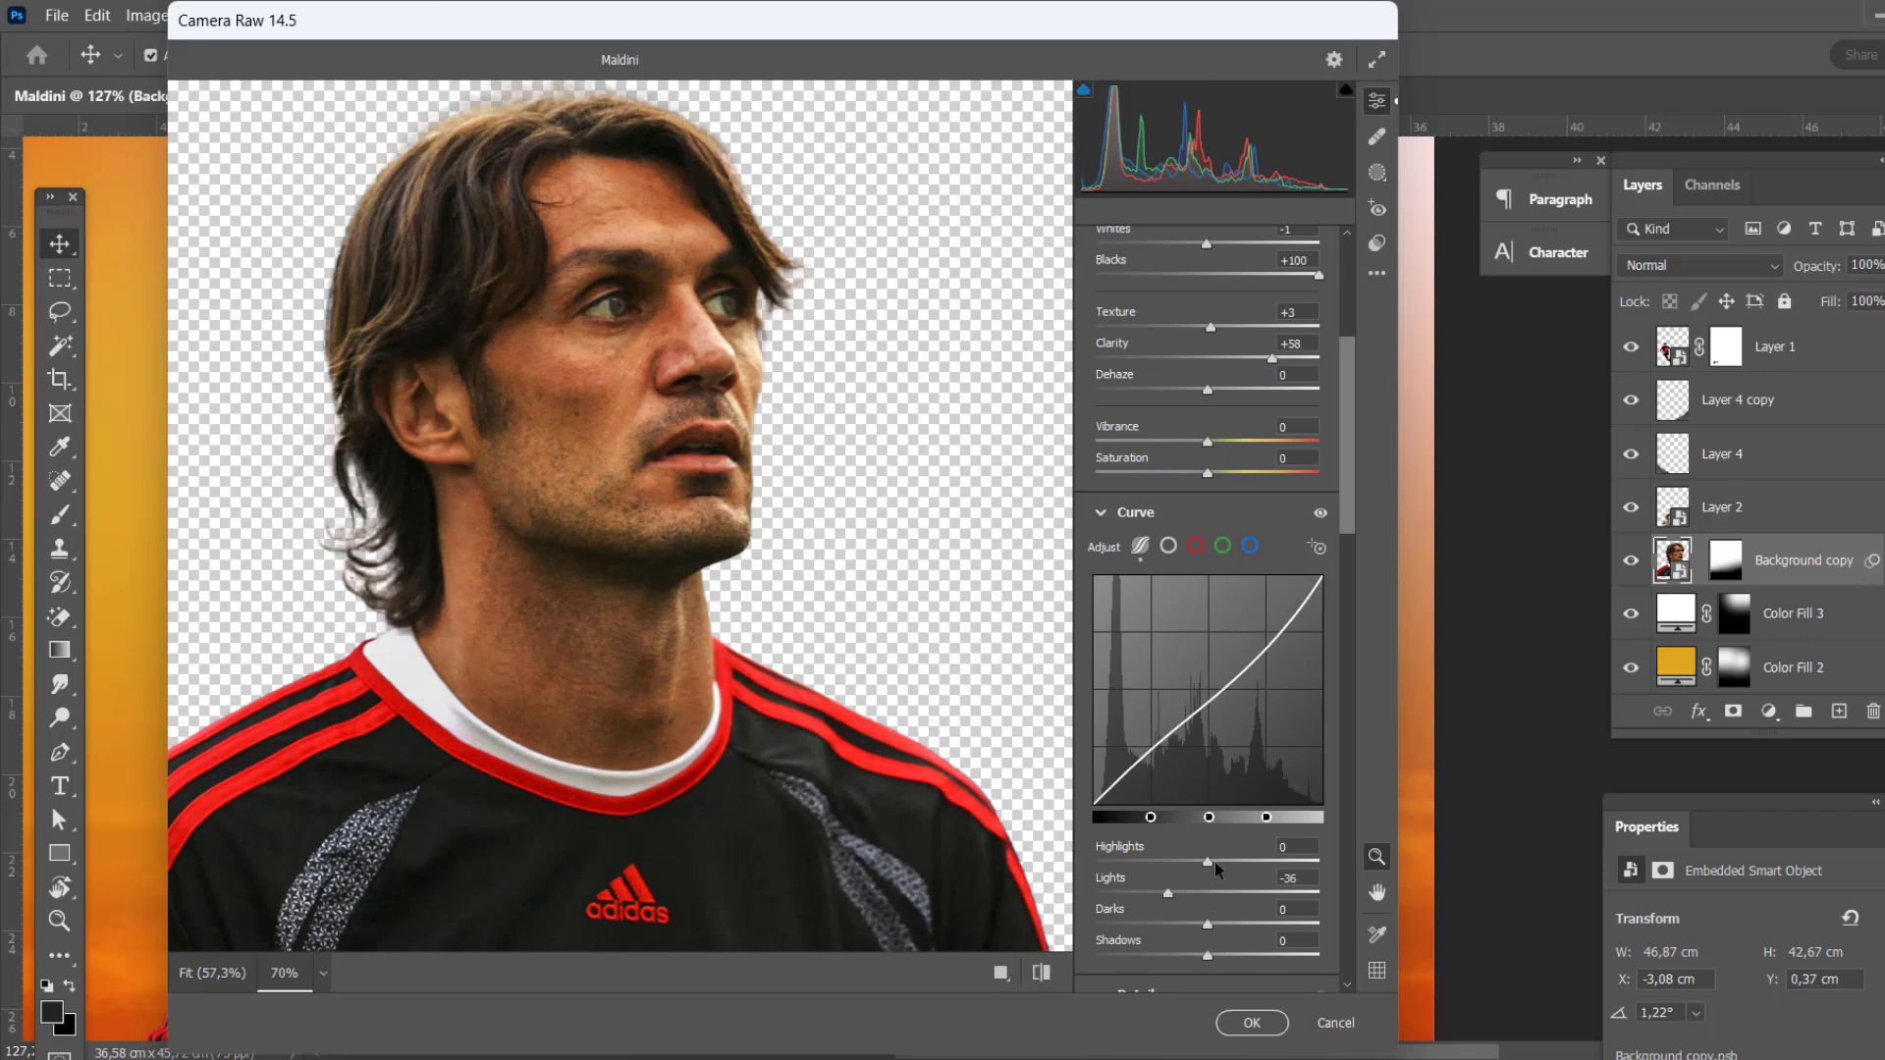
left_click_drag(1208, 955, 1174, 955)
left_click_drag(1207, 862, 1244, 862)
scroll(1208, 785, "down", 4)
left_click(1252, 1023)
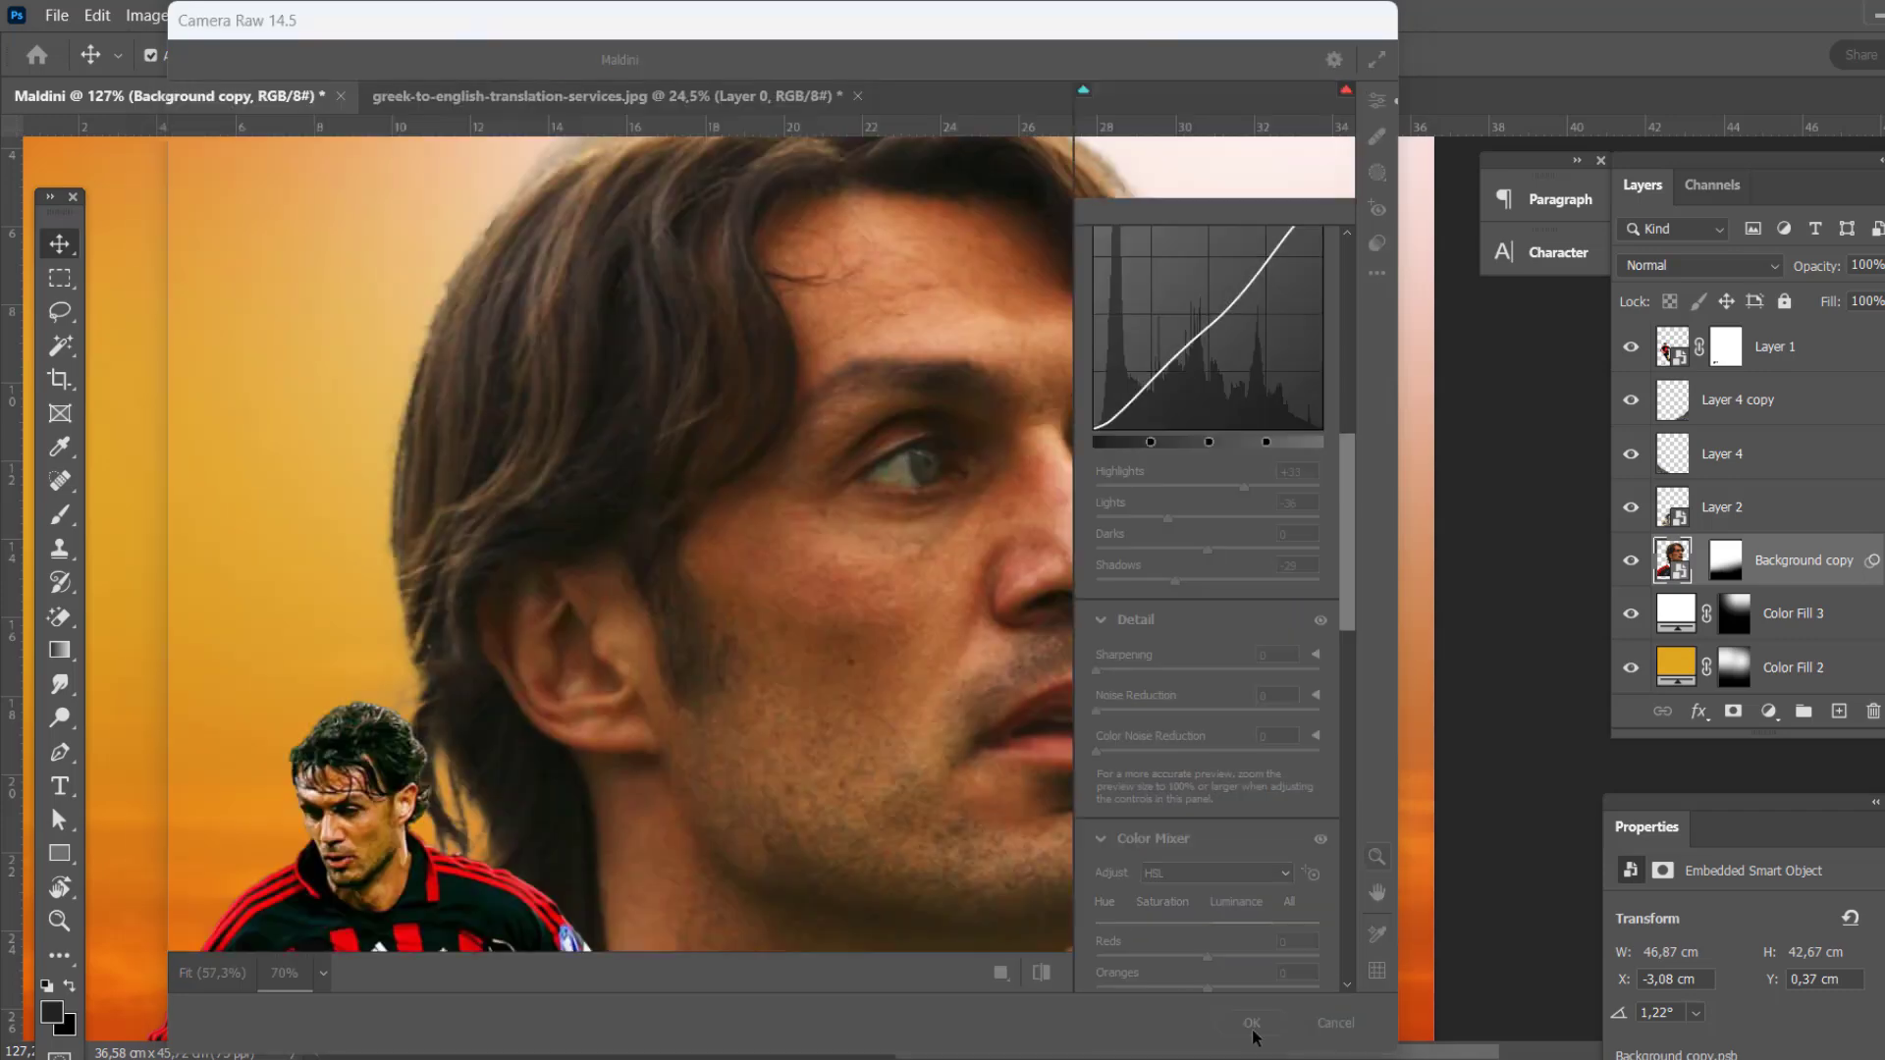
Step: Apply Shadows/Highlights to the face with shadows amount about 22 and radius 46
key("ctrl+0")
left_click(146, 15)
left_click(530, 499)
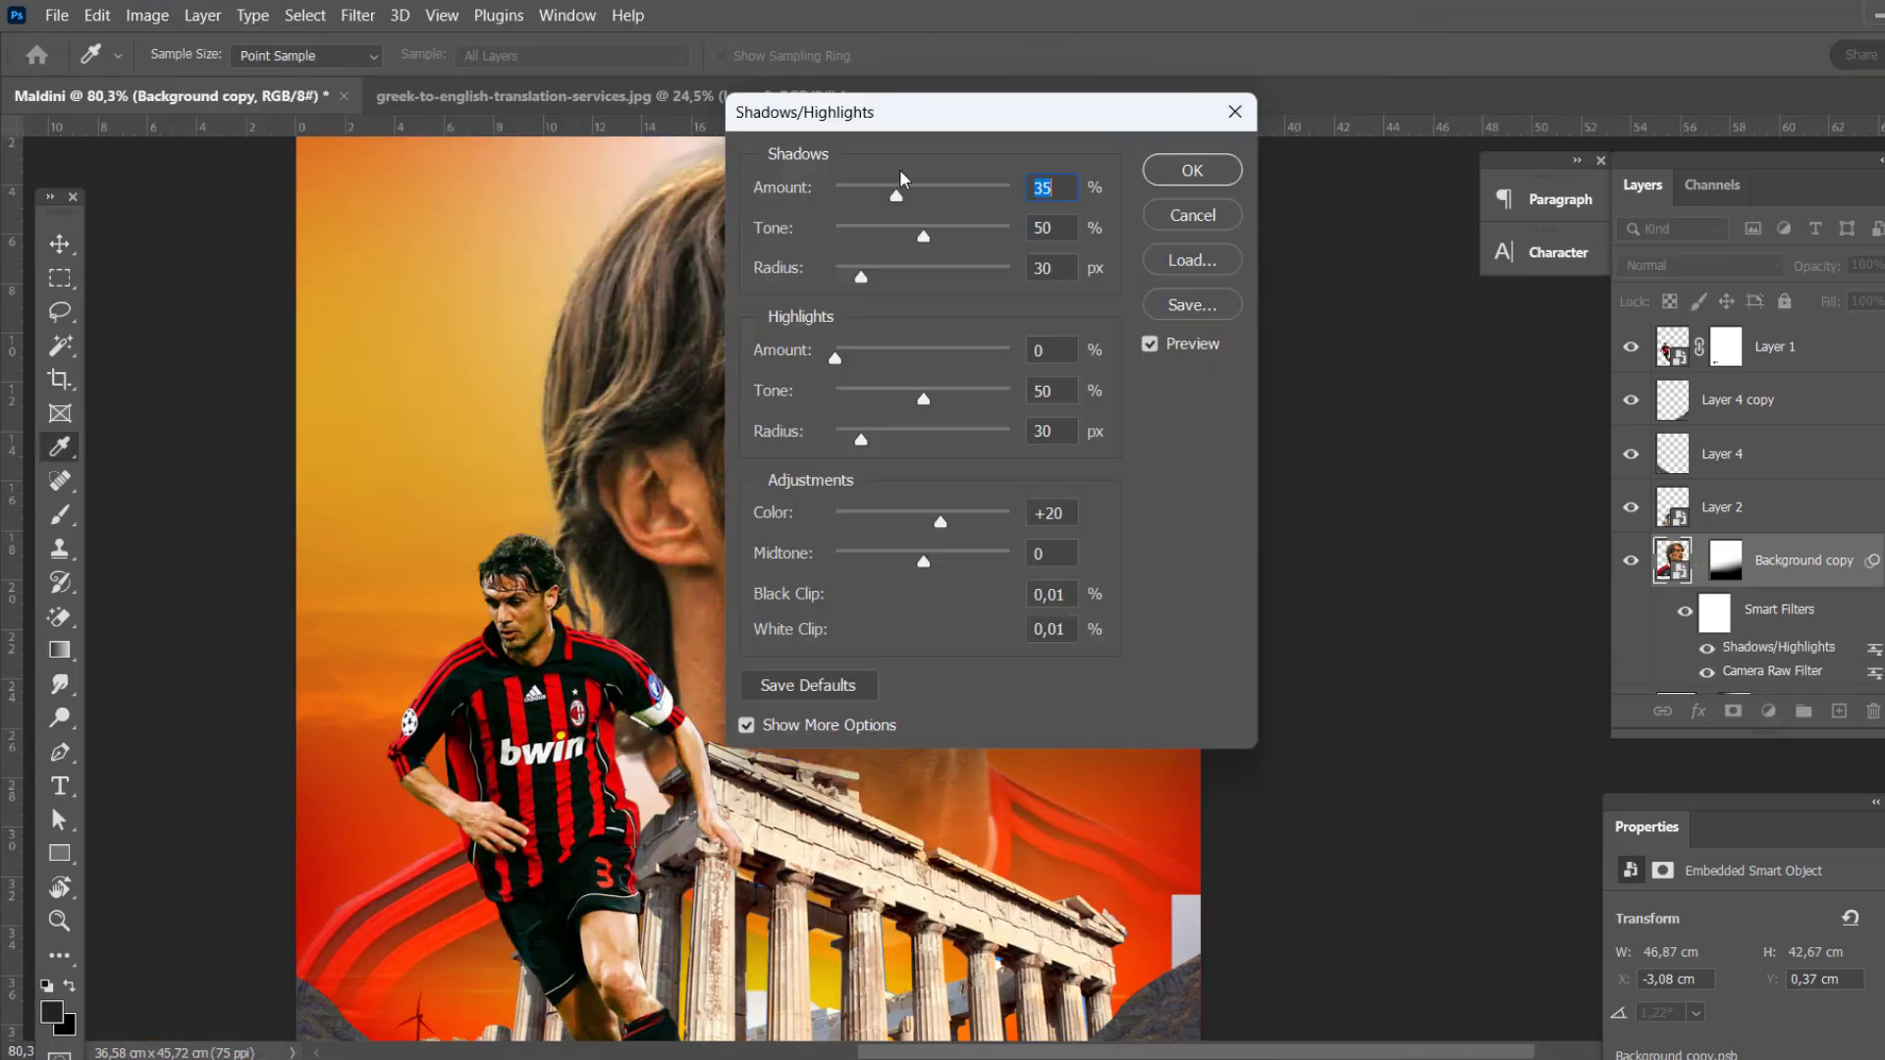
left_click_drag(1428, 456, 1405, 457)
left_click_drag(1391, 537, 1406, 538)
left_click_drag(1405, 457, 1400, 457)
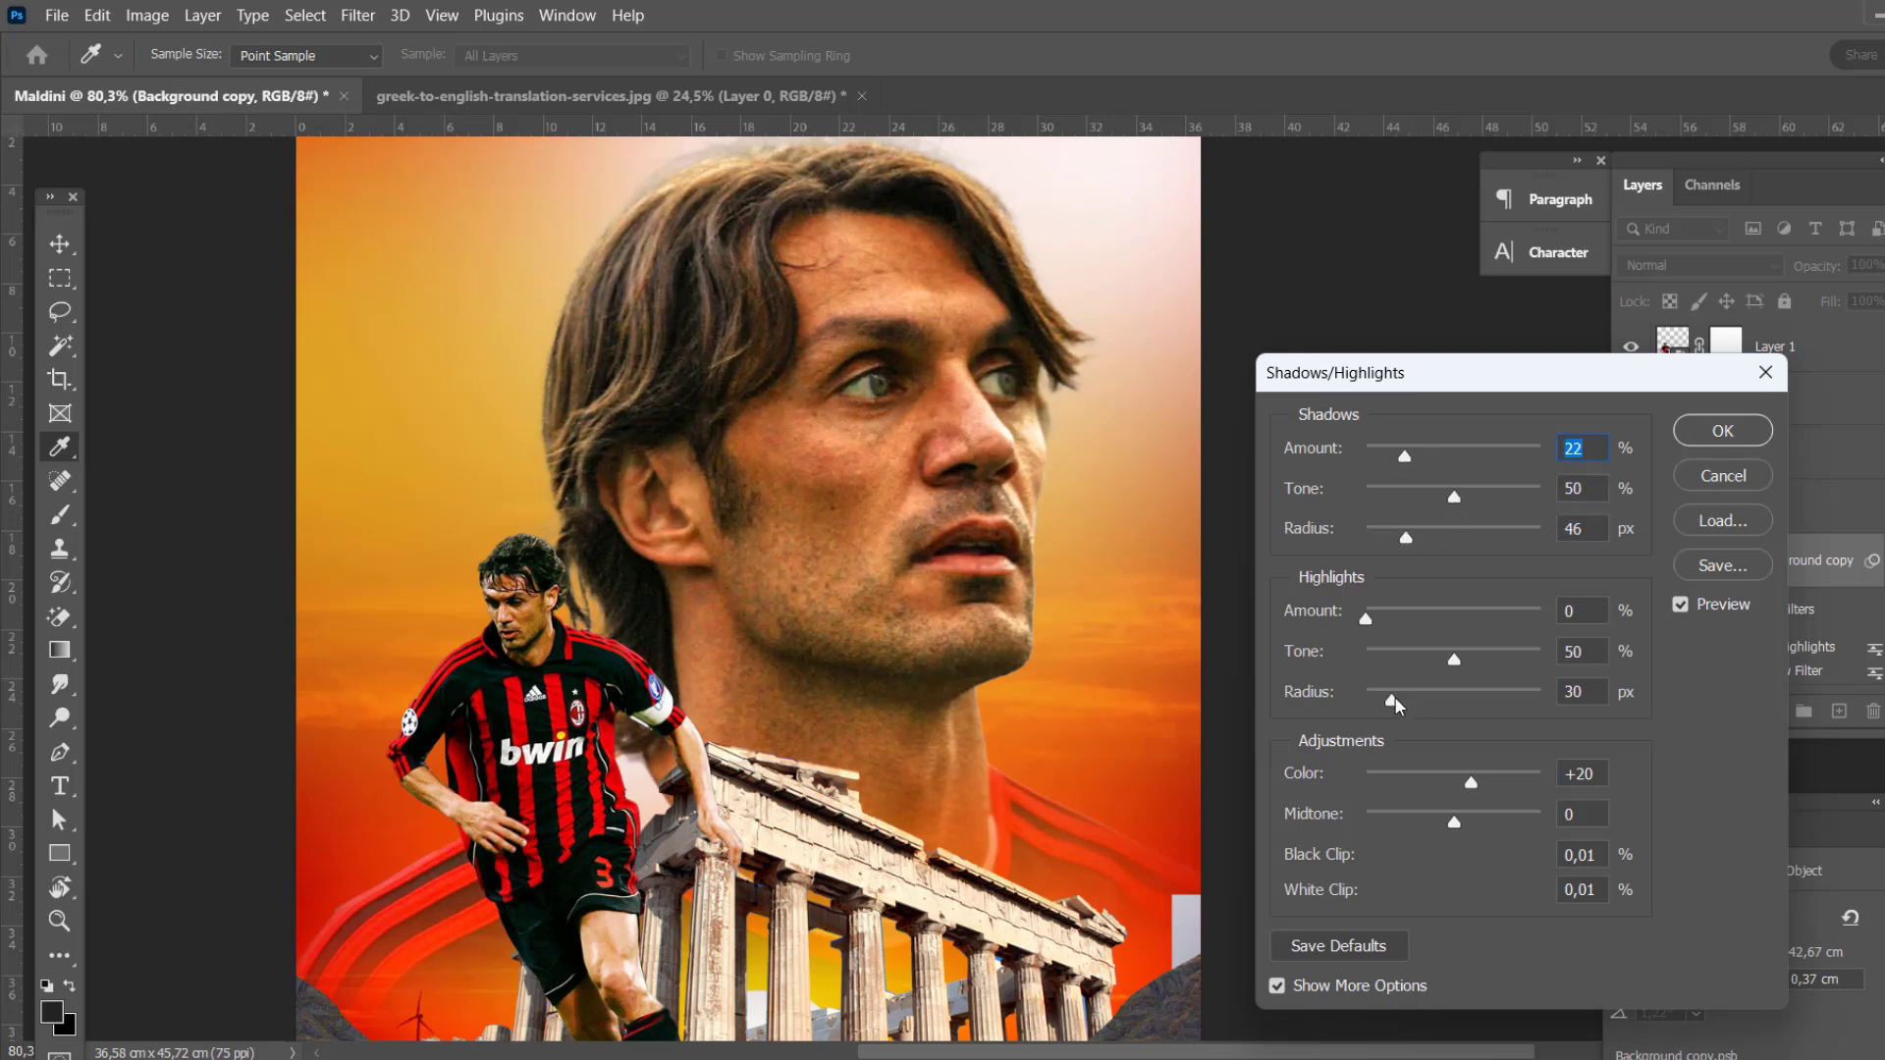
key("Return")
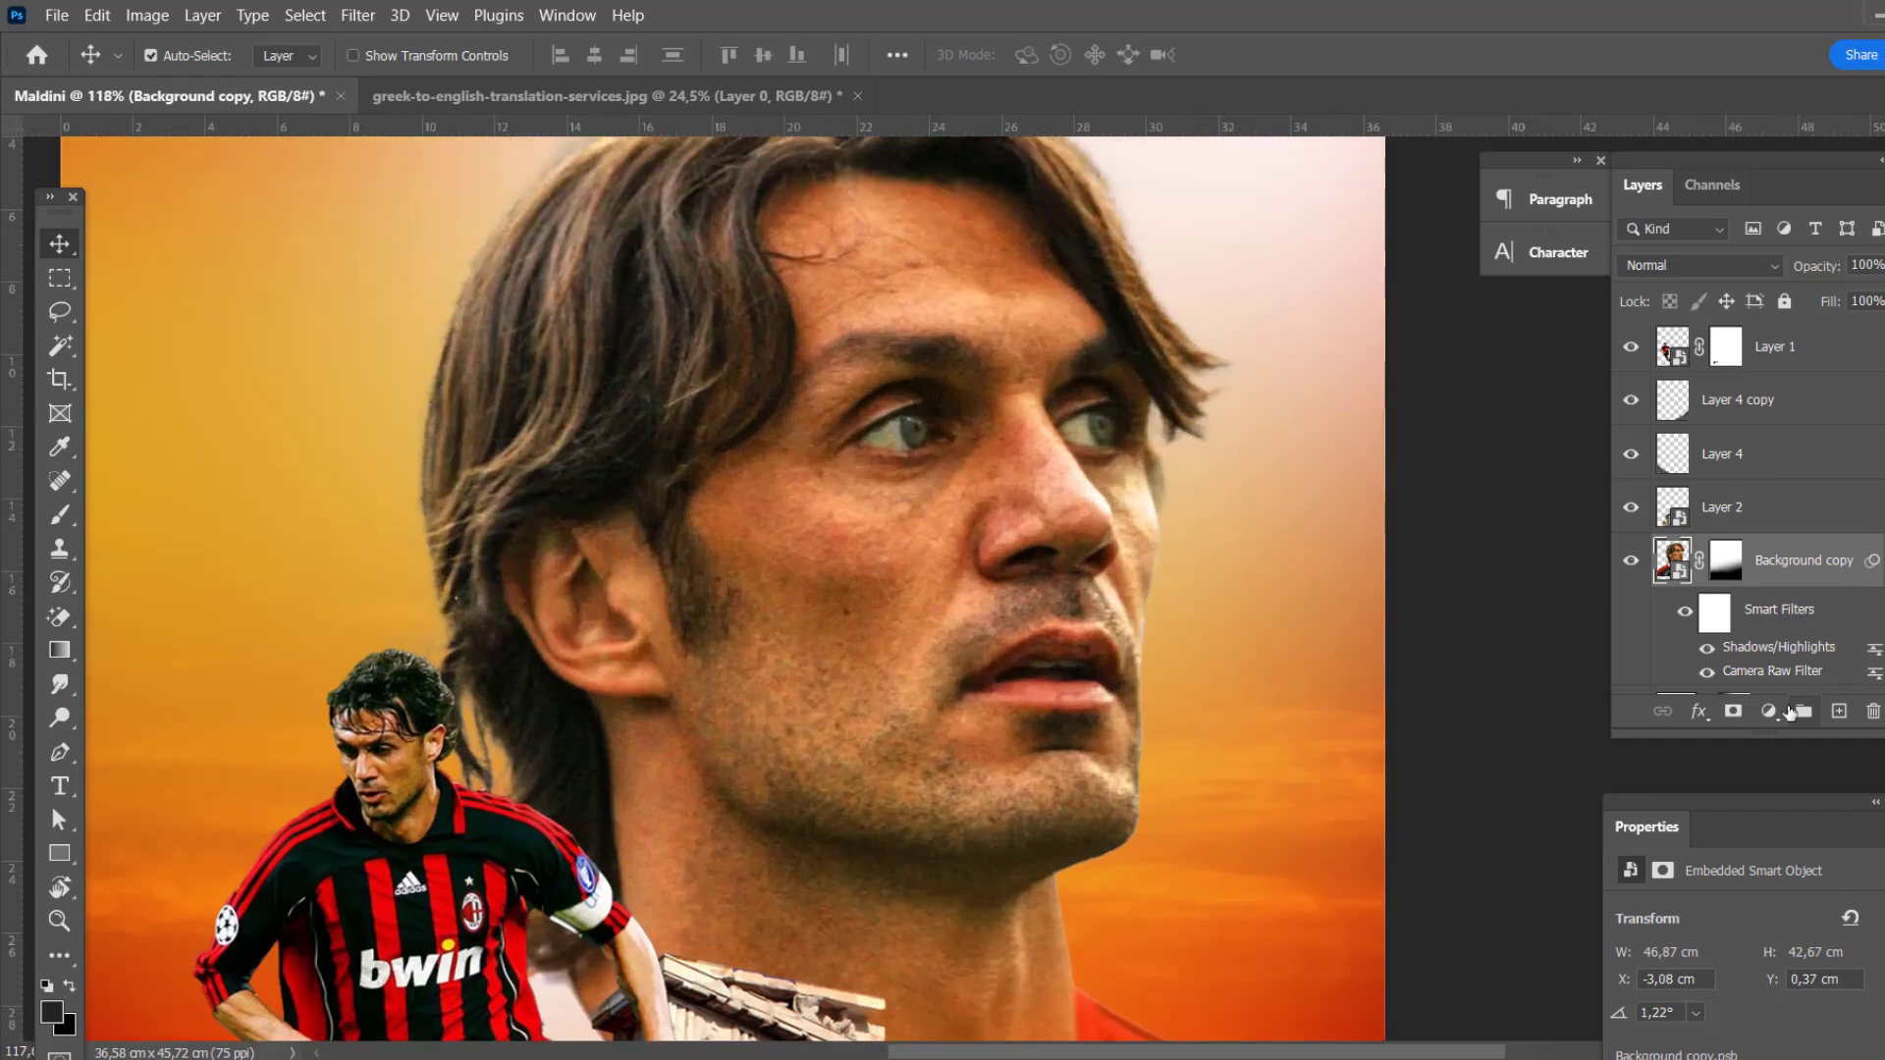
Step: Add a clipped Hue/Saturation layer that desaturates the face, with its mask inverted to black
left_click(1789, 711)
left_click(1809, 454)
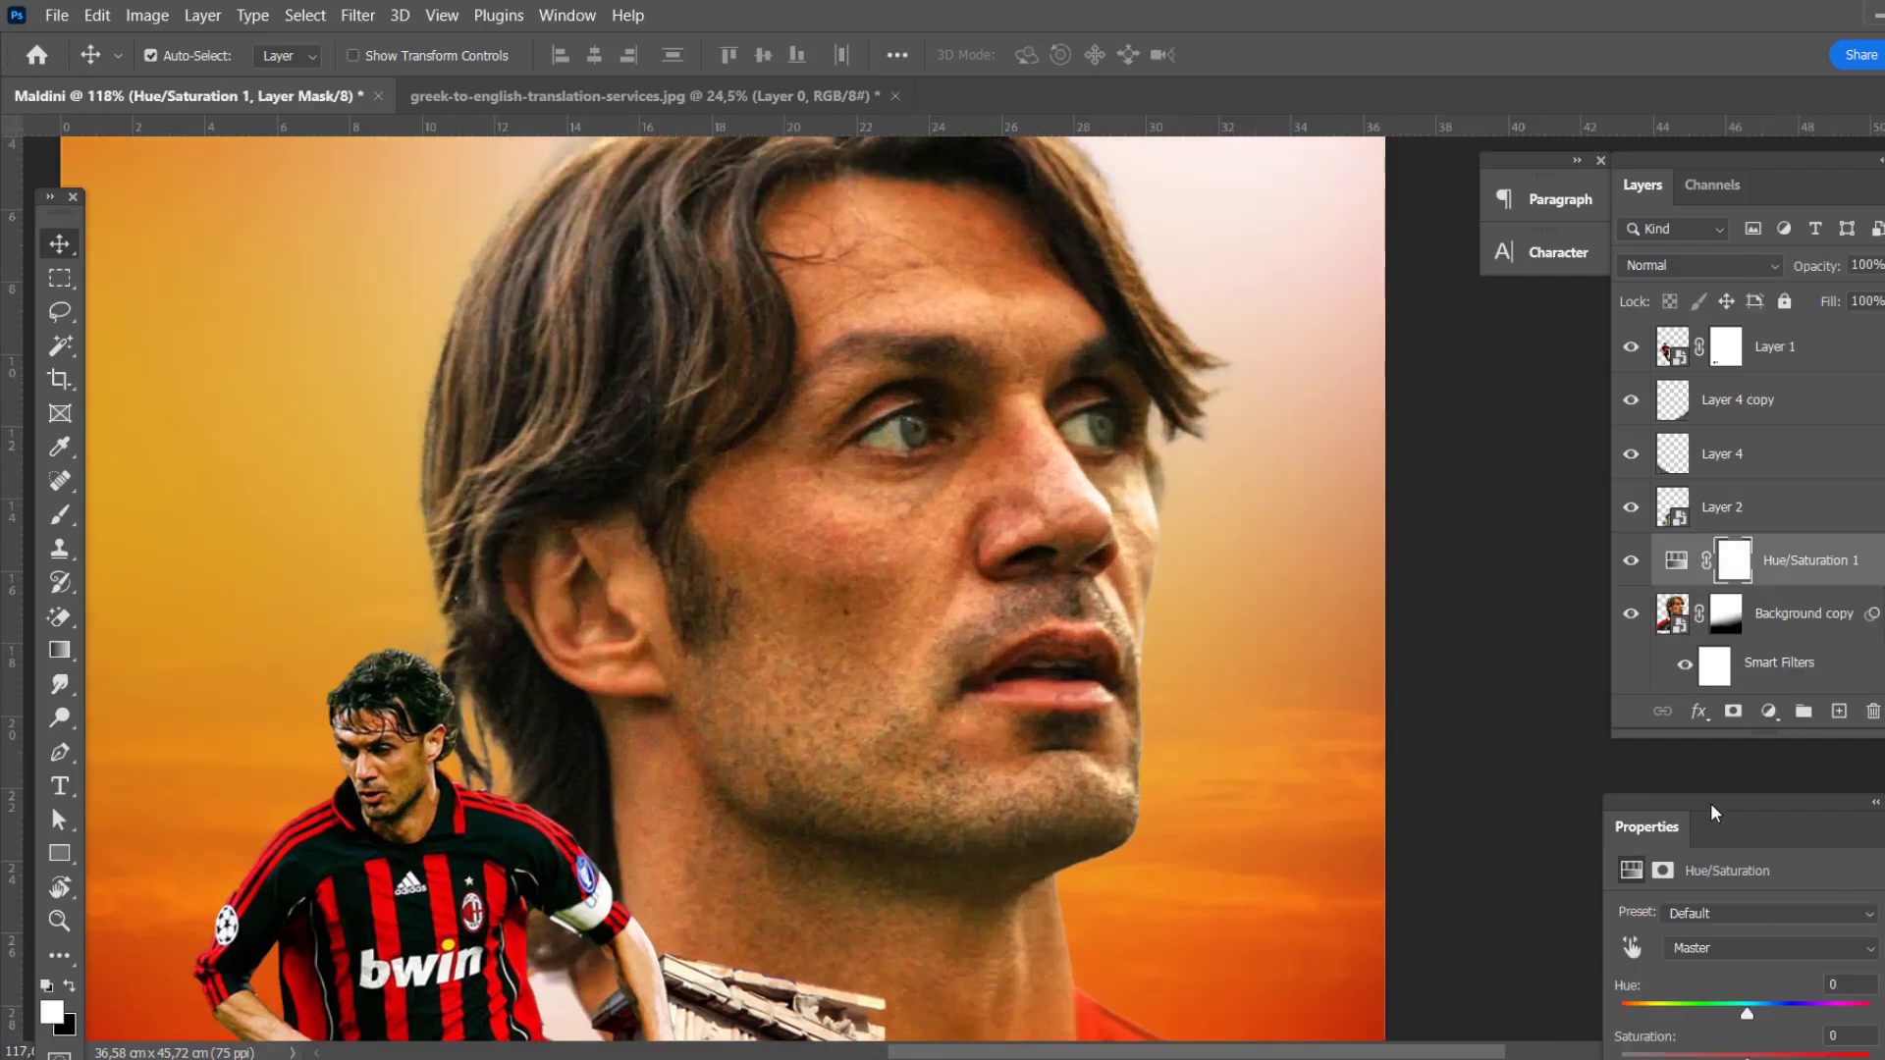
left_click(1448, 979)
left_click_drag(1484, 840, 1410, 842)
left_click_drag(1625, 594, 1772, 766)
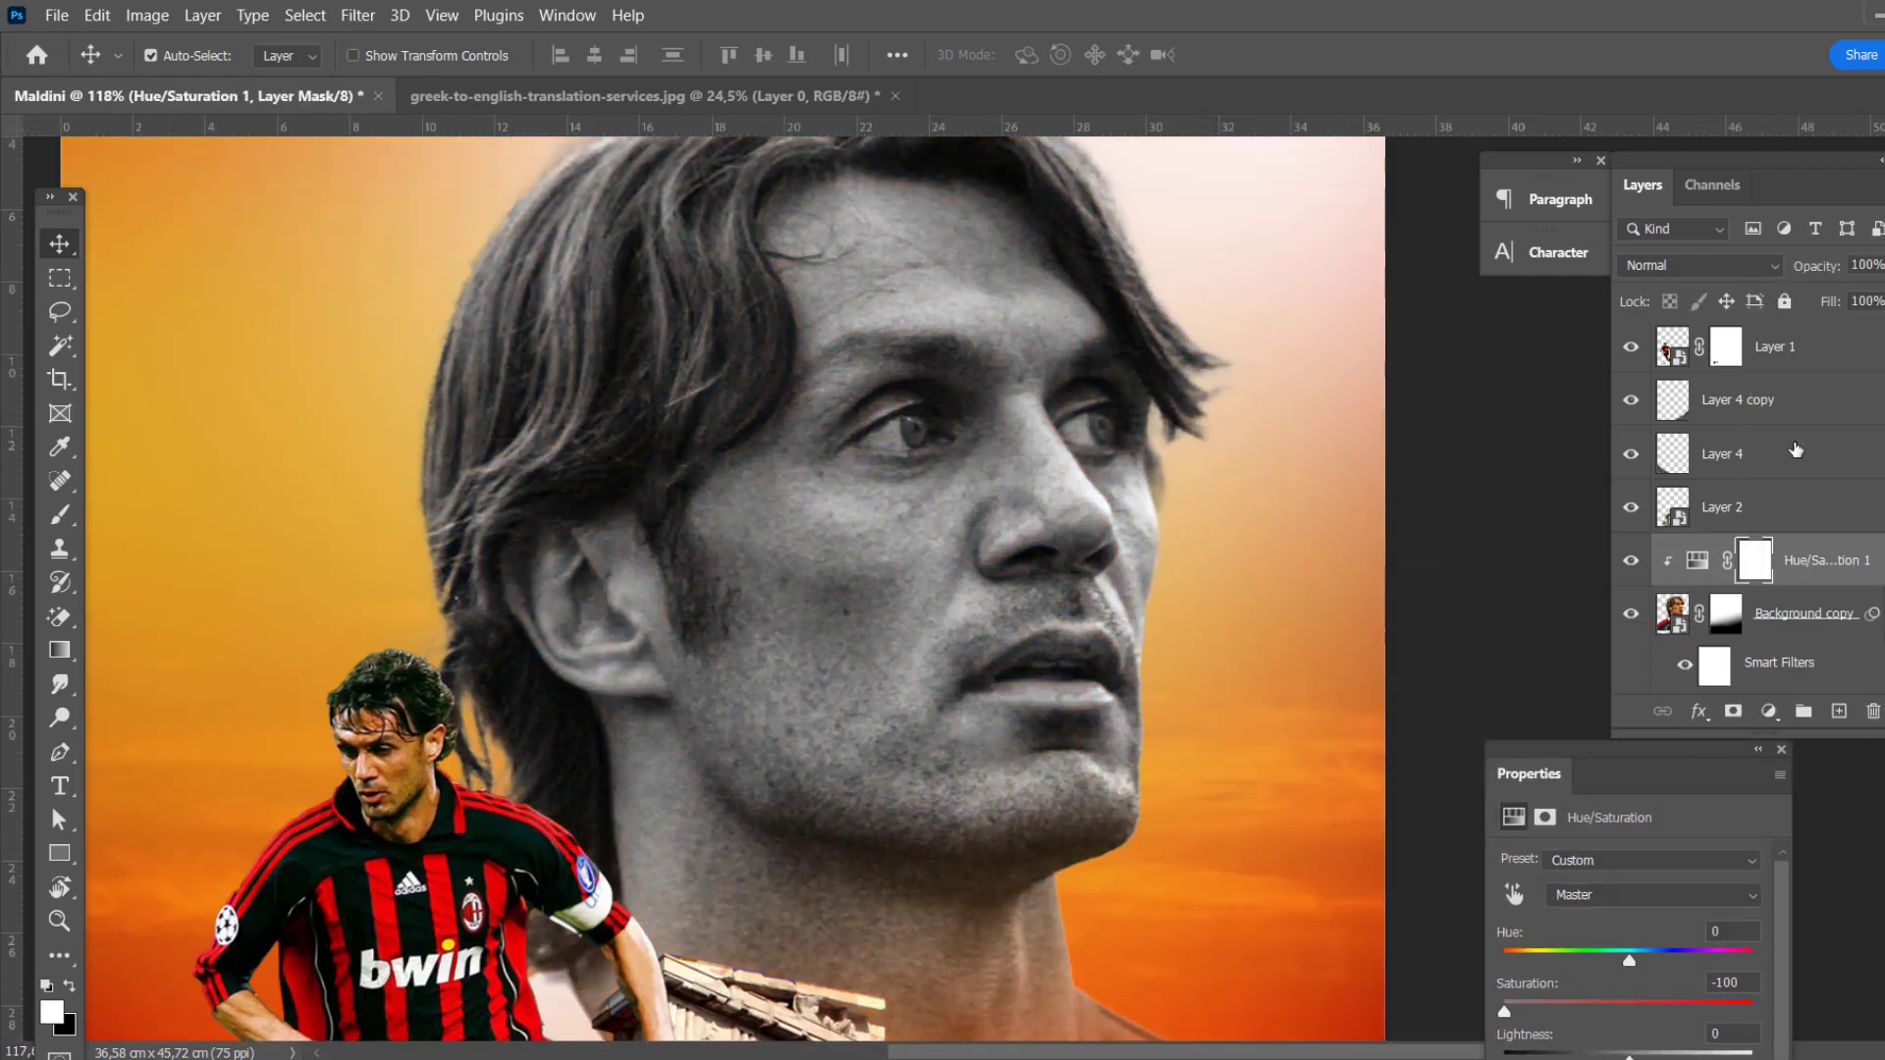
left_click(1754, 559)
key("ctrl+i")
Step: Set up a small 30 px brush to paint the eyes into the mask
key("b")
scroll(869, 418, "up", 2)
key("bracketleft")
key("bracketleft")
key("bracketleft")
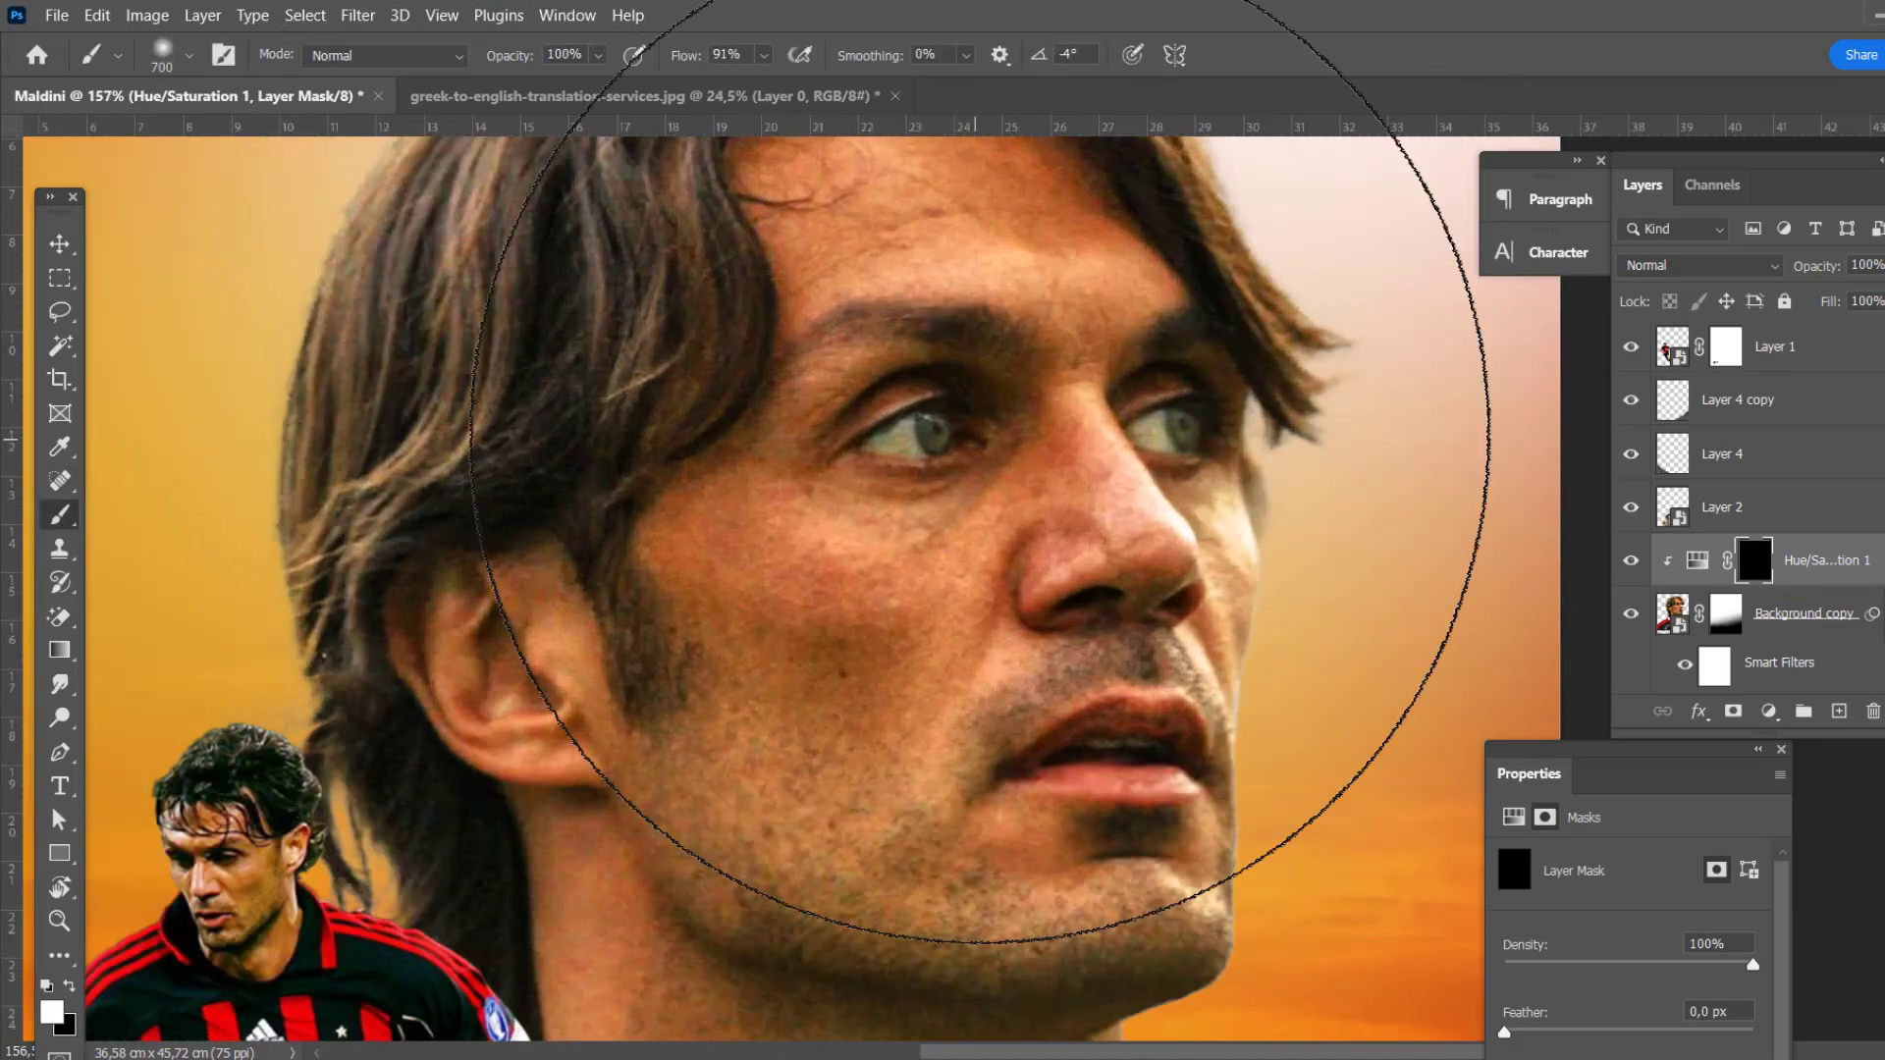
key("bracketleft")
key("bracketleft")
key("bracketleft")
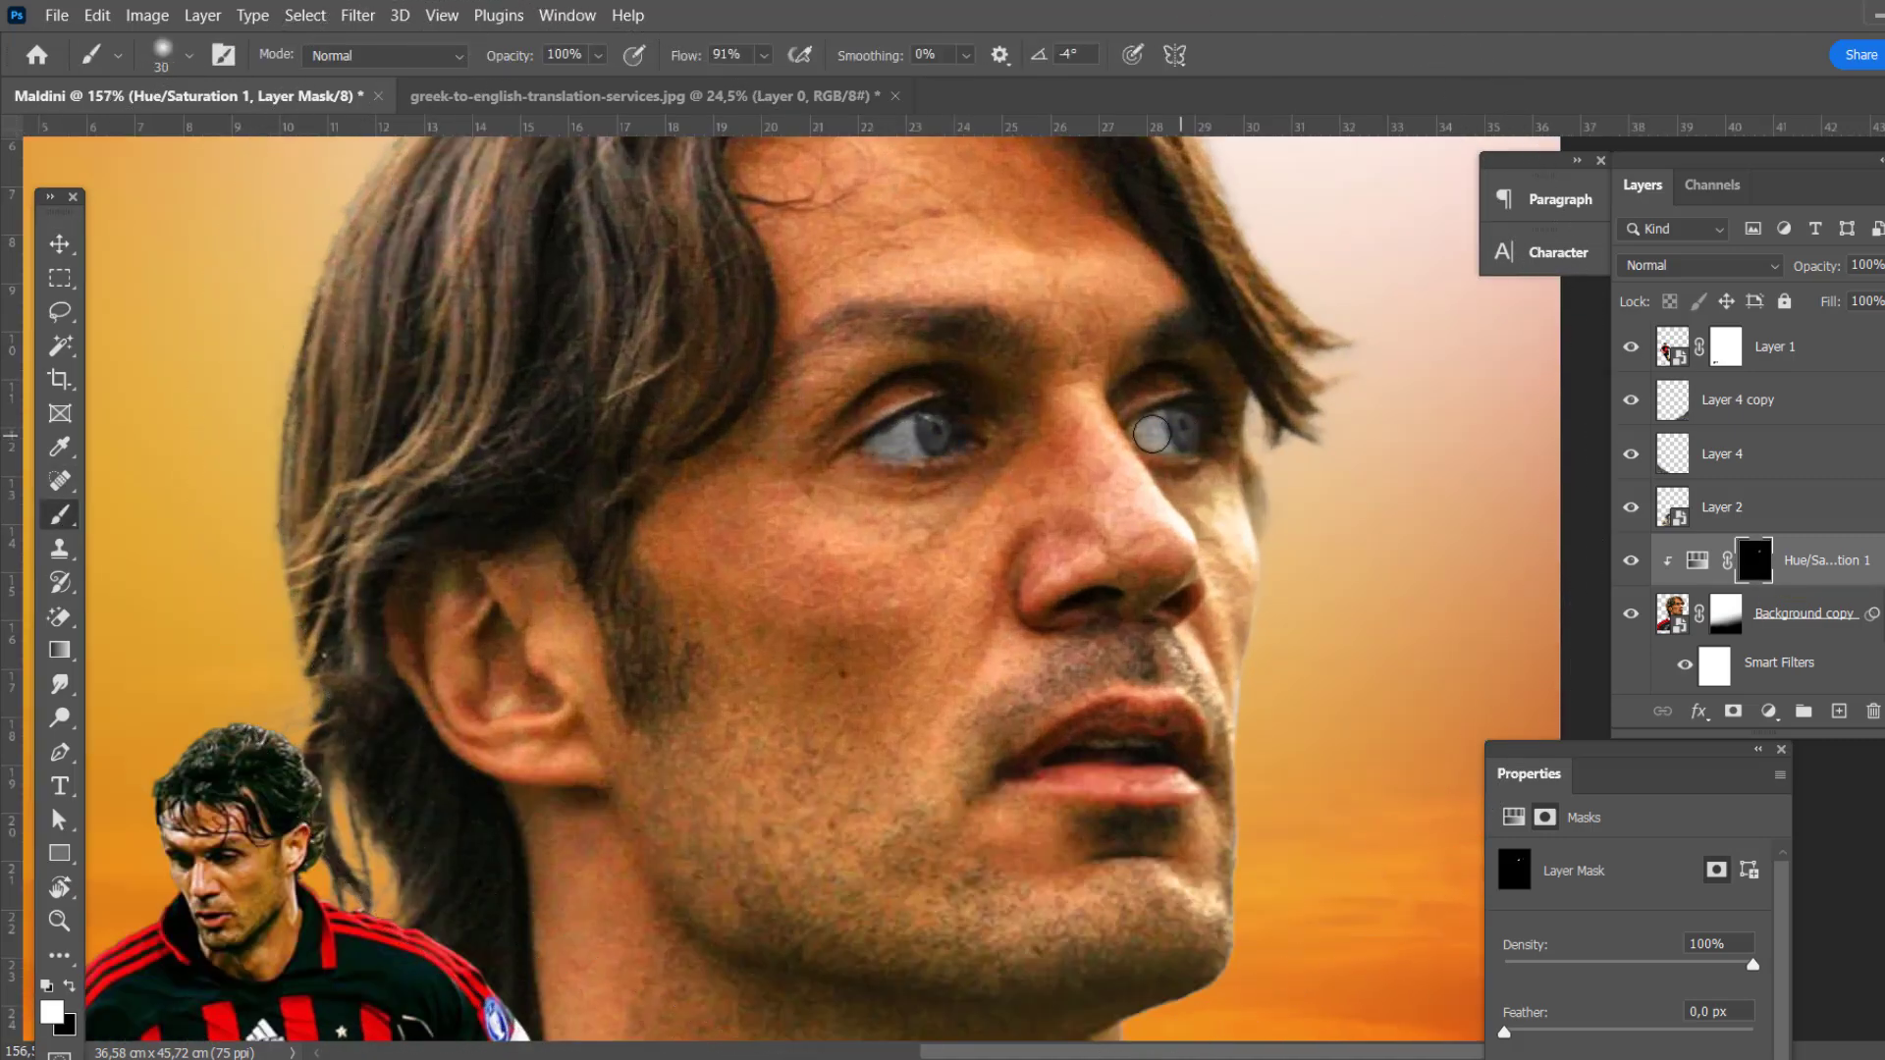
scroll(938, 438, "down", 4)
scroll(901, 593, "up", 2)
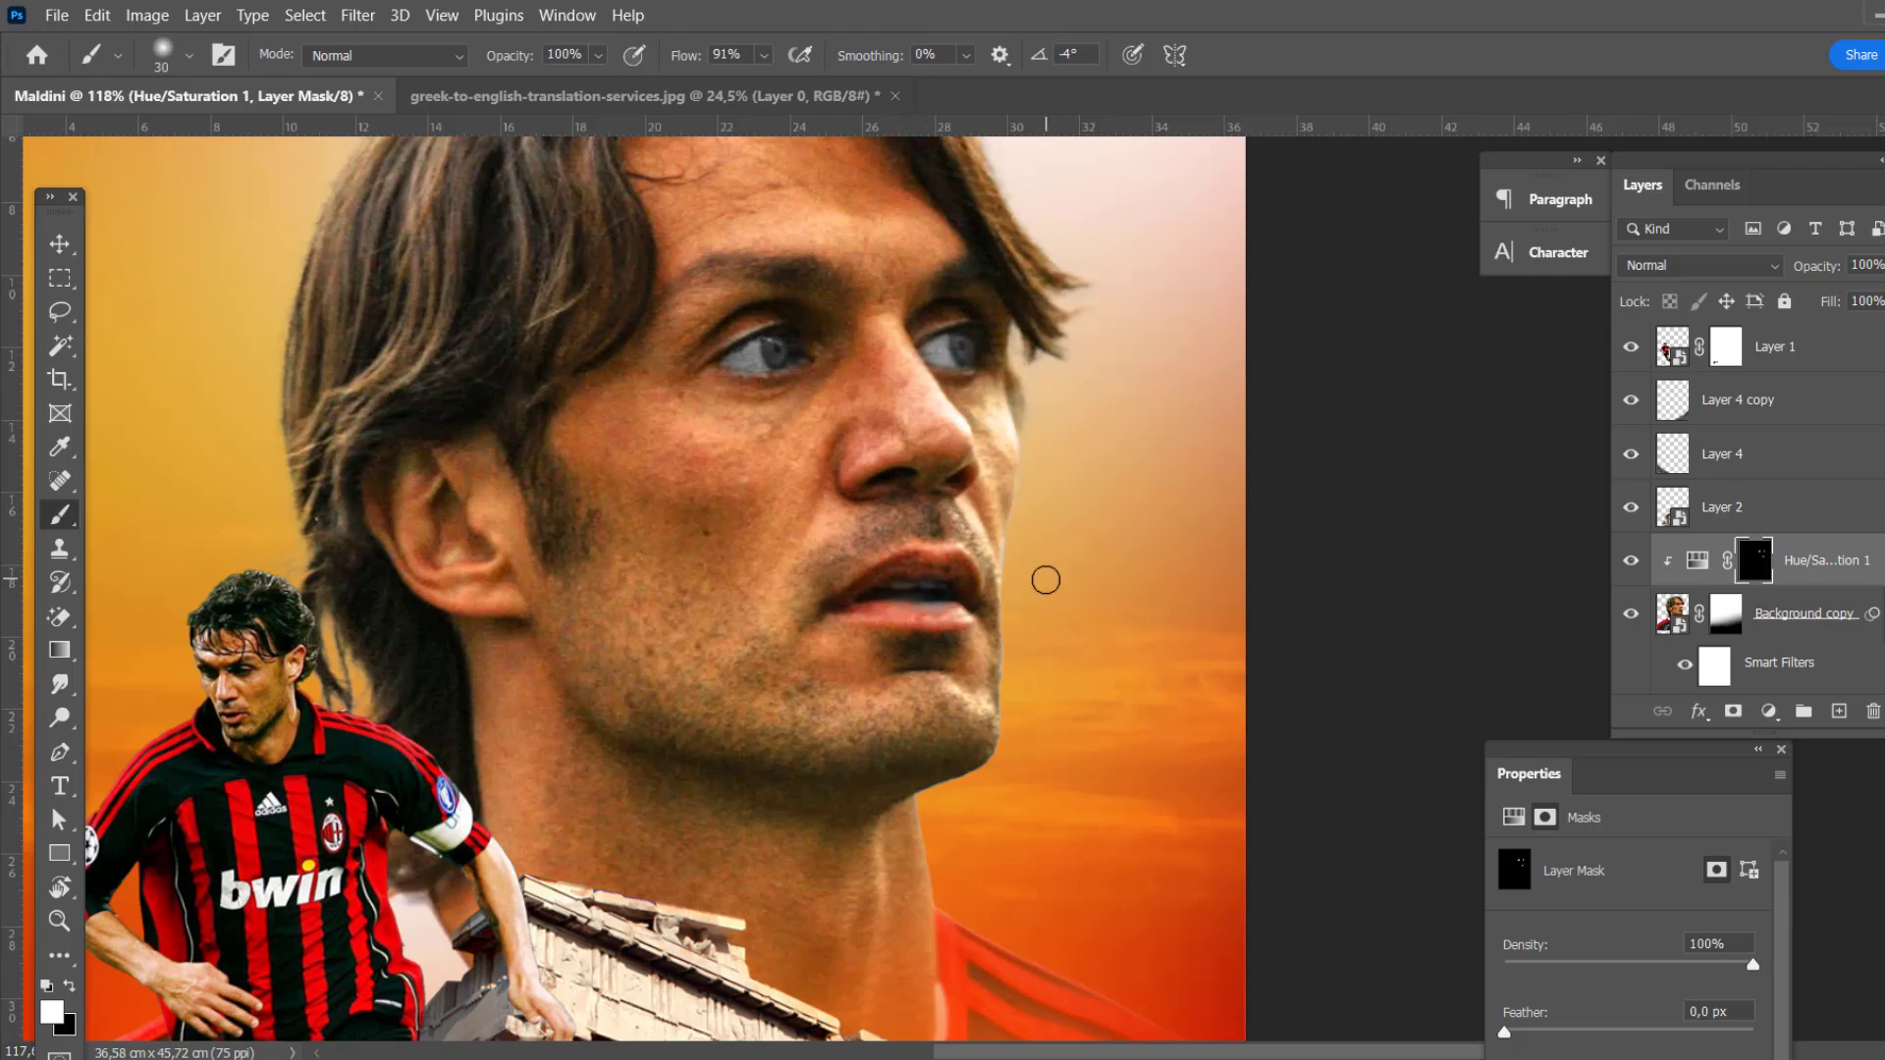
scroll(1046, 580, "down", 2)
Step: Add a clipped brightening Curves 1 layer on the face with an inverted black mask
left_click(1768, 711)
left_click(1806, 400)
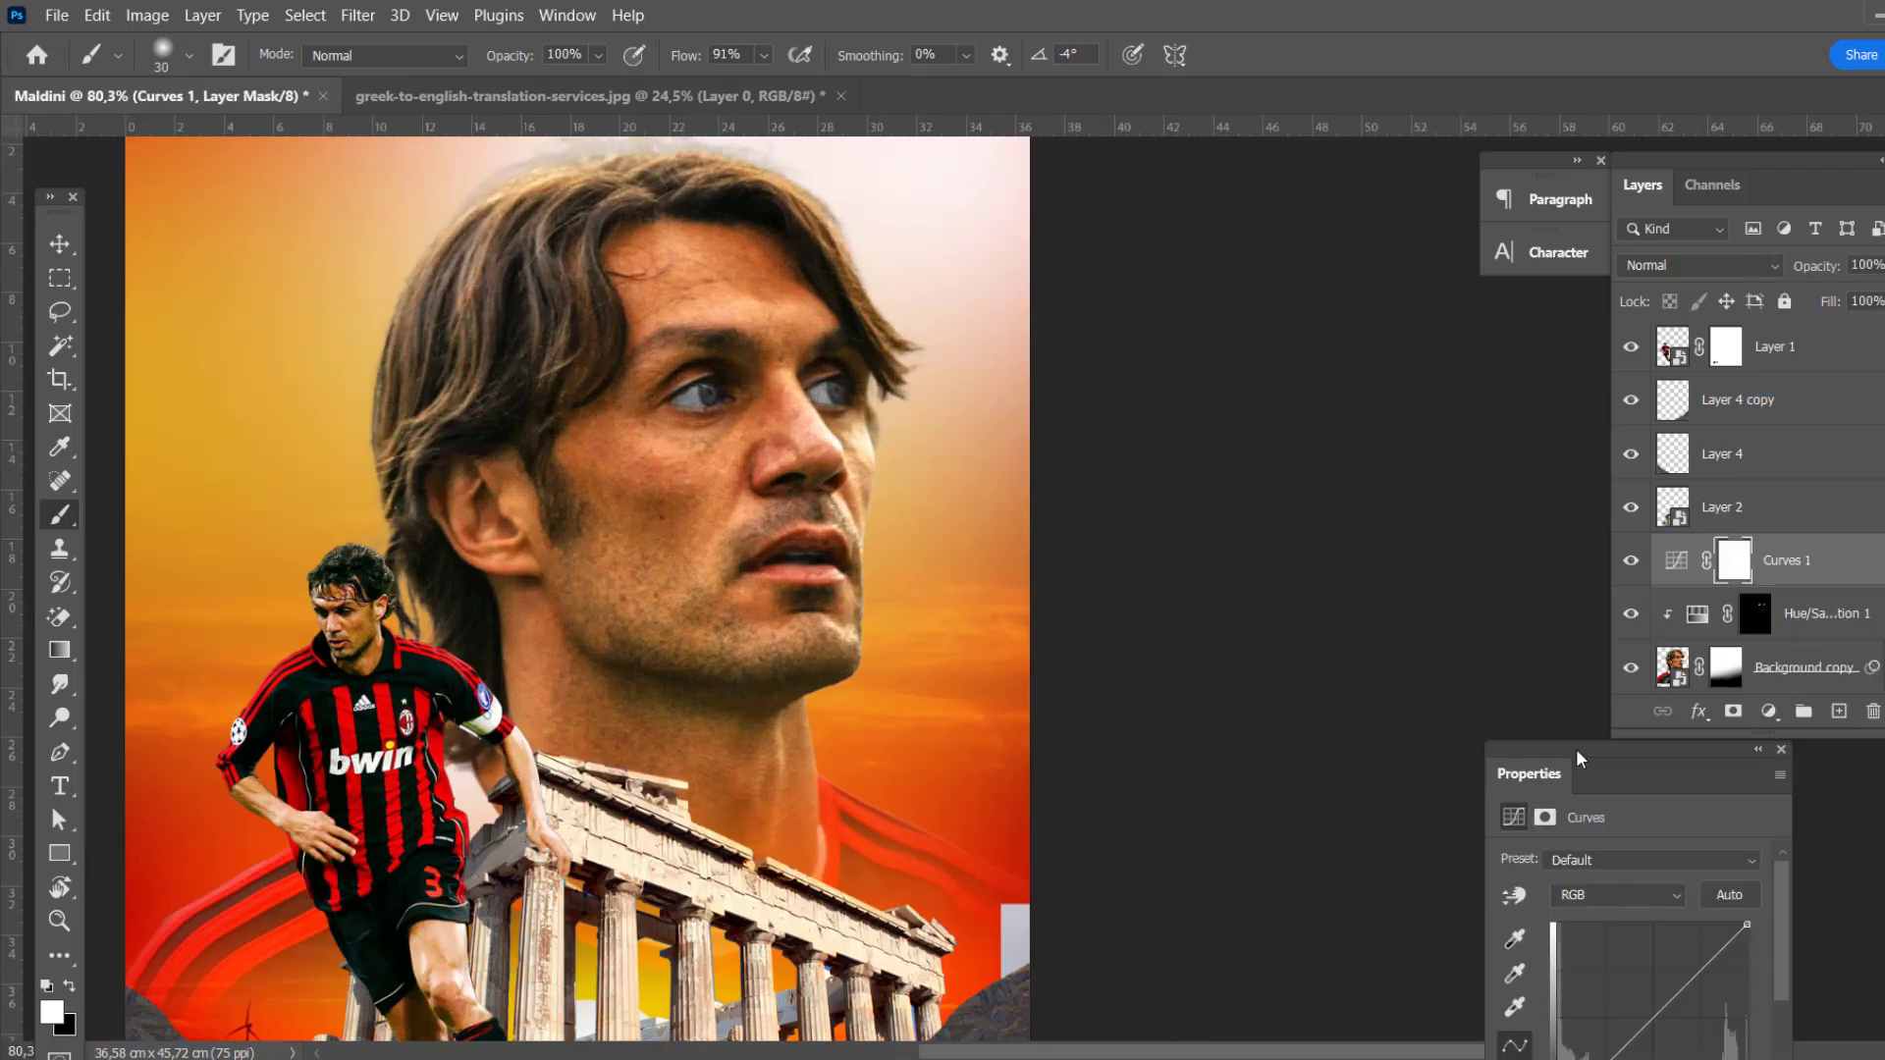
left_click_drag(1576, 758, 1366, 558)
key("ctrl+alt+g")
left_click_drag(1426, 838, 1425, 808)
left_click(1762, 561)
key("ctrl+i")
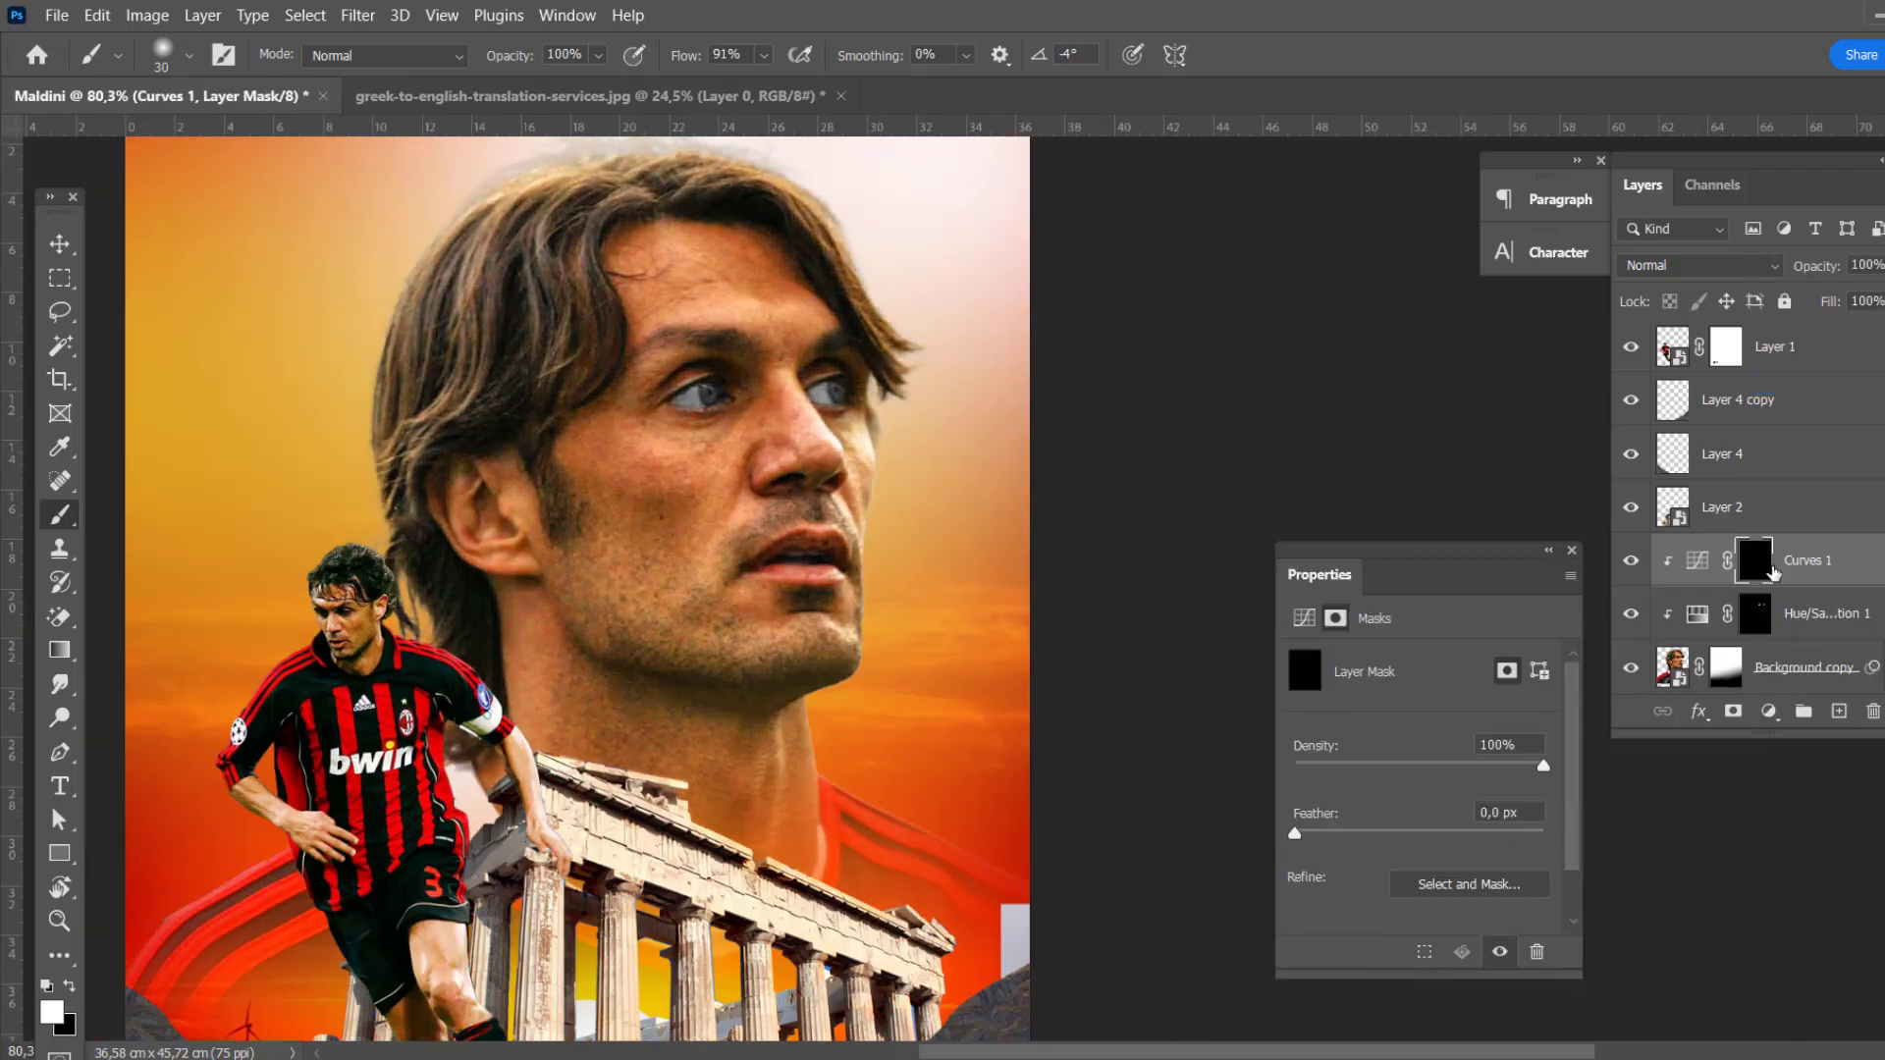
scroll(715, 374, "up", 3)
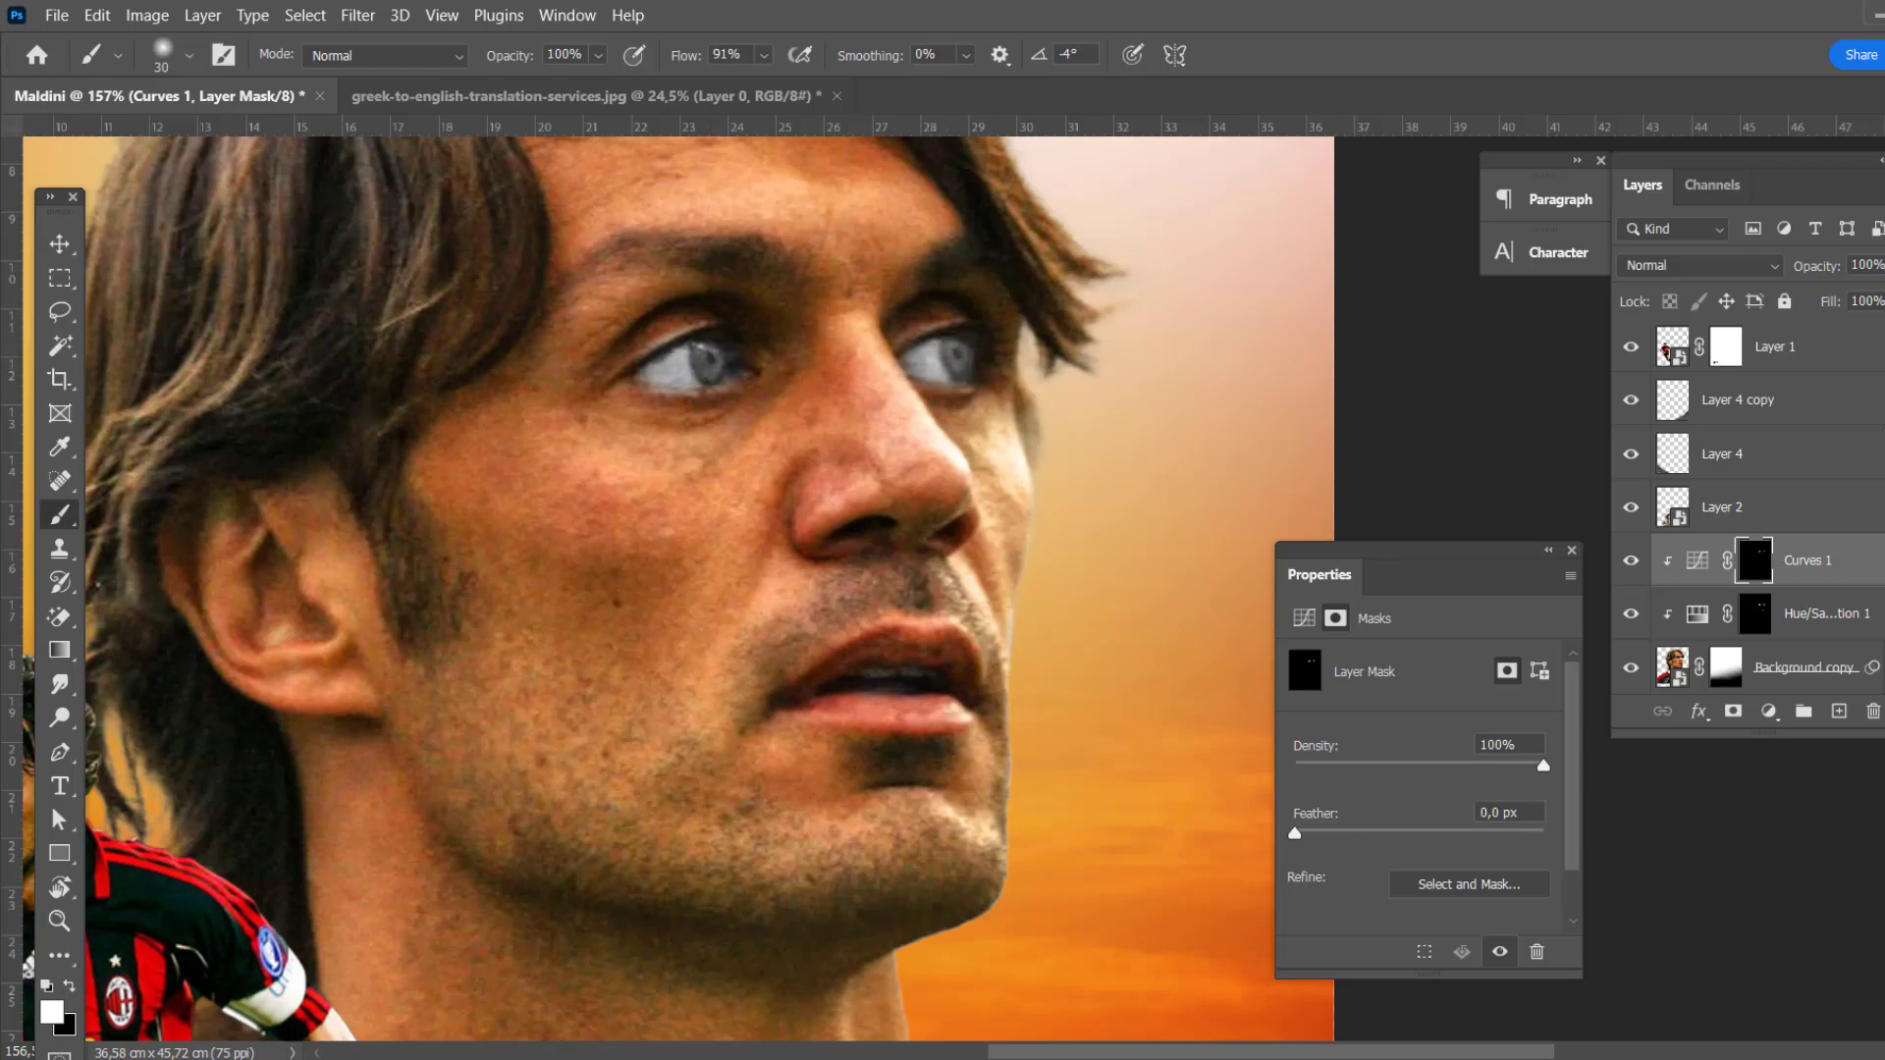
key("v")
scroll(953, 444, "down", 3)
scroll(952, 444, "down", 1)
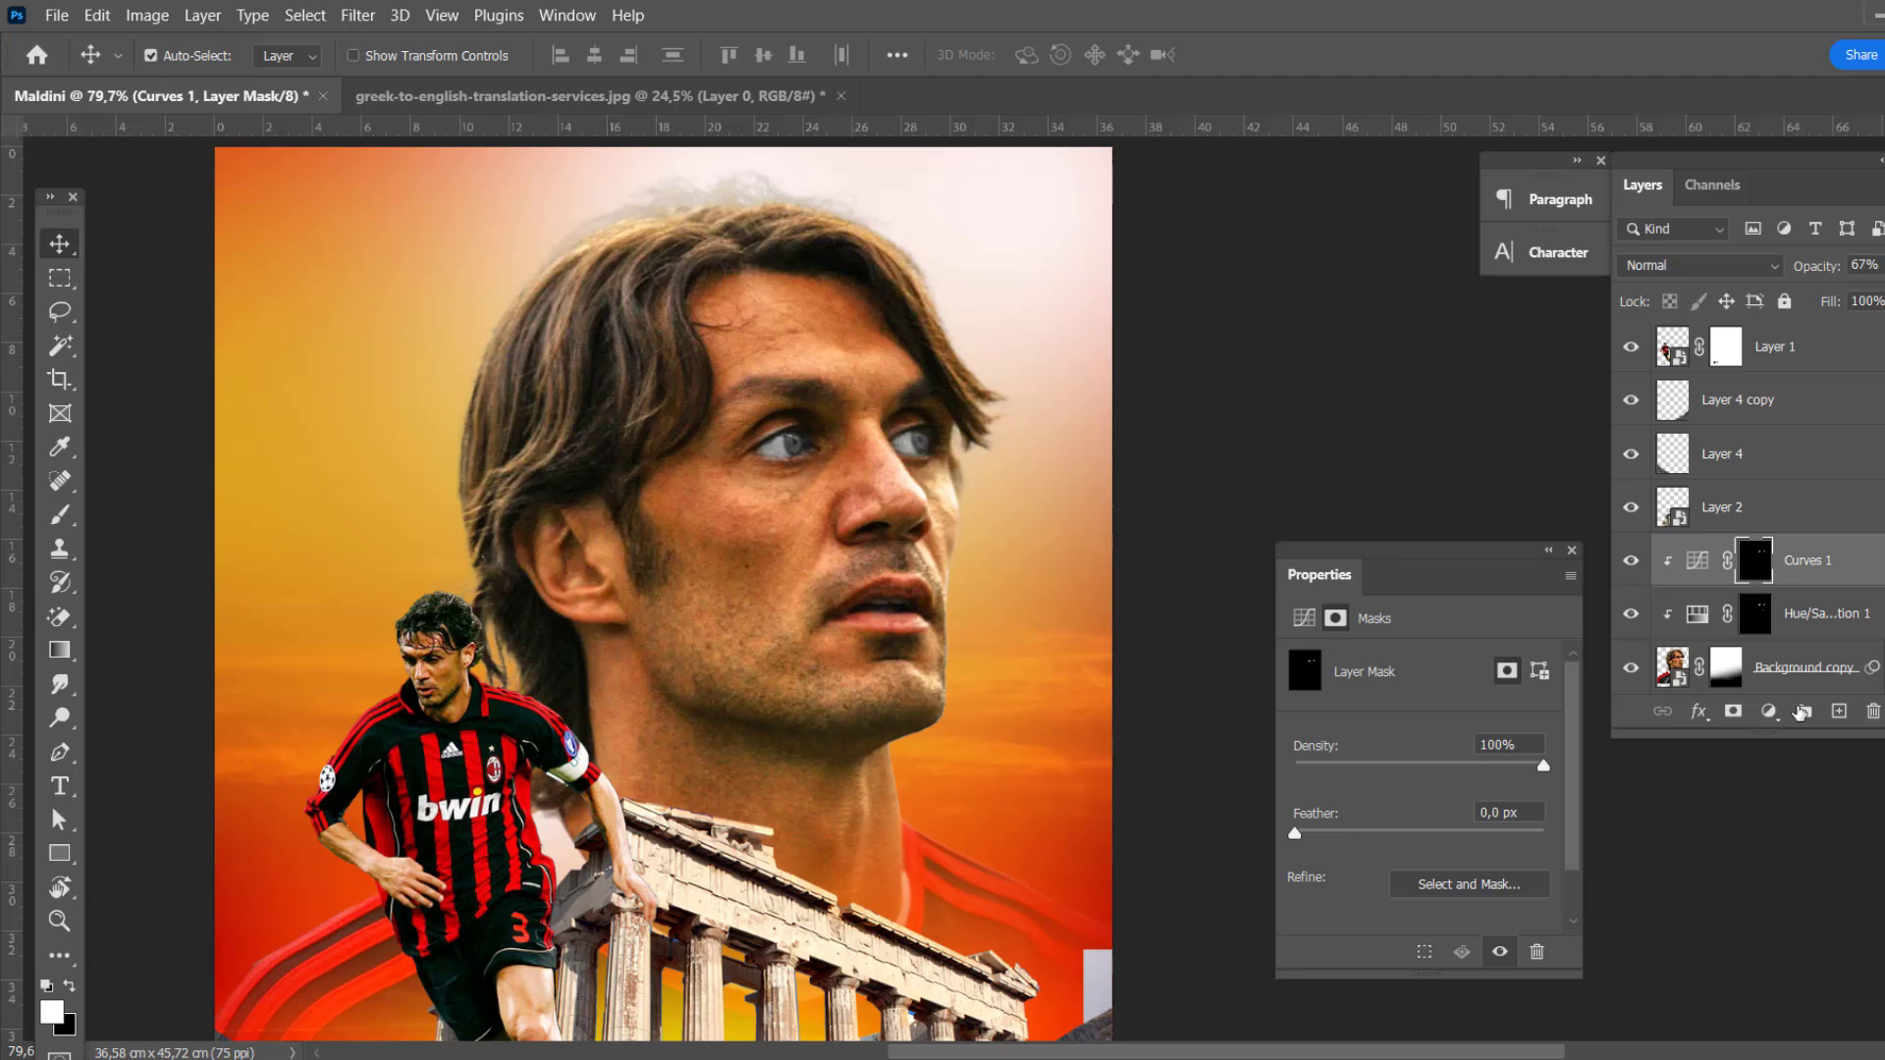
left_click(1768, 711)
Step: Add a darkening Curves 2 layer in Multiply mode with its mask inverted to black
left_click(1811, 383)
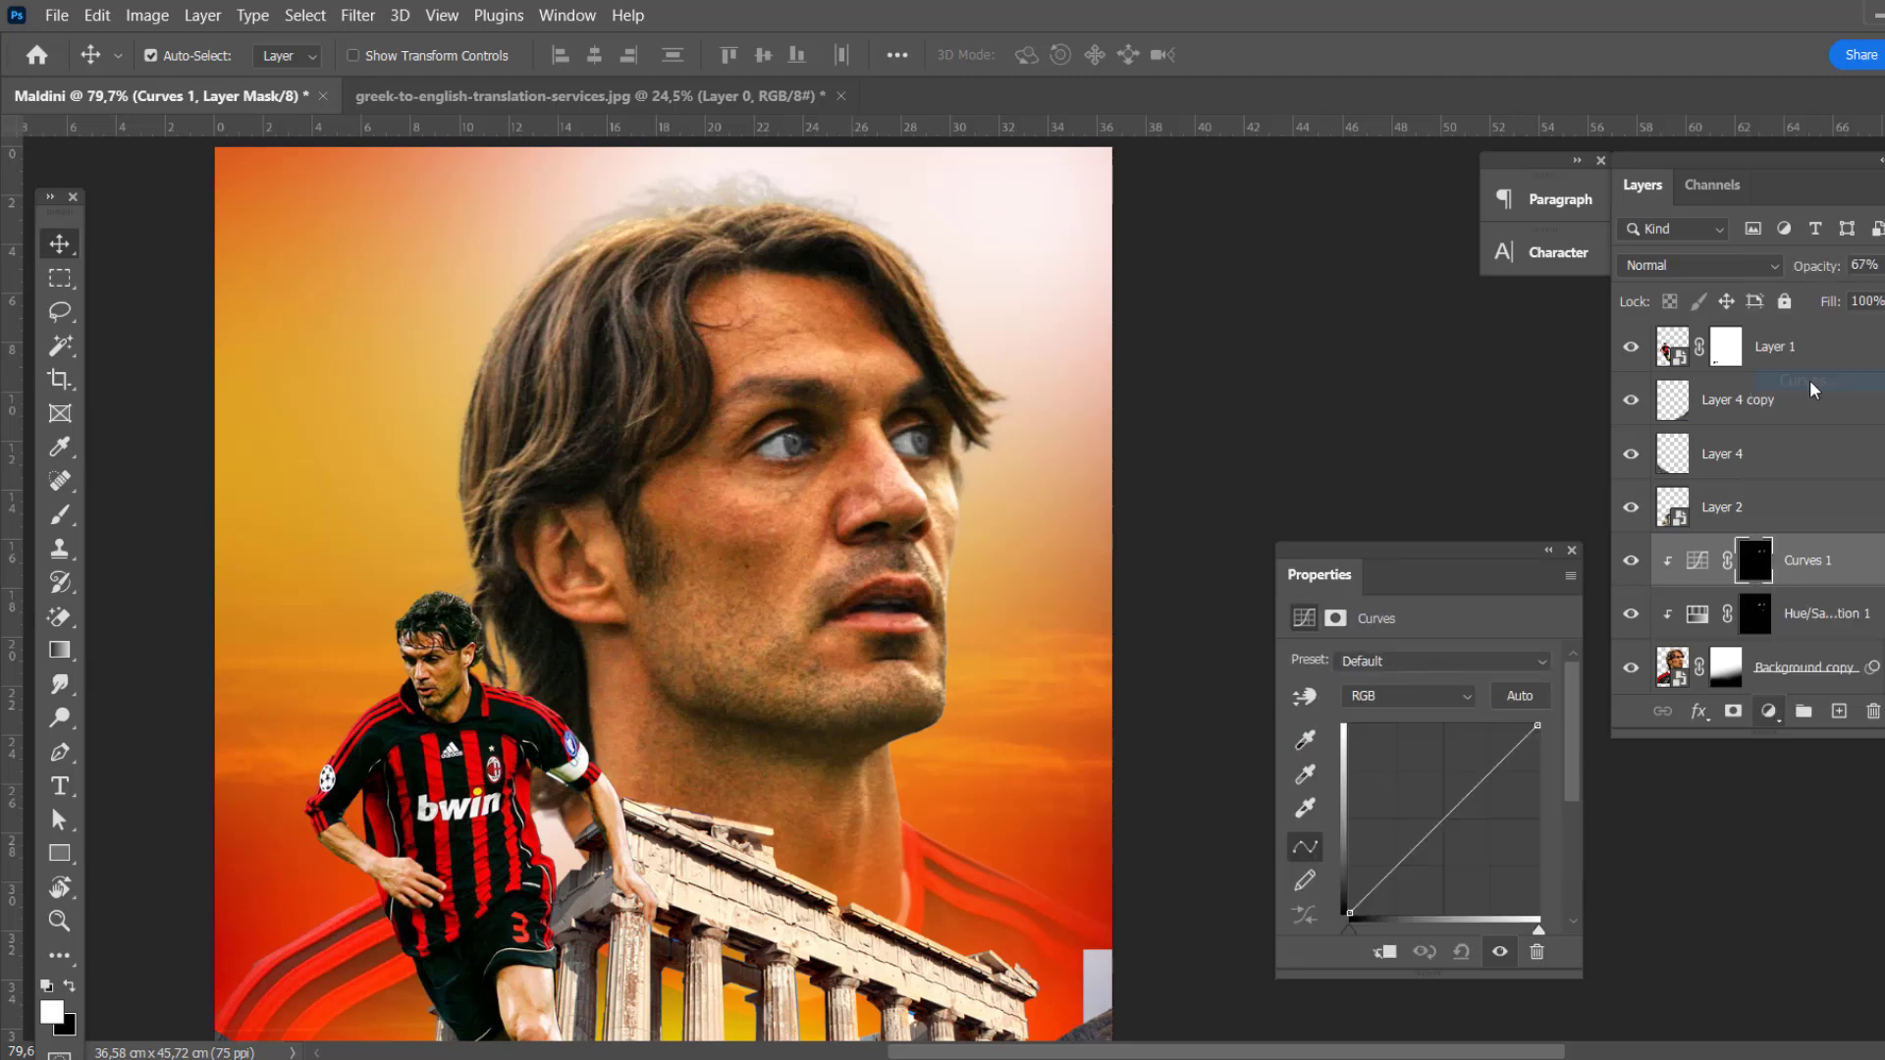
left_click_drag(1460, 803, 1459, 840)
left_click(1698, 265)
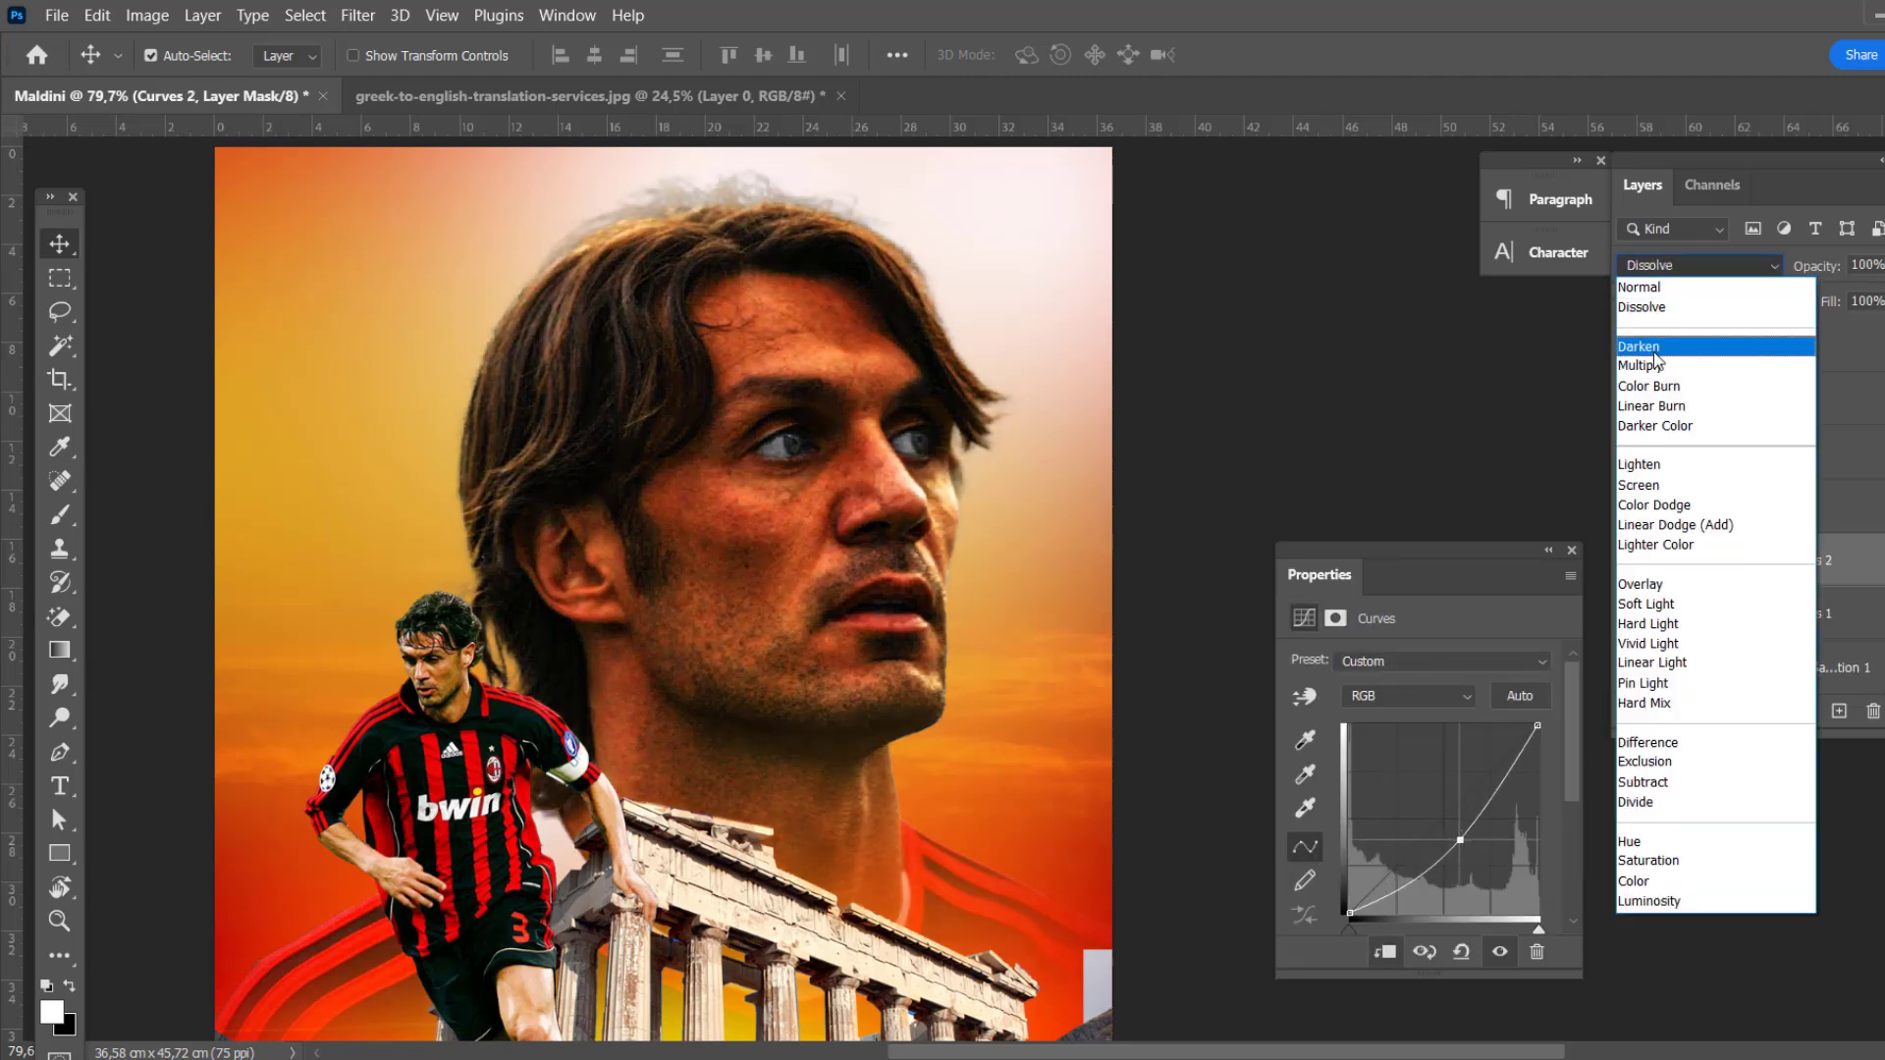
left_click(1655, 365)
left_click(1743, 560)
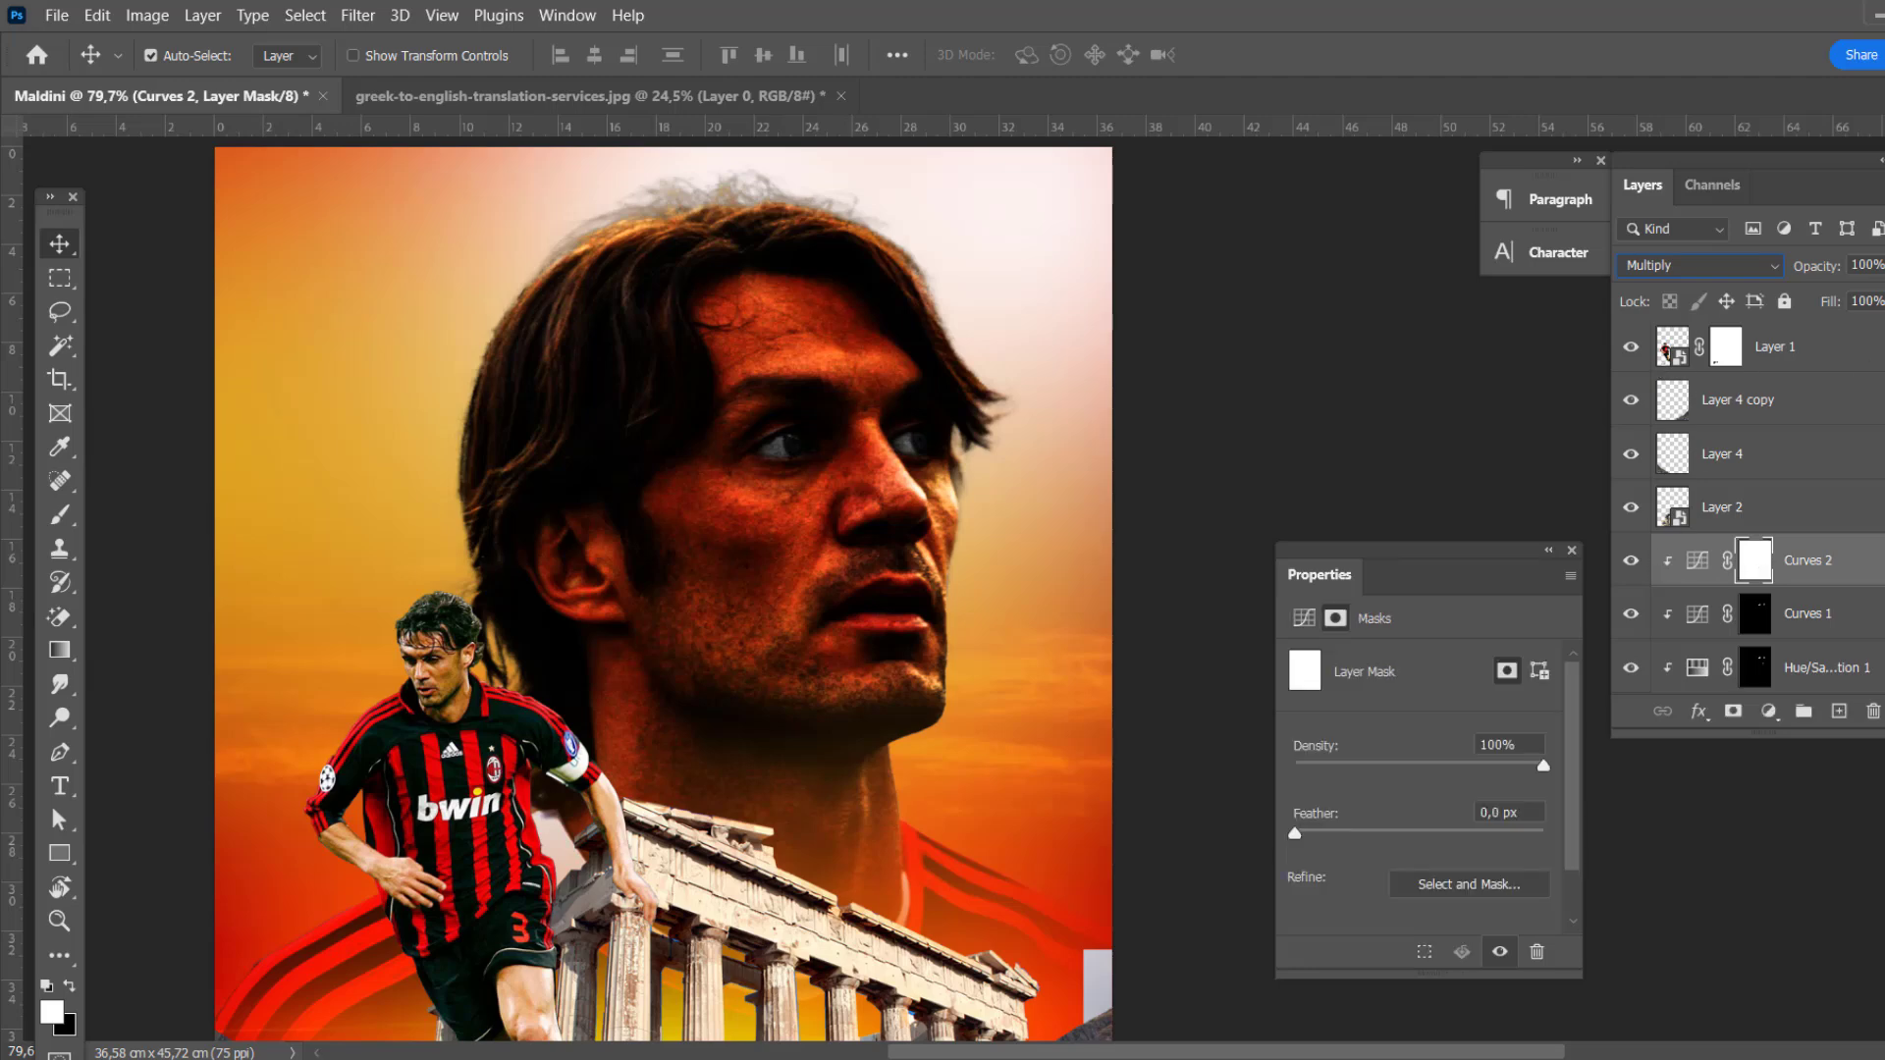
type("65")
key("ctrl+i")
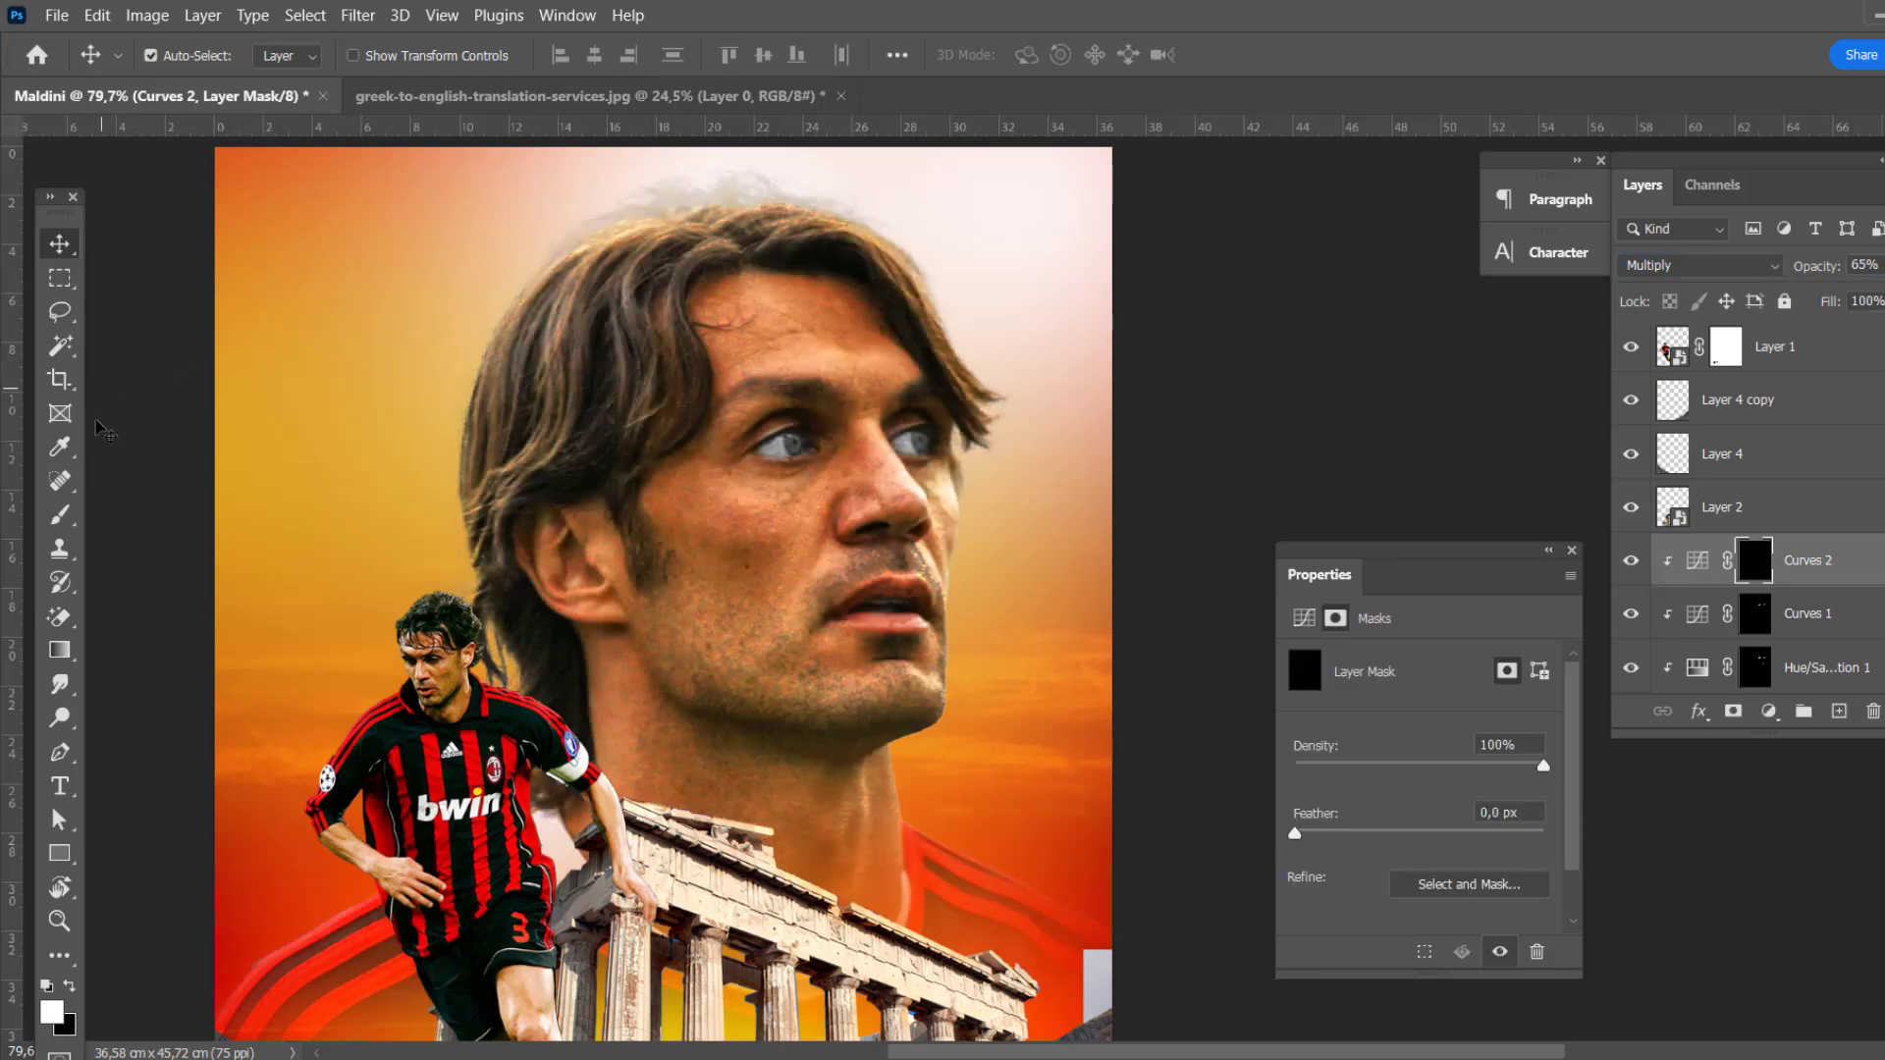
Step: Paint Curves 2's mask with the brush at 22% then 47% flow
key("b")
key("shift+2")
key("shift+2")
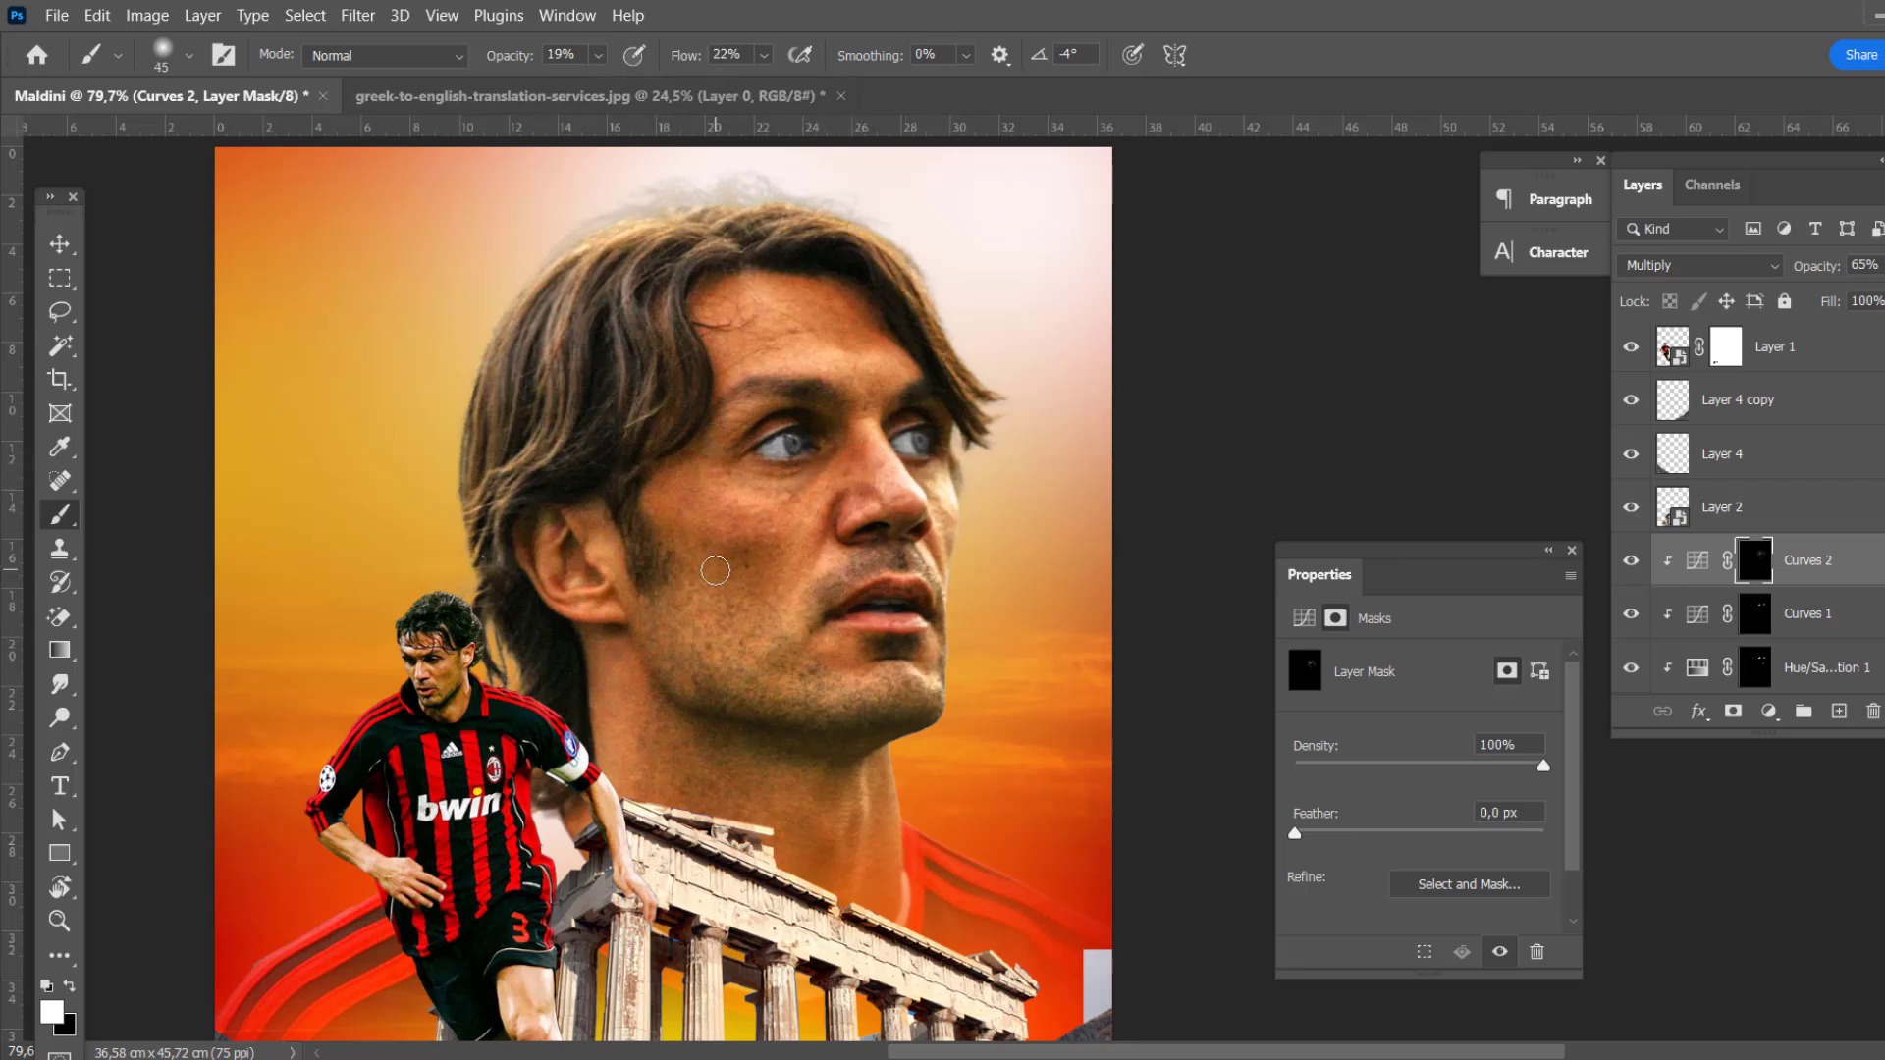
scroll(715, 571, "up", 2)
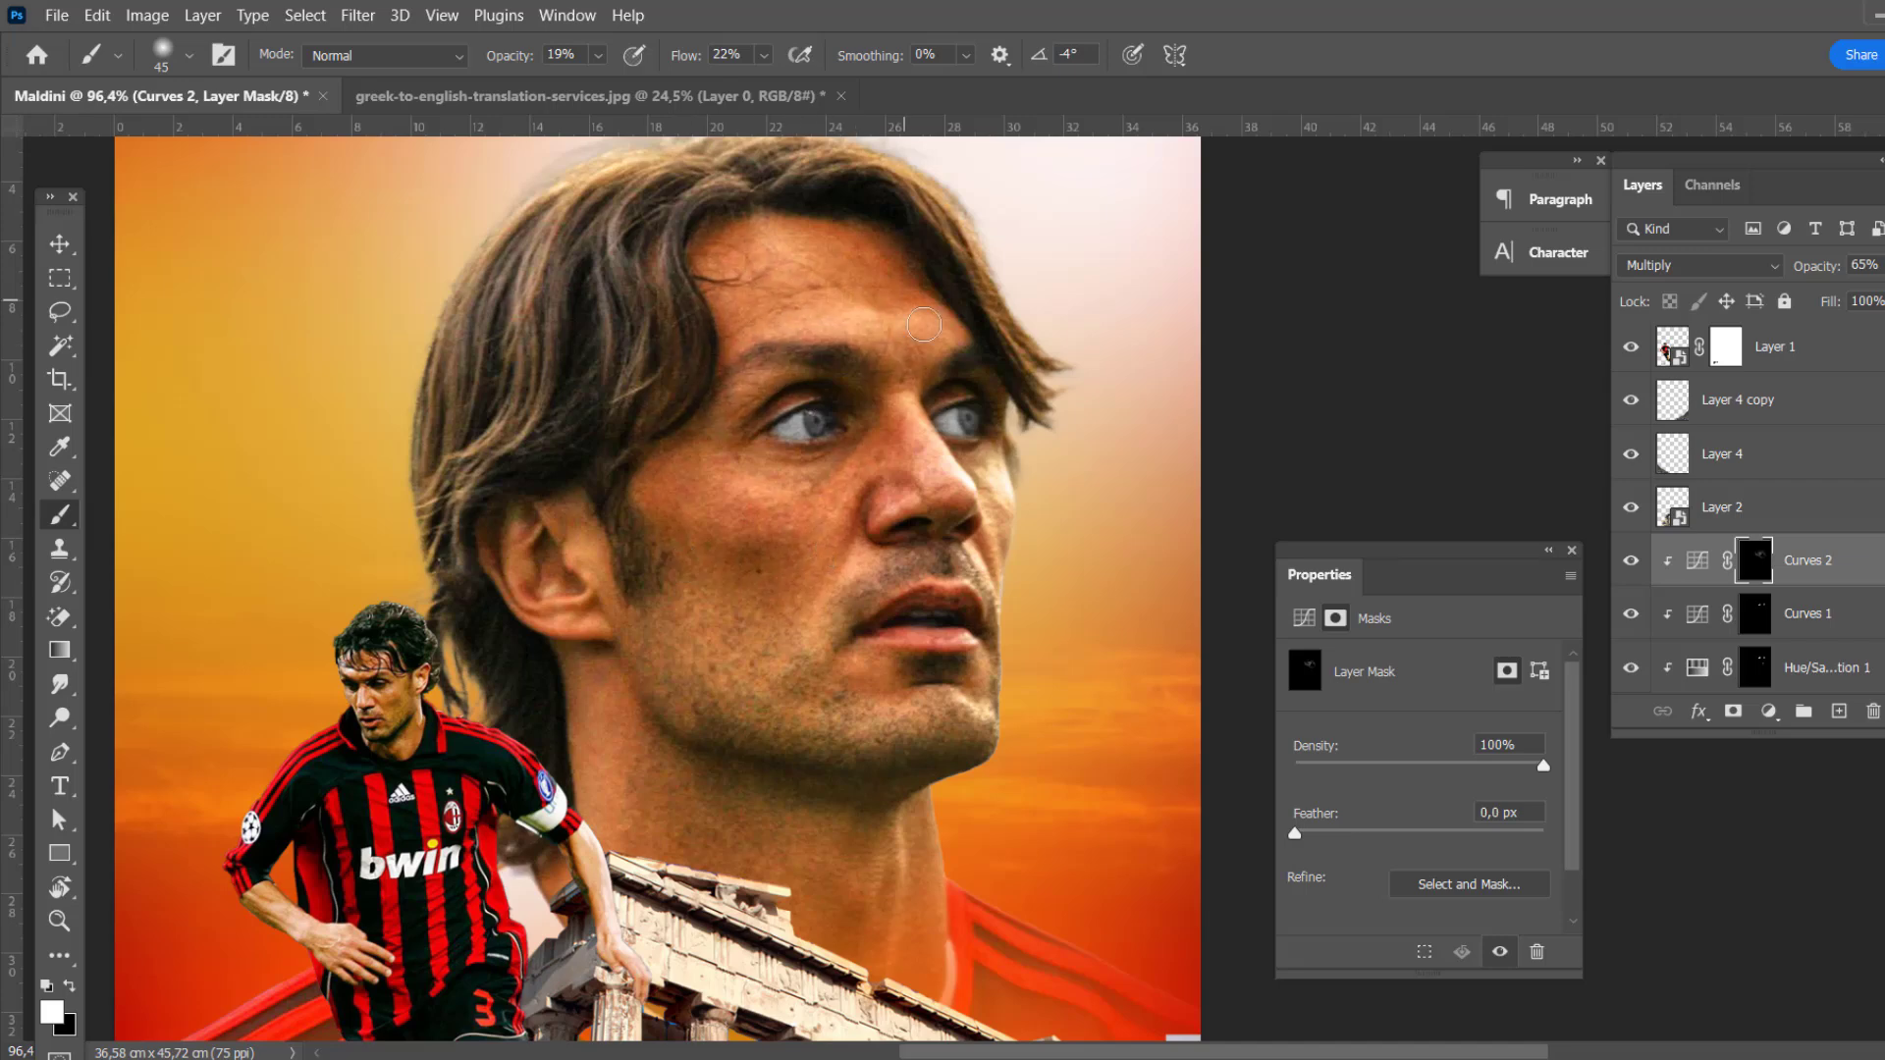
scroll(684, 507, "down", 2)
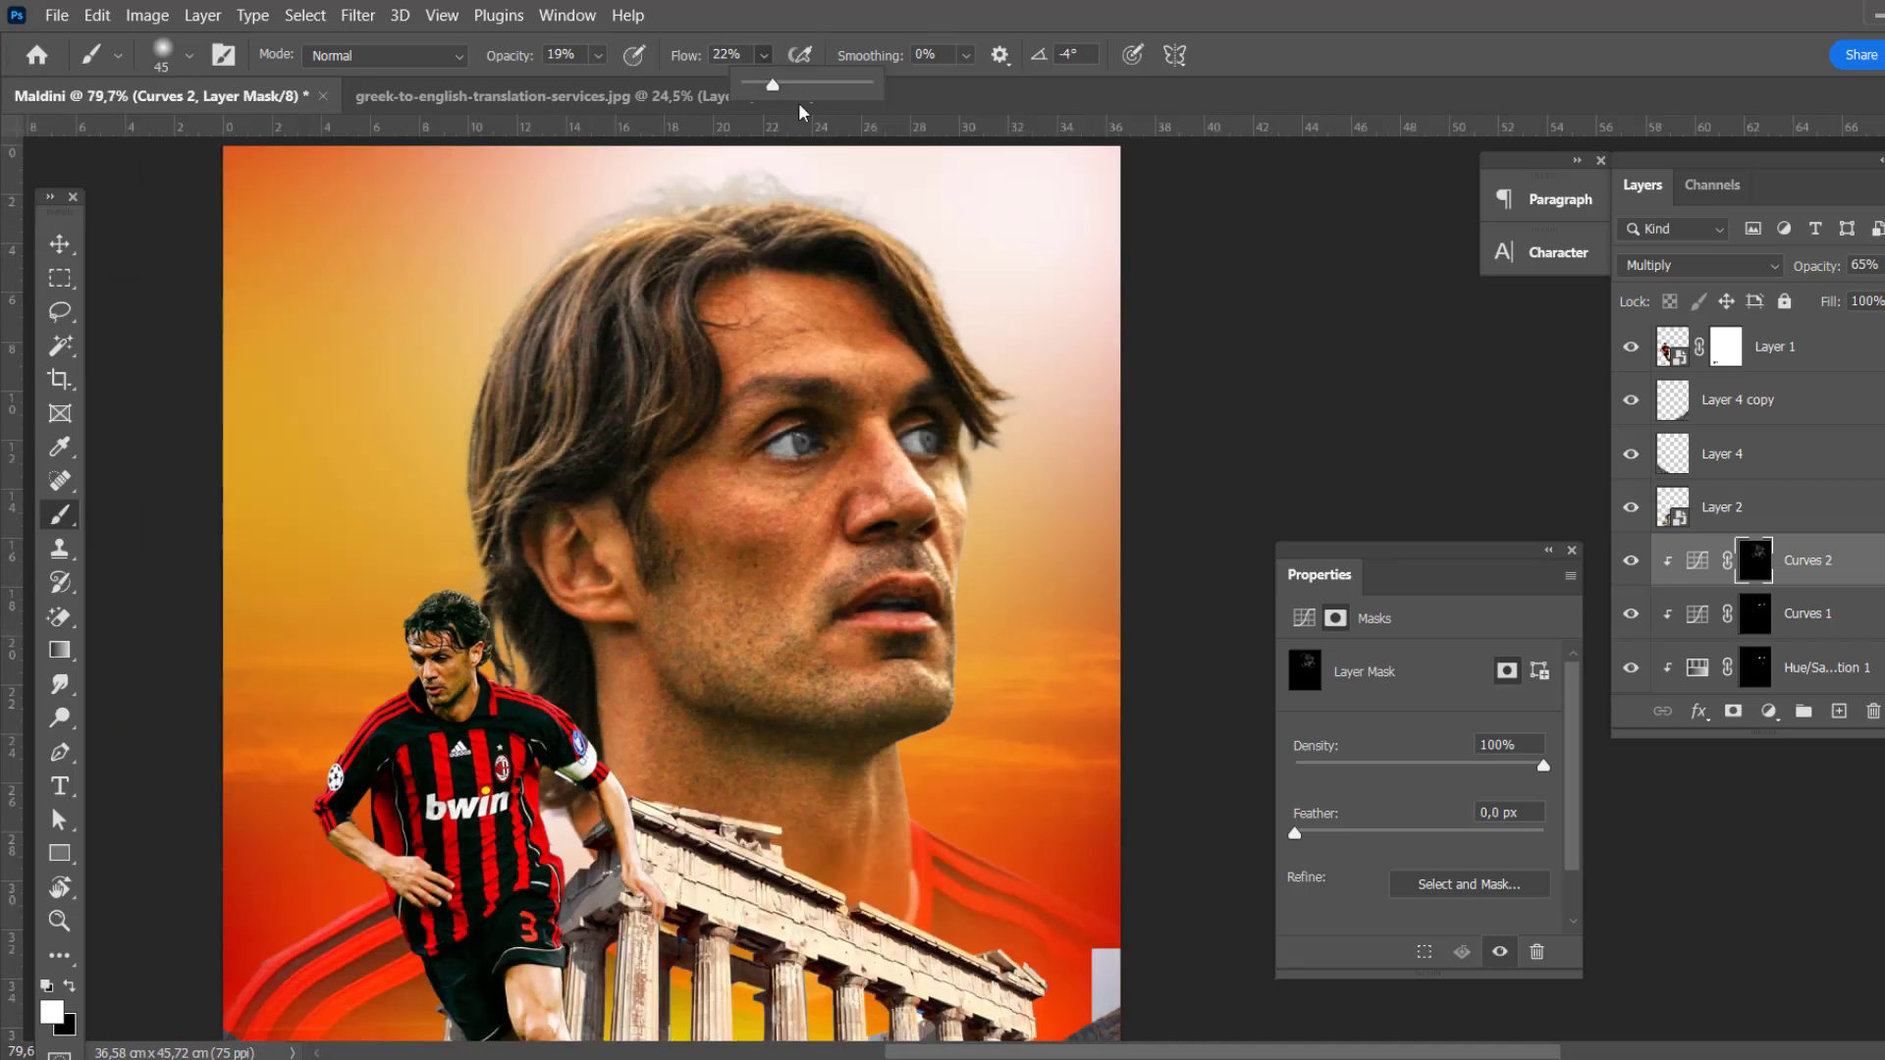
key("shift+4")
key("shift+7")
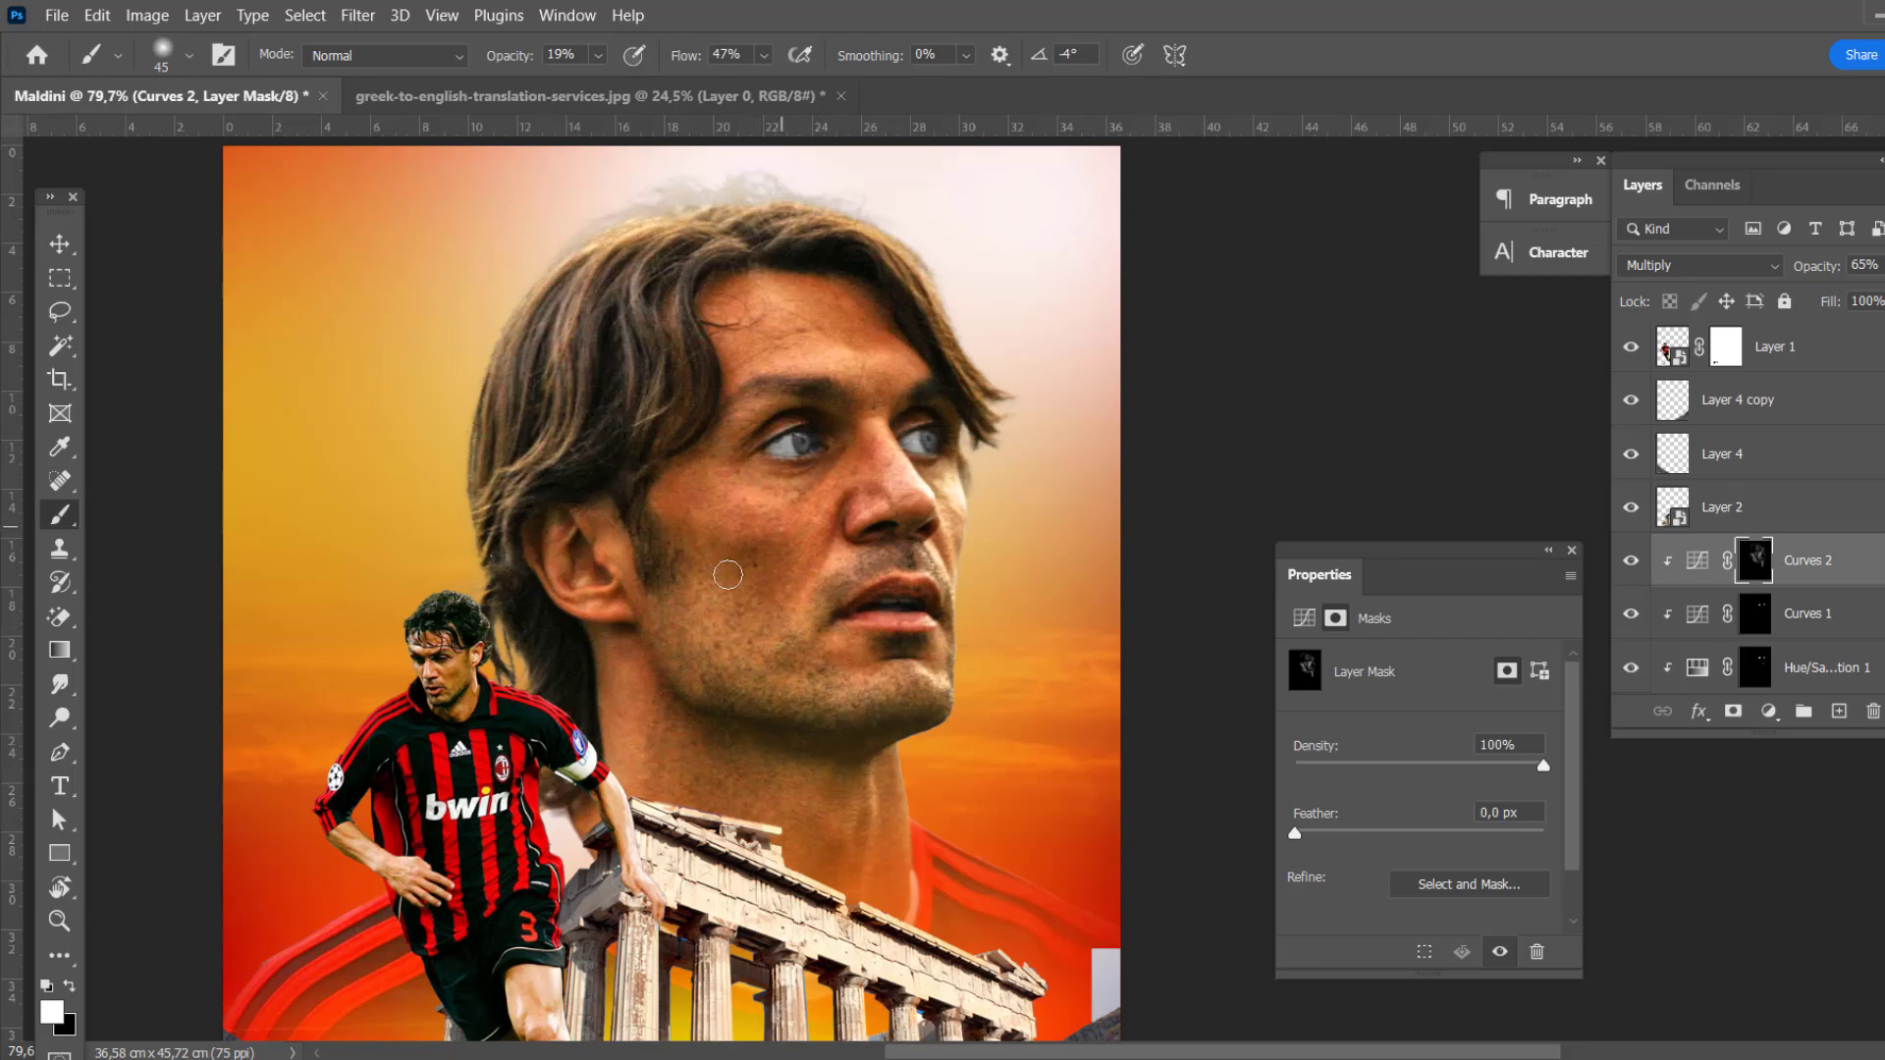
scroll(928, 579, "down", 3)
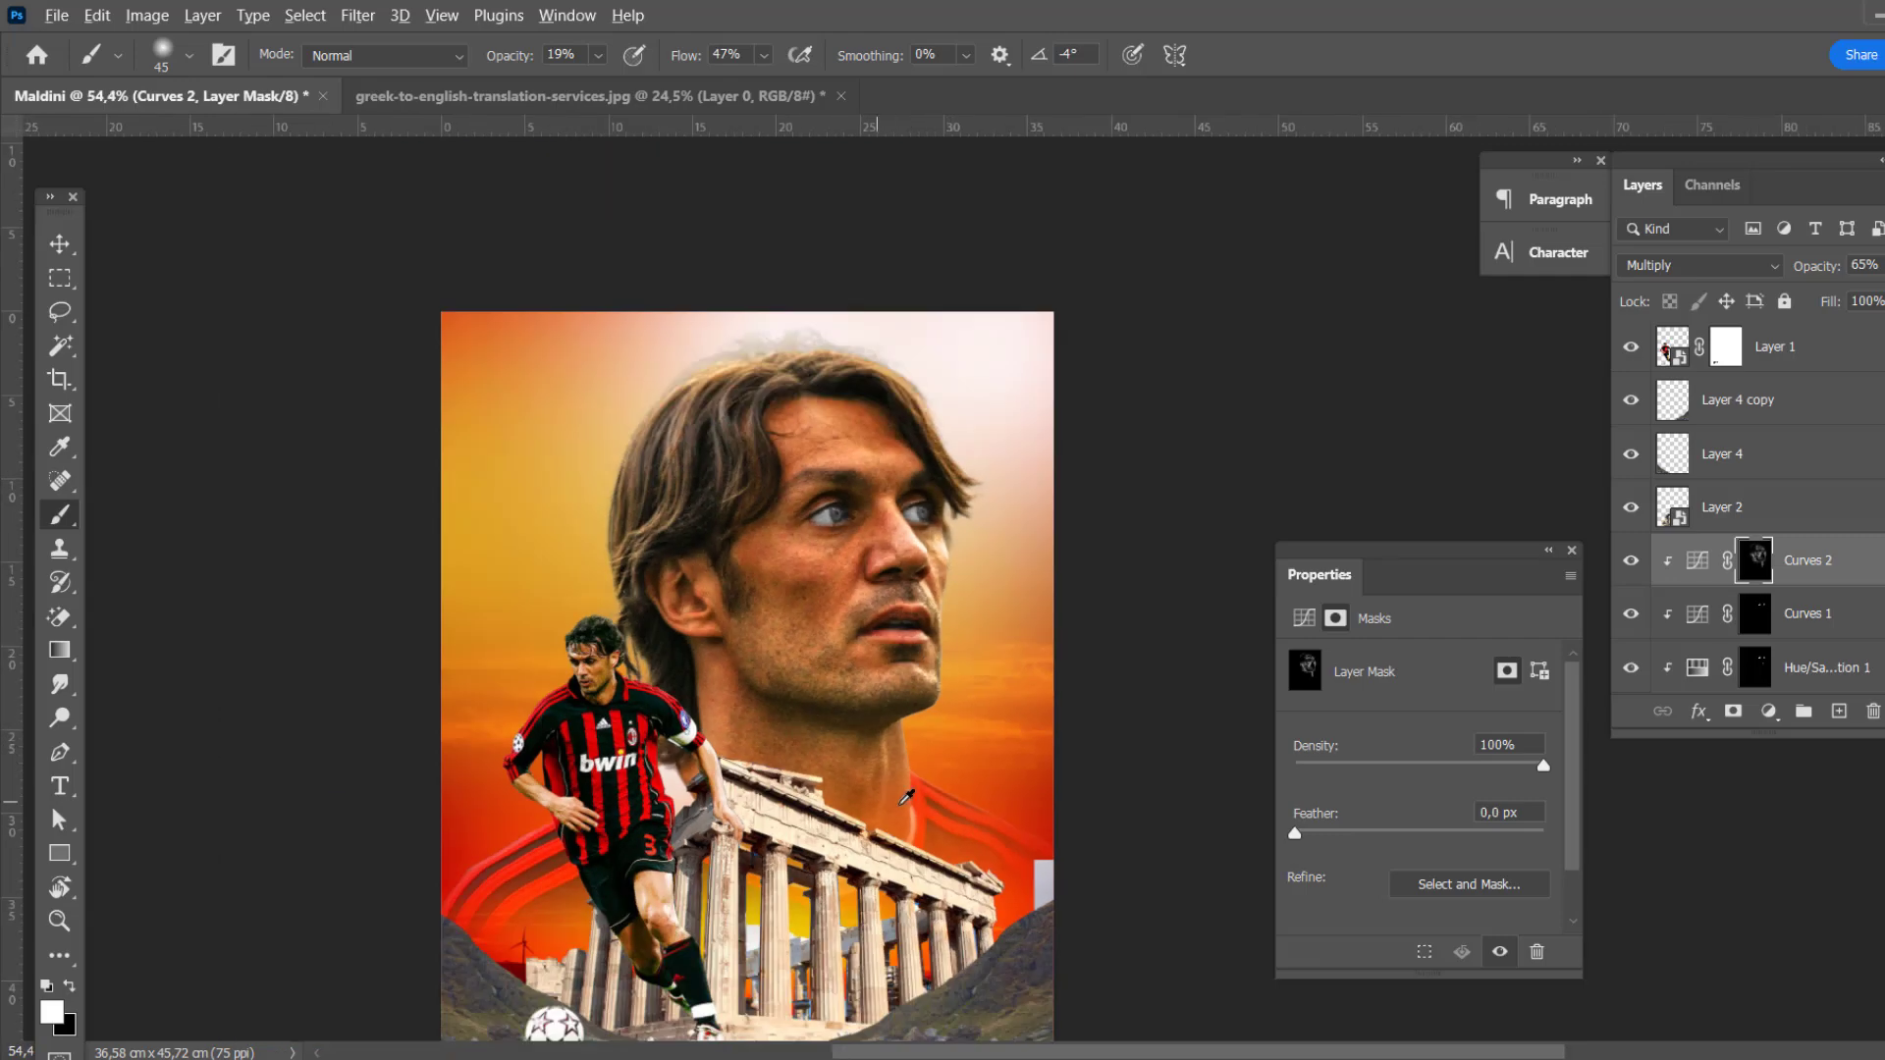
scroll(906, 796, "up", 2)
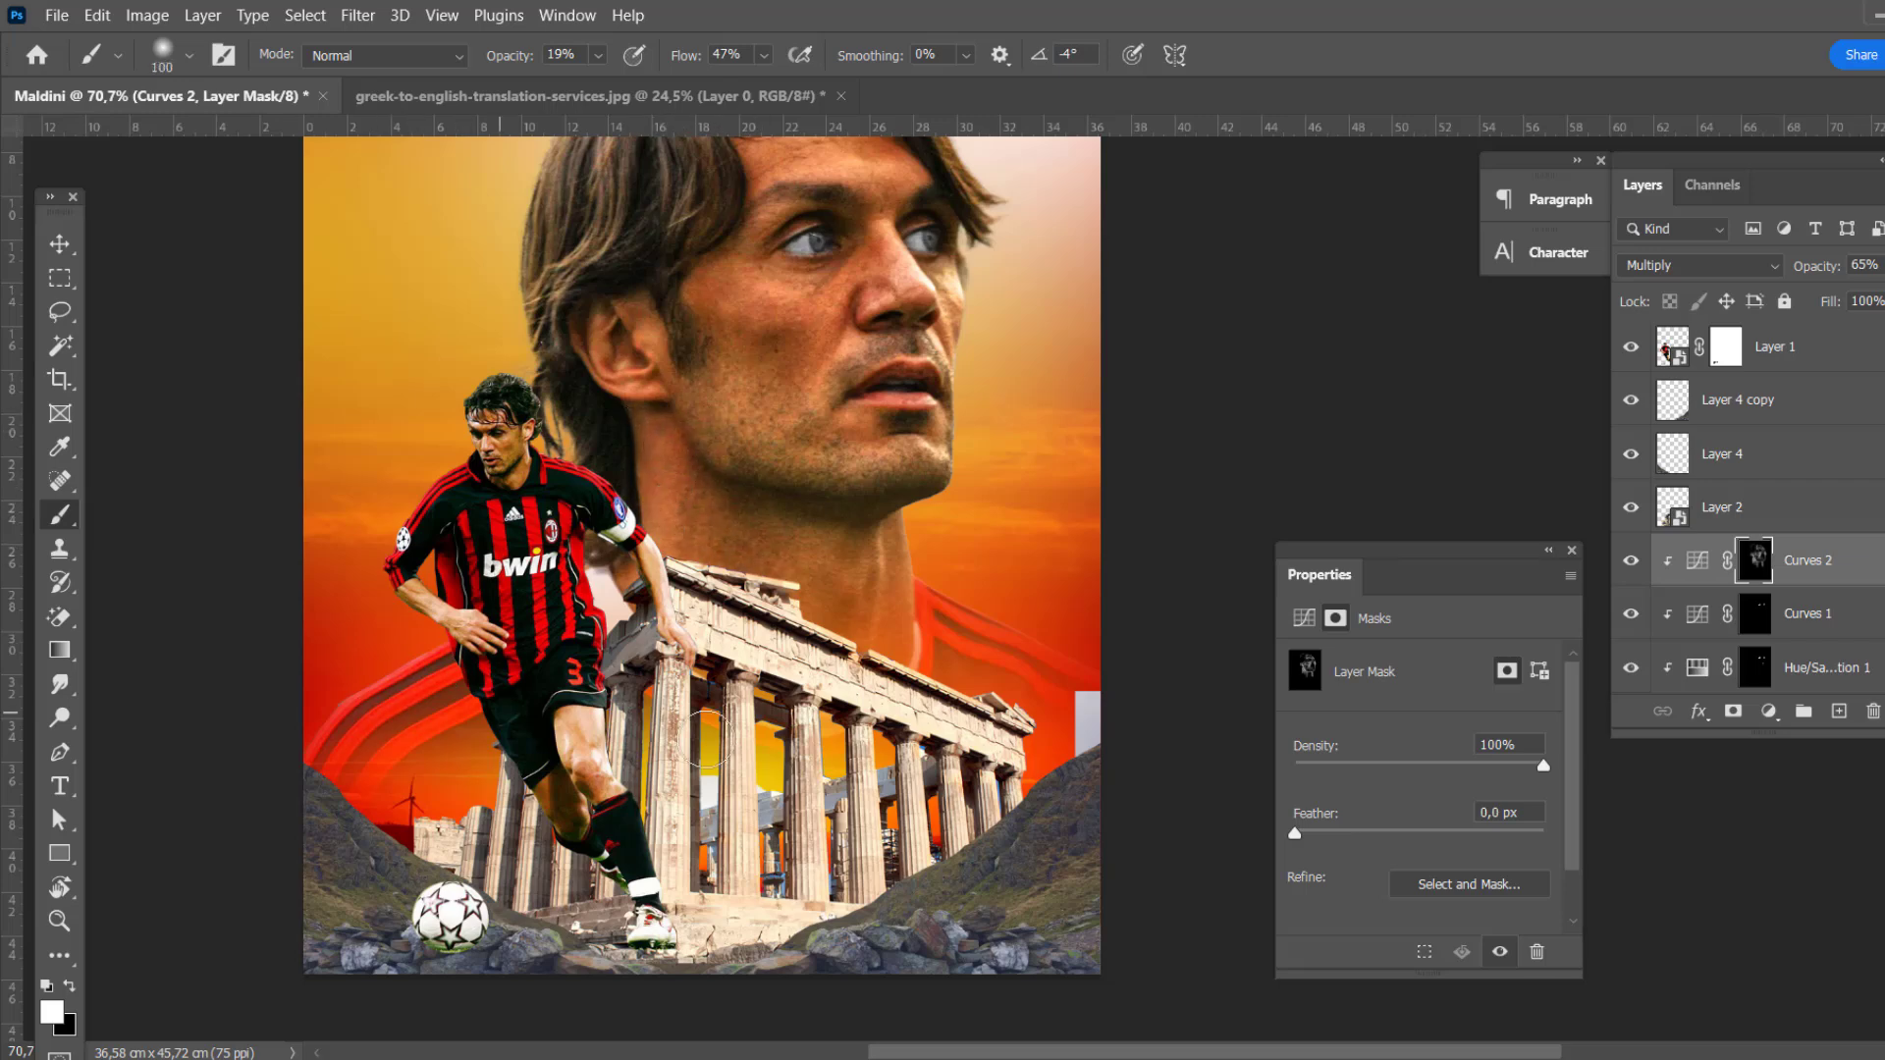
scroll(574, 496, "up", 2)
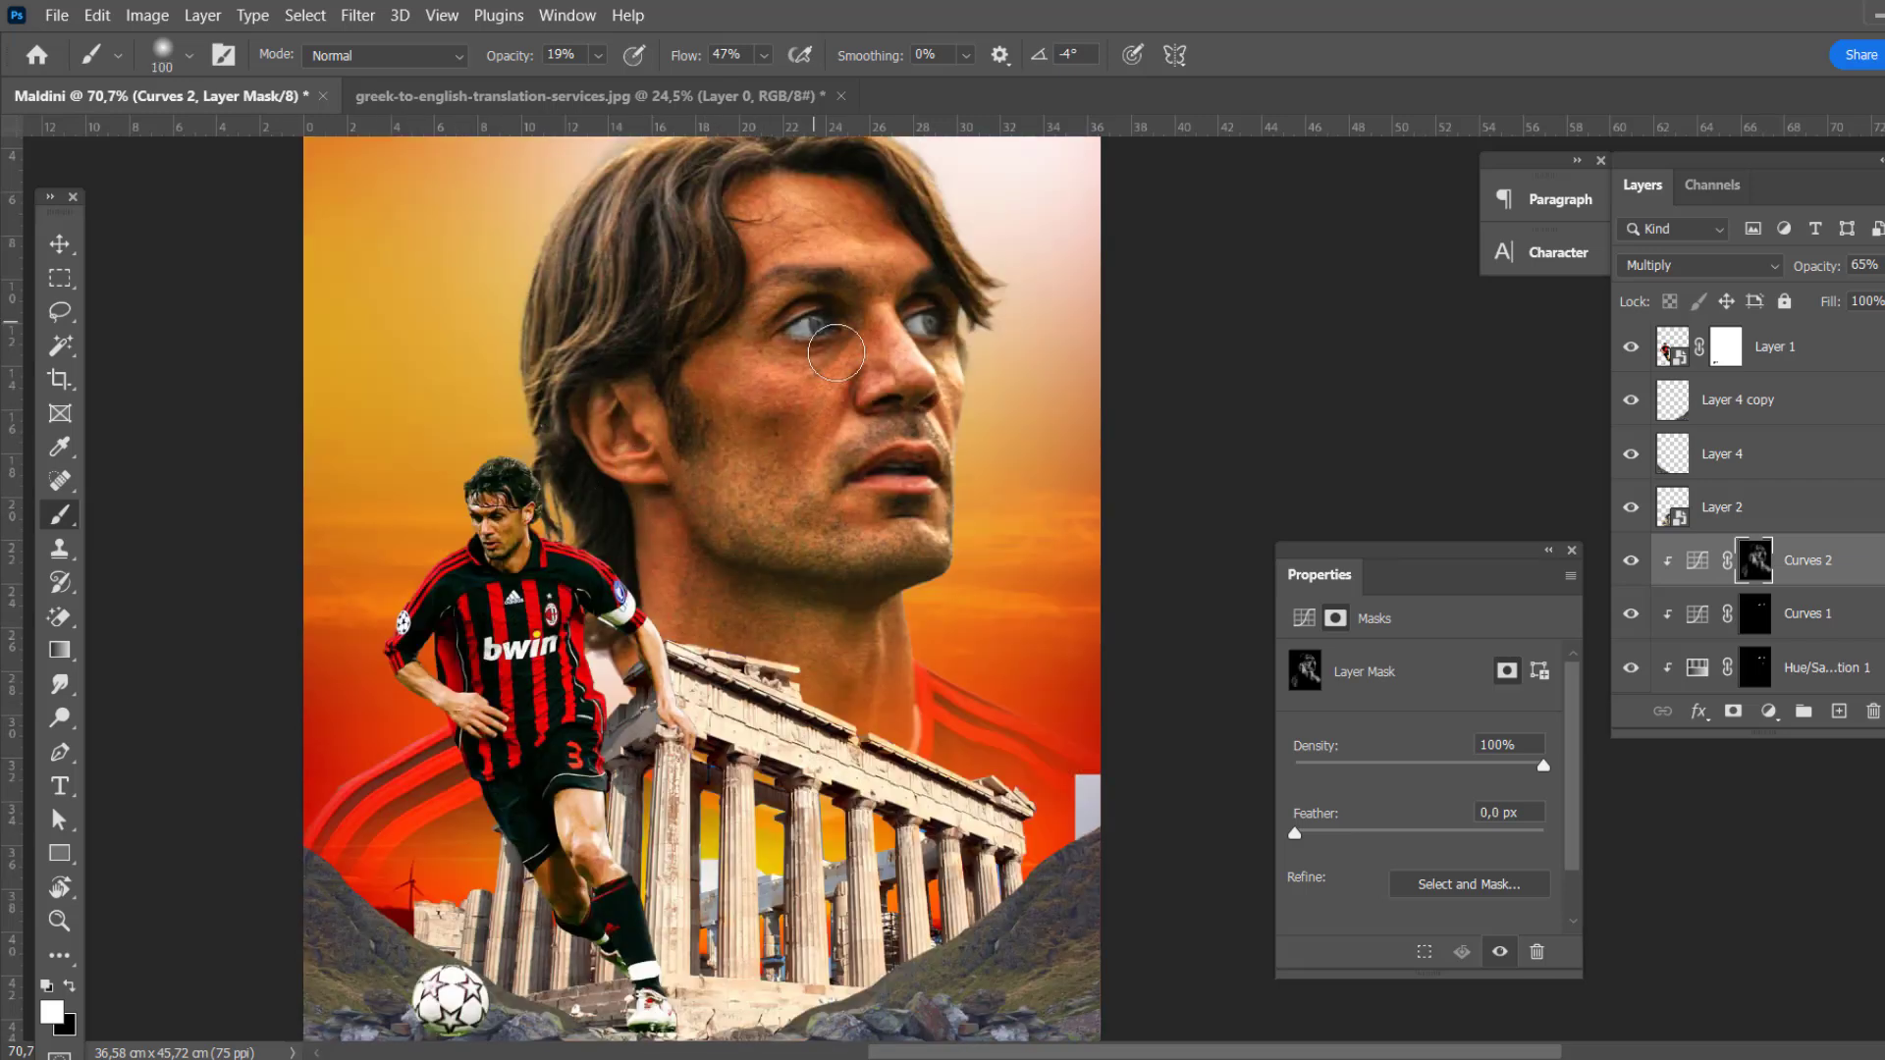
scroll(836, 352, "down", 1)
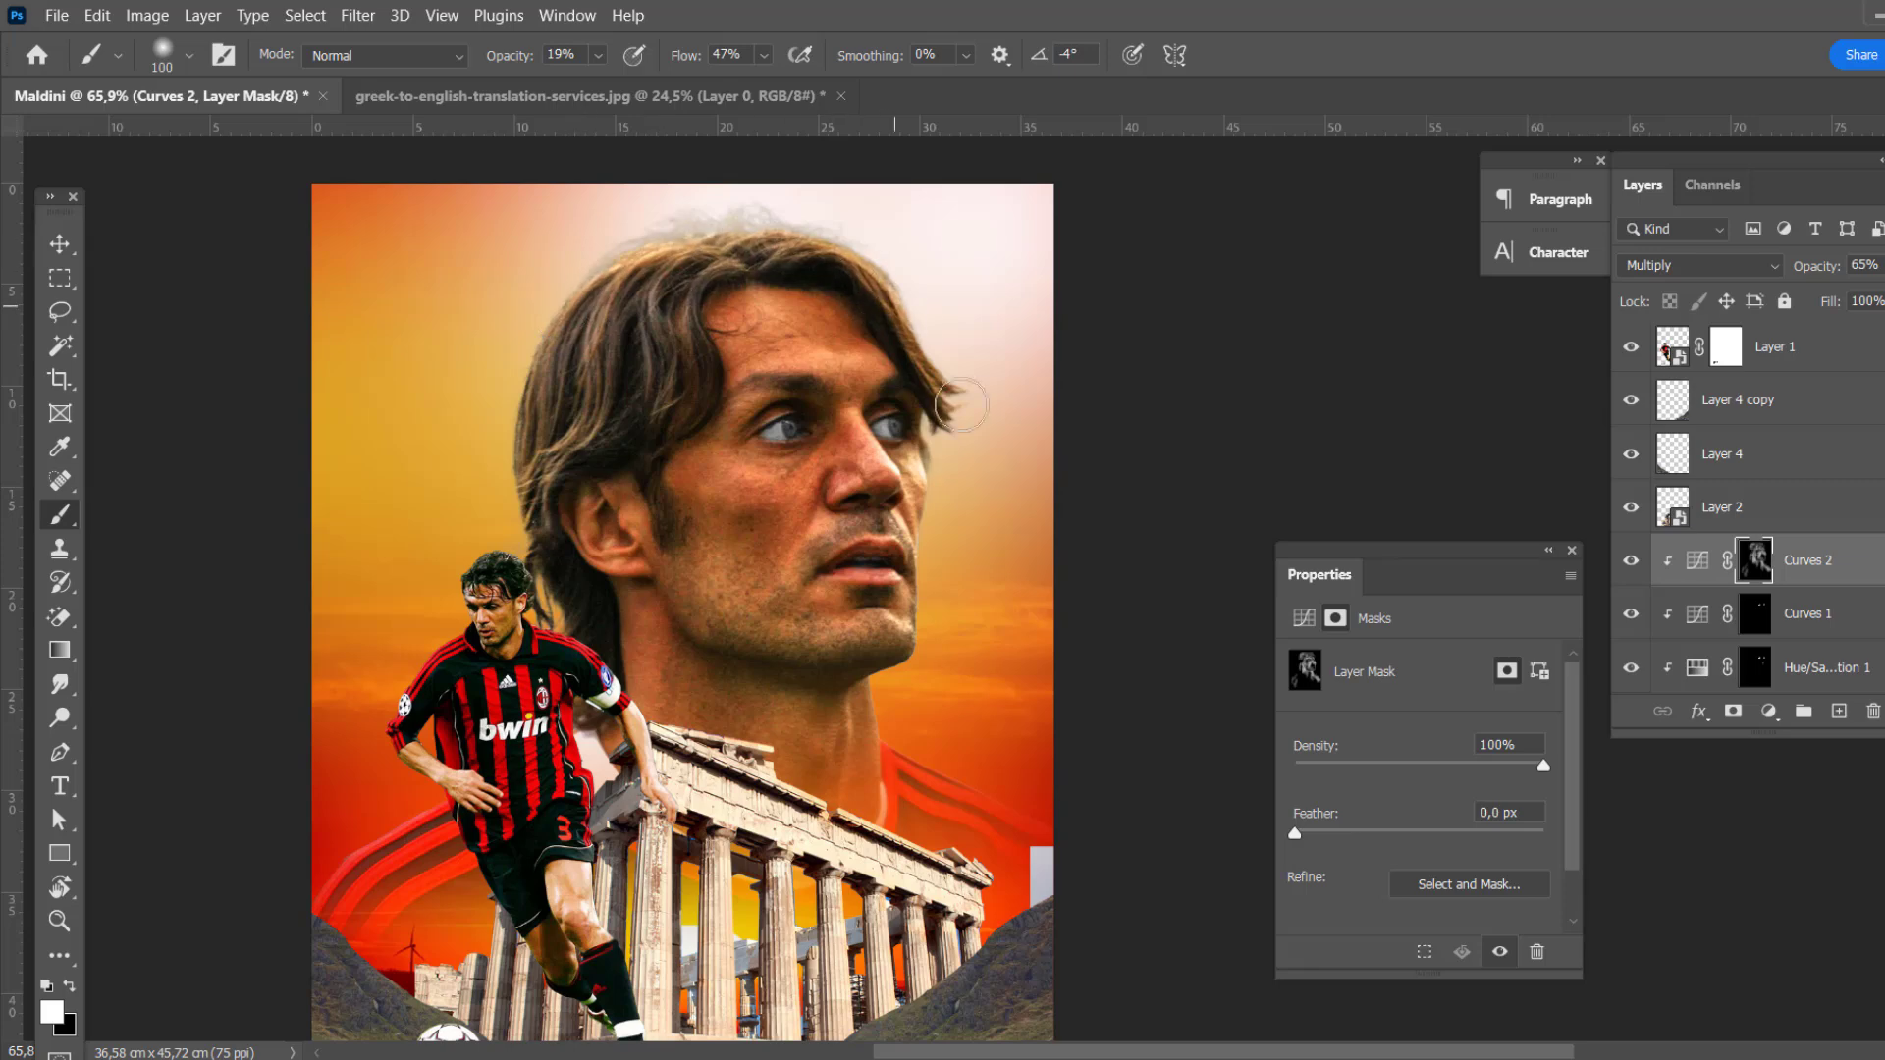
scroll(705, 605, "up", 3)
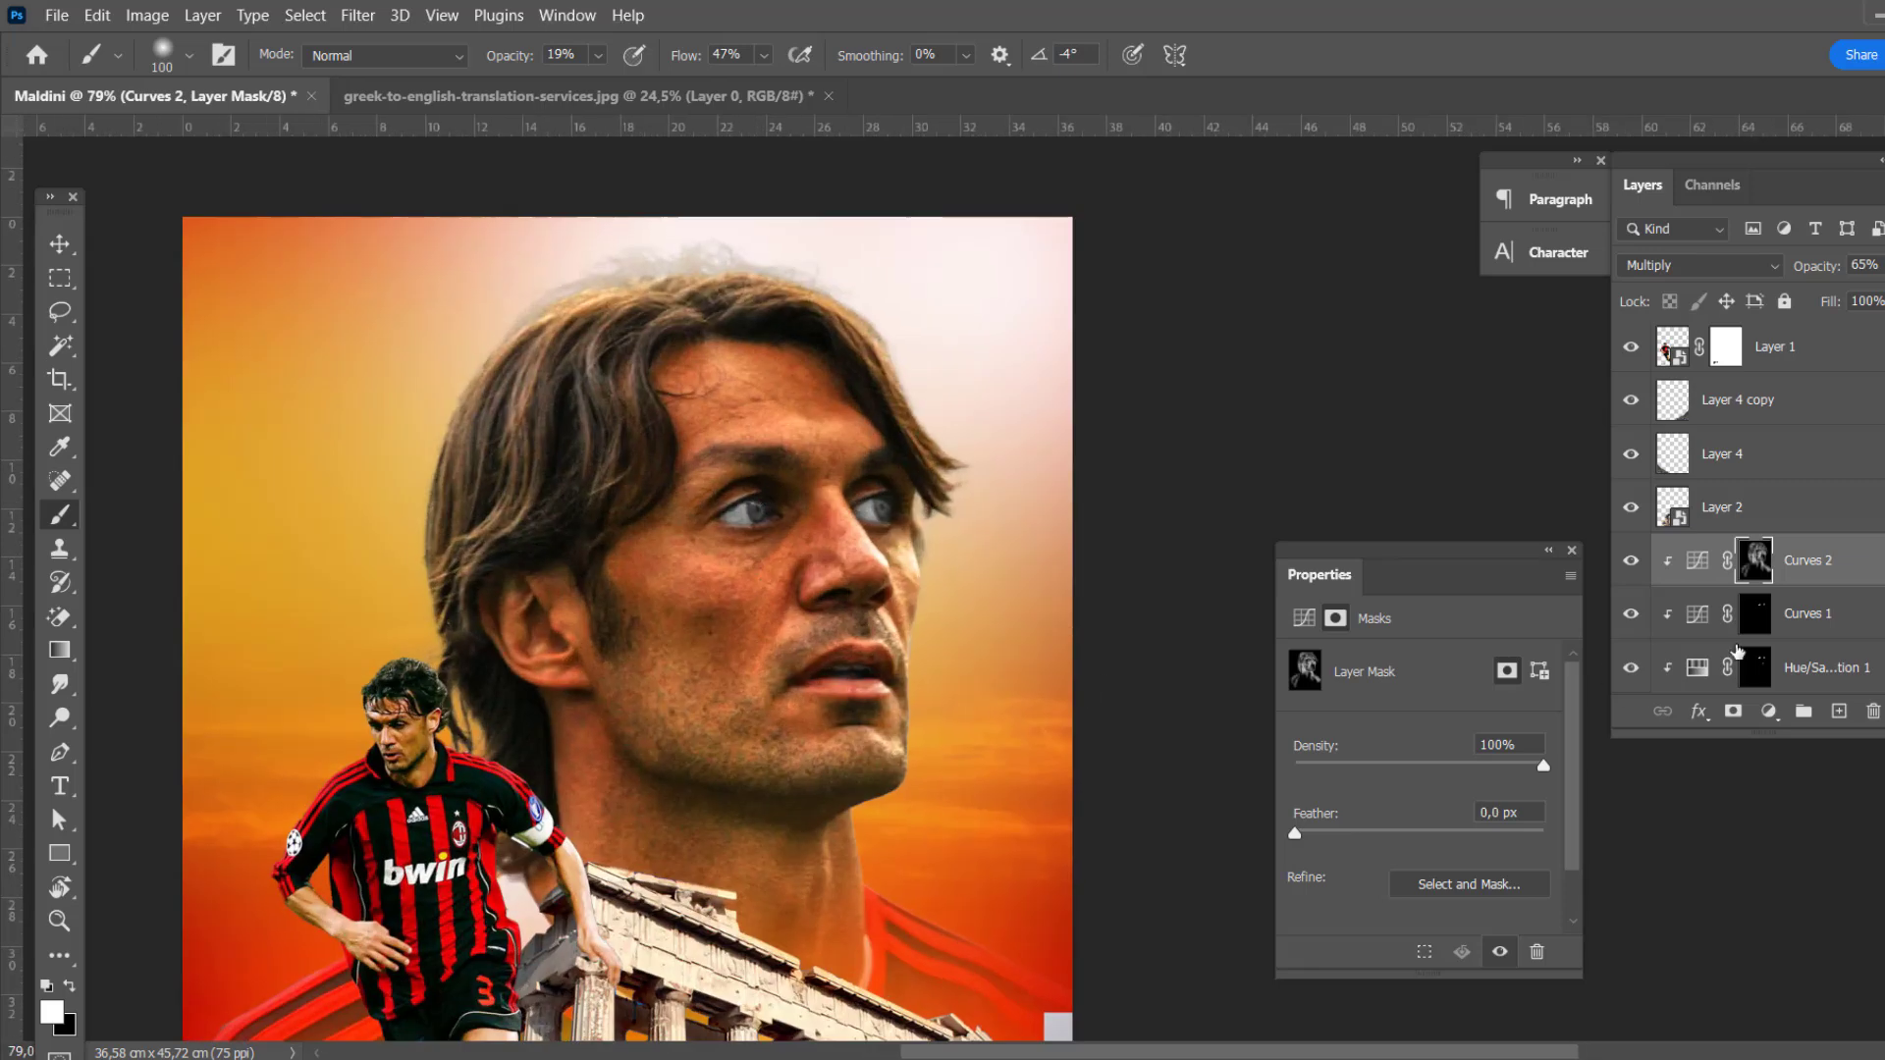
Step: Add a clipped brightening Curves 3 layer and invert its mask to black
left_click(1768, 711)
left_click(1777, 392)
left_click(1386, 952)
left_click_drag(1443, 822, 1424, 776)
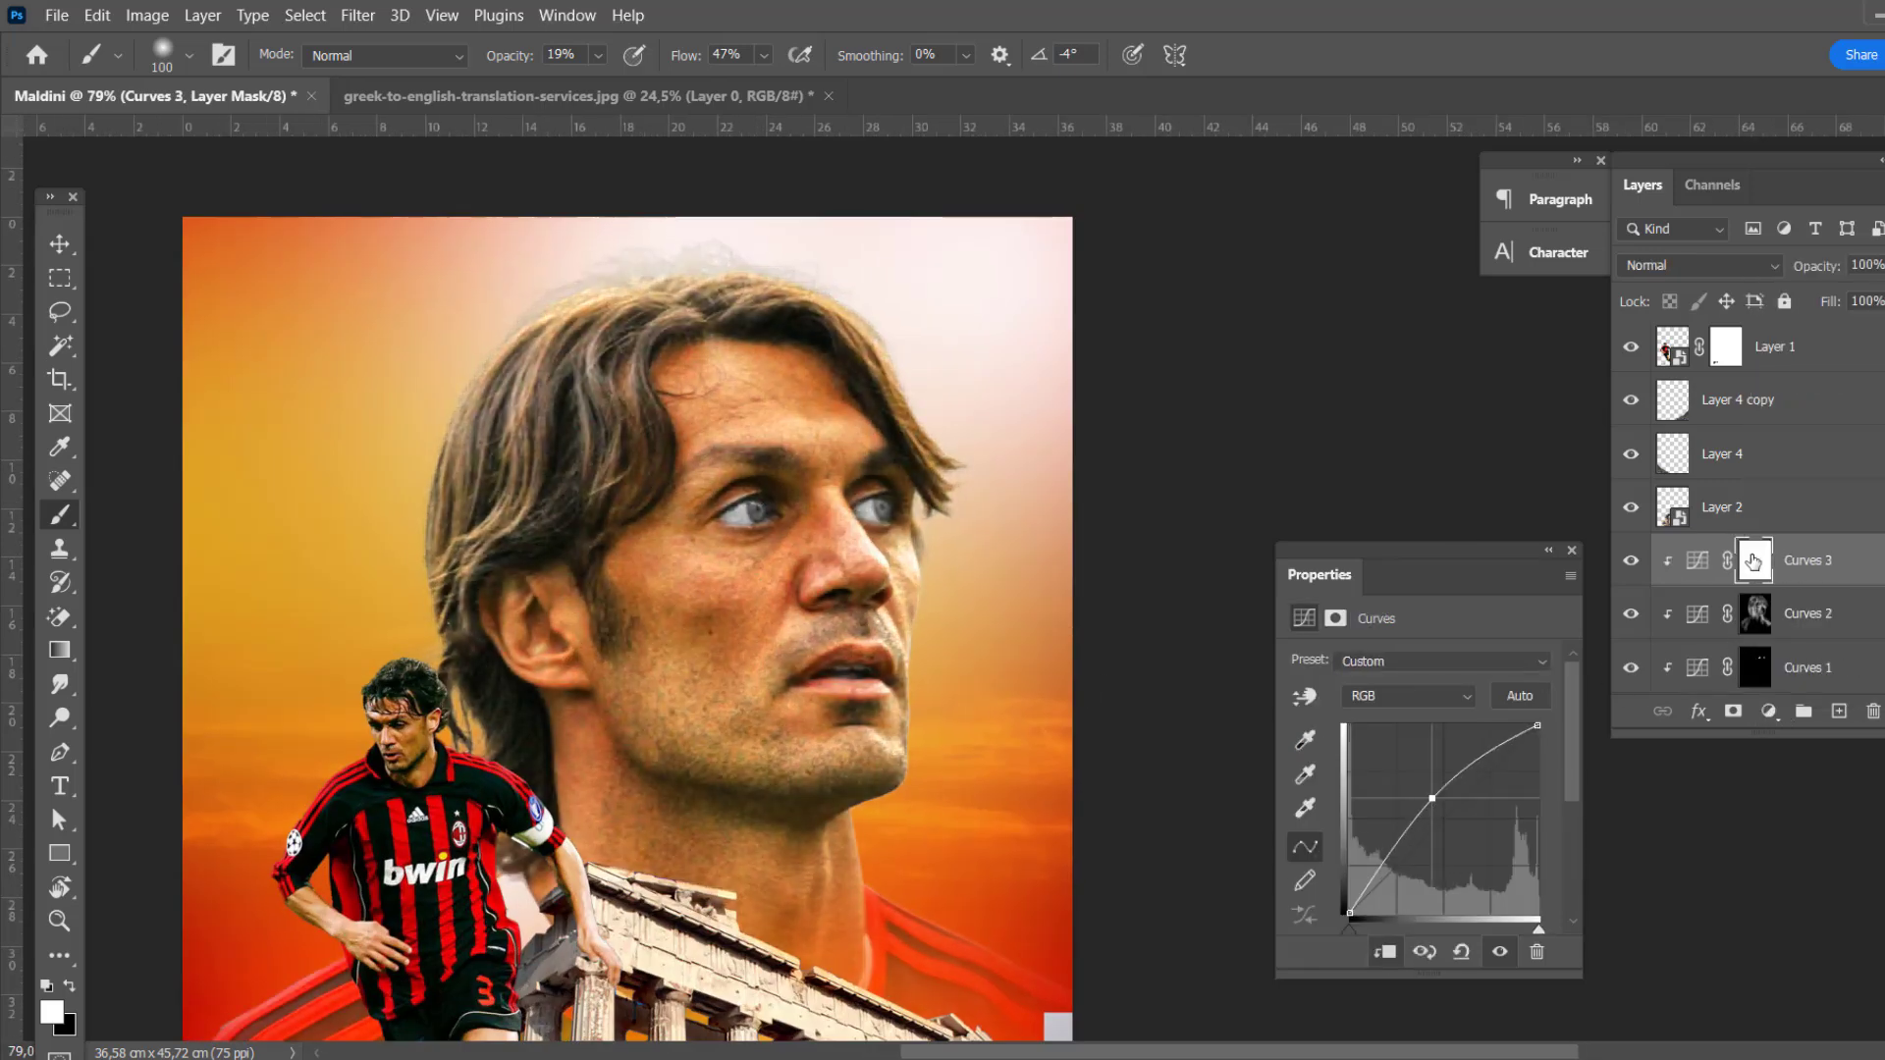
left_click(1336, 618)
key("ctrl+i")
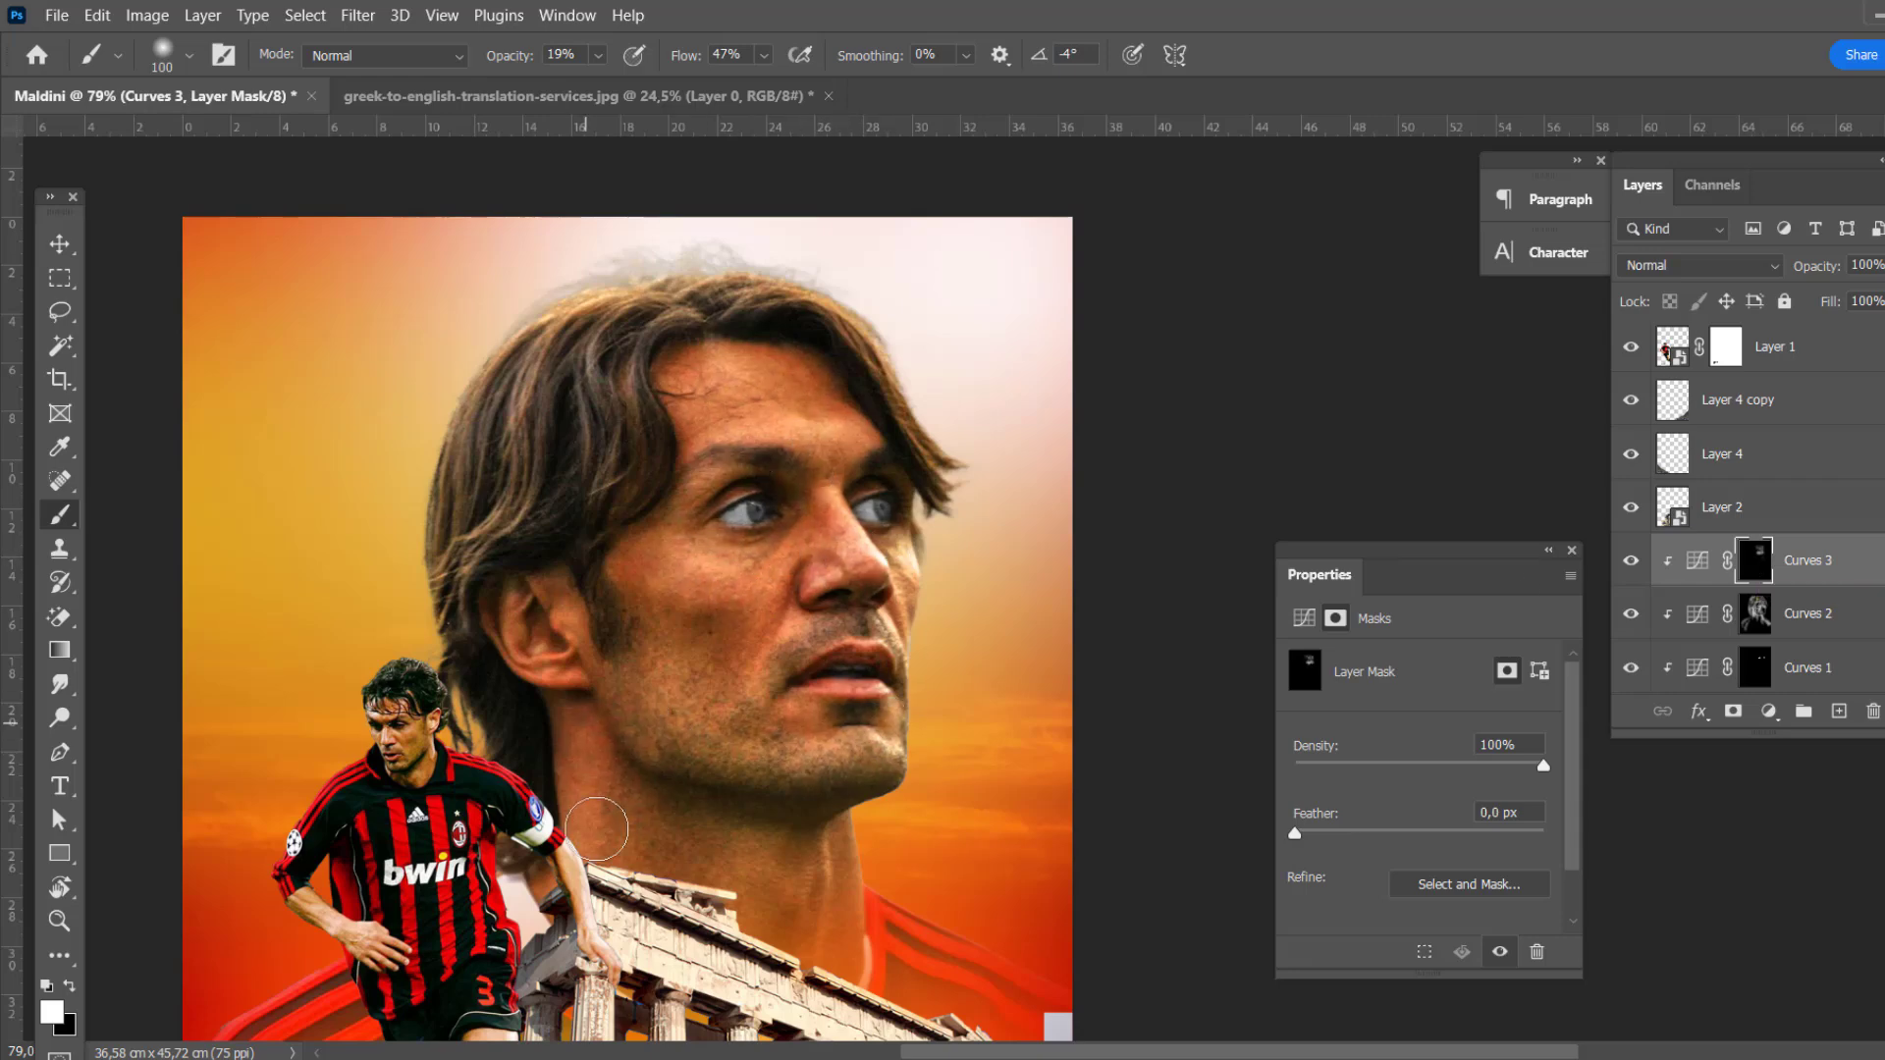
scroll(699, 623, "down", 2)
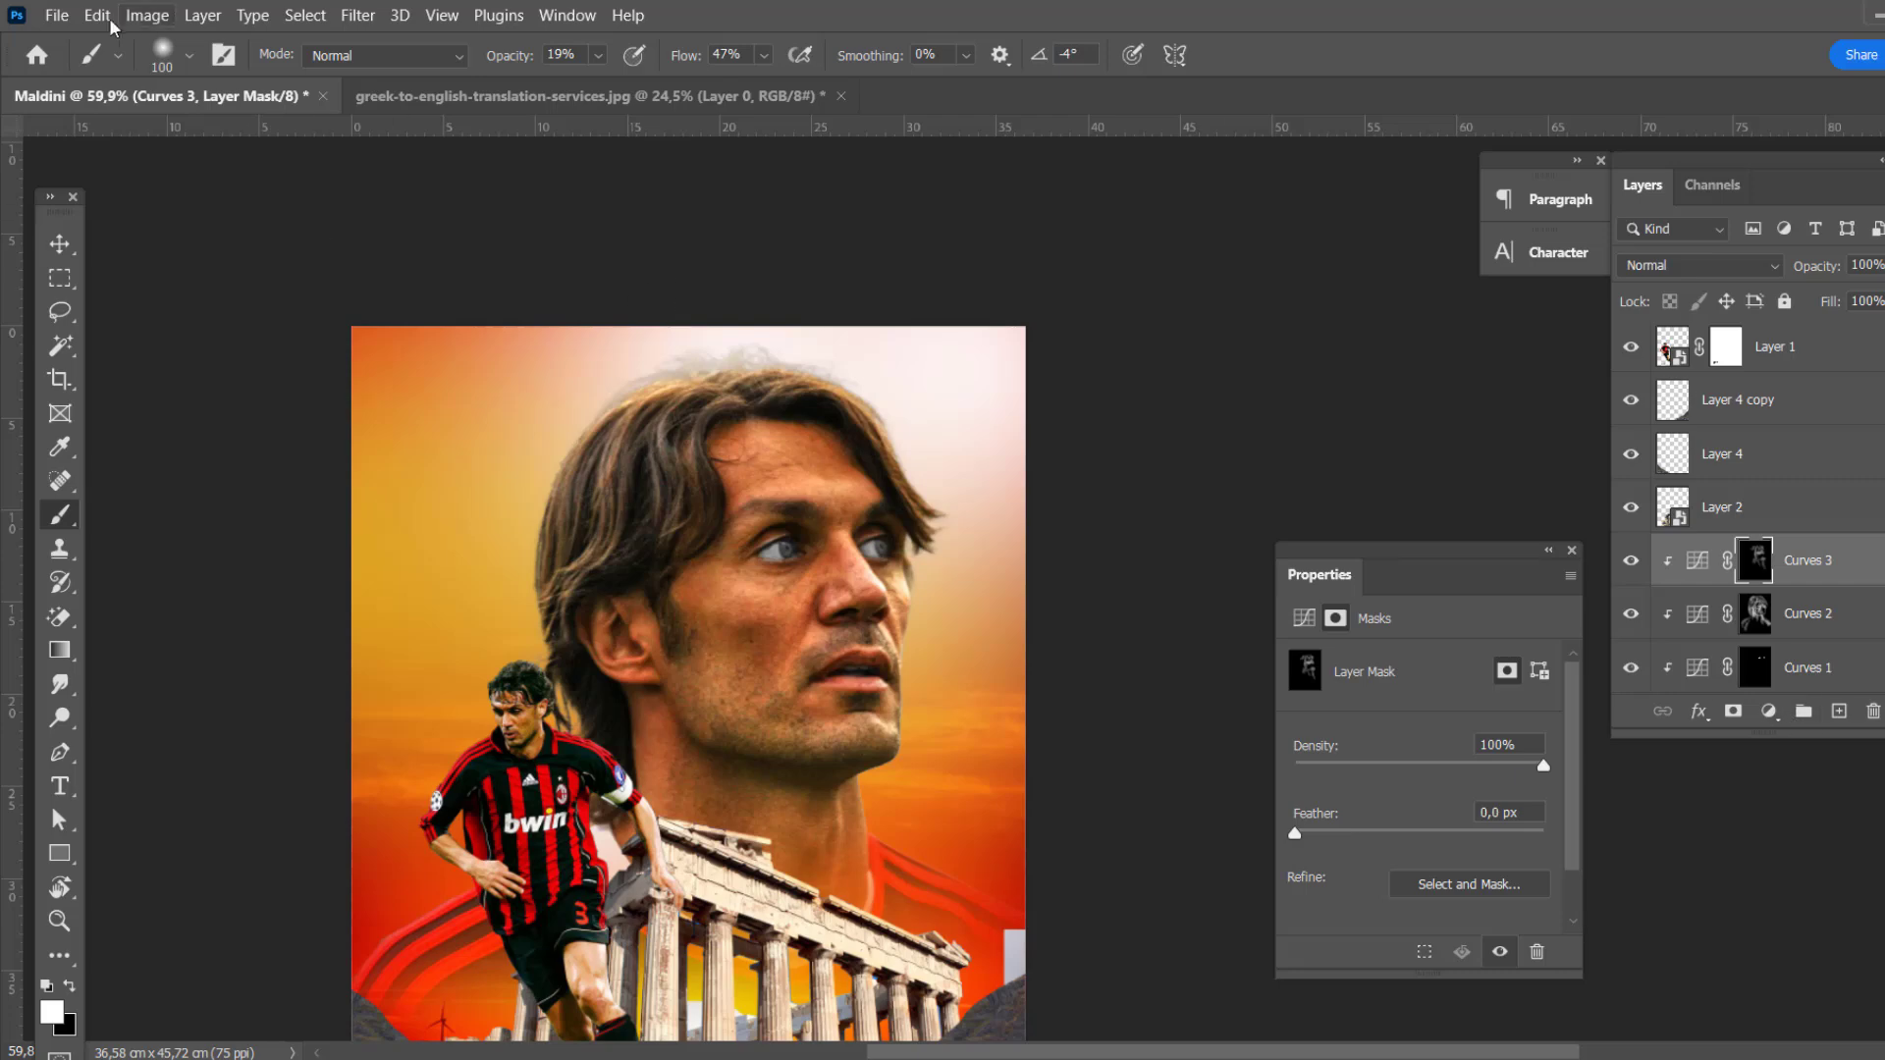
Step: Create a new layer filled with 50% Gray, clipped to the face and blended in Overlay
left_click(1839, 715)
left_click(97, 14)
left_click(118, 391)
left_click(992, 280)
left_click(1004, 483)
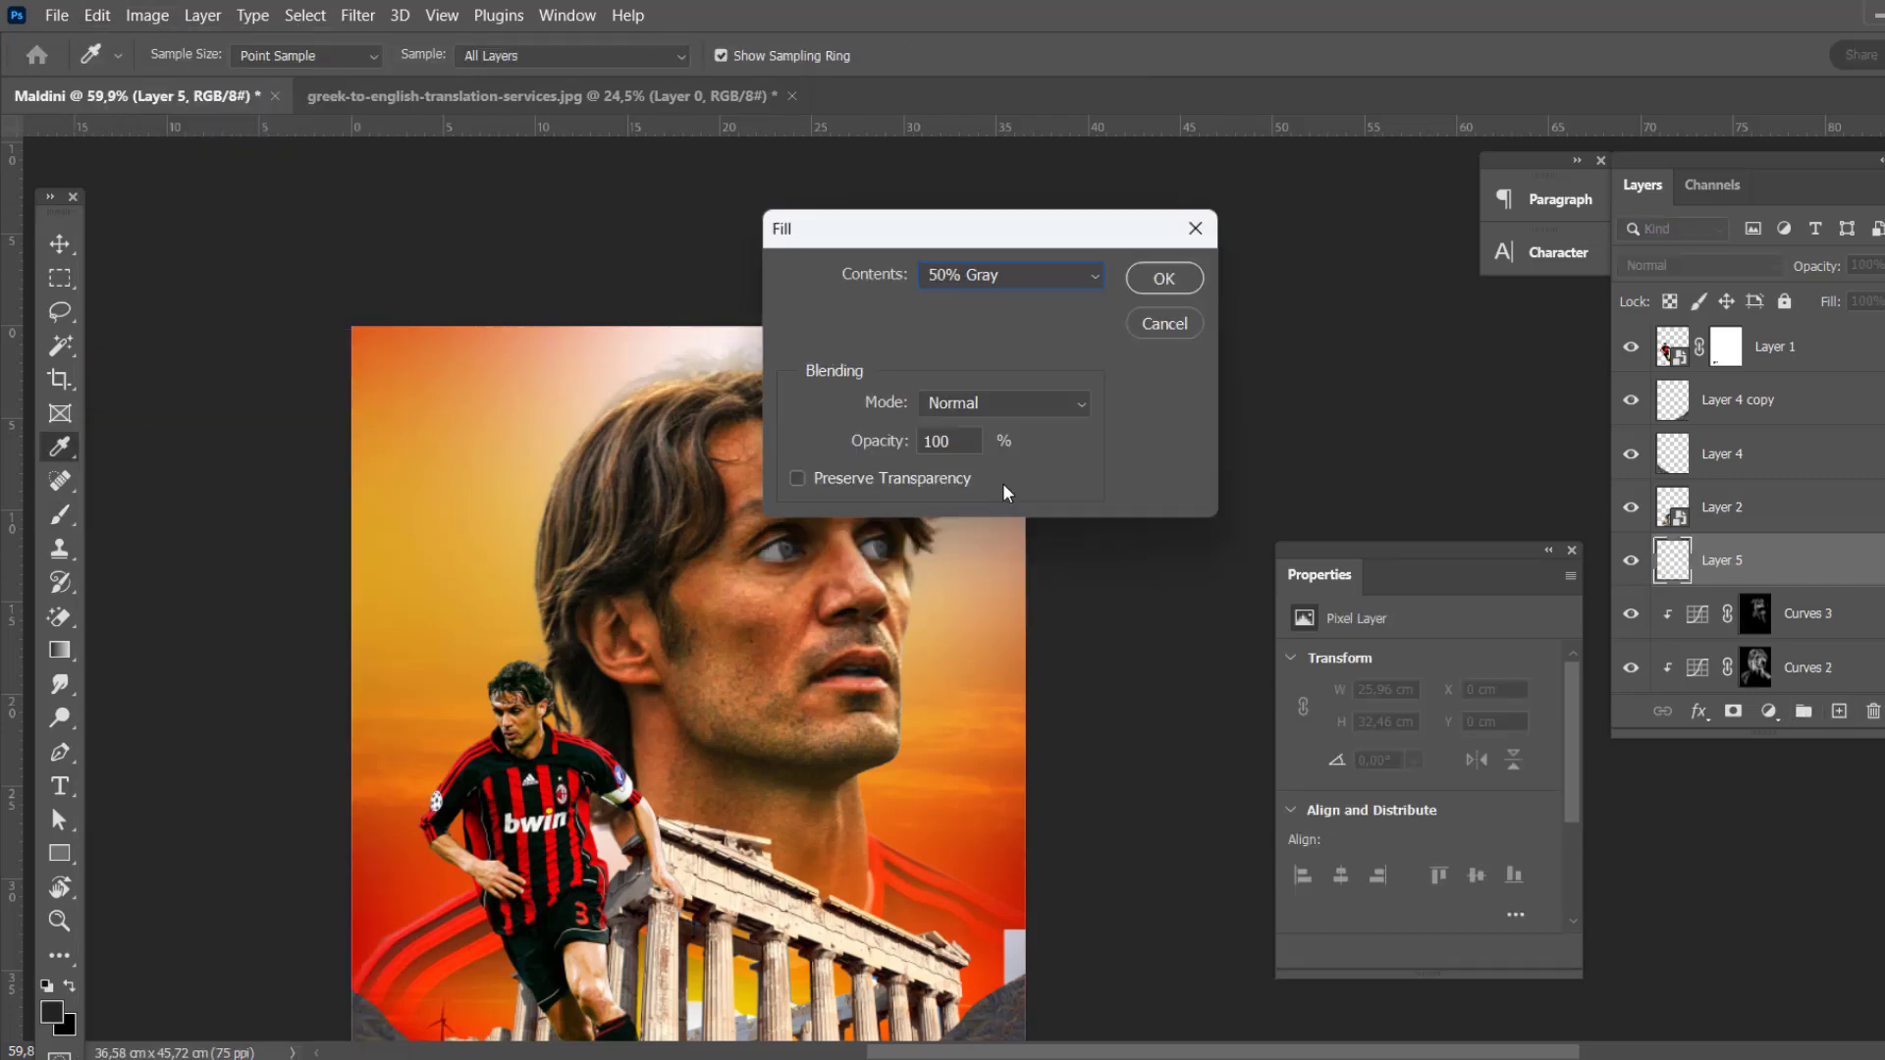
left_click(1166, 285)
left_click(1794, 583, "alt")
left_click(1698, 265)
left_click(1659, 572)
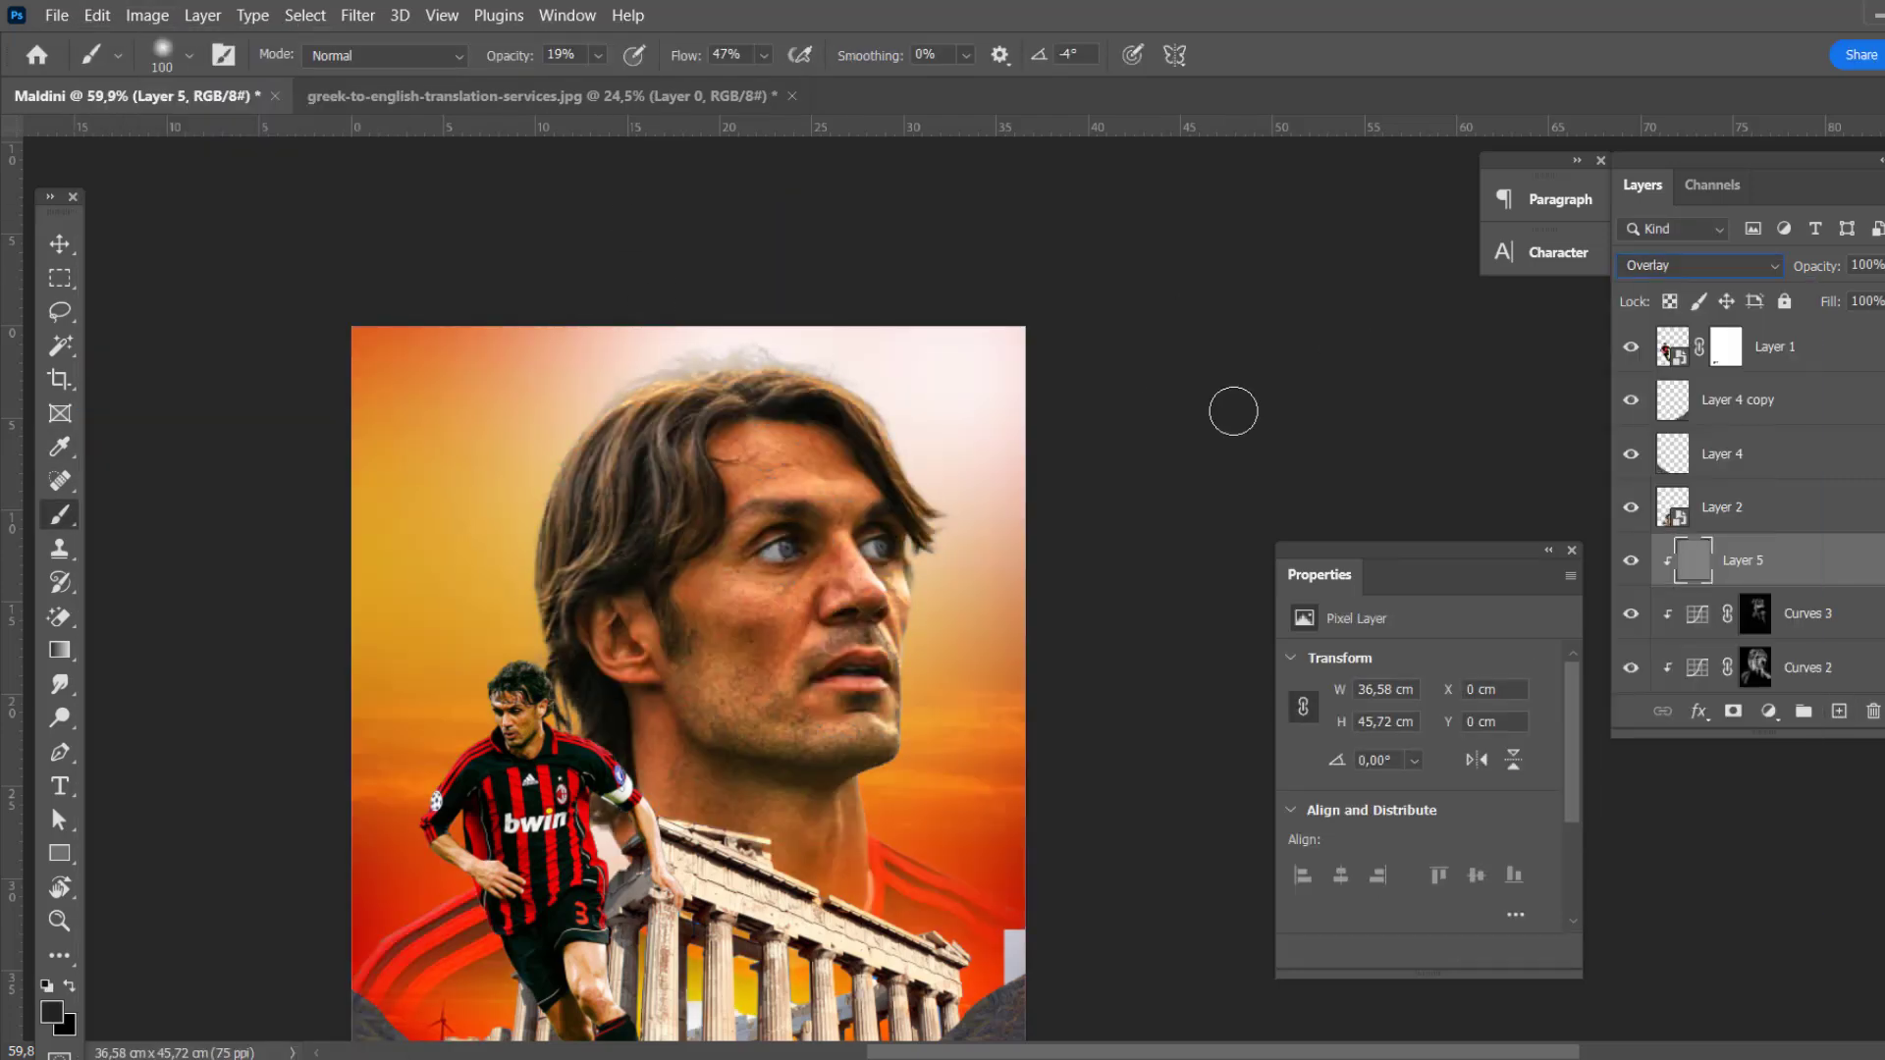
Step: Burn the face's shadows and dodge its highlights on the gray Overlay layer
left_click(60, 718)
scroll(790, 569, "up", 2)
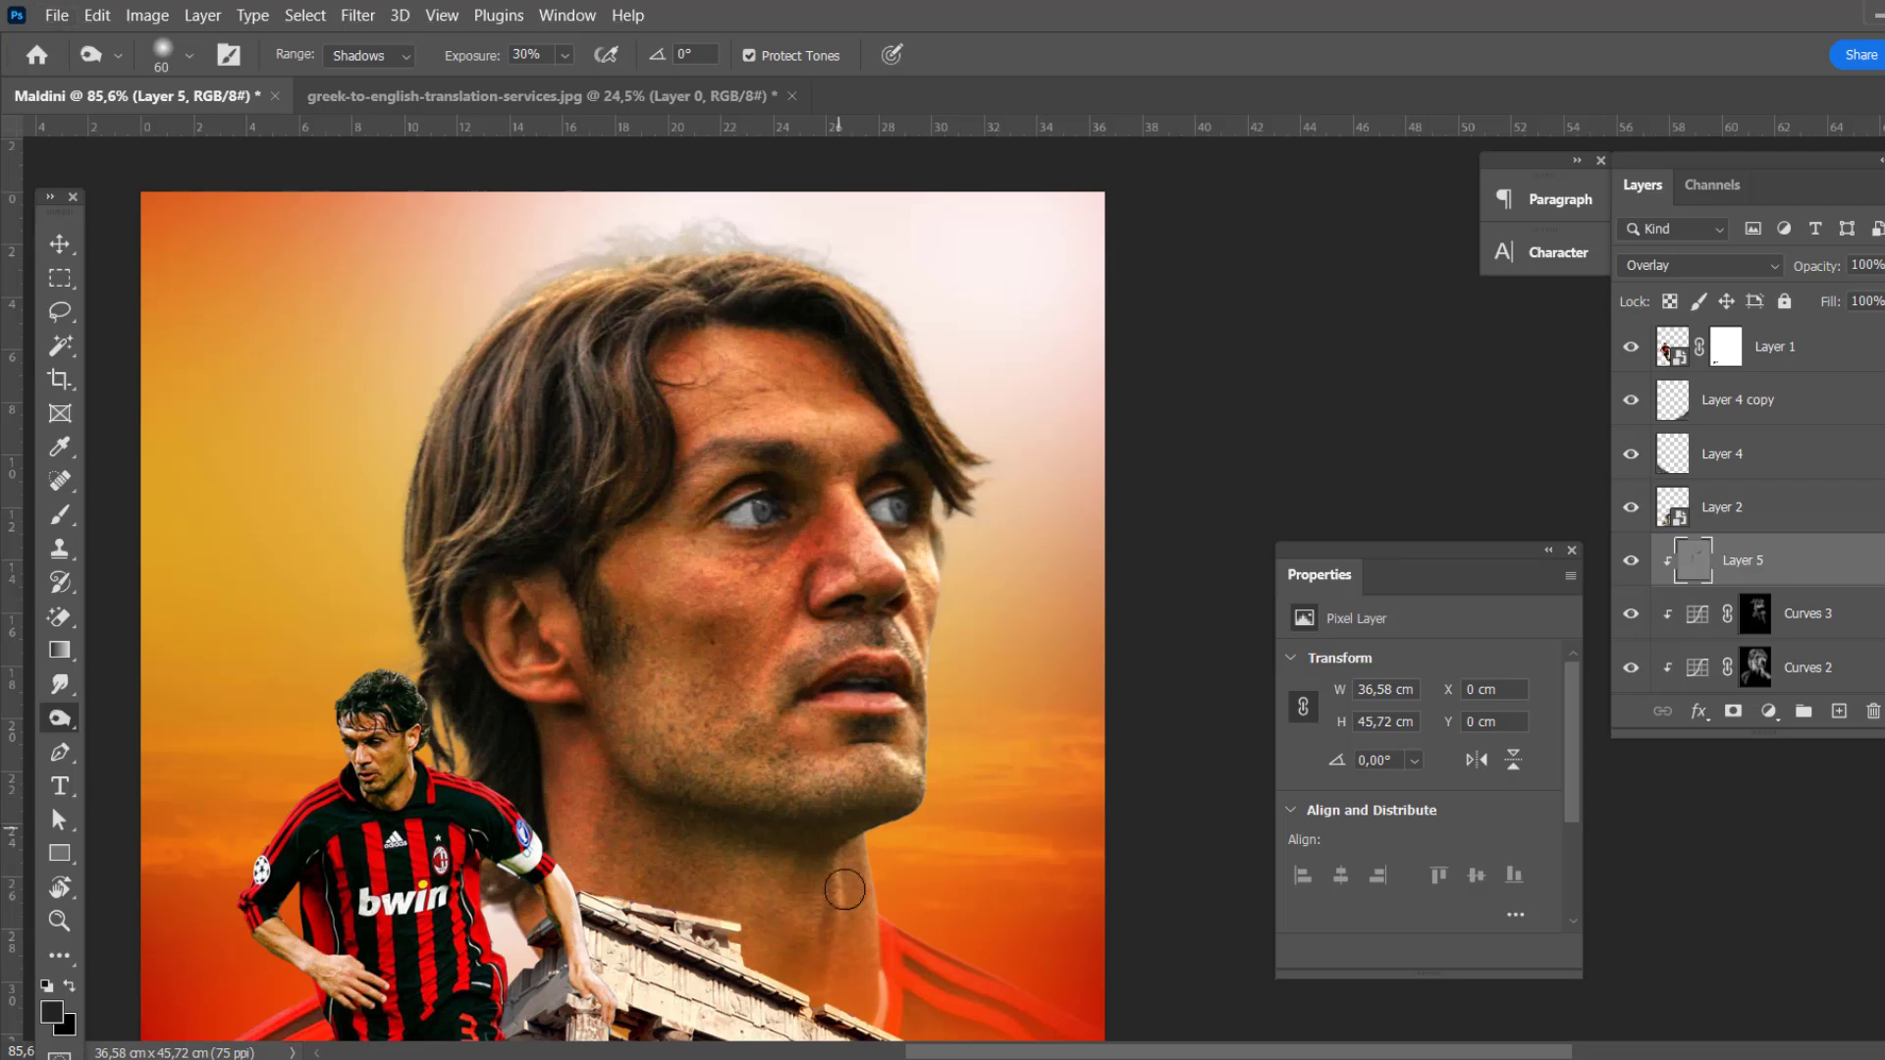
scroll(844, 889, "down", 2)
scroll(815, 640, "up", 1)
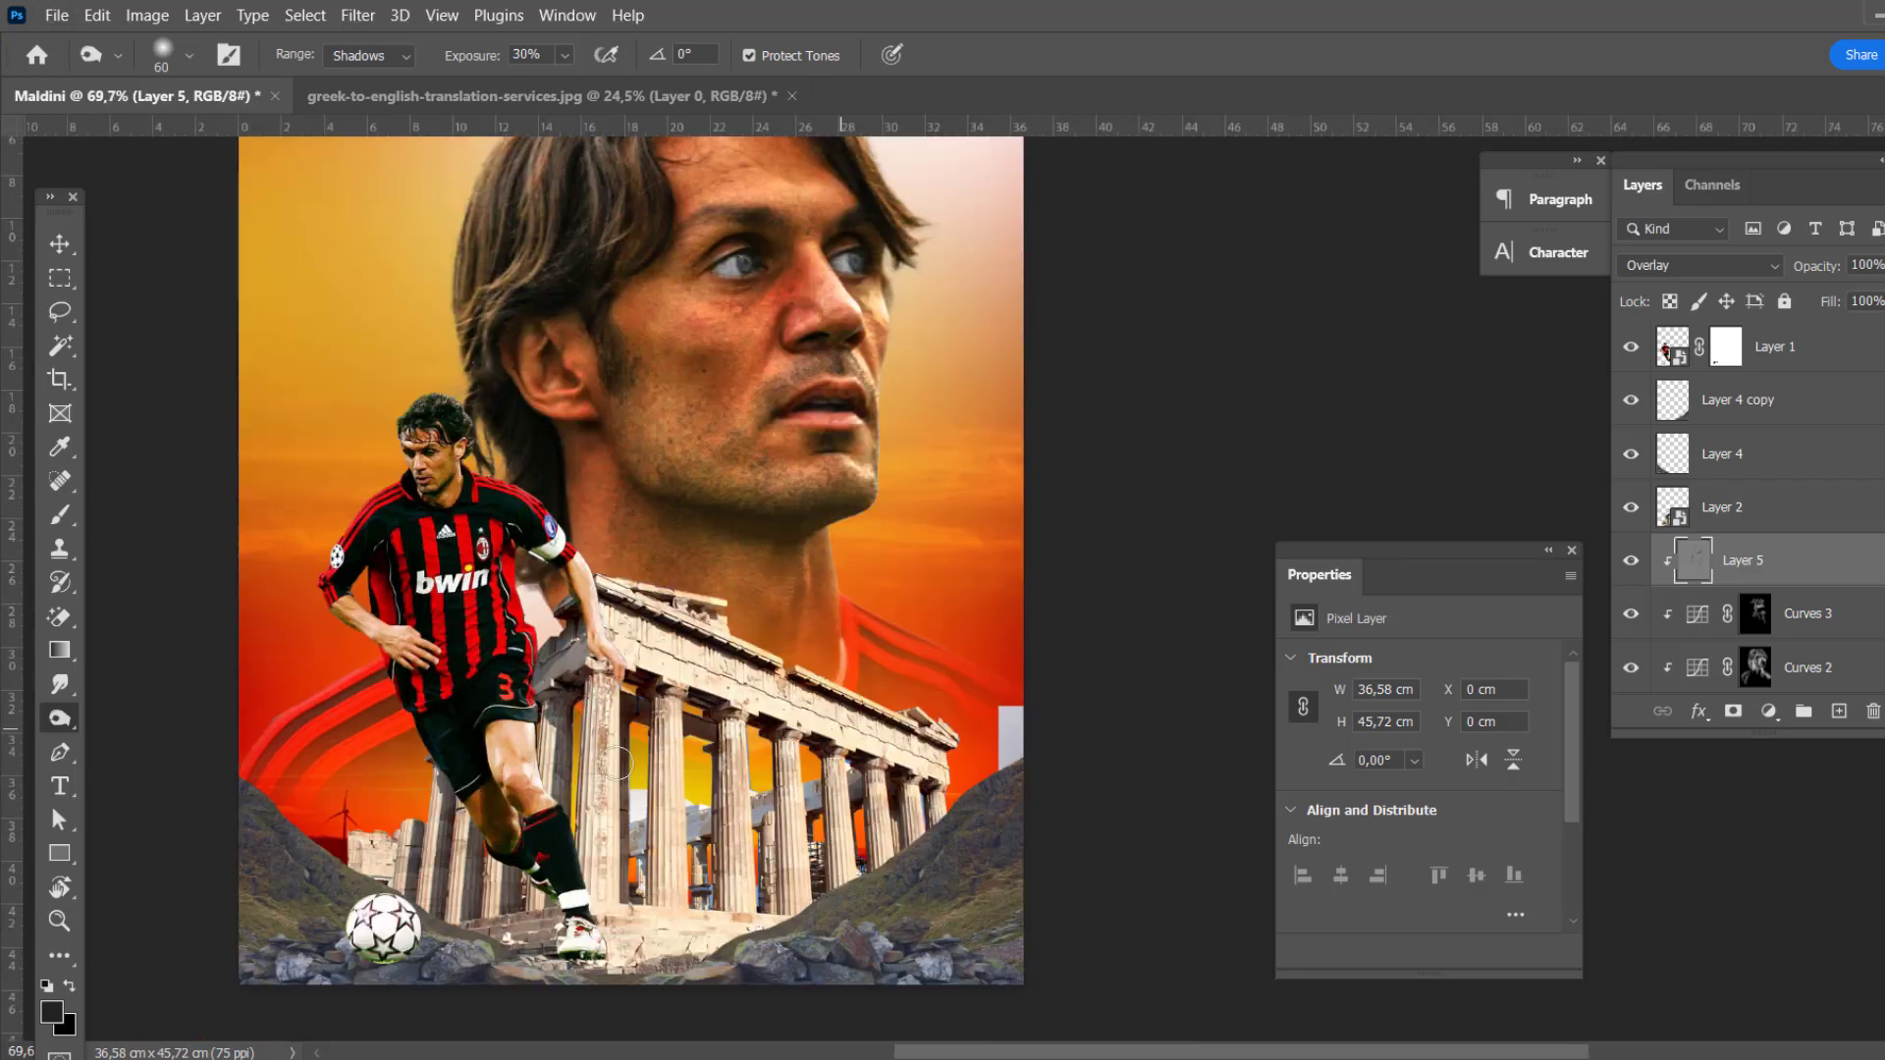
scroll(788, 413, "down", 2)
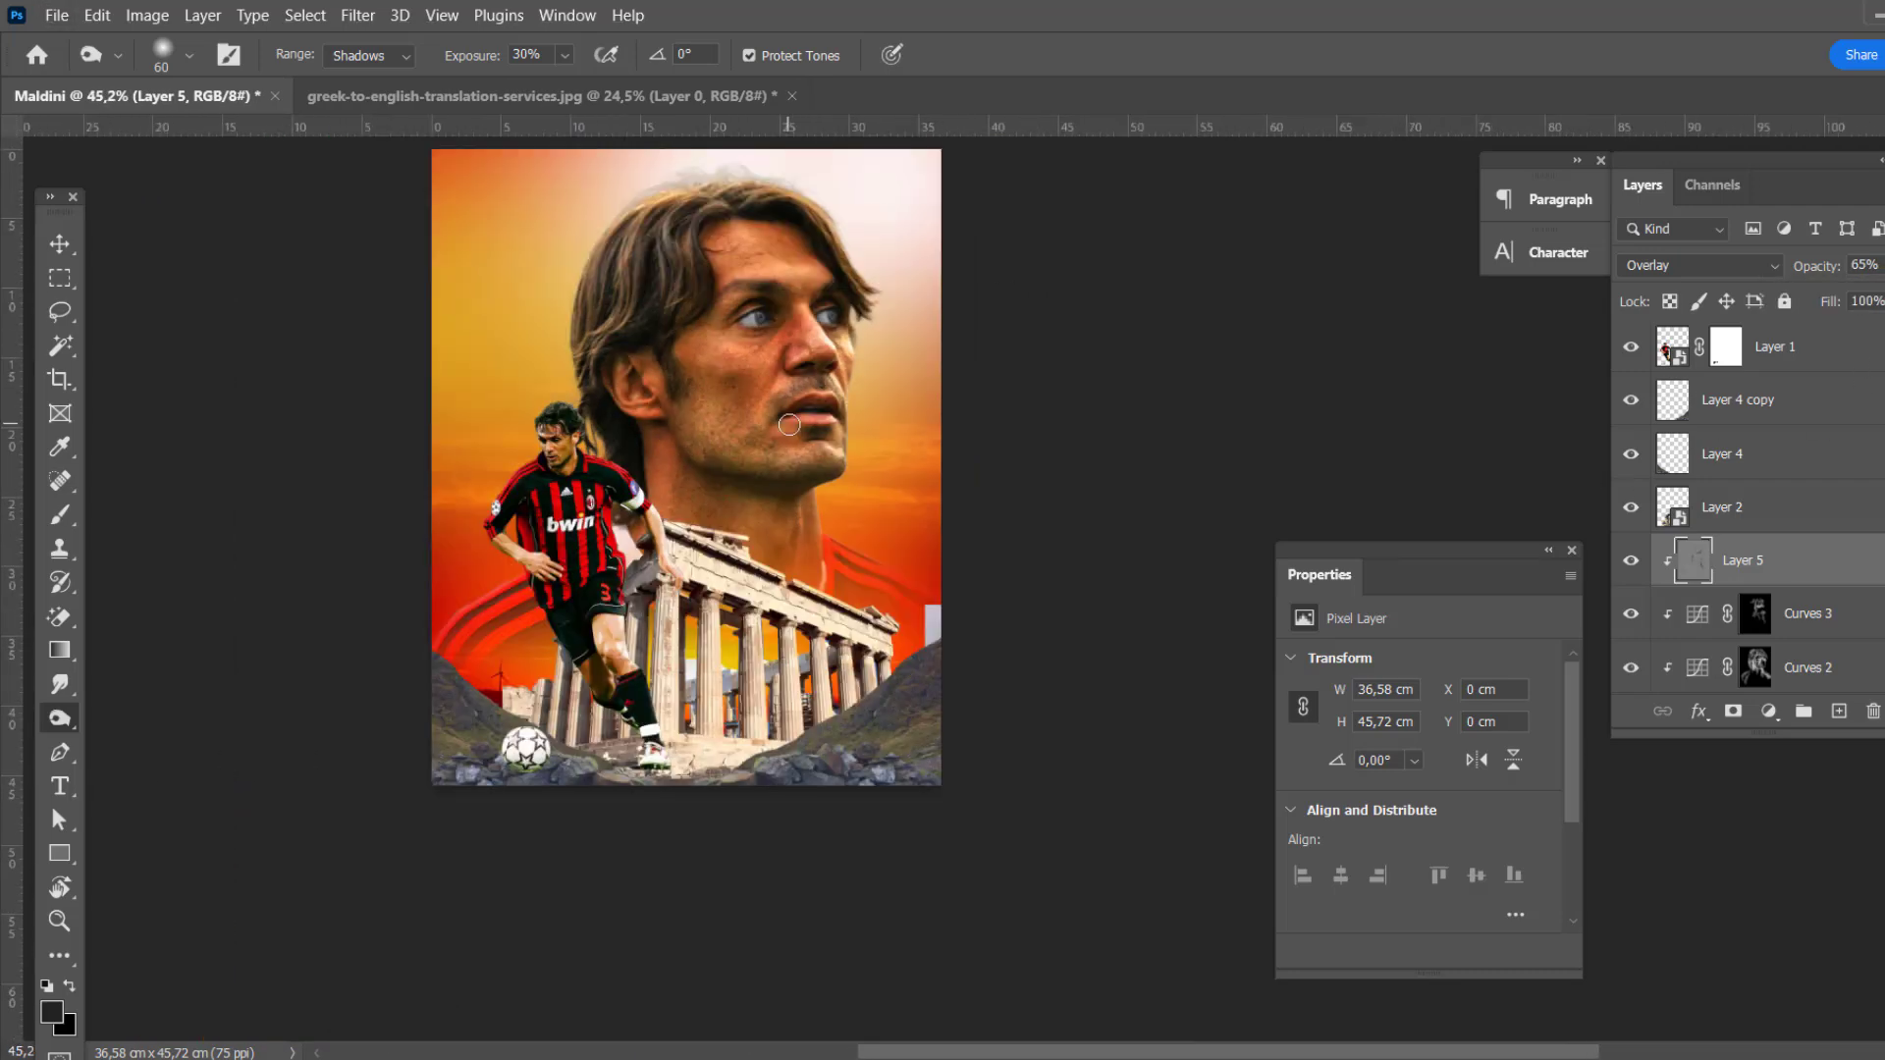
scroll(621, 405, "up", 1)
scroll(836, 577, "up", 1)
key("shift+o")
key("shift+o")
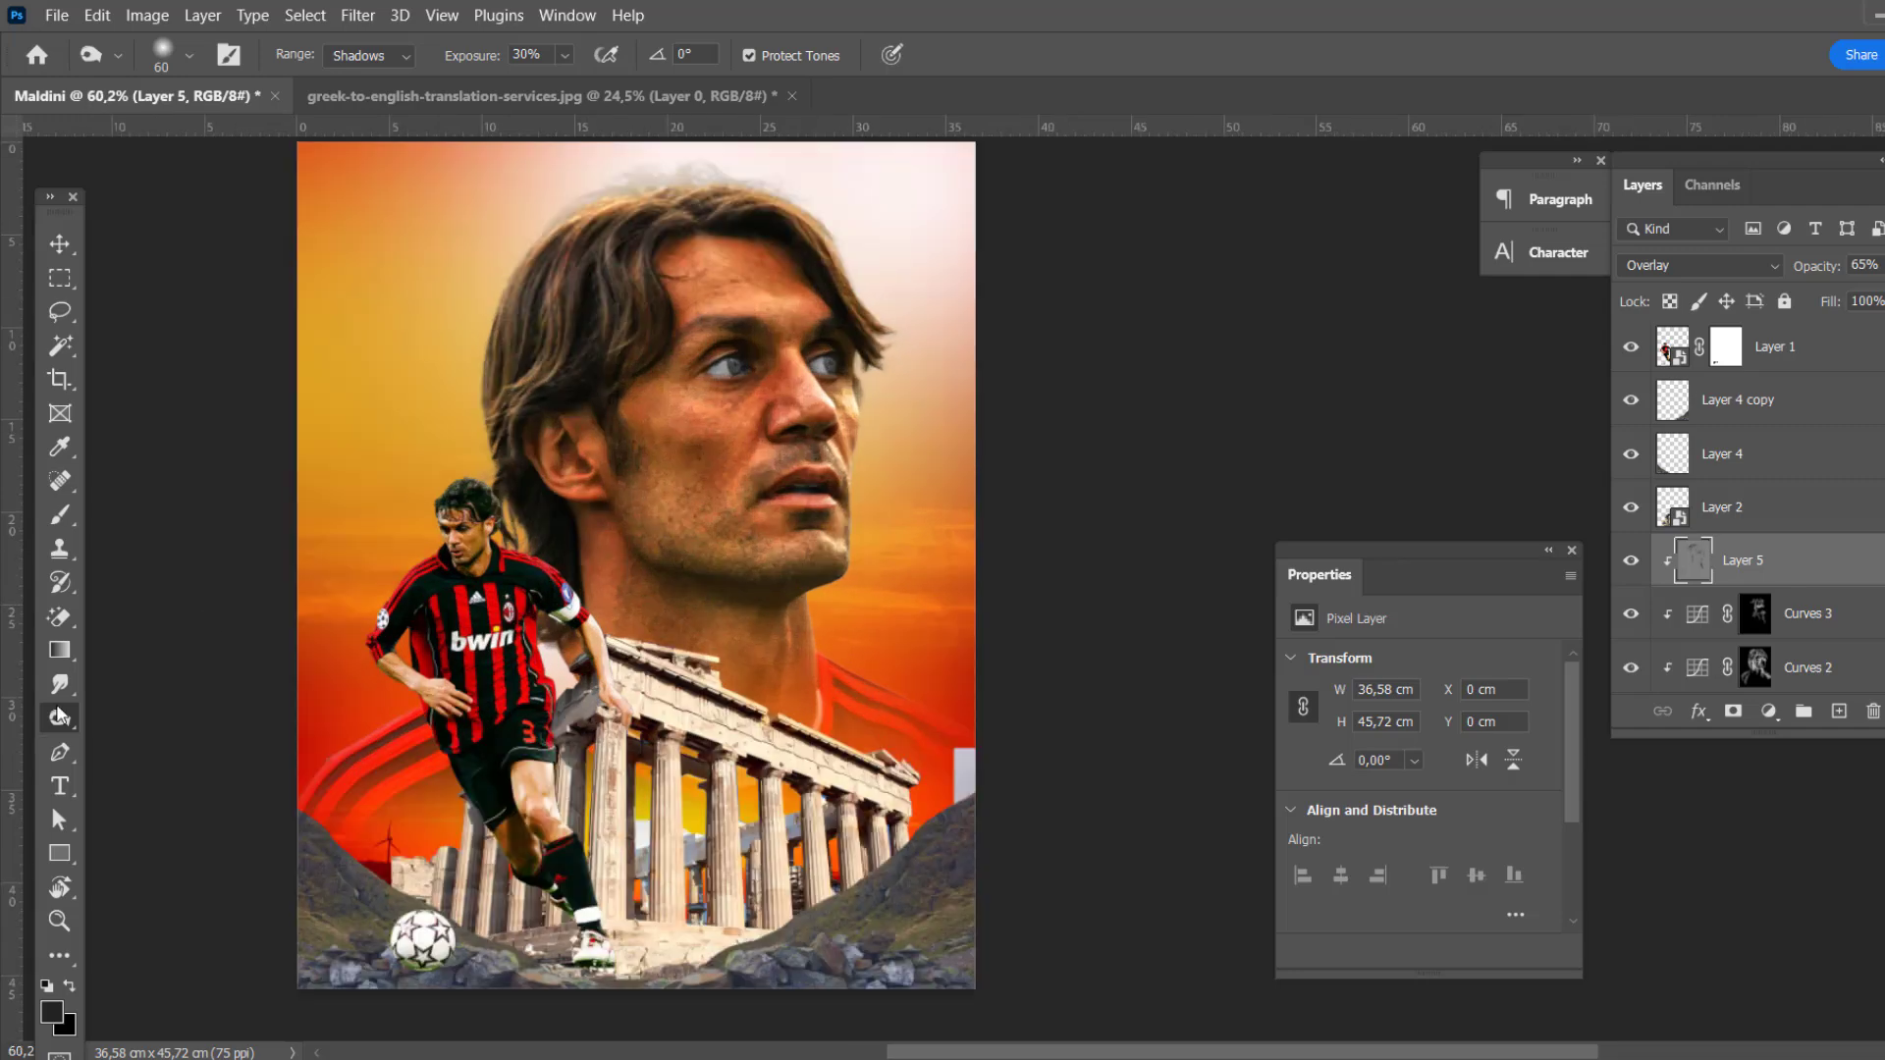
scroll(813, 567, "up", 1)
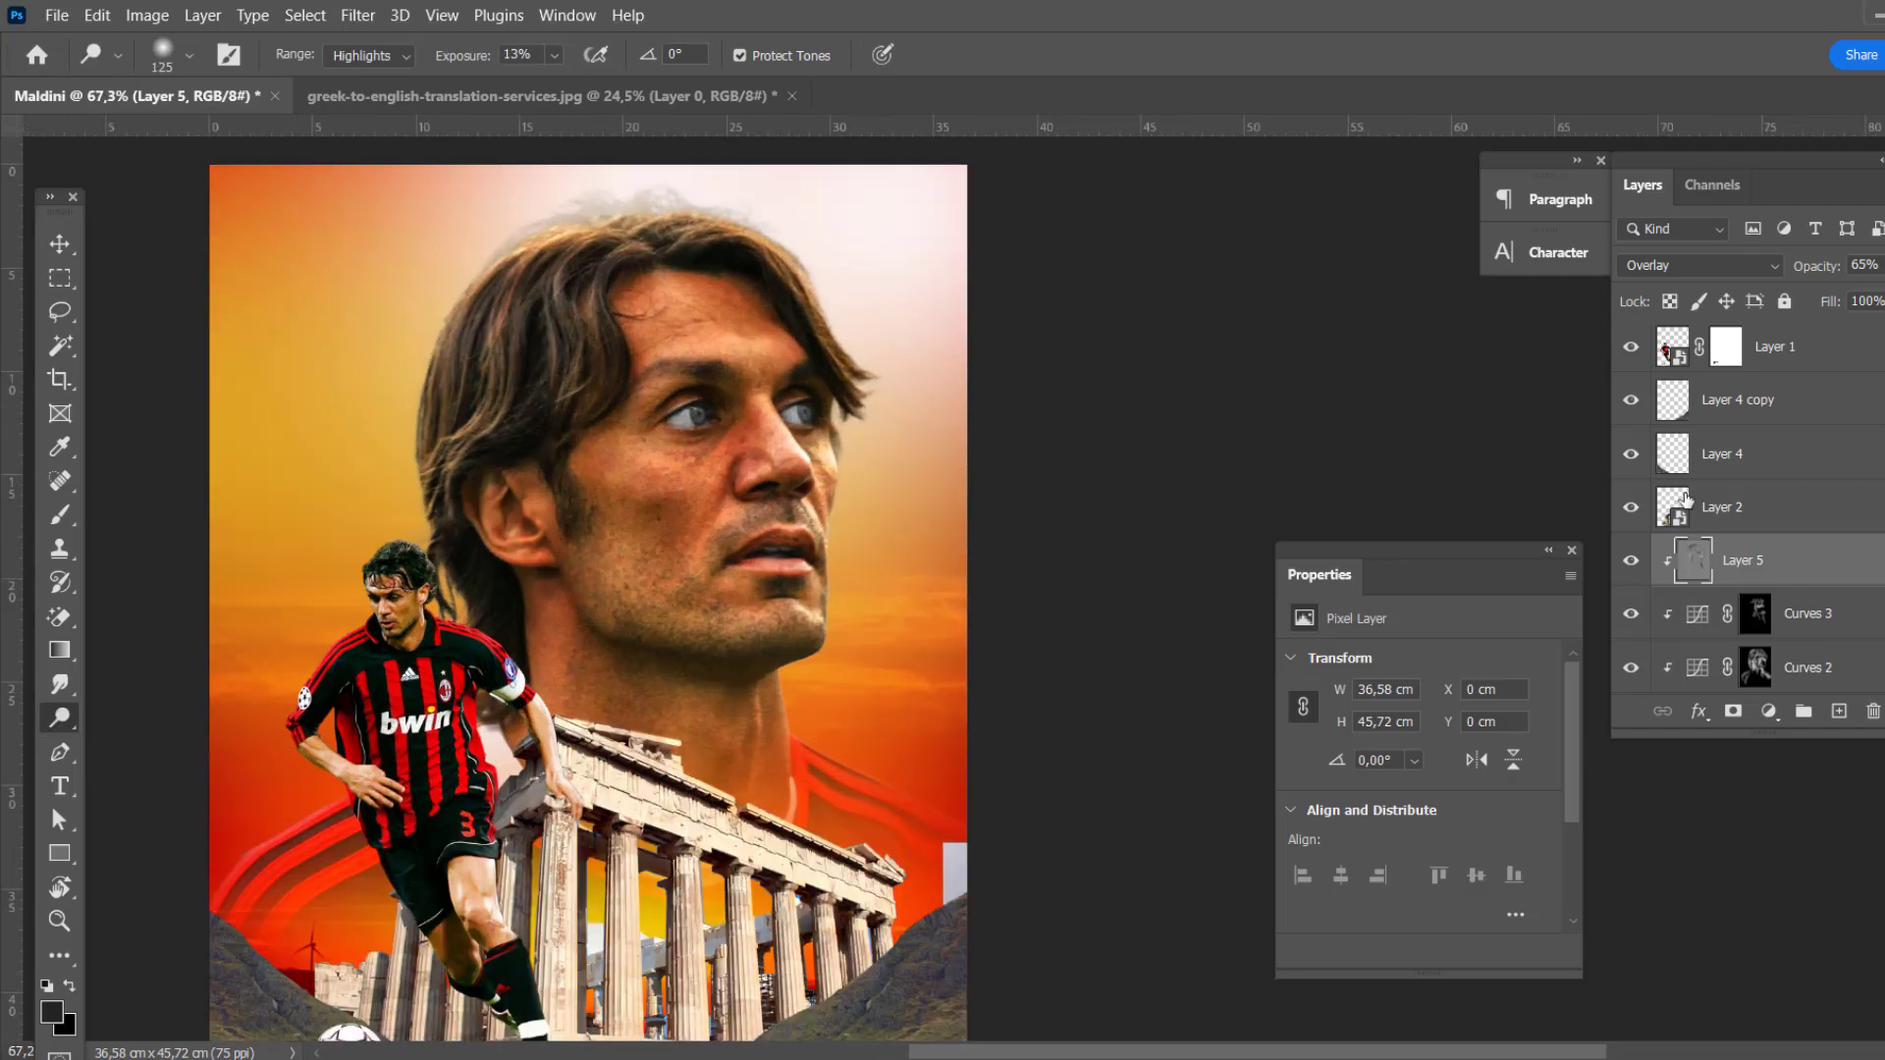
scroll(1747, 491, "down", 1)
Step: Add a Color Lookup layer to the face using 3Strip.look at Normal blending
left_click(1674, 567)
left_click(1768, 710)
left_click(1828, 573)
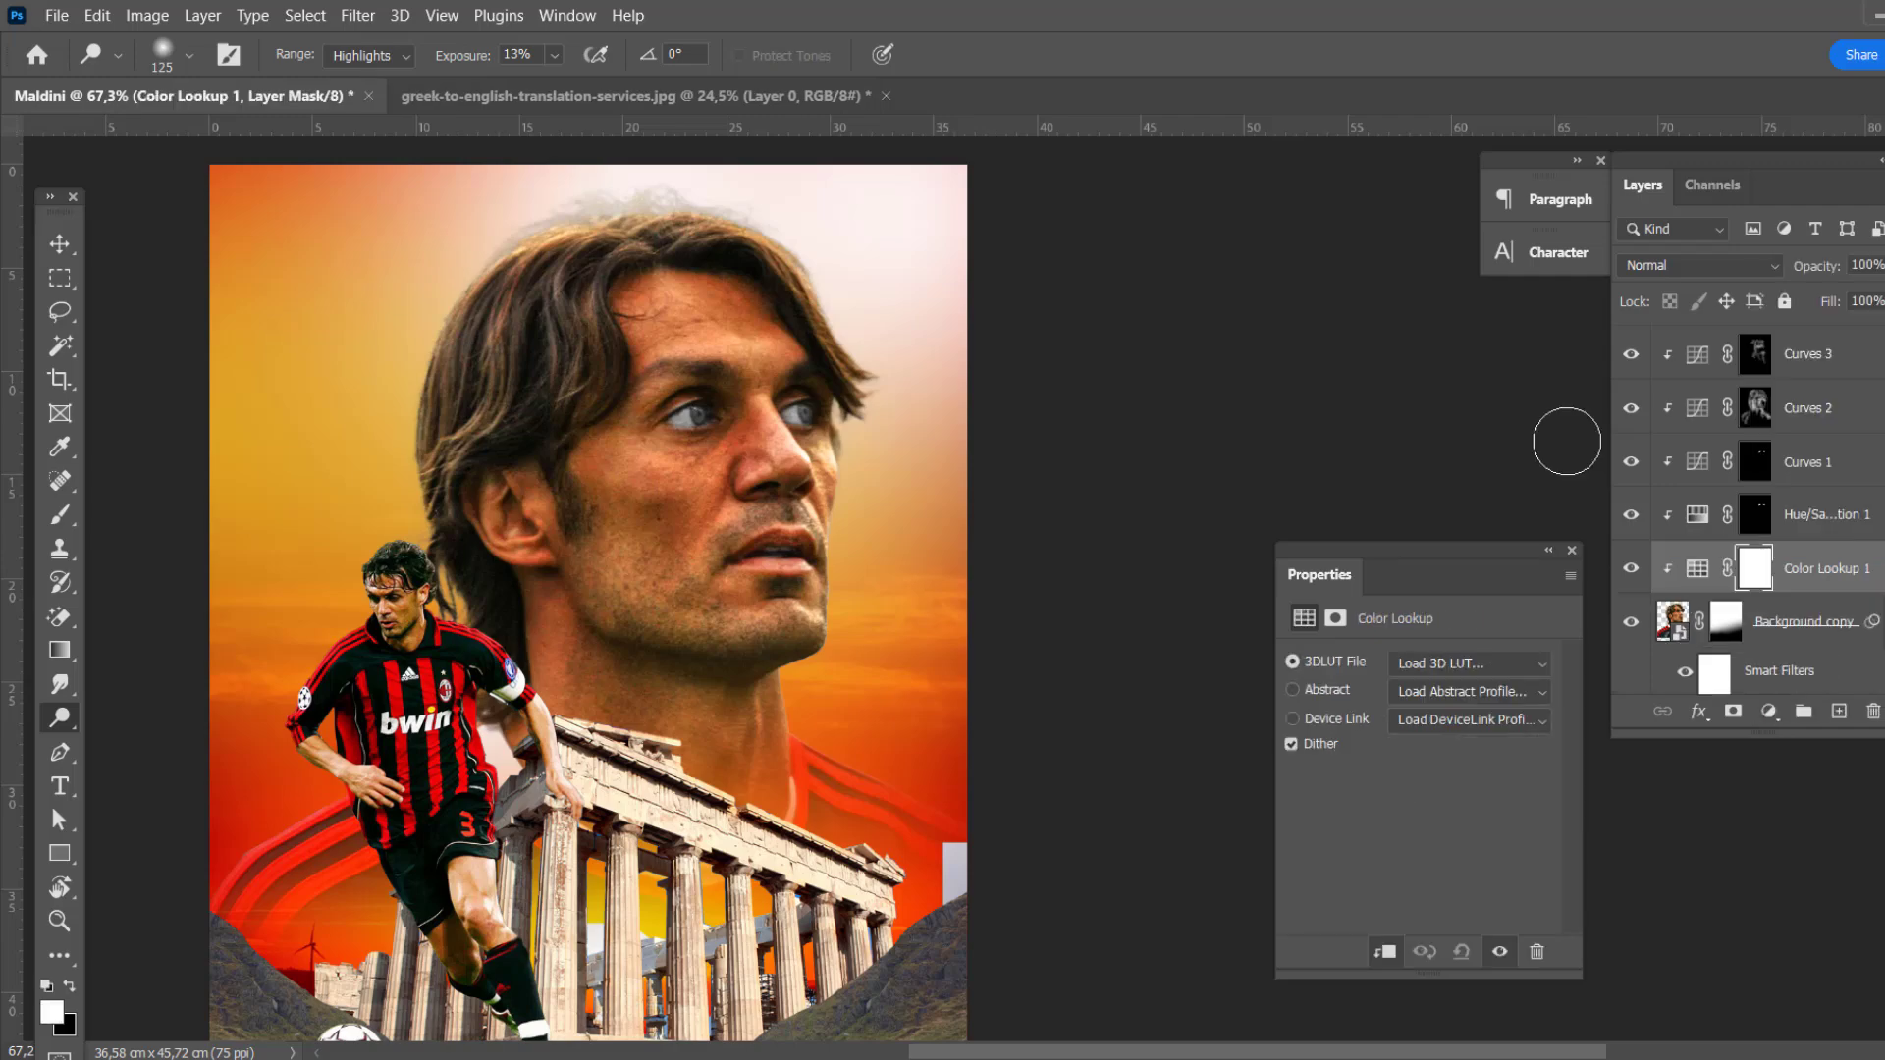
left_click(1467, 662)
left_click(1434, 110)
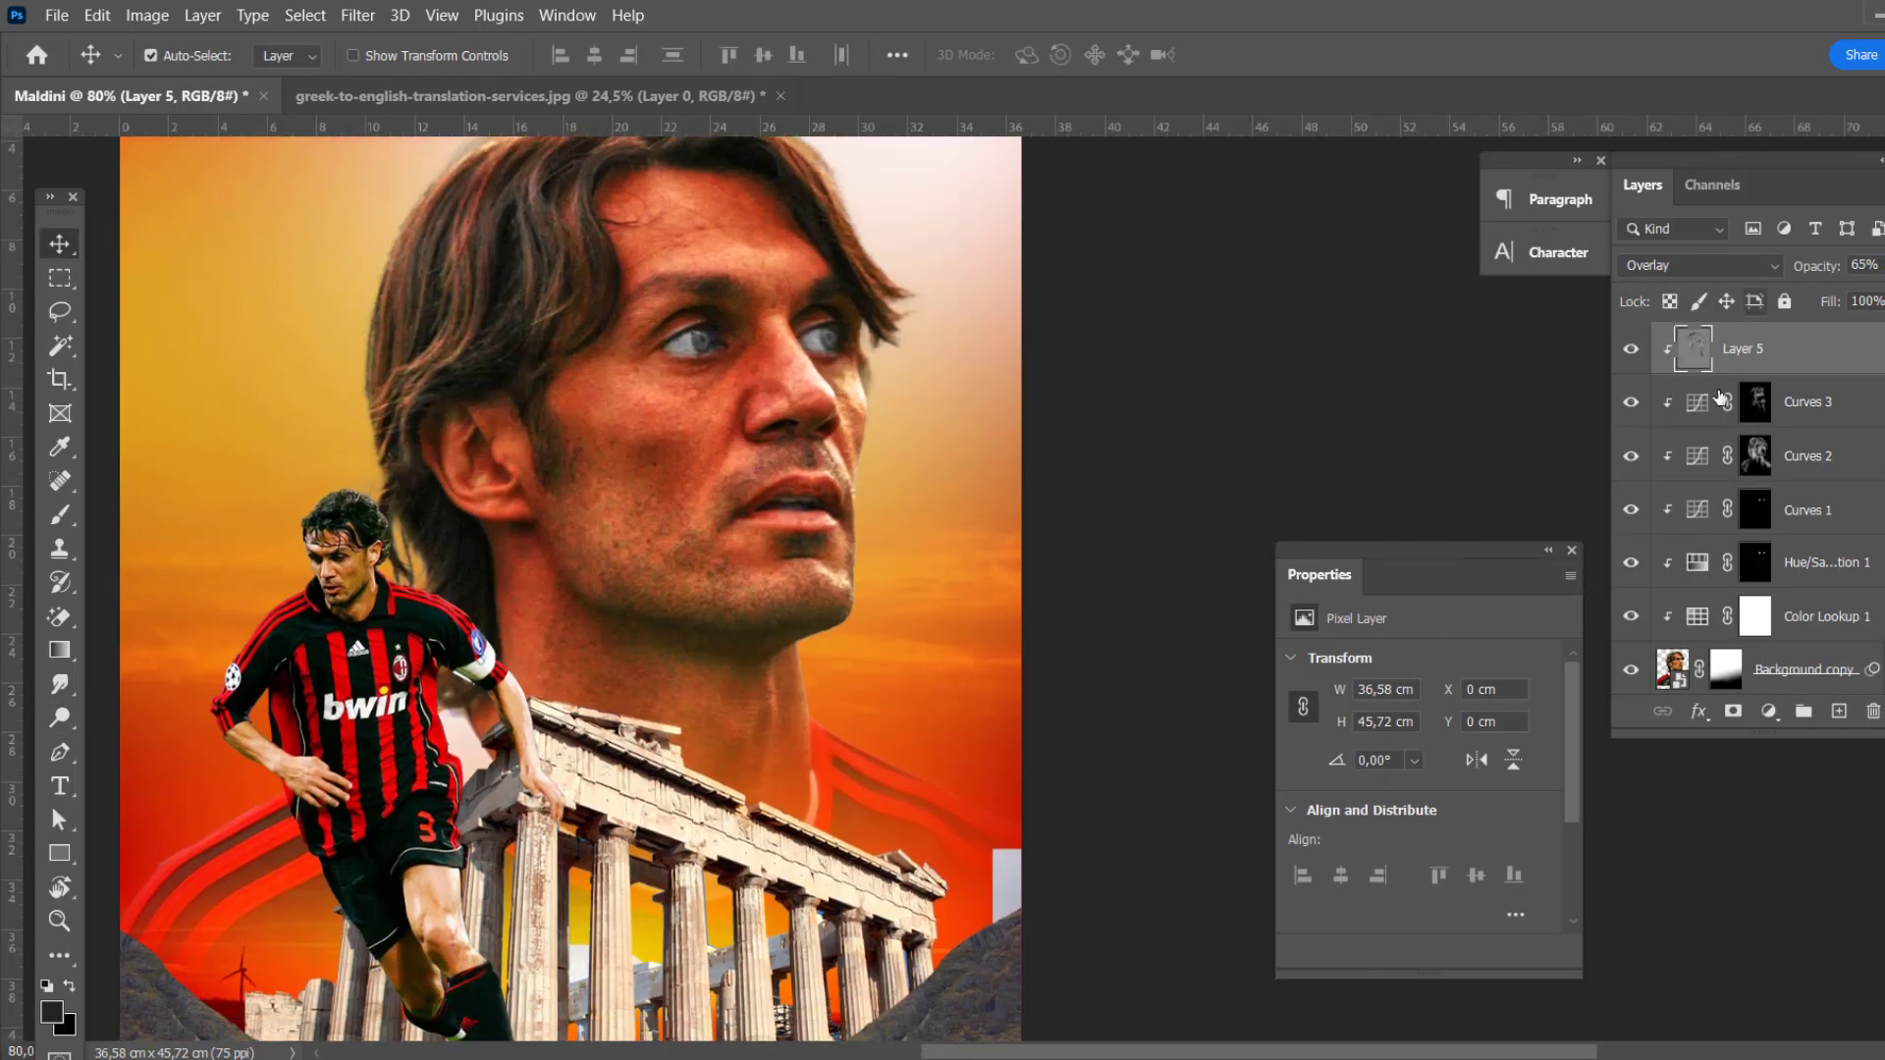
scroll(1720, 396, "down", 1)
left_click(1723, 576)
left_click(1699, 265)
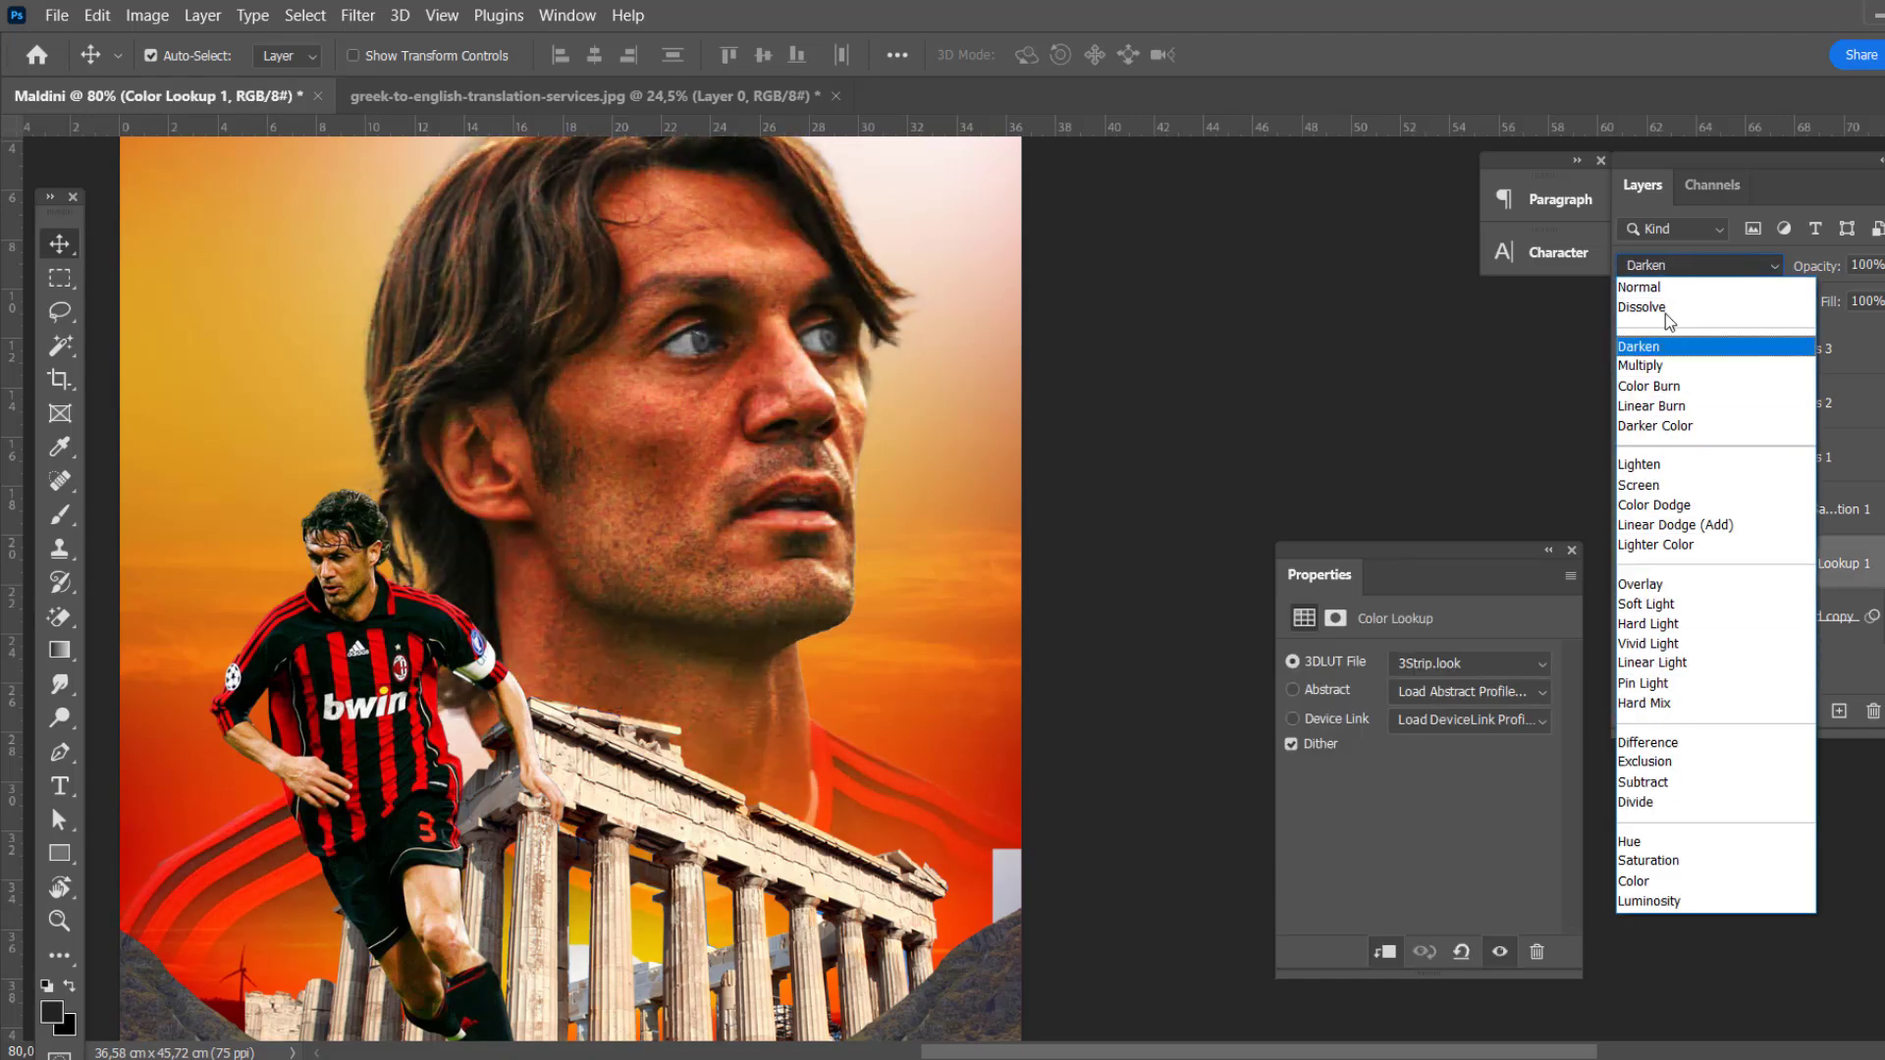
left_click(1650, 287)
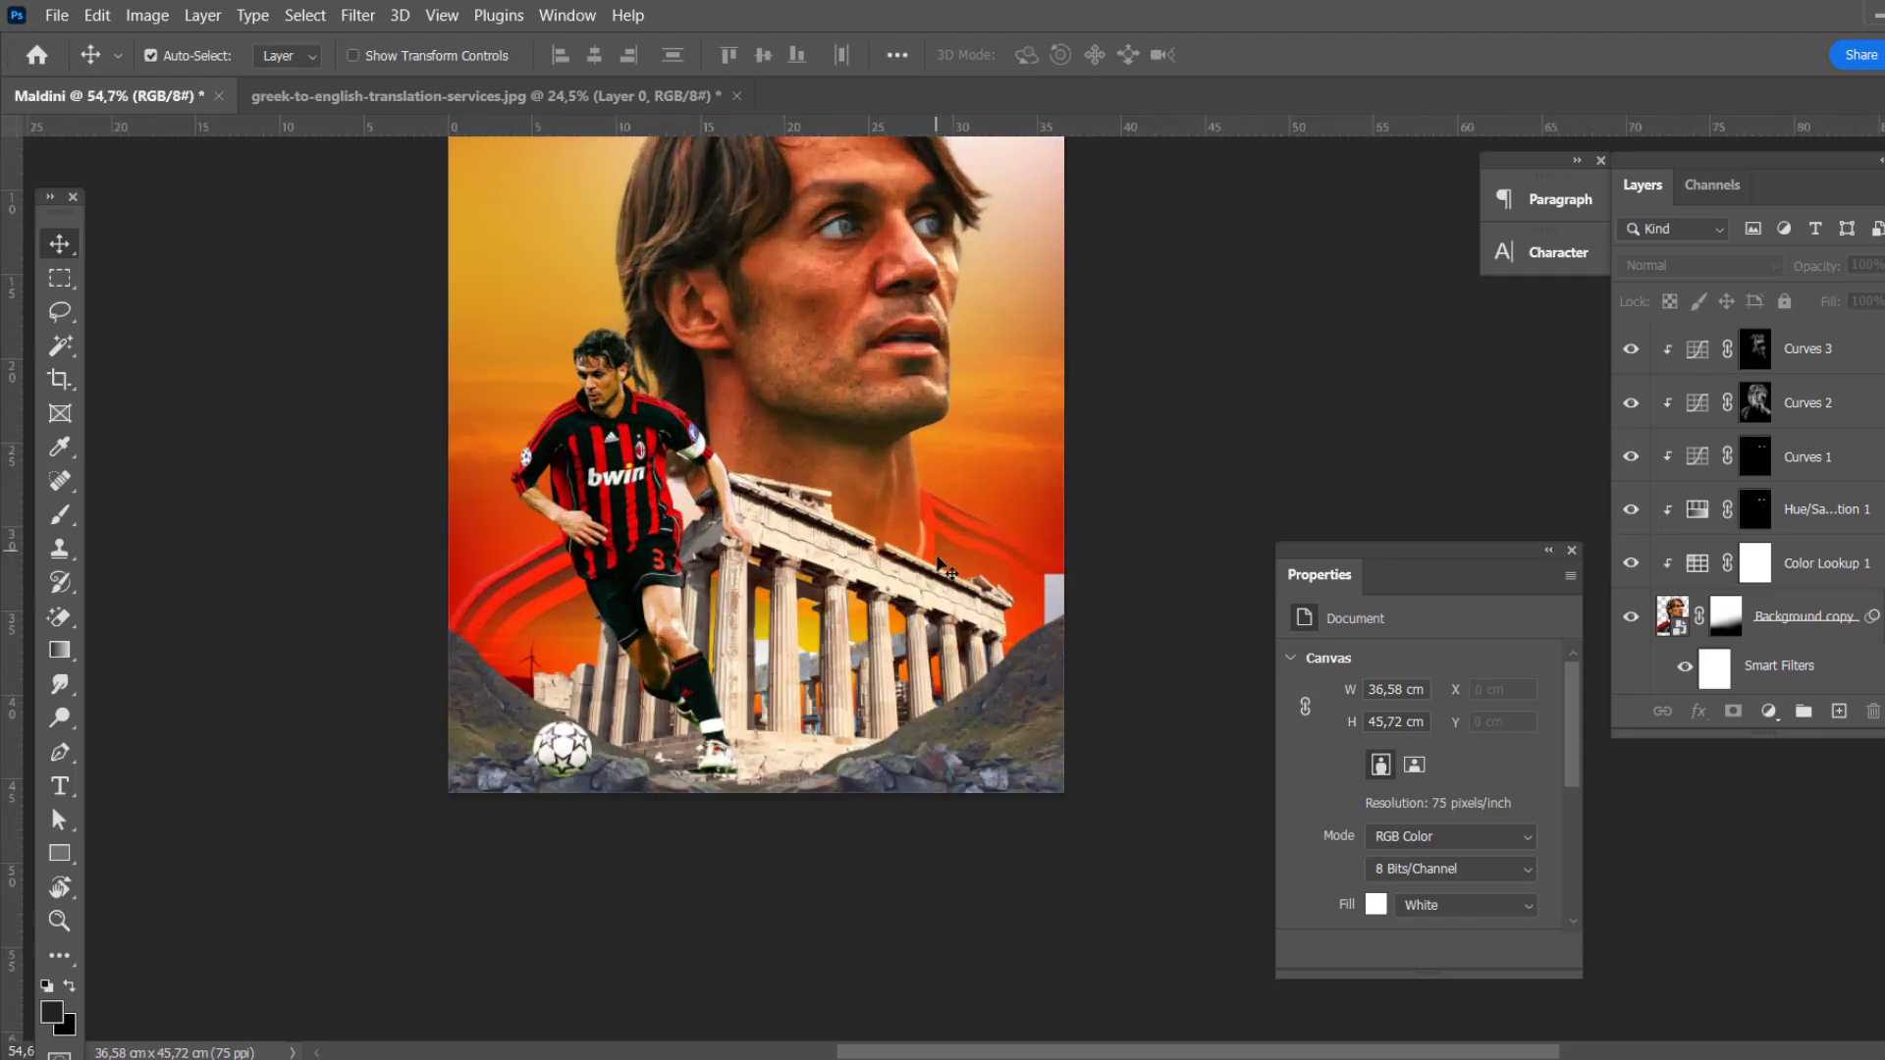
Step: Apply a Camera Raw filter to the temple layer, Layer 2
left_click(822, 587)
left_click(357, 15)
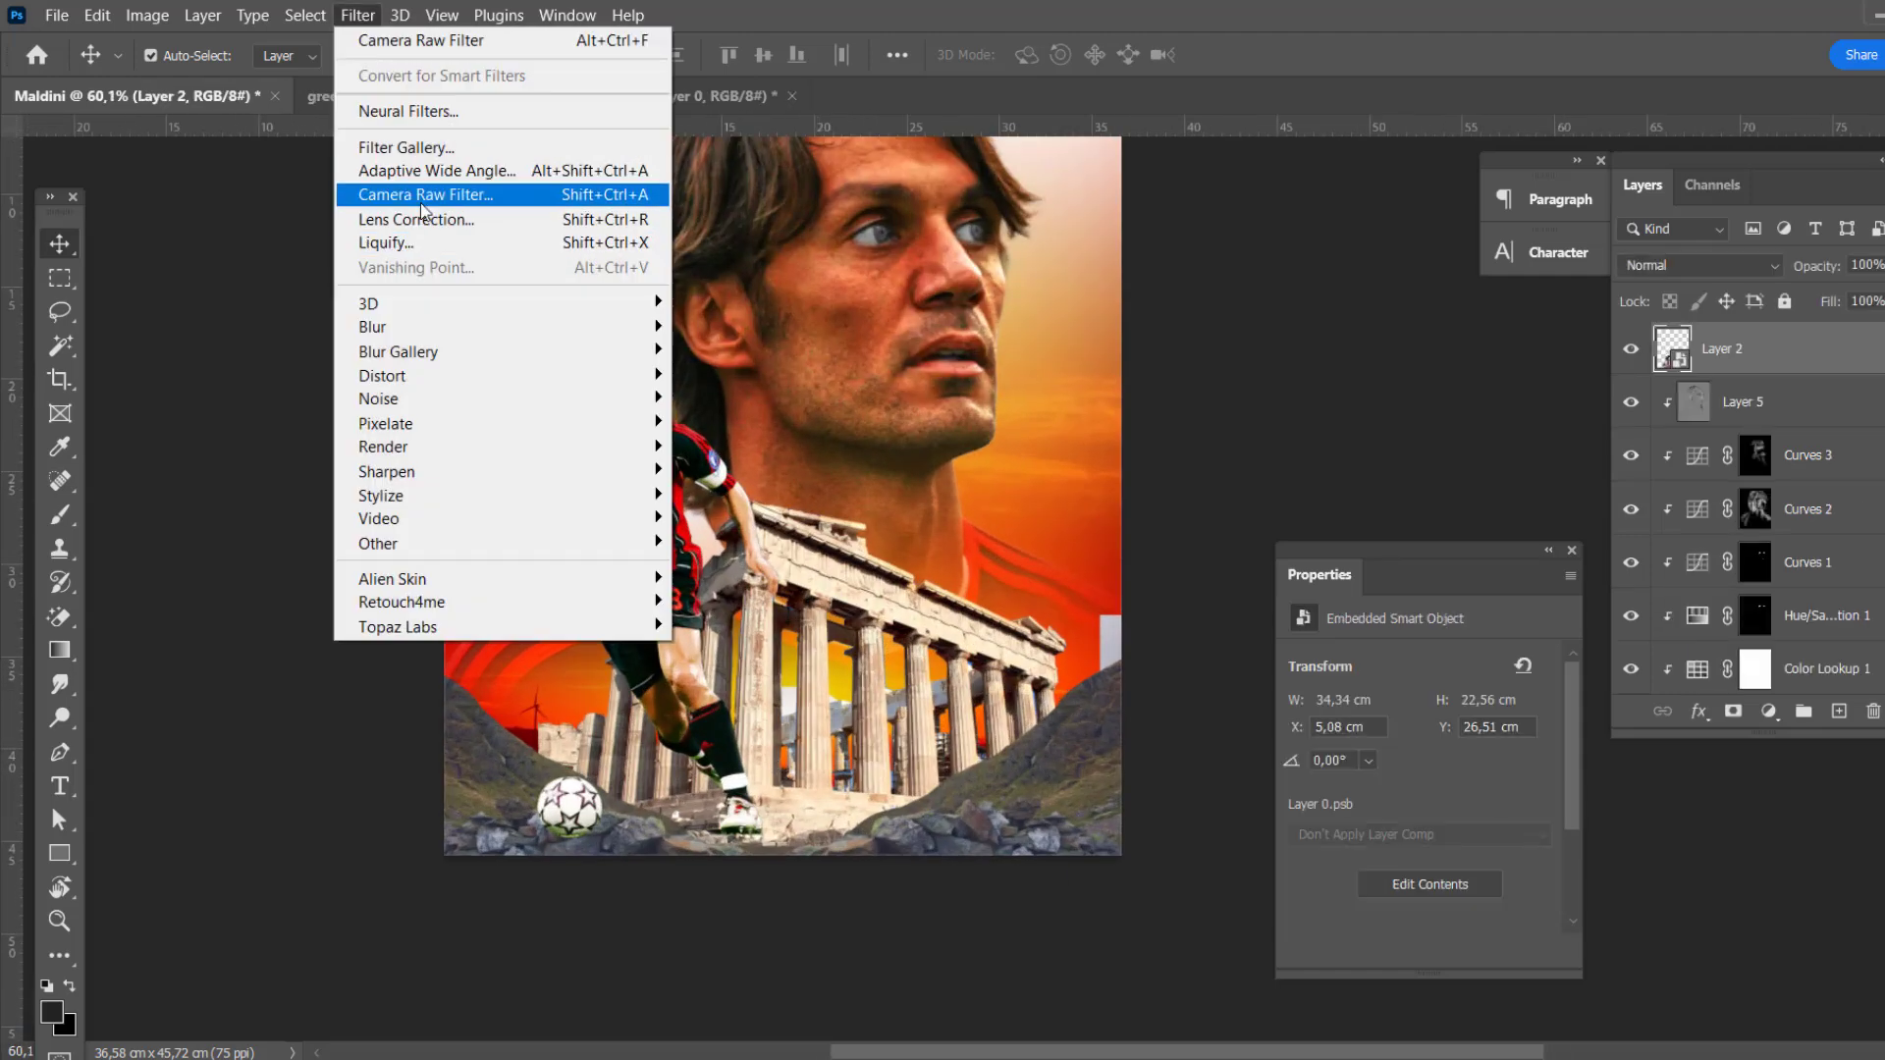
key("Escape")
key("ctrl+shift+a")
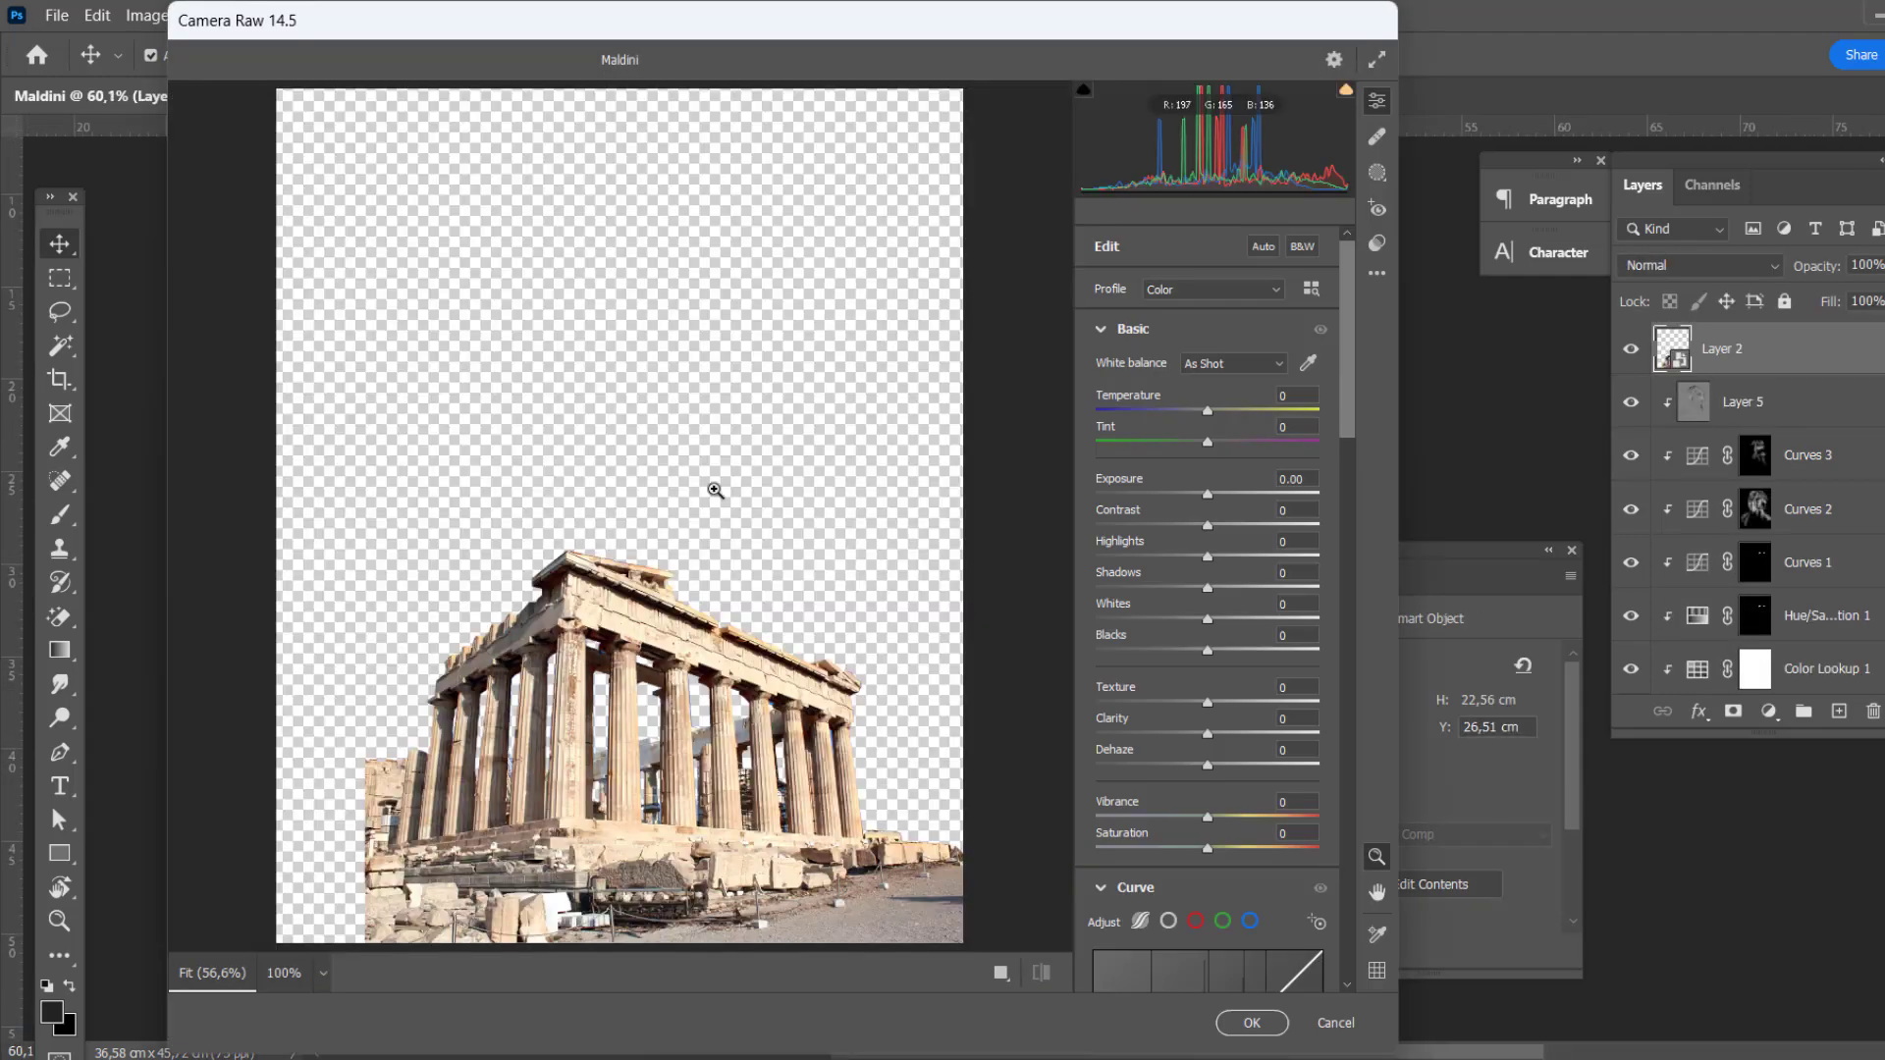
left_click(1251, 1023)
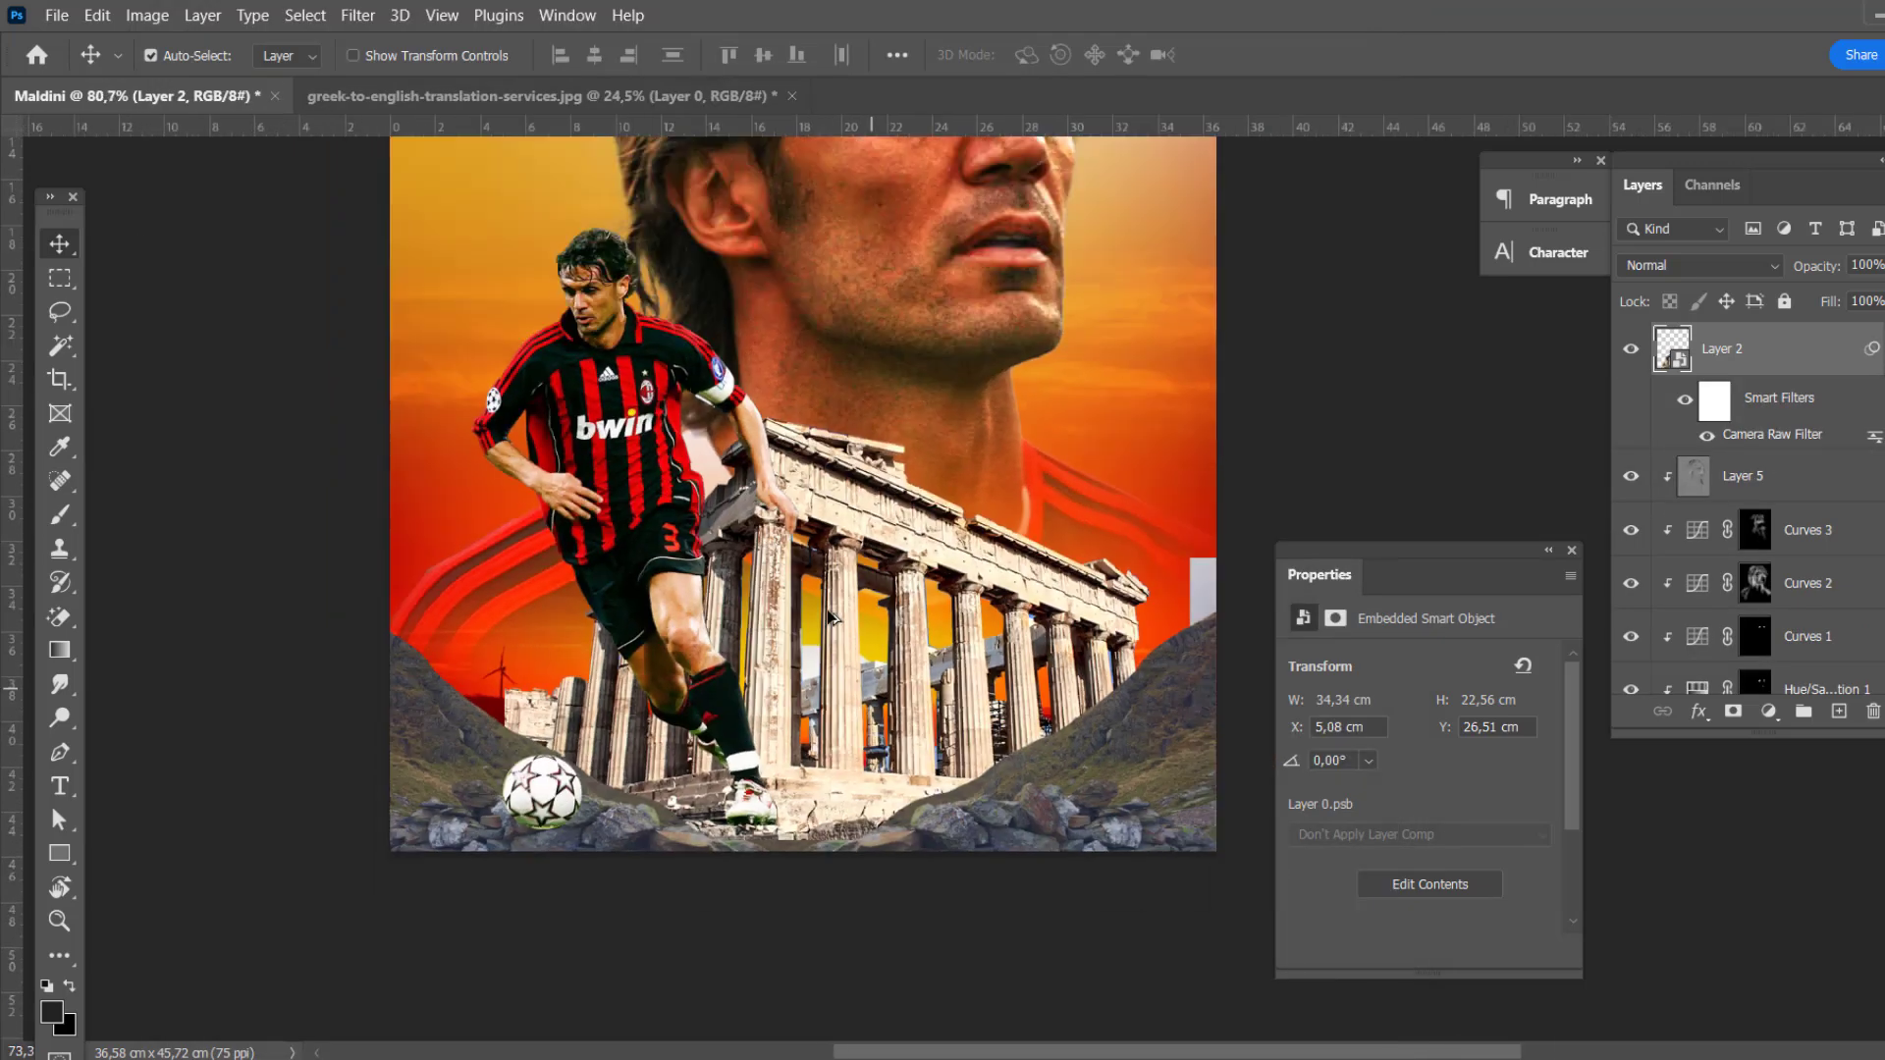
Step: Add an Exposure layer at -1,50 above the temple with its mask inverted to black
scroll(1036, 662, "up", 3)
left_click(1768, 710)
left_click(1705, 412)
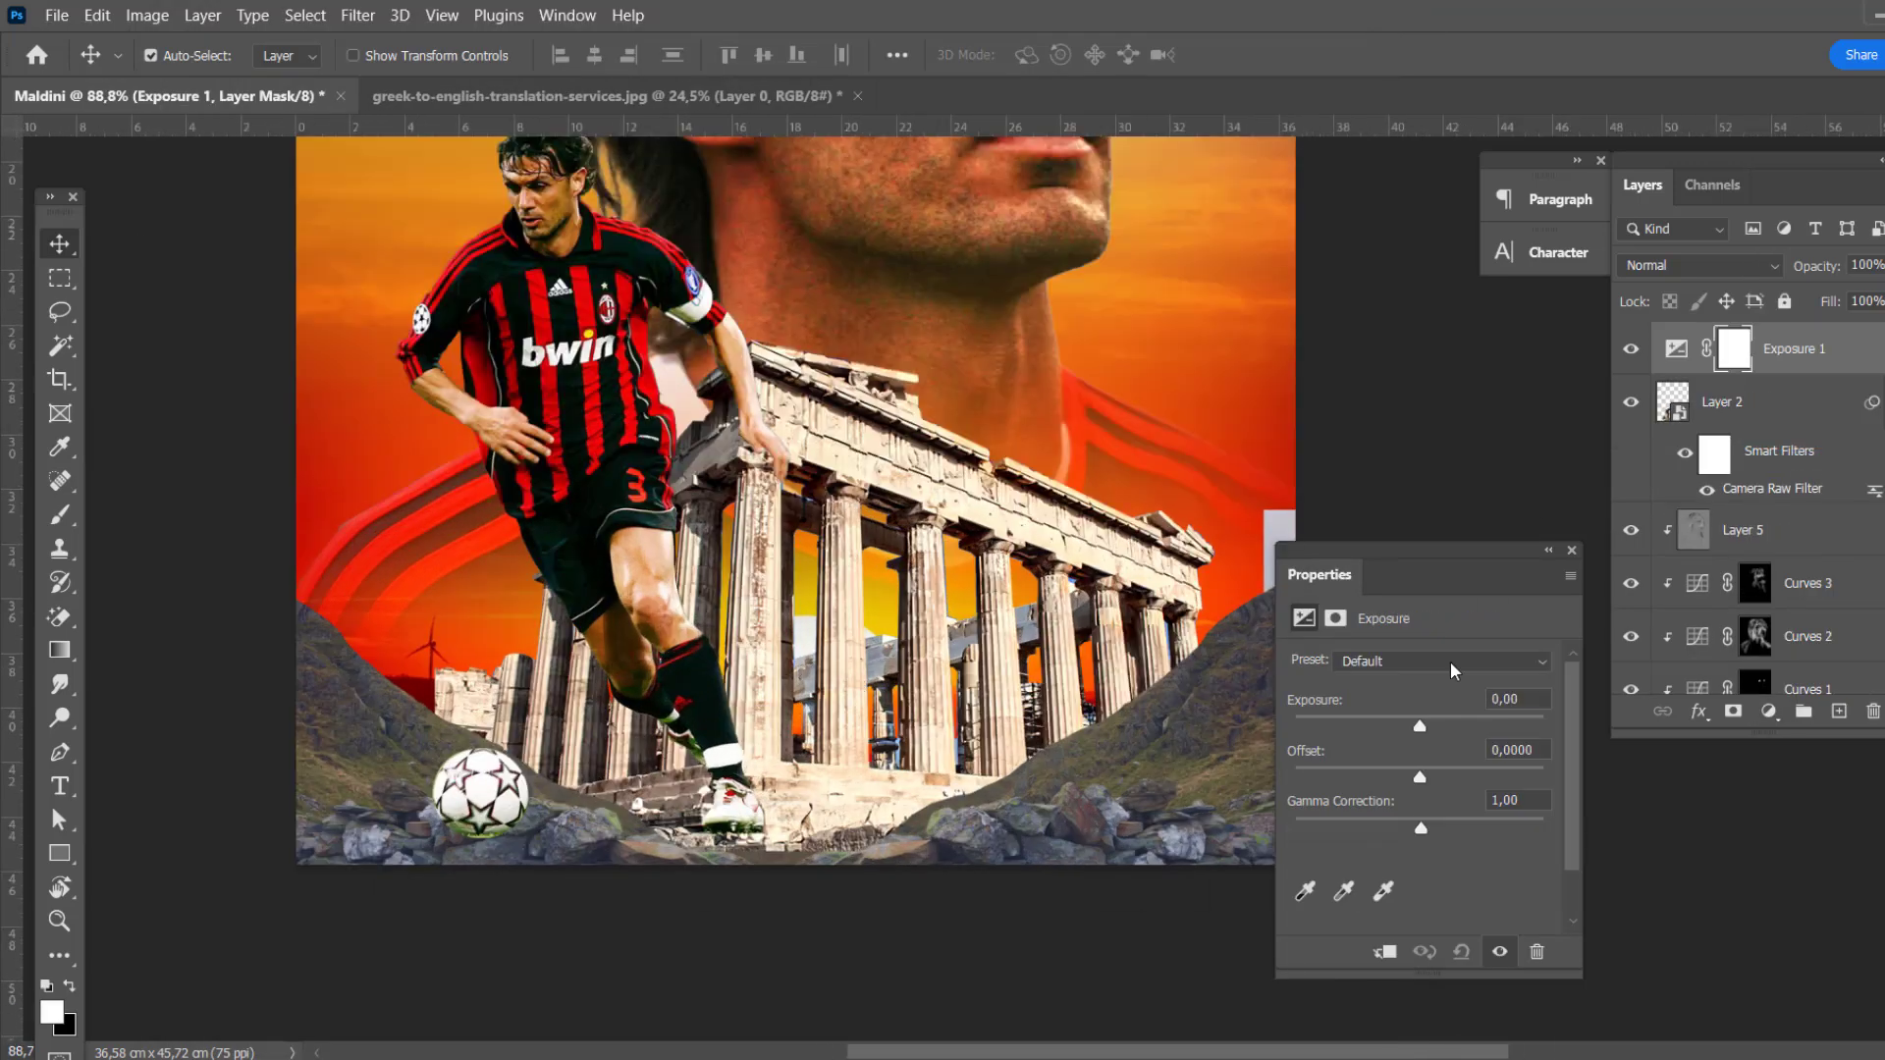
left_click_drag(1421, 726, 1392, 727)
left_click(1336, 617)
key("ctrl+i")
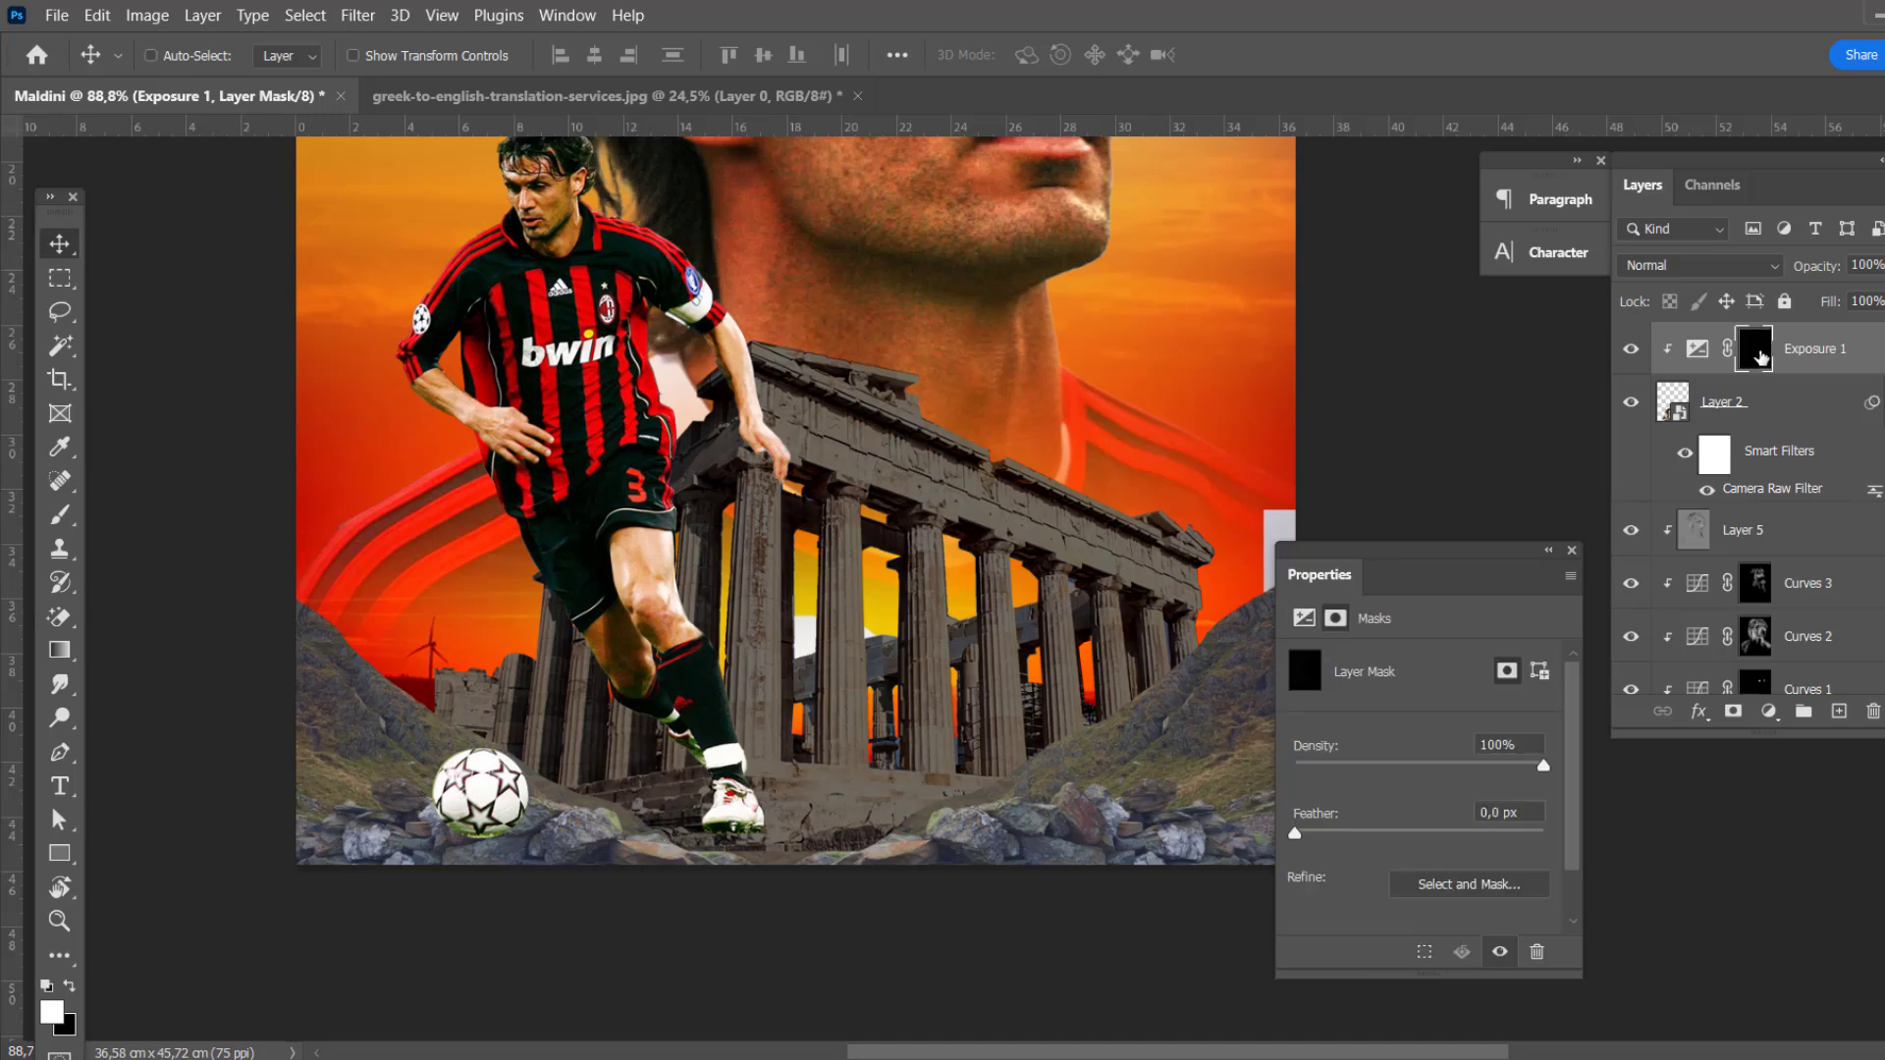
key("b")
Step: Paint the darkening onto the temple columns, steps, entablature, player's leg, ball and foreground
mouse_move(741, 578)
left_mouse_down()
mouse_move(942, 800)
mouse_move(639, 795)
left_mouse_up()
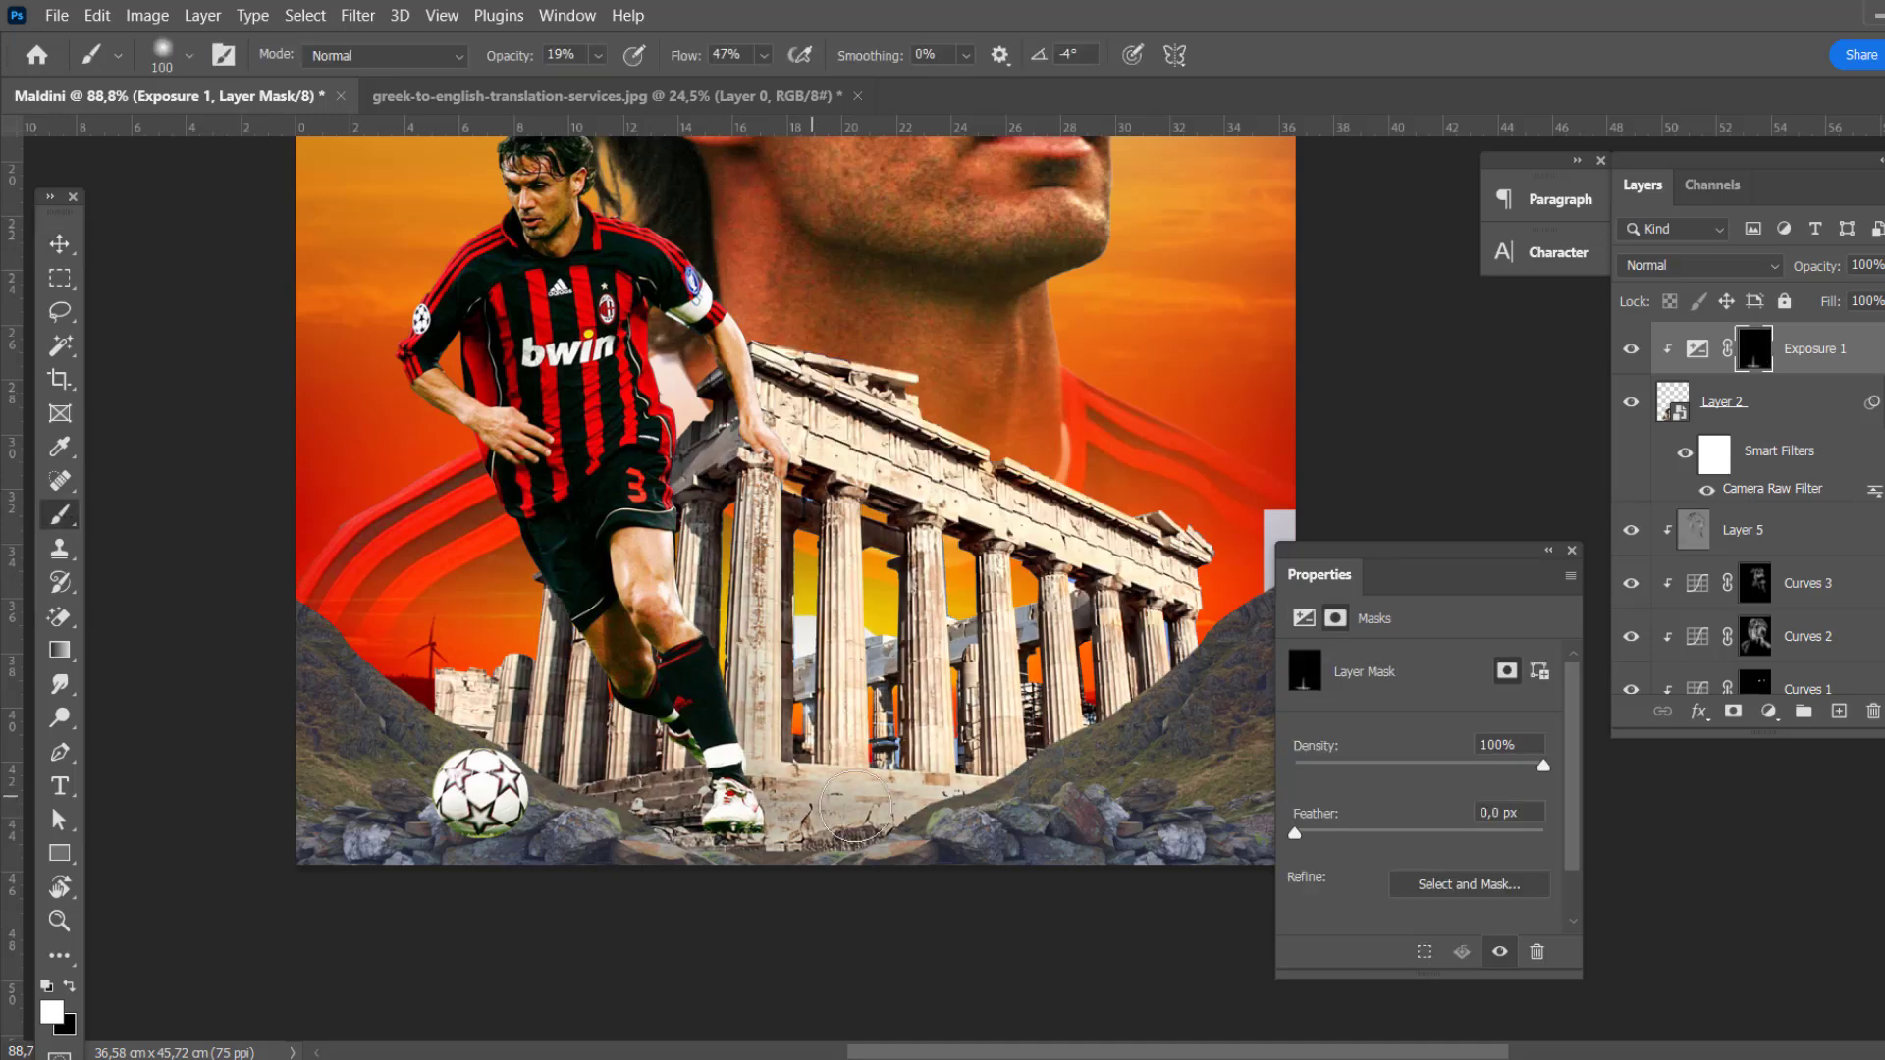
left_click_drag(834, 511, 844, 844)
mouse_move(864, 570)
left_mouse_down()
mouse_move(883, 800)
mouse_move(996, 874)
left_mouse_up()
left_click_drag(981, 589, 1159, 638)
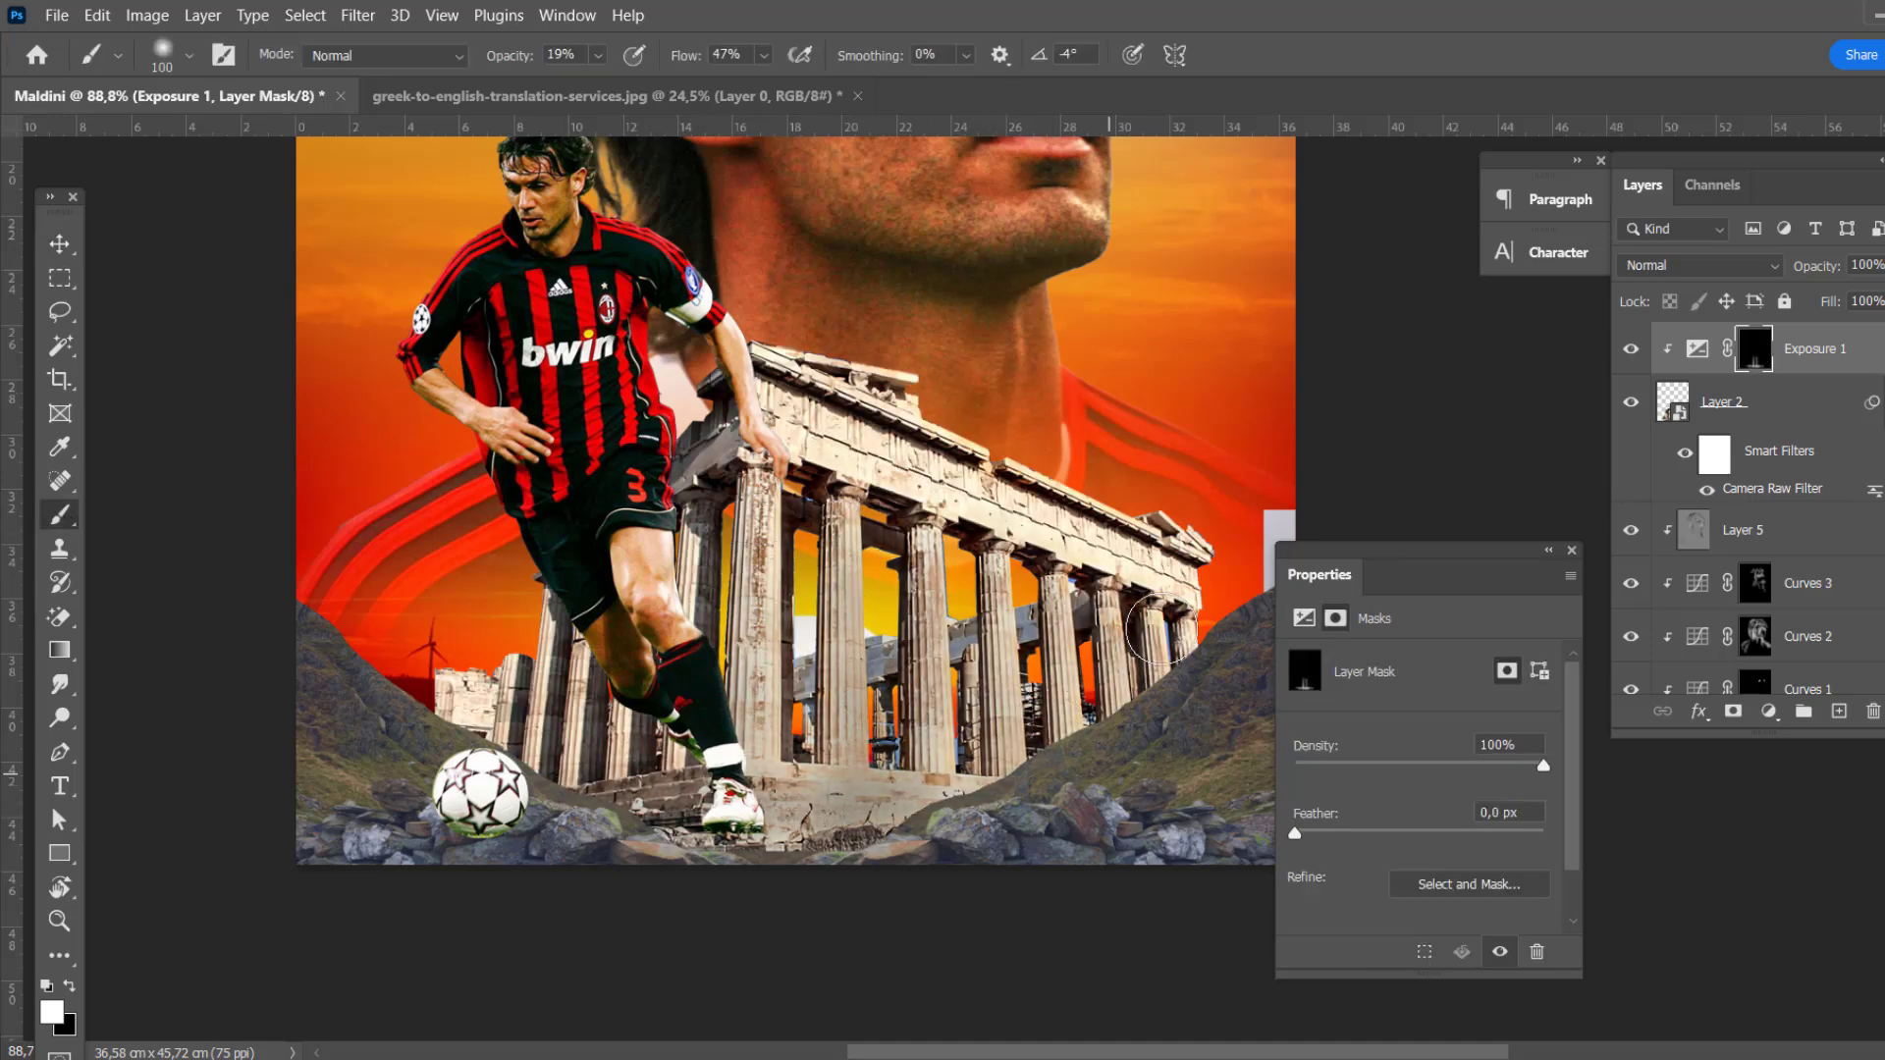
mouse_move(775, 422)
left_mouse_down()
mouse_move(1003, 520)
mouse_move(638, 441)
left_mouse_up()
left_click_drag(559, 550, 580, 765)
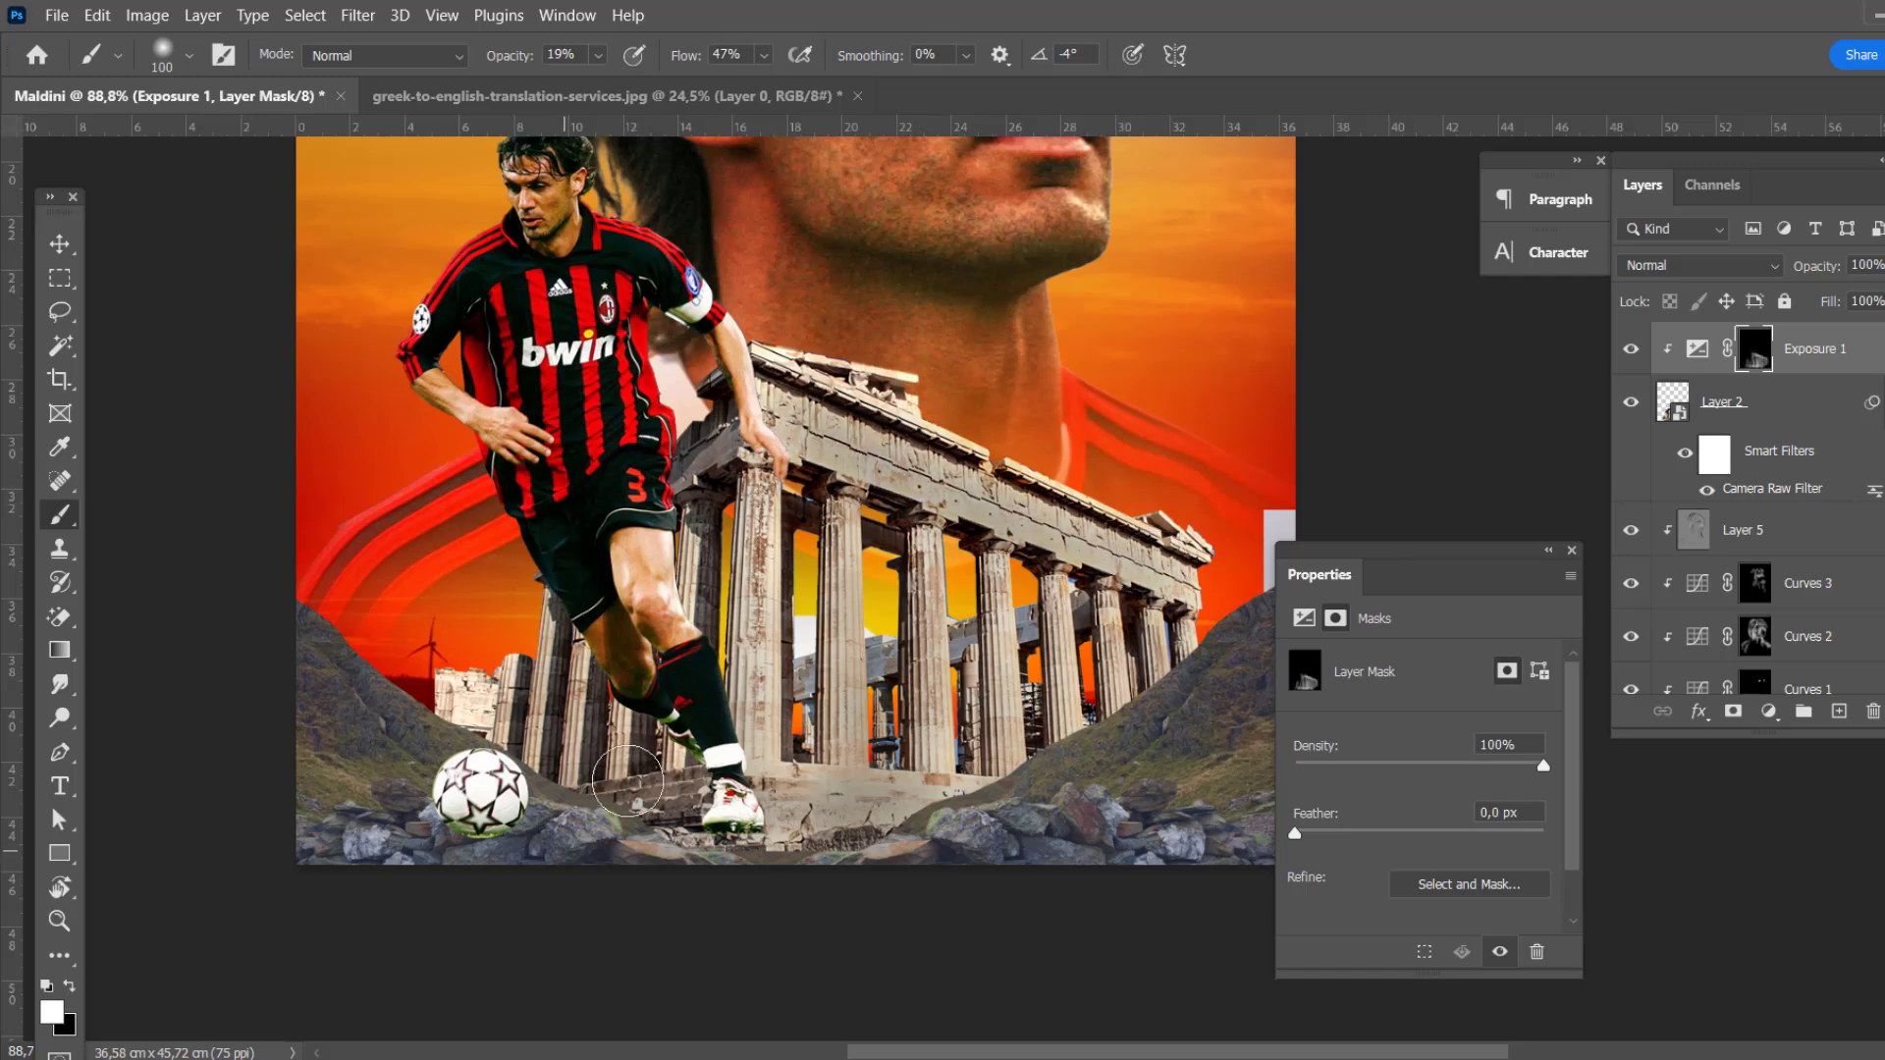
left_click_drag(471, 707, 432, 776)
left_click_drag(747, 814, 948, 709)
scroll(948, 709, "down", 2)
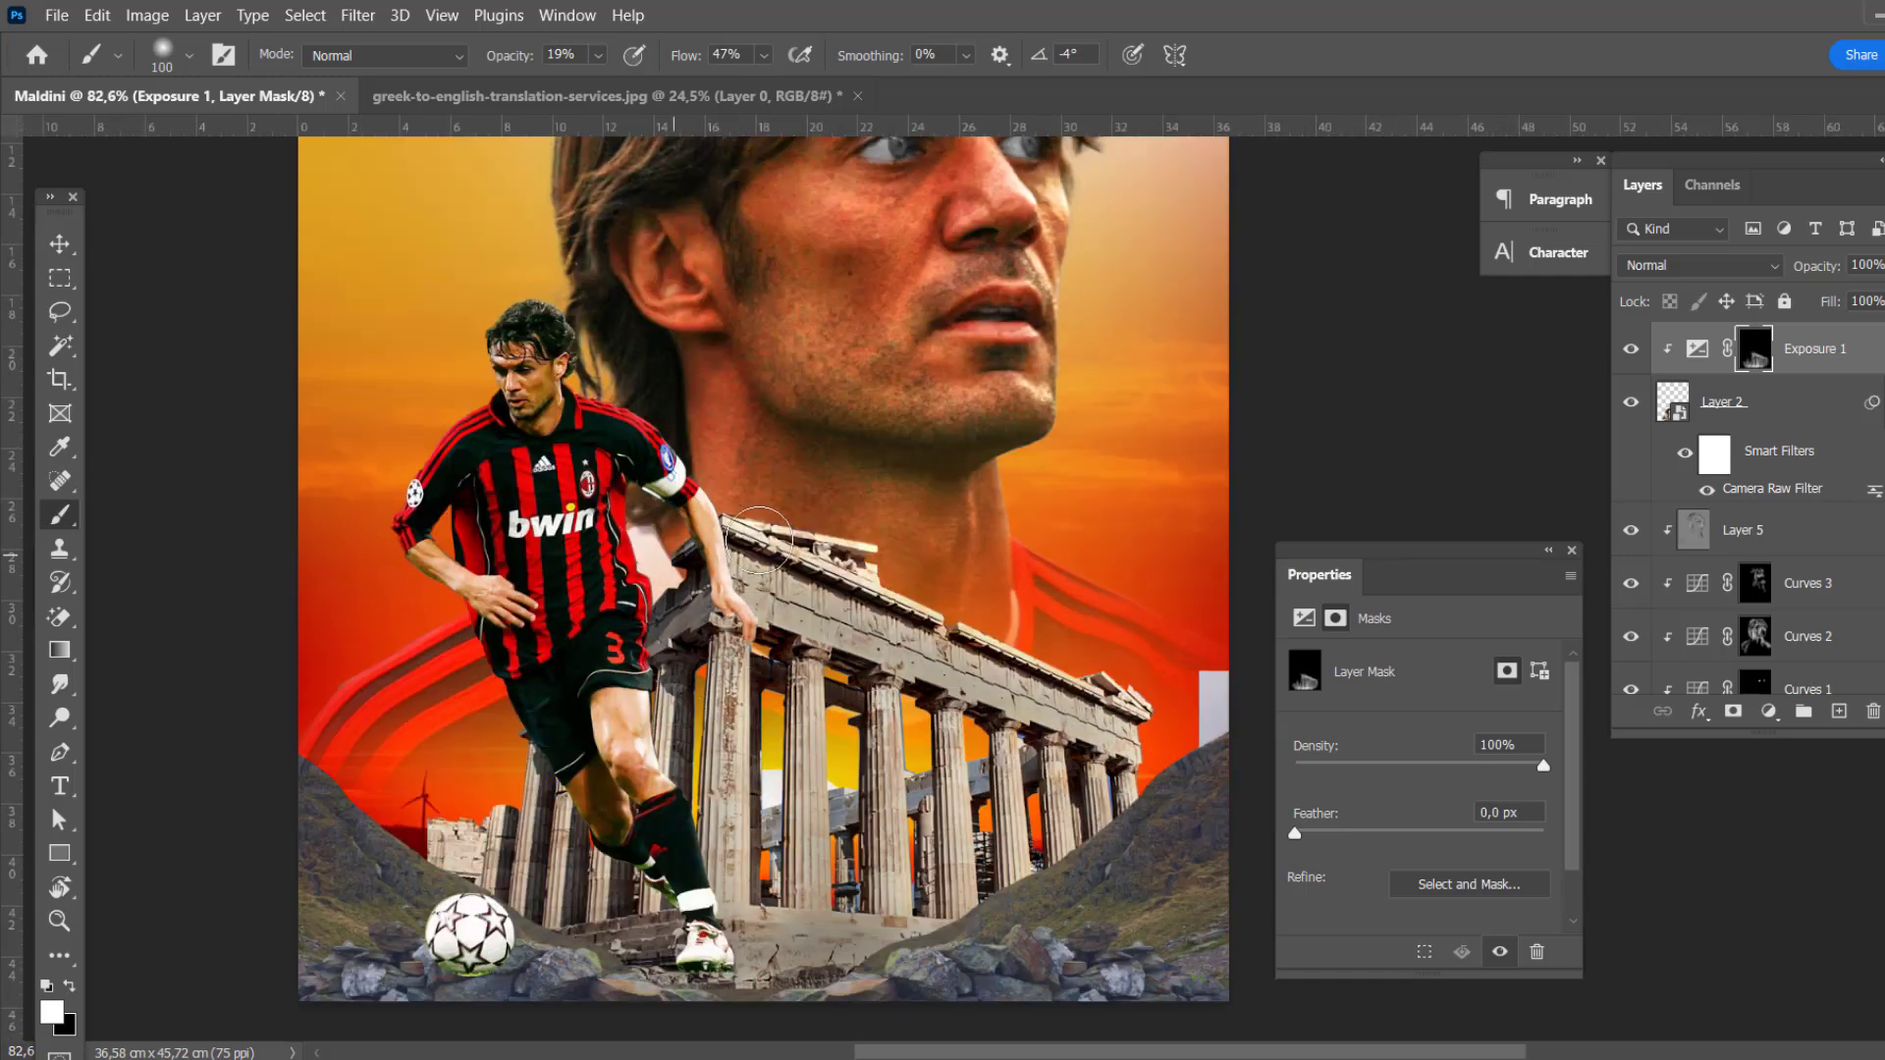
scroll(914, 696, "down", 1)
scroll(914, 697, "down", 1)
Step: Add a colorized red Hue/Saturation 2 over the temple (hue 0, saturation 87, lightness -2), then hide it
left_click(1767, 402)
left_click(1768, 711)
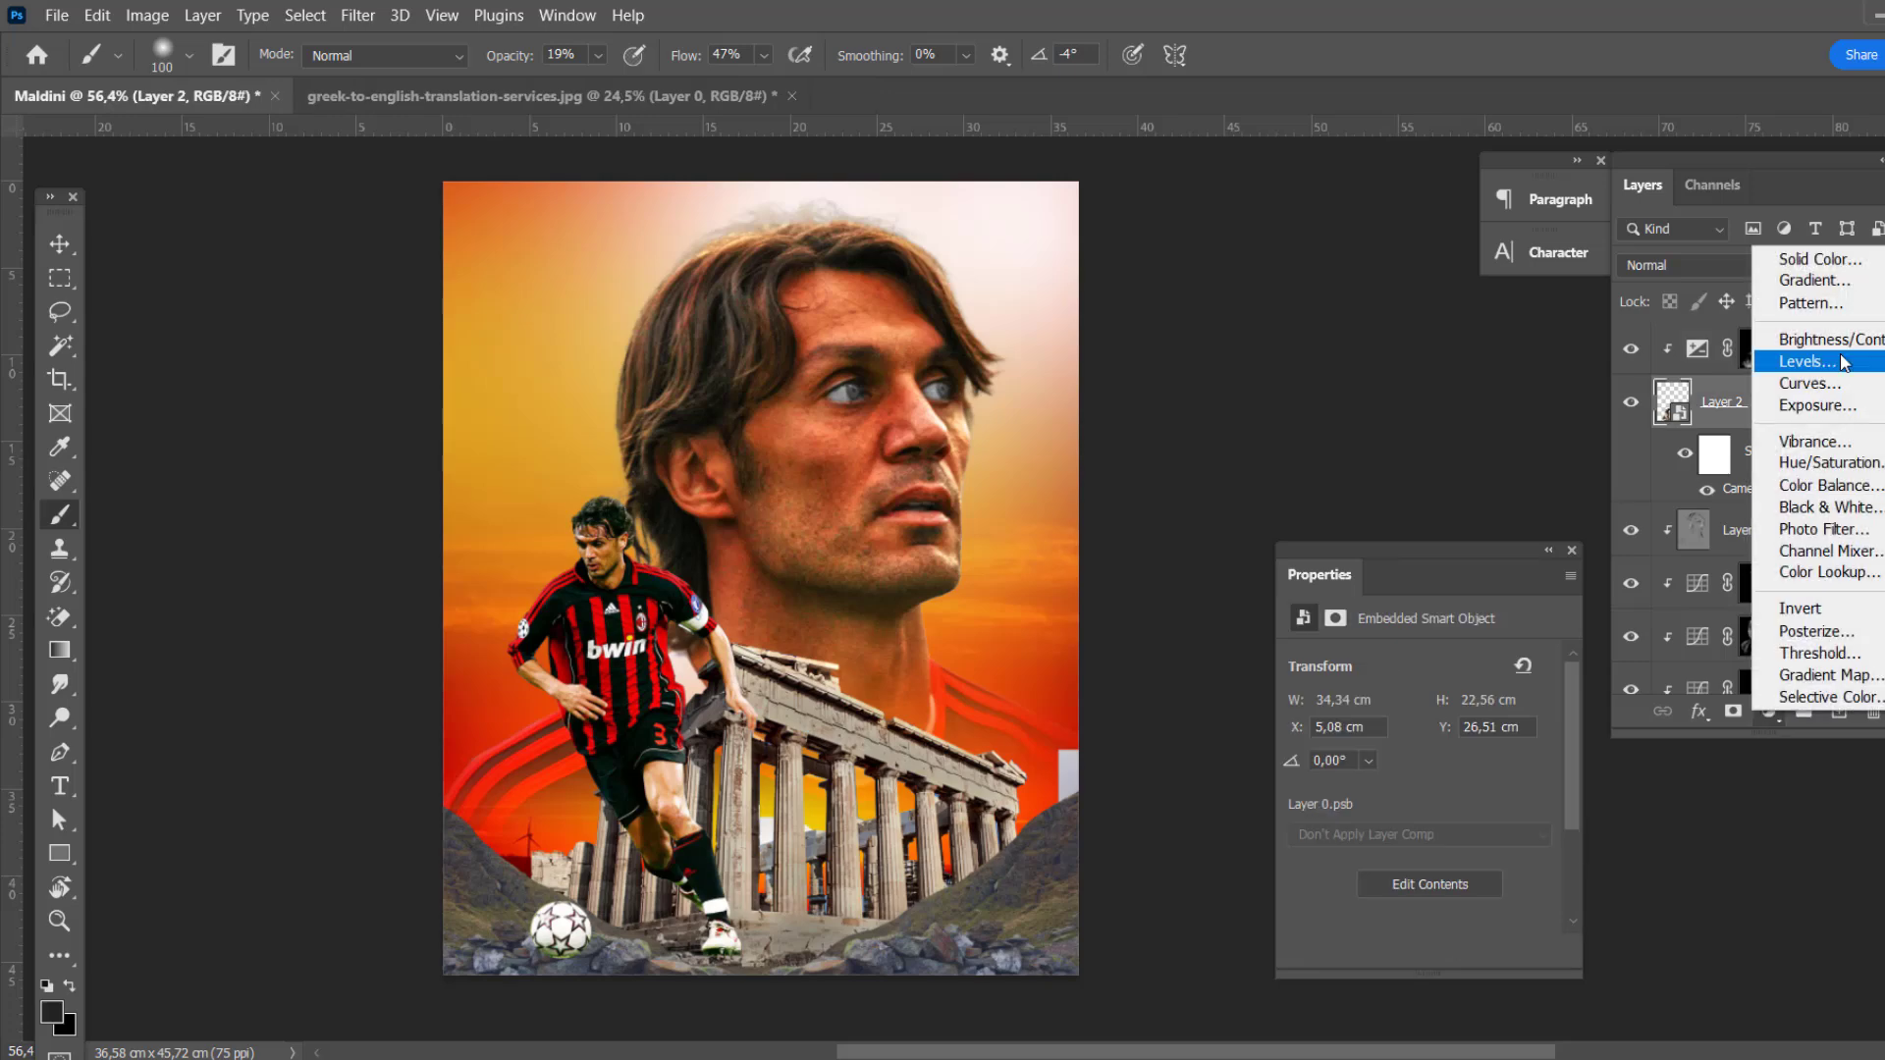
left_click(1806, 463)
left_click_drag(1356, 813, 1512, 813)
left_click_drag(1420, 863, 1411, 863)
left_click_drag(1295, 762, 1303, 762)
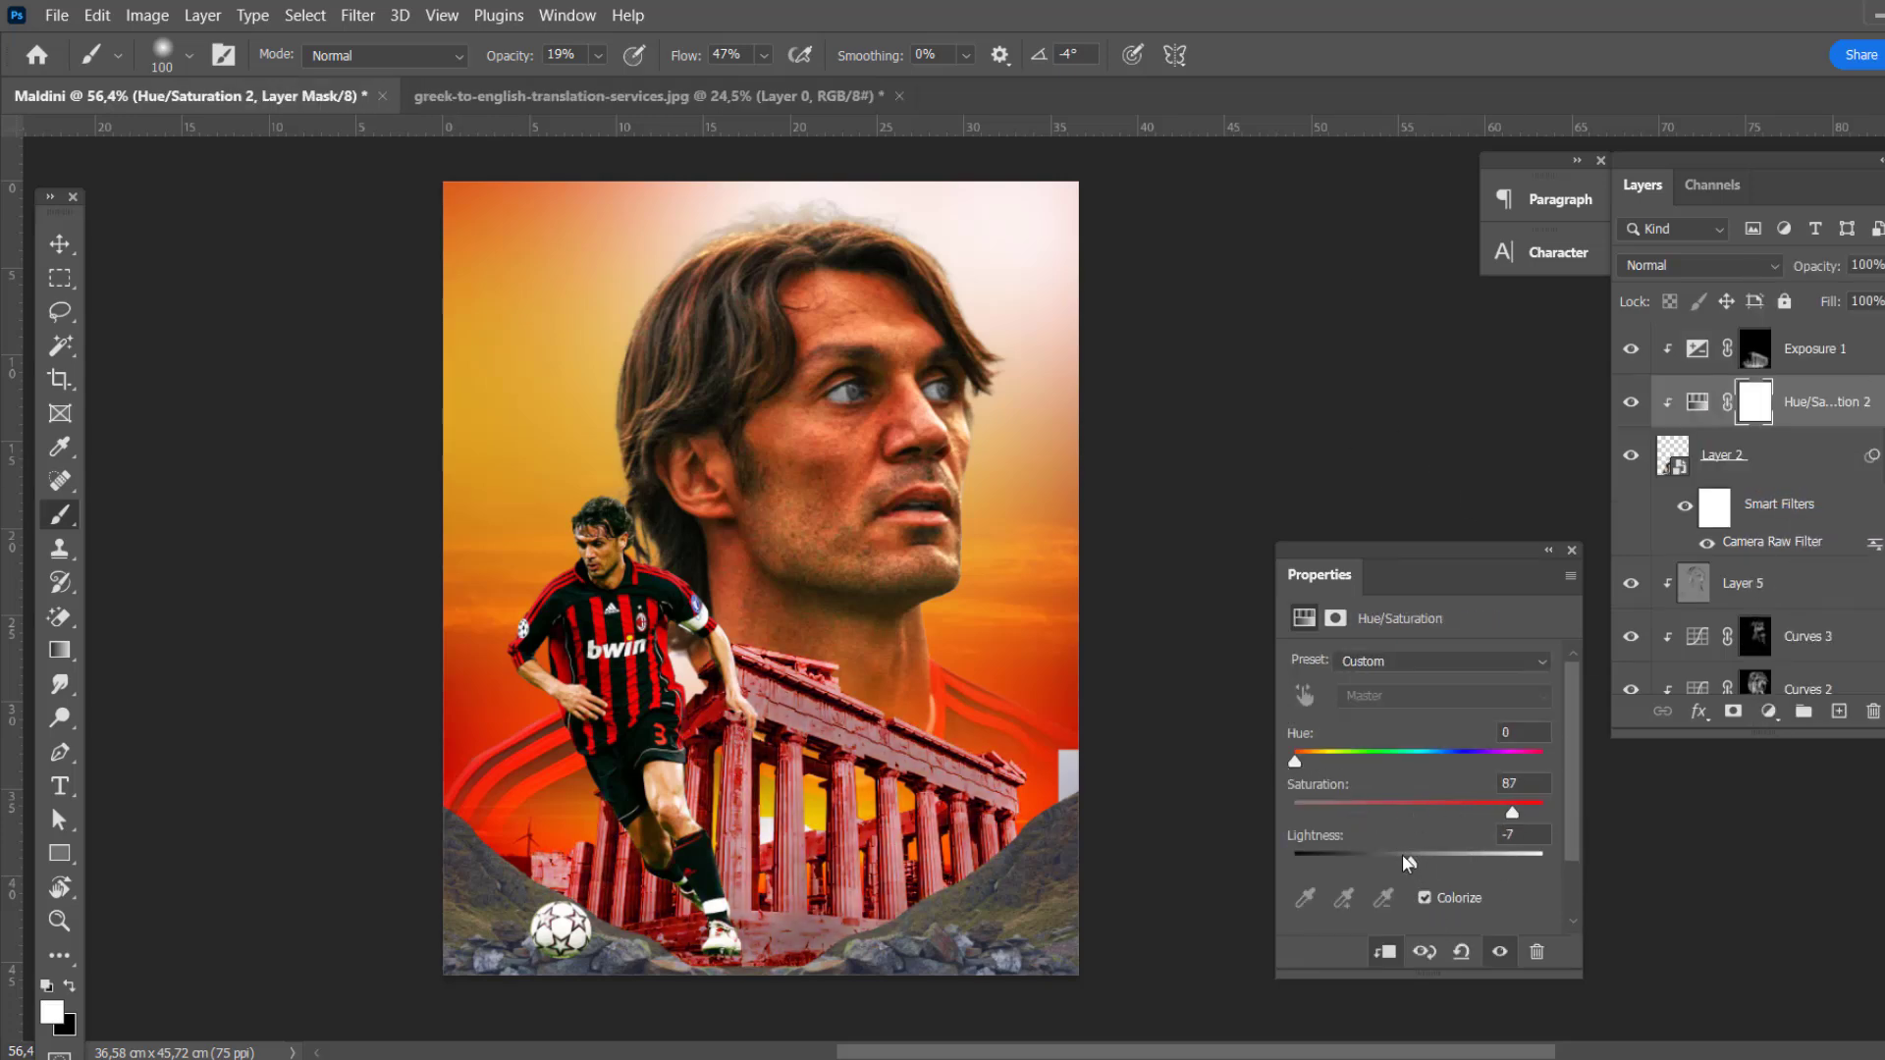
left_click_drag(1404, 863, 1416, 862)
mouse_move(1295, 762)
left_mouse_down()
mouse_move(1318, 761)
mouse_move(1283, 762)
left_mouse_up()
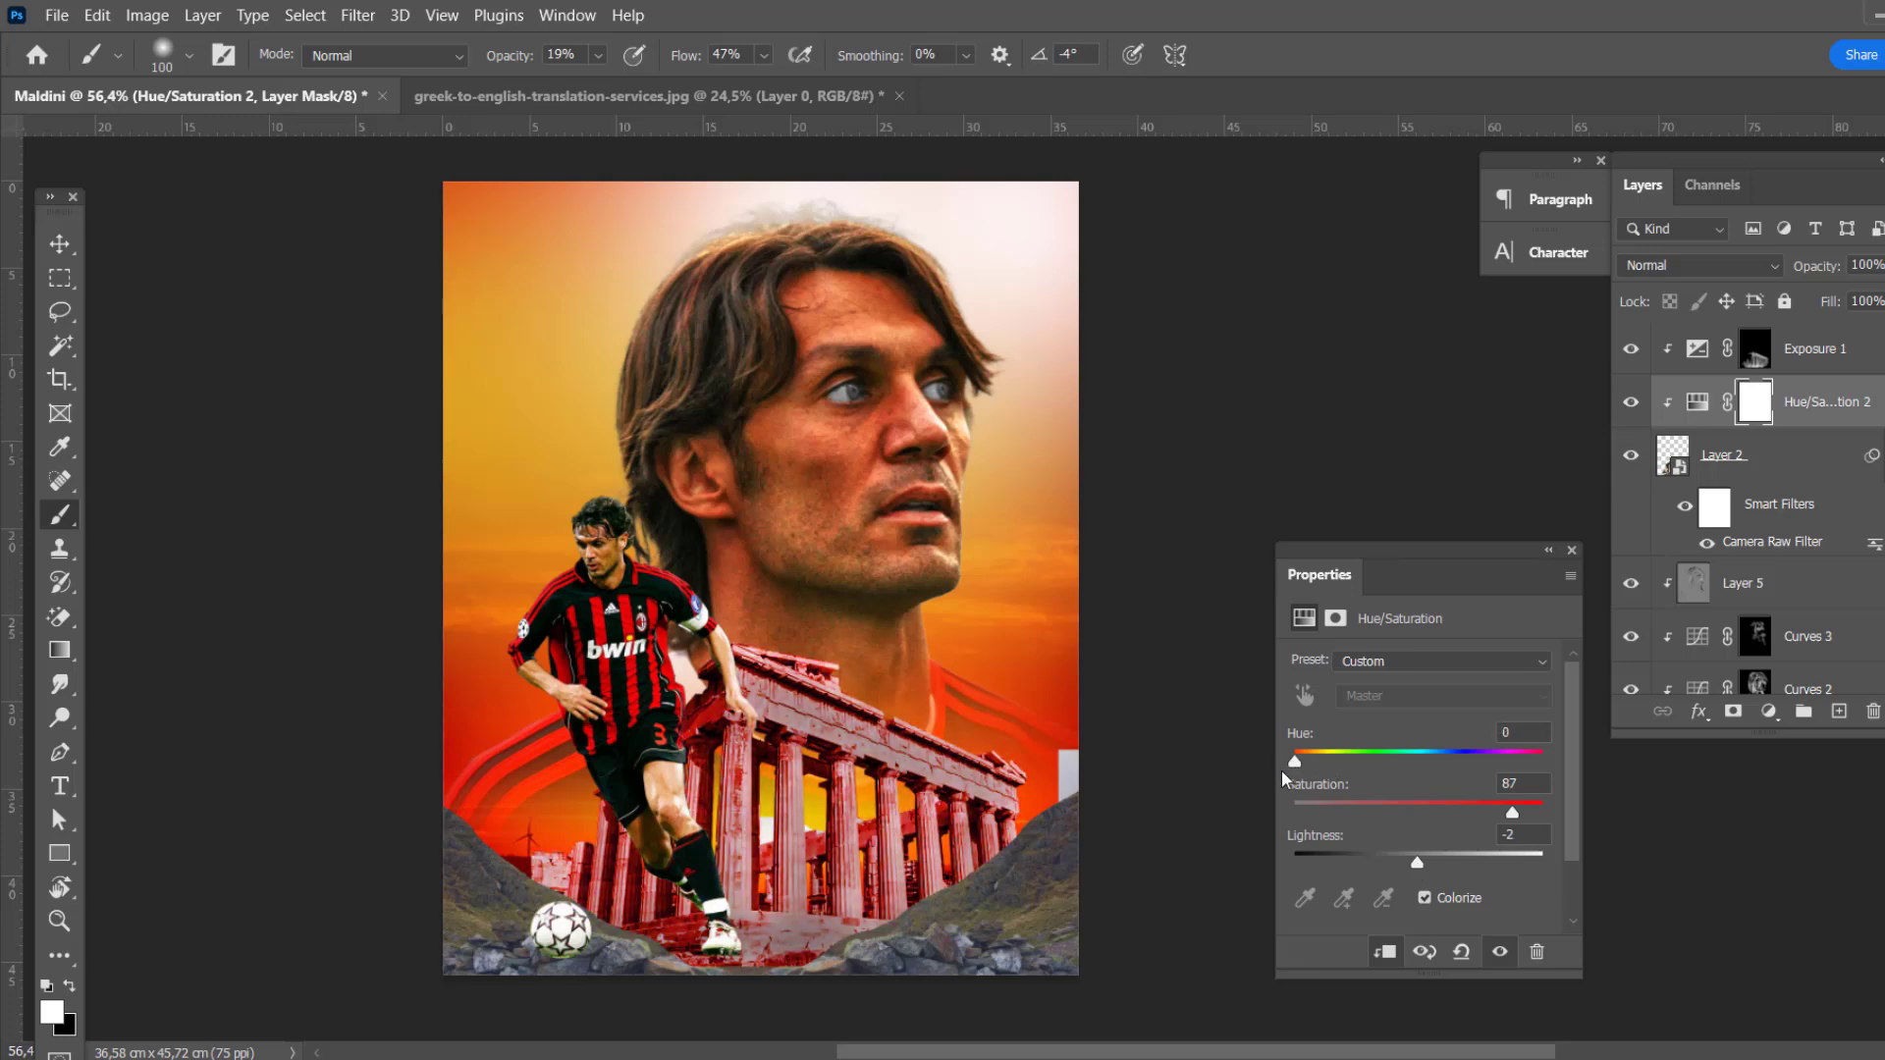
left_click(1571, 550)
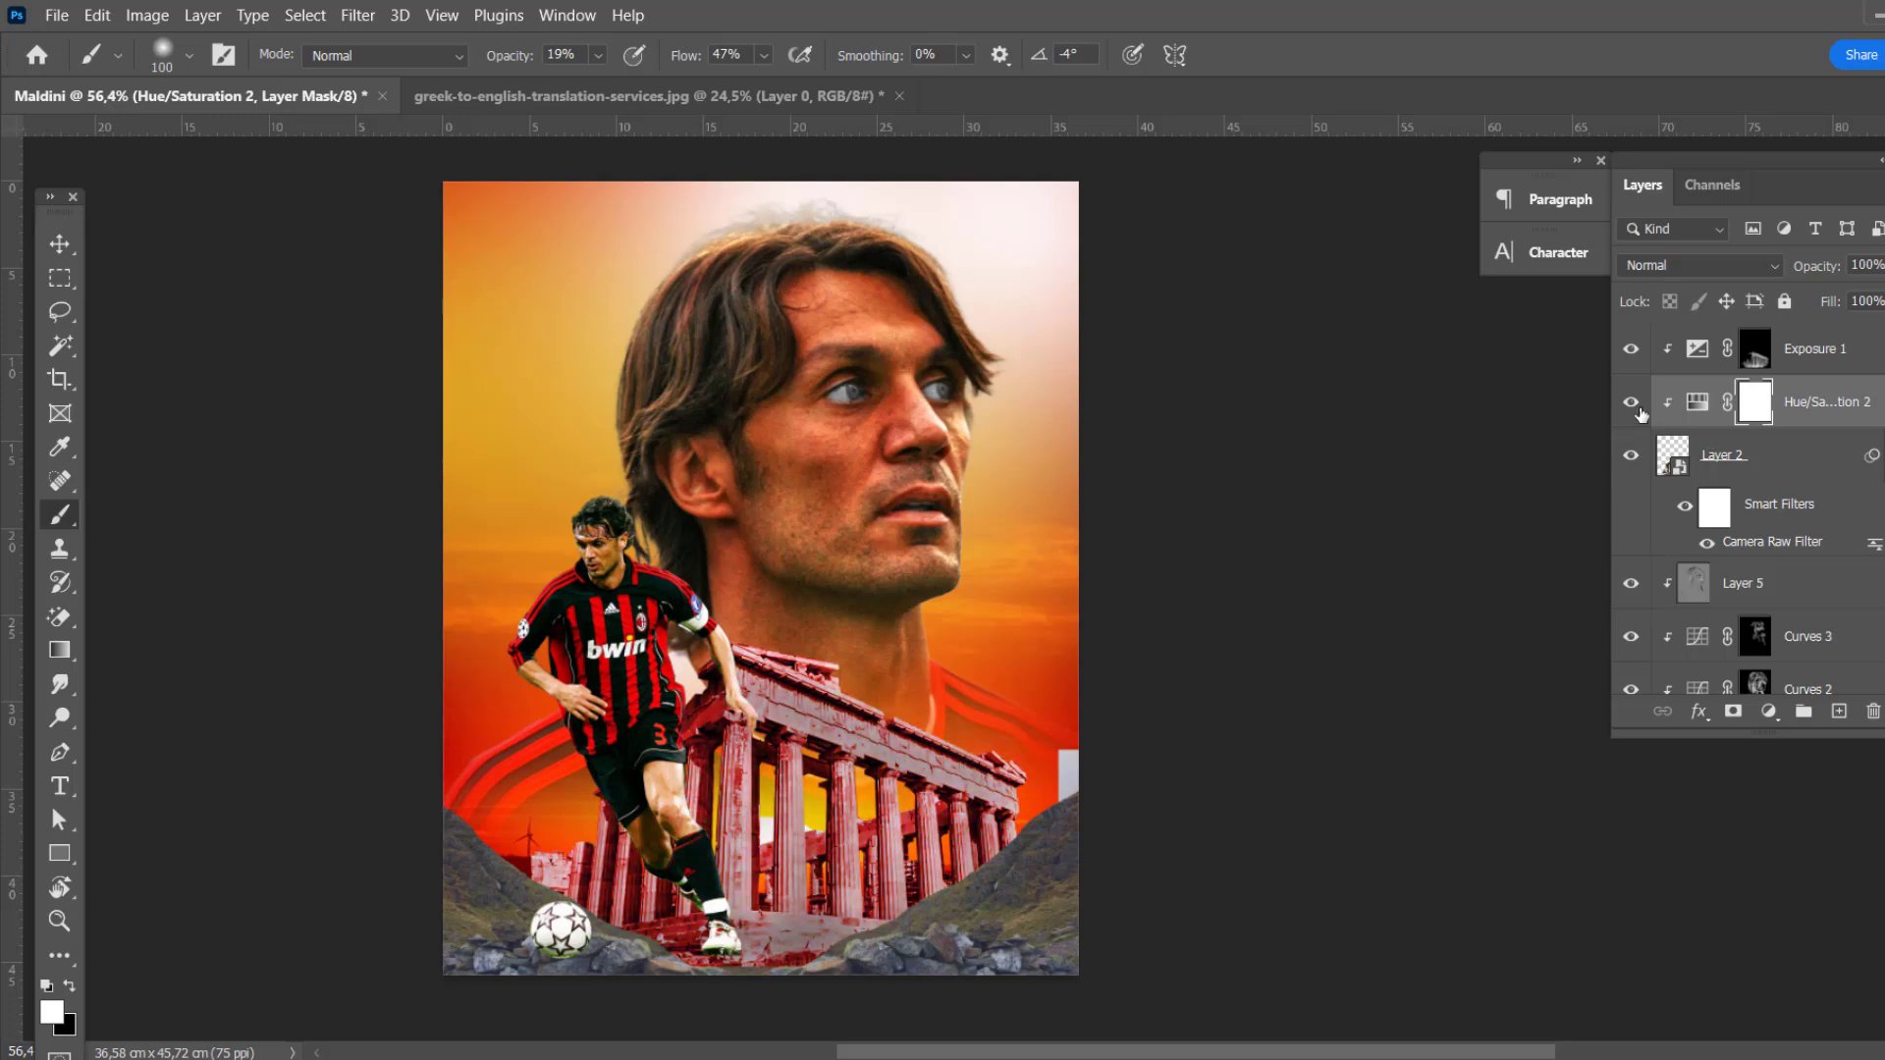
left_click(1631, 403)
Step: Add an Exposure 2 adjustment at +1,36 and invert its mask to black
left_click(1808, 368)
left_click(1768, 710)
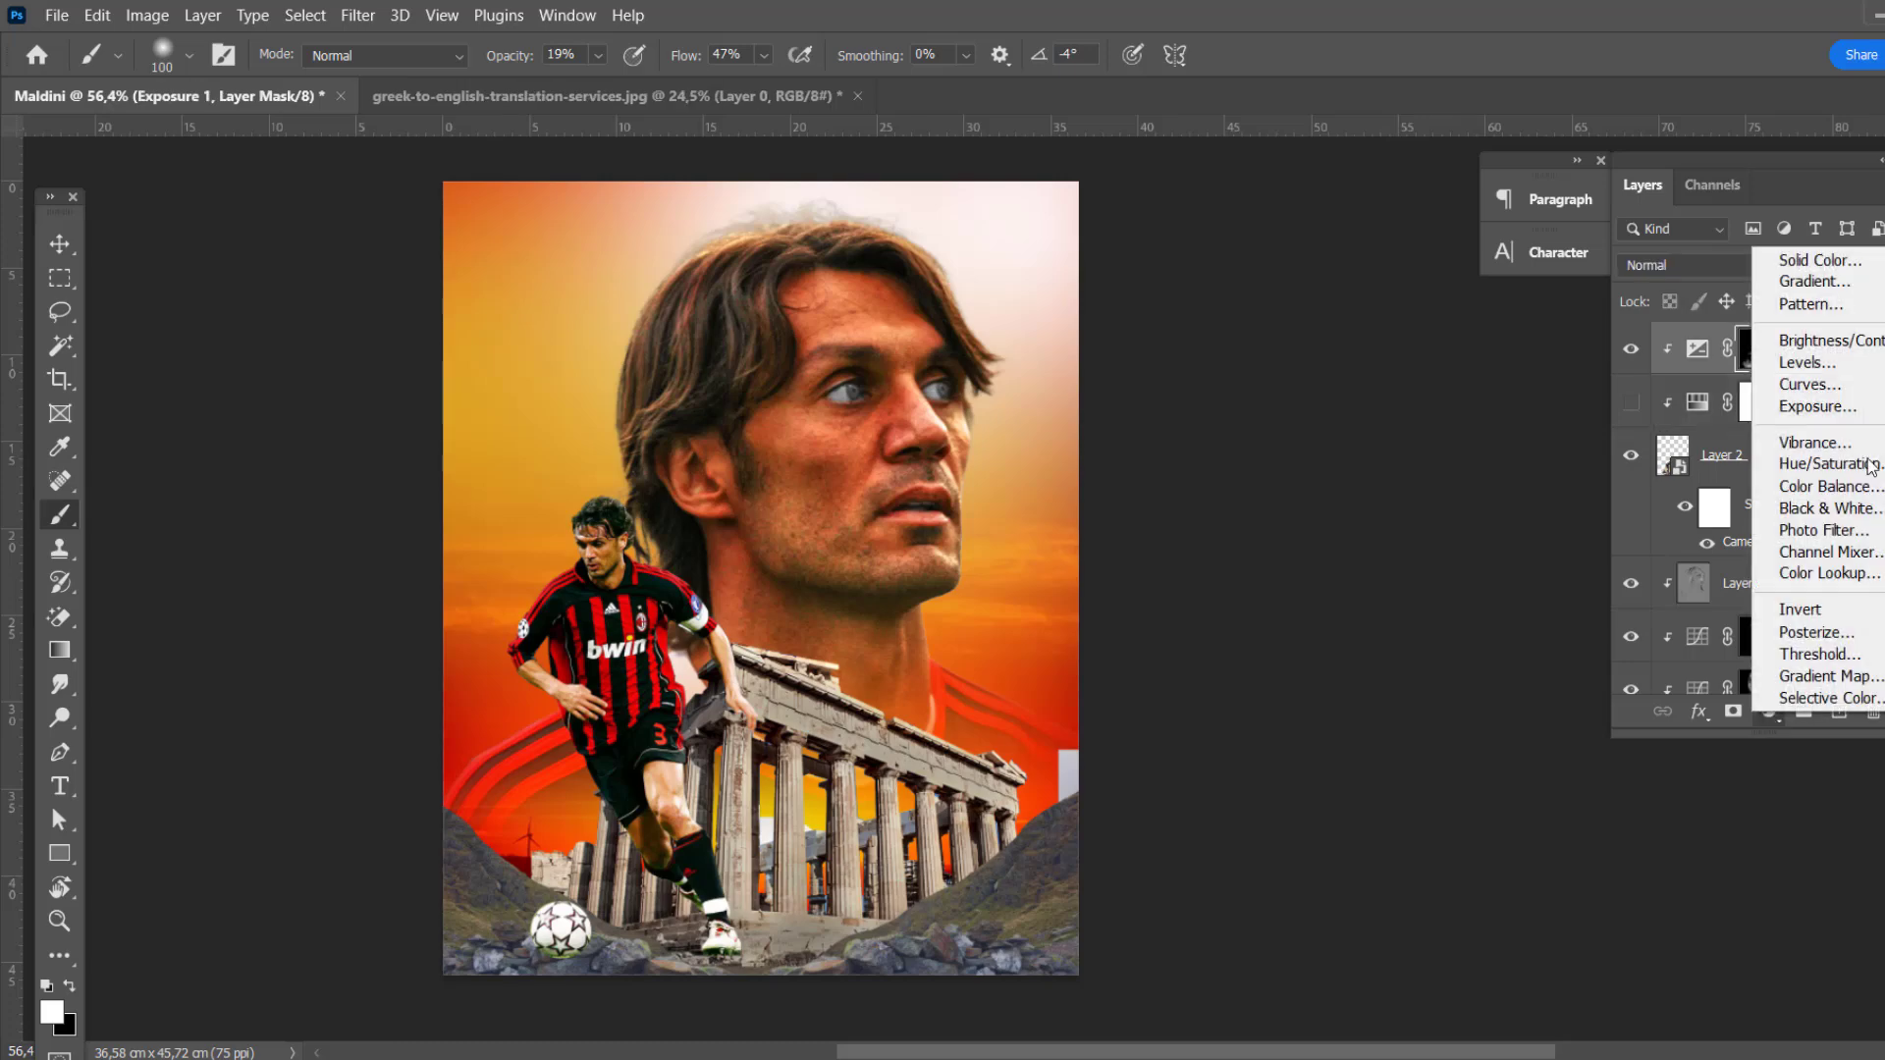
left_click(1806, 403)
left_click_drag(1420, 726, 1444, 725)
left_click(1754, 348)
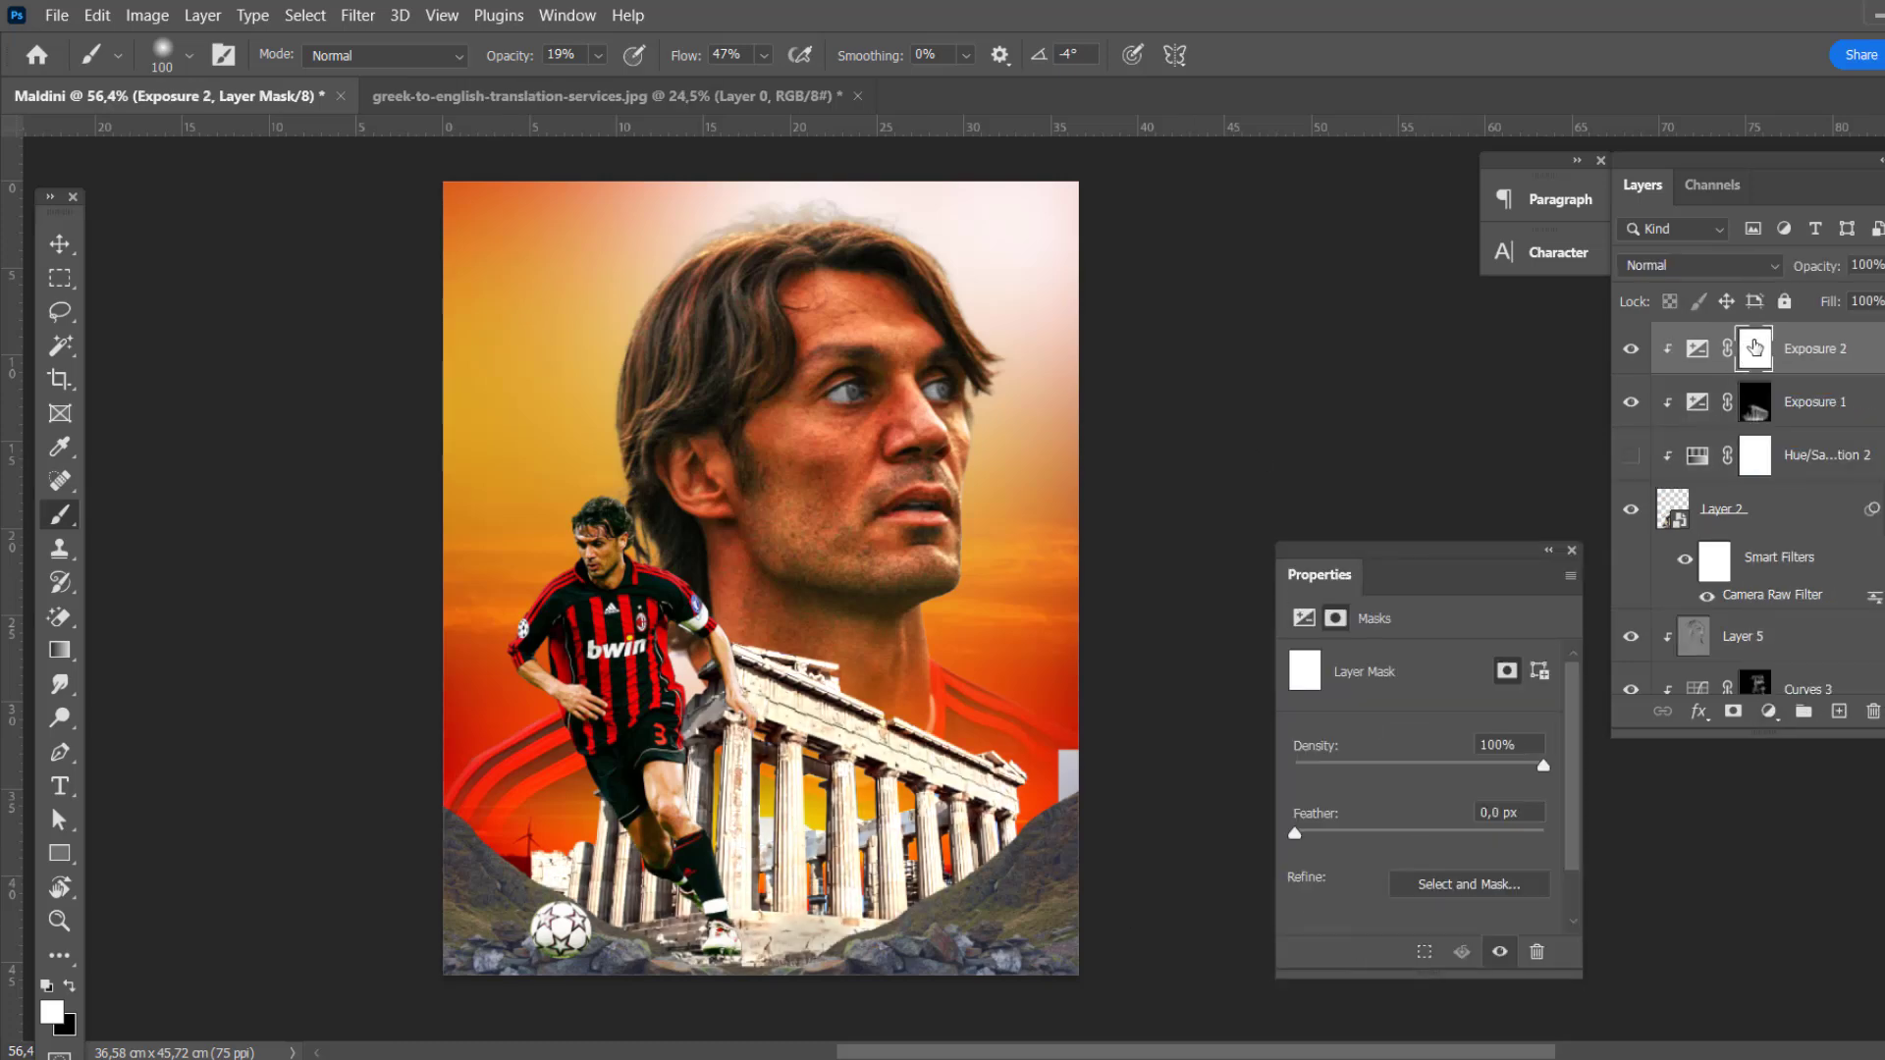
key("ctrl+i")
scroll(849, 765, "up", 3)
Step: Set brush opacity and flow to 100% and paint white over the temple on the Exposure 2 mask
left_click(597, 55)
left_click_drag(609, 89, 708, 89)
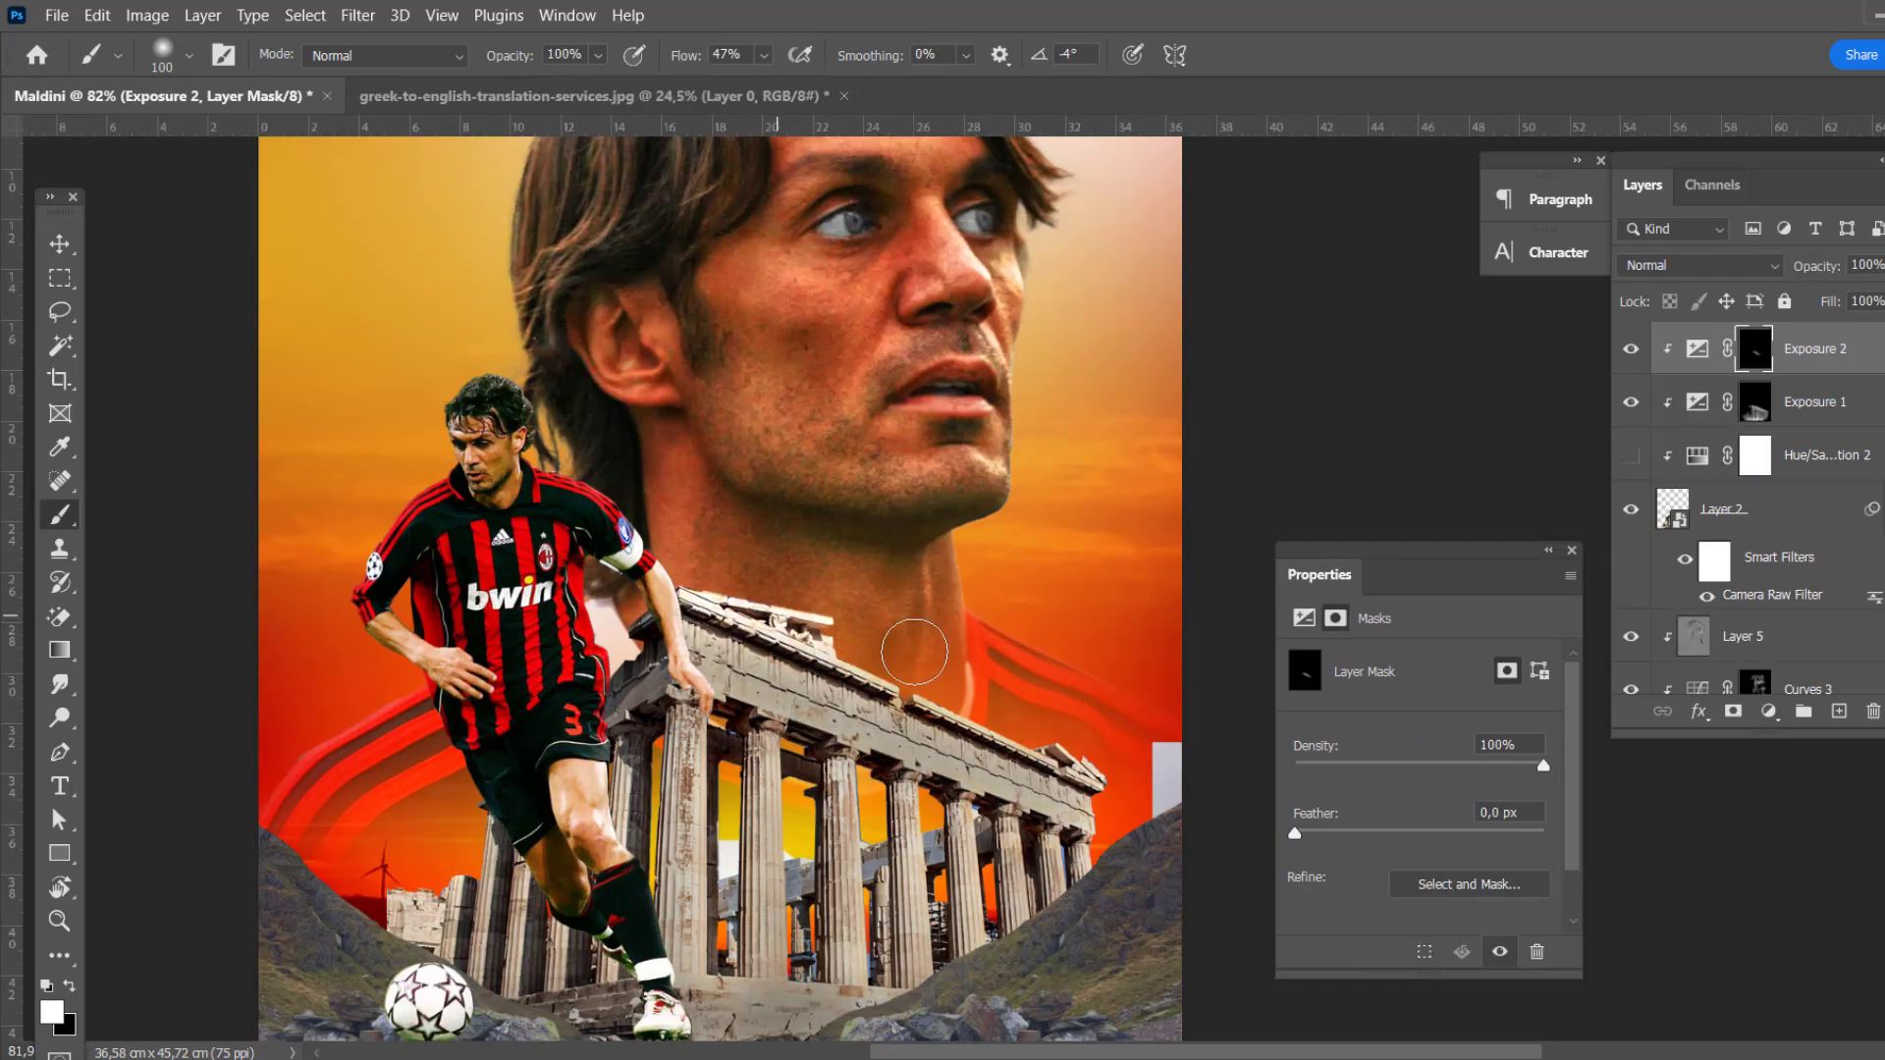
left_click_drag(776, 599, 1089, 776)
left_click(764, 55)
left_click_drag(770, 89, 844, 88)
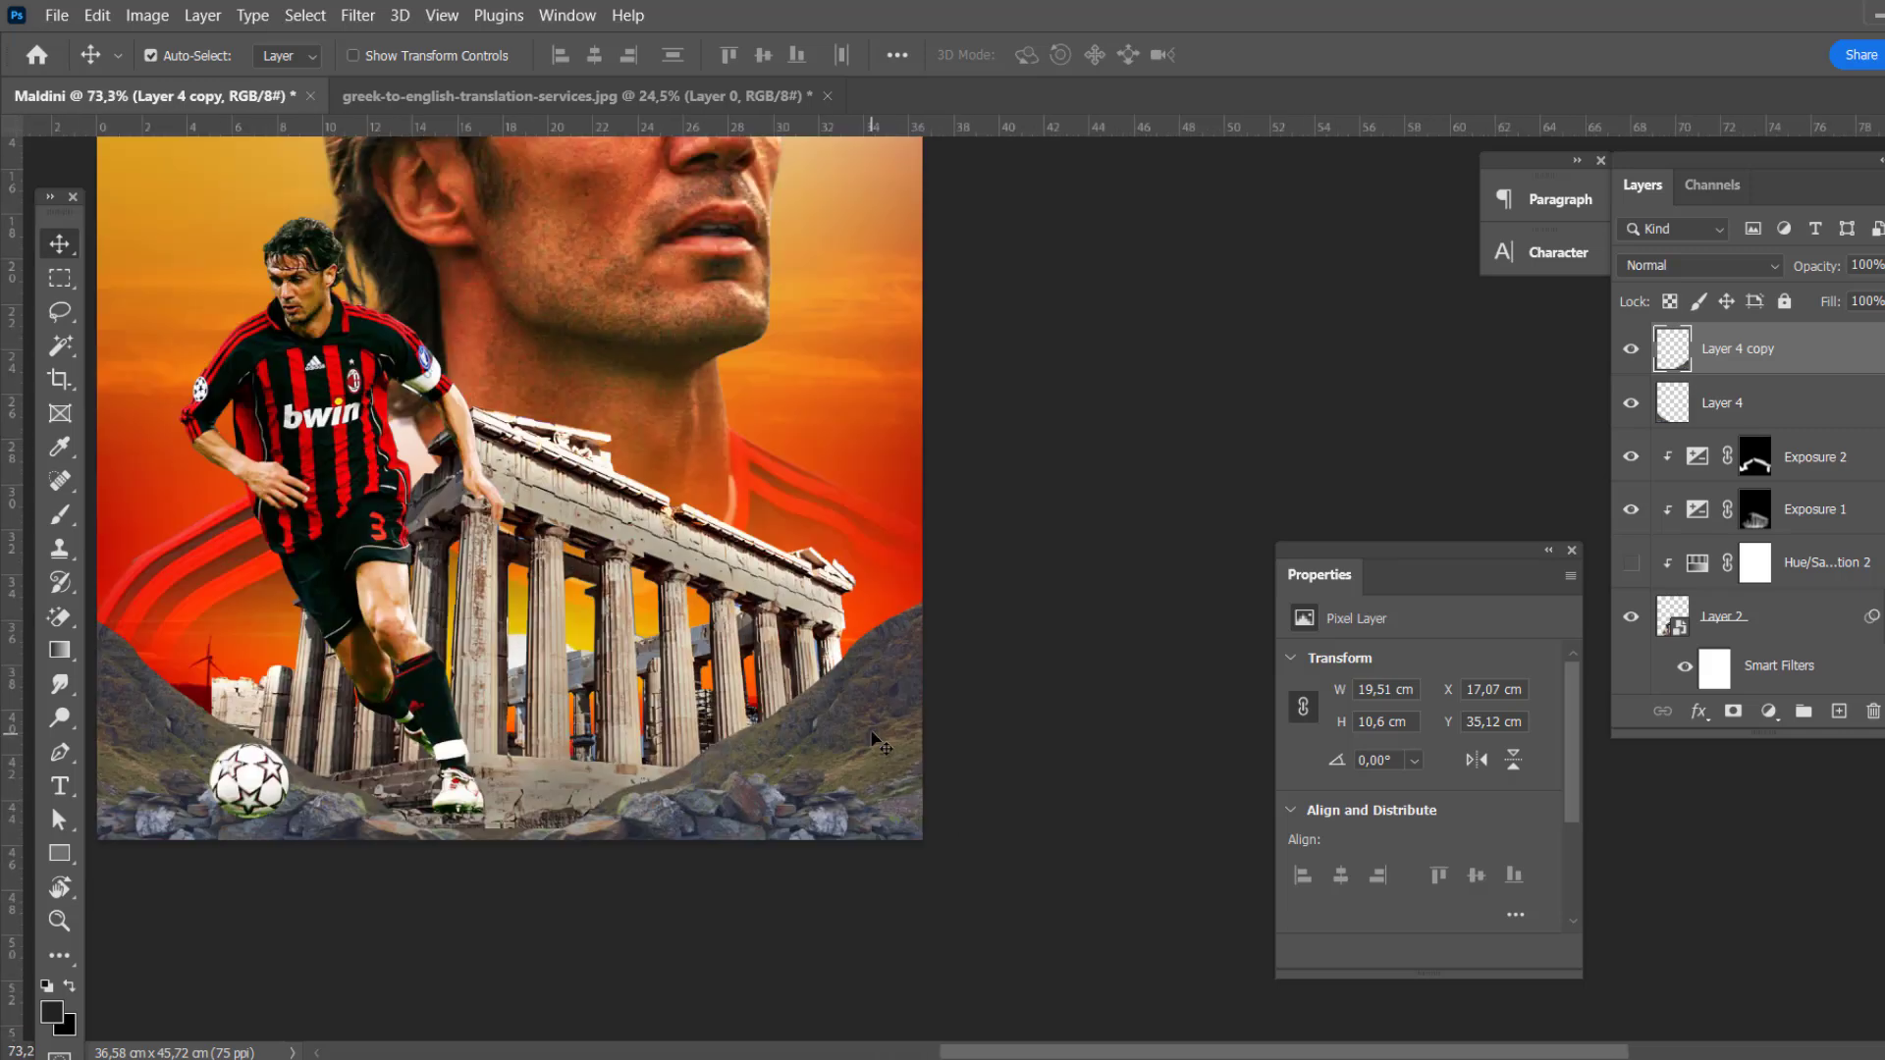
Step: Add an Exposure 3 adjustment clipped to the layer below, with its mask inverted to black
left_click(1768, 711)
left_click(1817, 407)
left_click(1716, 376, "alt")
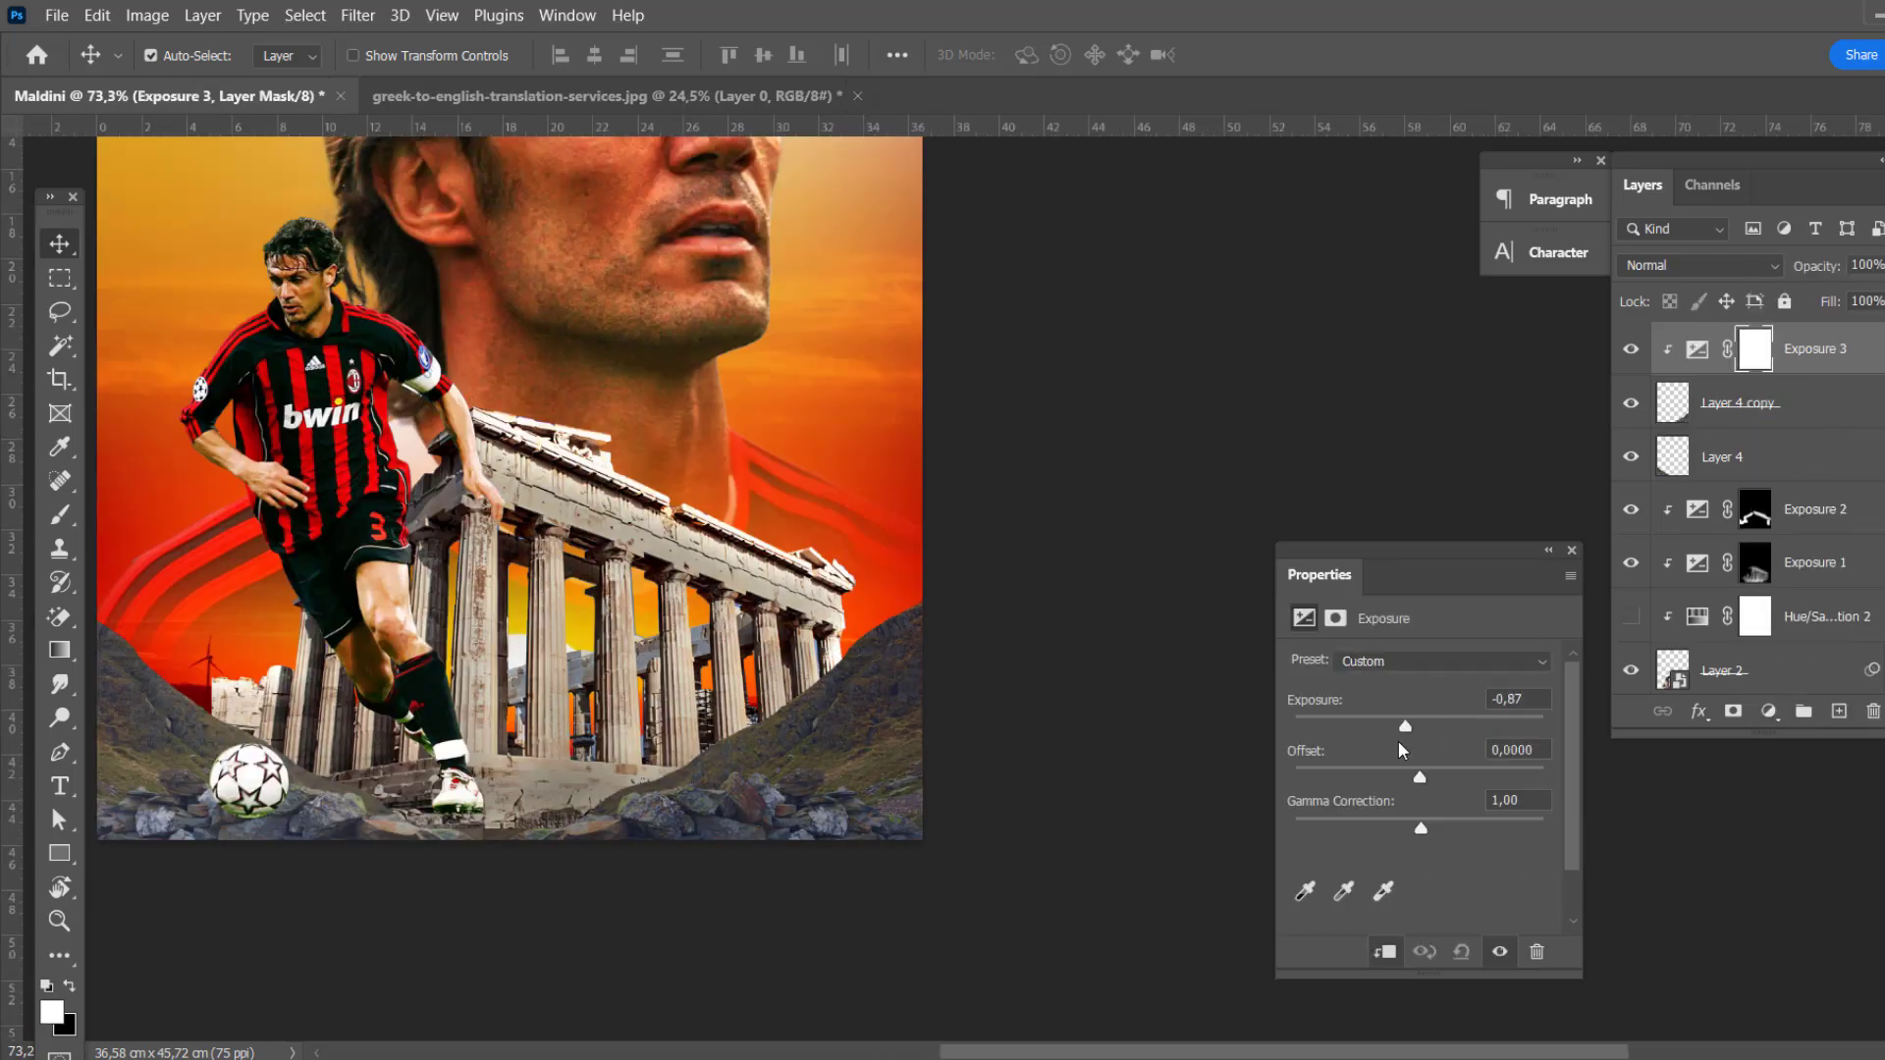
left_click(1754, 348)
key("ctrl+i")
Step: Set the Brush to 22% opacity and 30% flow
key("b")
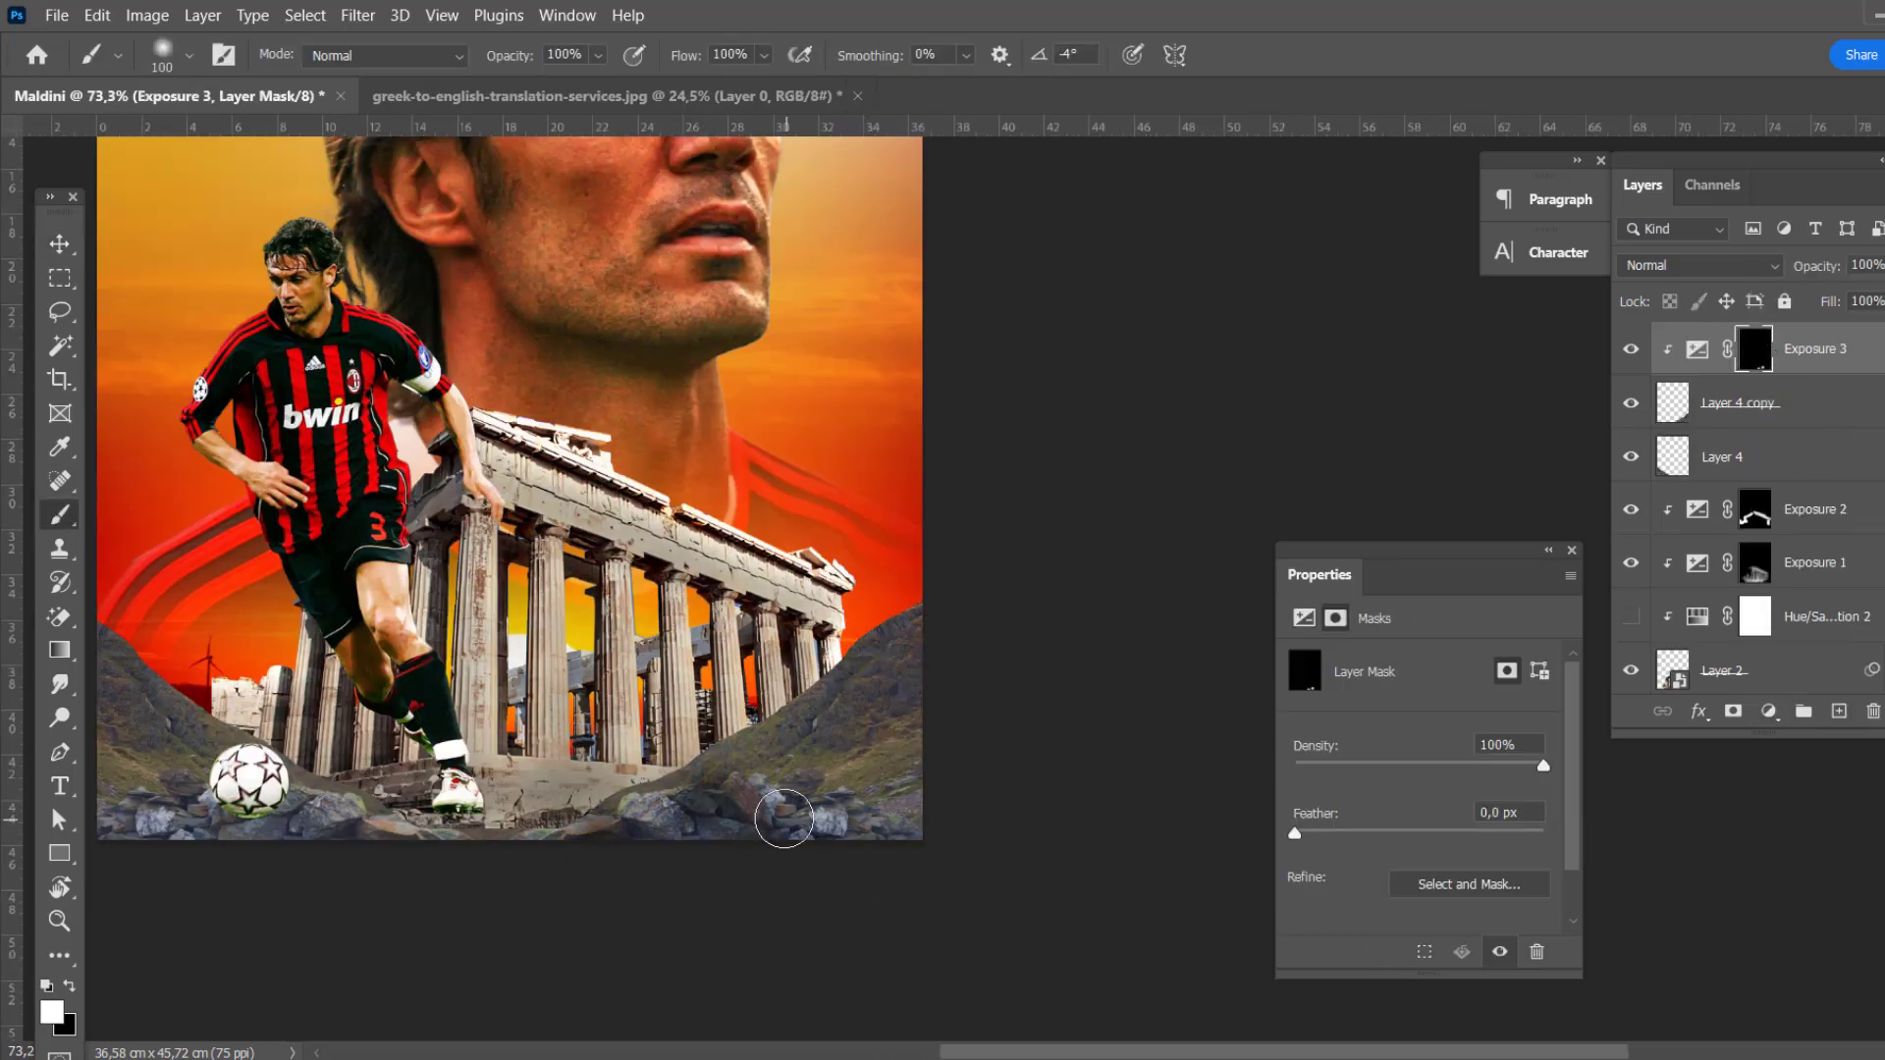
key("2")
key("2")
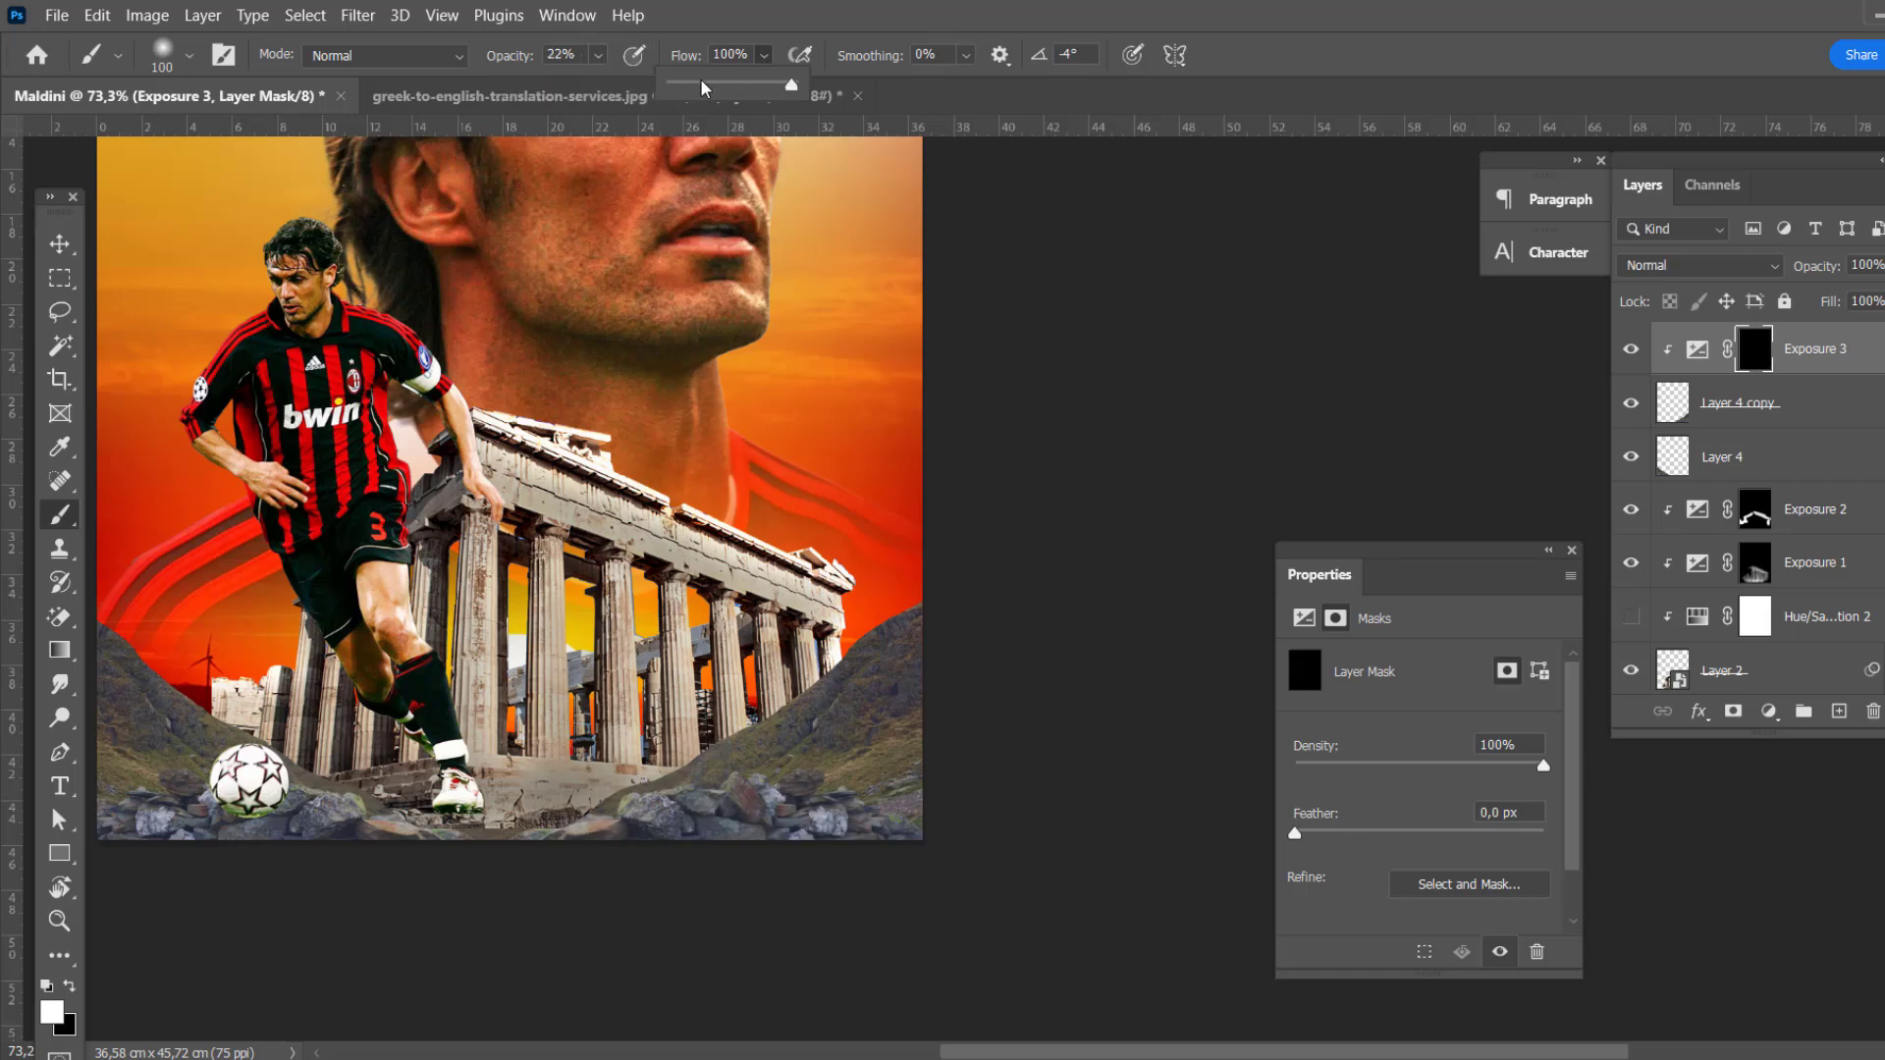
key("shift+3")
key("shift+0")
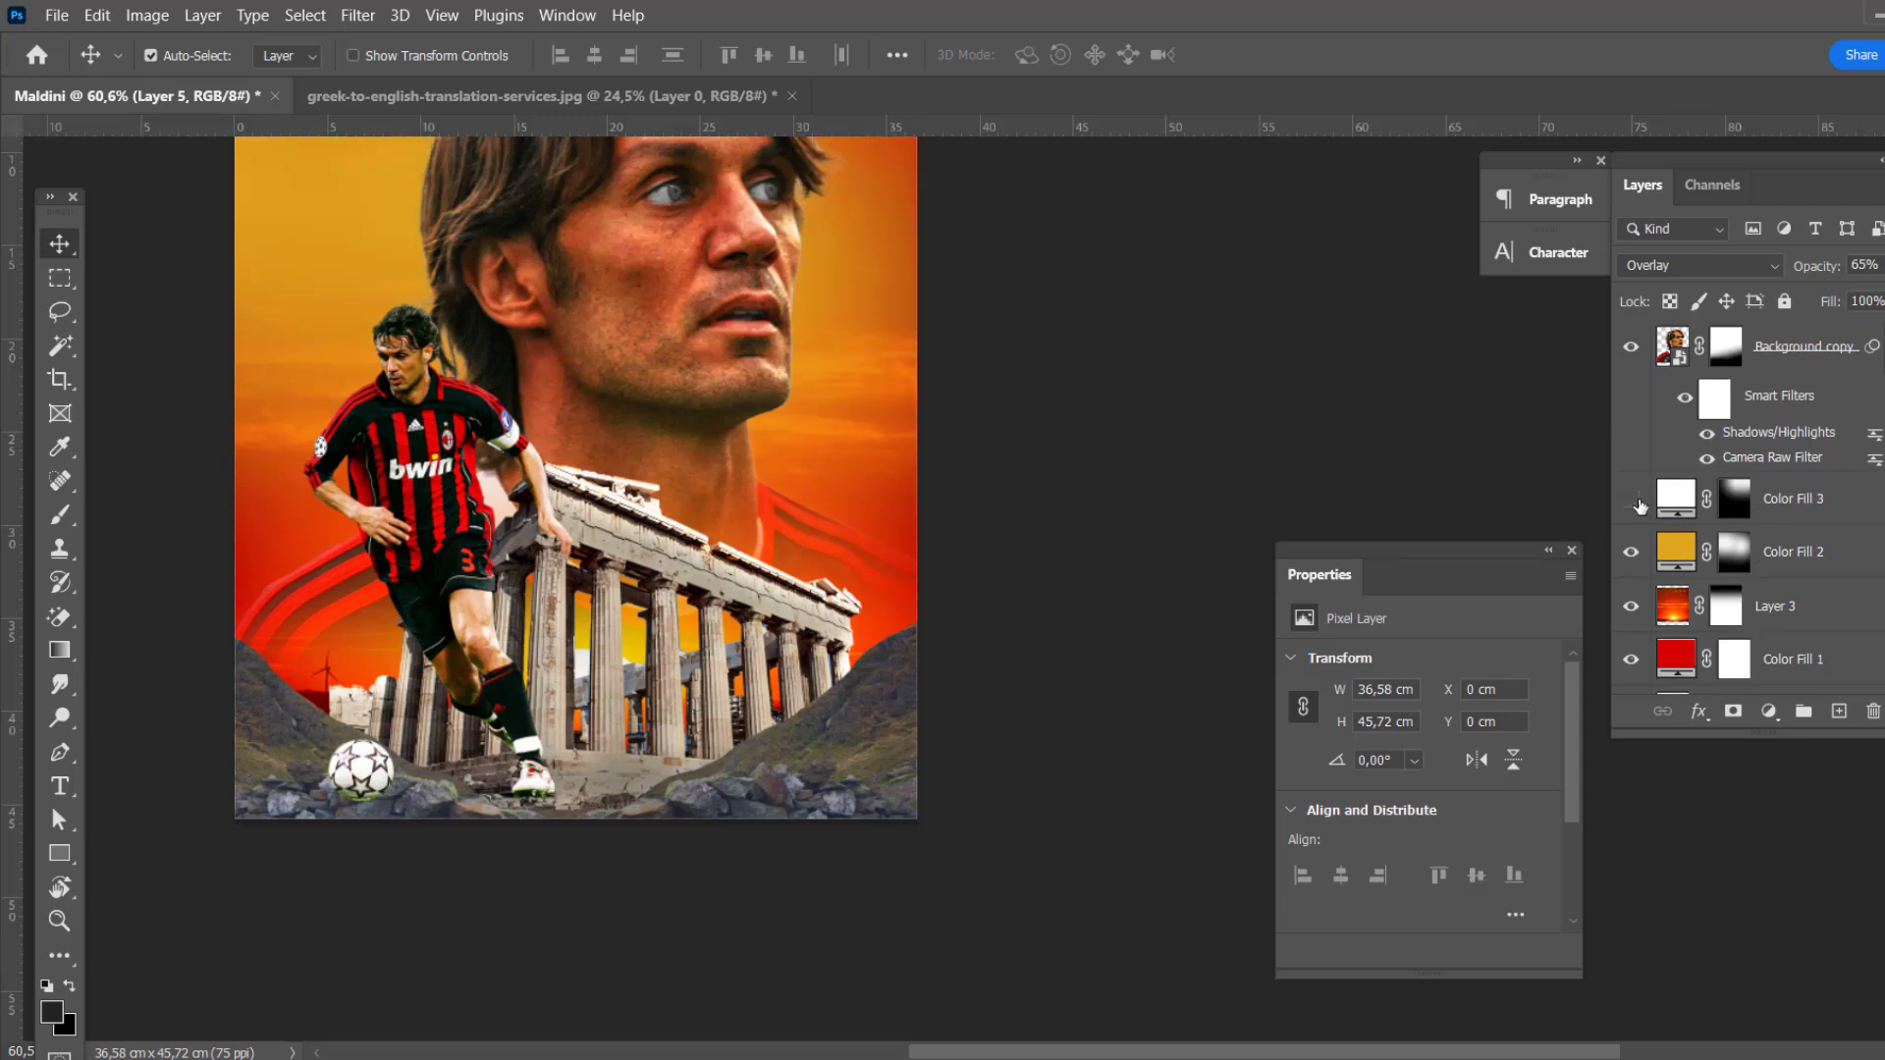
Step: Target the Color Fill 3 mask for soft brushing, then return to the Move tool
left_click(1733, 551)
key("b")
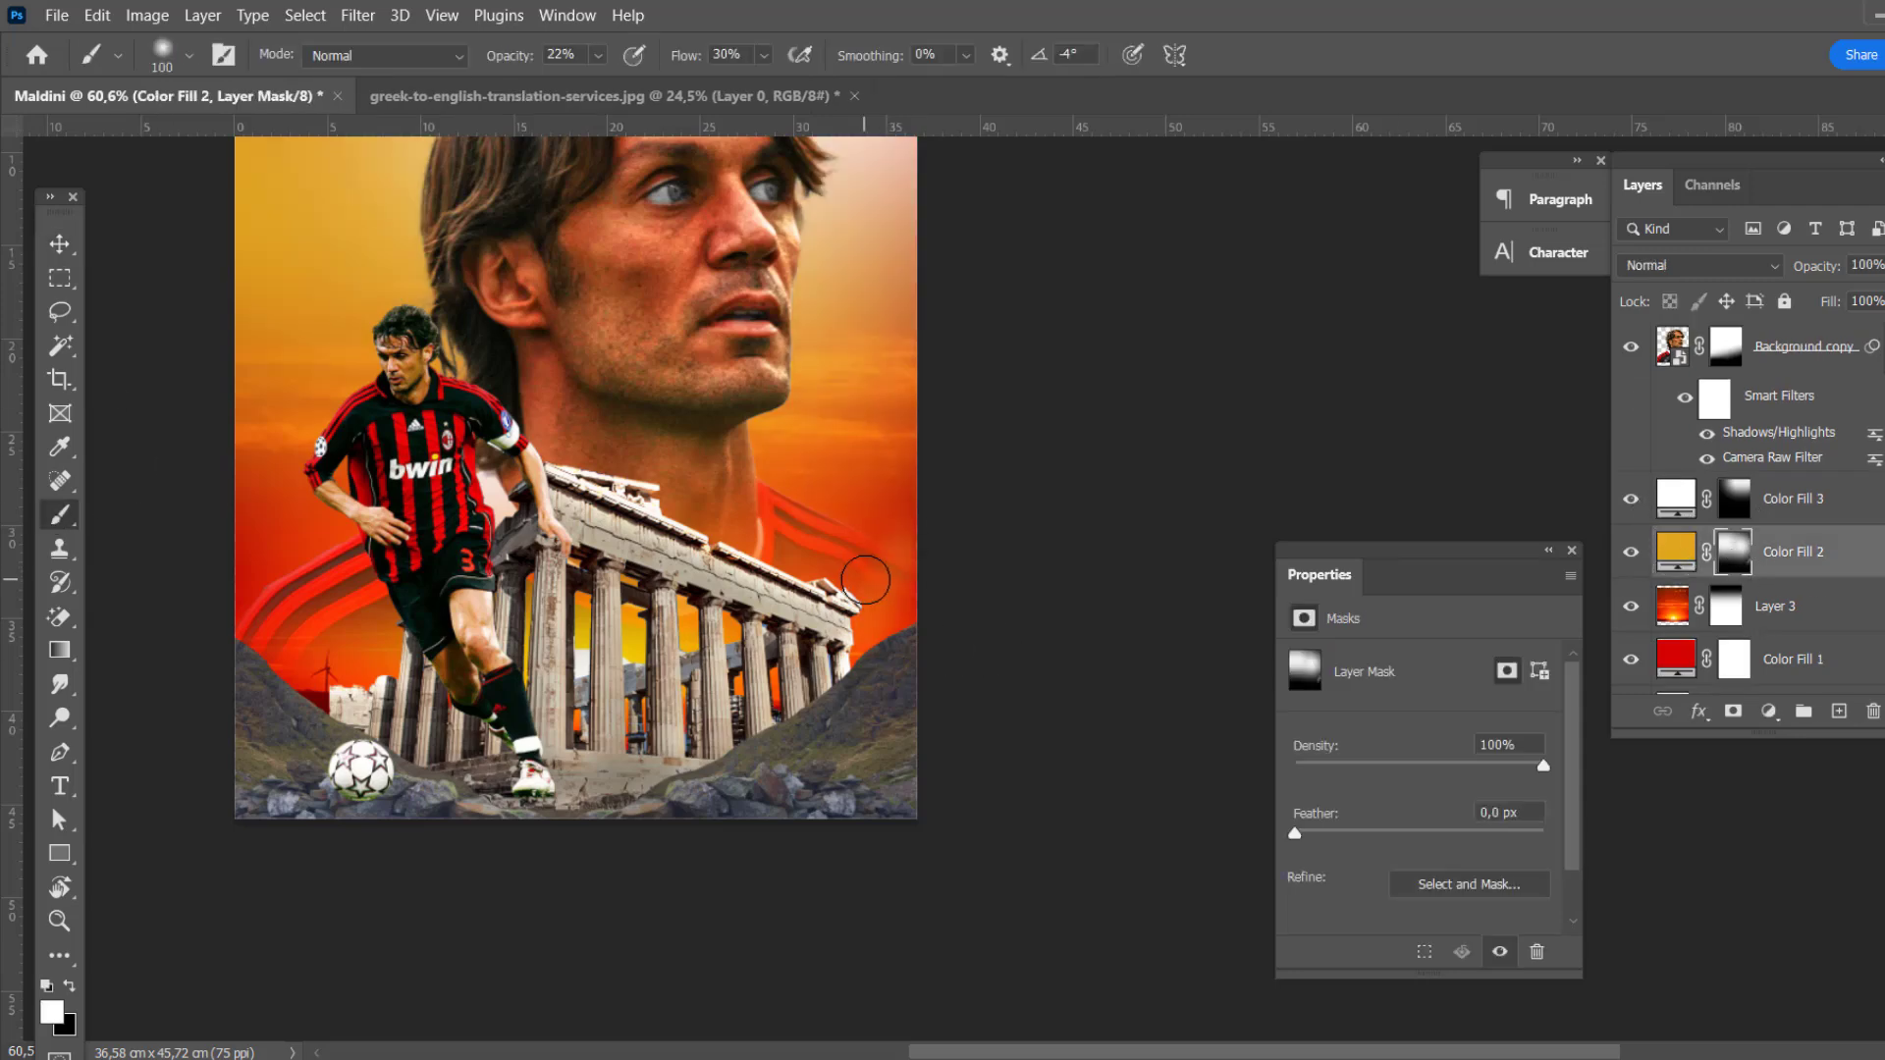
left_click(1734, 498)
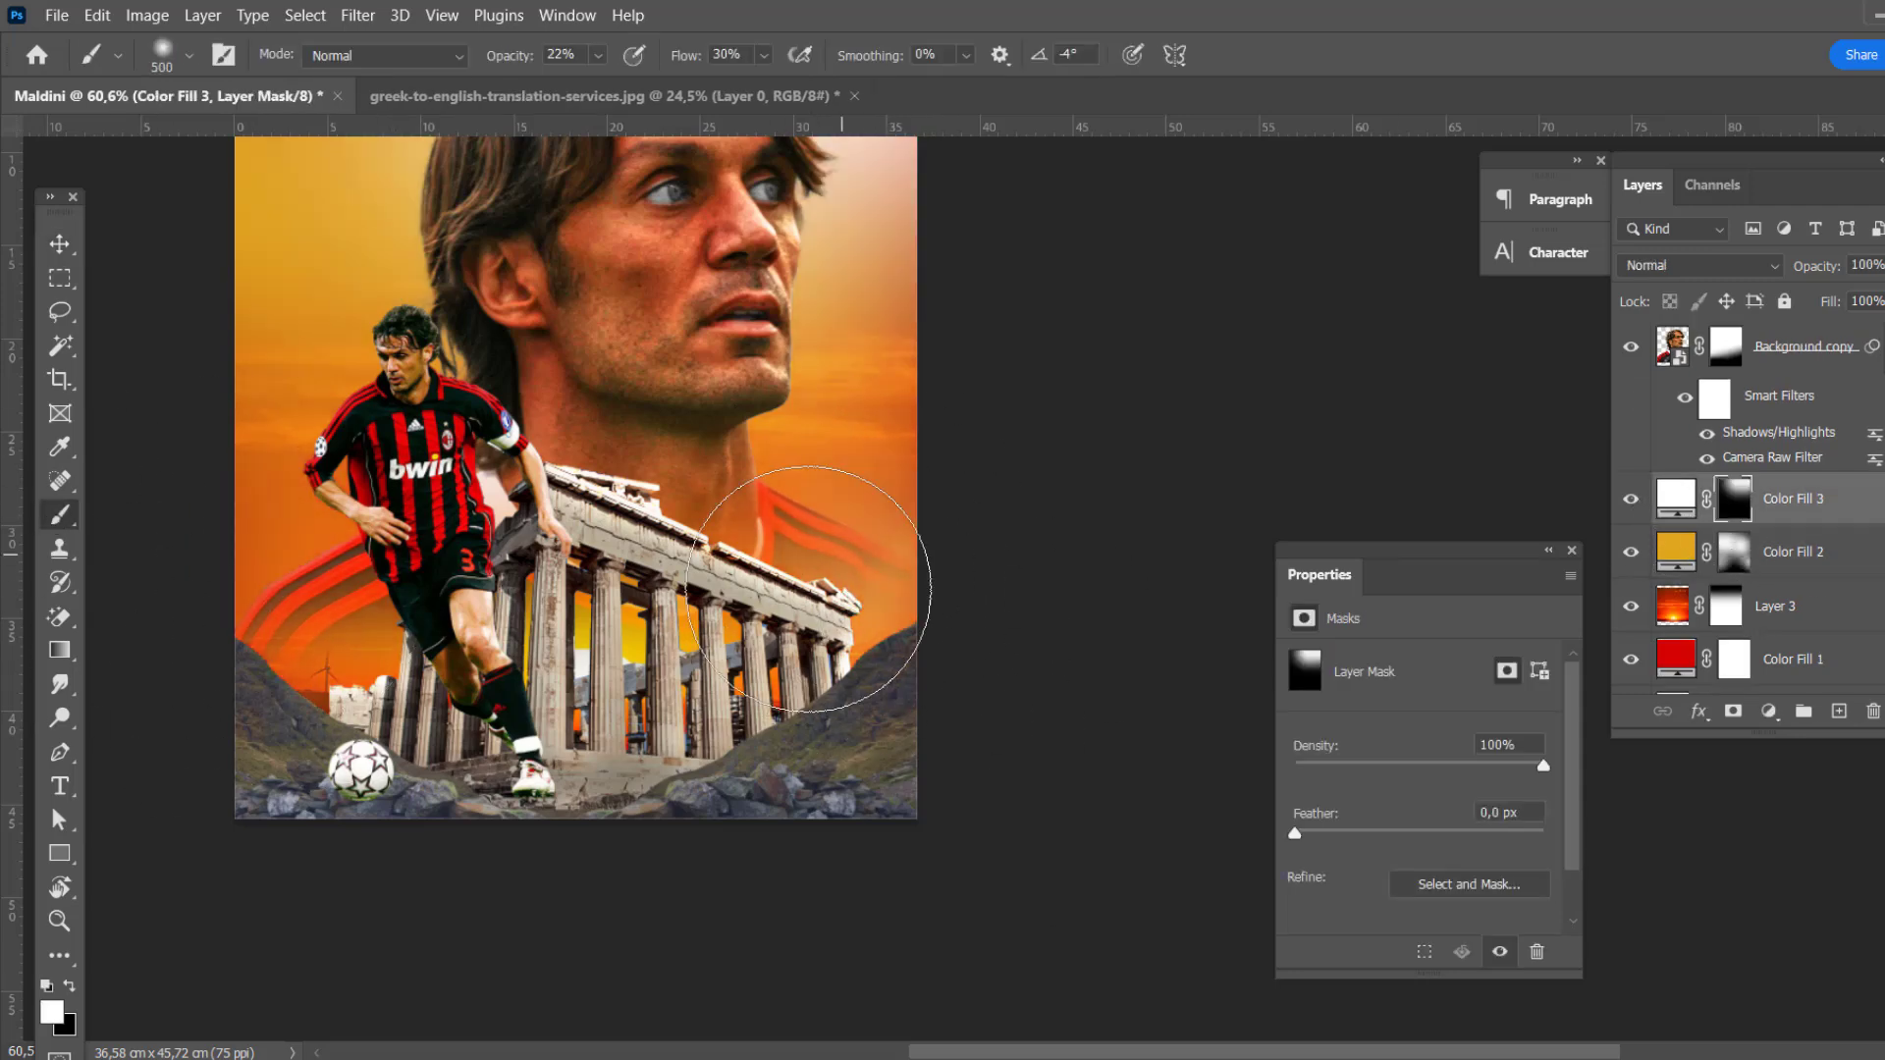
scroll(918, 491, "down", 3)
scroll(918, 491, "up", 3)
key("v")
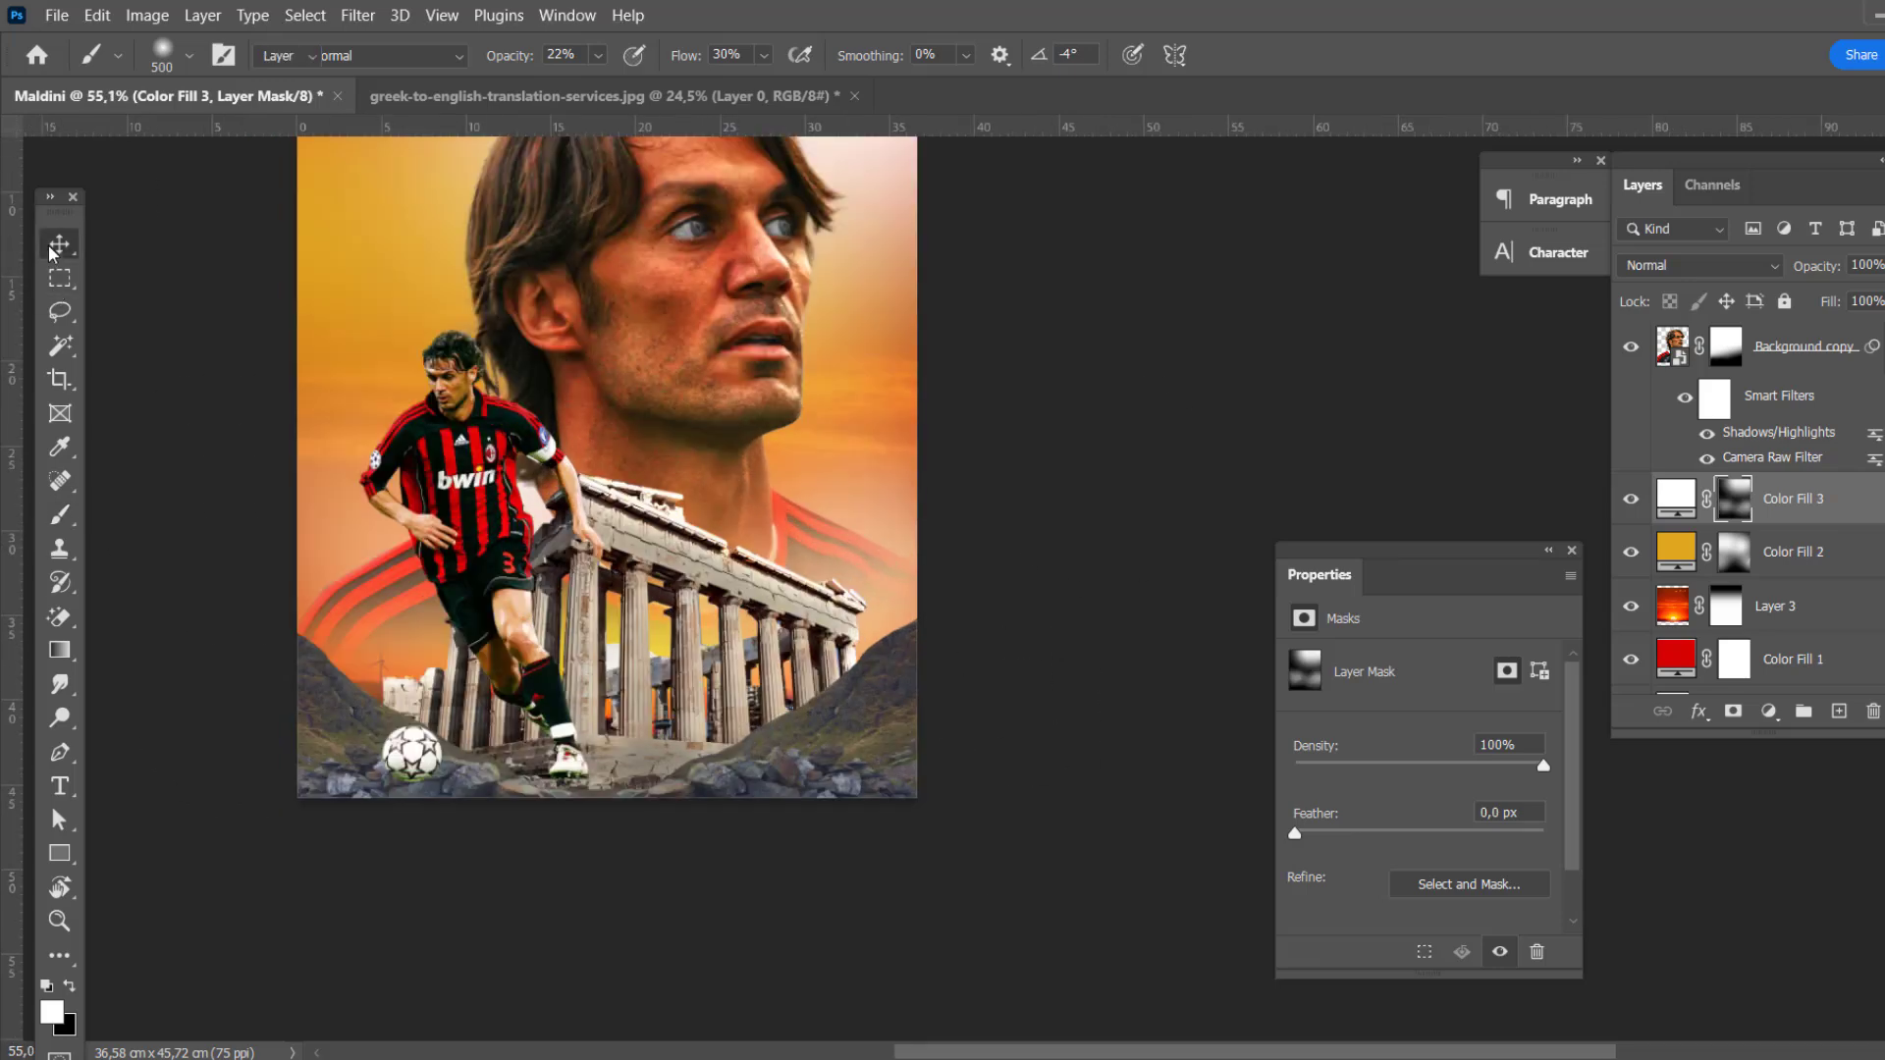
scroll(707, 678, "up", 2)
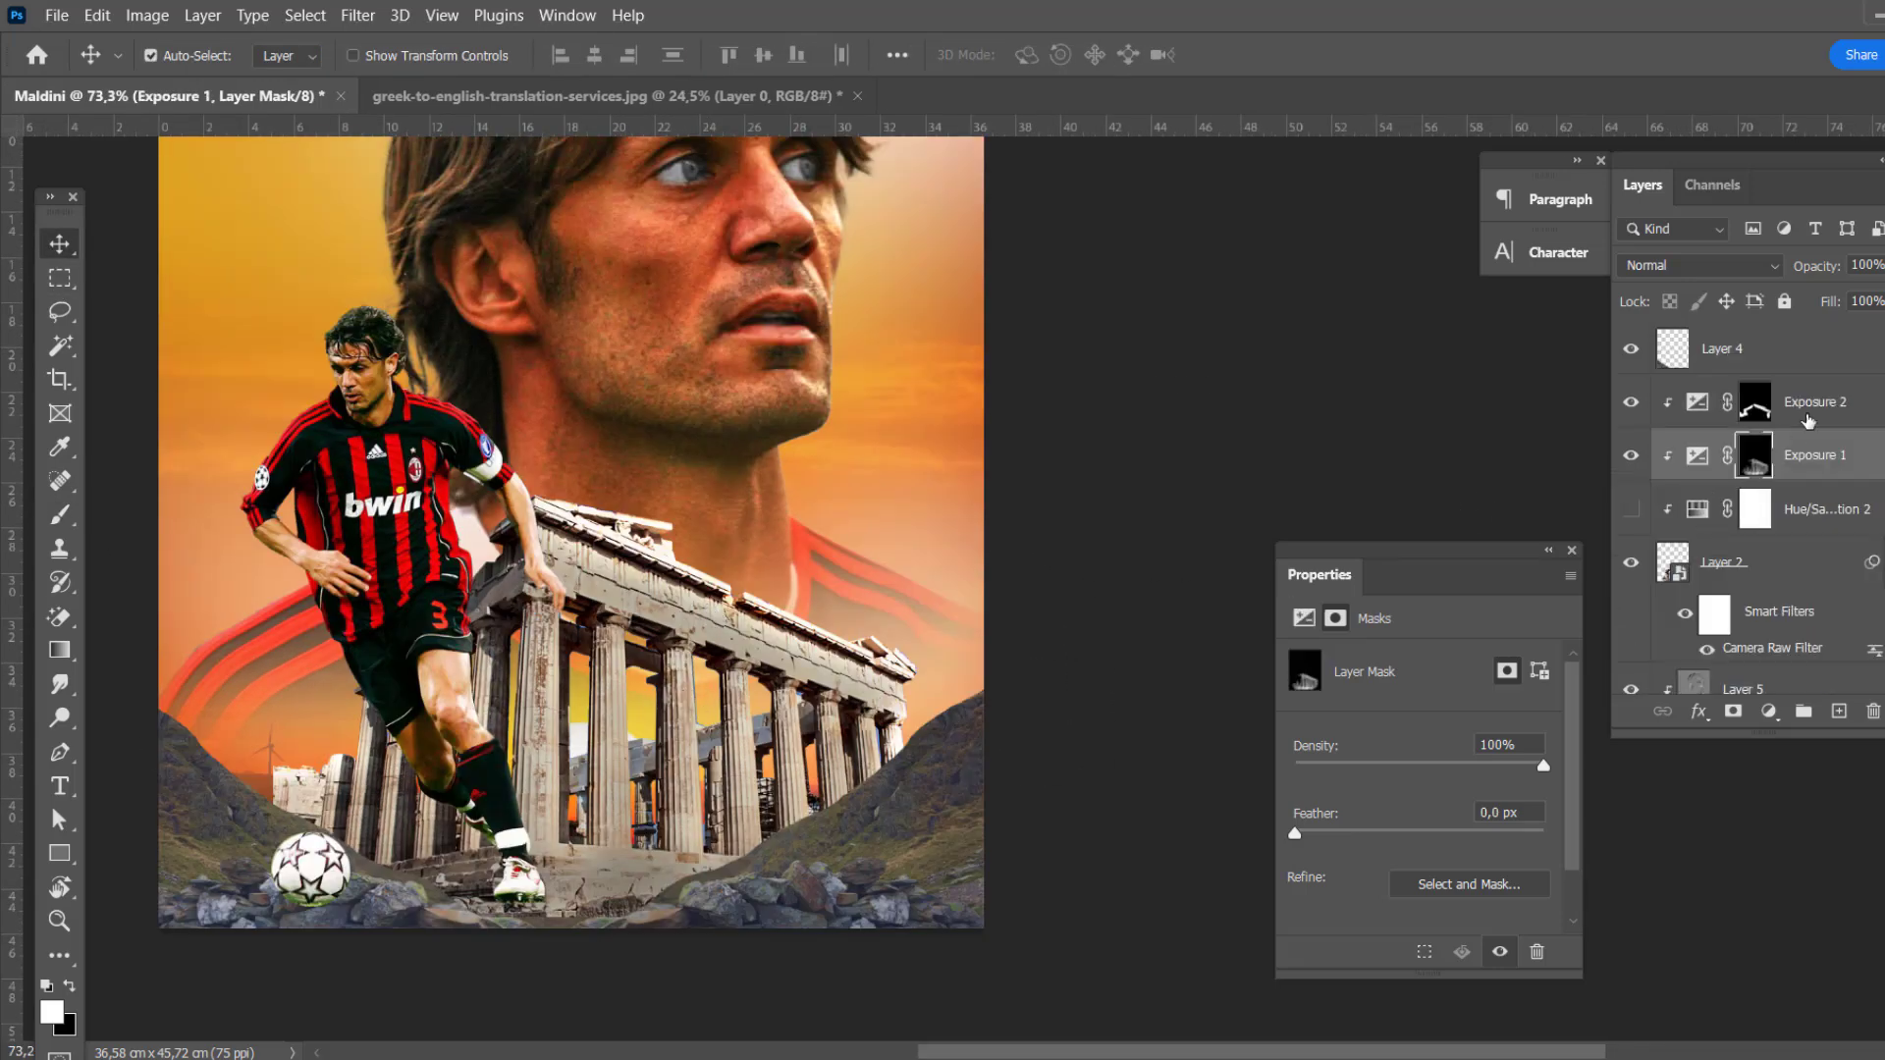
Step: Make the fill dark red #c40d0d and split its Blend If slider so the image shows through
left_click(1582, 652)
left_click(1615, 681)
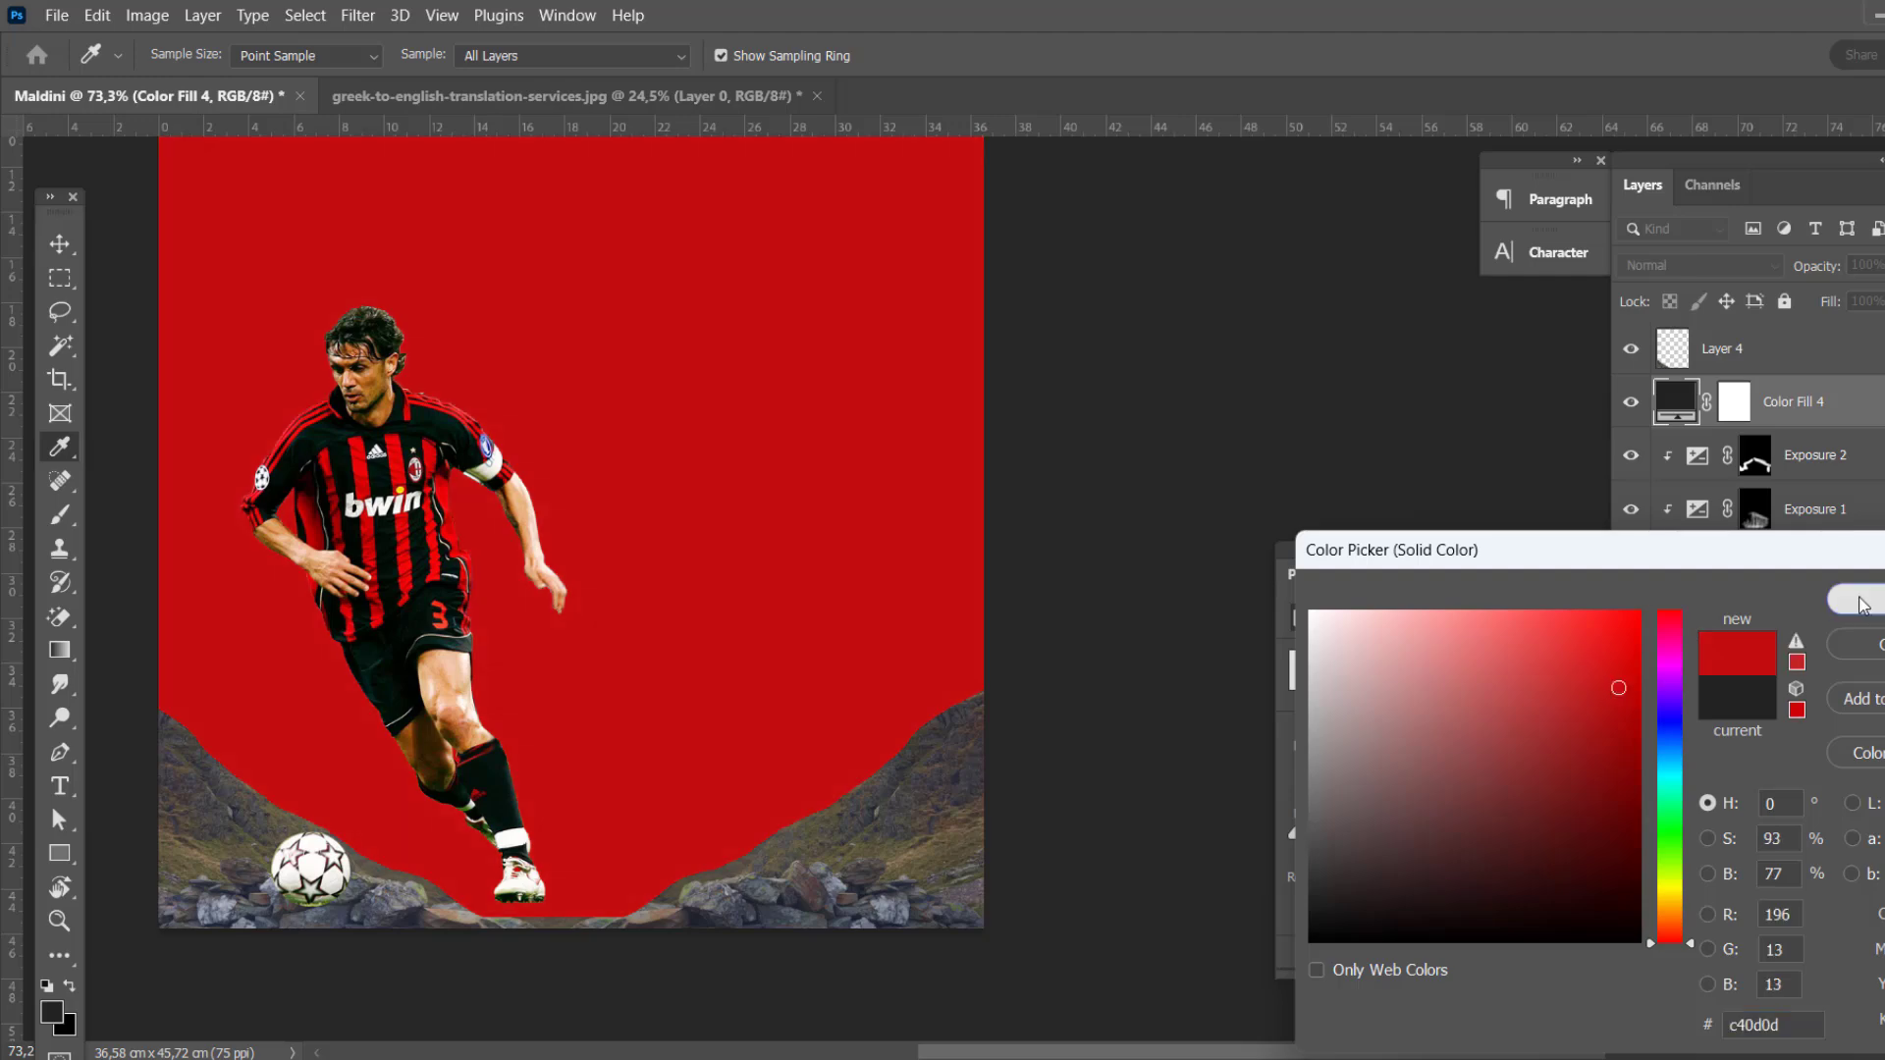
key("Return")
double_click(1875, 410)
left_click_drag(490, 387, 1455, 213)
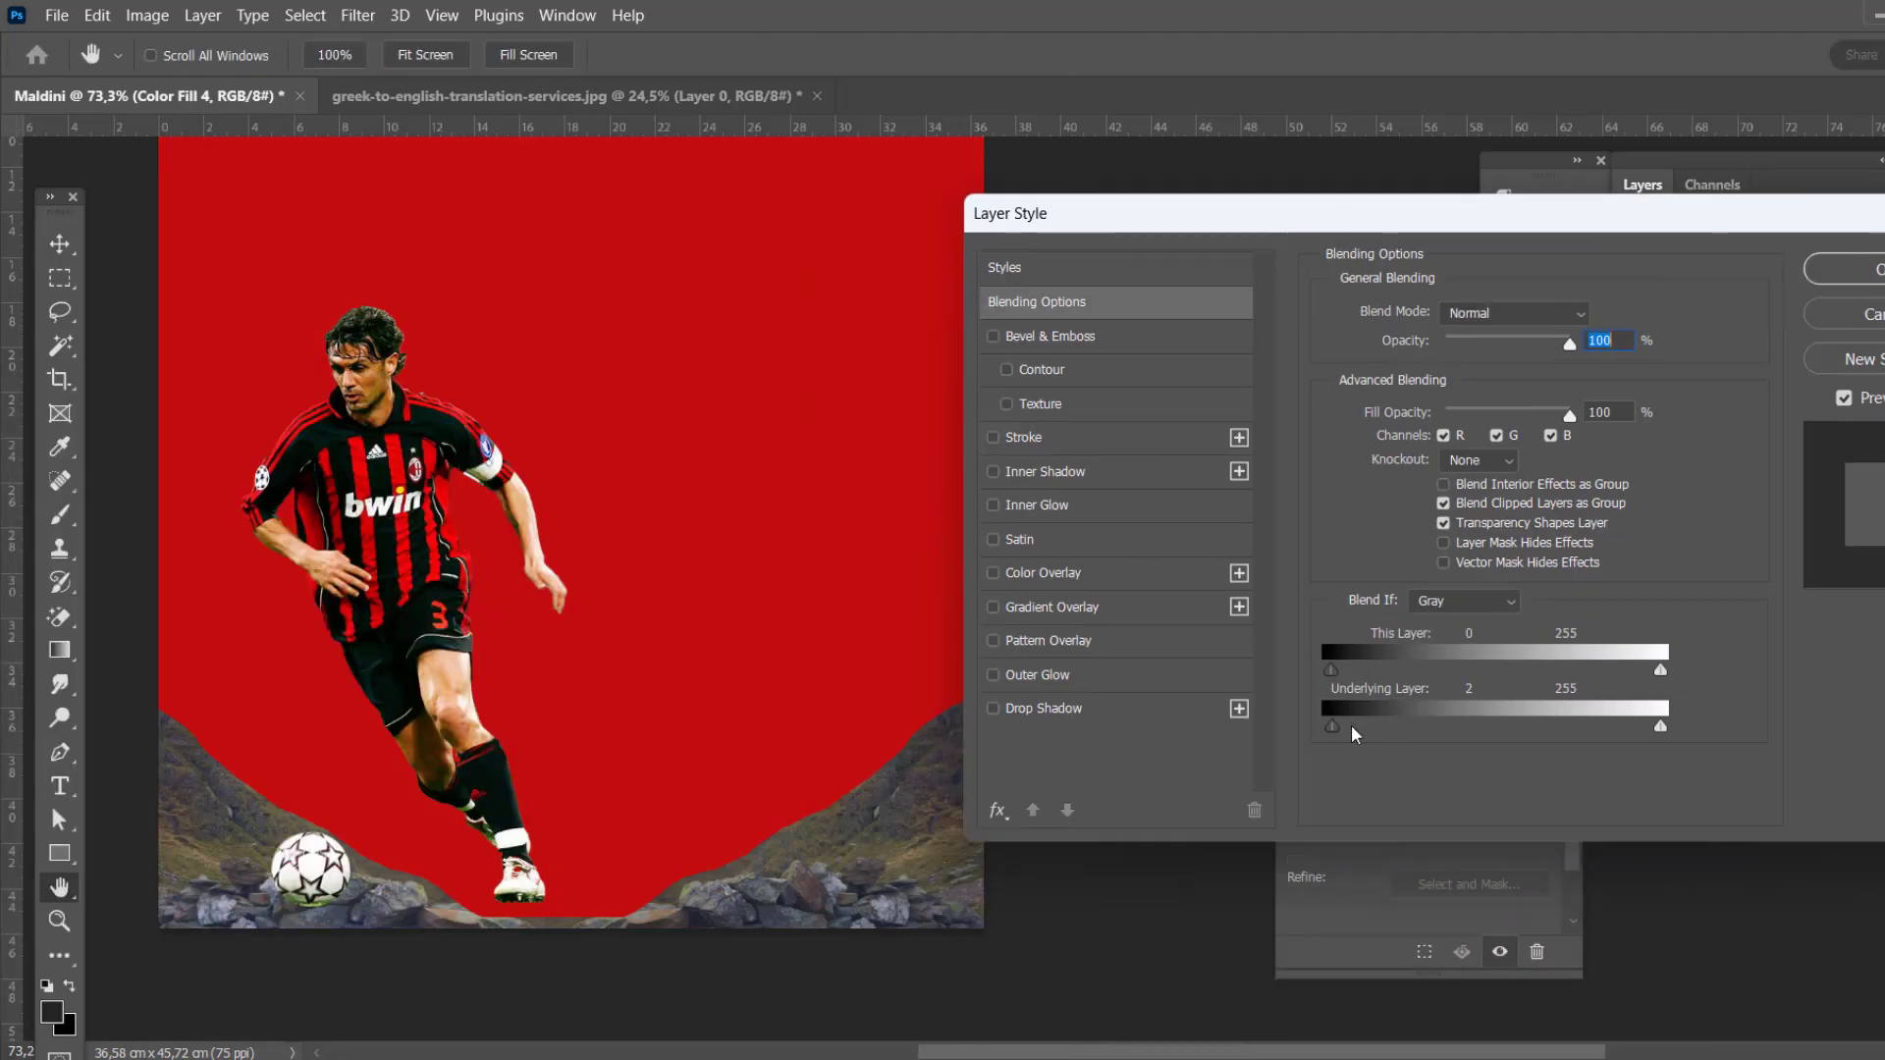
left_click_drag(1356, 727, 1463, 727)
left_click(1846, 269)
Step: Invert the Color Fill 4 mask and brush the temple's roof, columns and entablature back in at 85% opacity
left_click(1733, 401)
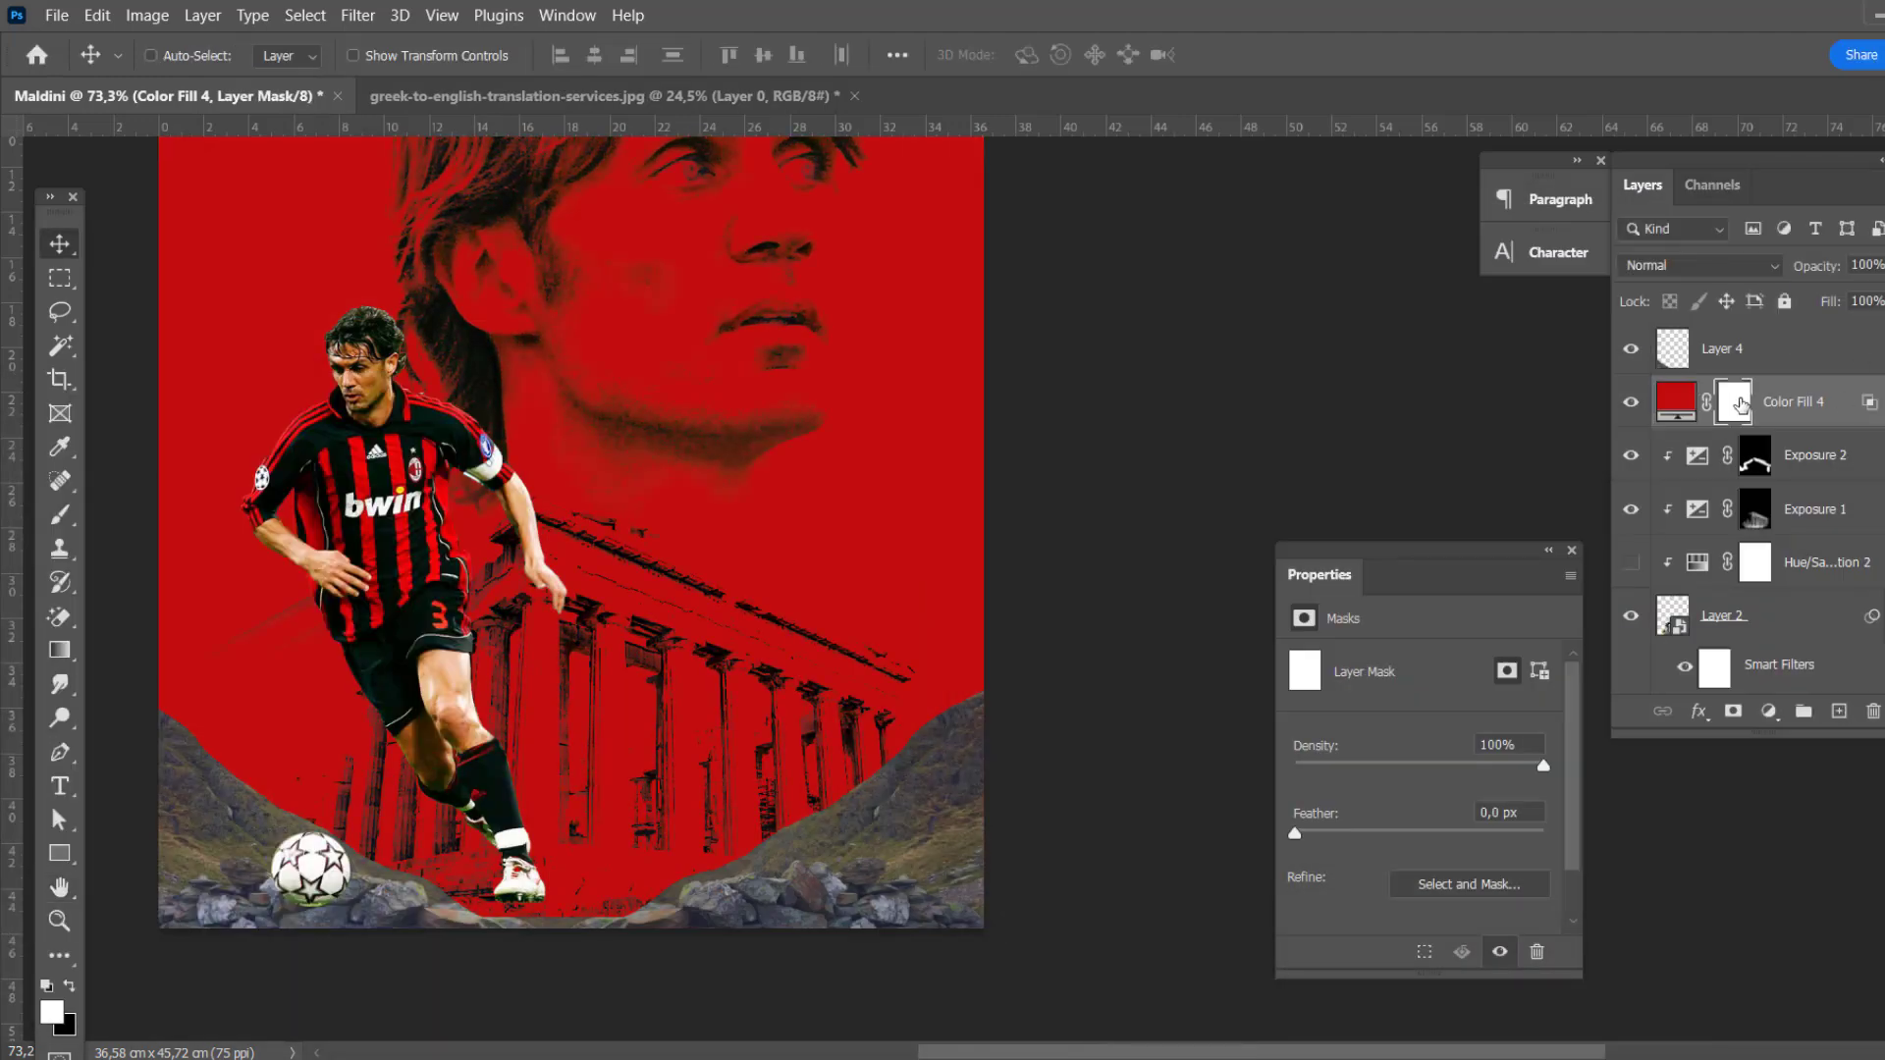
key("ctrl+i")
key("b")
key("bracketleft")
key("bracketleft")
key("bracketleft")
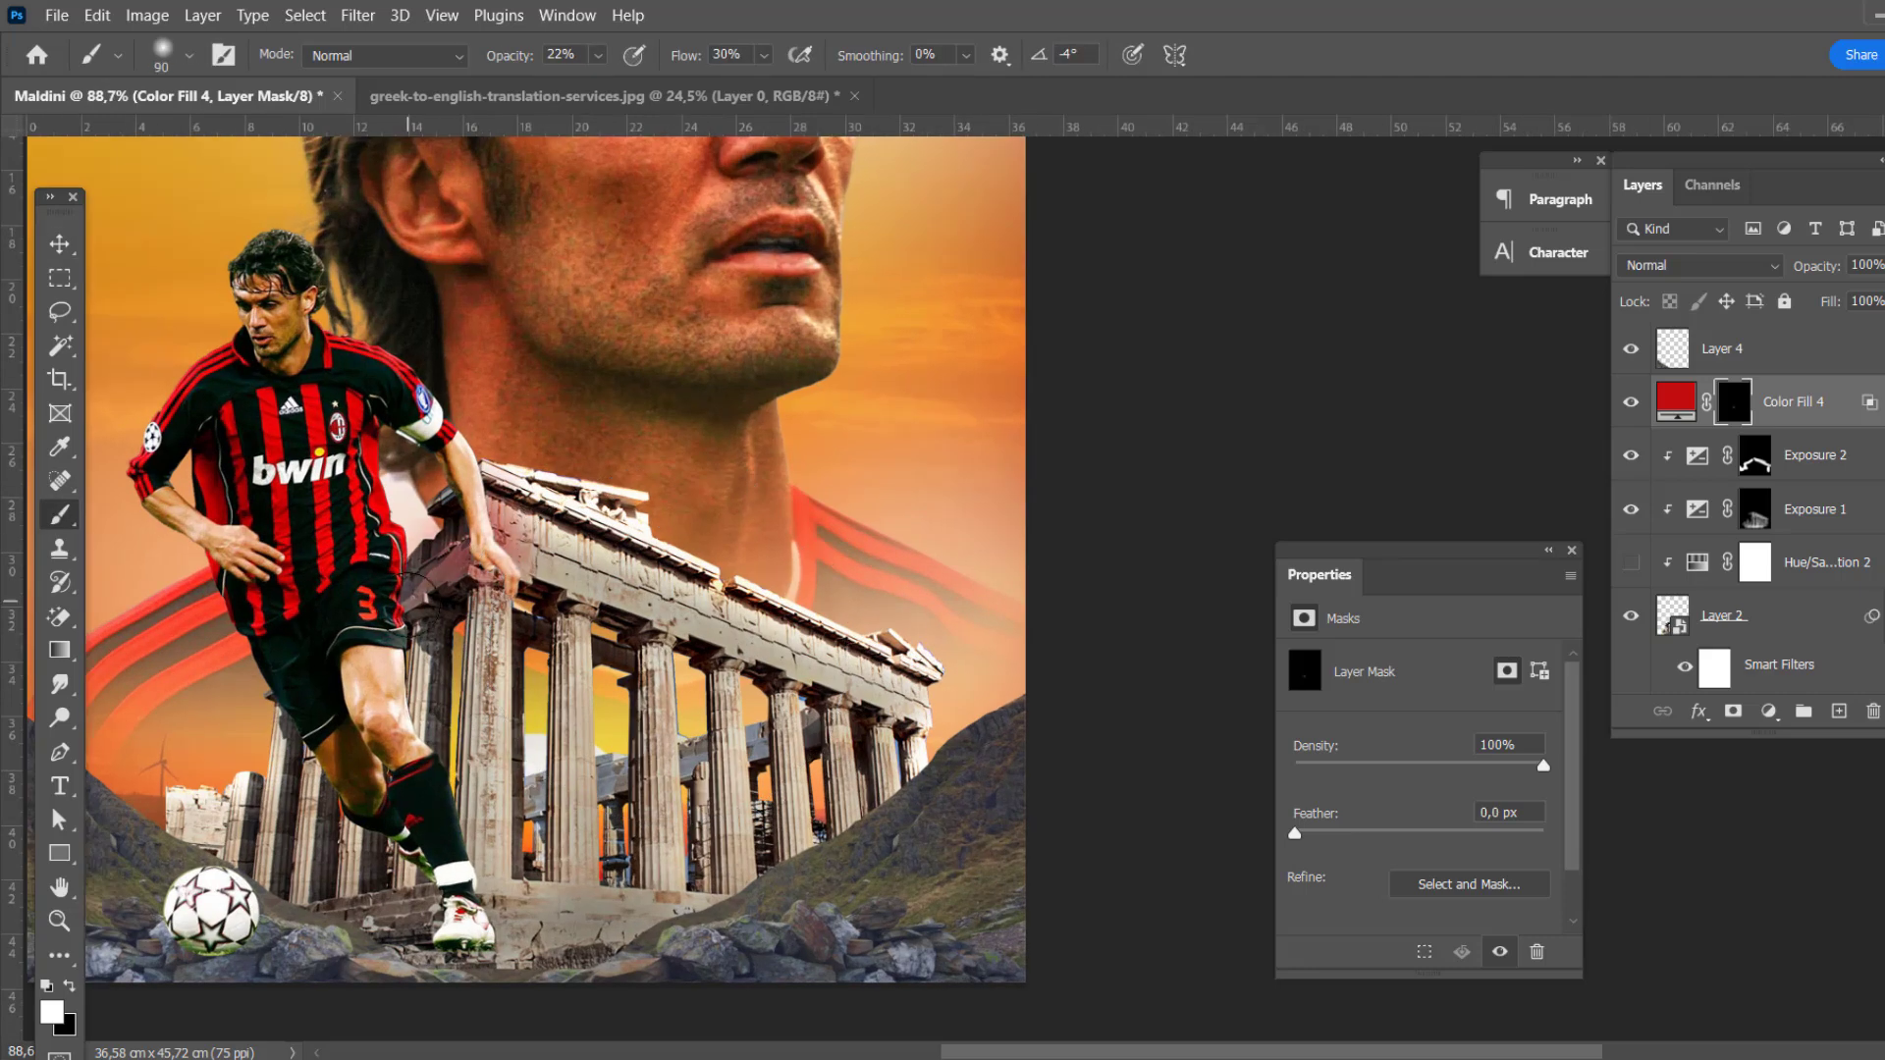
left_click_drag(409, 587, 460, 568)
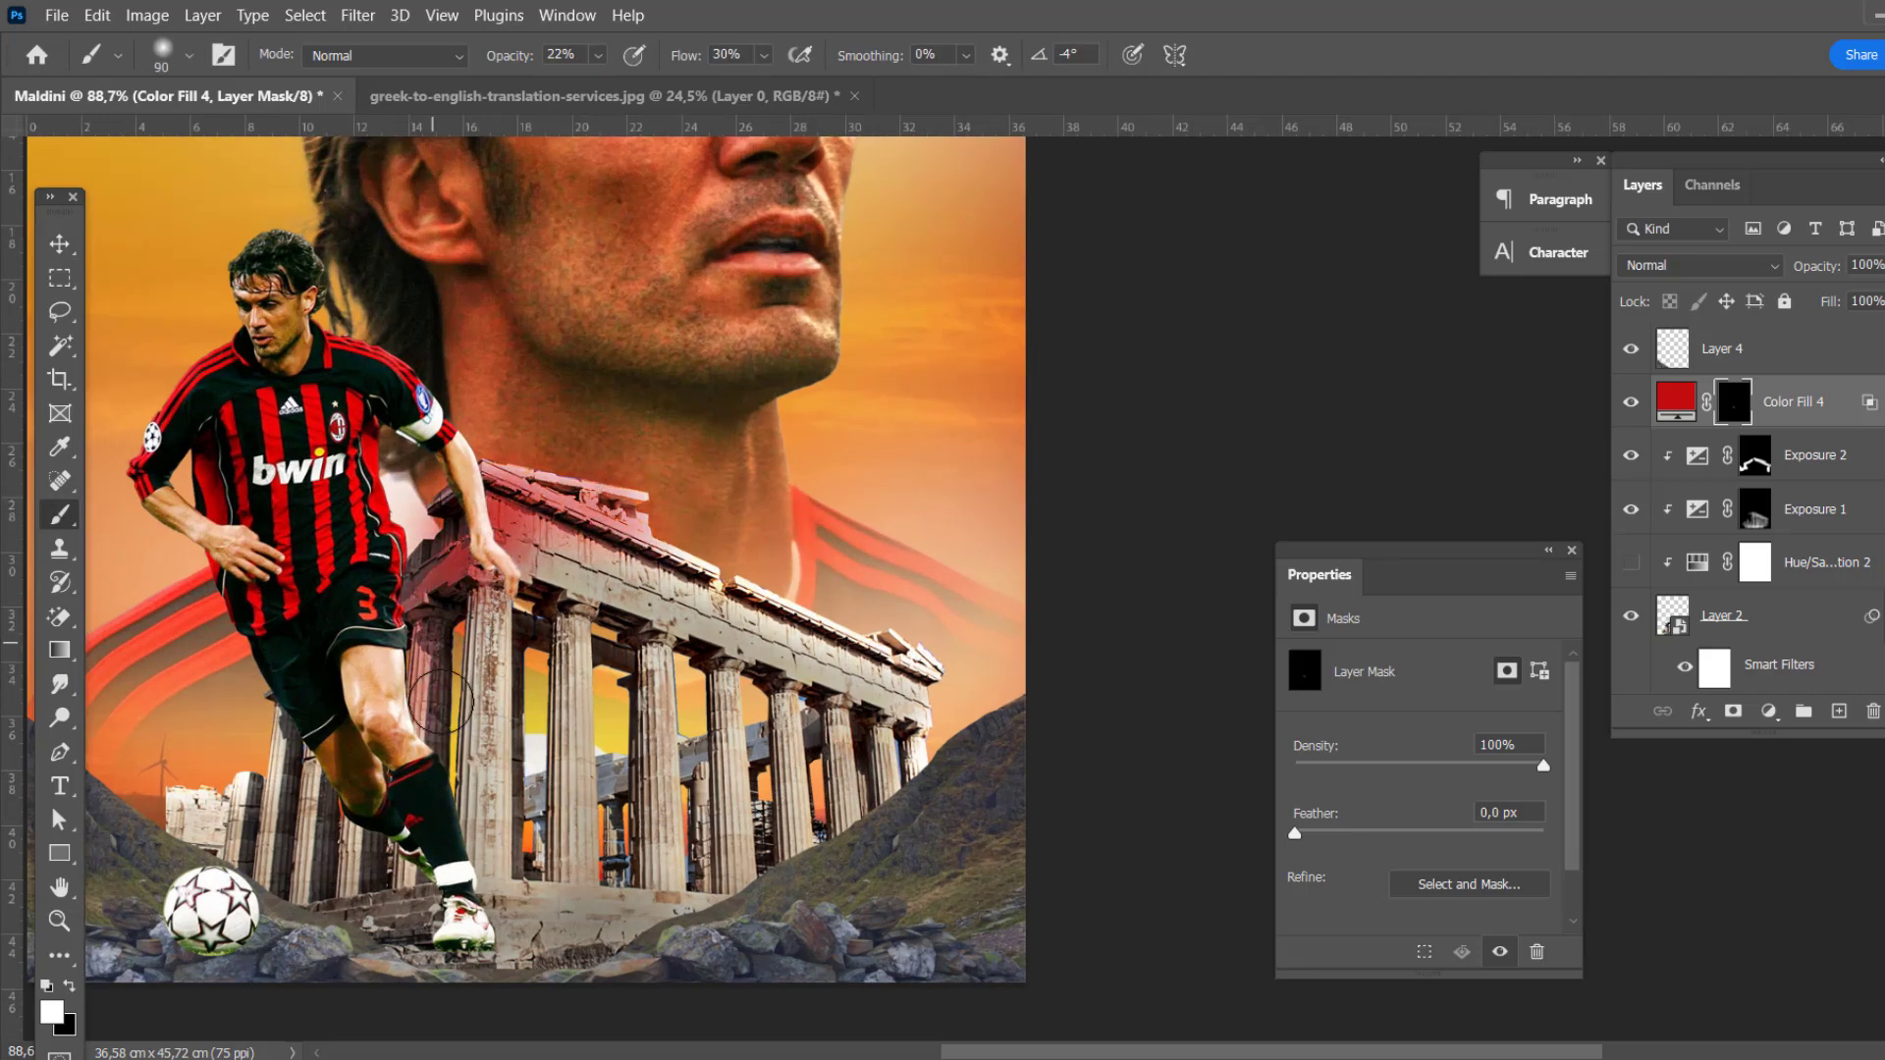
left_click_drag(442, 702, 707, 570)
key("8")
key("5")
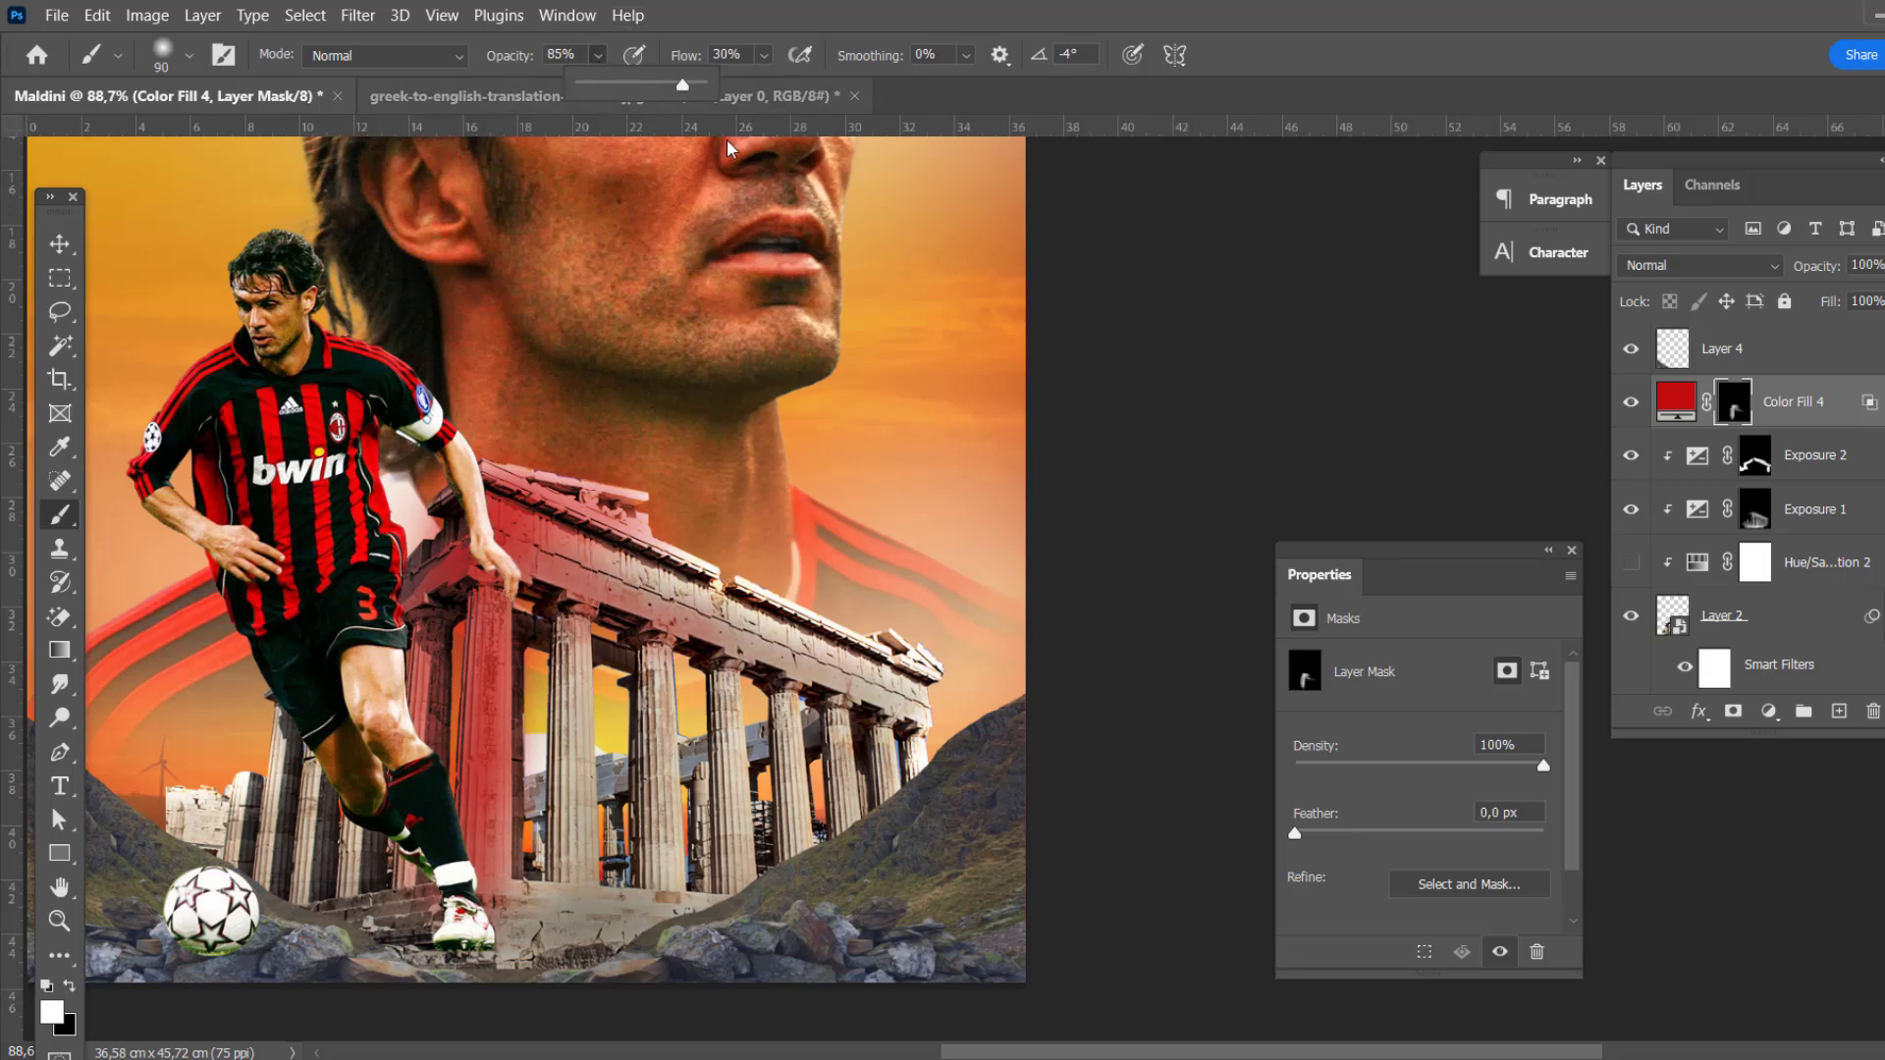
mouse_move(535, 535)
left_mouse_down()
mouse_move(888, 717)
mouse_move(667, 864)
mouse_move(471, 922)
mouse_move(586, 717)
mouse_move(677, 766)
mouse_move(737, 746)
mouse_move(357, 868)
left_mouse_up()
Step: Set Color Fill 4 to Color Dodge at 73% opacity and toggle its visibility to compare
scroll(772, 722, "down", 3)
scroll(772, 722, "up", 2)
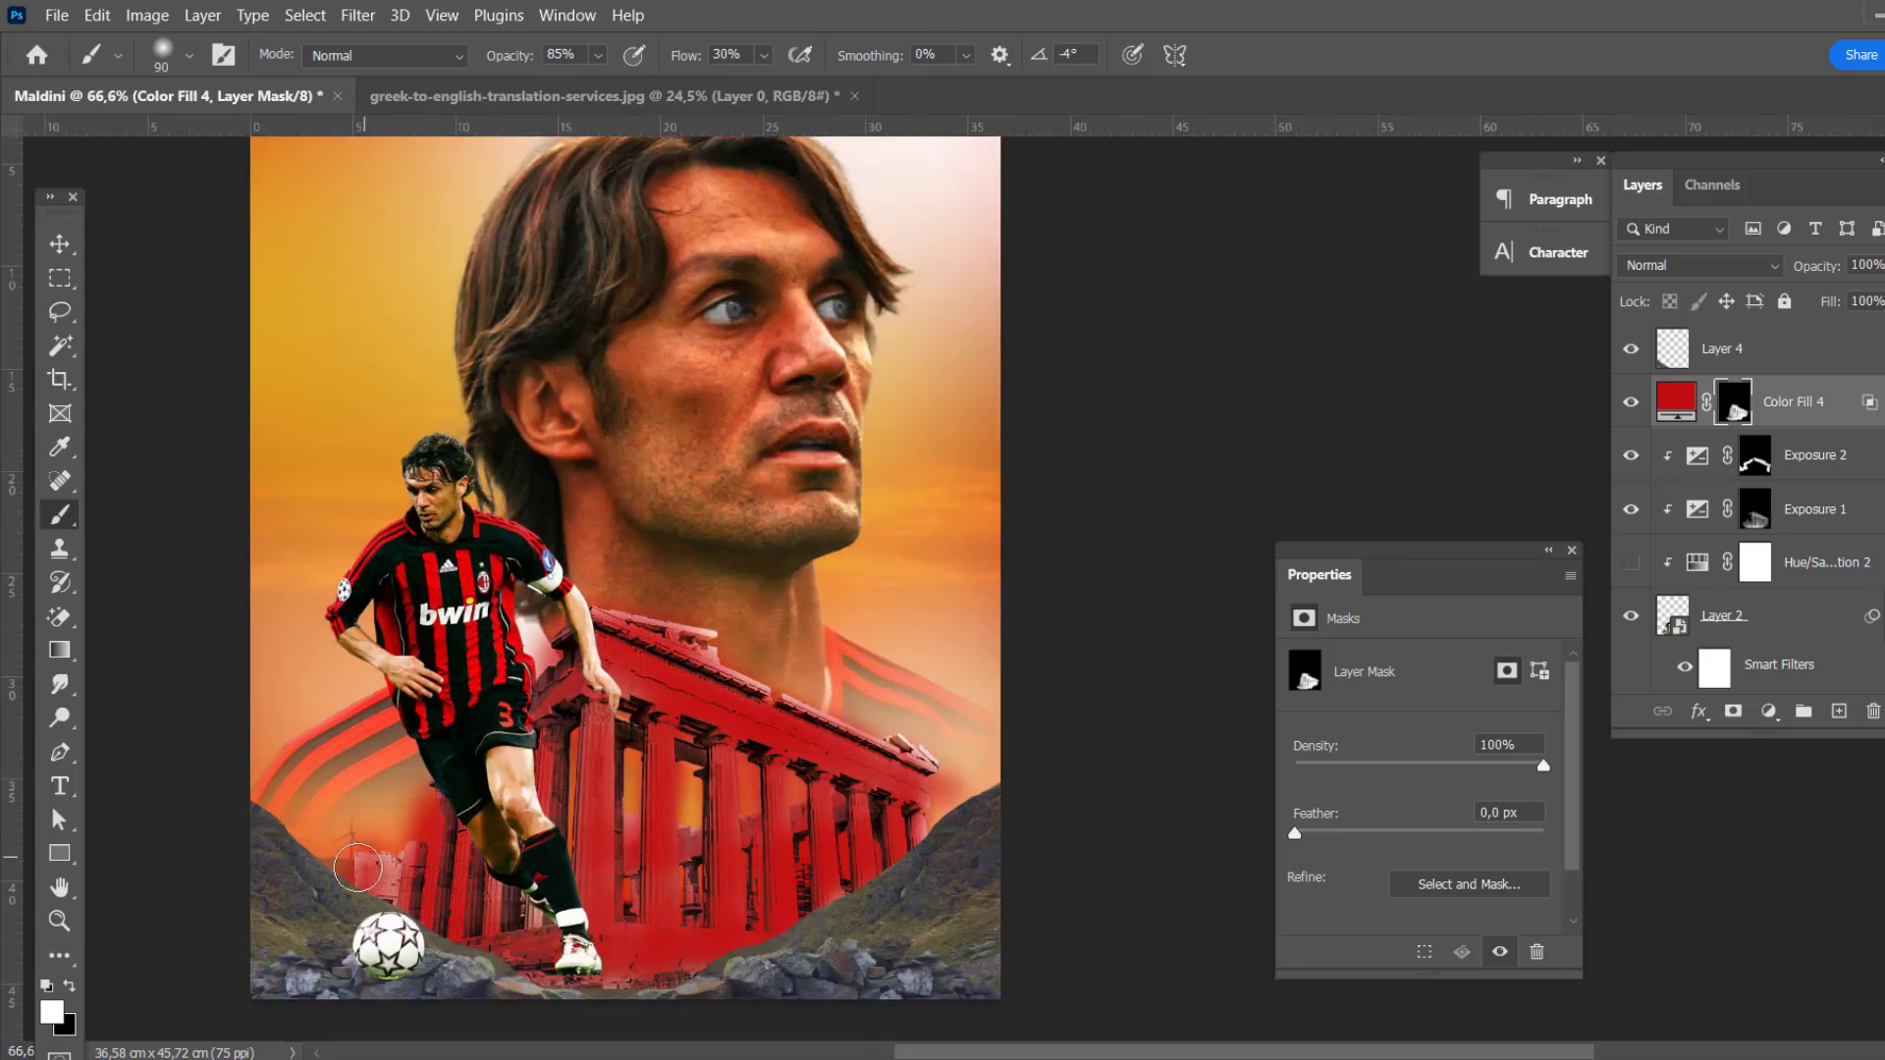
scroll(894, 864, "down", 1)
left_click(1698, 265)
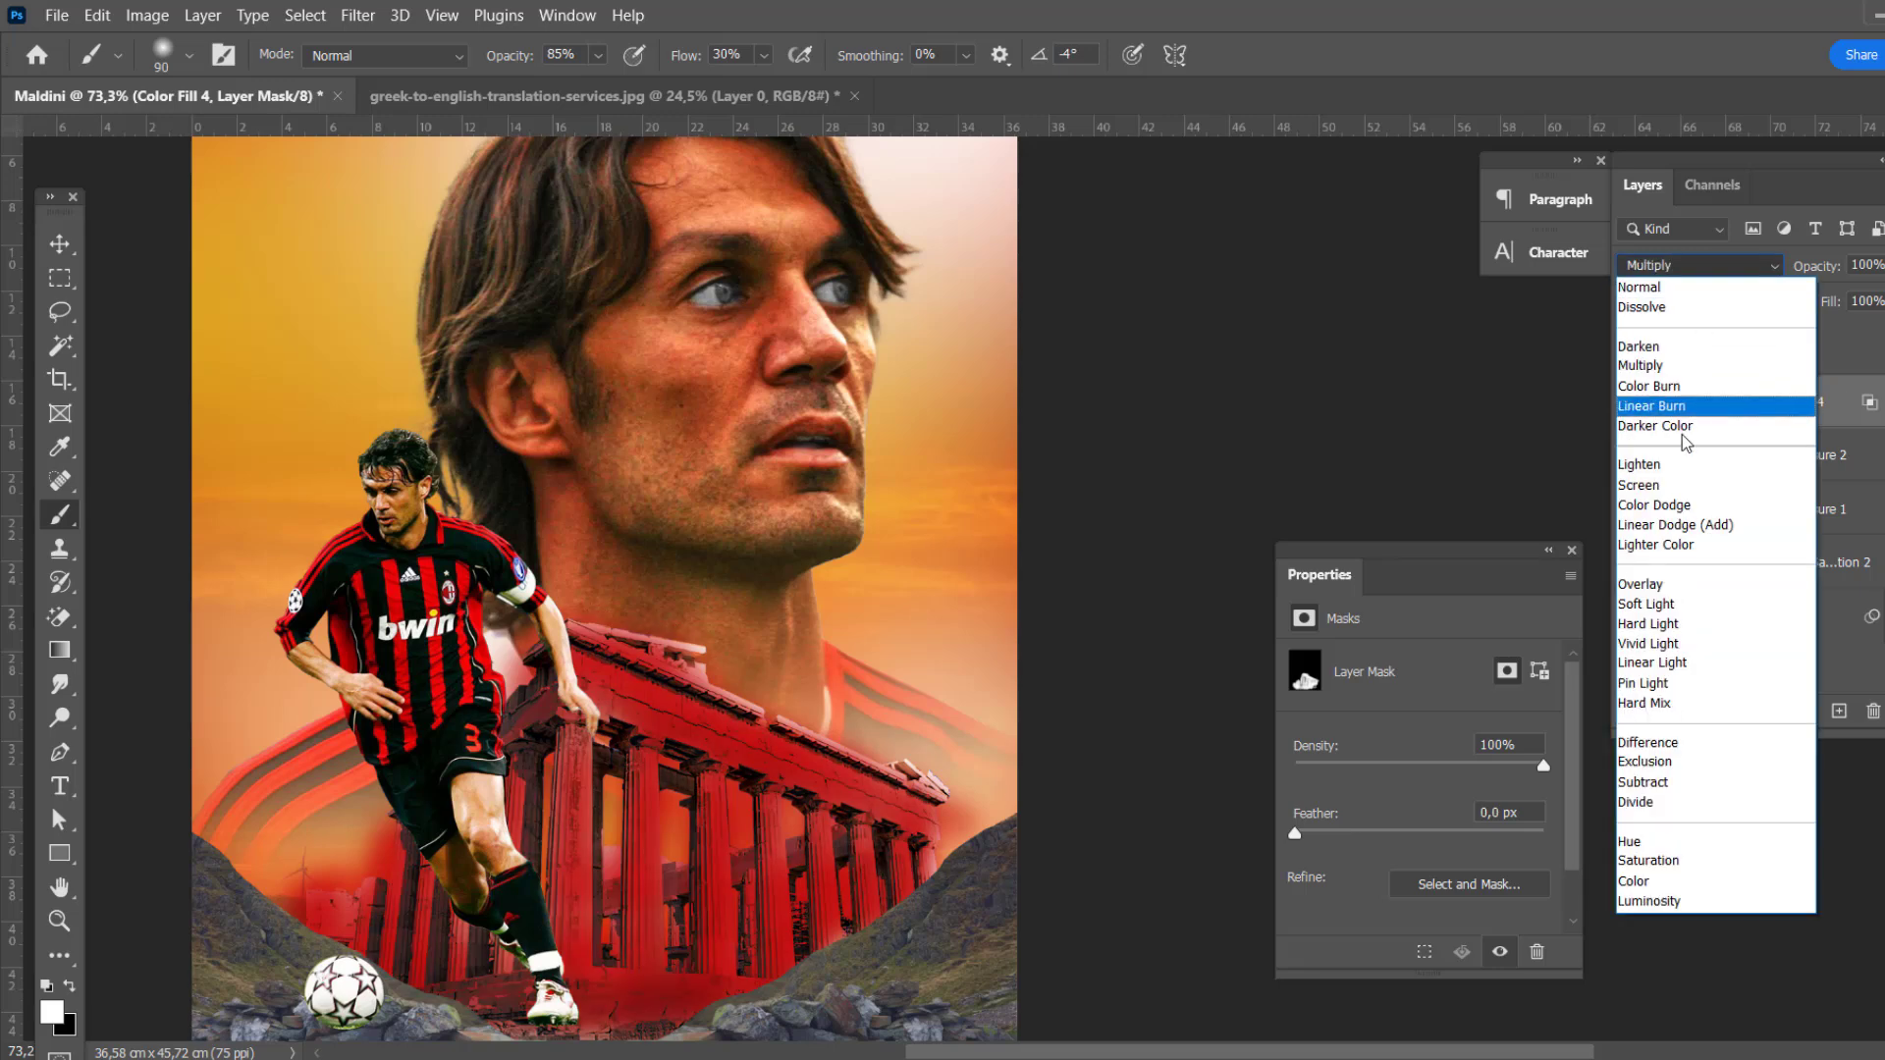
left_click(1669, 496)
left_click_drag(1828, 304, 1816, 304)
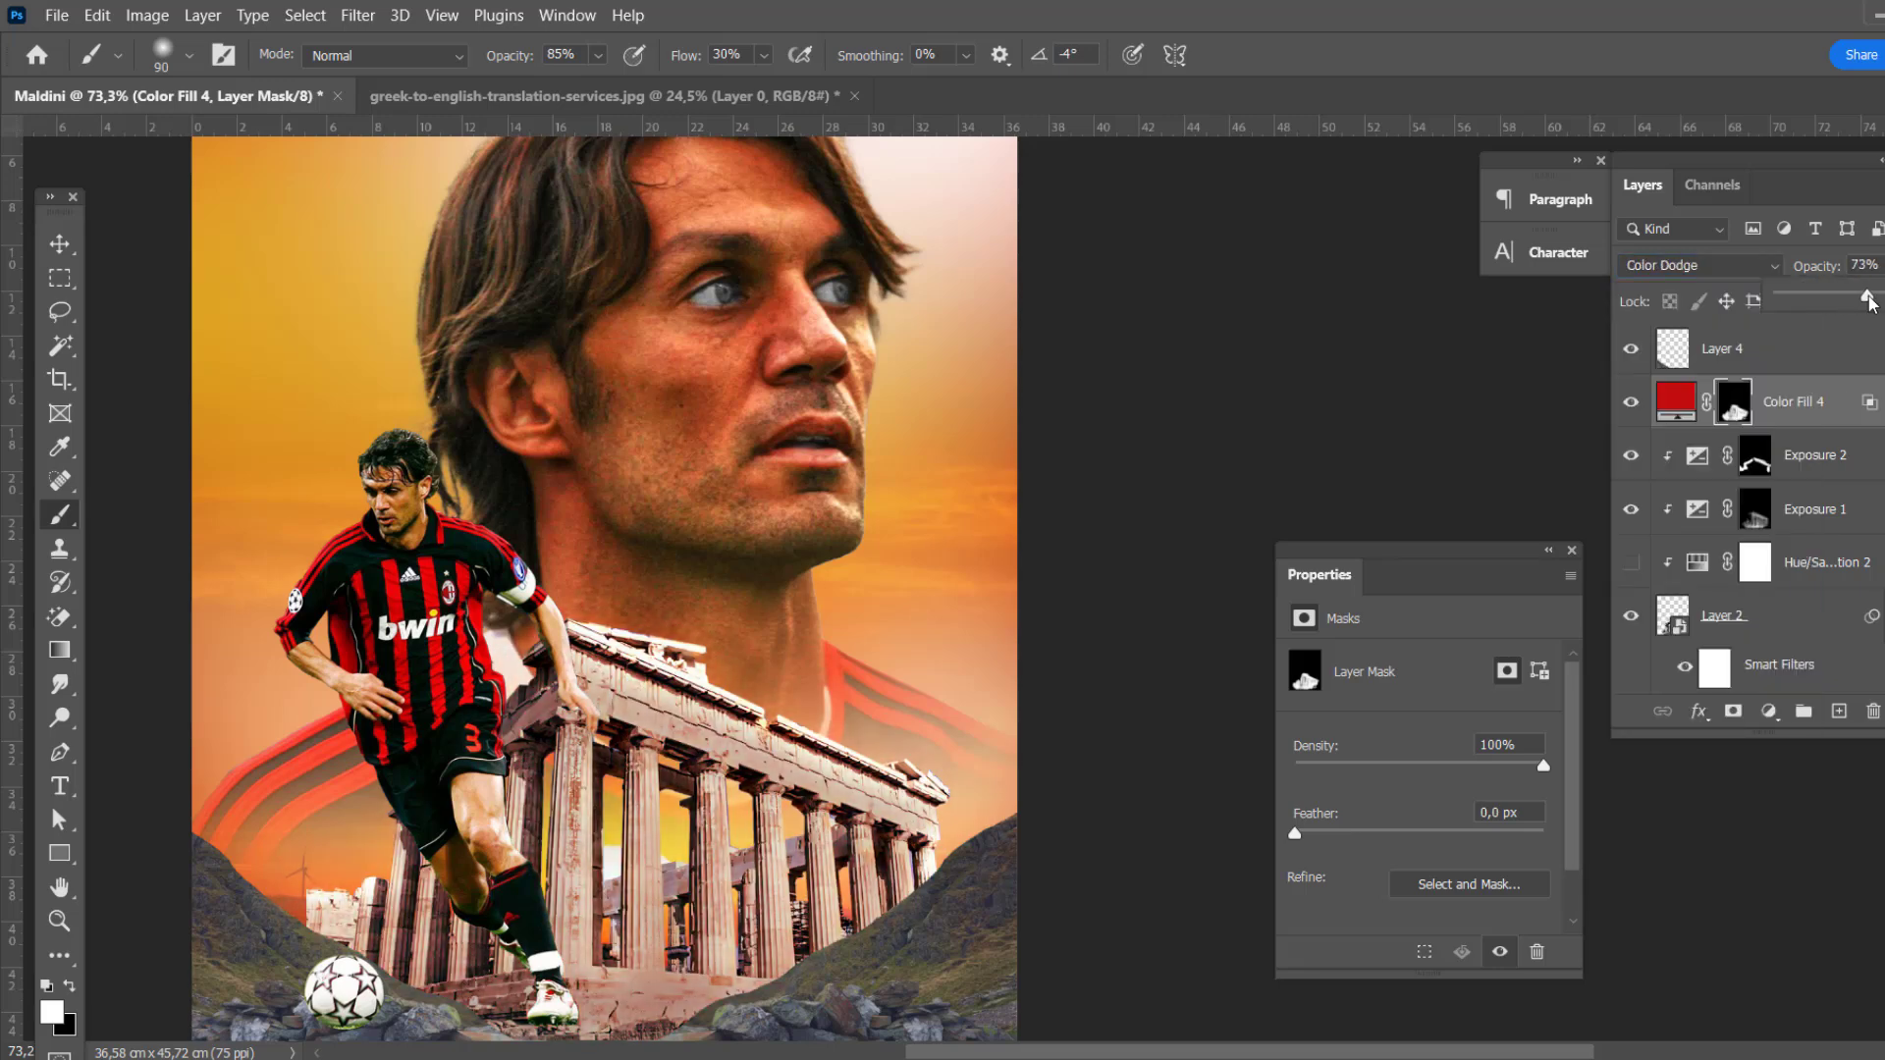
key("v")
scroll(756, 732, "up", 1)
left_click(1630, 403)
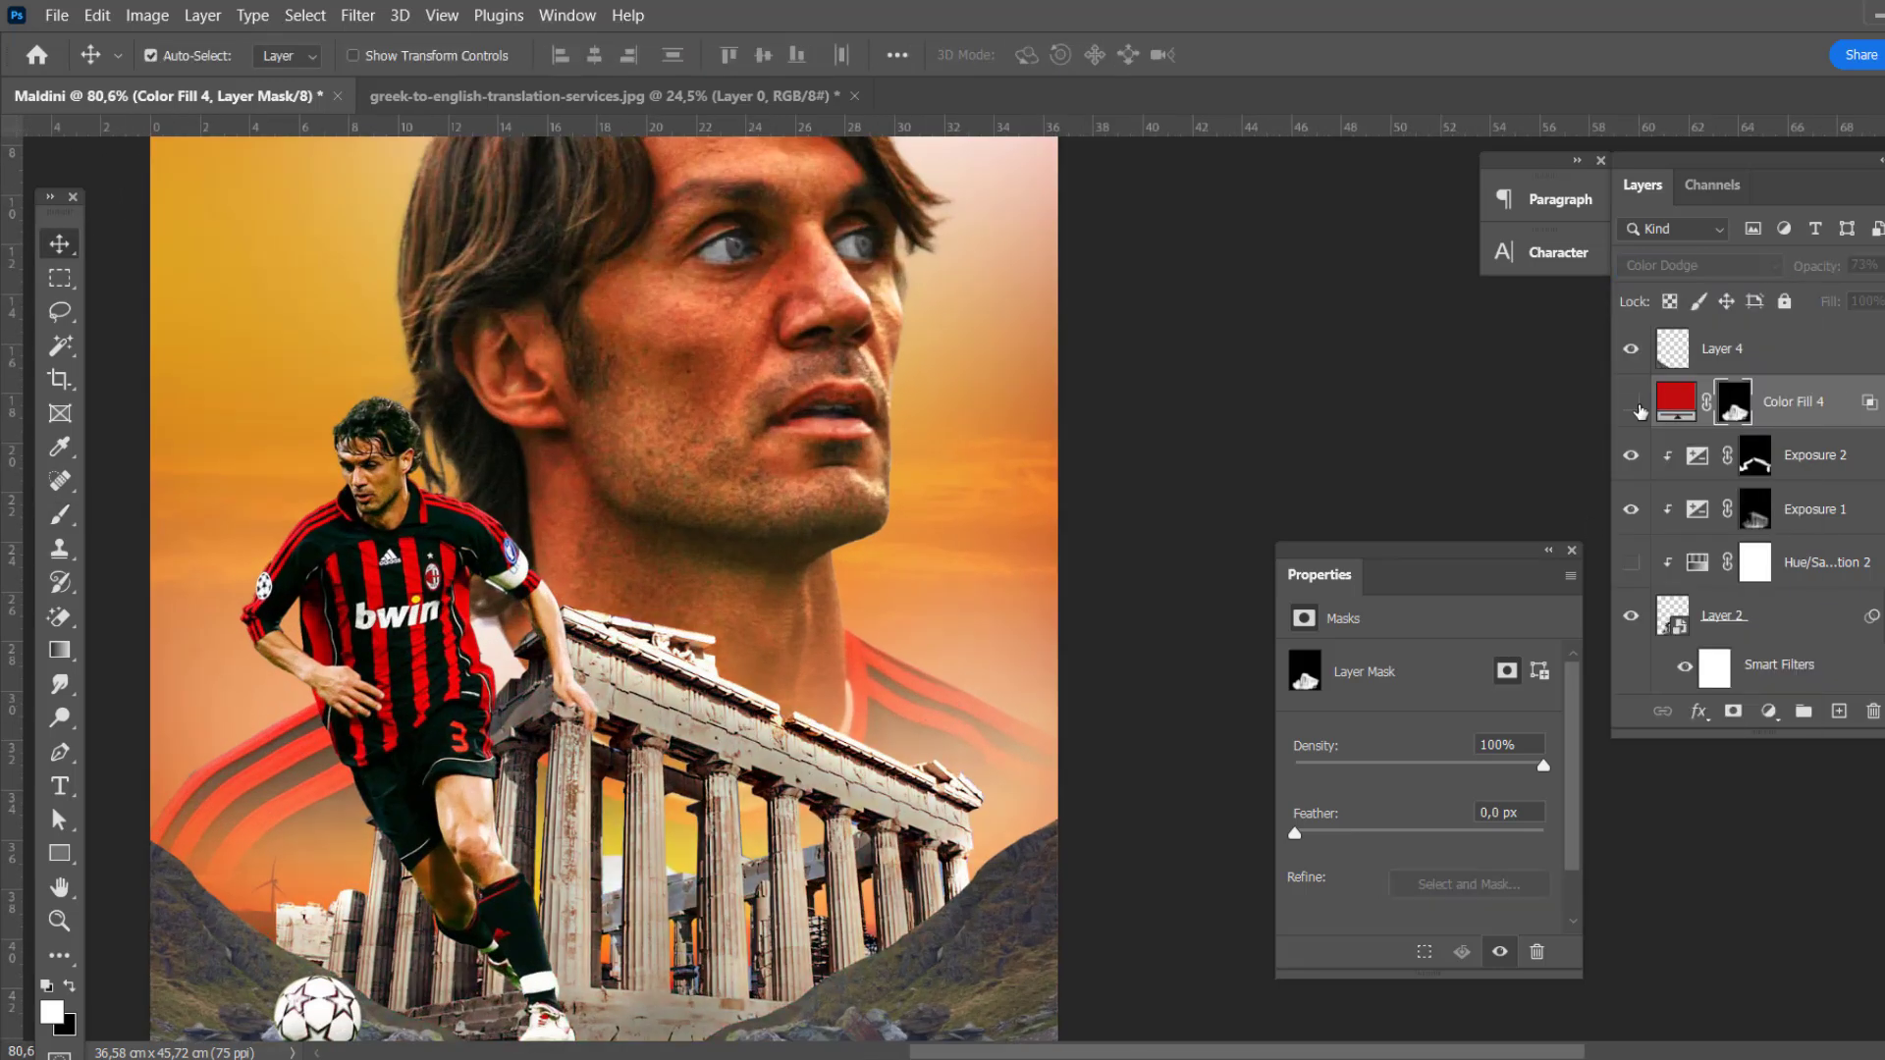
left_click(1767, 615)
Step: Select Layer 4 and duplicate it with Ctrl+J
left_click(1630, 402)
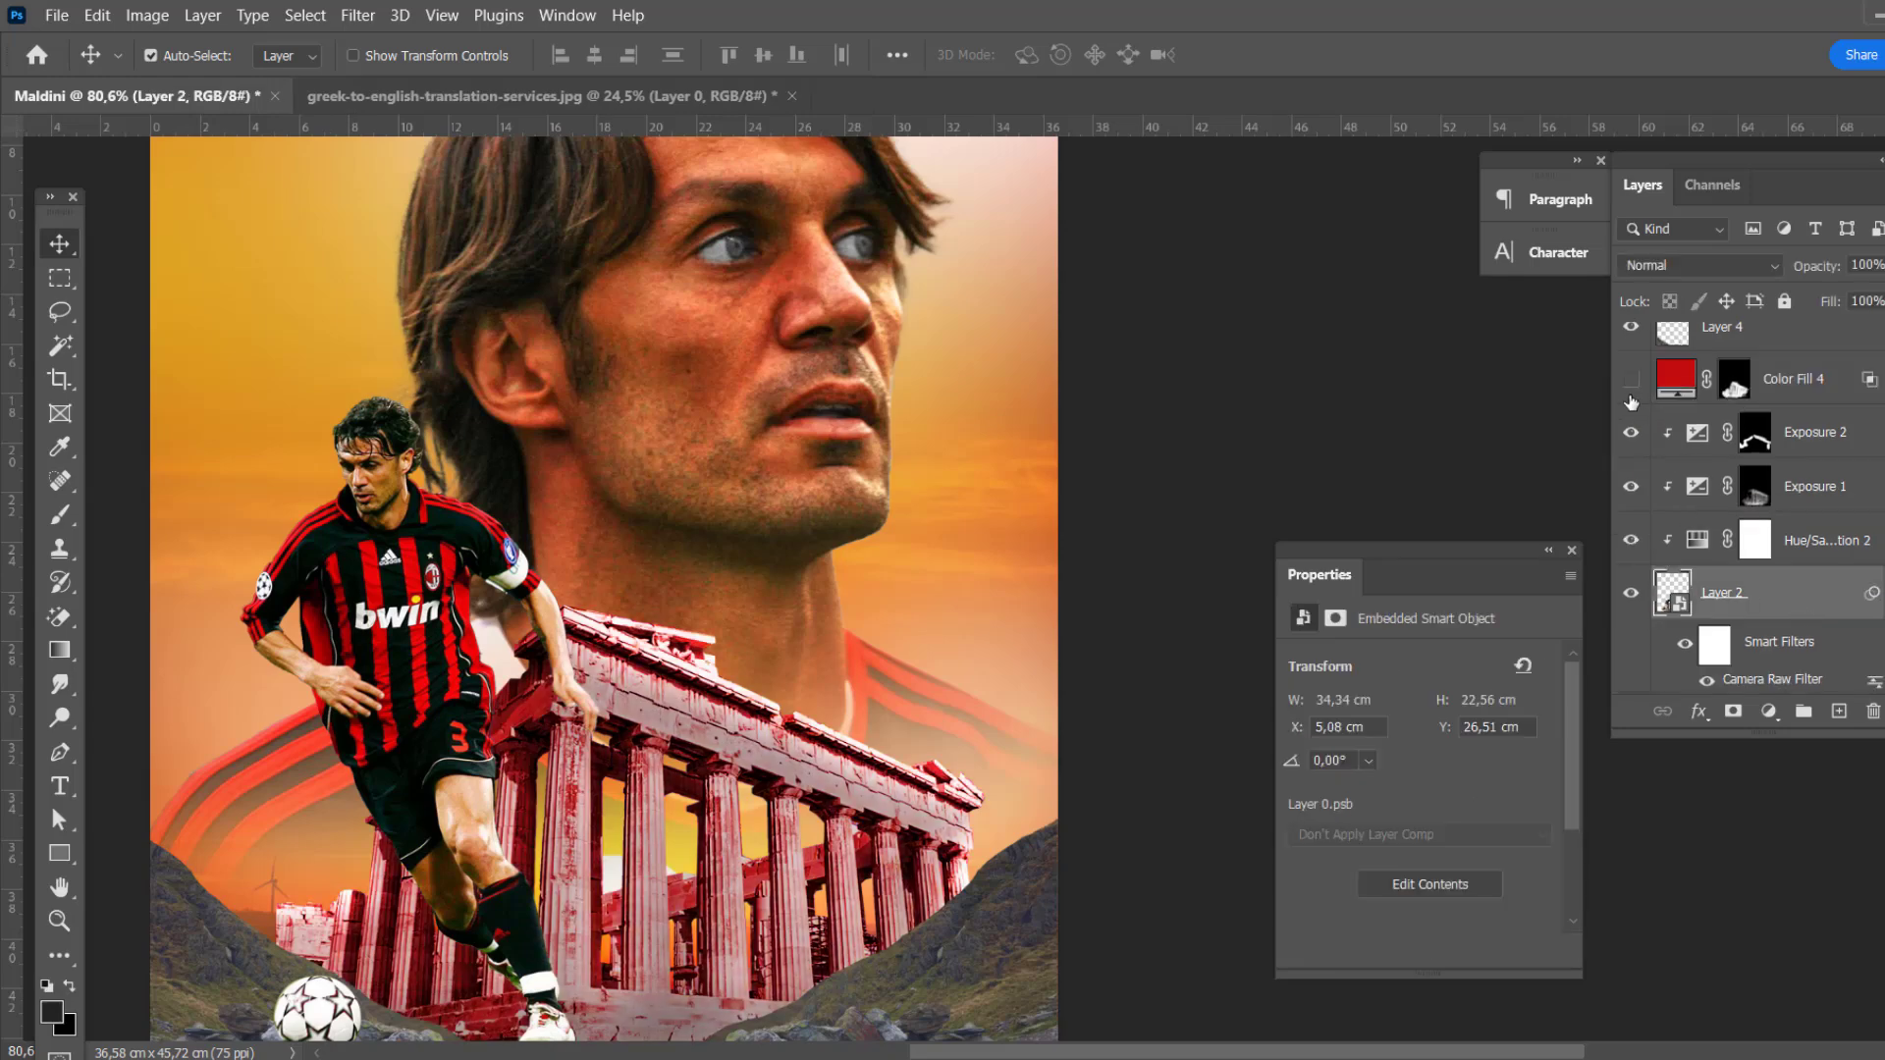
scroll(711, 739, "down", 2)
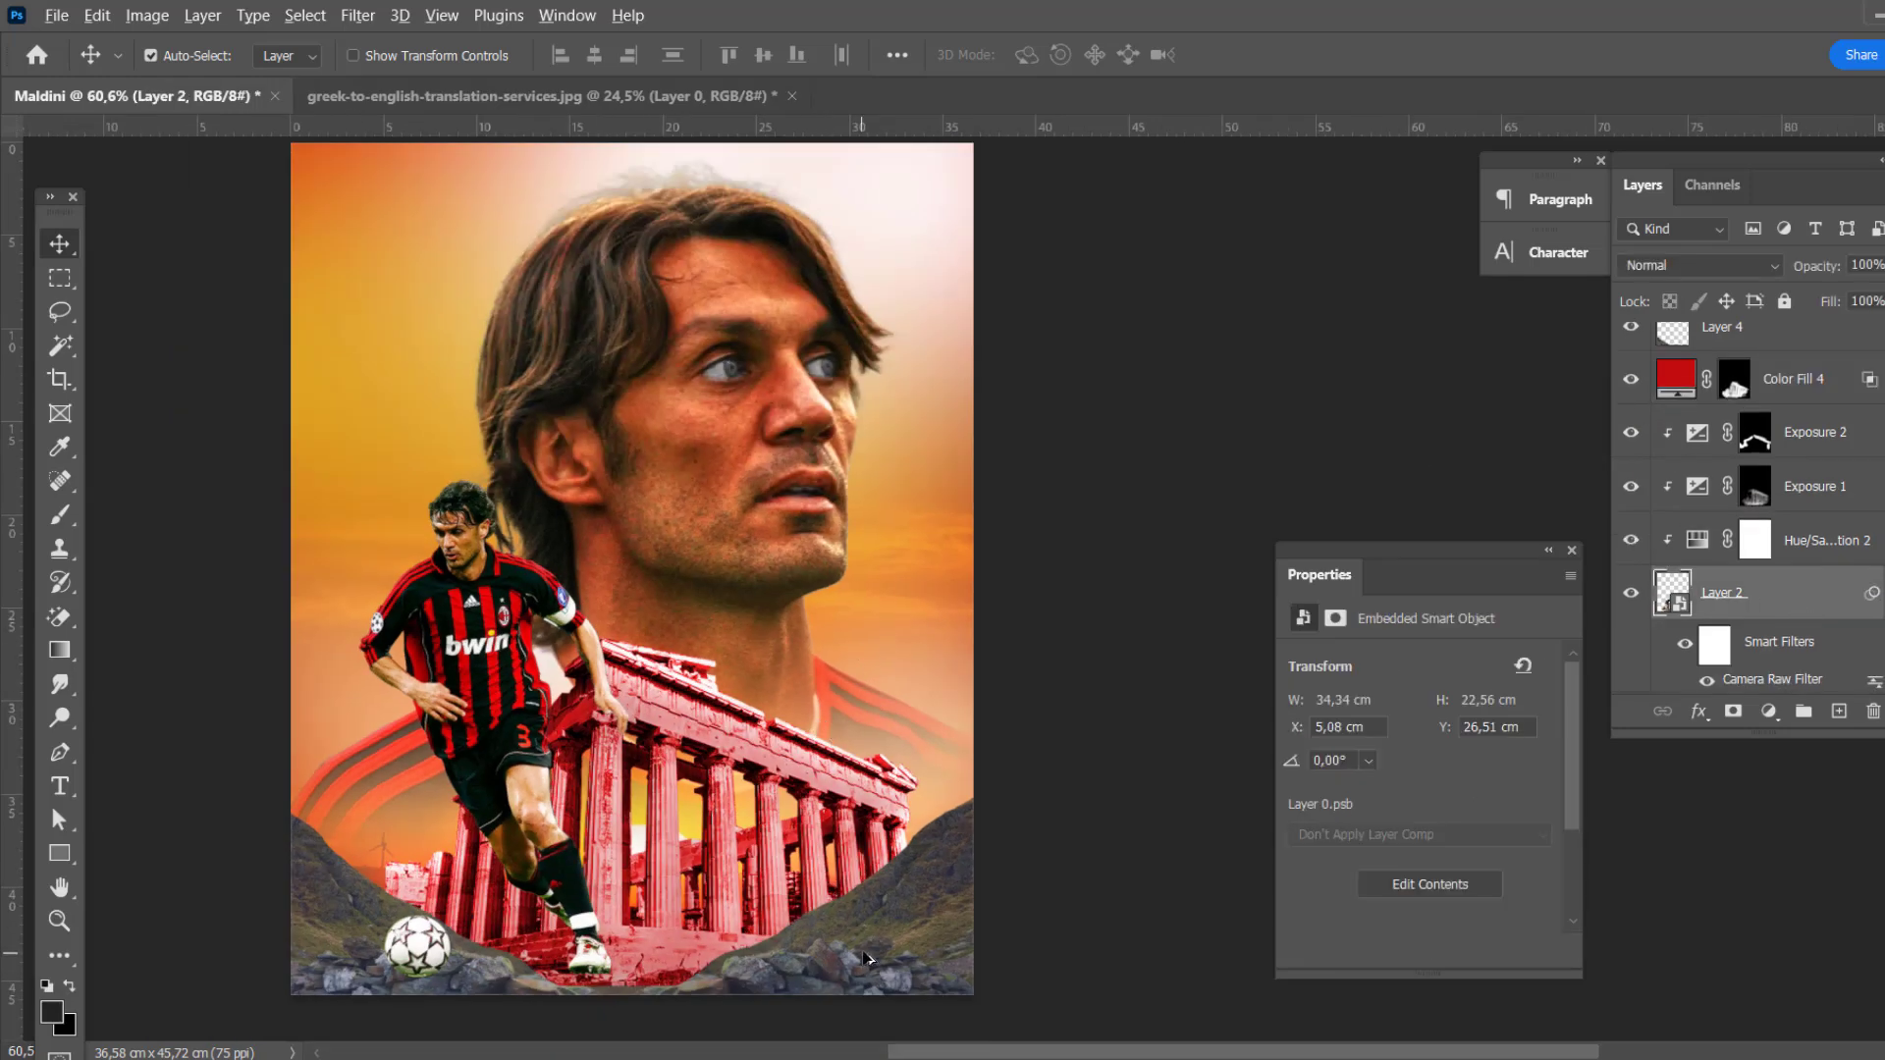
scroll(864, 958, "up", 2)
scroll(942, 874, "down", 1)
key("alt+period")
scroll(913, 854, "down", 1)
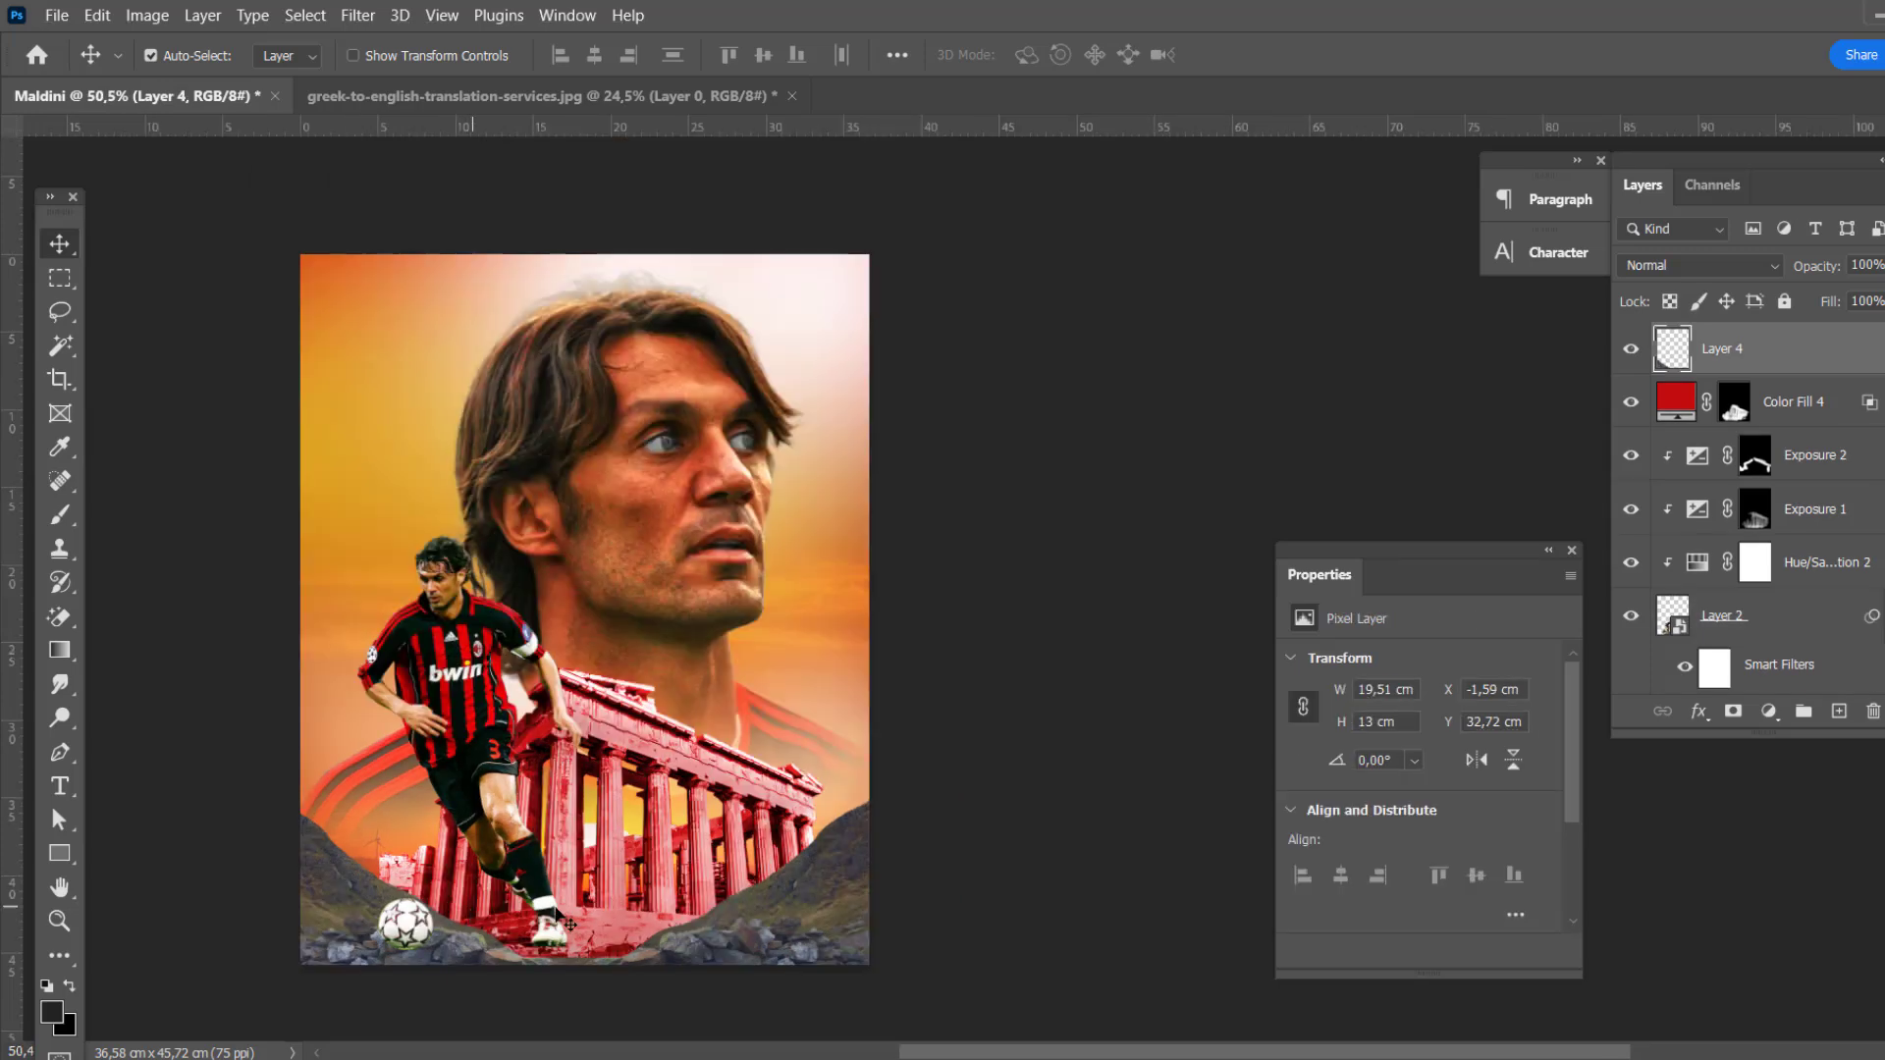
scroll(881, 834, "up", 1)
key("ctrl+j")
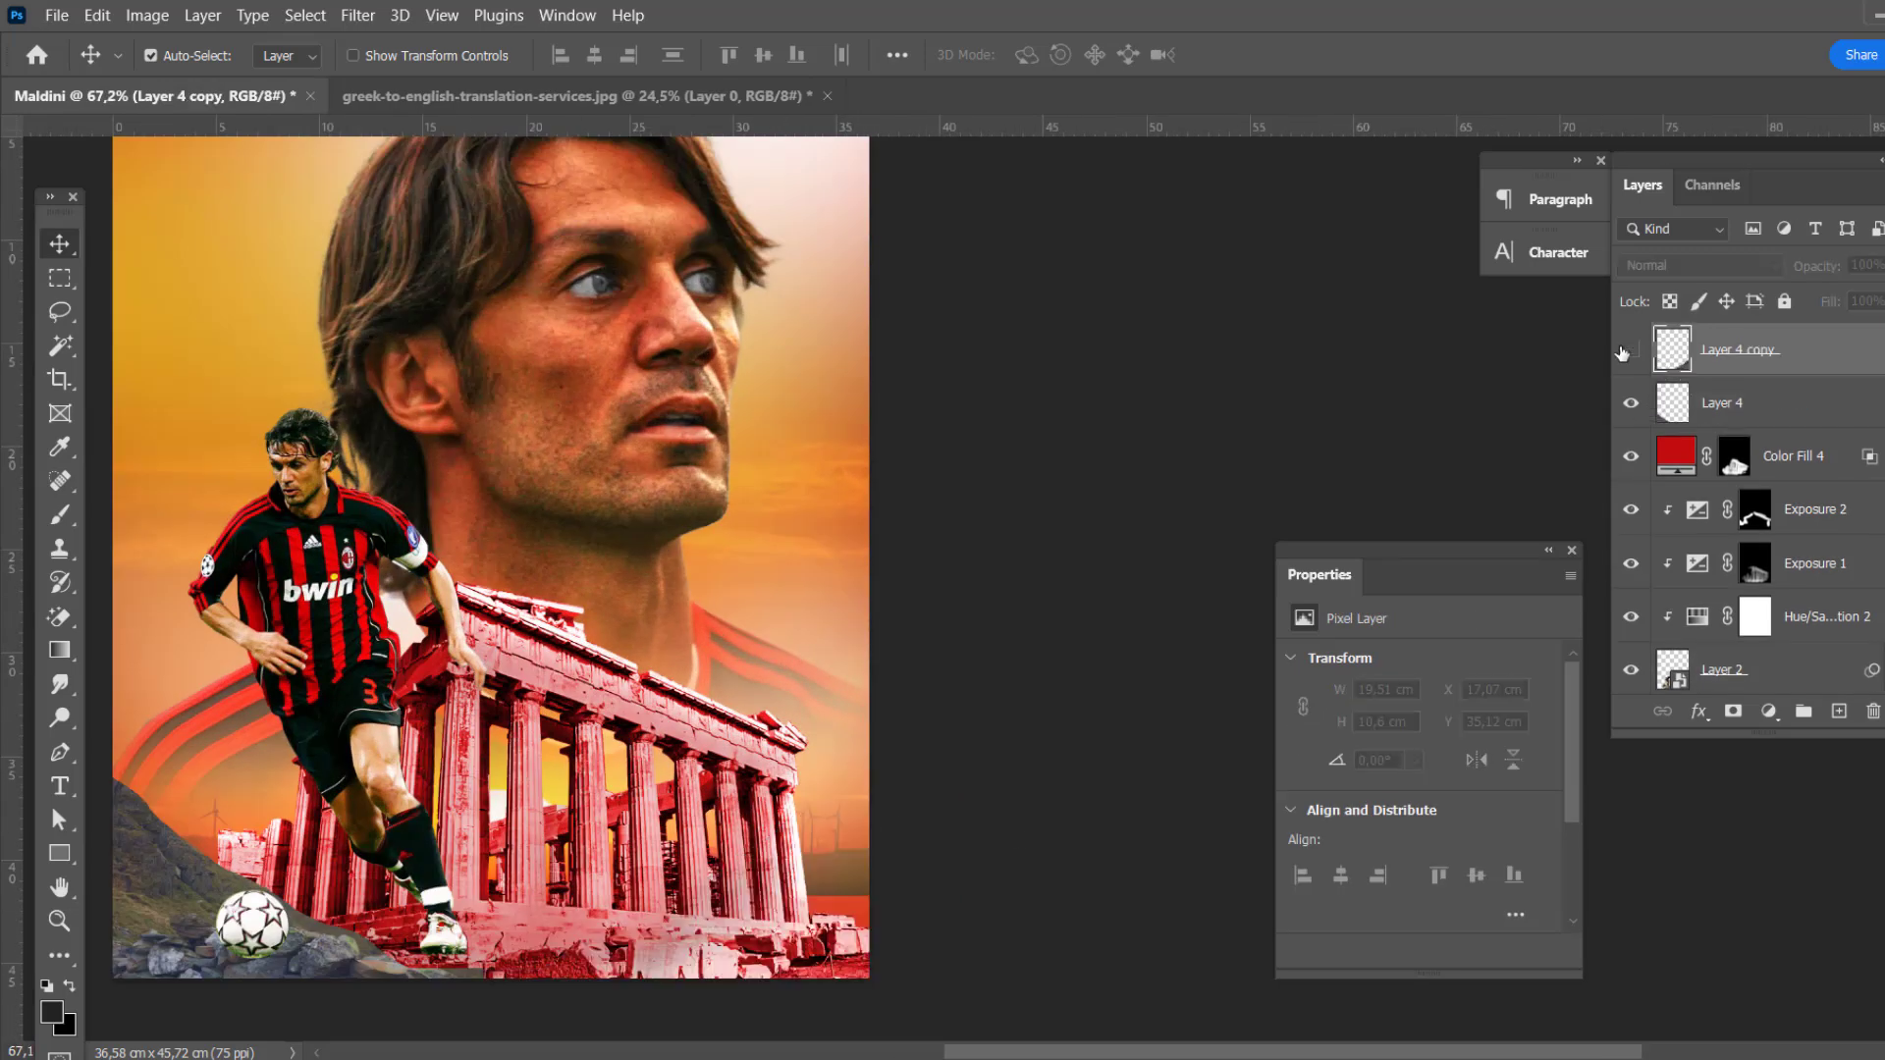
scroll(1757, 589, "up", 2)
Step: Add an Exposure 4 adjustment at -2,69 clipped to Layer 4, with its mask inverted to black
left_click(1768, 710)
left_click(1725, 409)
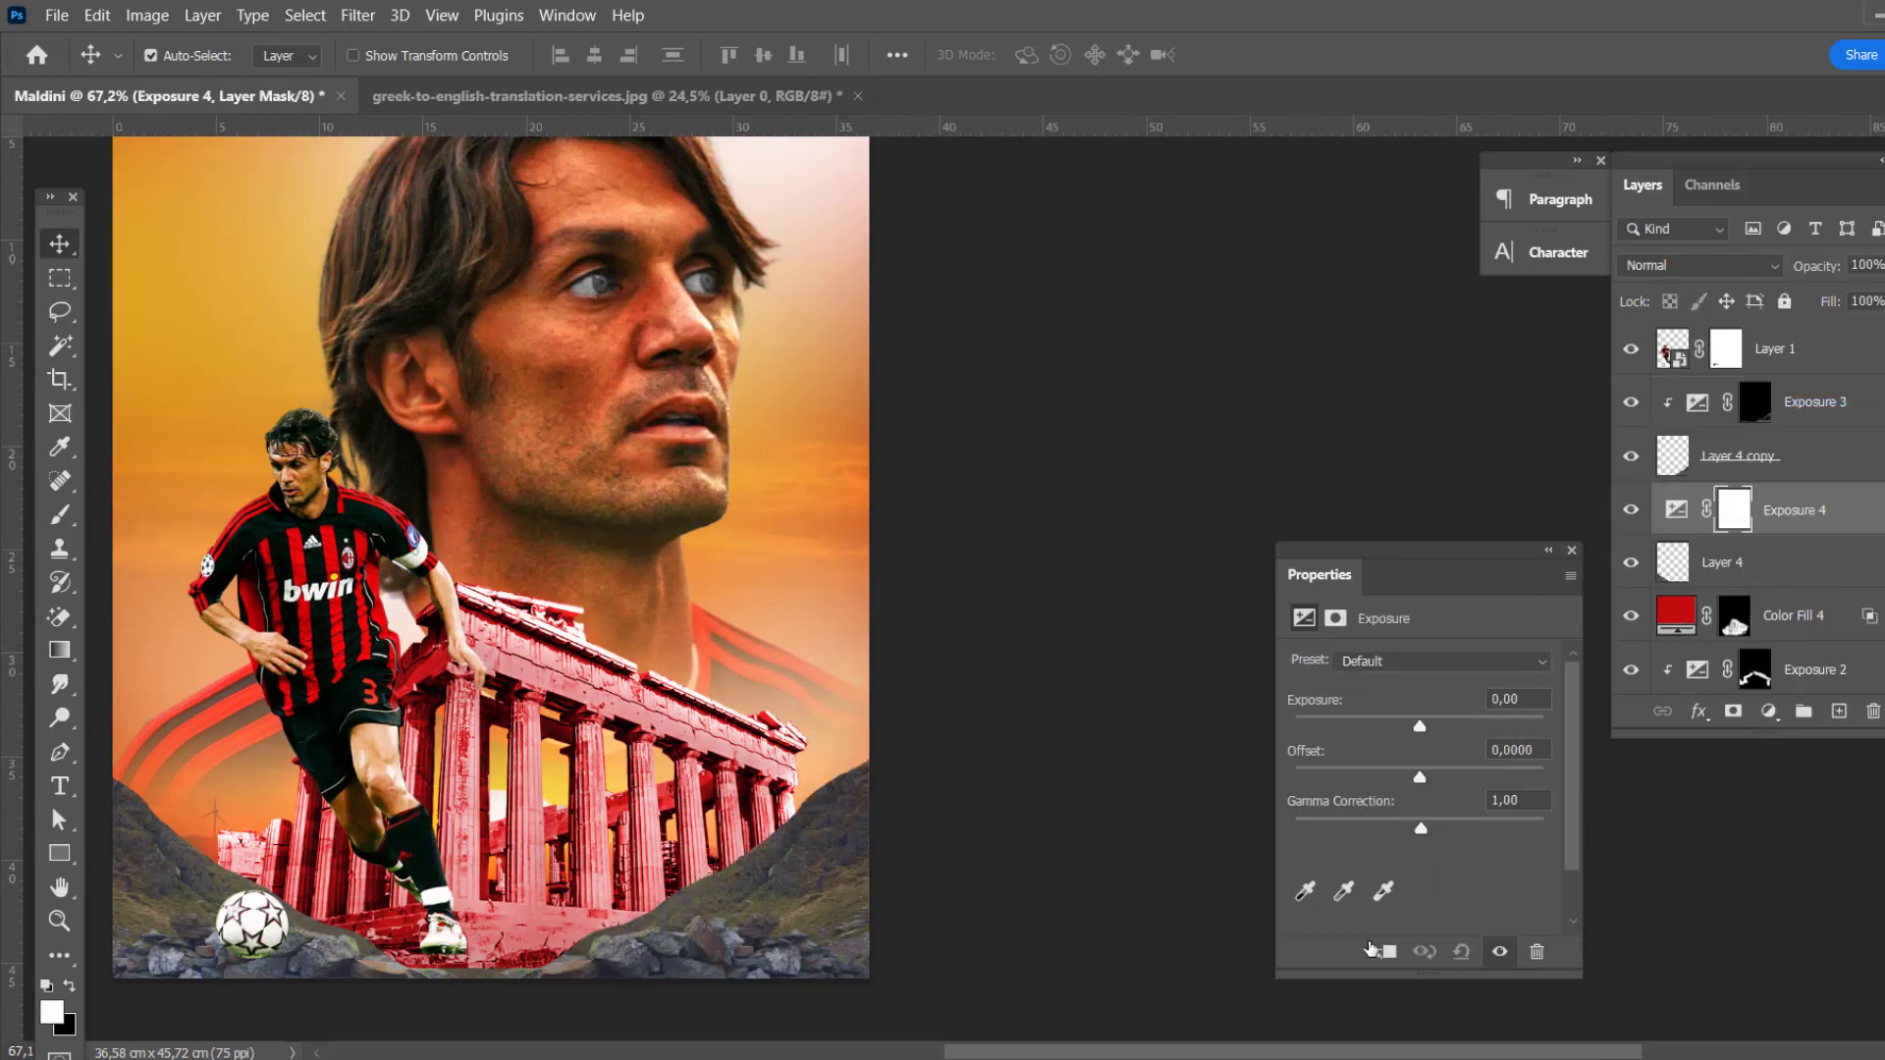
key("ctrl+alt+g")
left_click_drag(1420, 726, 1368, 725)
left_click(1754, 509)
key("ctrl+i")
key("b")
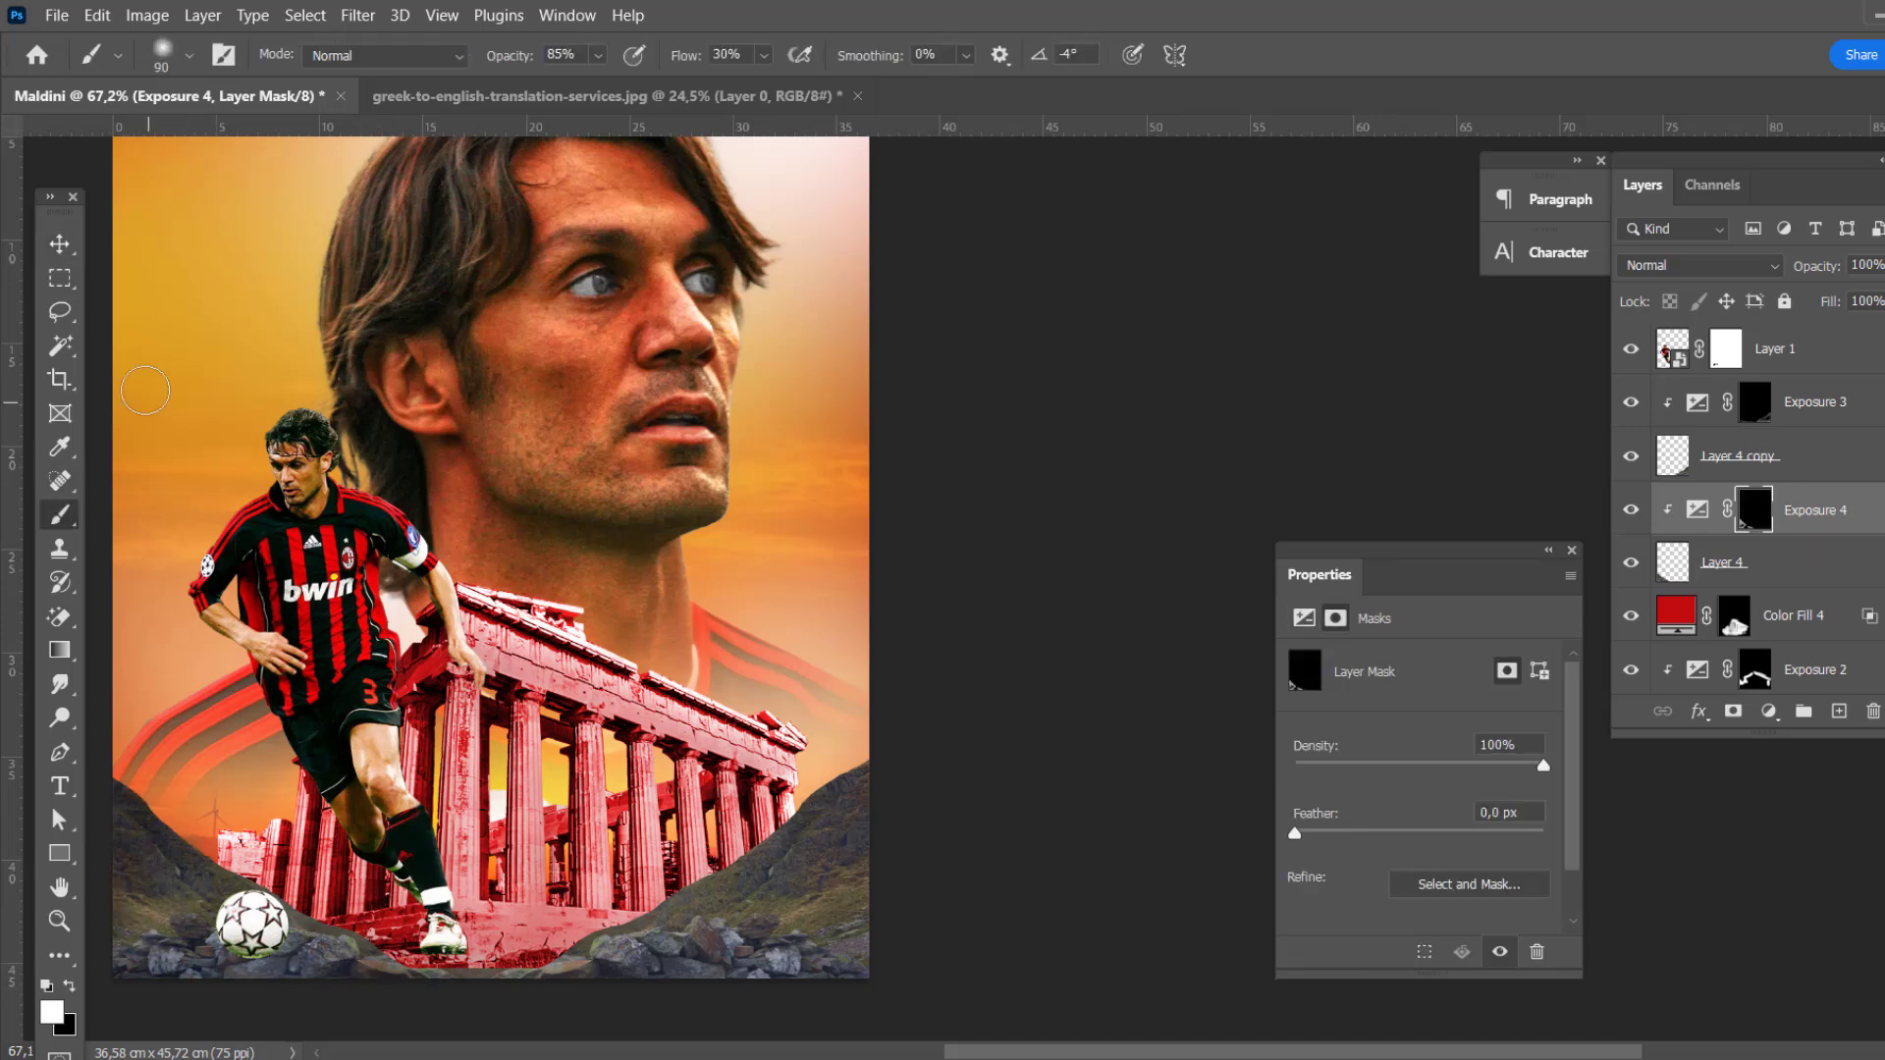
key("v")
scroll(859, 748, "down", 2)
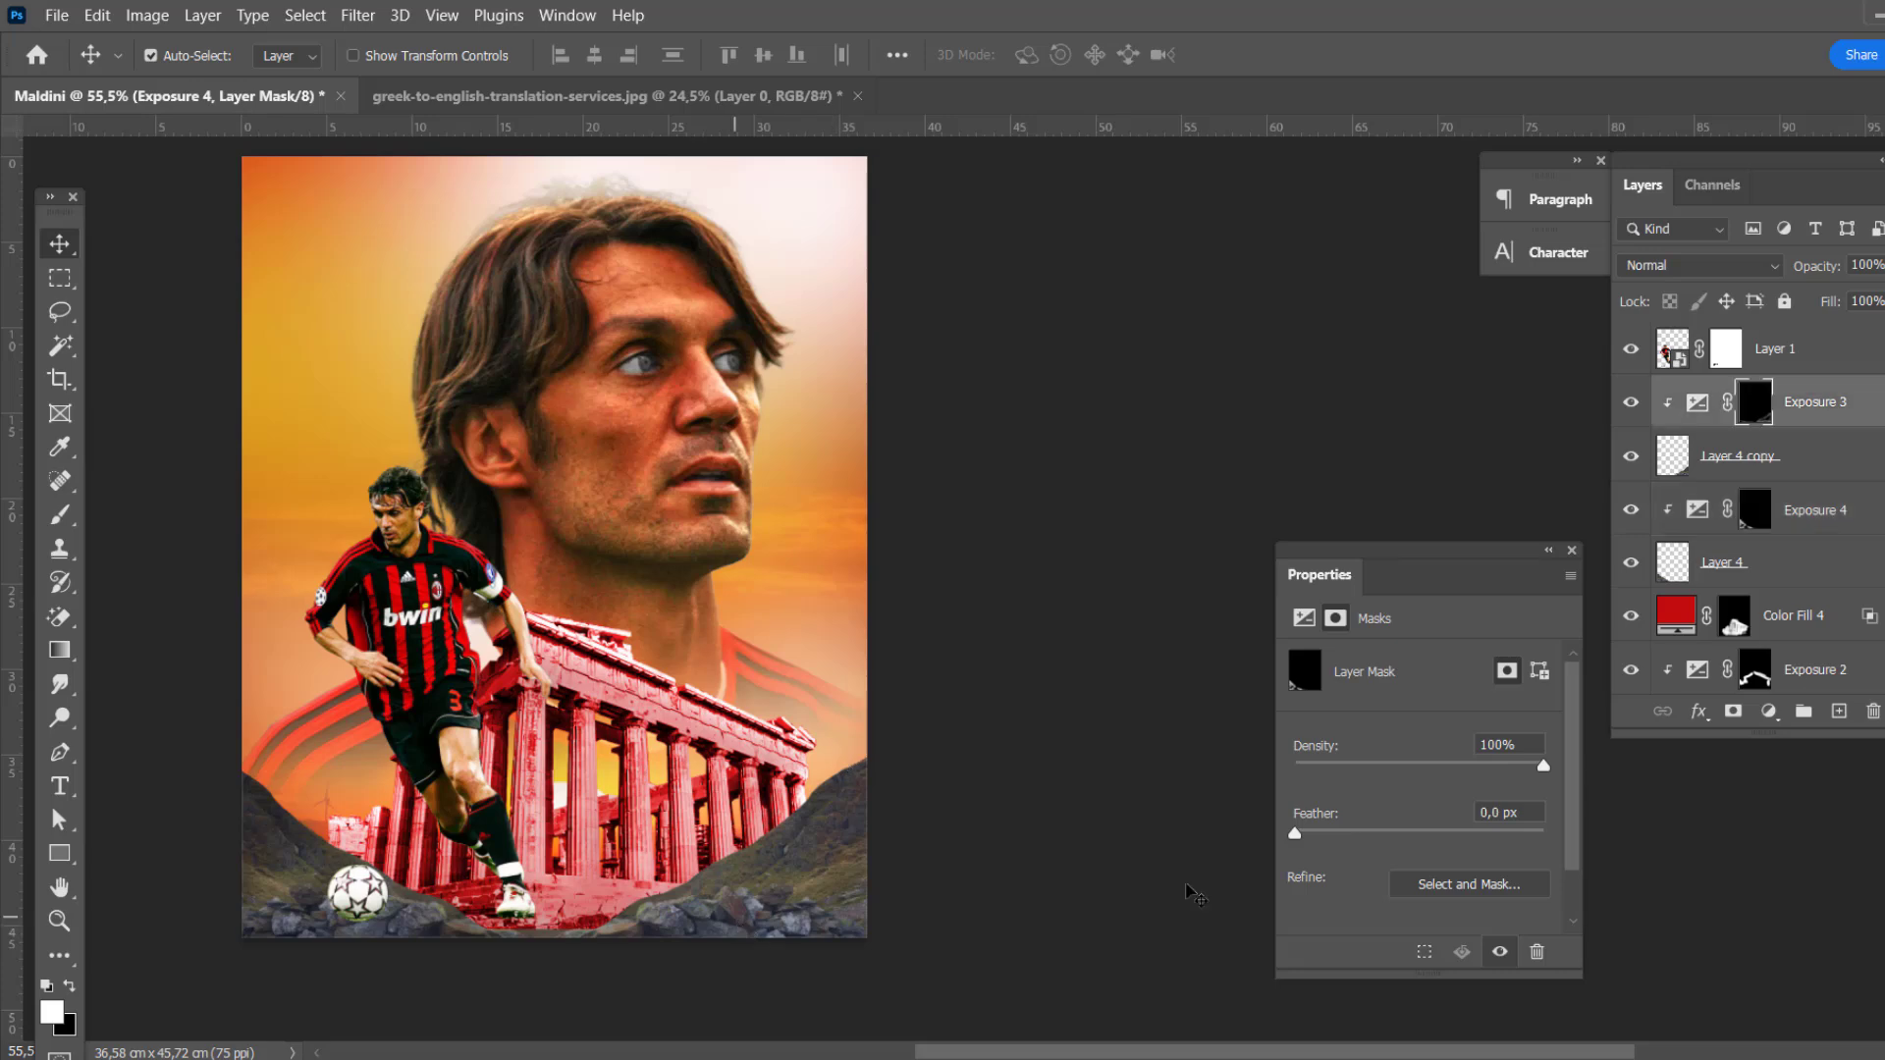
Step: Add Color Balance adjustments over Layer 4 and Layer 4 copy, with midtones at +44 red, +2 green, +22 blue
left_click(1743, 577)
left_click(1768, 711)
left_click(1699, 487)
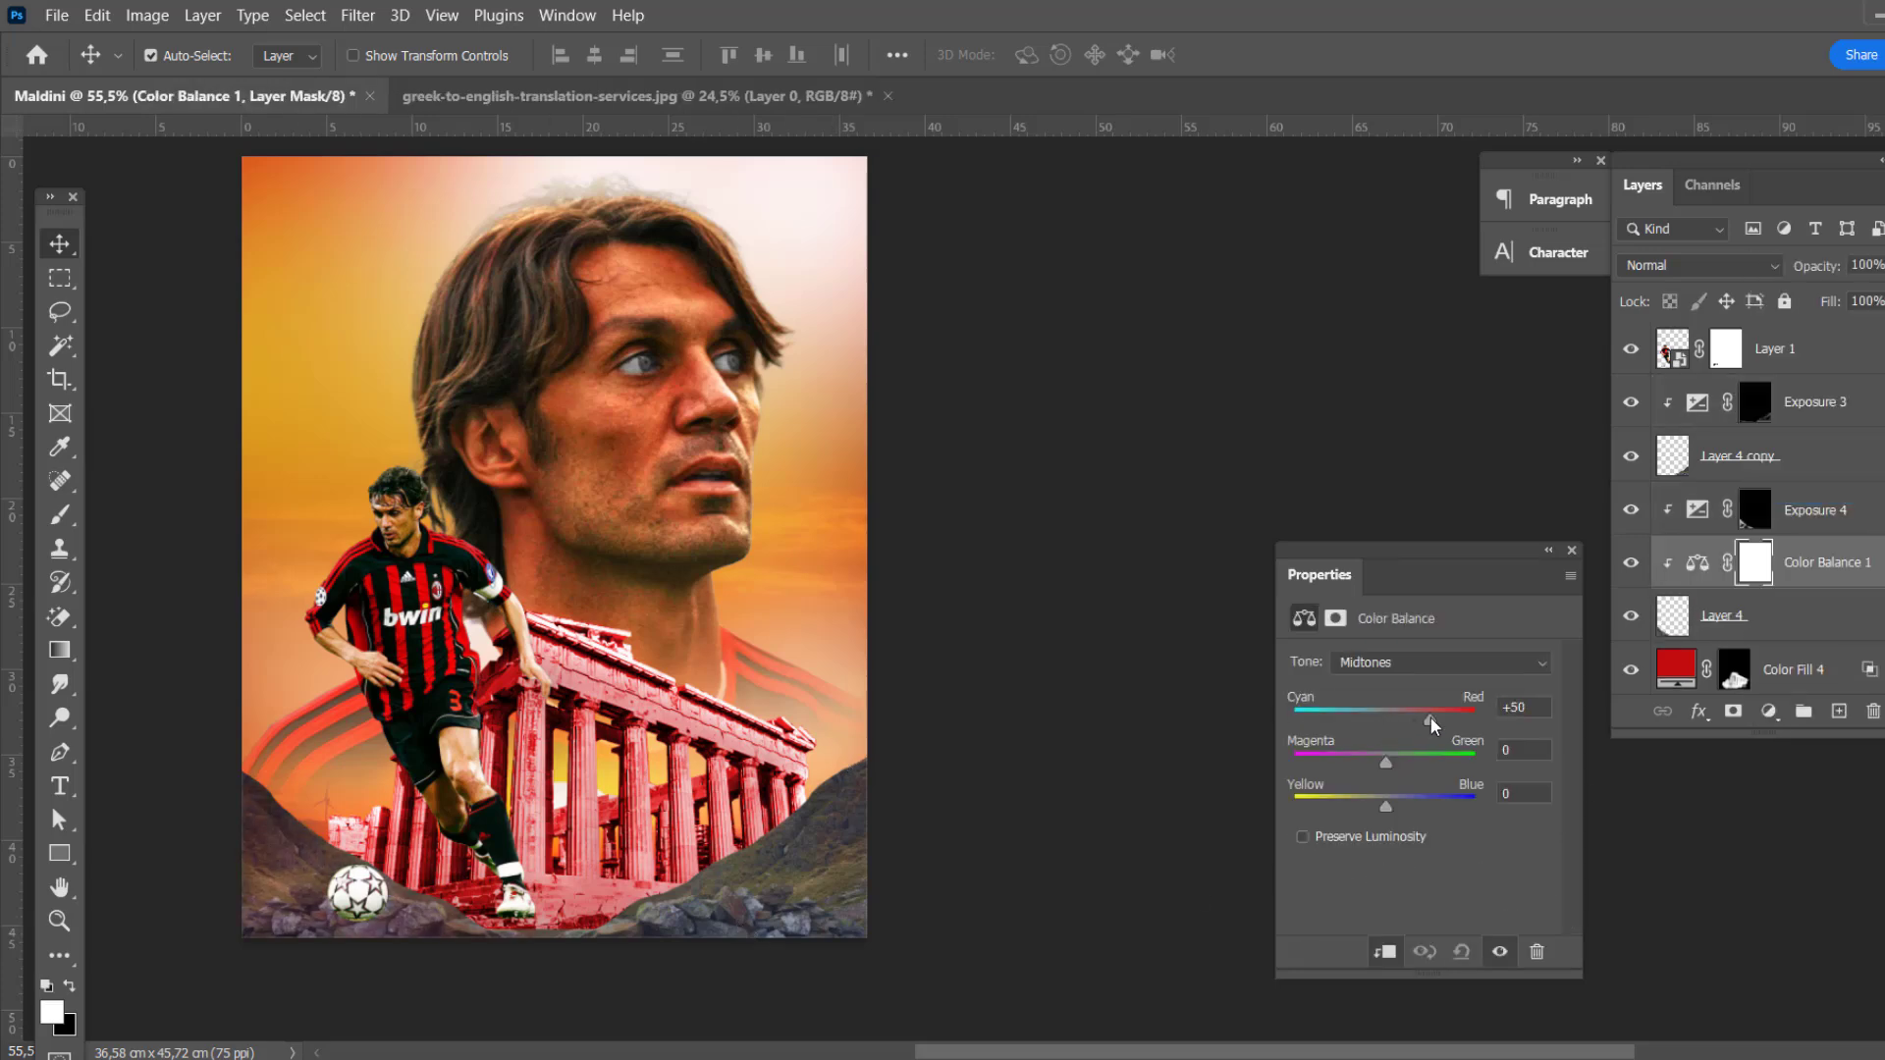
mouse_move(1430, 717)
left_mouse_down()
mouse_move(1461, 720)
mouse_move(1357, 803)
mouse_move(1393, 801)
left_mouse_up()
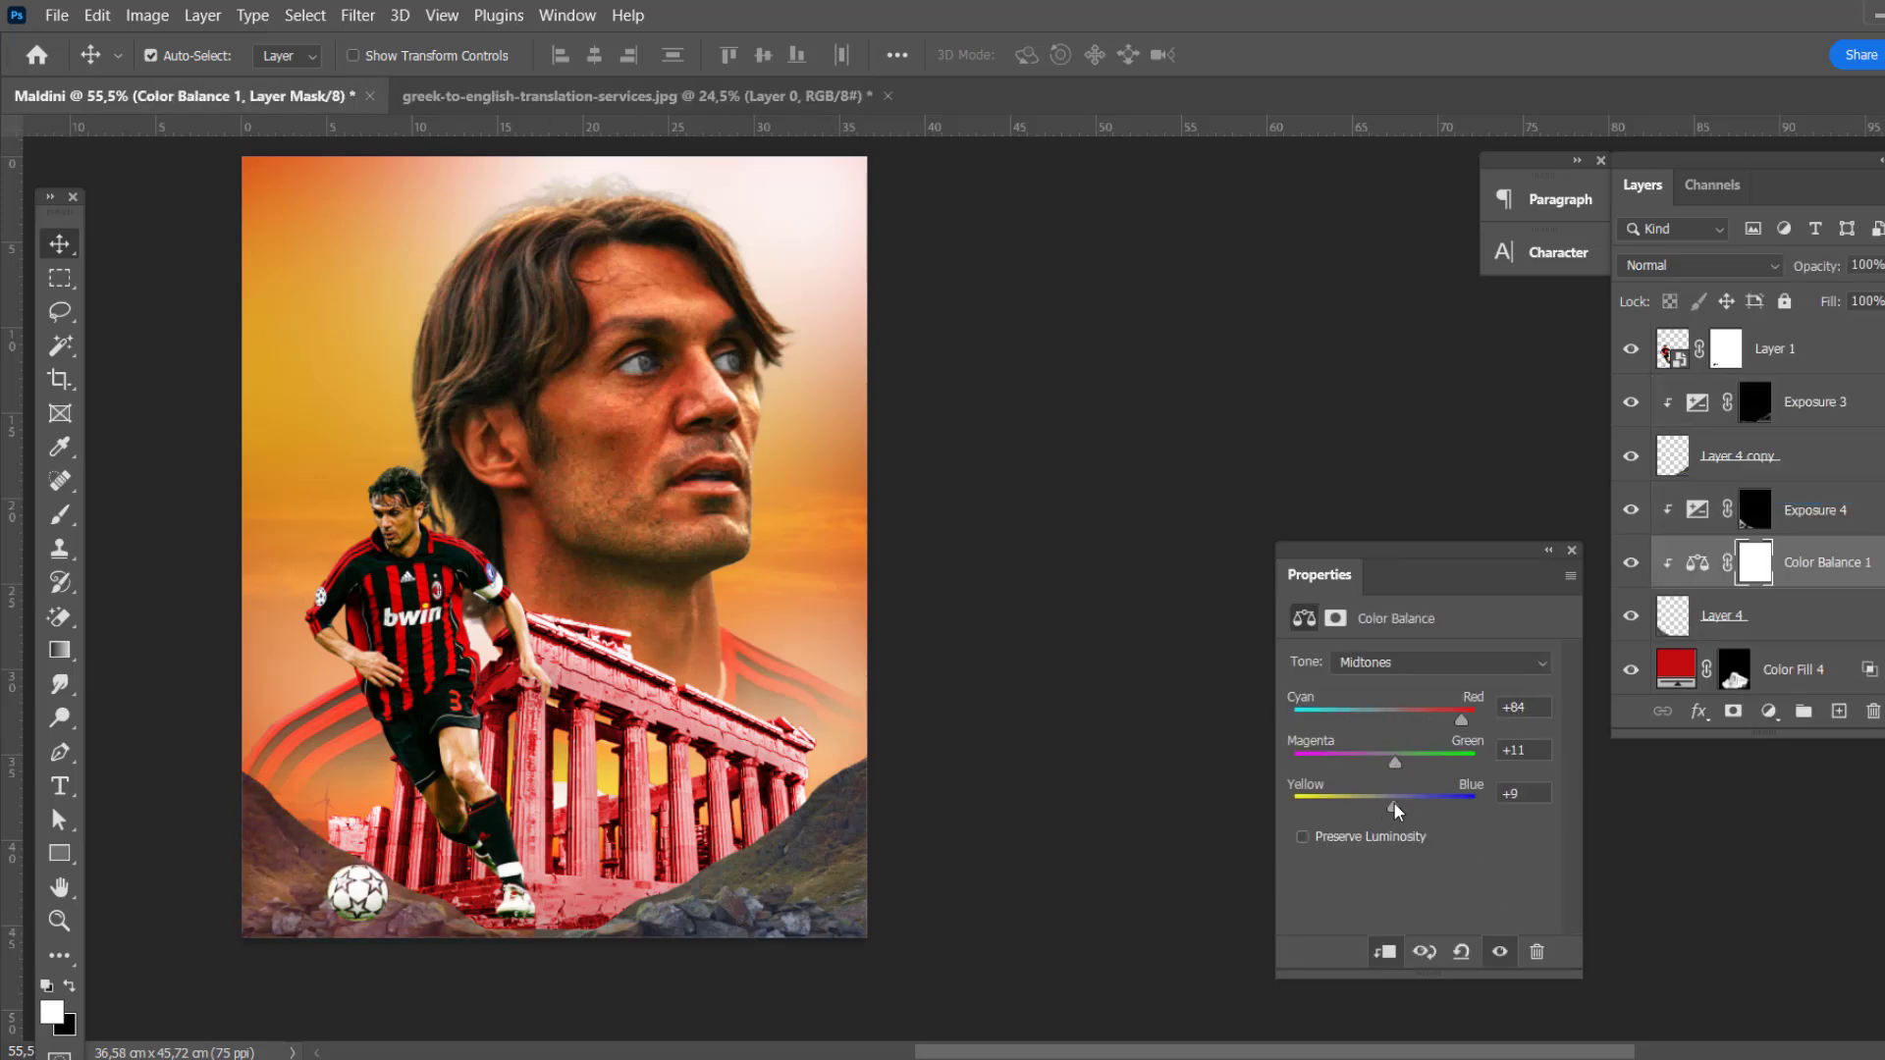
left_click(1757, 456)
left_click(1768, 711)
left_click(1796, 488)
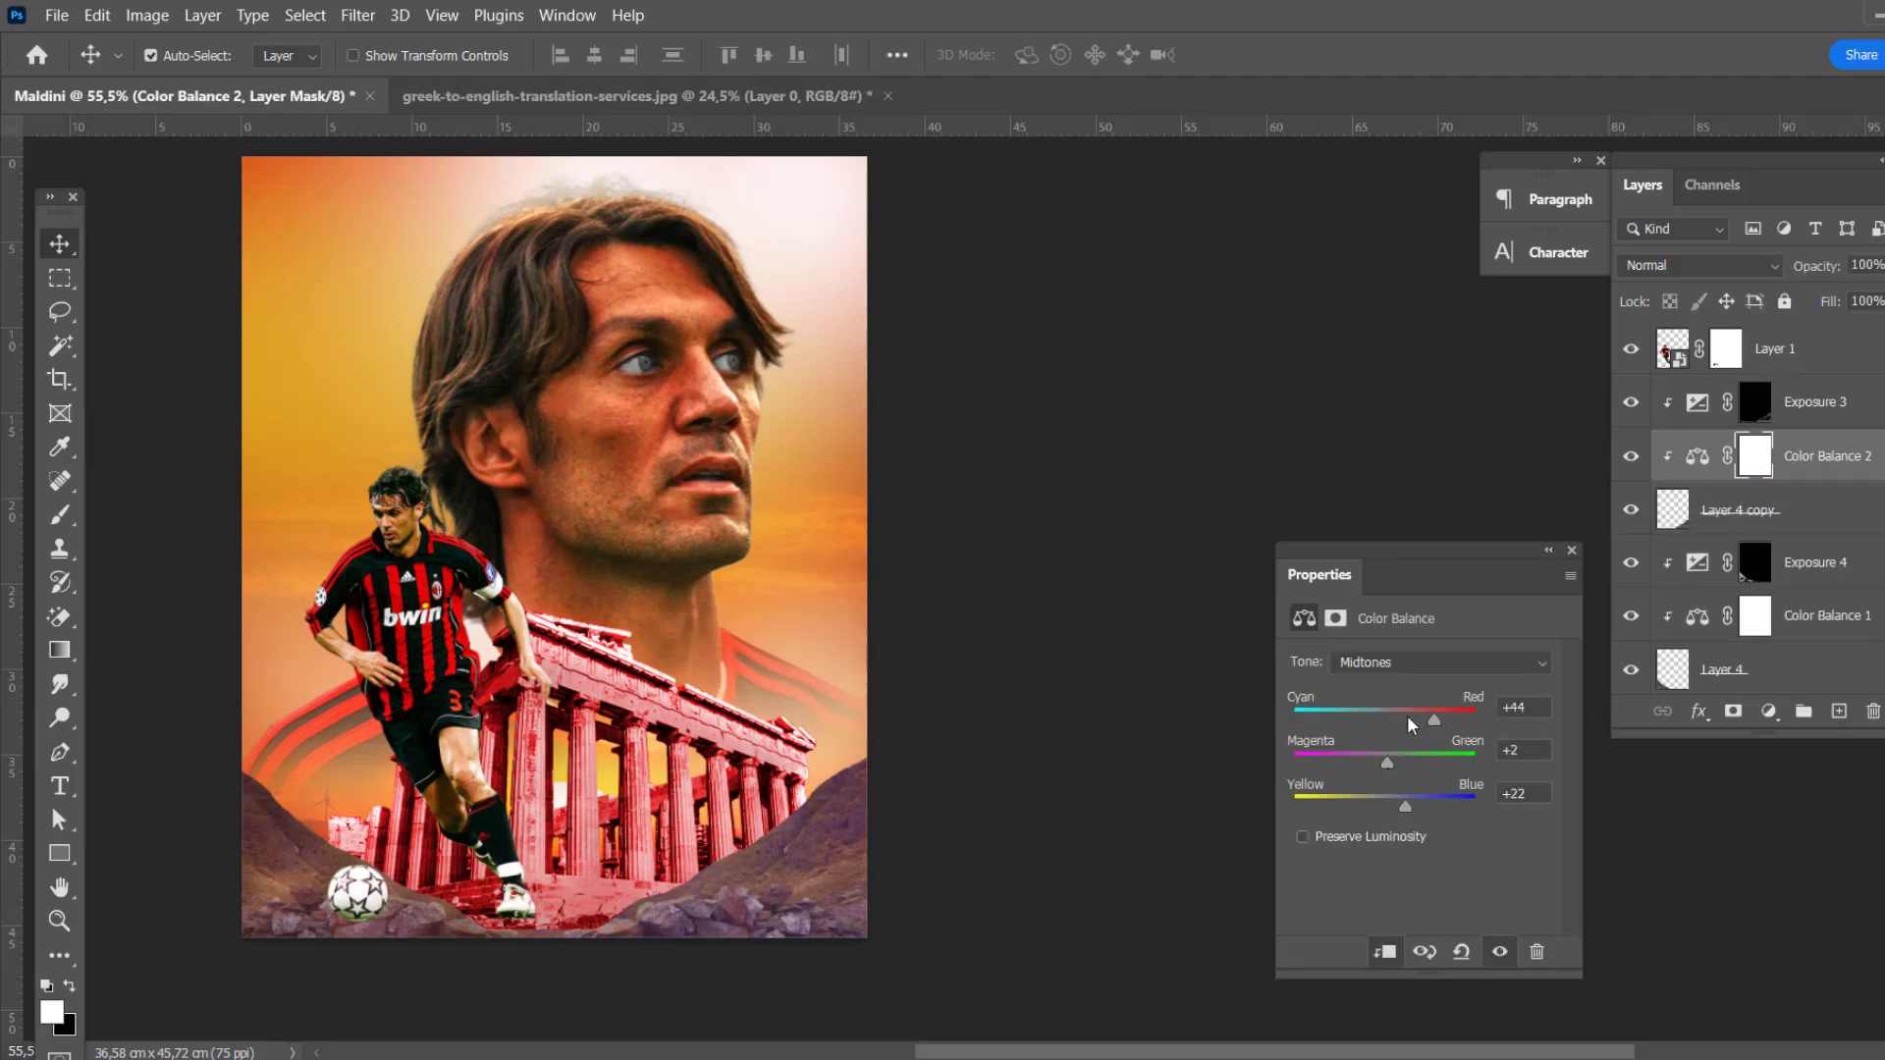
left_click(1074, 505)
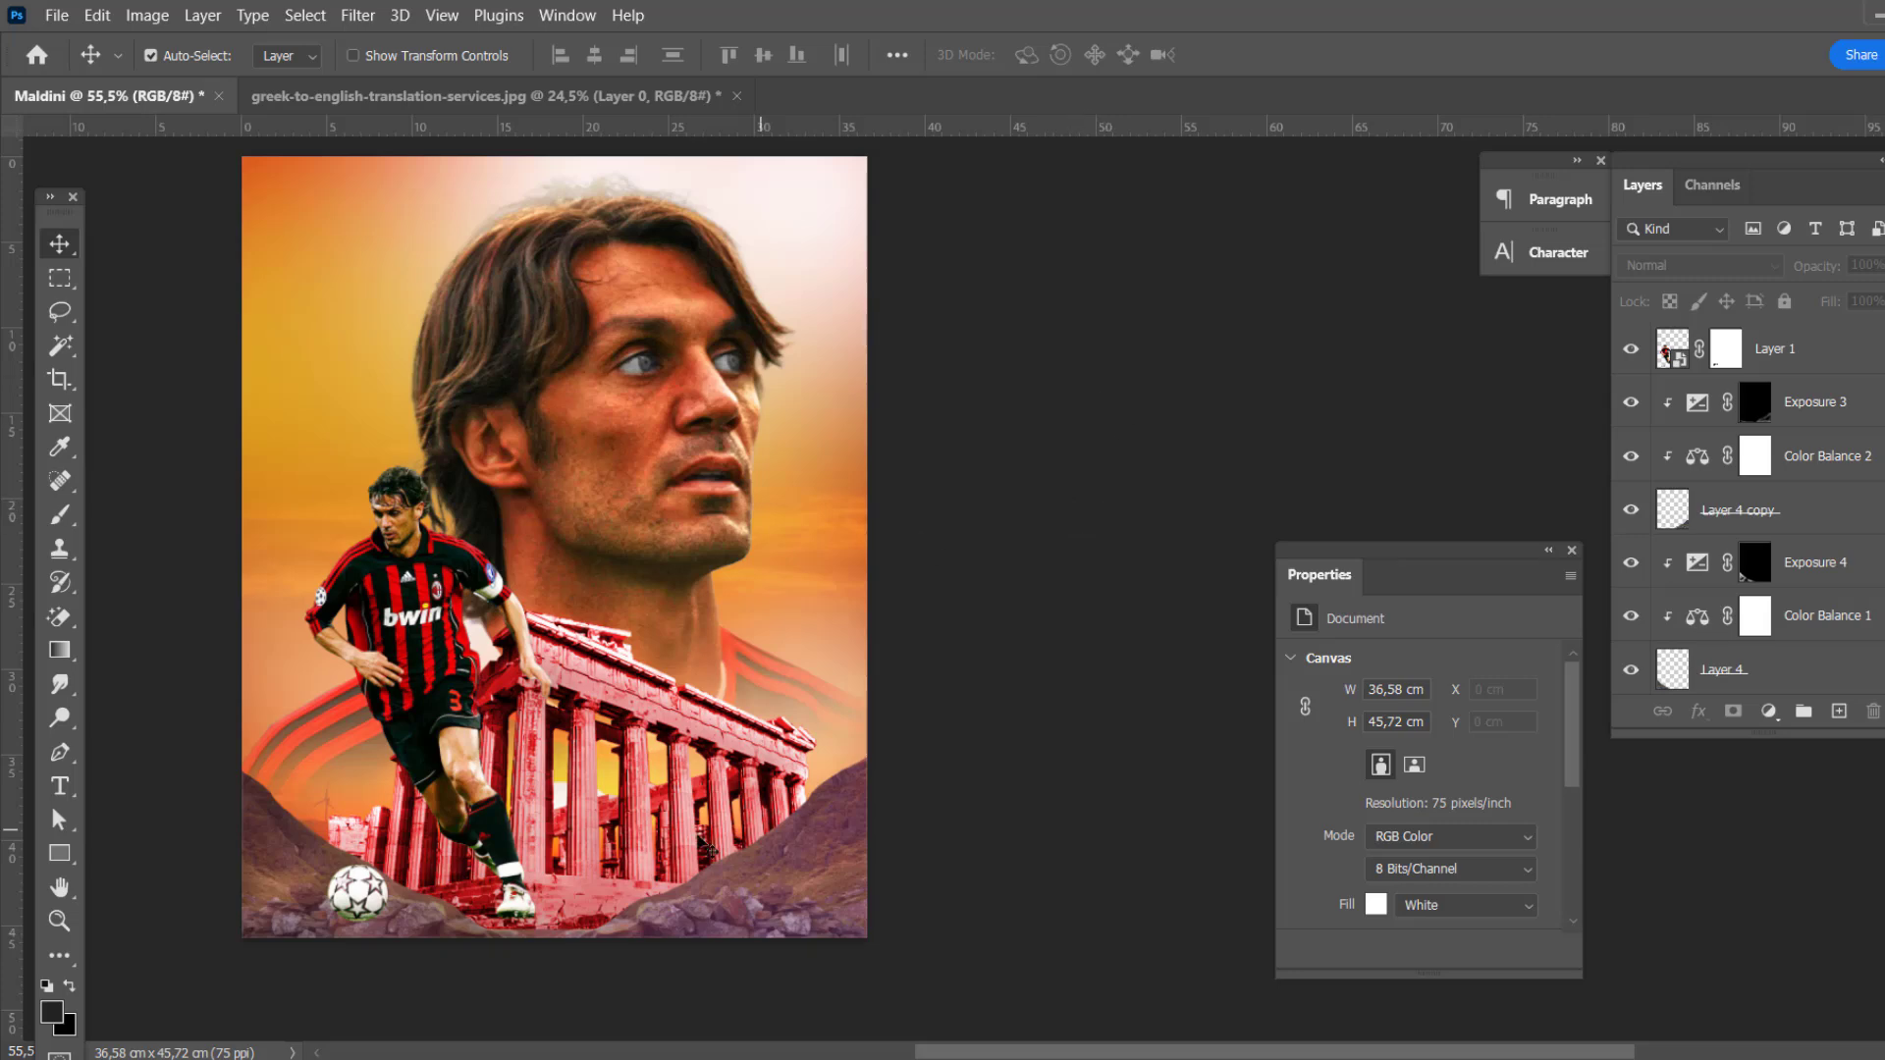
Step: Add a dark red Solid Color fill in Linear Light mode with an adjusted Blend If range
scroll(1747, 589, "down", 1)
left_click(1757, 670)
double_click(1674, 670)
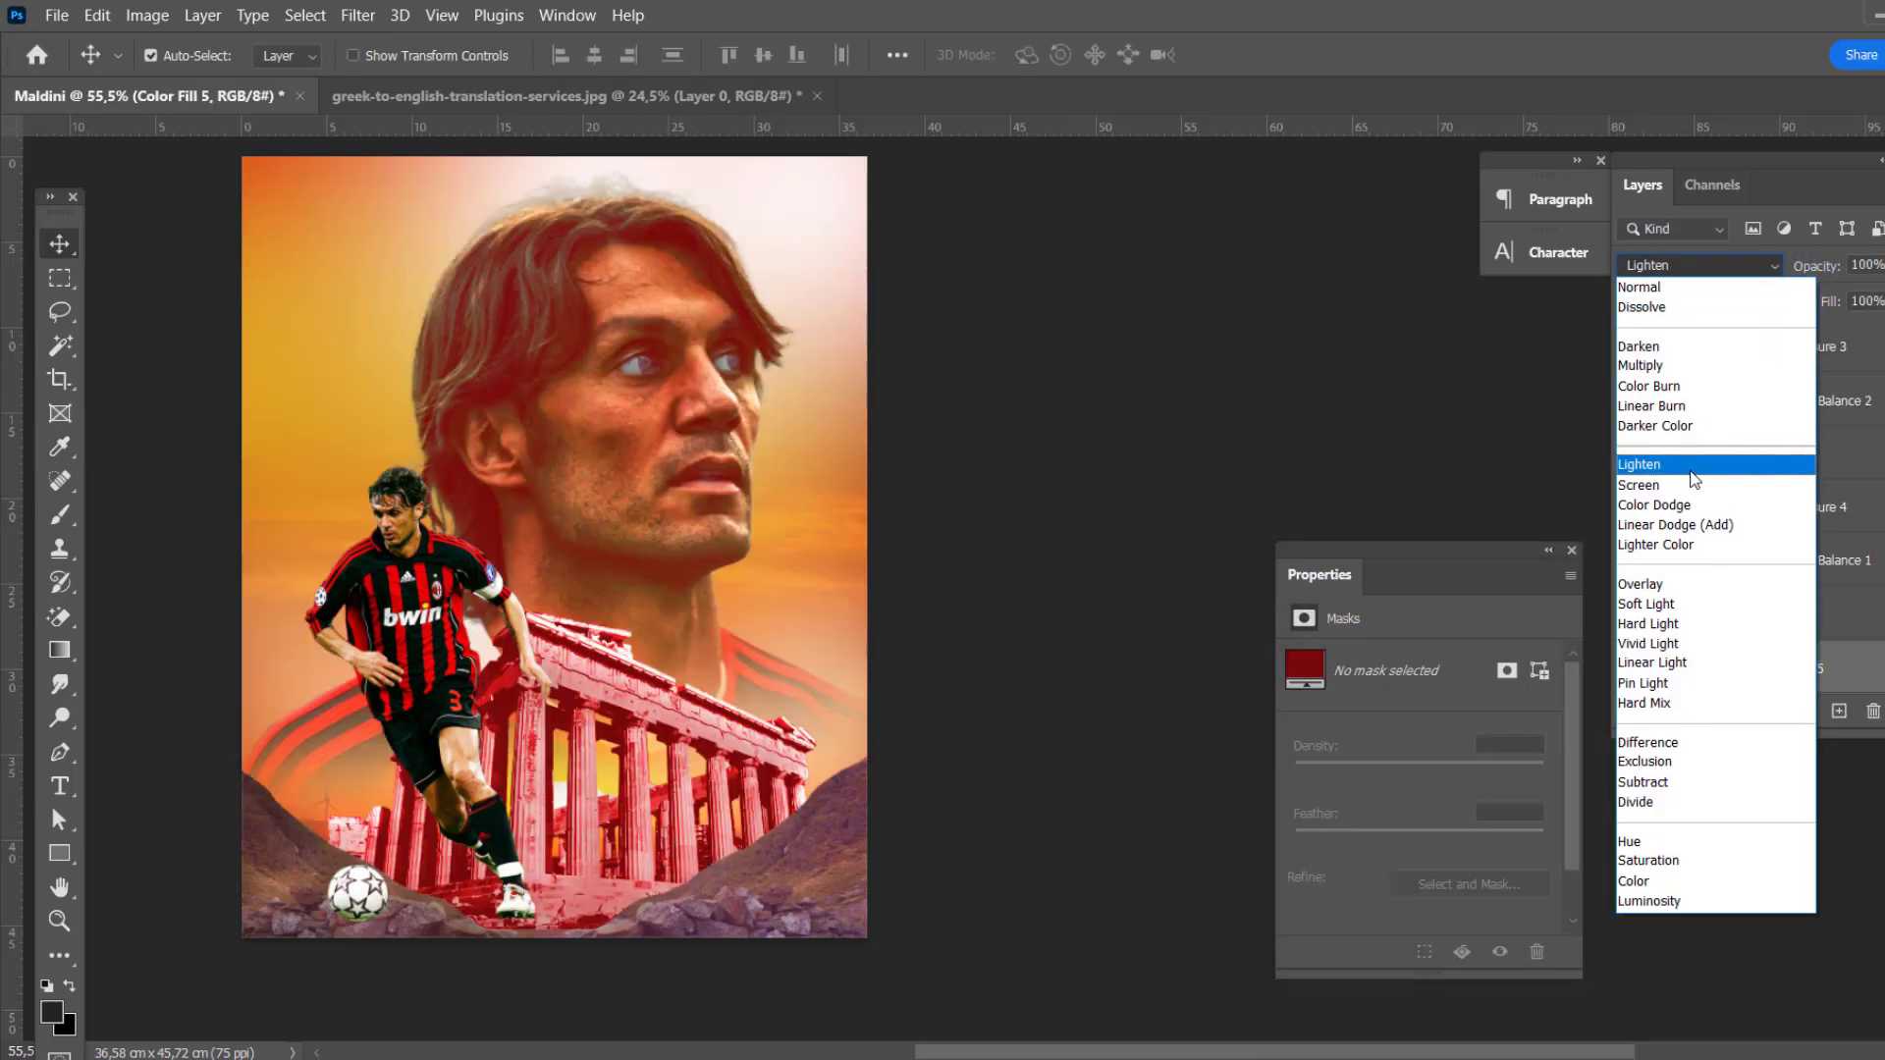
left_click(1701, 665)
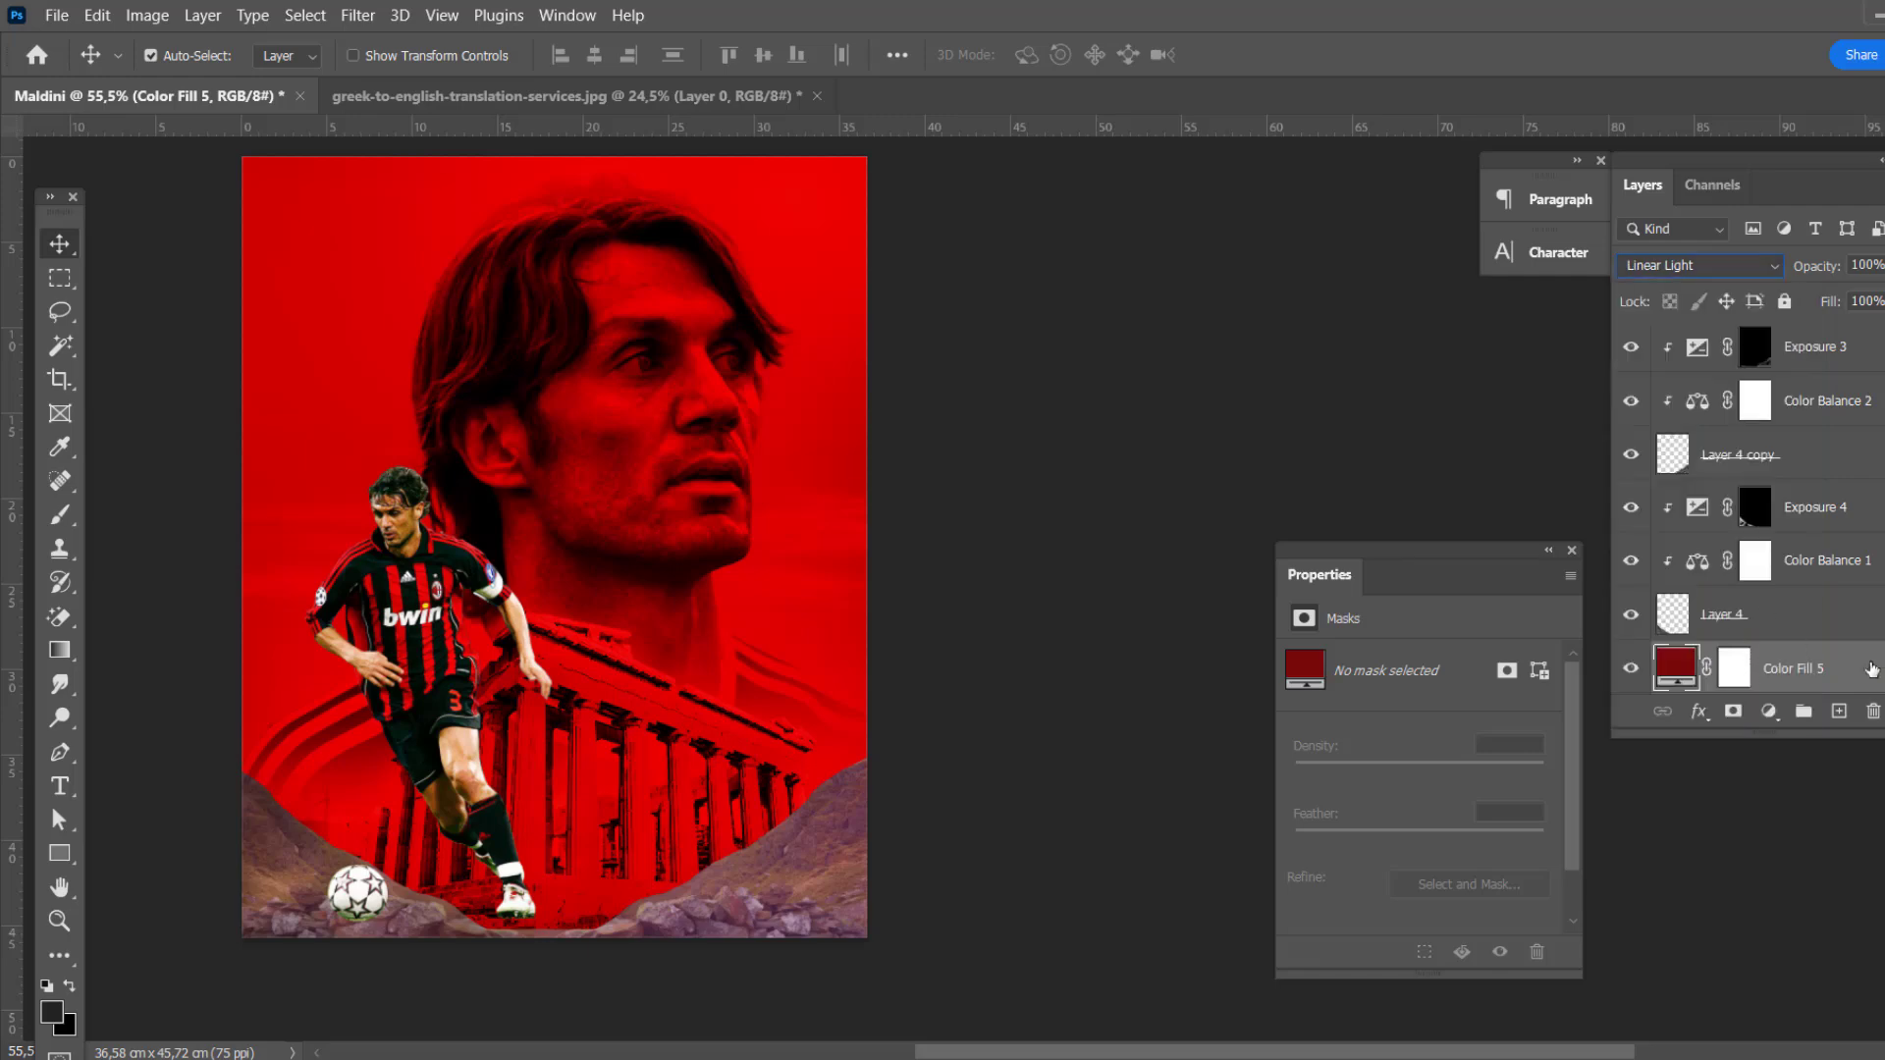
double_click(1683, 693)
left_click_drag(1345, 731, 1374, 731)
left_click(1826, 265)
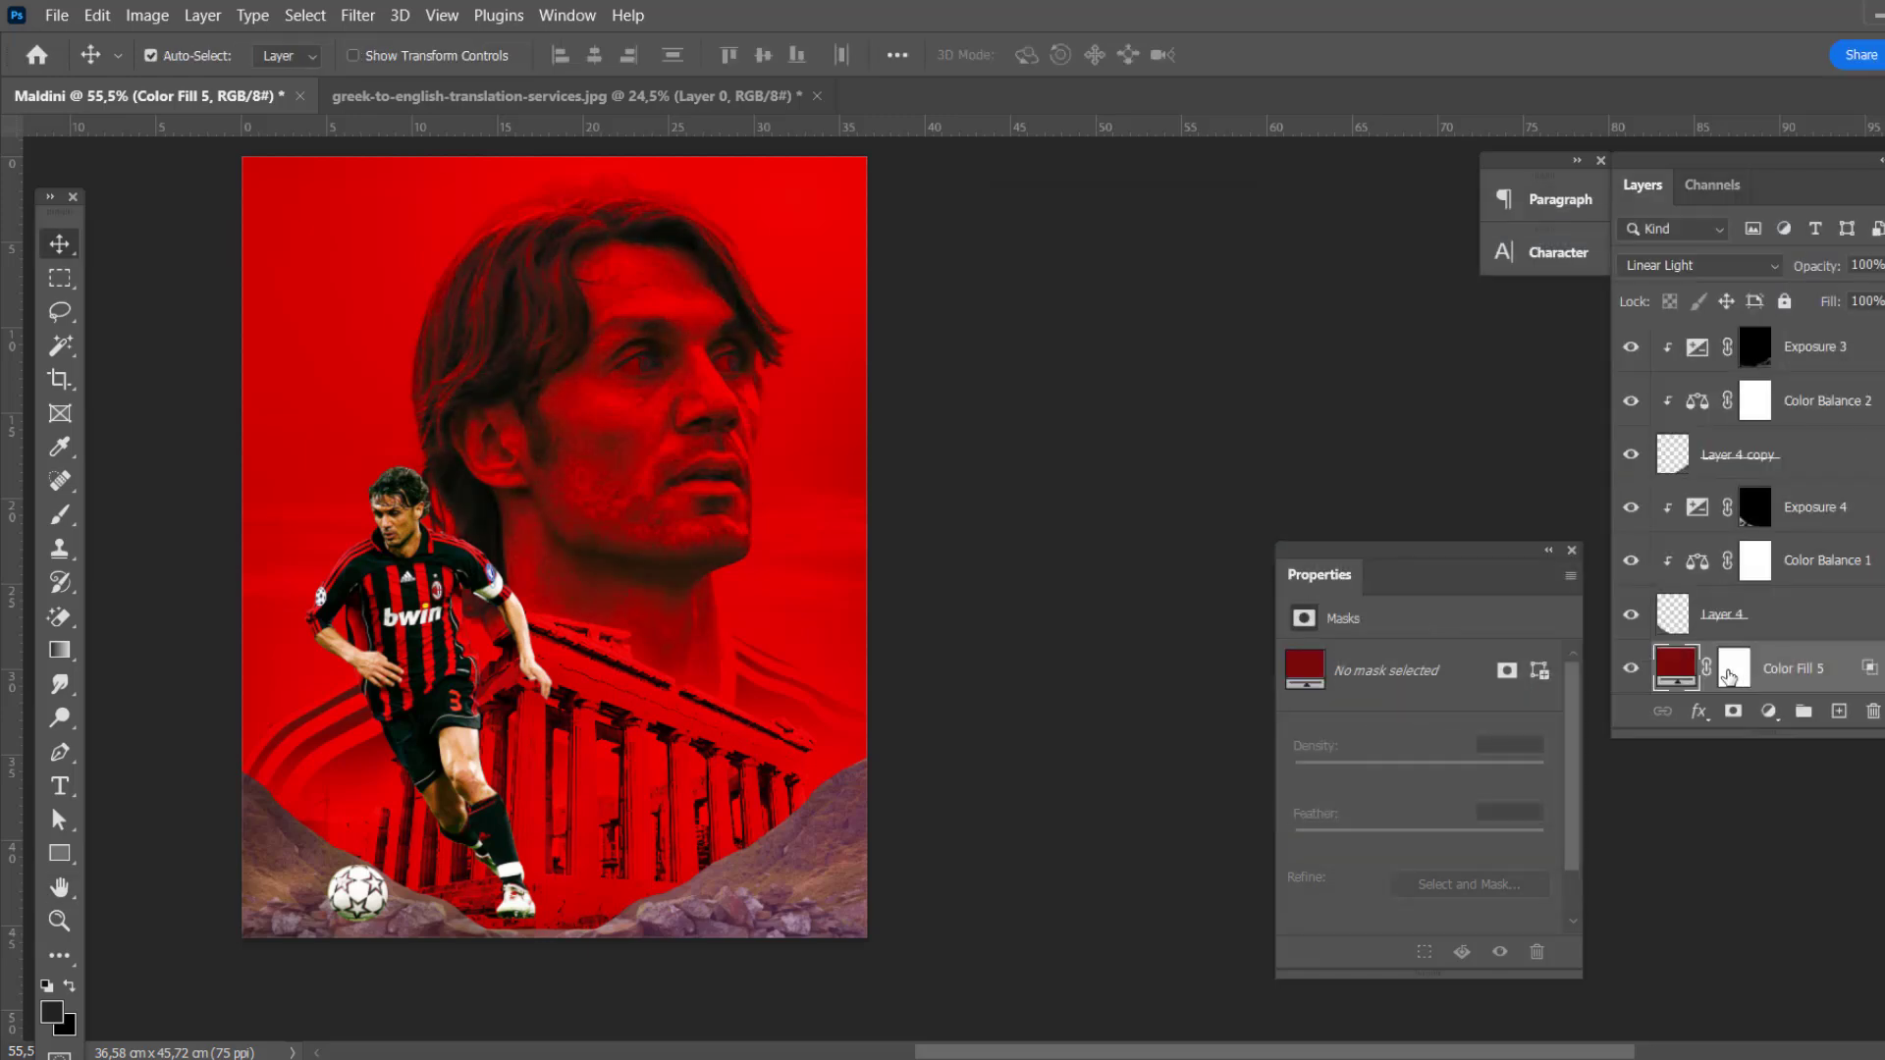
Step: Invert the Color Fill 5 mask and paint the red back over the lower poster with a 700px brush
left_click(1730, 675)
key("ctrl+i")
key("b")
key("bracketright")
key("bracketright")
key("bracketright")
mouse_move(384, 777)
left_mouse_down()
mouse_move(442, 982)
mouse_move(779, 778)
mouse_move(400, 904)
mouse_move(584, 648)
left_mouse_up()
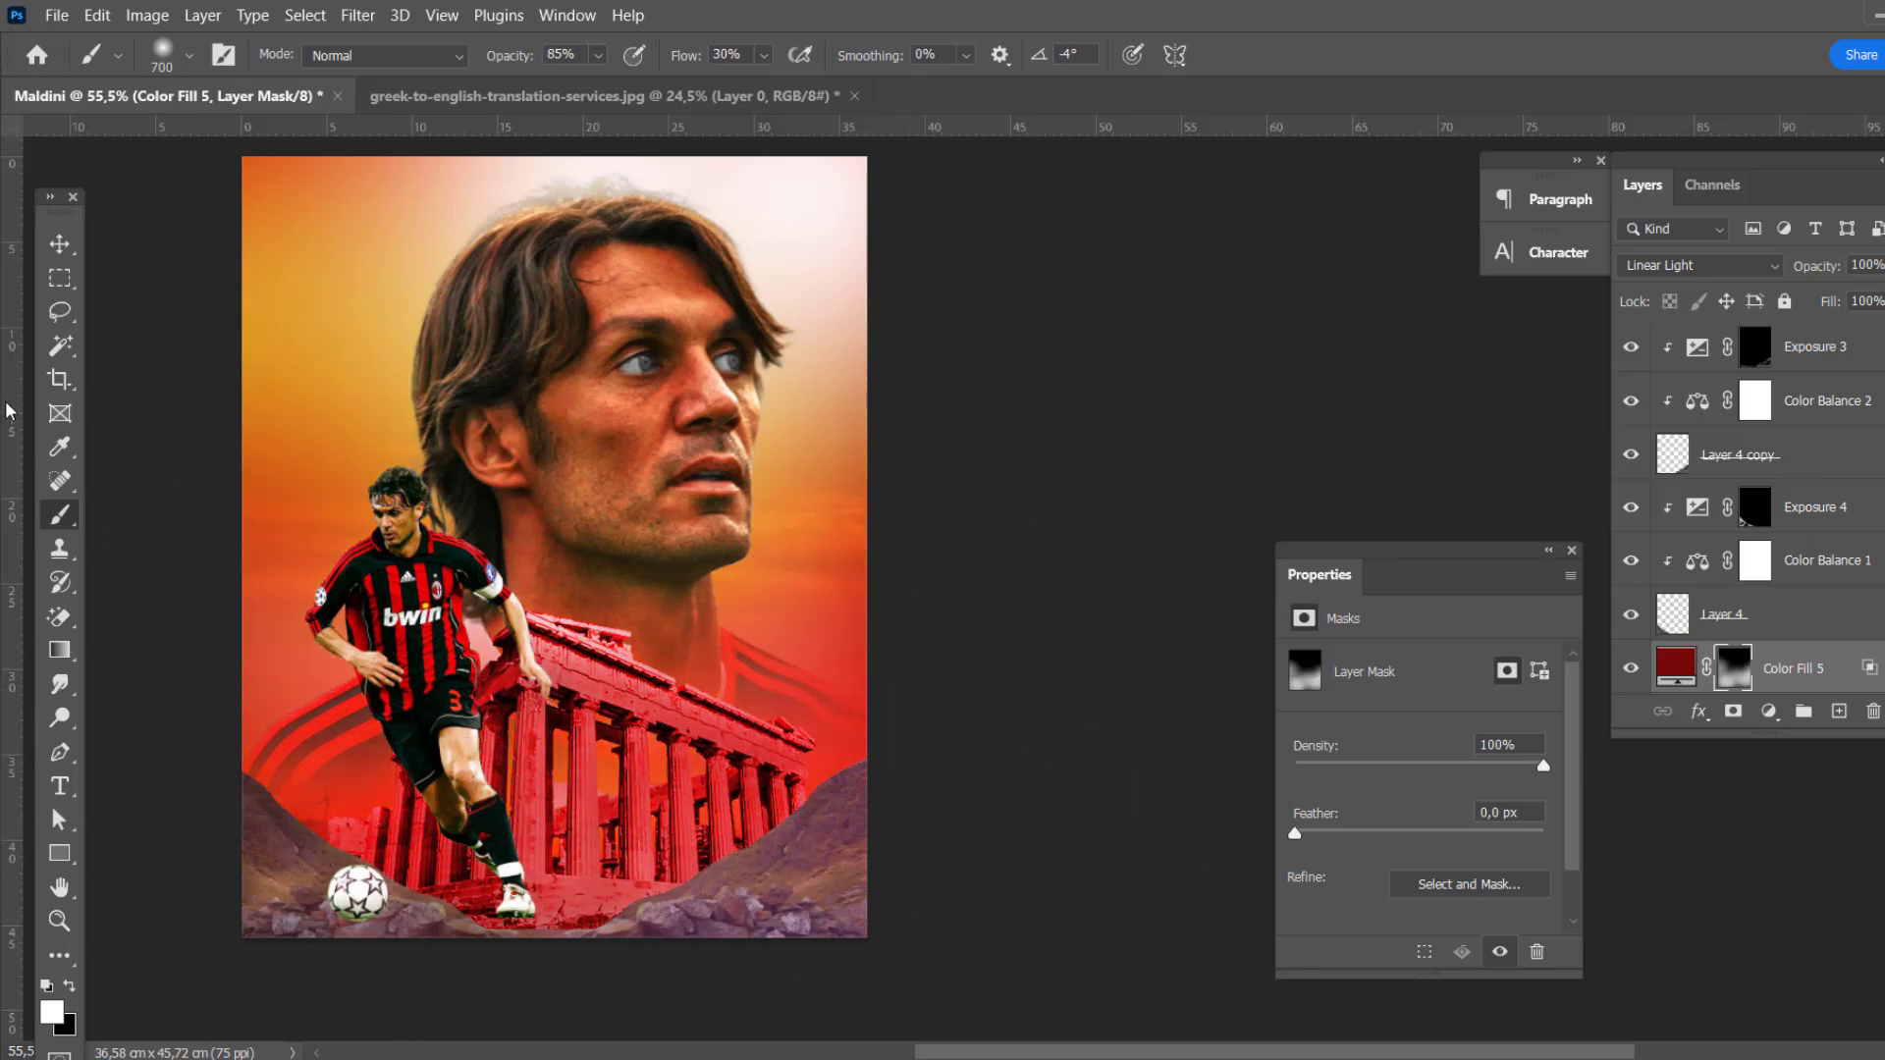
key("v")
scroll(584, 643, "down", 1)
left_click(1738, 455)
Step: Add a colorized Hue/Saturation clipped to Layer 4 copy at saturation 76
left_click(1768, 711)
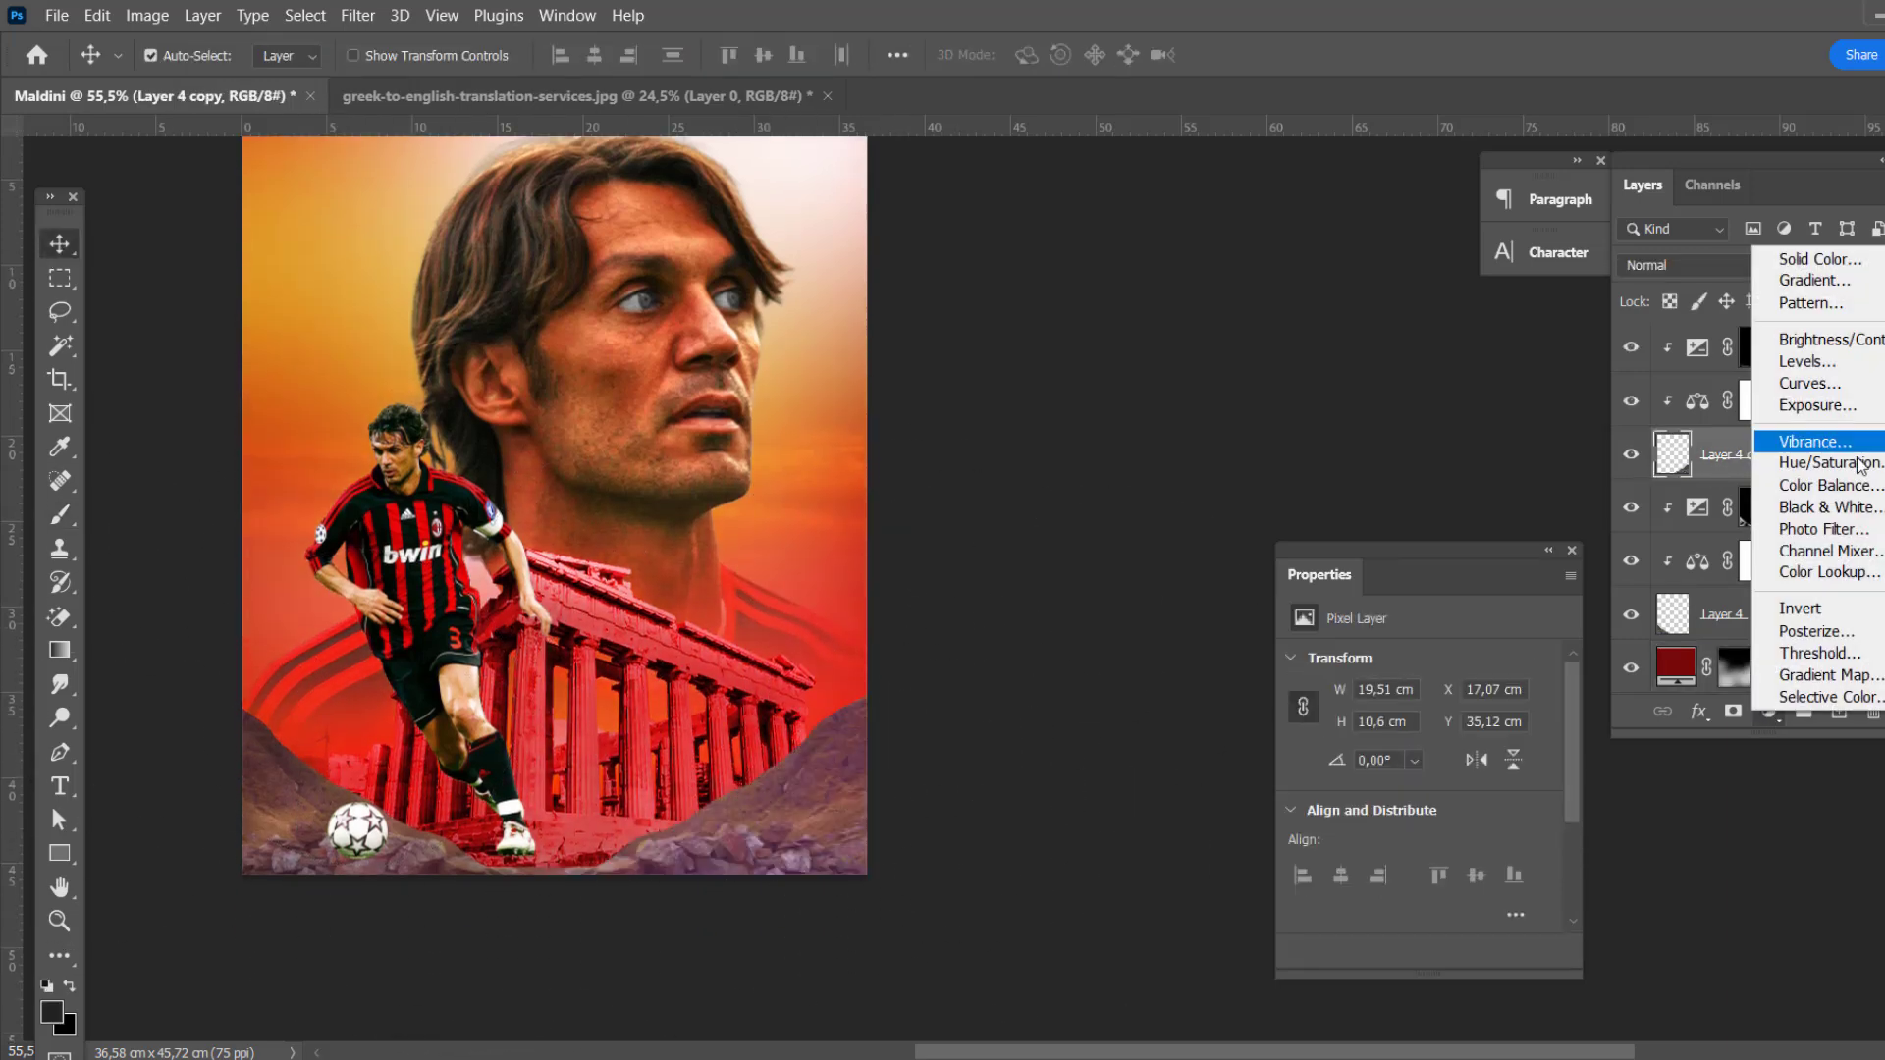
left_click(1801, 461)
left_click(1384, 951)
left_click(1424, 898)
mouse_move(1359, 811)
left_mouse_down()
mouse_move(1482, 811)
mouse_move(1451, 811)
left_mouse_up()
Step: Invert the Hue/Saturation 3 mask and brush the red tint into the bottom of the canvas
left_click(1753, 456)
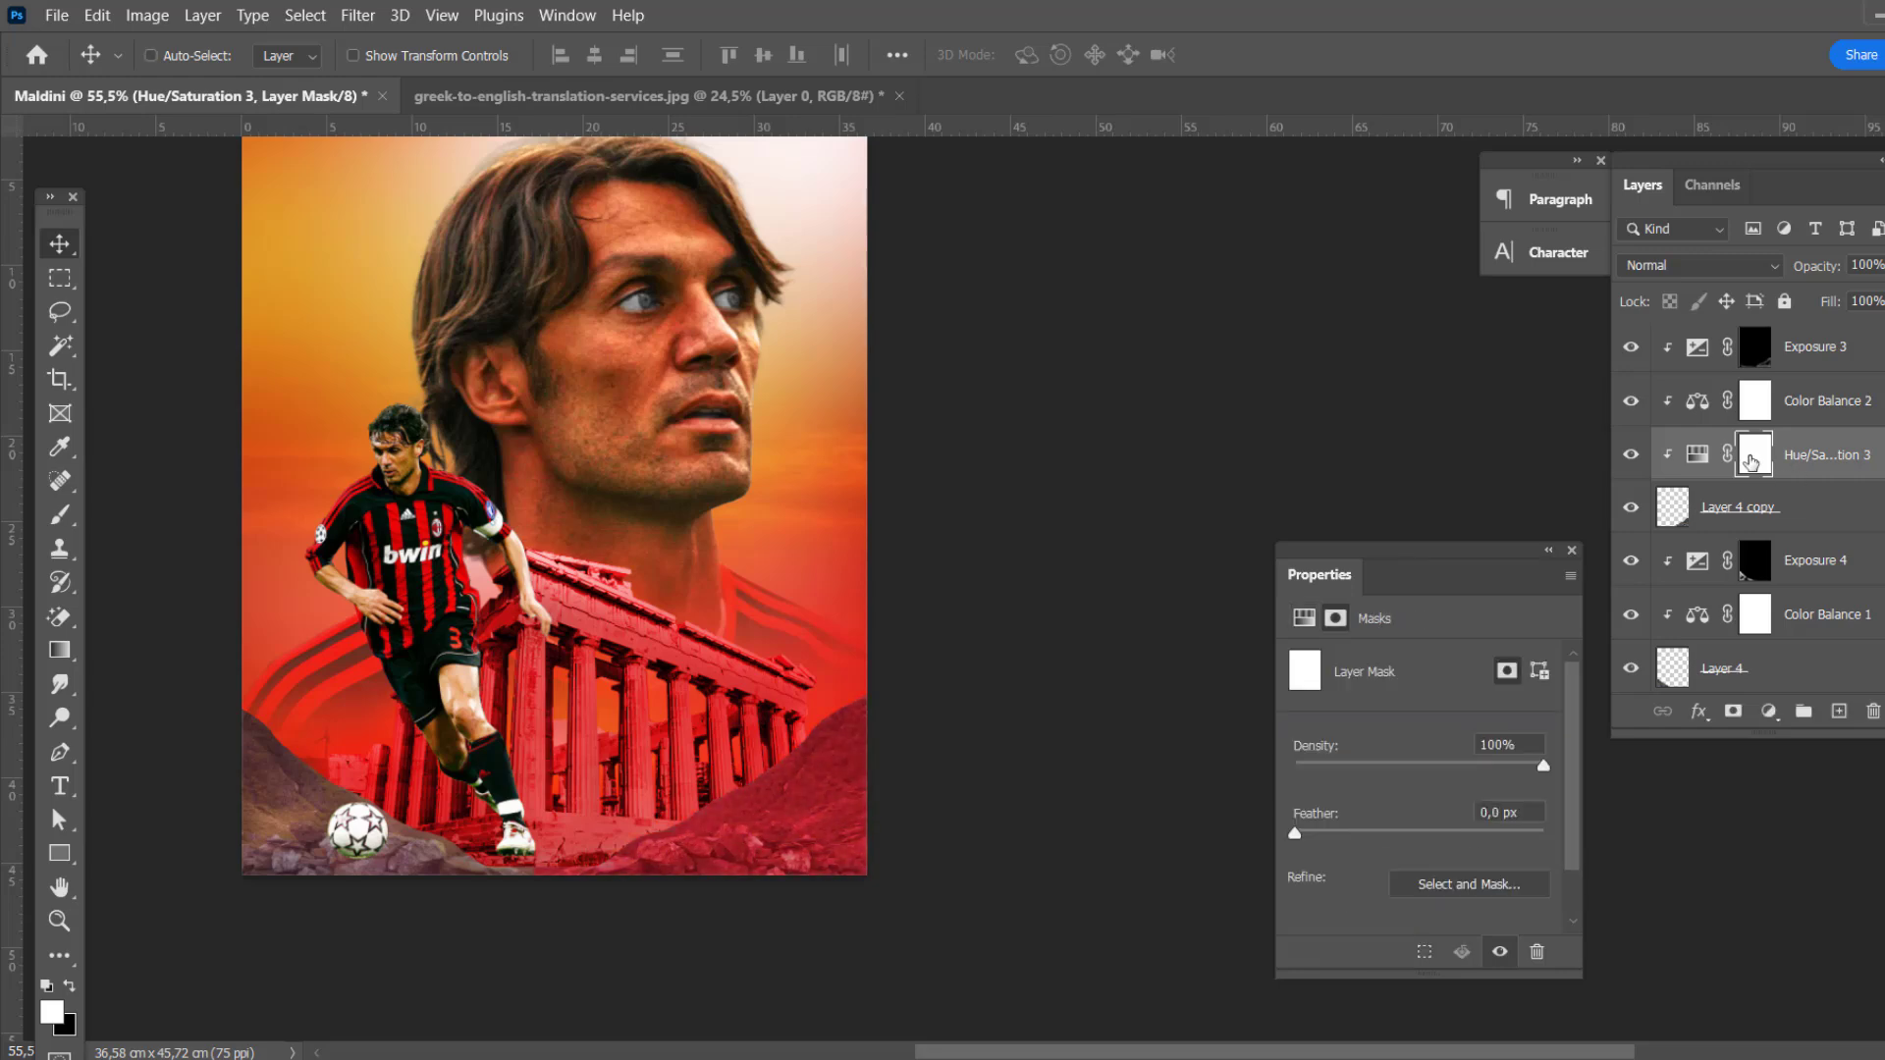
key("ctrl+i")
key("b")
mouse_move(618, 884)
left_mouse_down()
mouse_move(800, 611)
mouse_move(756, 967)
left_mouse_up()
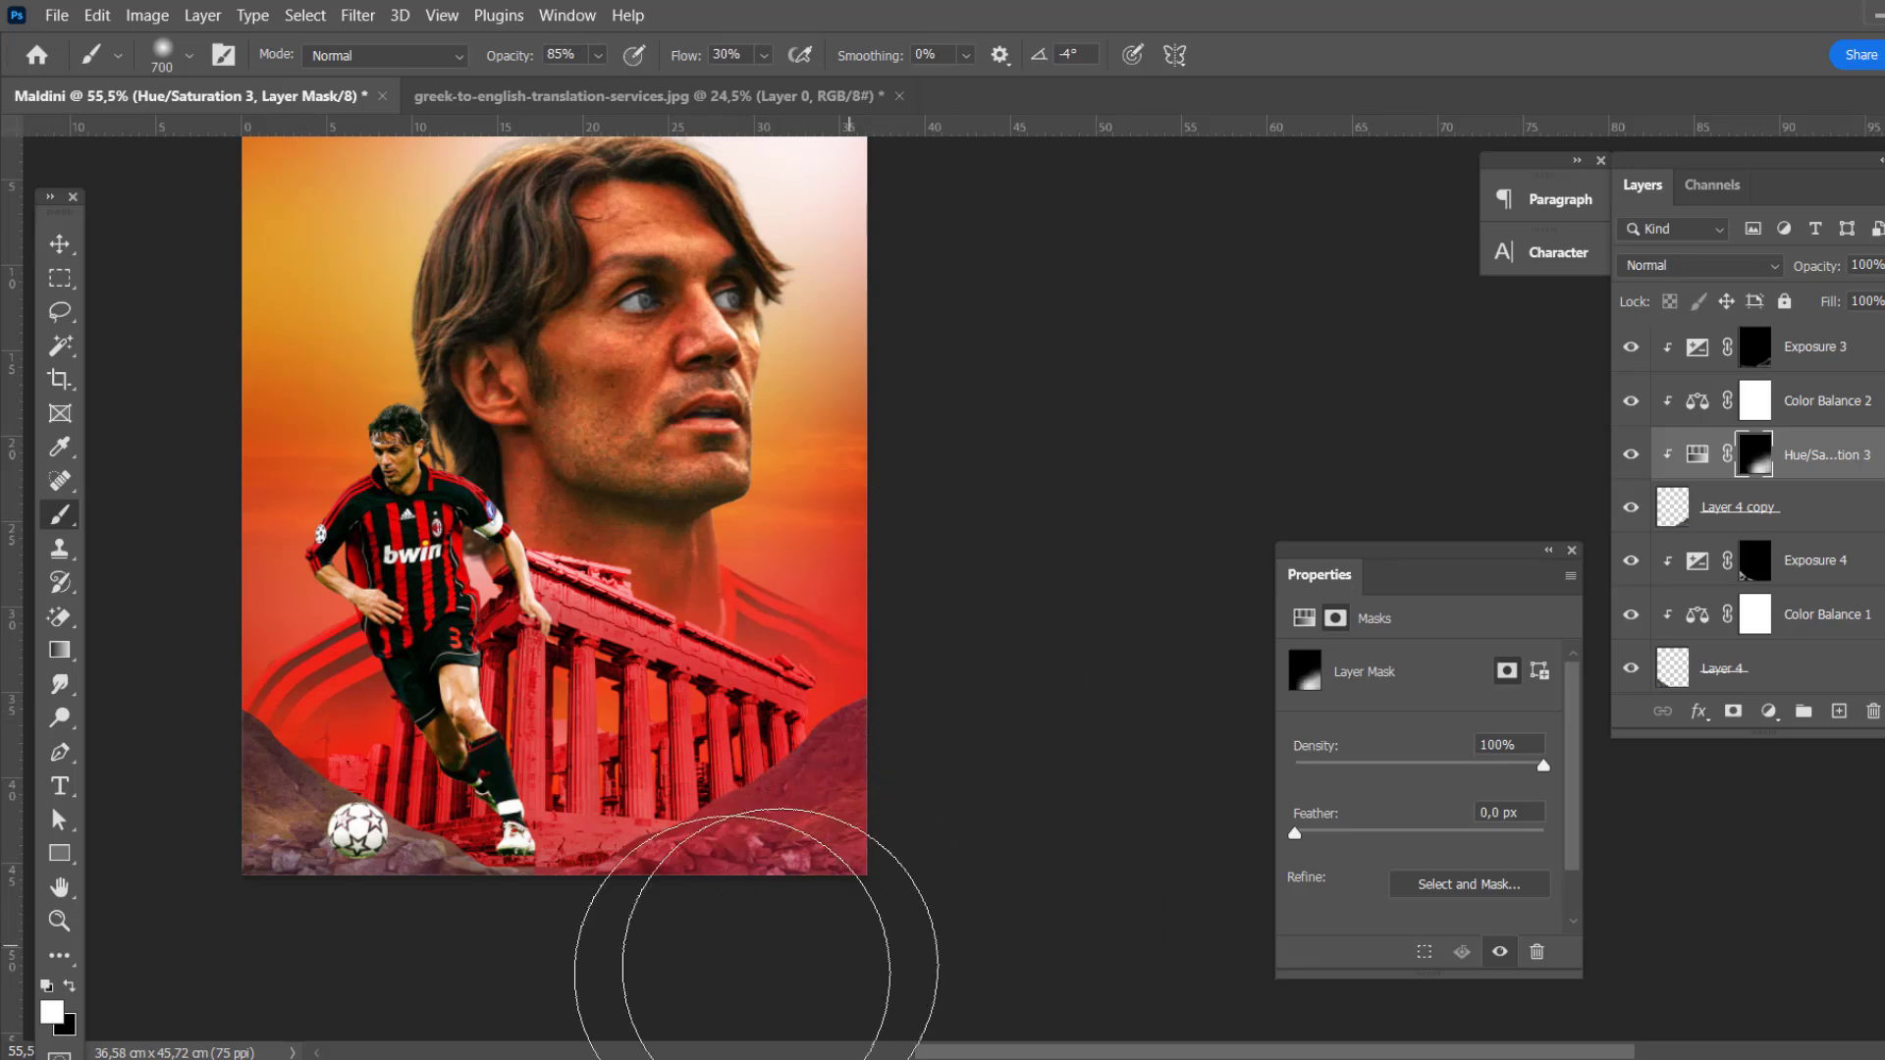
key("v")
scroll(529, 491, "up", 3)
Step: Add a colorized Hue/Saturation above Layer 4 with saturation 64
left_click(1816, 561)
left_click(1728, 668)
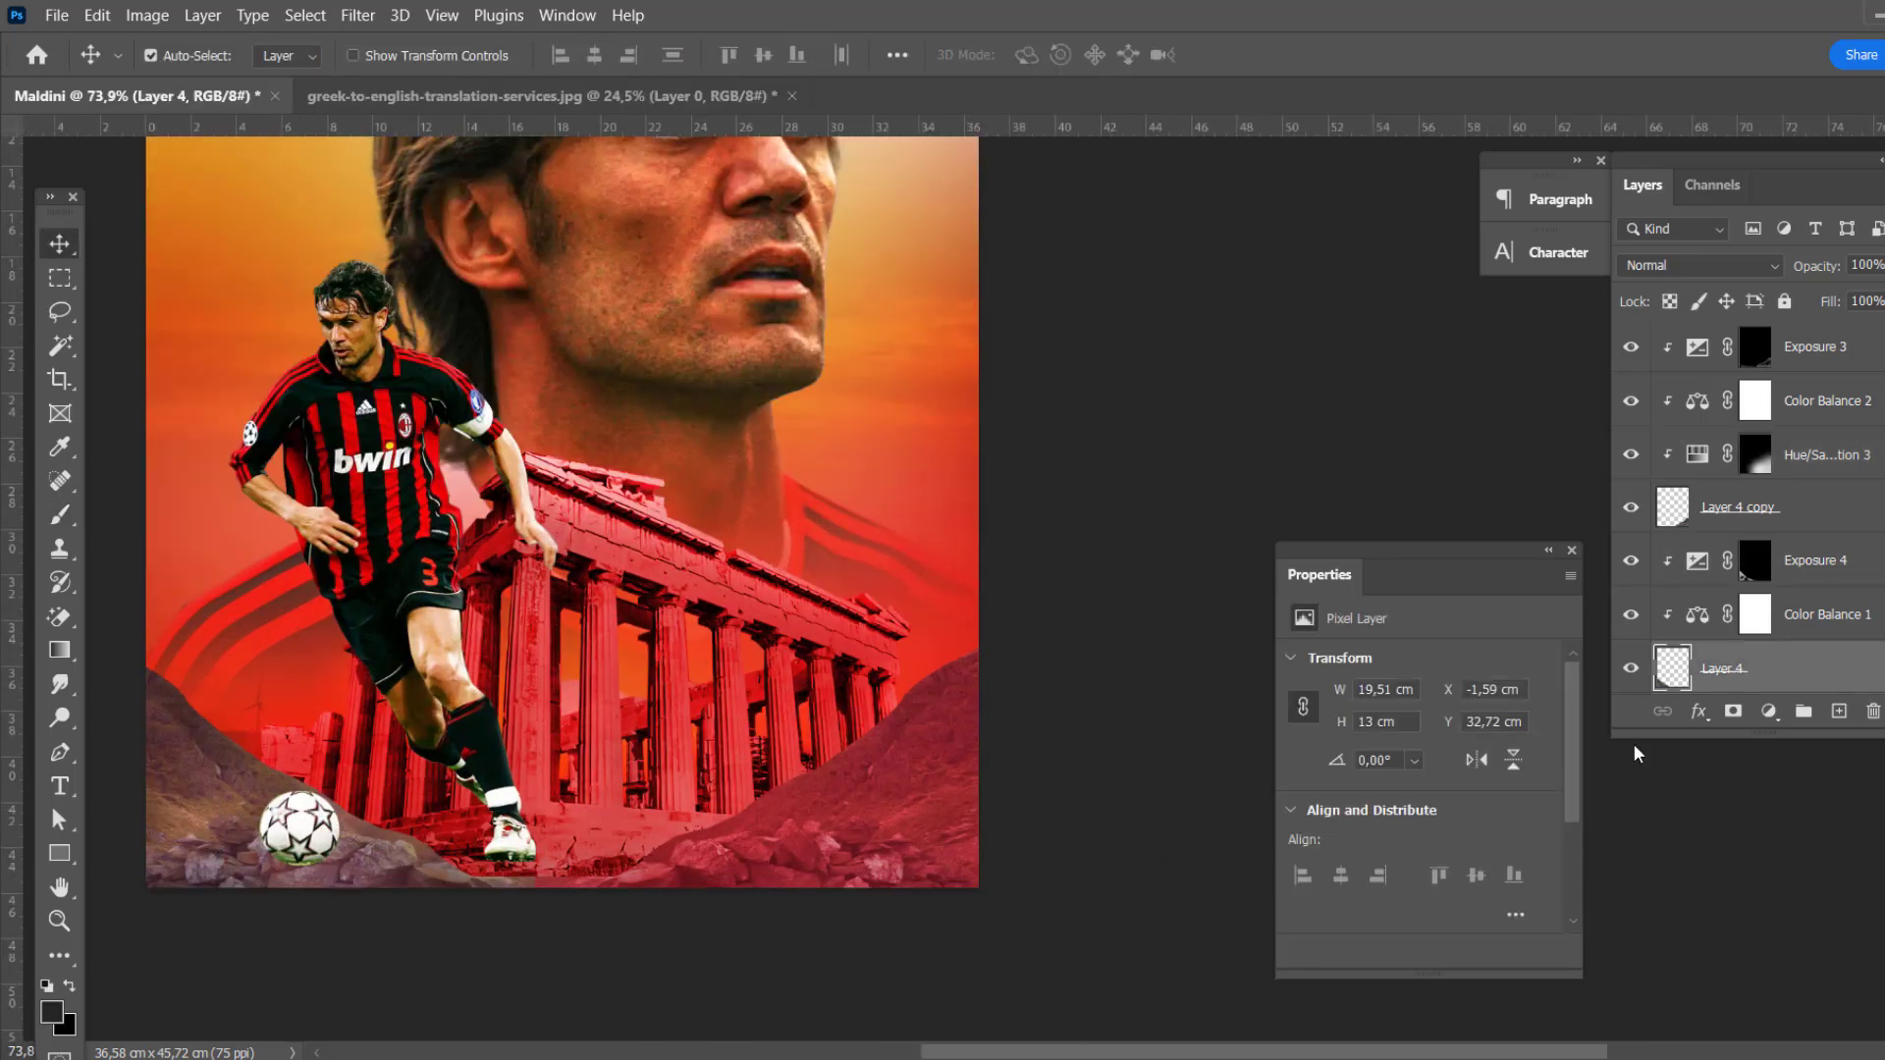
left_click(1768, 710)
left_click(1806, 467)
left_click(1423, 898)
left_click_drag(1357, 811, 1449, 812)
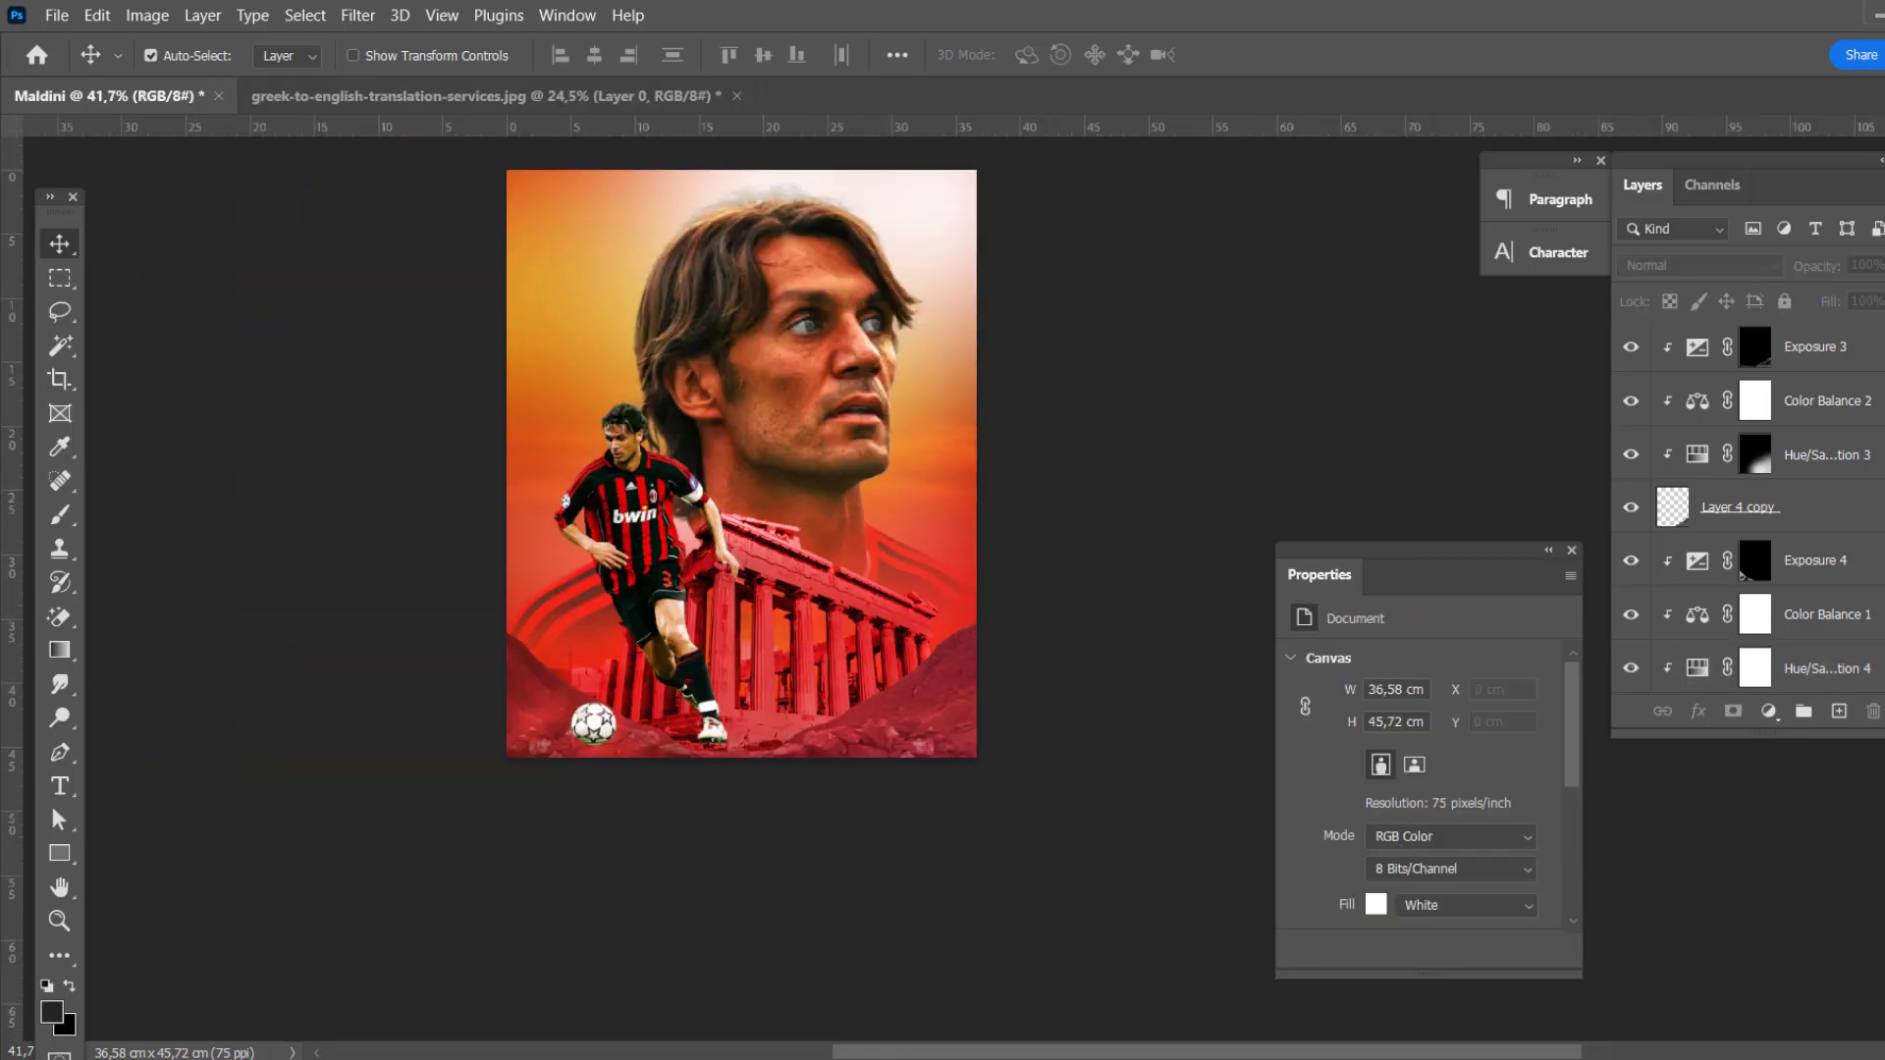
scroll(854, 509, "up", 2)
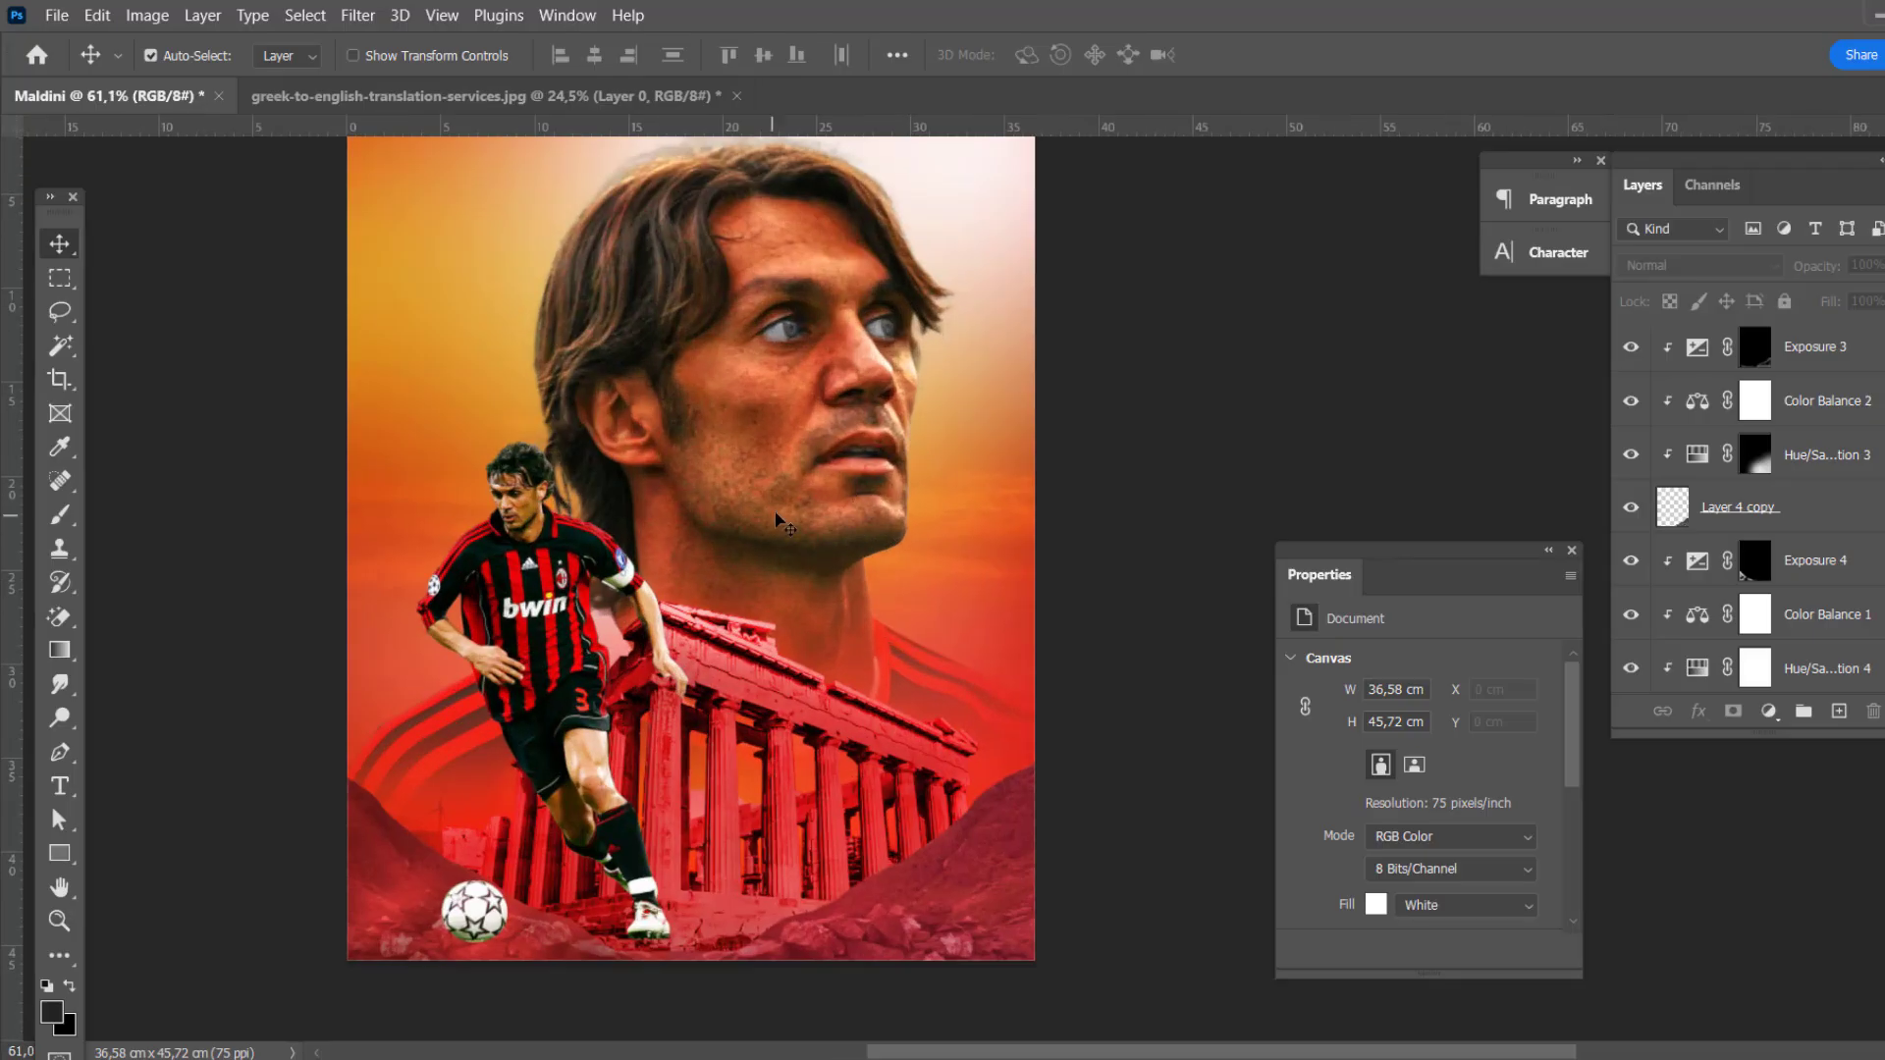
scroll(702, 598, "up", 1)
Step: Add a pale yellow Solid Color fill layer (#fcd878)
left_click(1769, 711)
left_click(1797, 257)
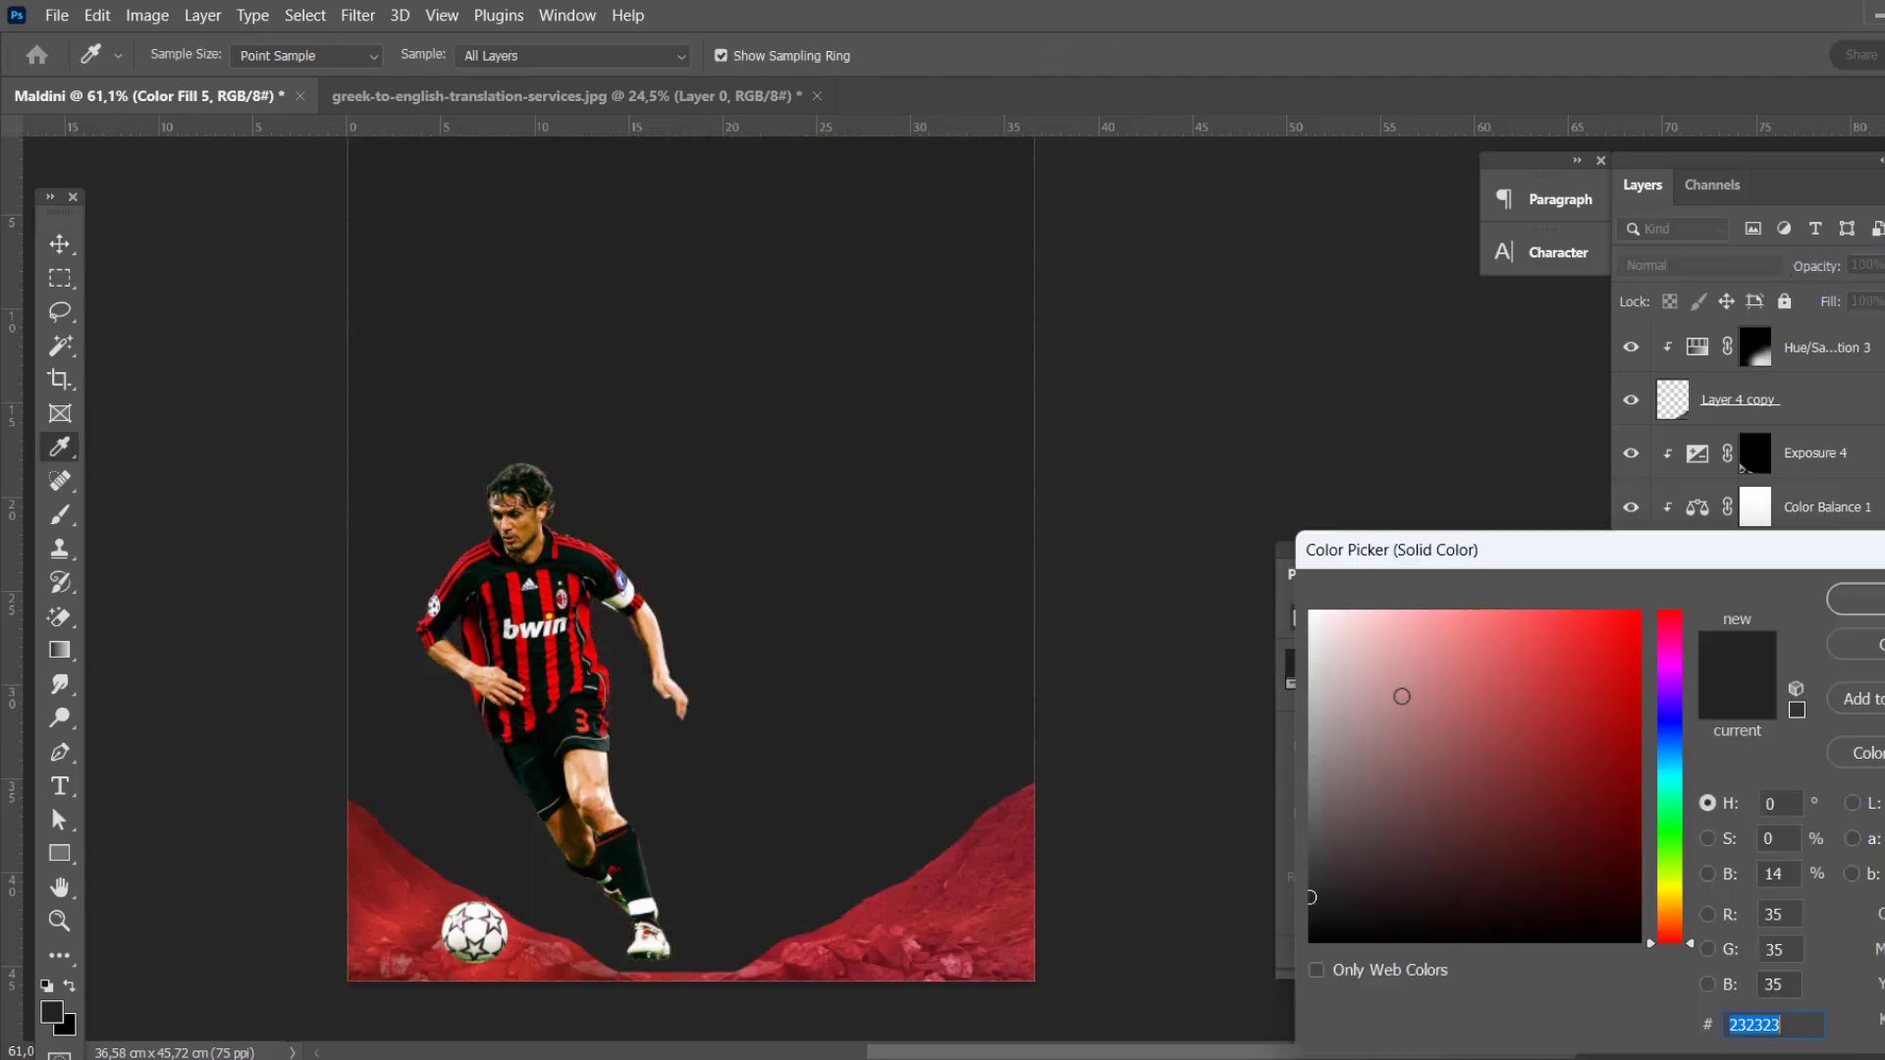
left_click(1669, 902)
left_click(1483, 615)
left_click(1858, 598)
Step: Set the yellow fill to Color Dodge and split its Underlying Layer Blend If to 38/68
left_click(1702, 265)
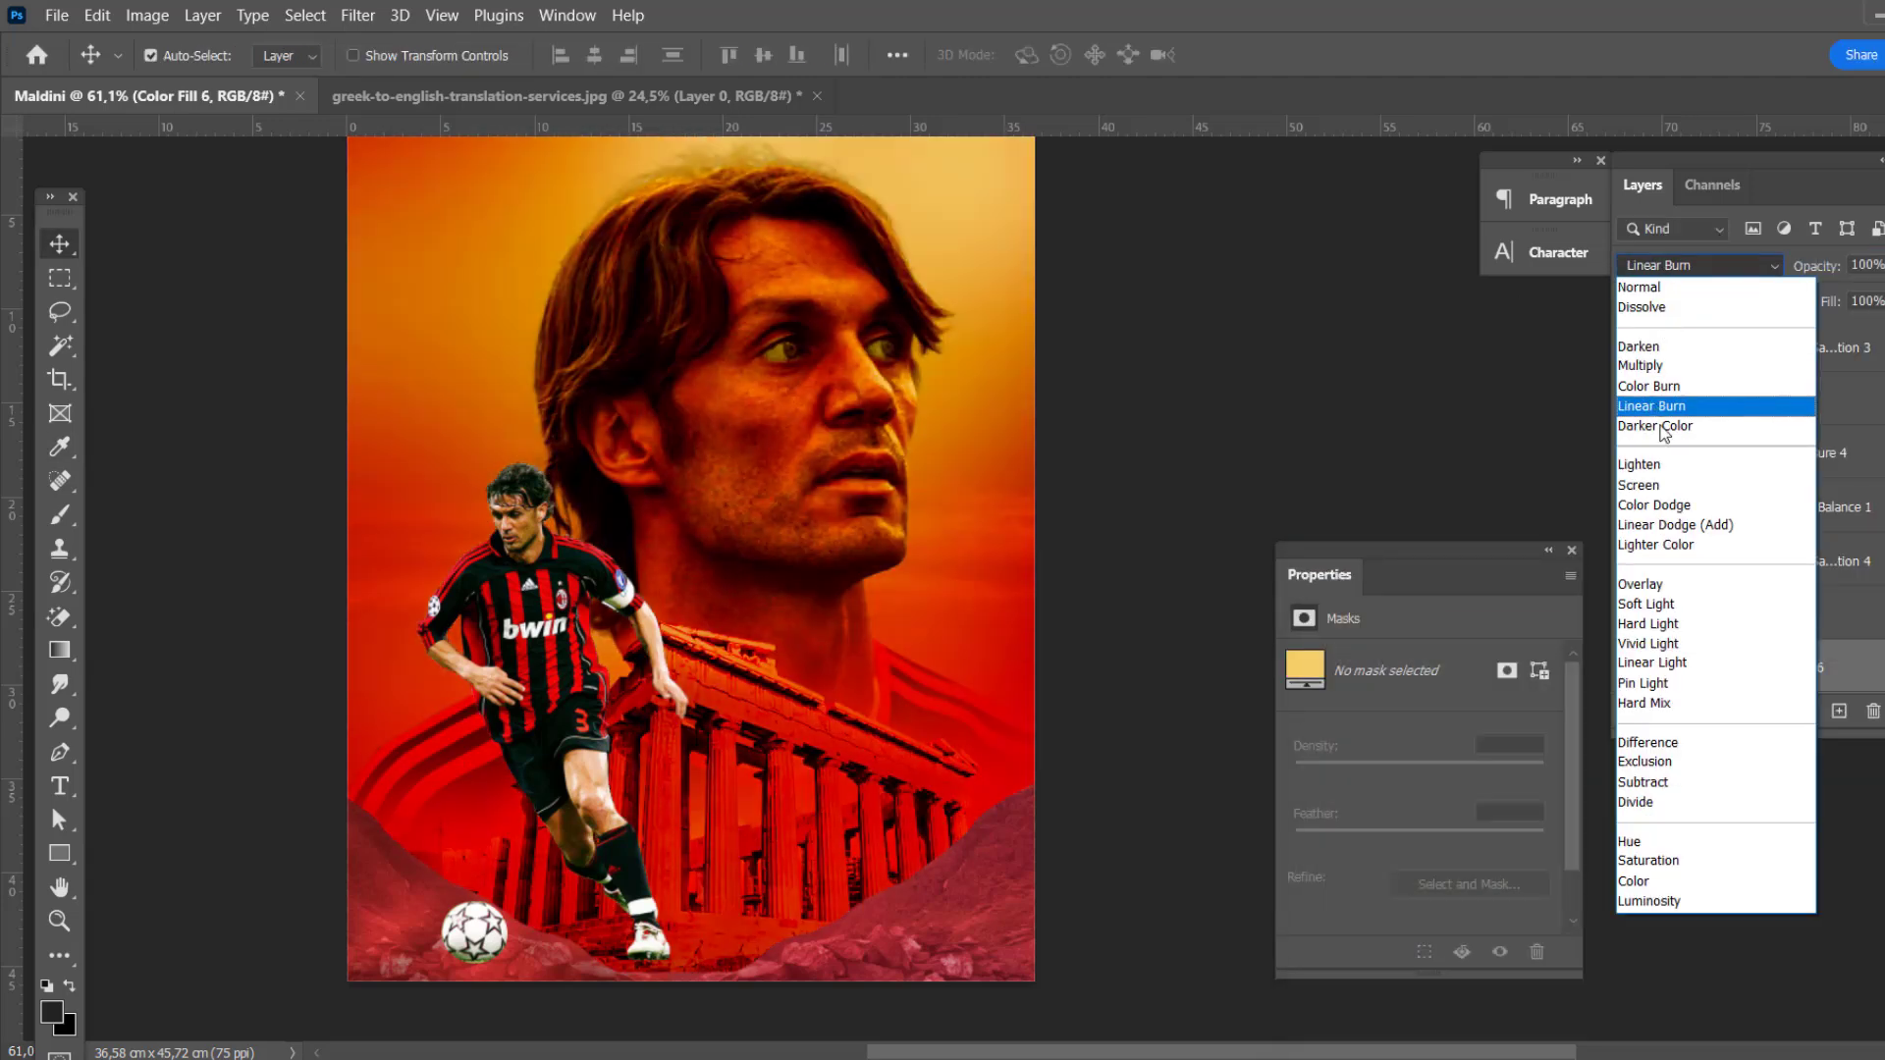
left_click(1675, 507)
double_click(1865, 678)
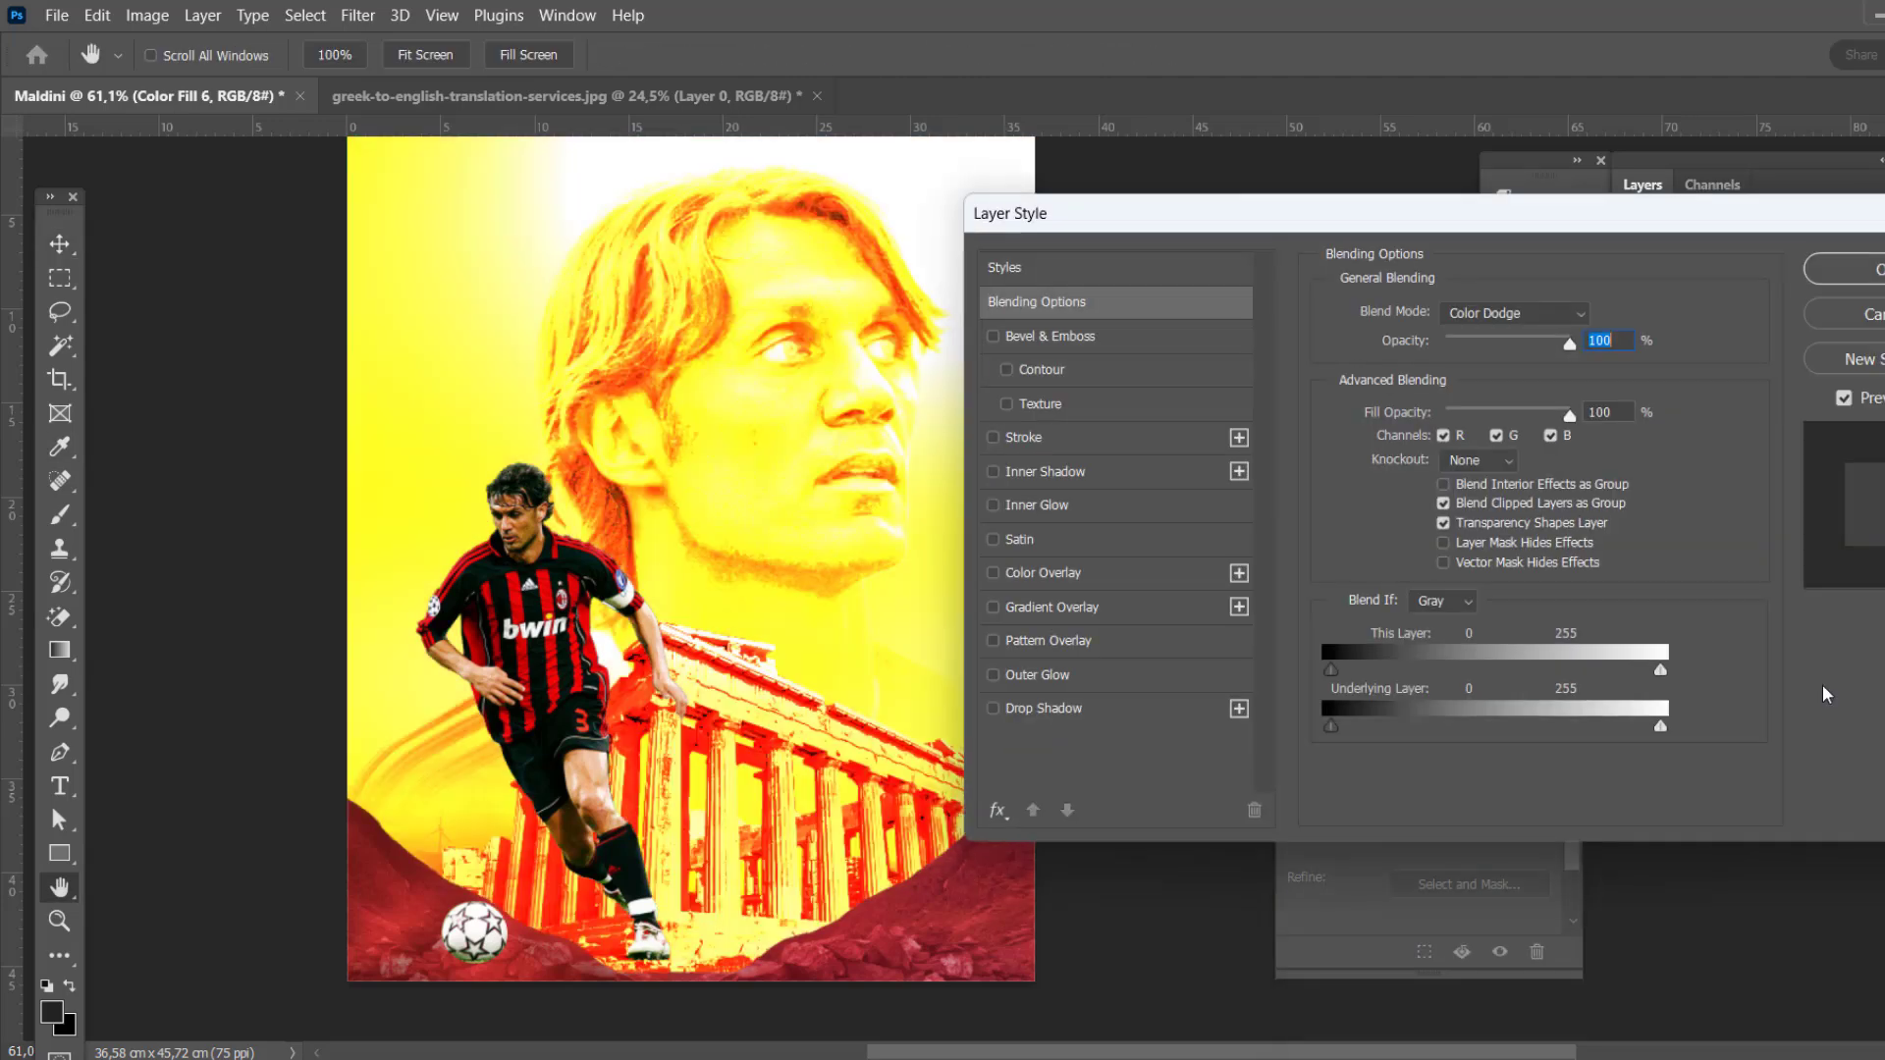
left_click_drag(1332, 727, 1420, 727)
left_click(1843, 269)
Step: Invert the Color Fill 6 mask and paint white over the temple to reveal the glow
left_click(1734, 667)
key("b")
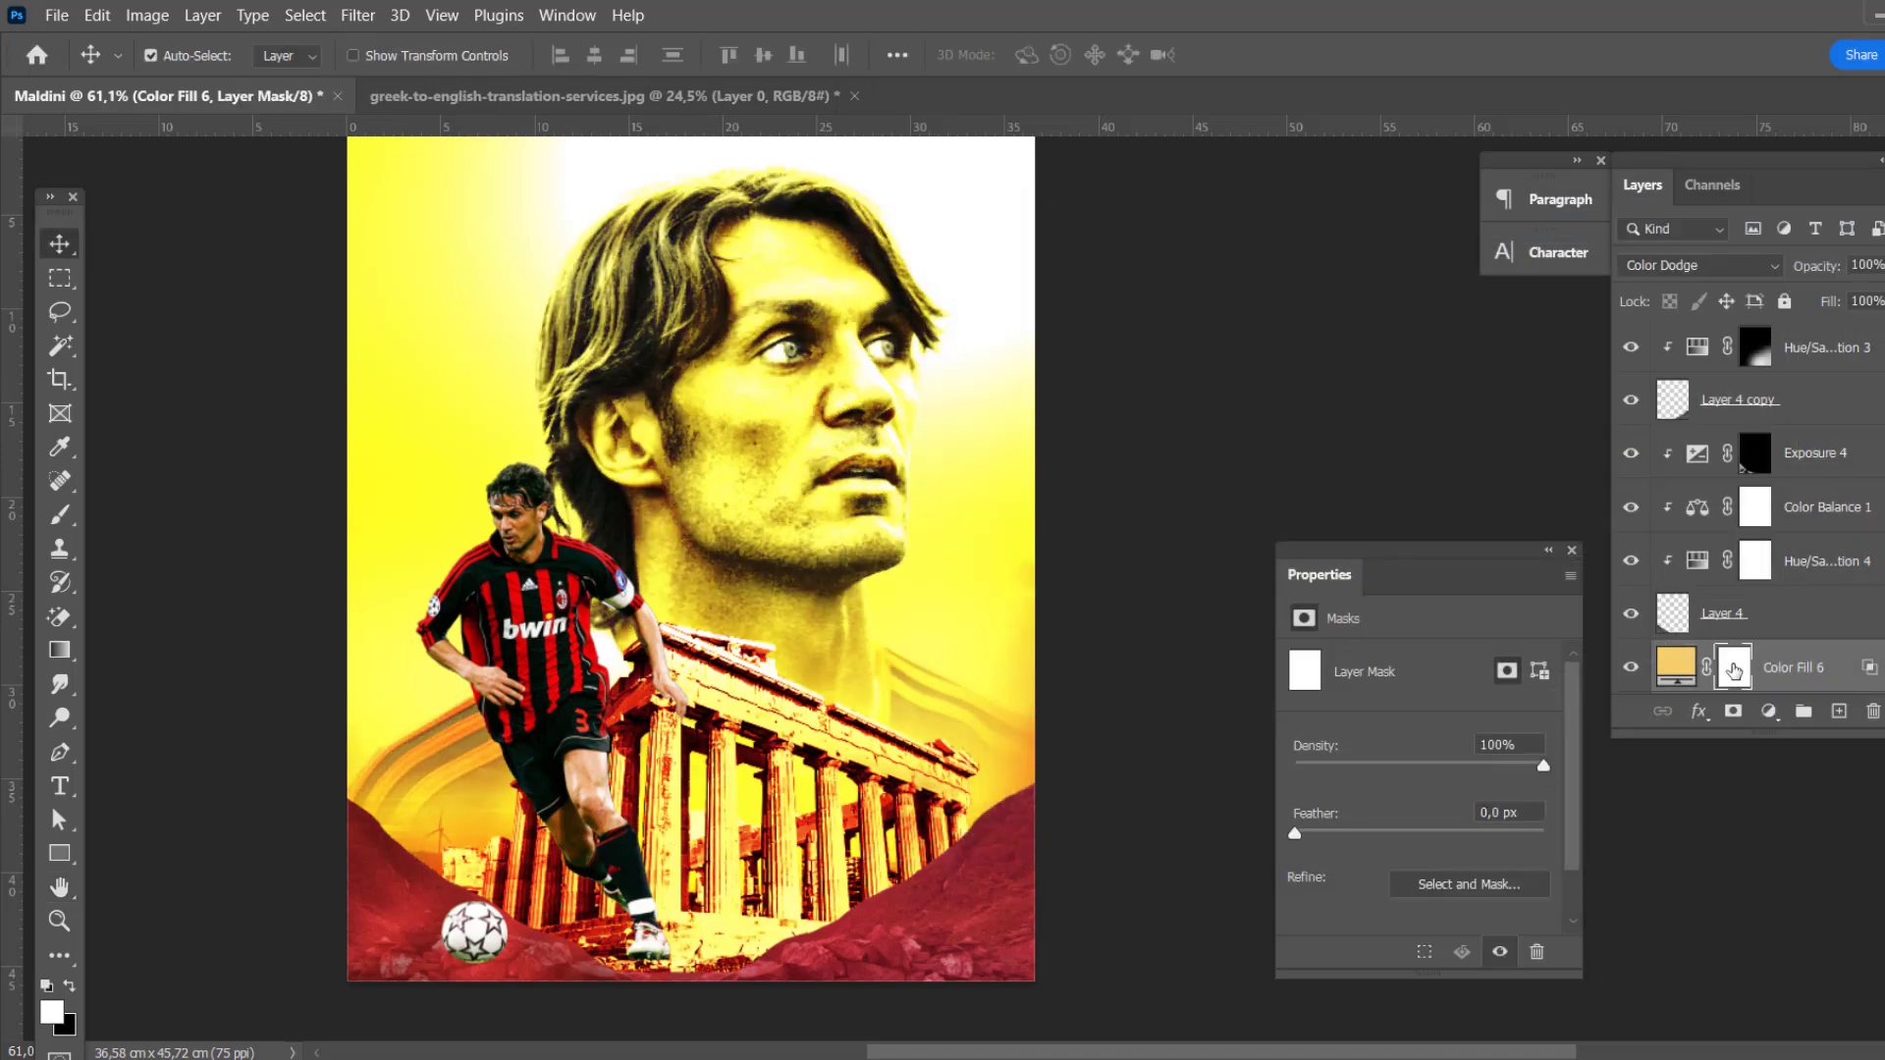
key("ctrl+i")
key("x")
mouse_move(589, 746)
left_mouse_down()
mouse_move(314, 819)
mouse_move(673, 903)
mouse_move(275, 903)
left_mouse_up()
key("v")
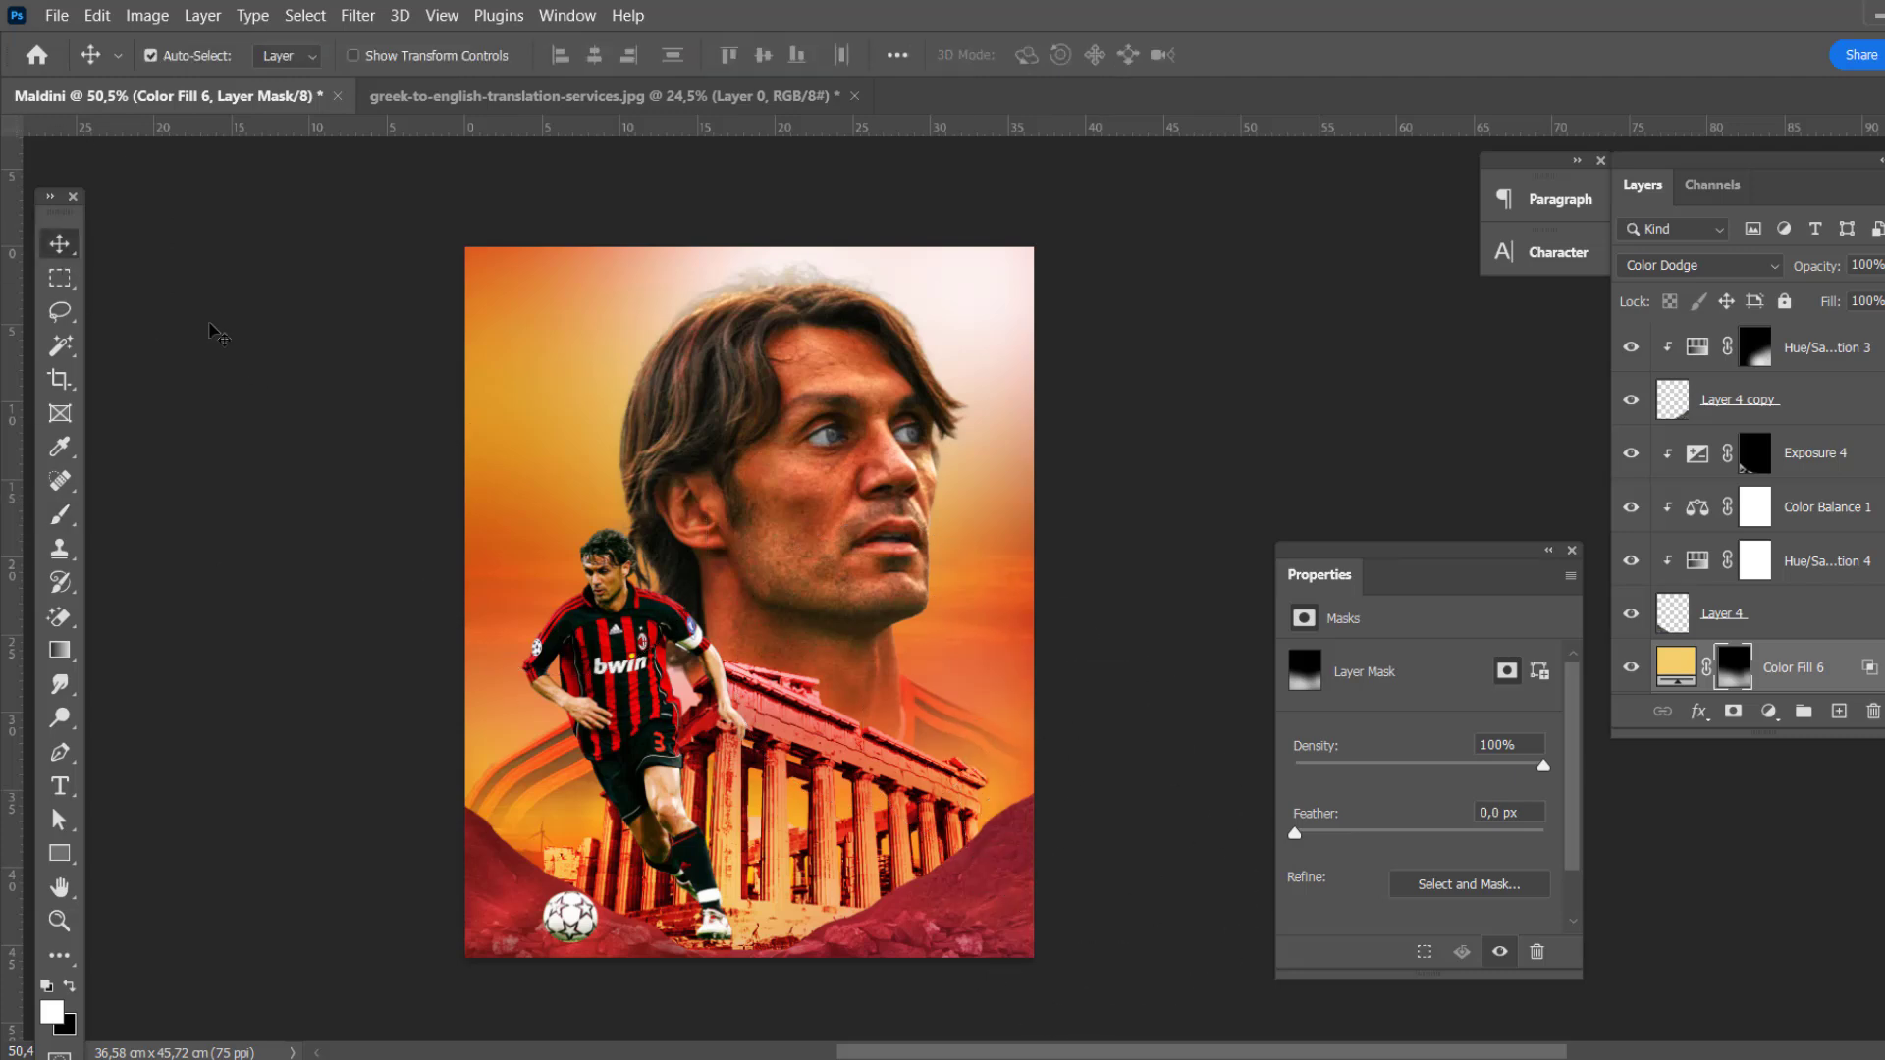
scroll(589, 510, "up", 5)
left_click_drag(672, 428, 785, 206)
Step: Add a Hue/Saturation adjustment to Layer 1 with Saturation -95
left_click(932, 401)
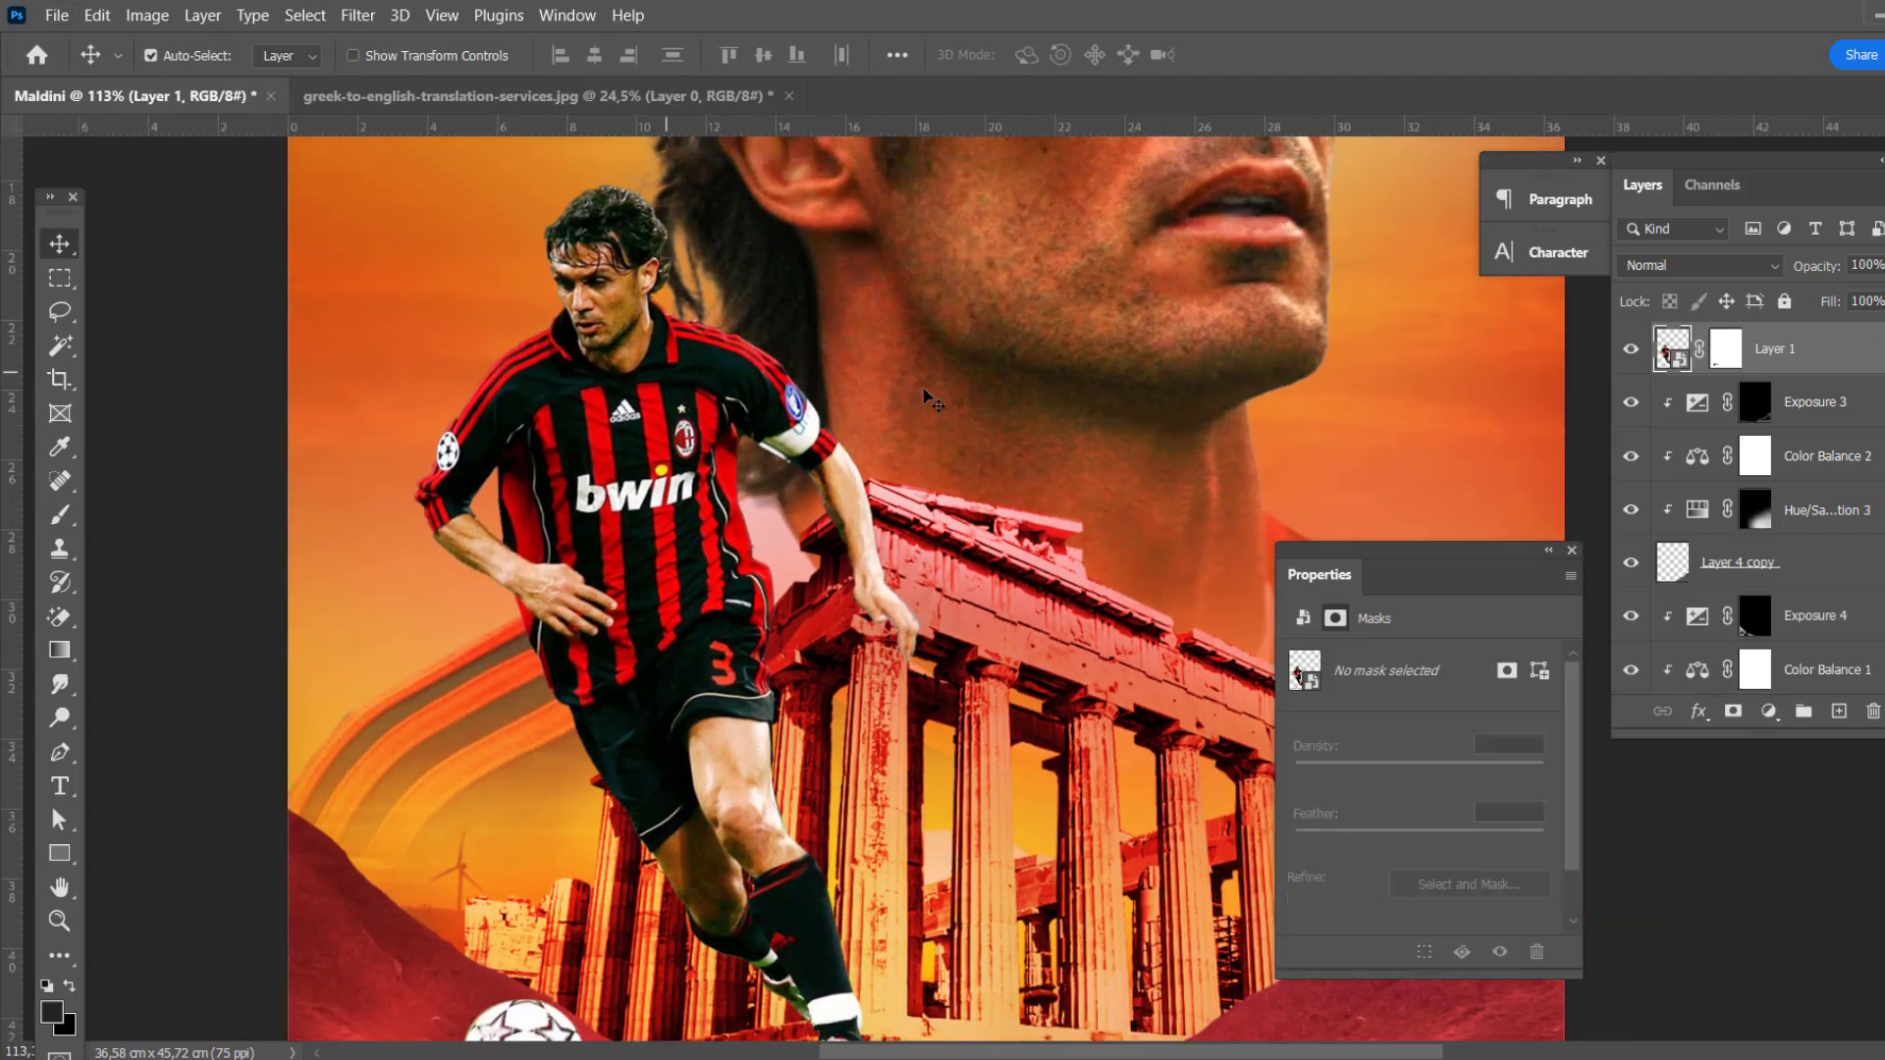
left_click(1769, 711)
left_click(1828, 462)
left_click_drag(1420, 813, 1302, 815)
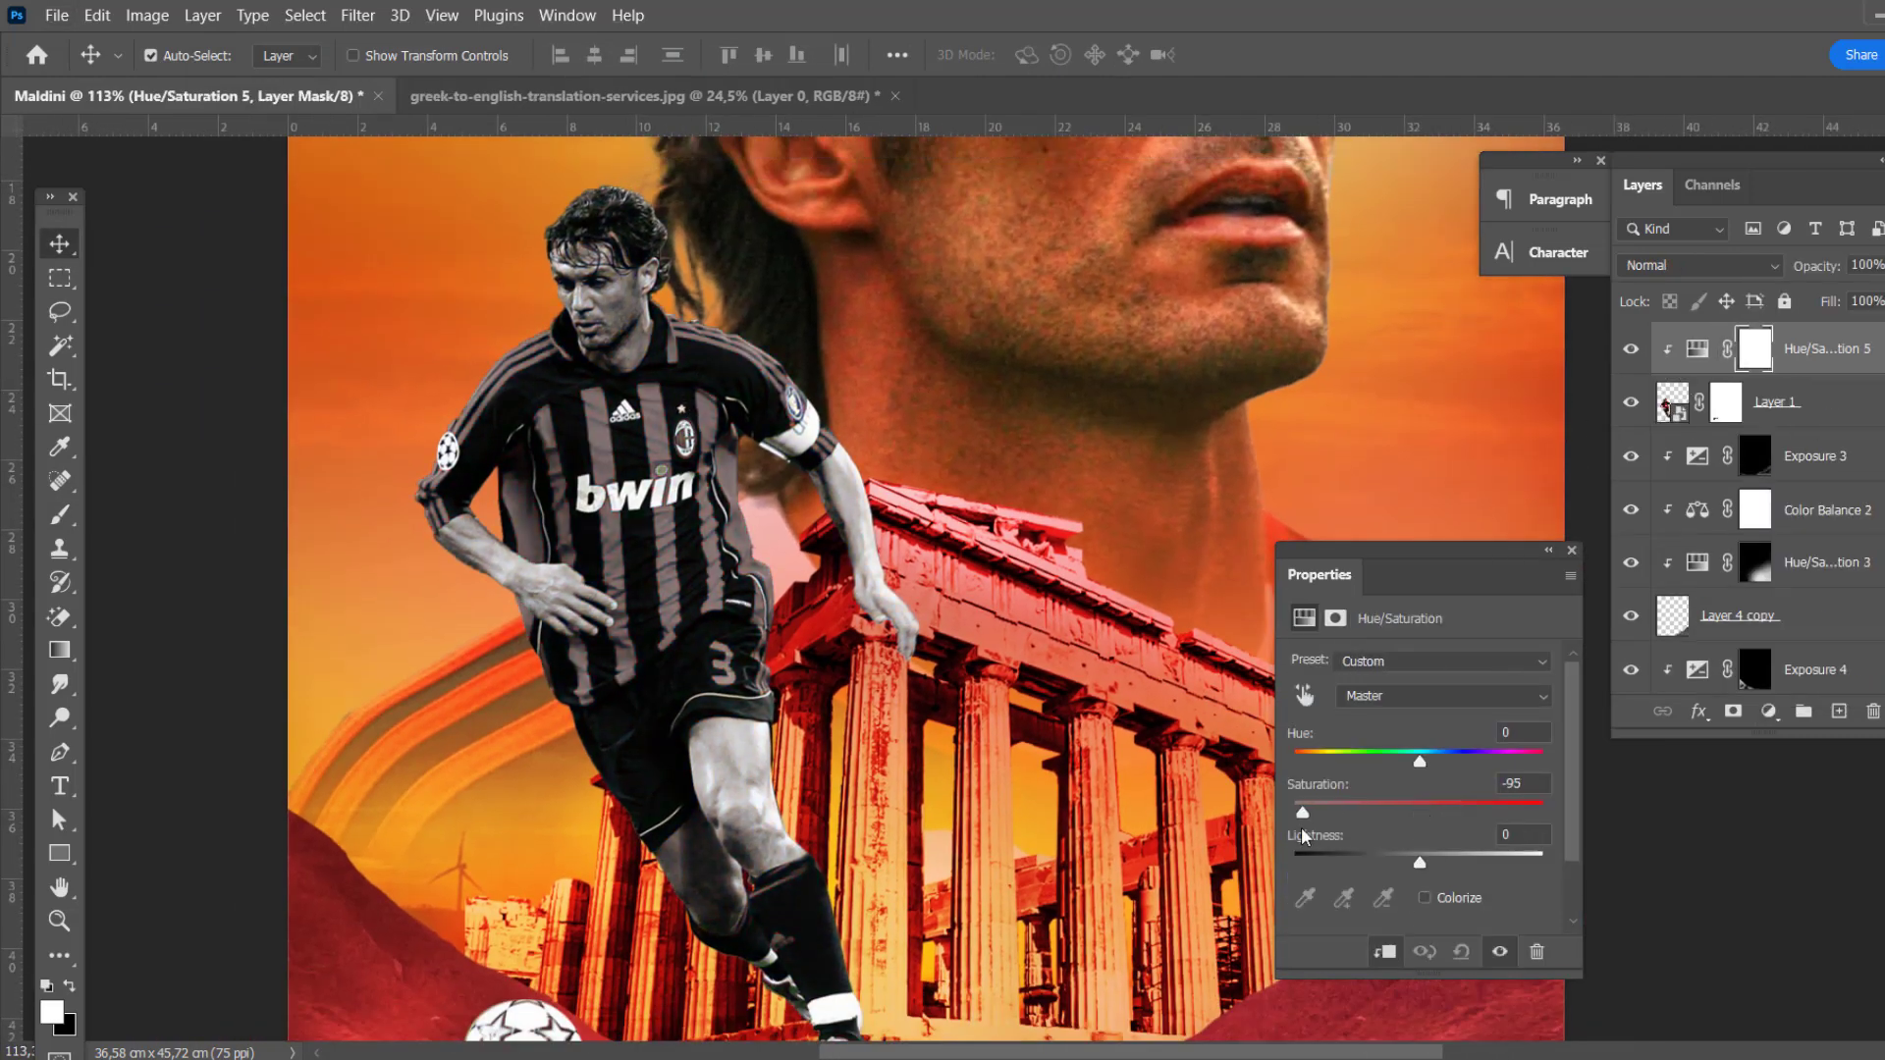
Step: Invert the Hue/Saturation 5 mask and brush white over small spots on the player
left_click(1750, 350)
key("ctrl+i")
key("b")
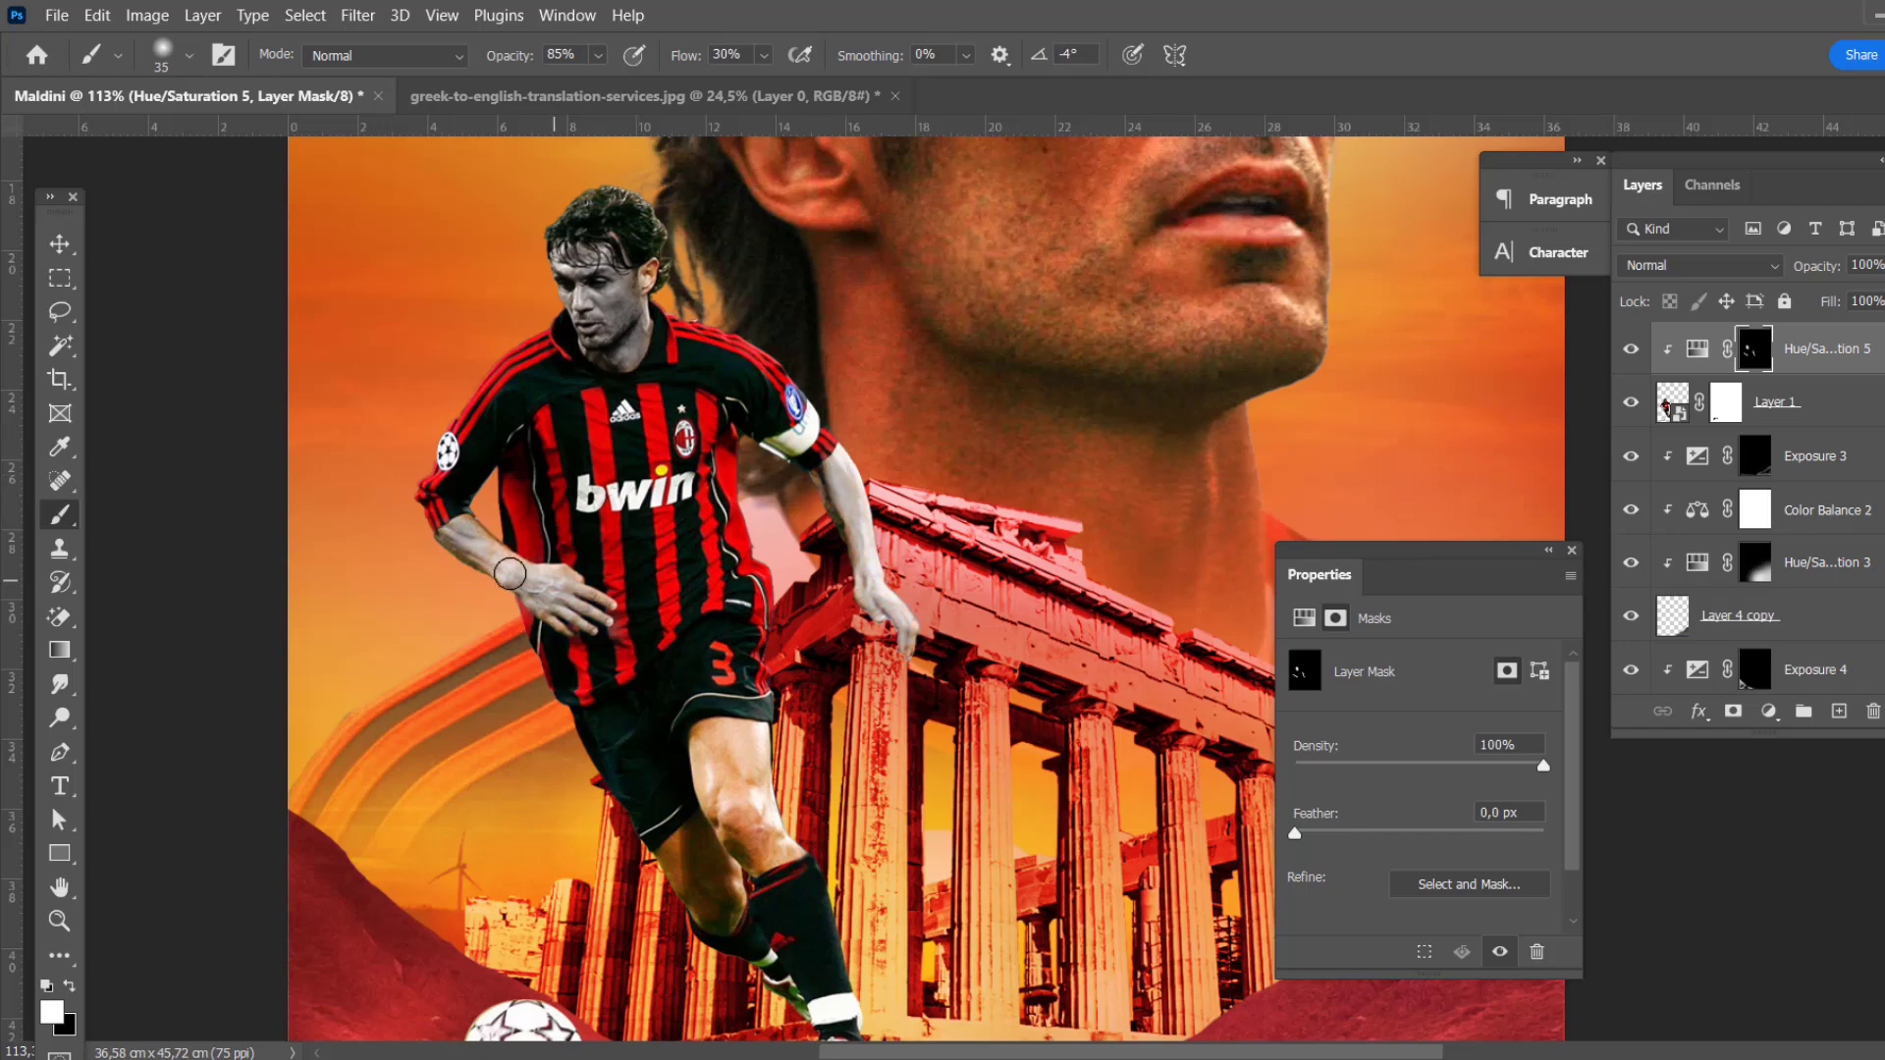
scroll(509, 573, "down", 3)
scroll(678, 764, "up", 2)
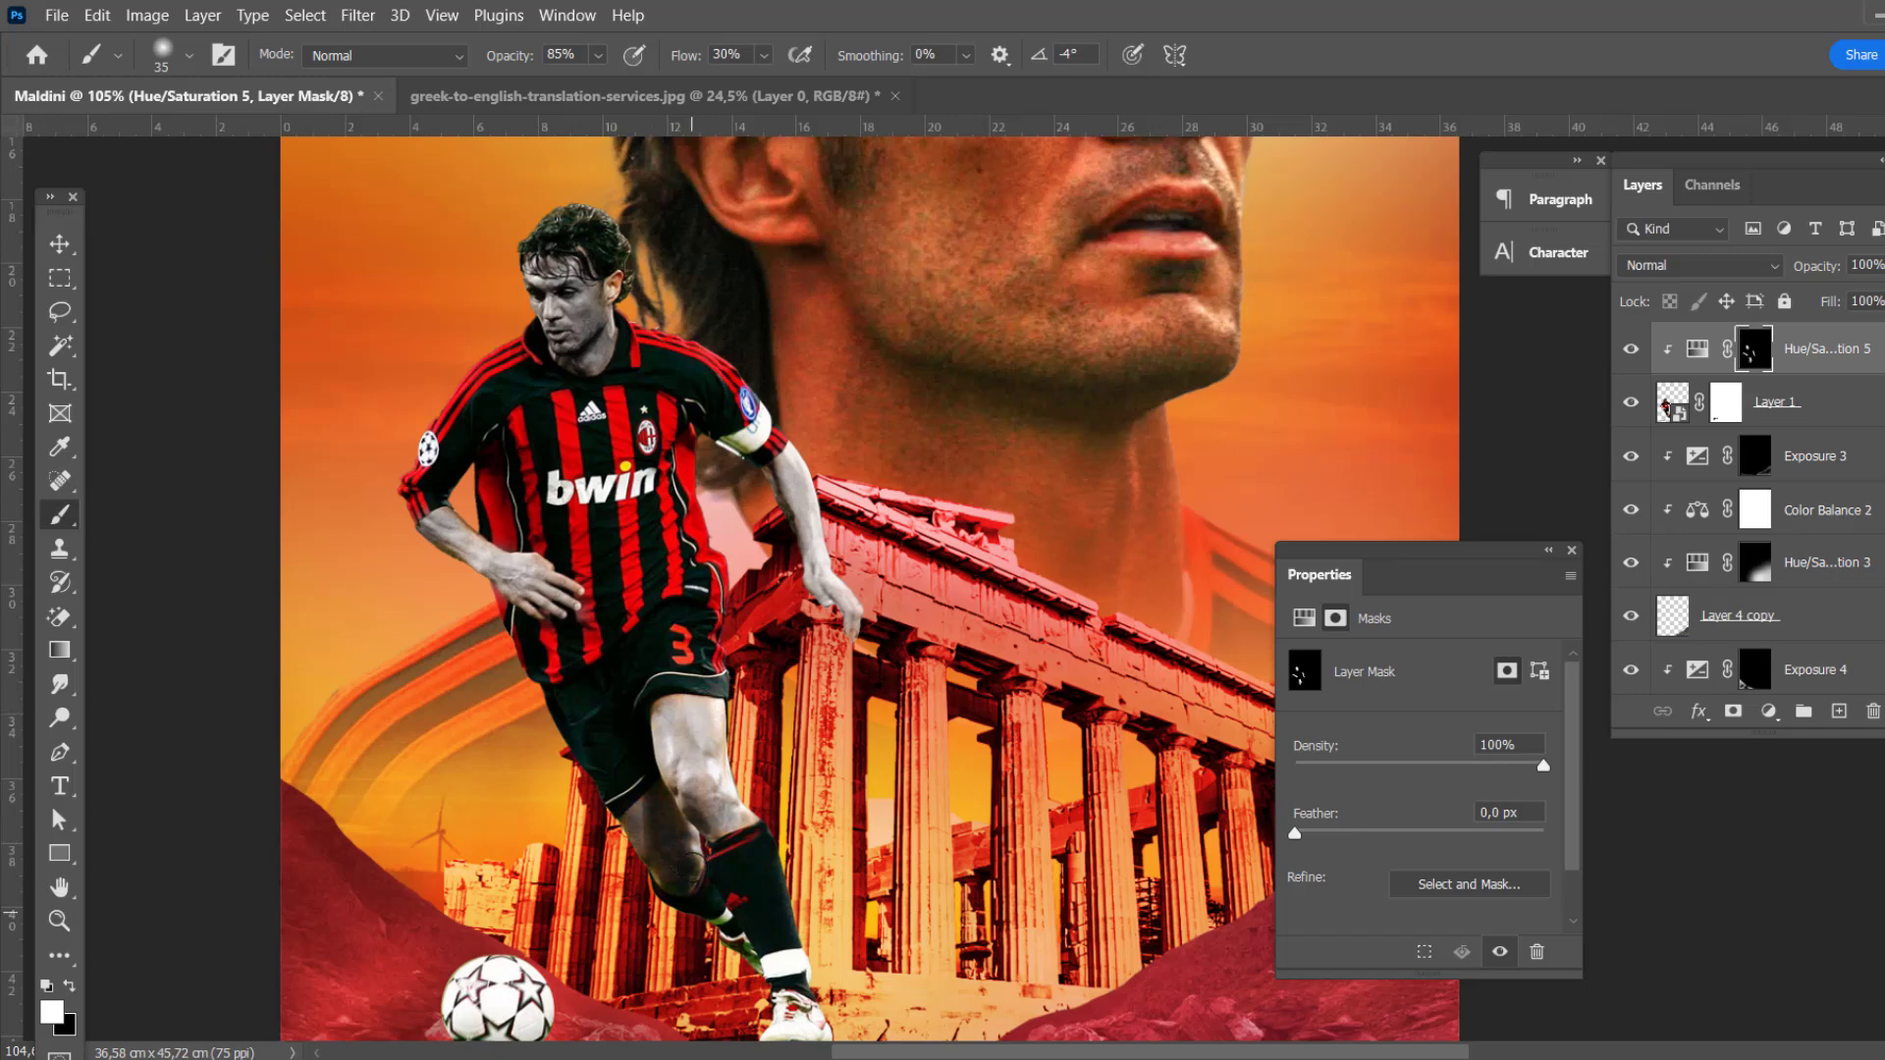
scroll(1056, 564, "down", 4)
Step: Lower the Hue/Saturation 5 opacity to 42% and reselect Layer 1
left_click(1826, 297)
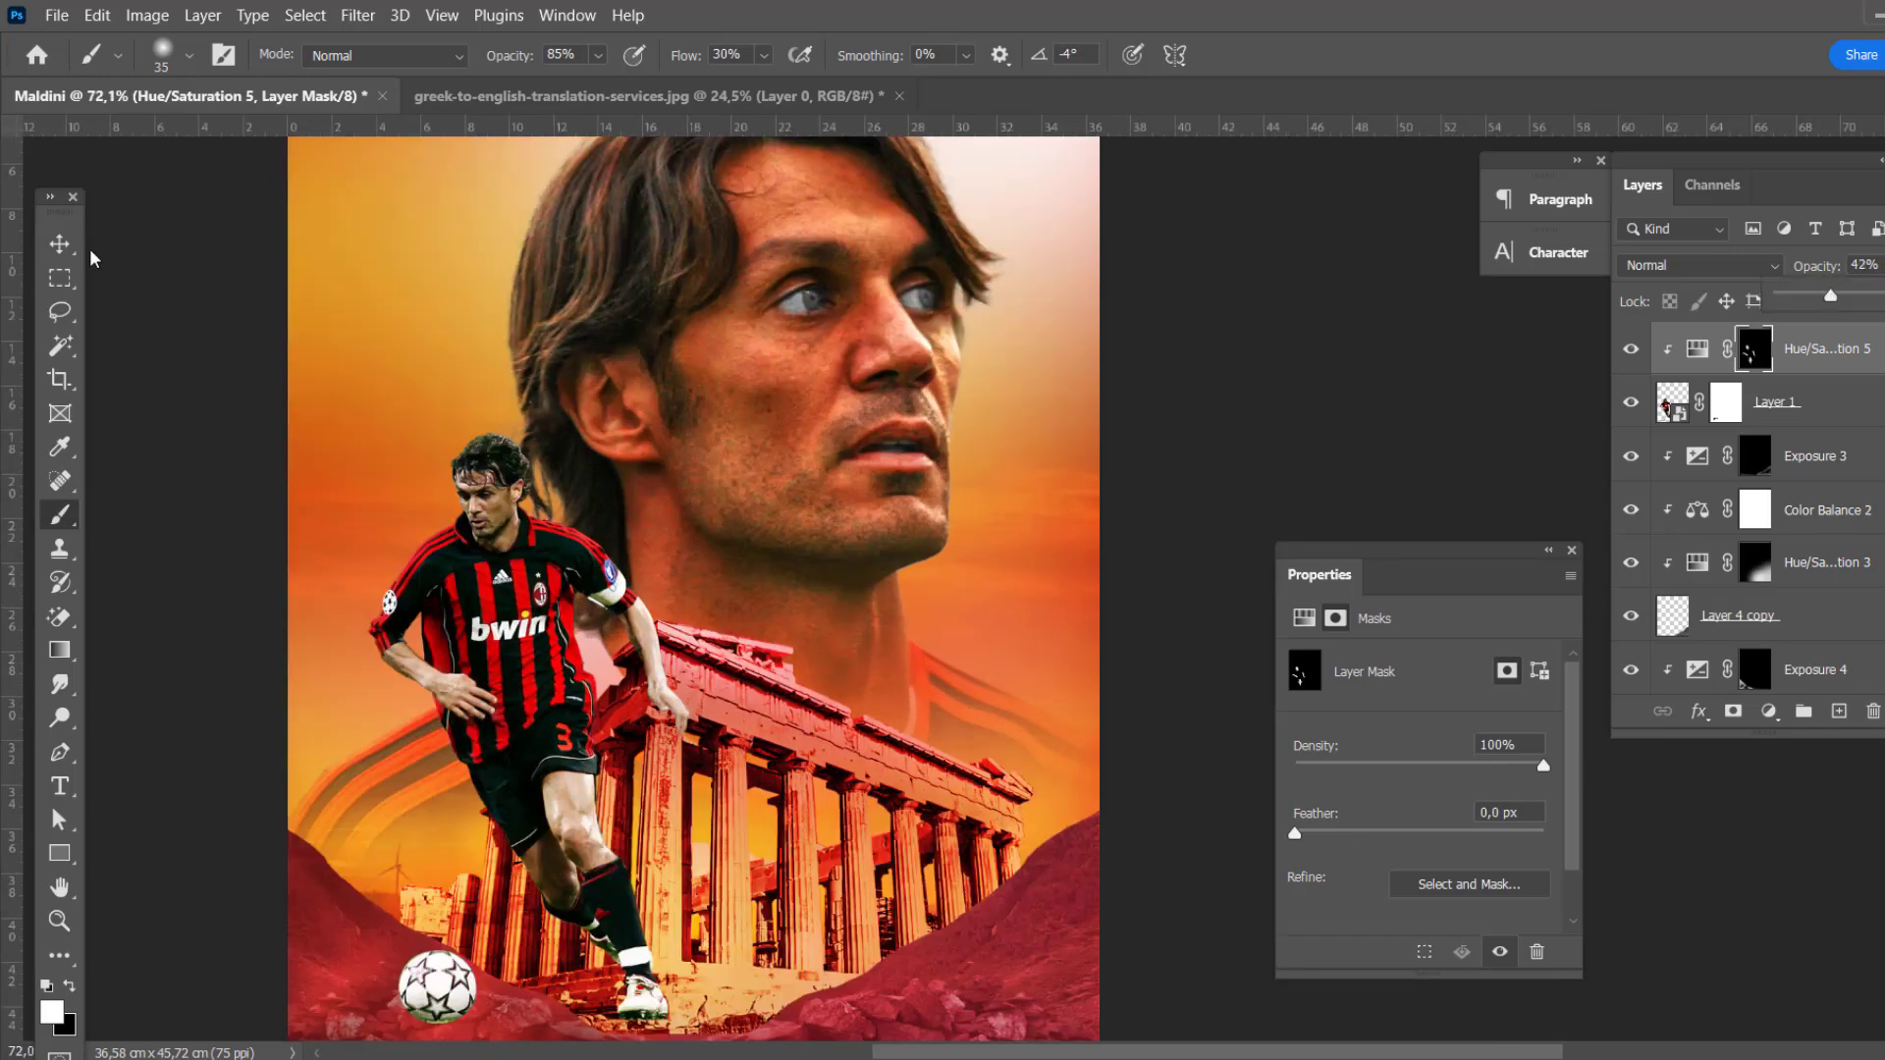
key("v")
scroll(379, 673, "down", 2)
scroll(686, 782, "up", 2)
scroll(687, 663, "up", 2)
left_click(687, 662)
Step: Apply a Camera Raw filter to the player layer
left_click(359, 15)
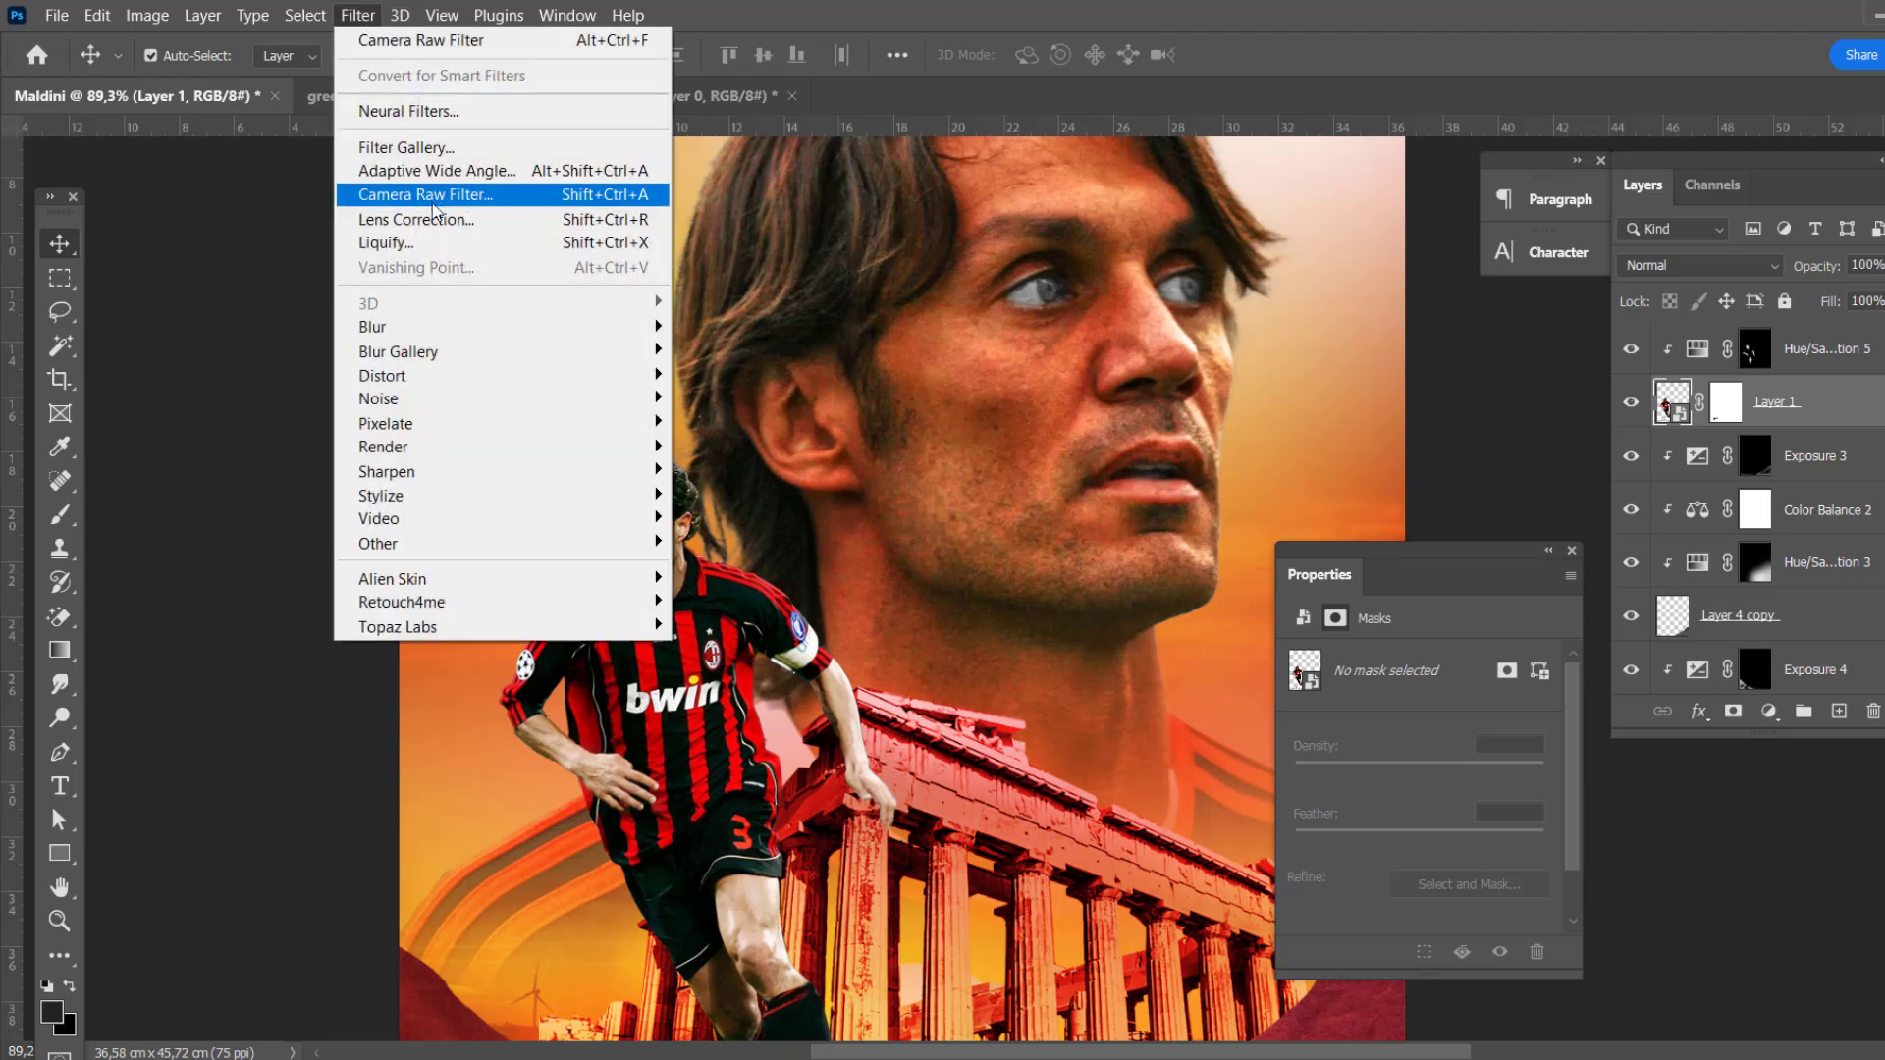
left_click(437, 190)
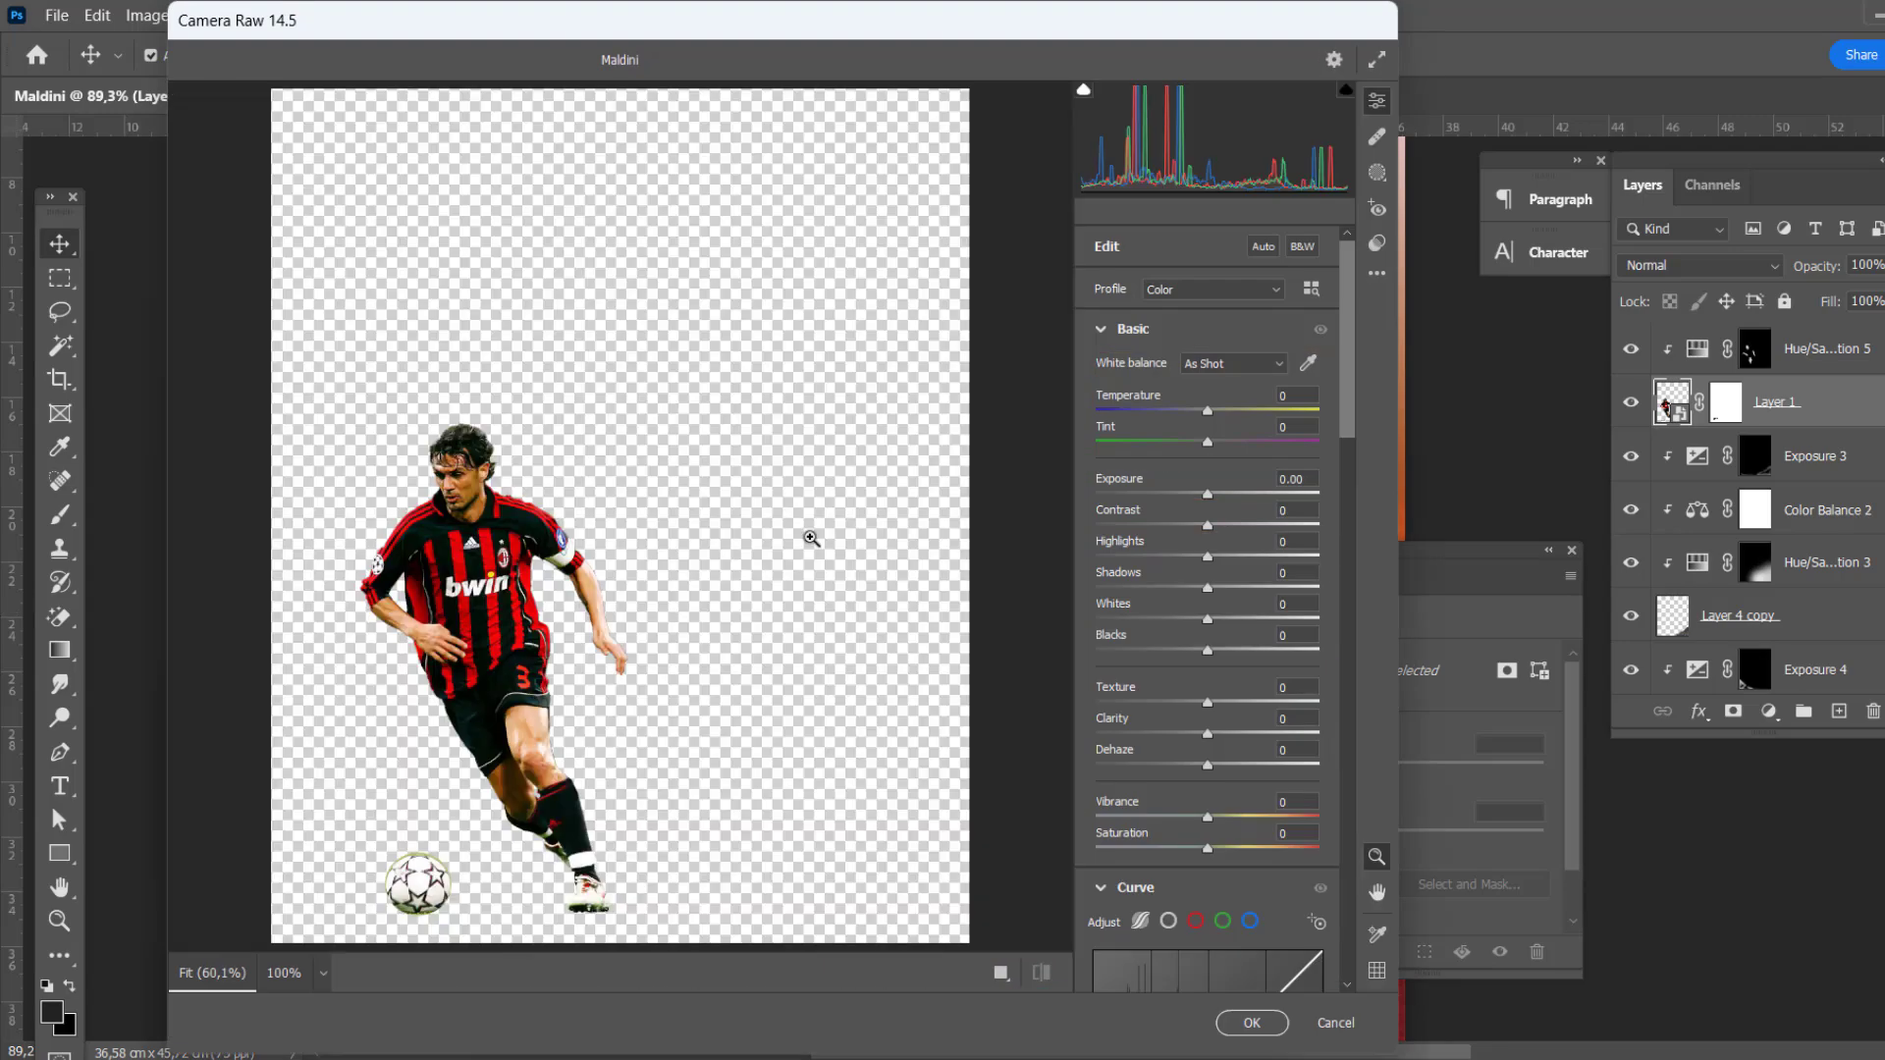
left_click(808, 534)
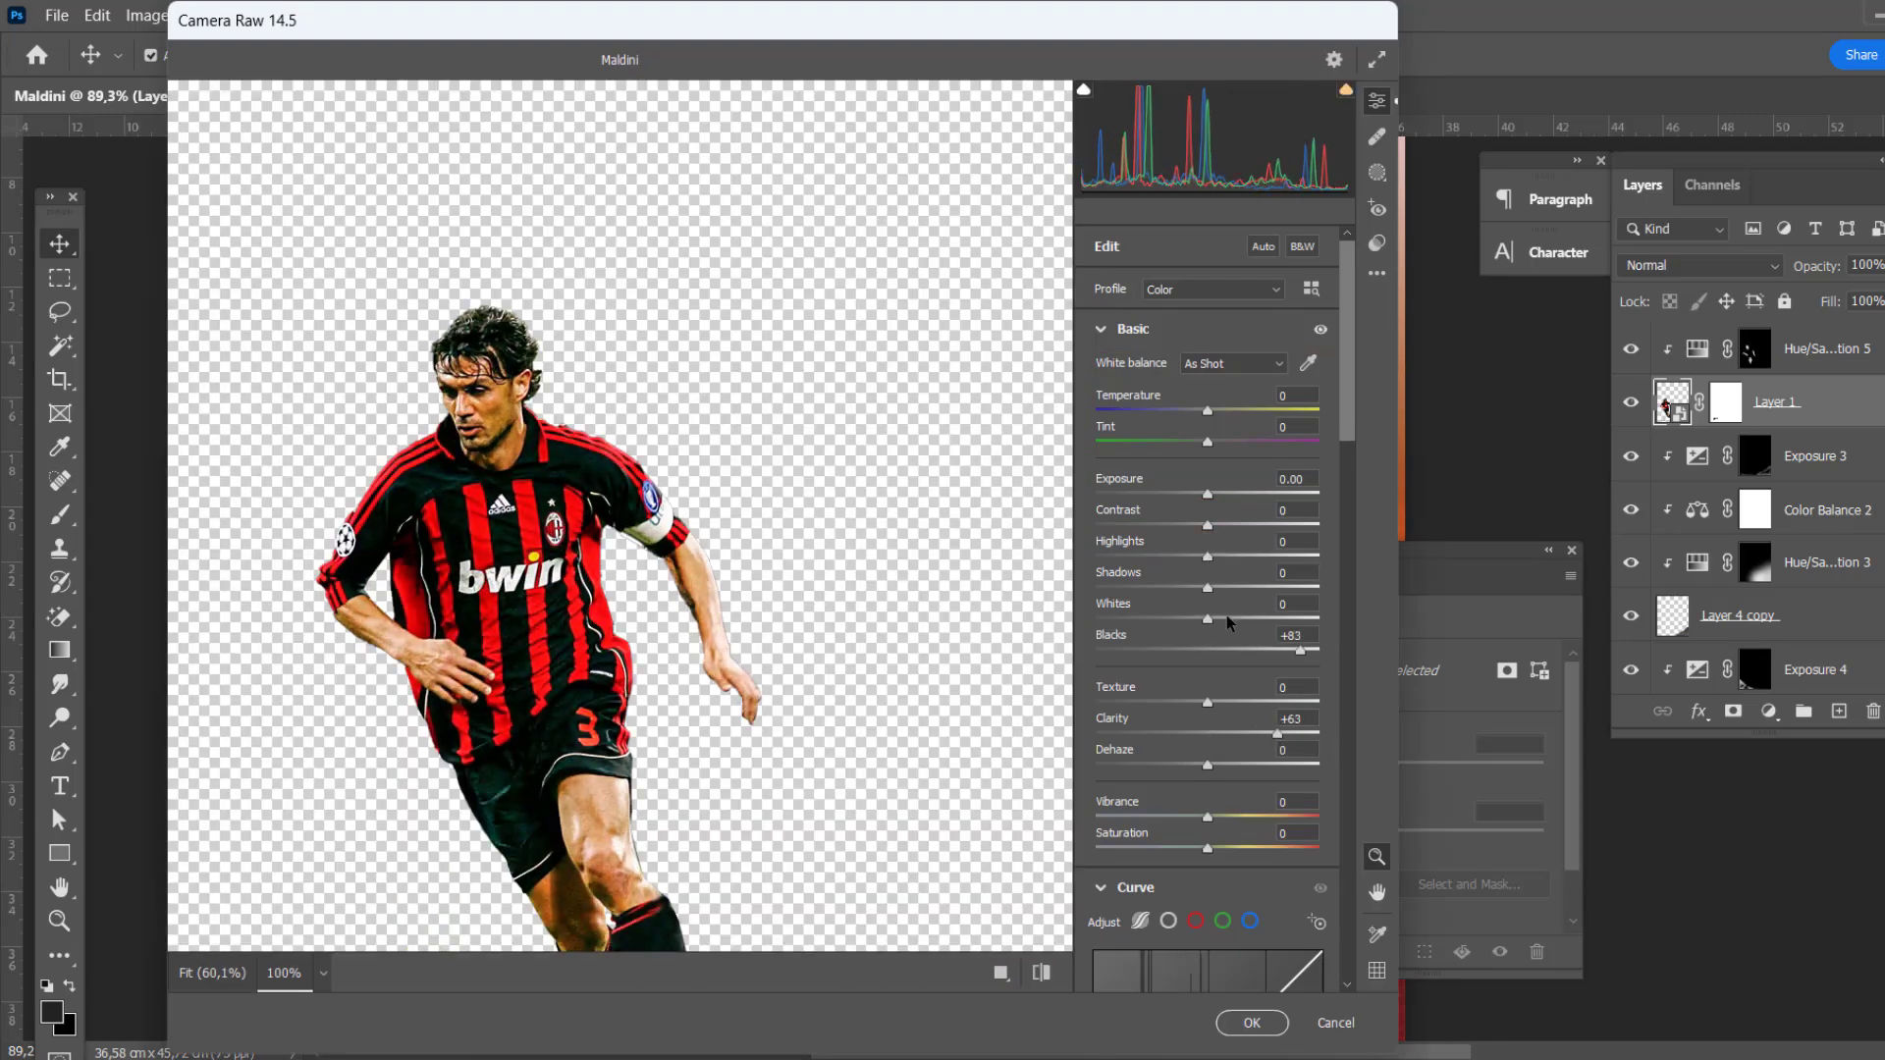
left_click(1251, 1022)
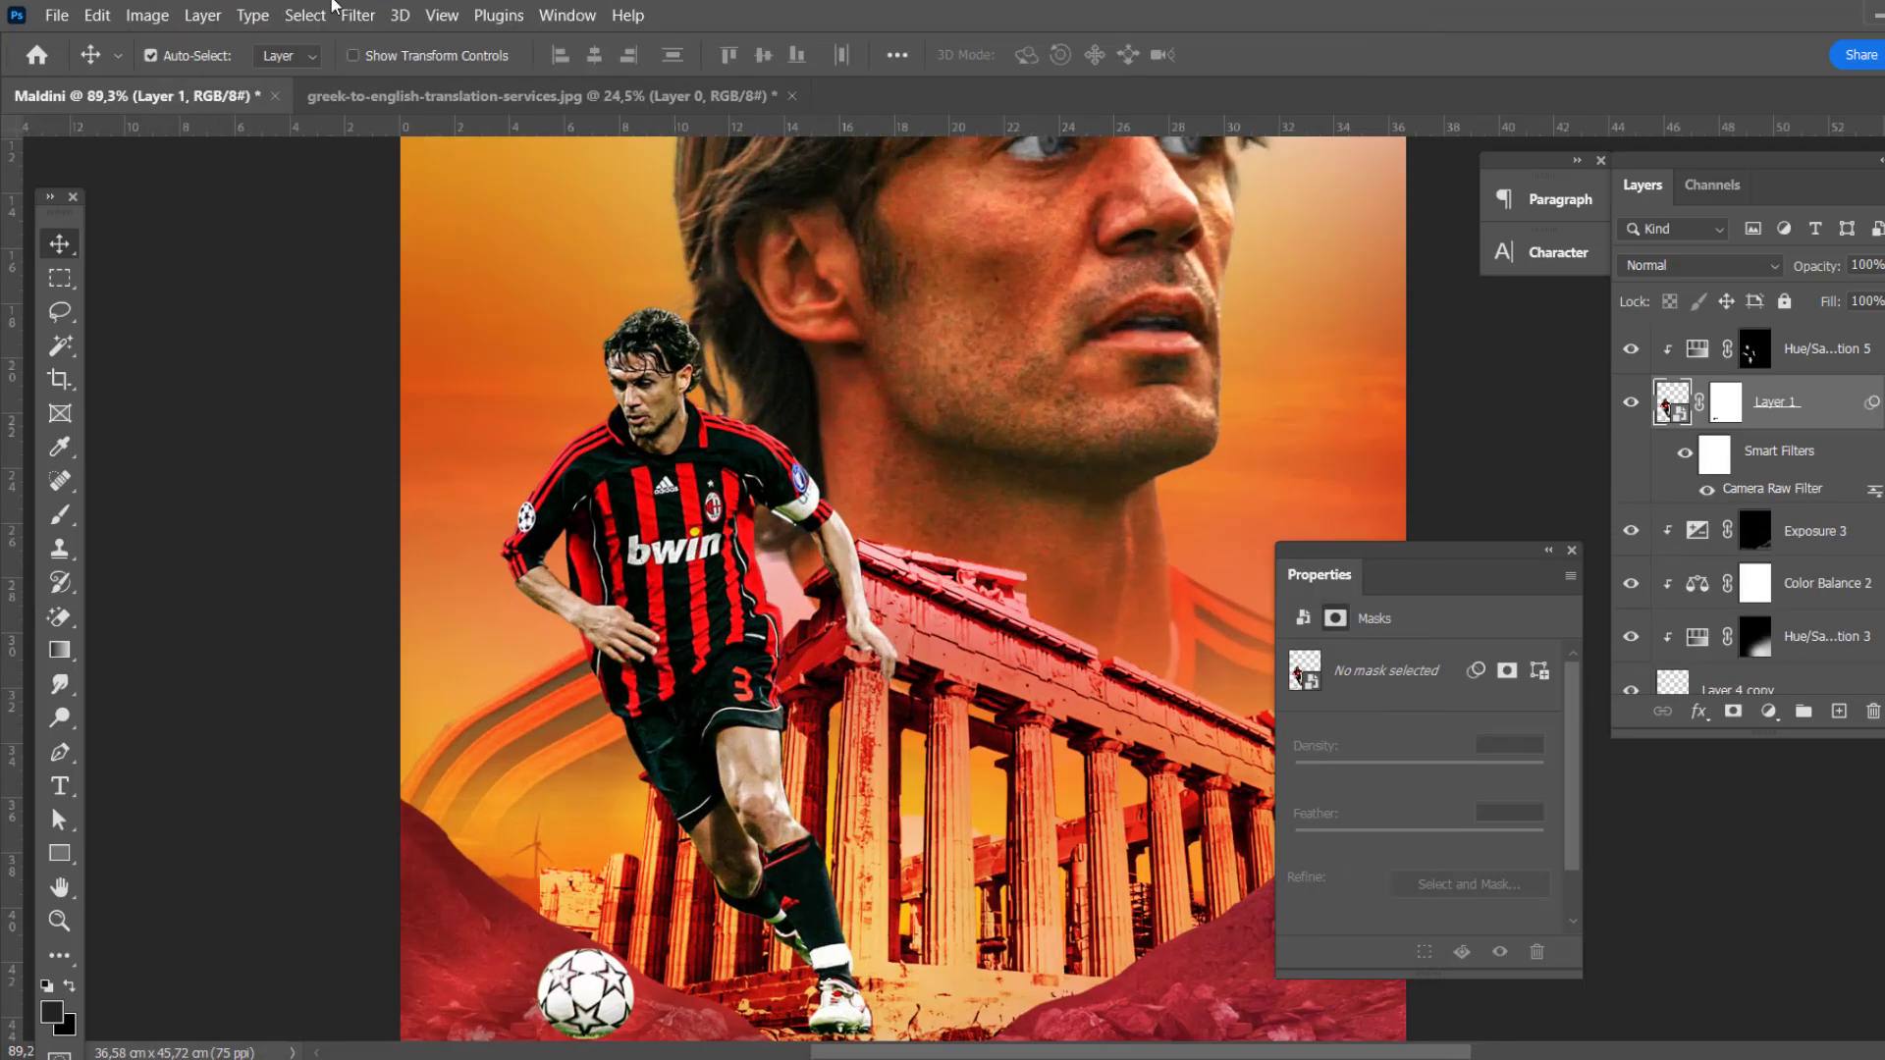
Step: Apply a Shadows/Highlights correction to the player's shadows
left_click(148, 14)
mouse_move(187, 76)
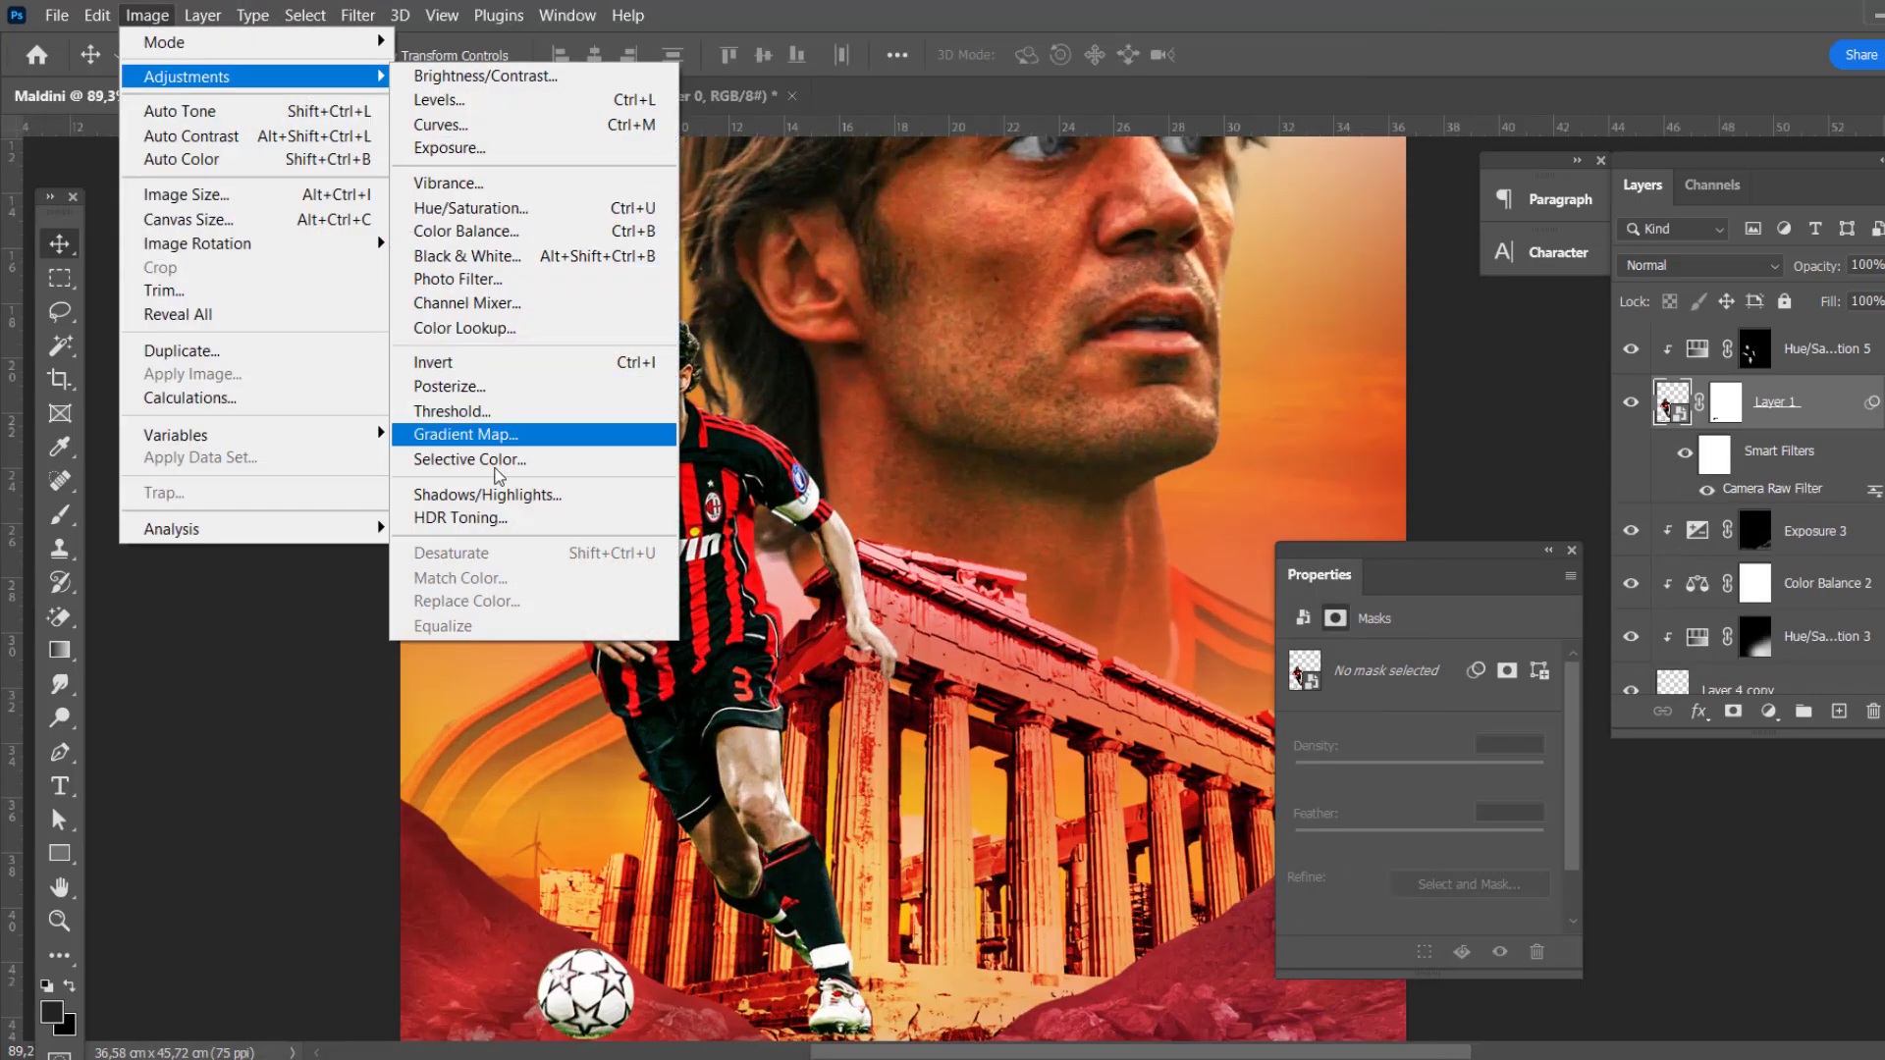
left_click(481, 495)
left_click(1408, 495)
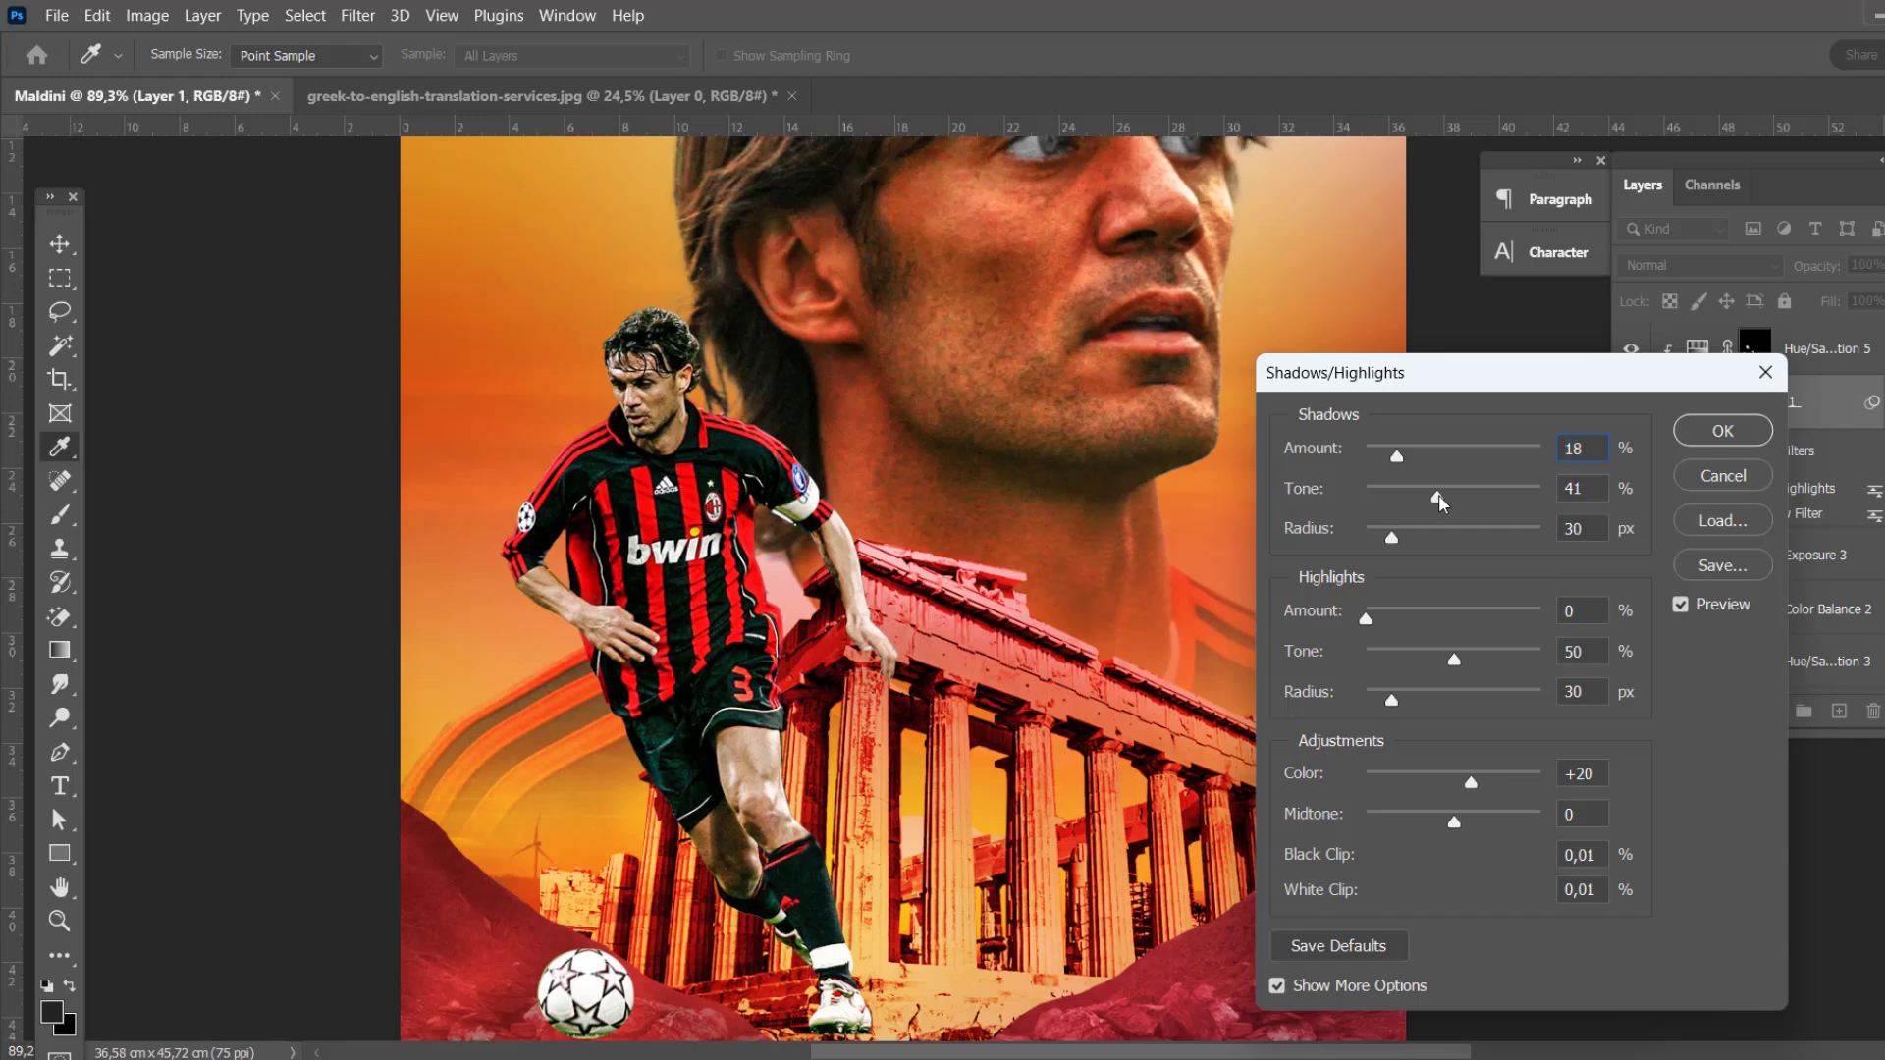
left_click(1723, 430)
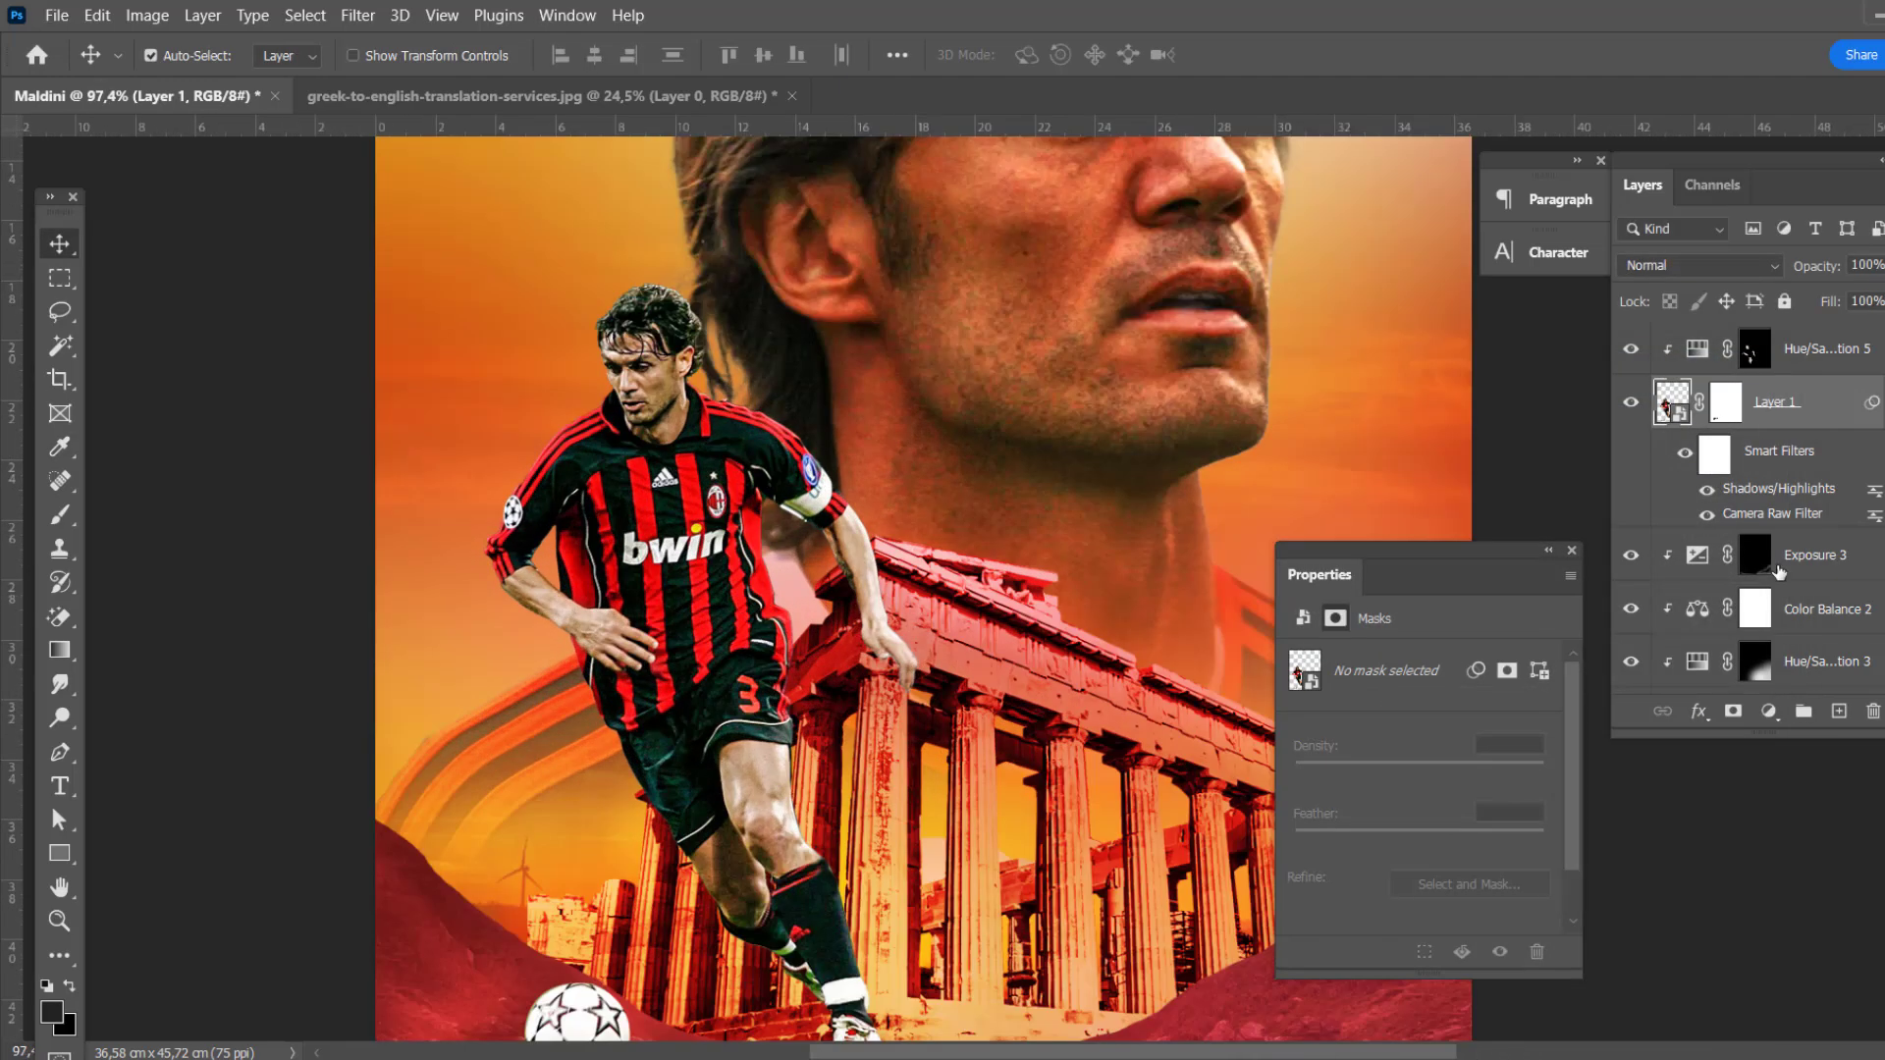
Step: Add Selective Color shifting reds toward magenta and yellow, then a Levels layer above the player
left_click(1768, 710)
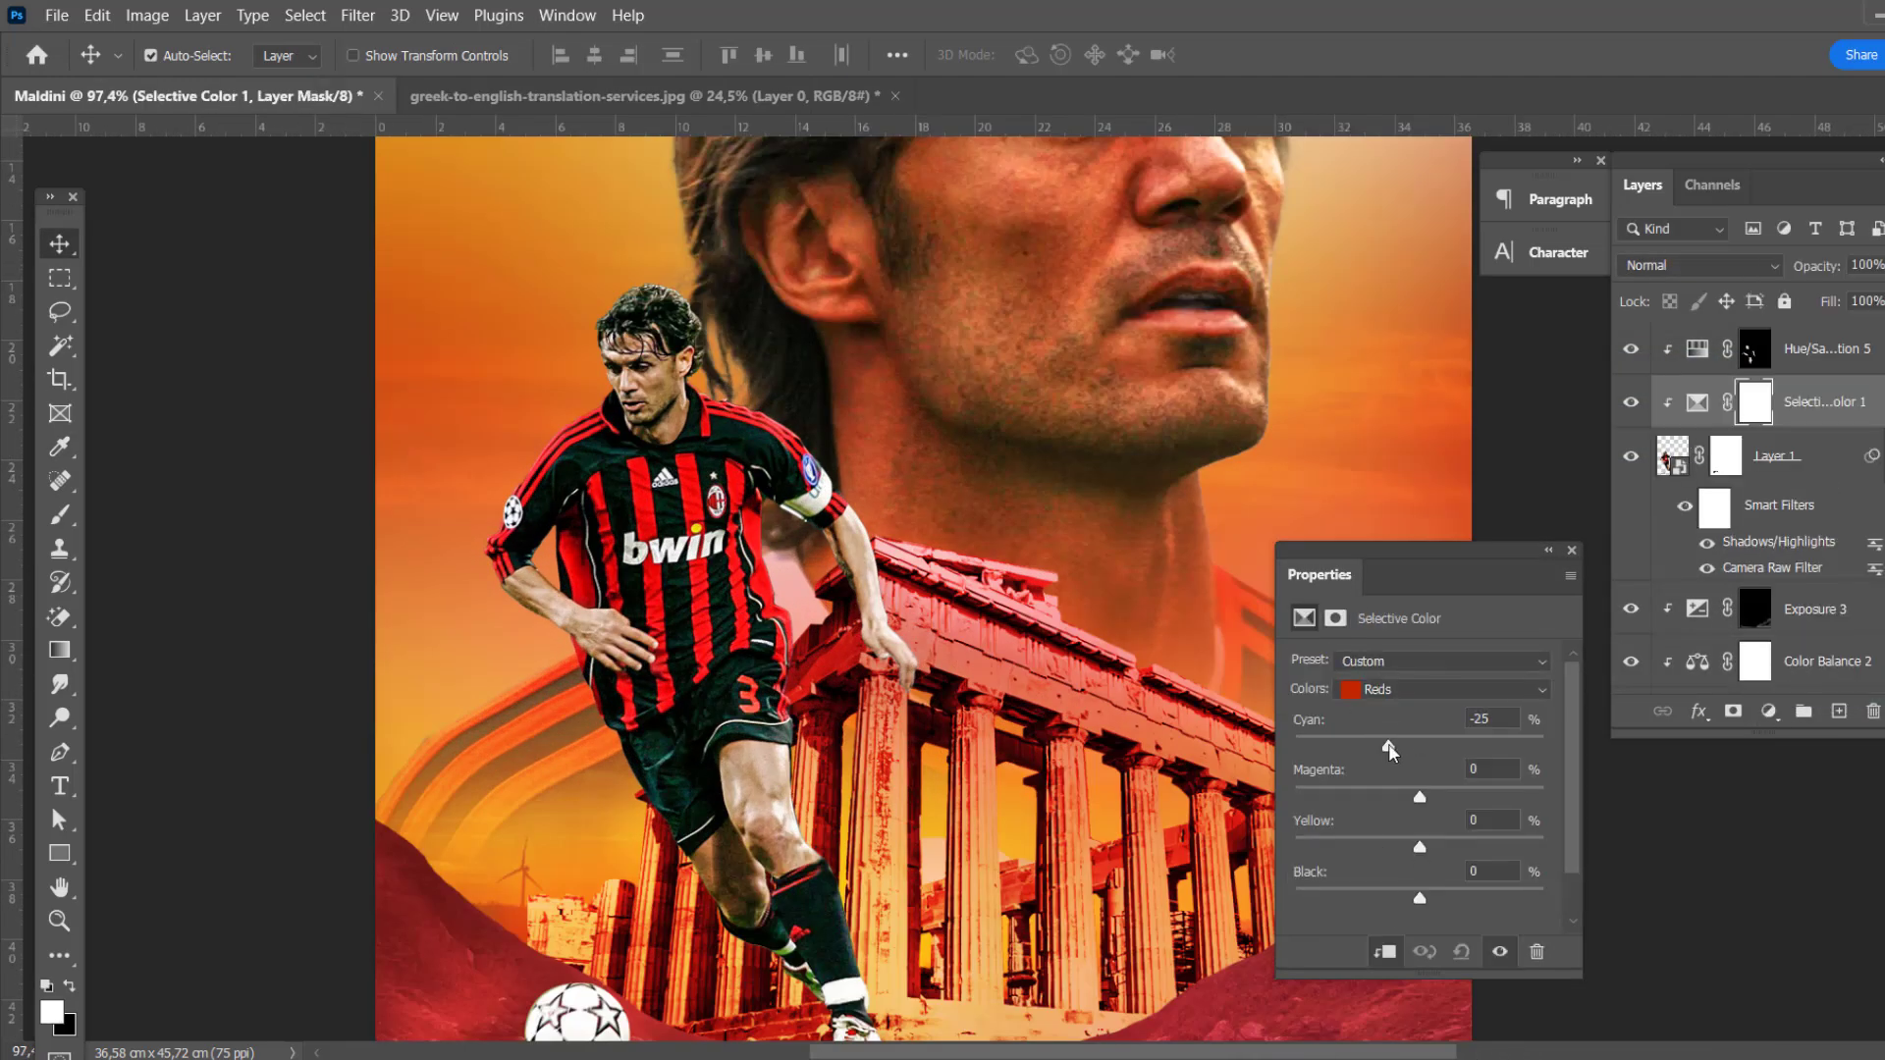
left_click_drag(1420, 796, 1436, 796)
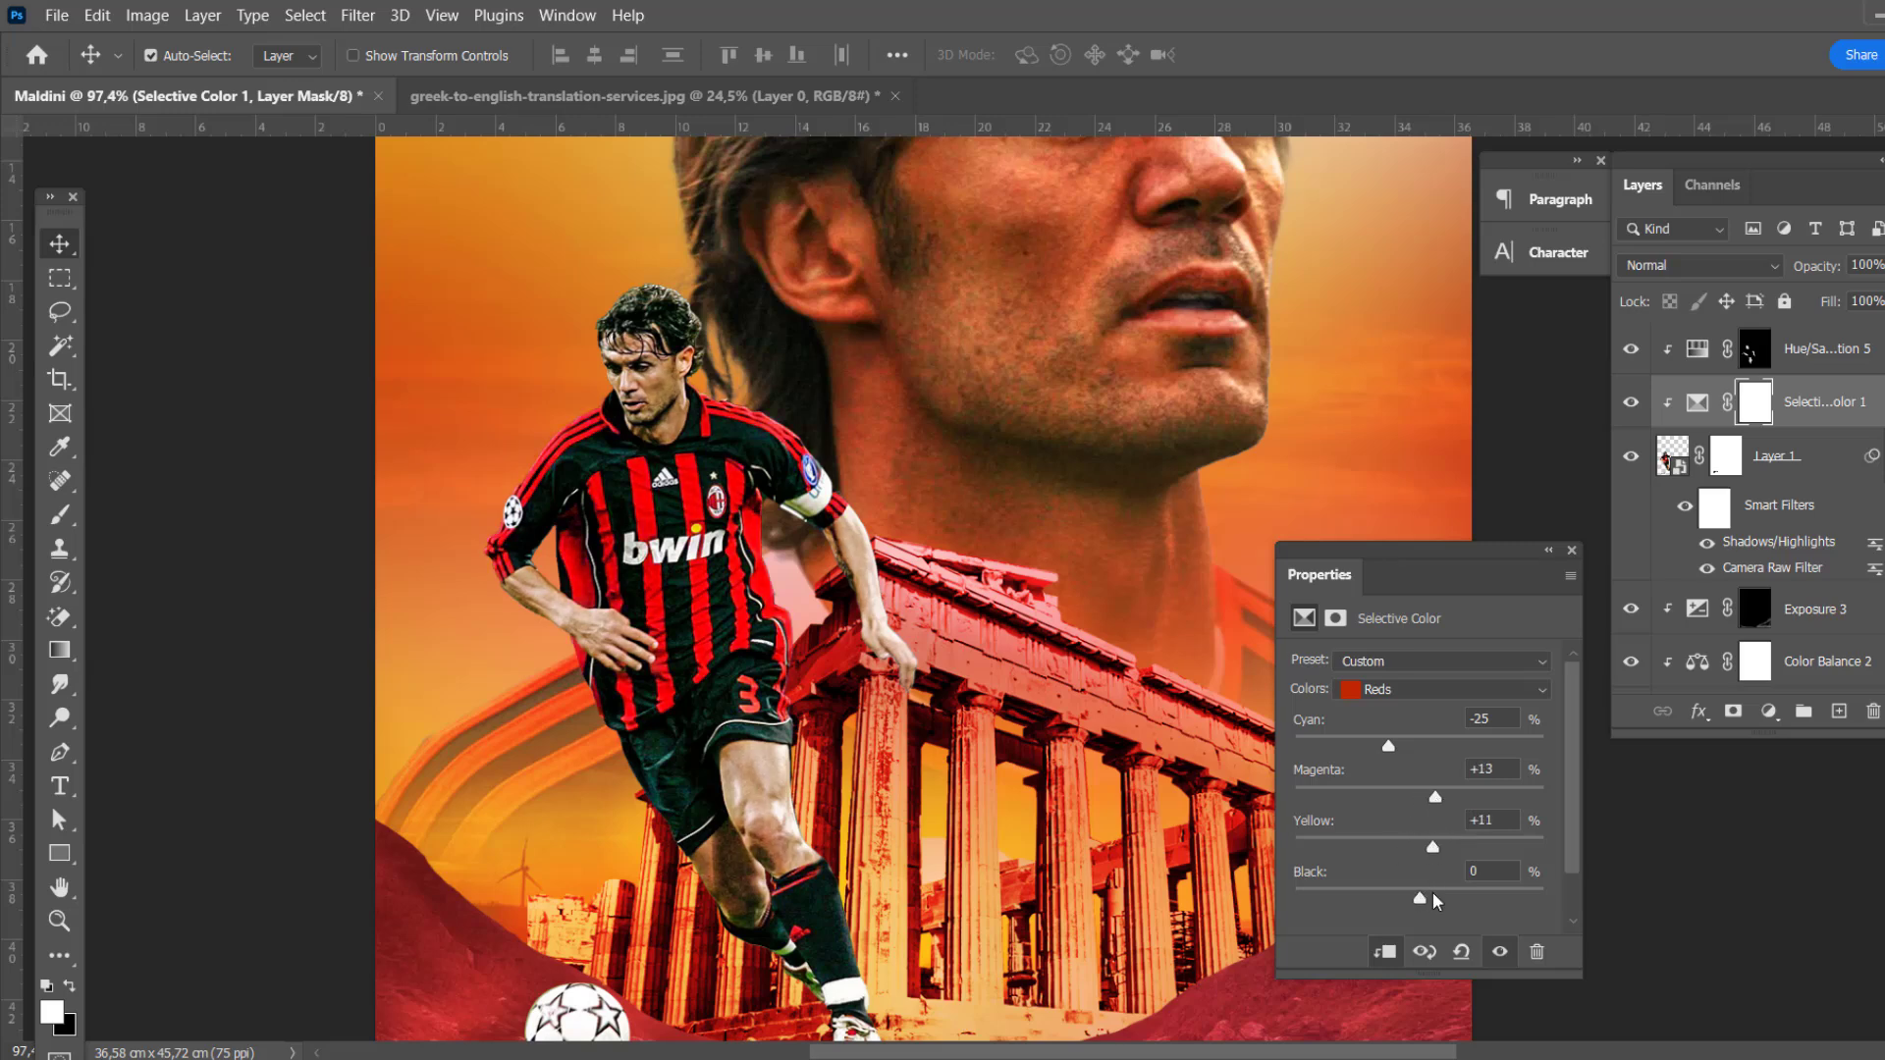
left_click(1389, 692)
left_click(1402, 715)
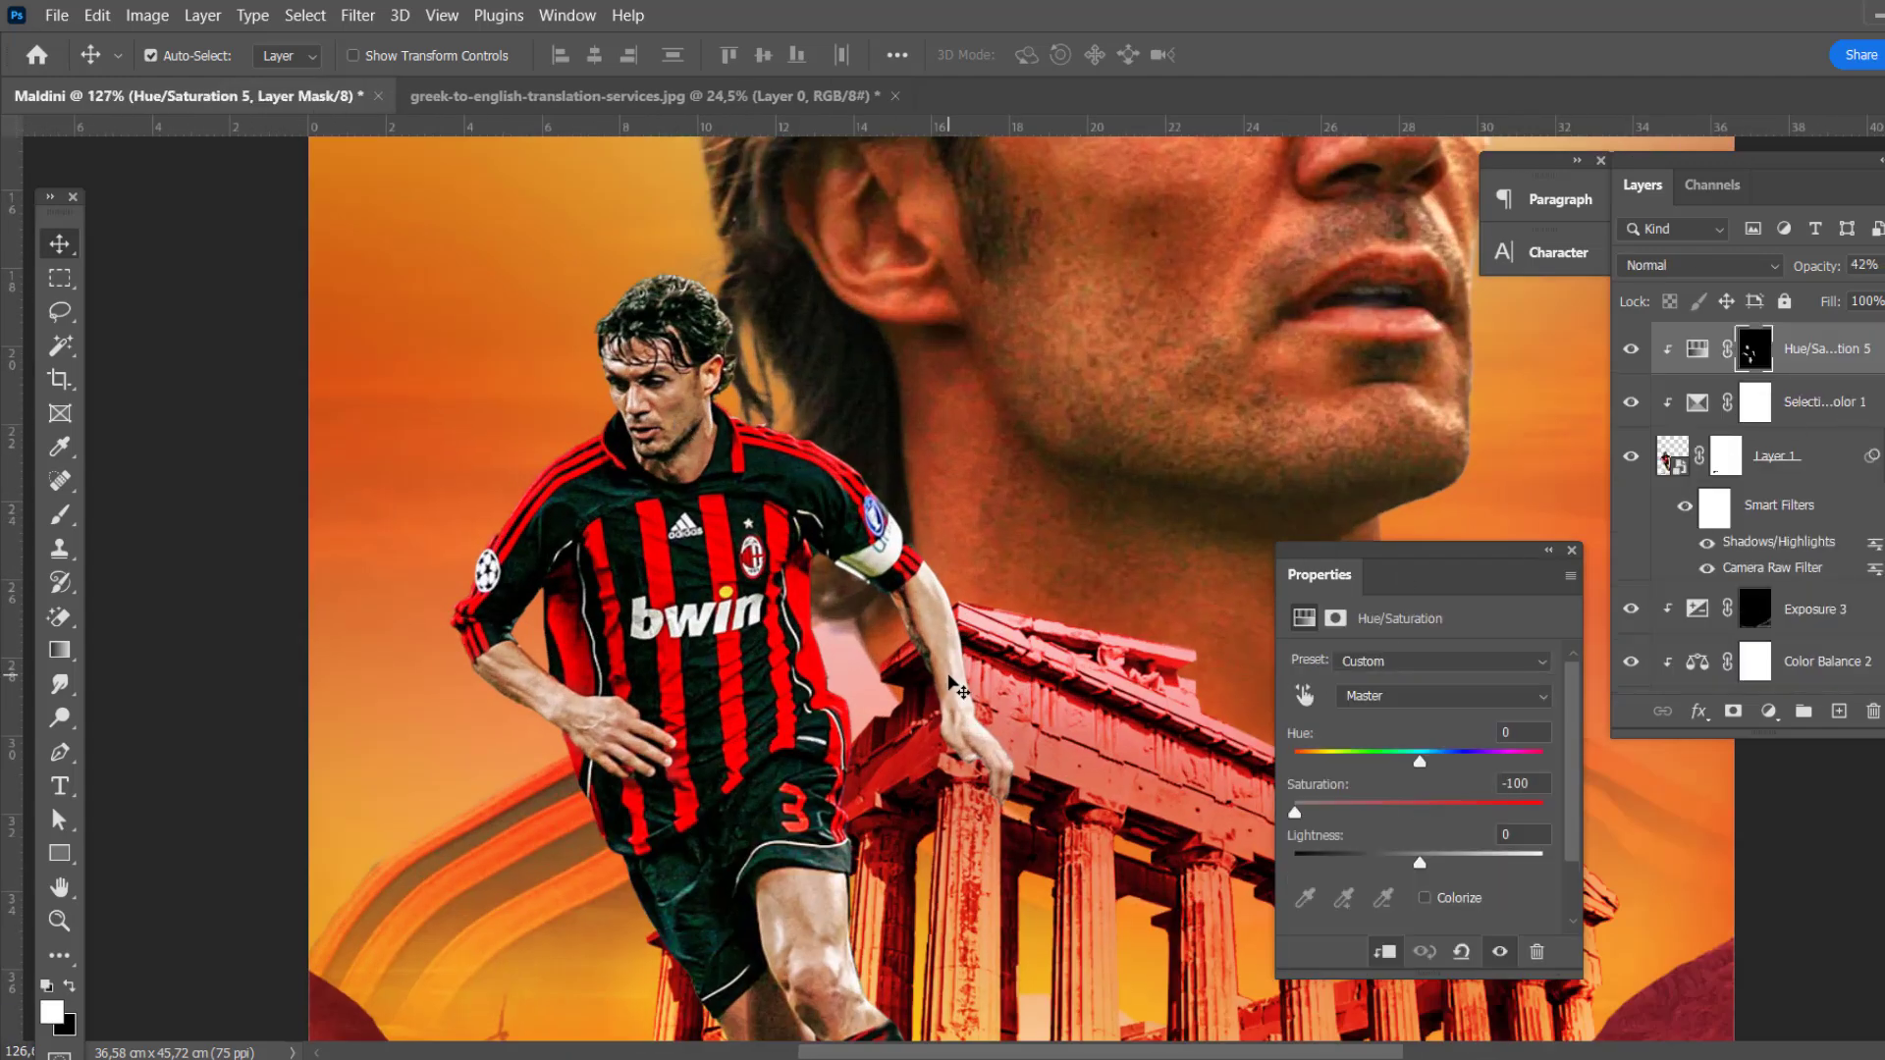
left_click(1768, 711)
left_click(1806, 359)
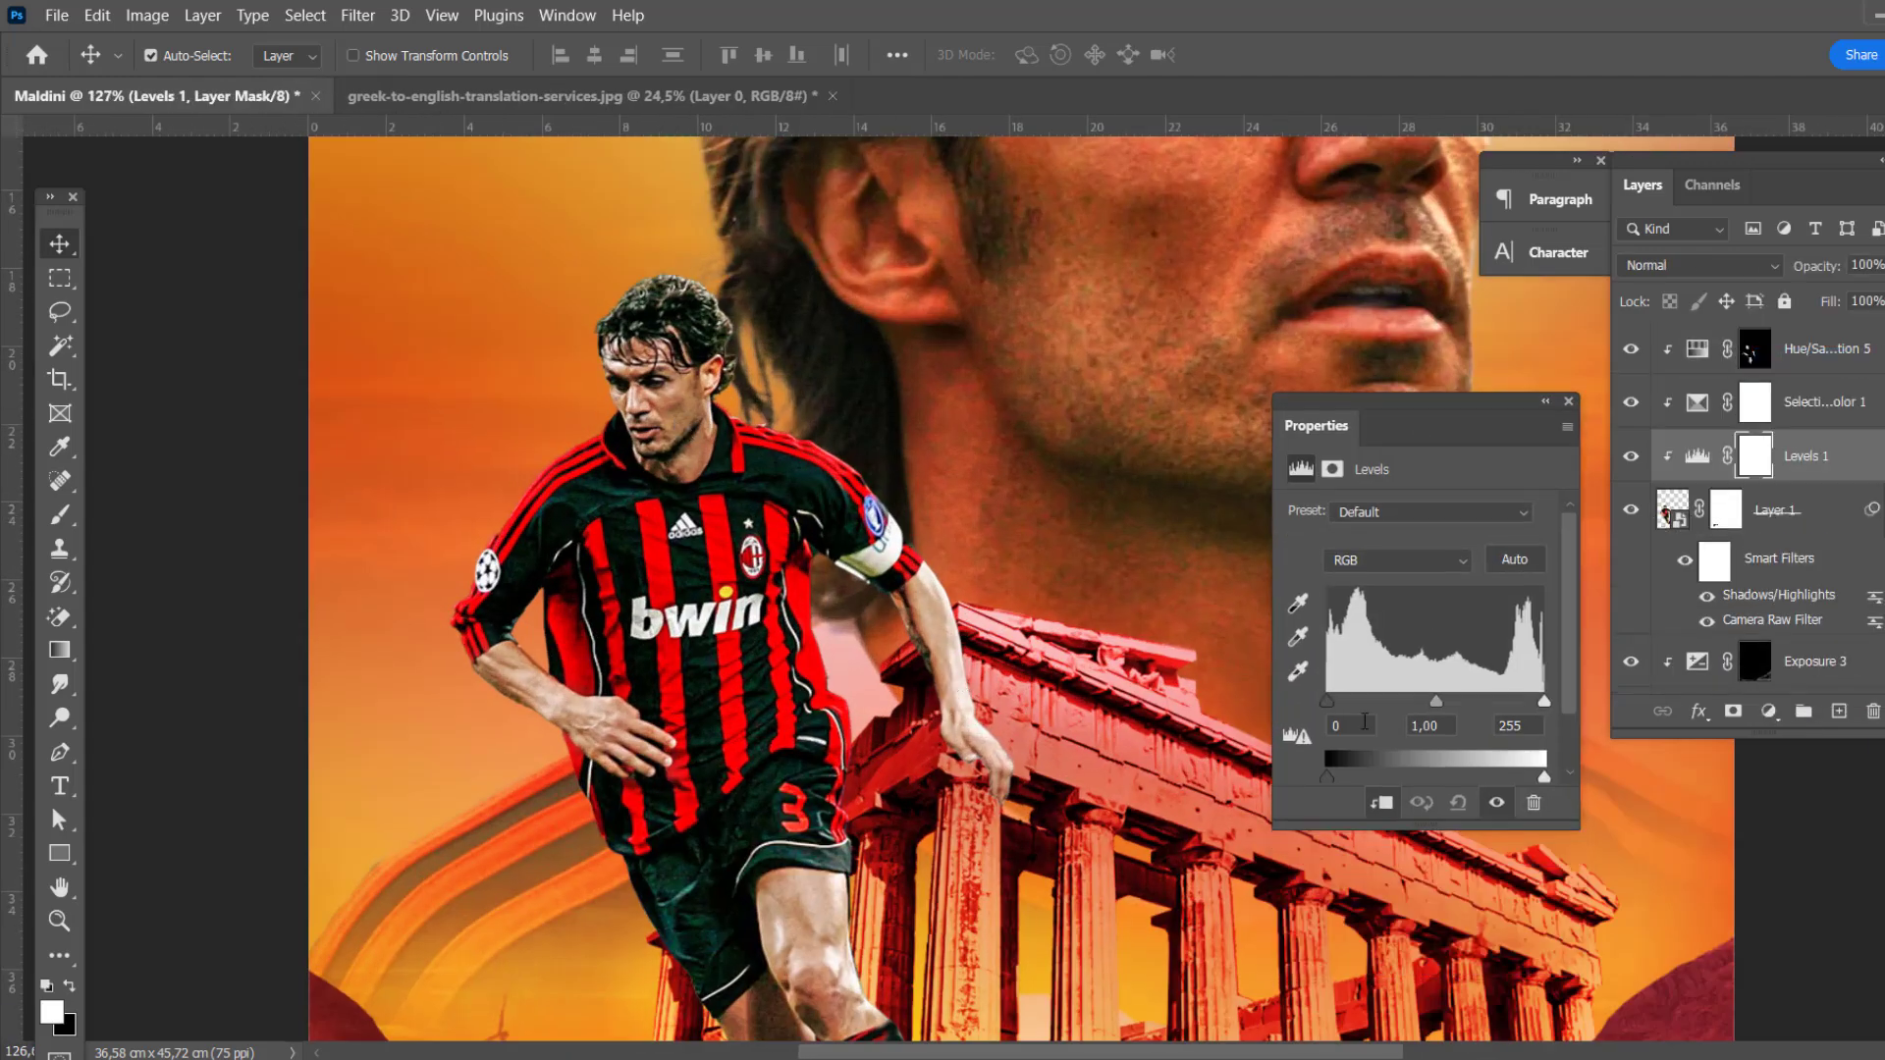
Step: Set Levels 1 to Multiply and invert its mask to black
scroll(1333, 732, "down", 2)
left_click(1698, 265)
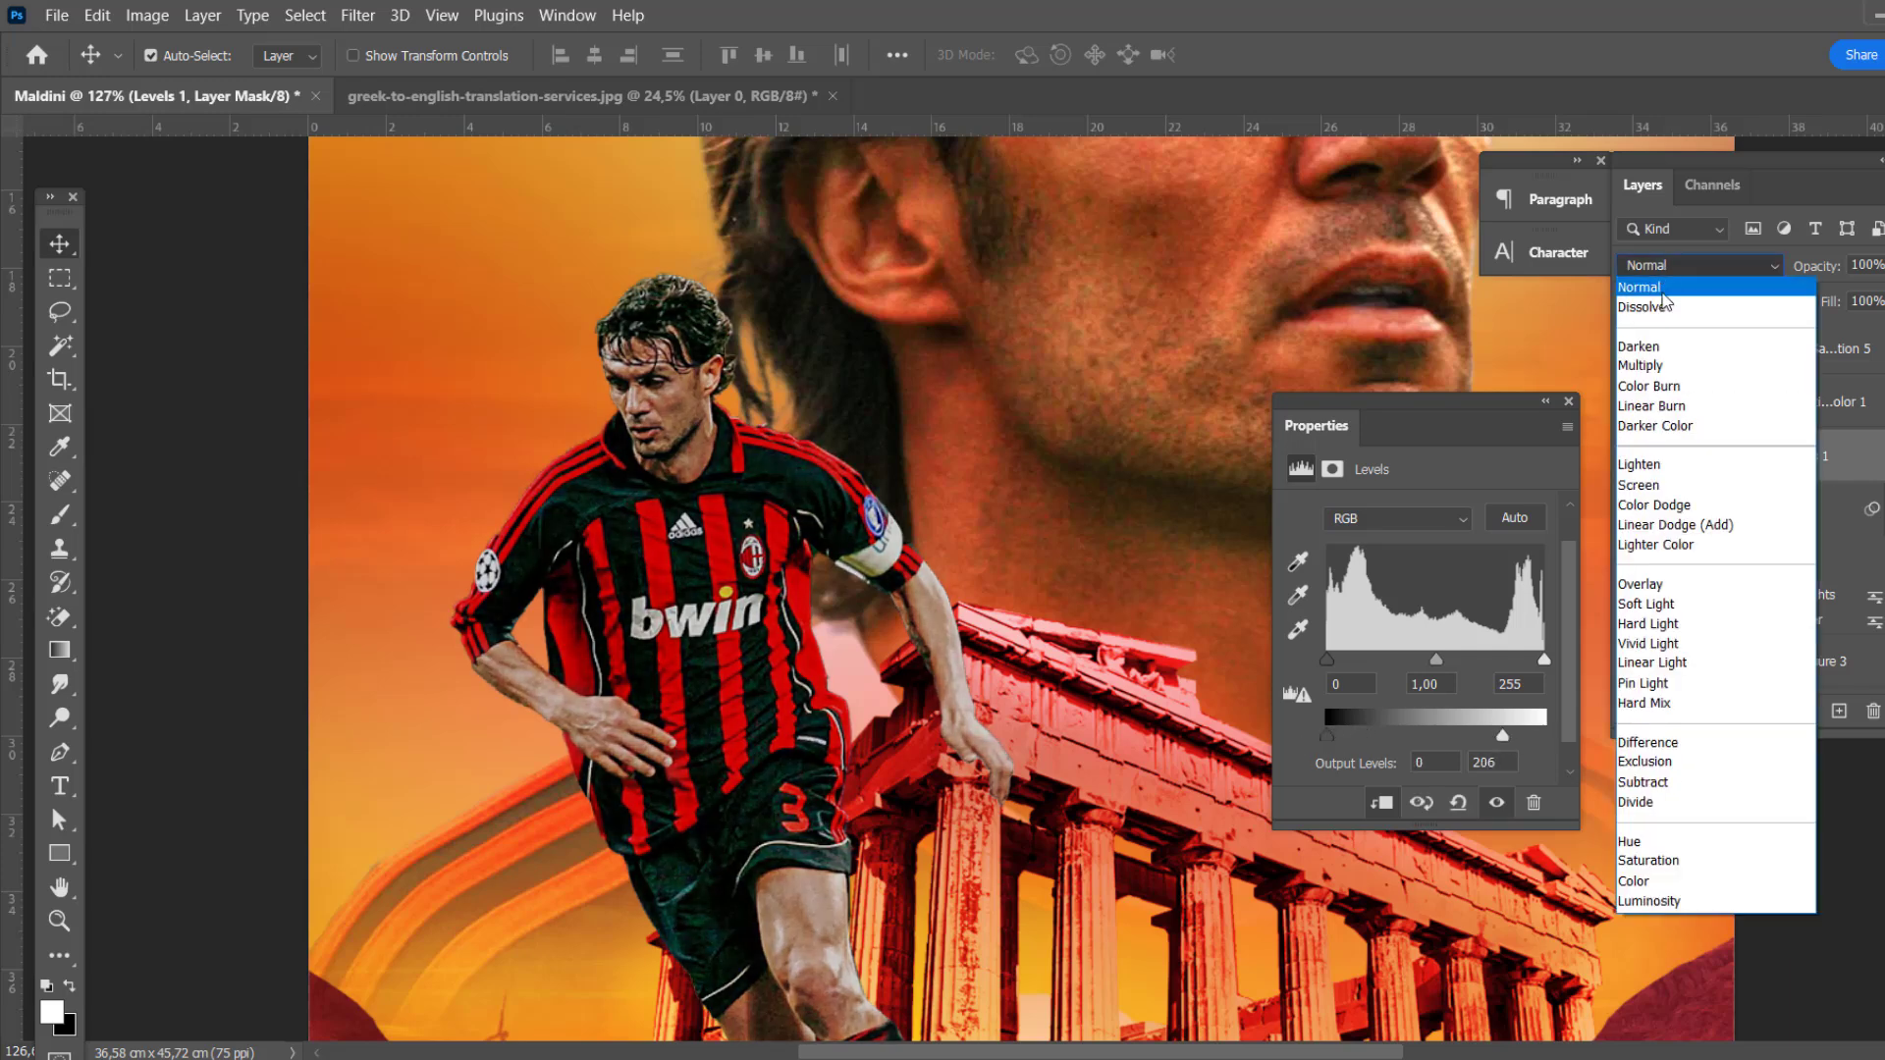
left_click(1669, 339)
left_click(1755, 457)
key("ctrl+i")
key("b")
Step: Brush shading onto the player's arm and thigh at 31% brush opacity
scroll(662, 405, "up", 1)
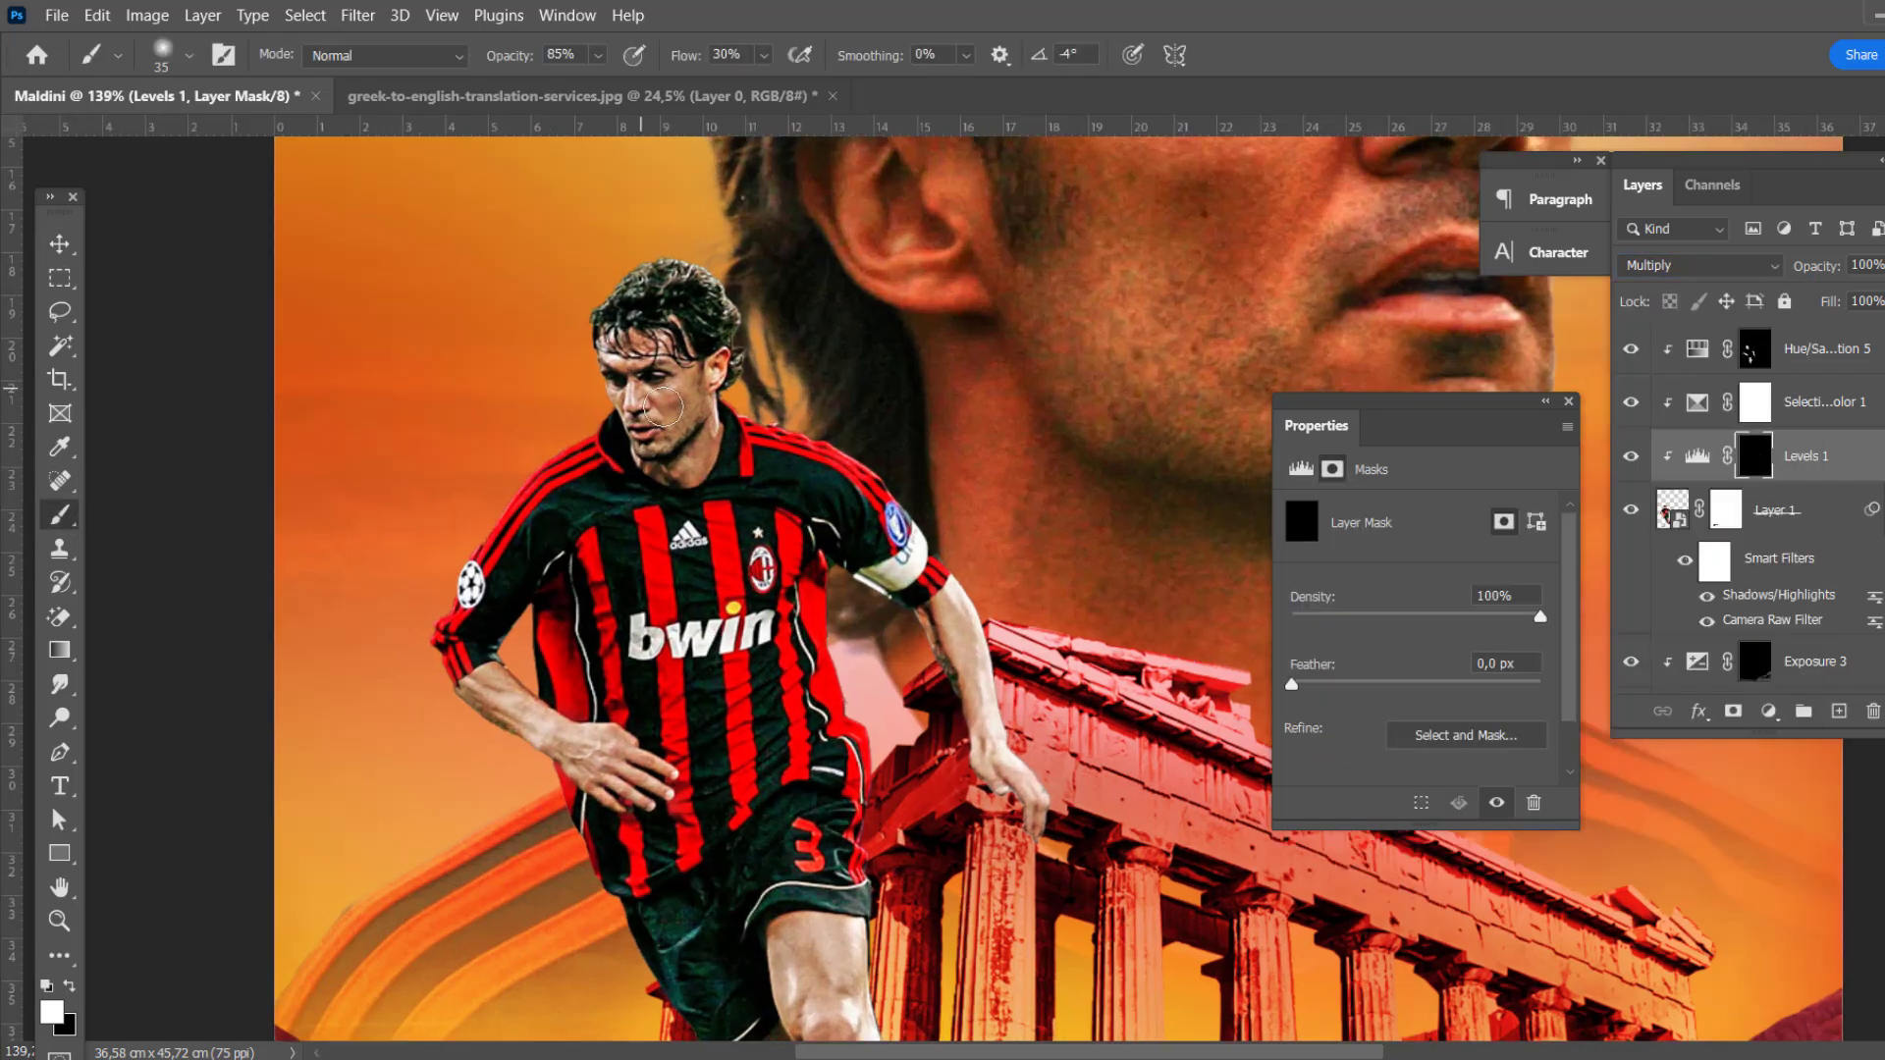
left_click_drag(927, 619, 982, 765)
key("3")
key("1")
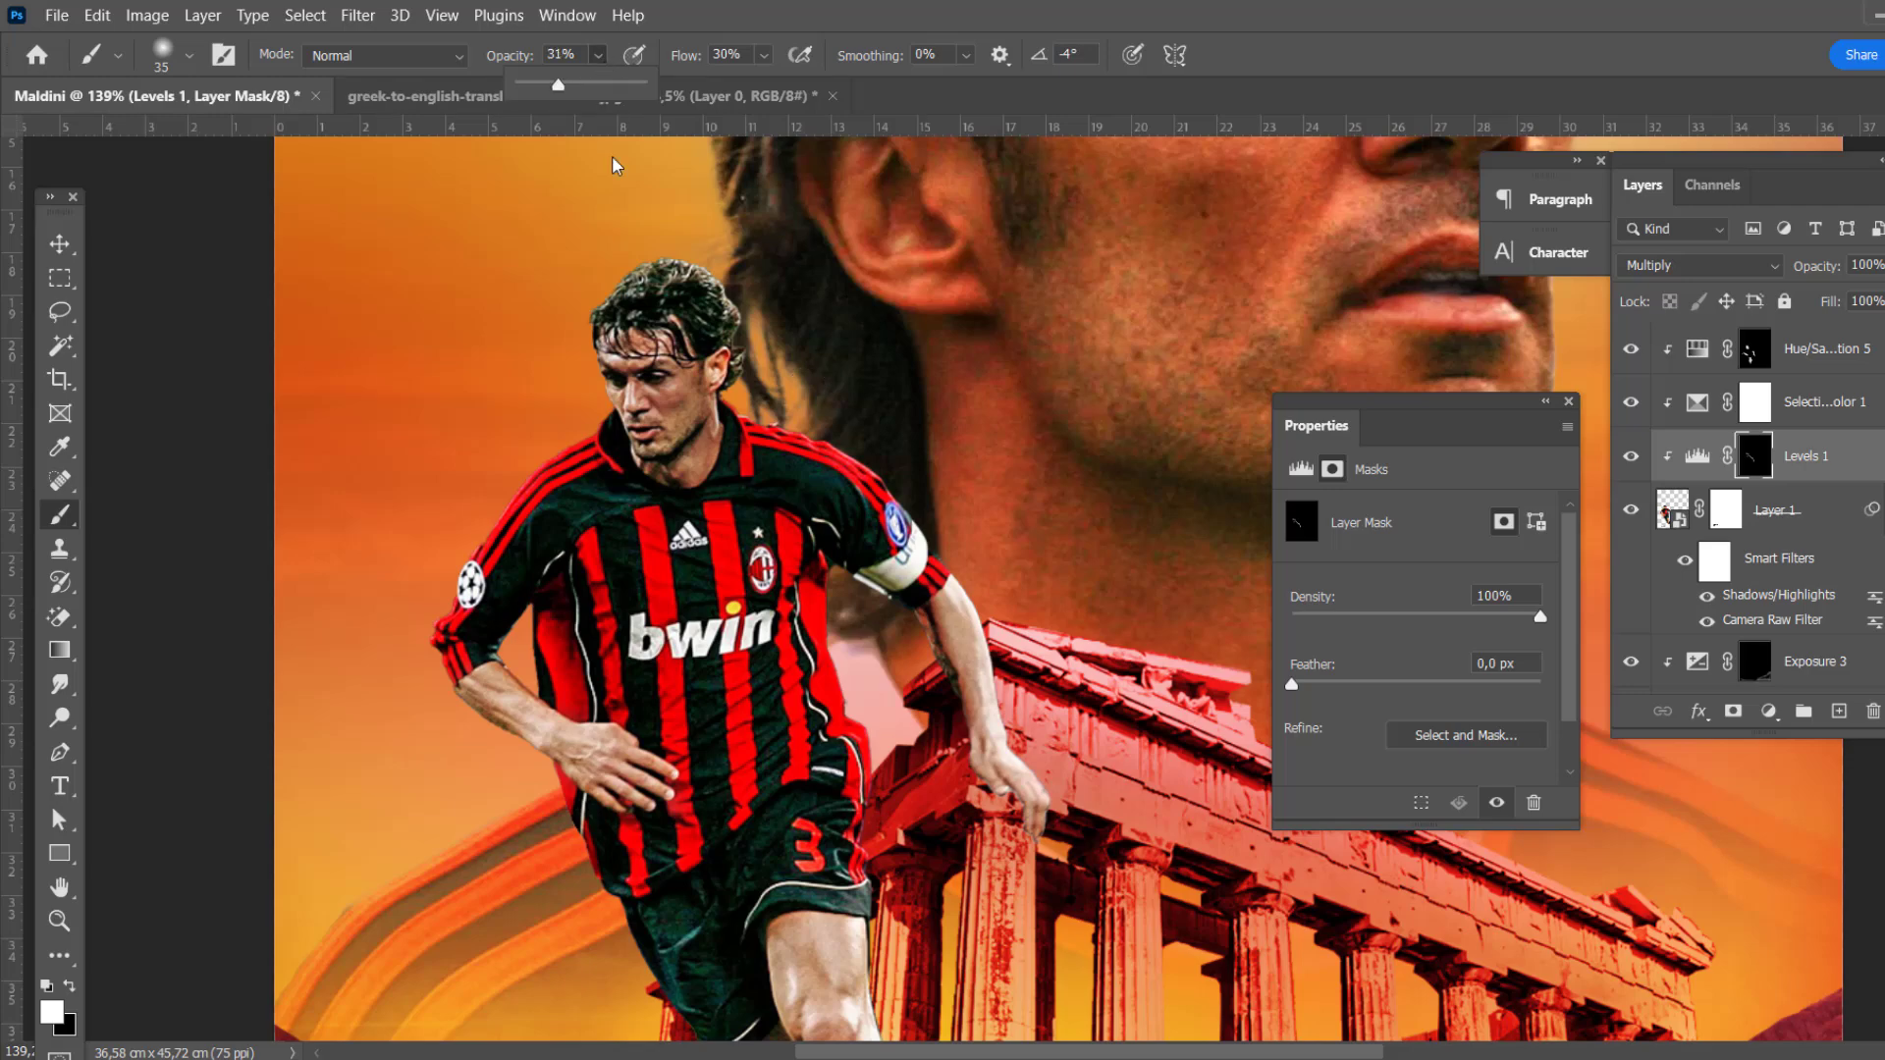
scroll(596, 344, "down", 3)
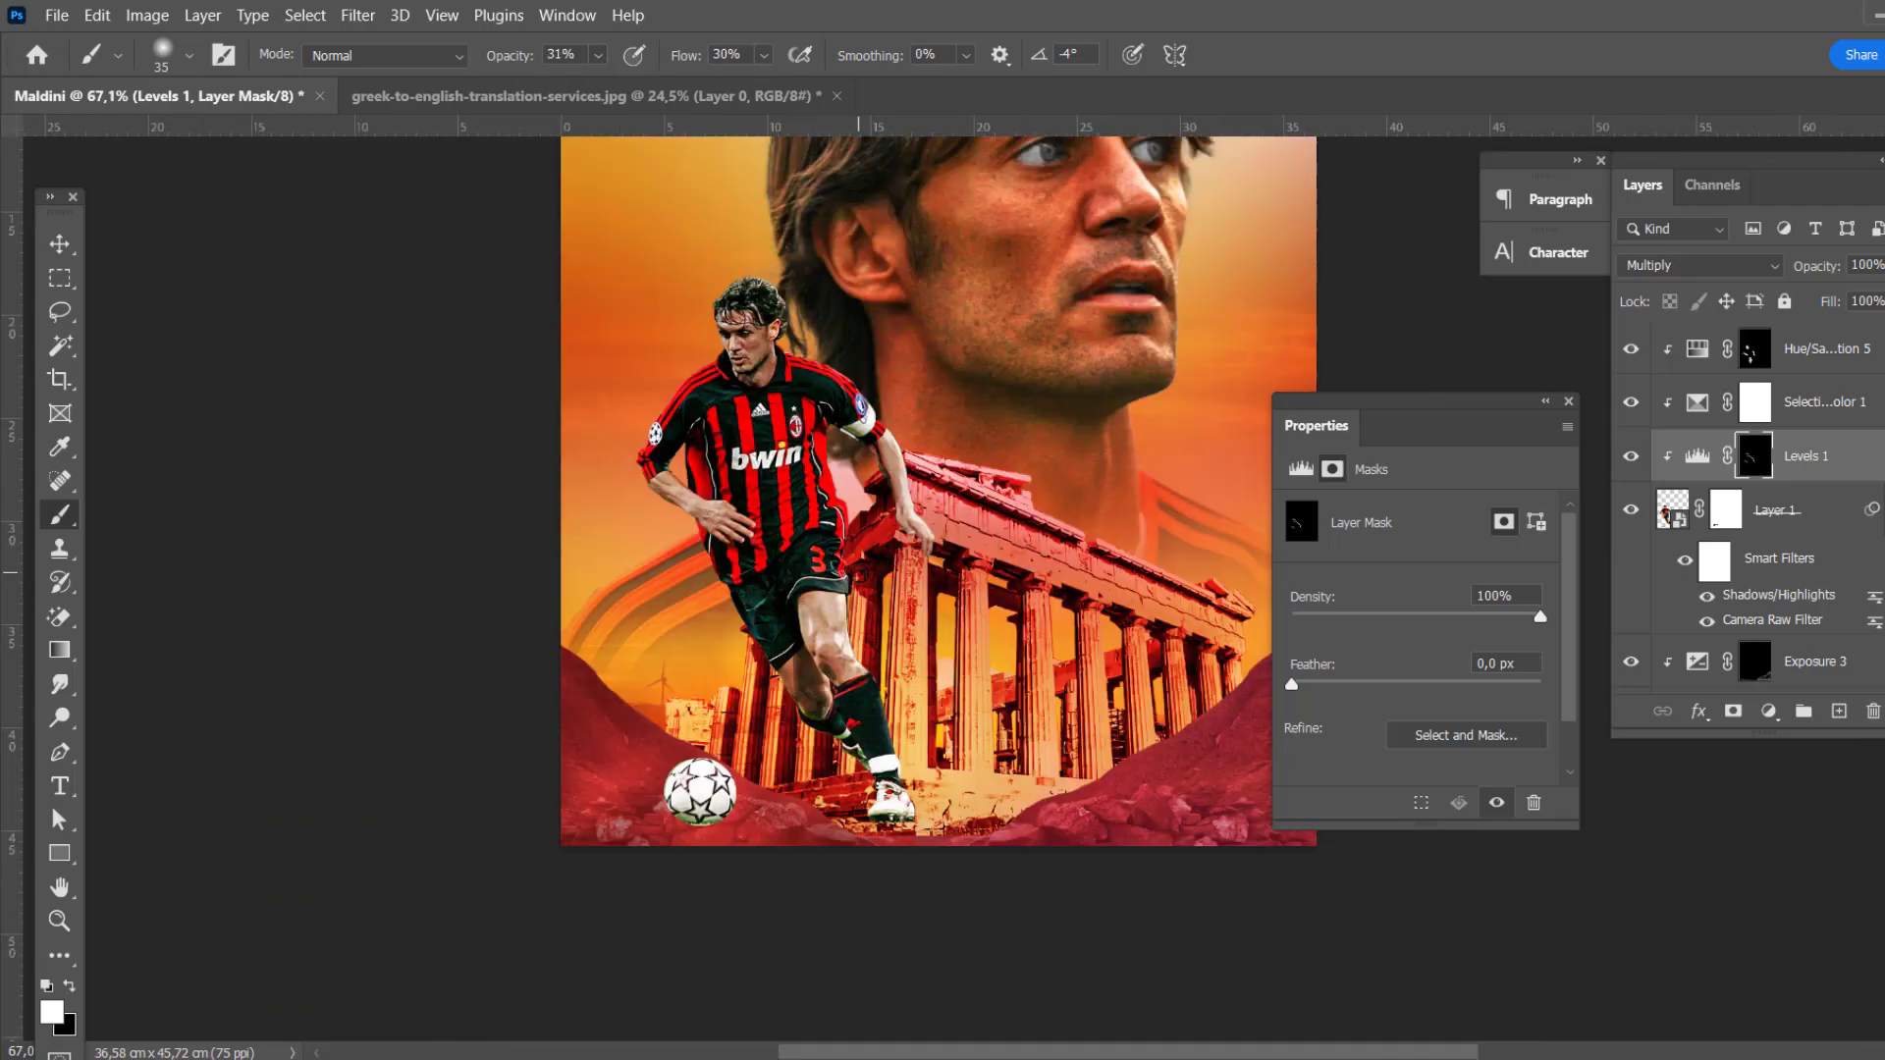
scroll(805, 639, "up", 2)
left_click_drag(805, 707, 839, 609)
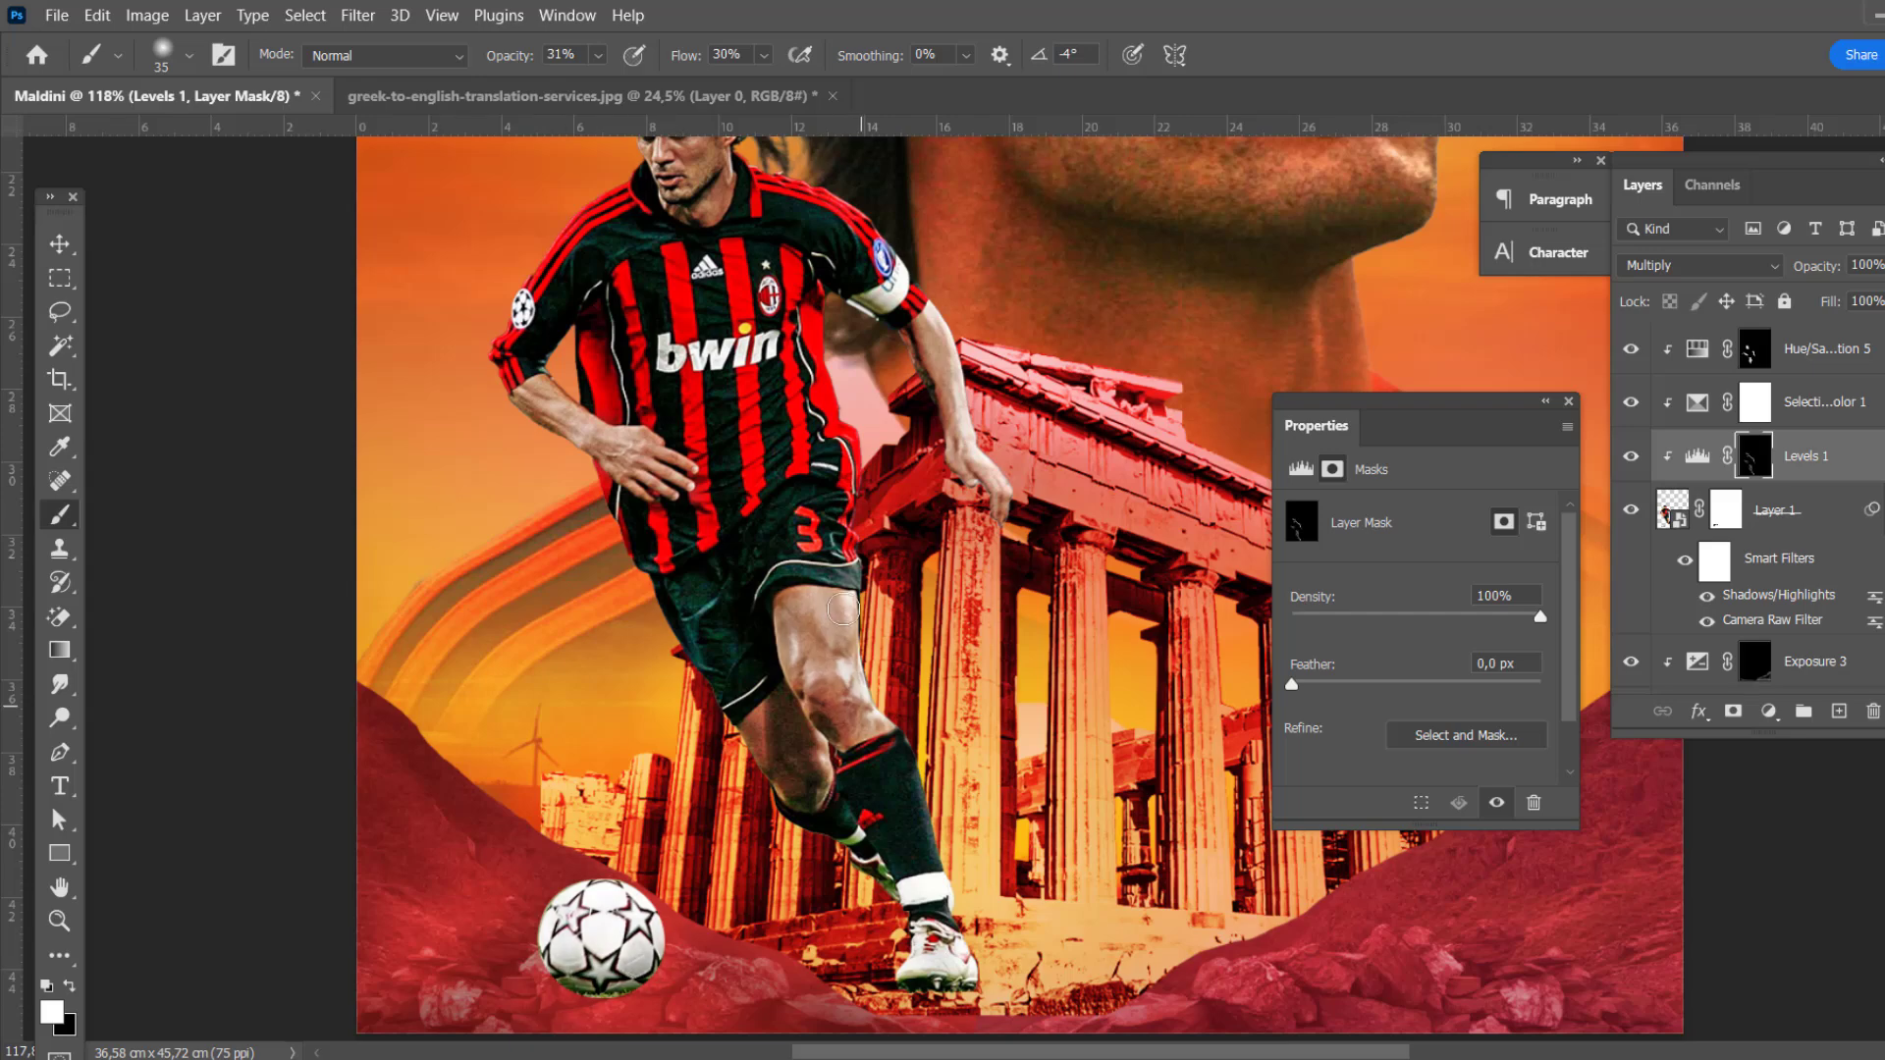
scroll(1030, 638, "down", 2)
scroll(884, 589, "down", 2)
scroll(1178, 687, "up", 3)
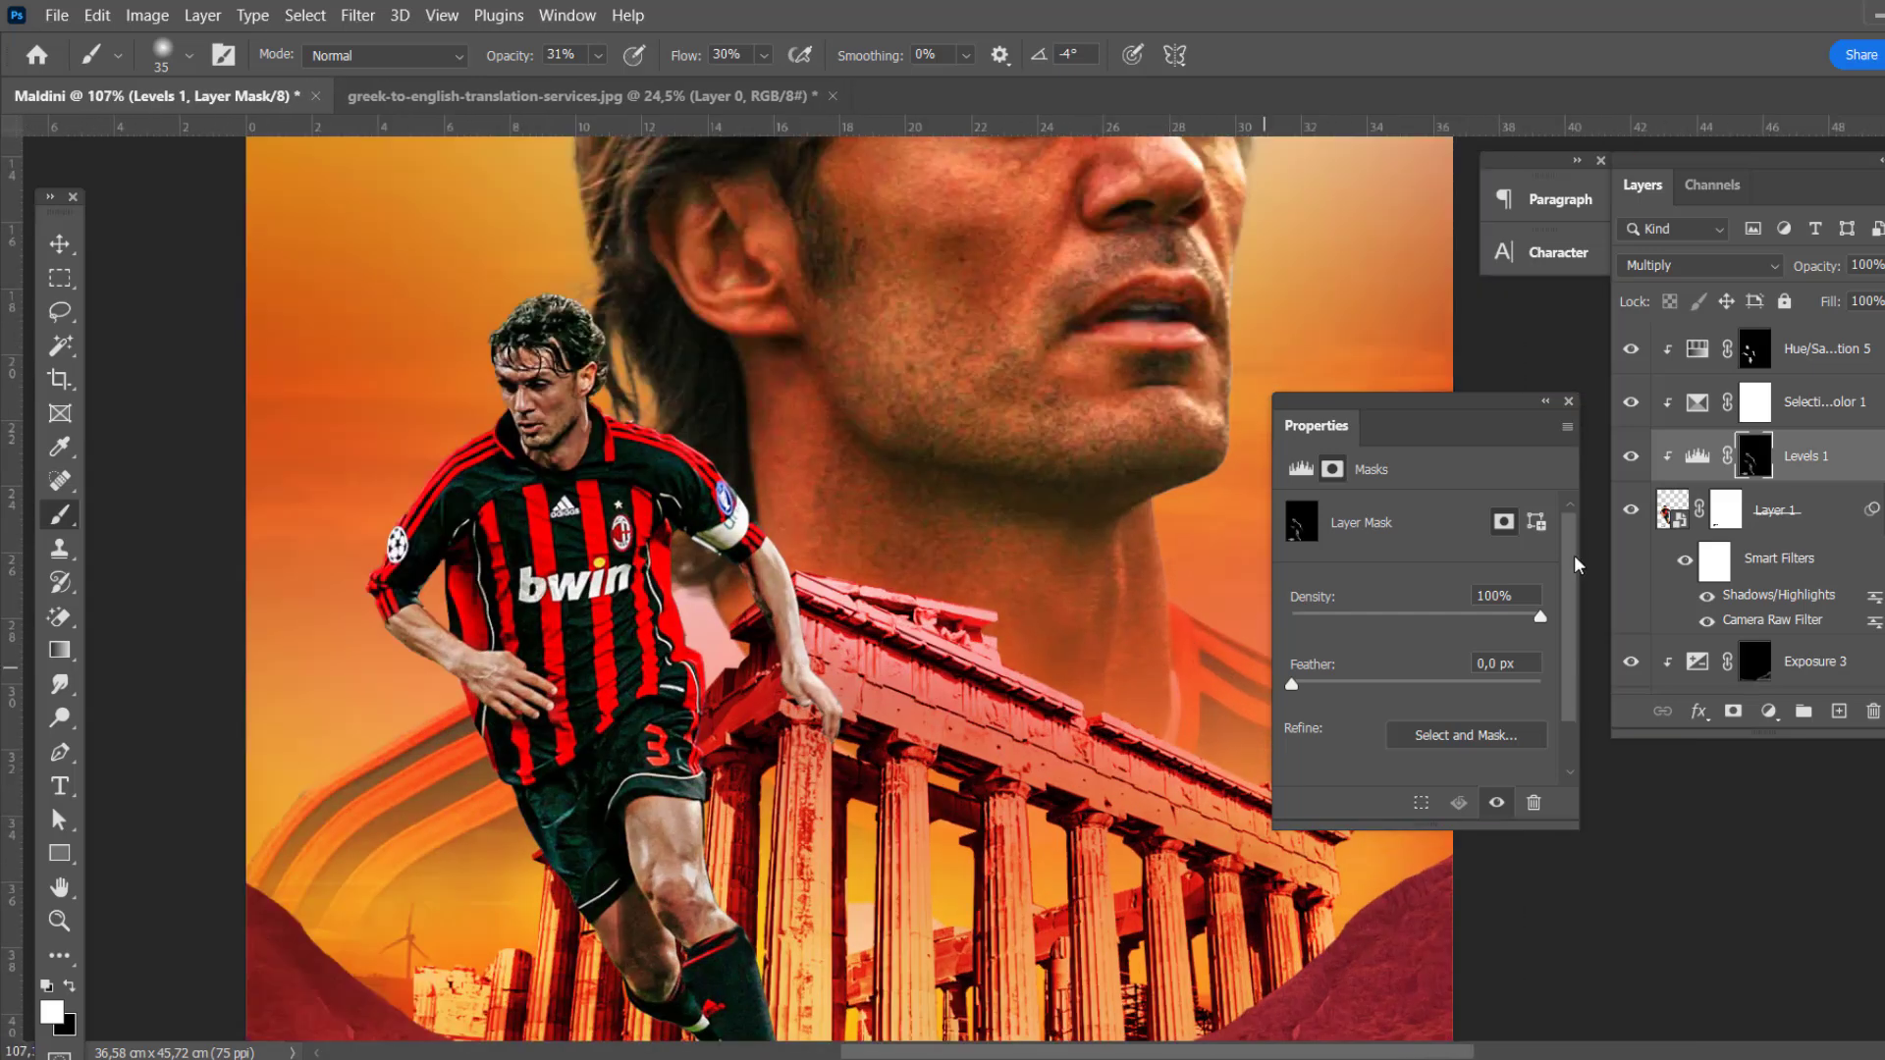
Step: Add a second Levels adjustment (midtones 1.12) with an inverted black mask
left_click(1769, 711)
left_click(1802, 362)
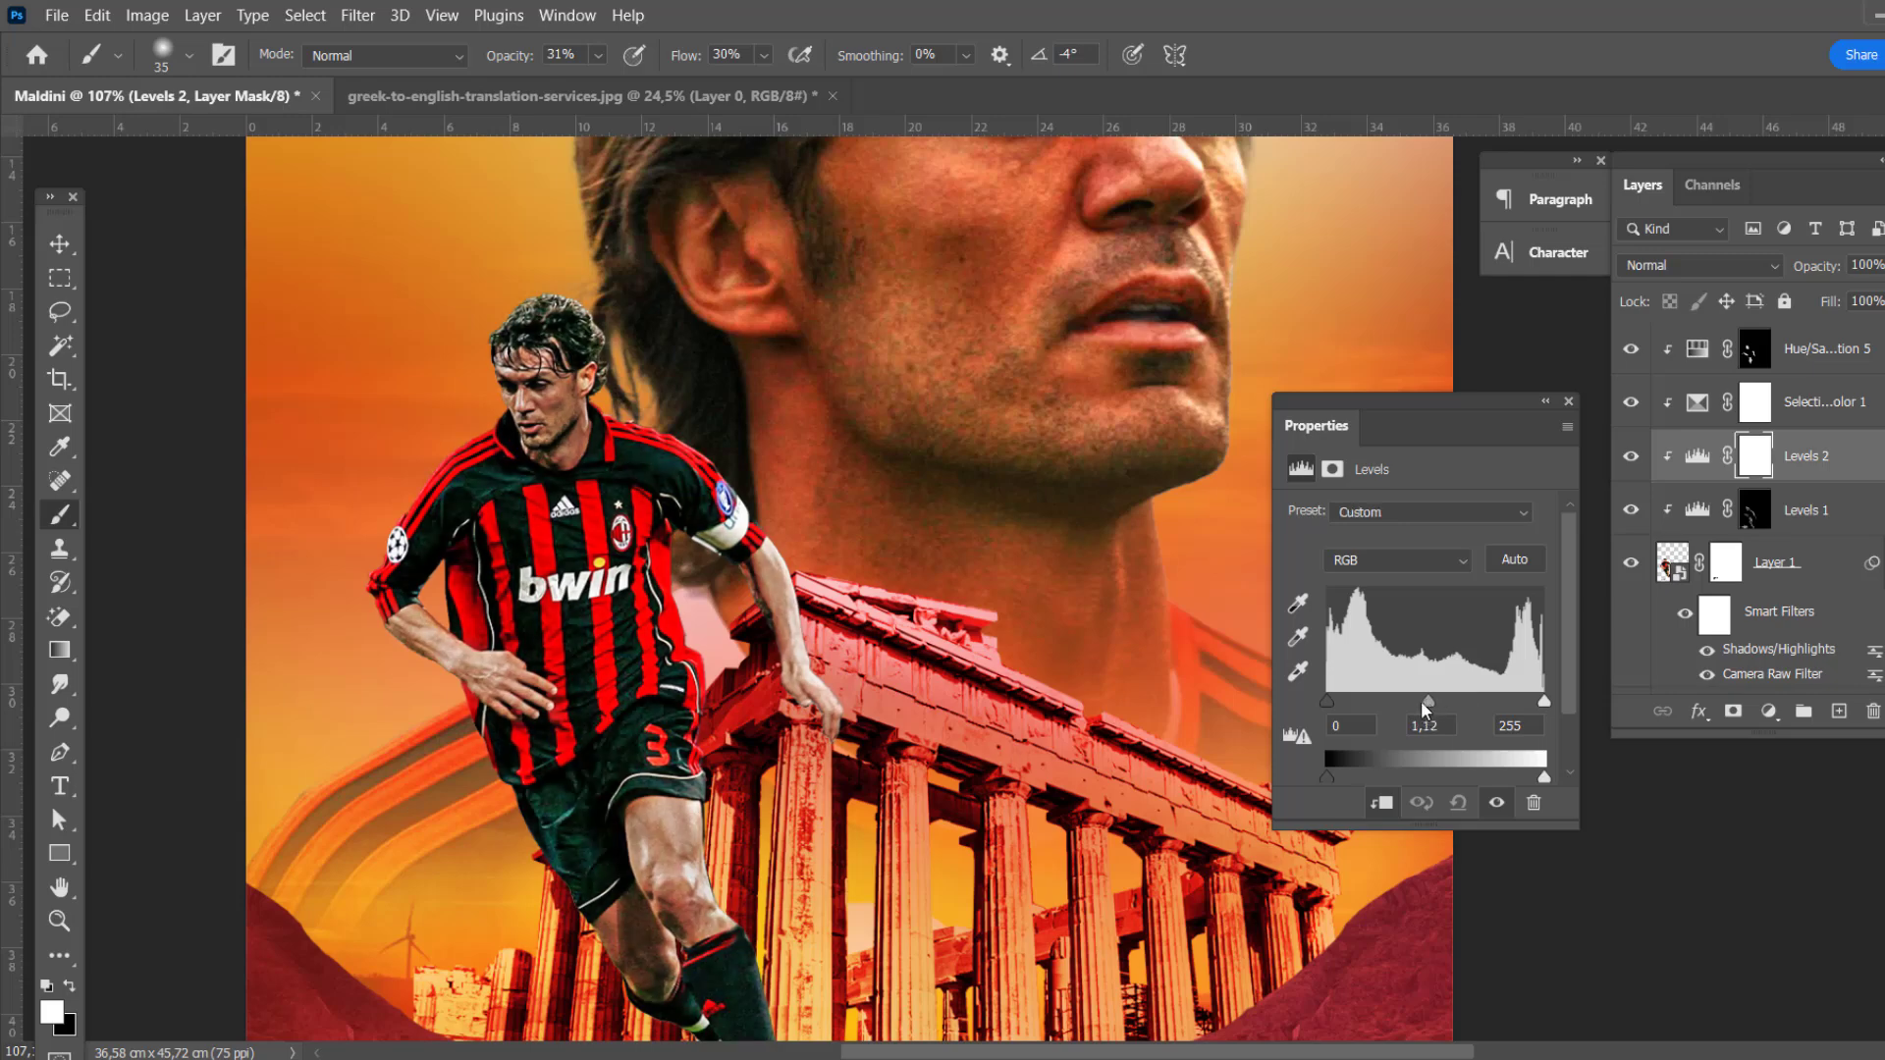
left_click(1332, 469)
key("ctrl+i")
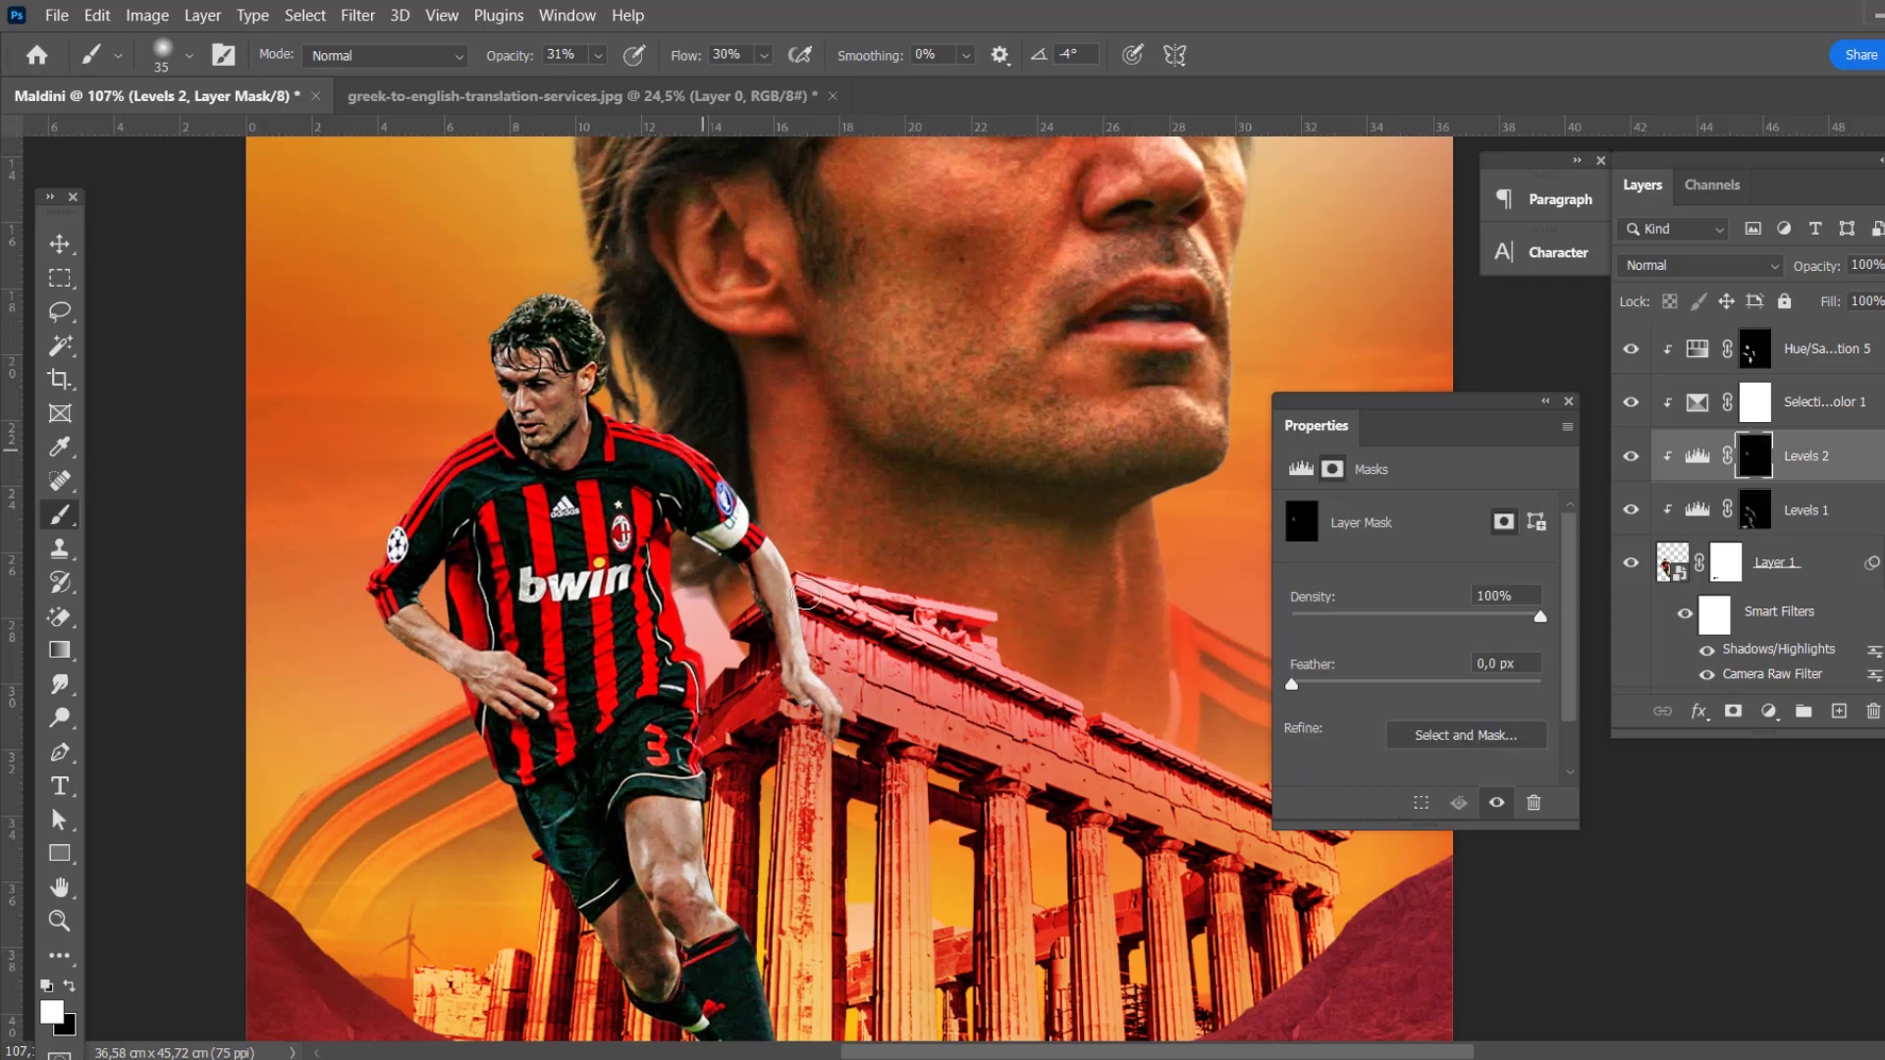
scroll(660, 899, "down", 4)
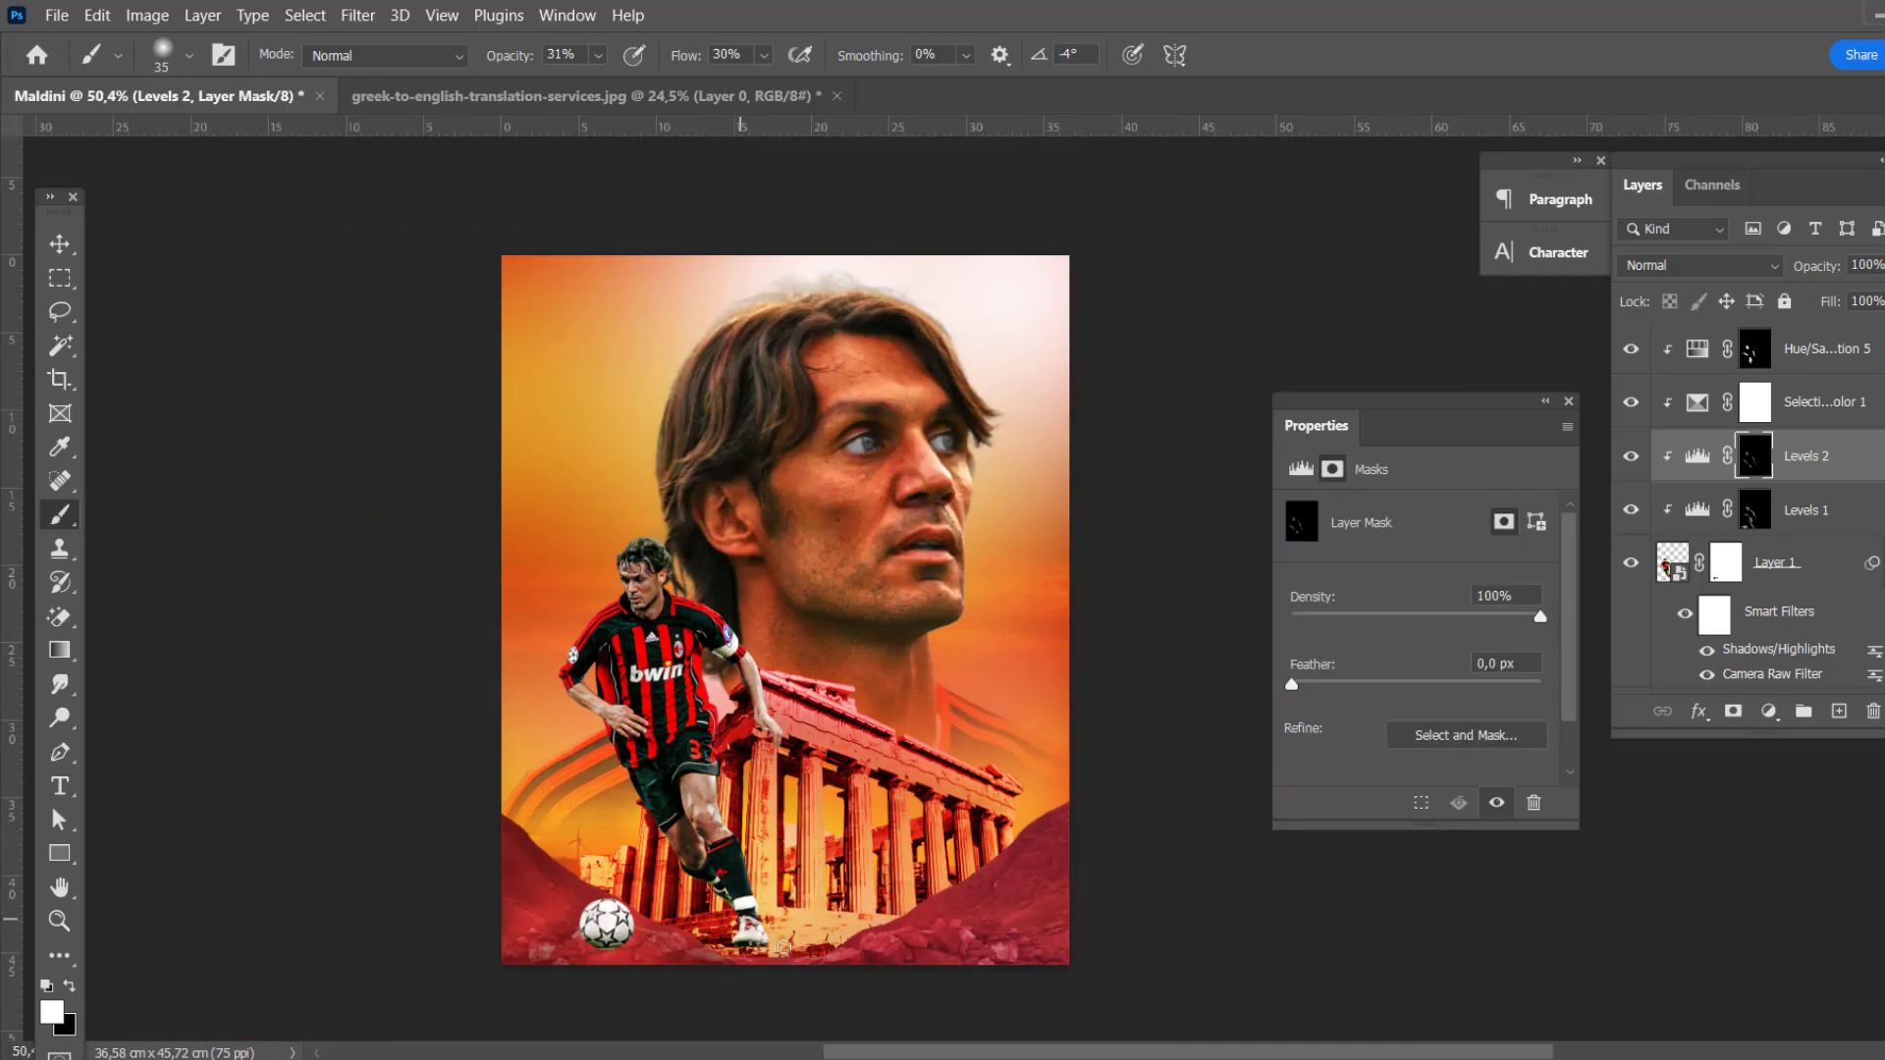
scroll(729, 800, "up", 2)
key("v")
scroll(748, 589, "down", 1)
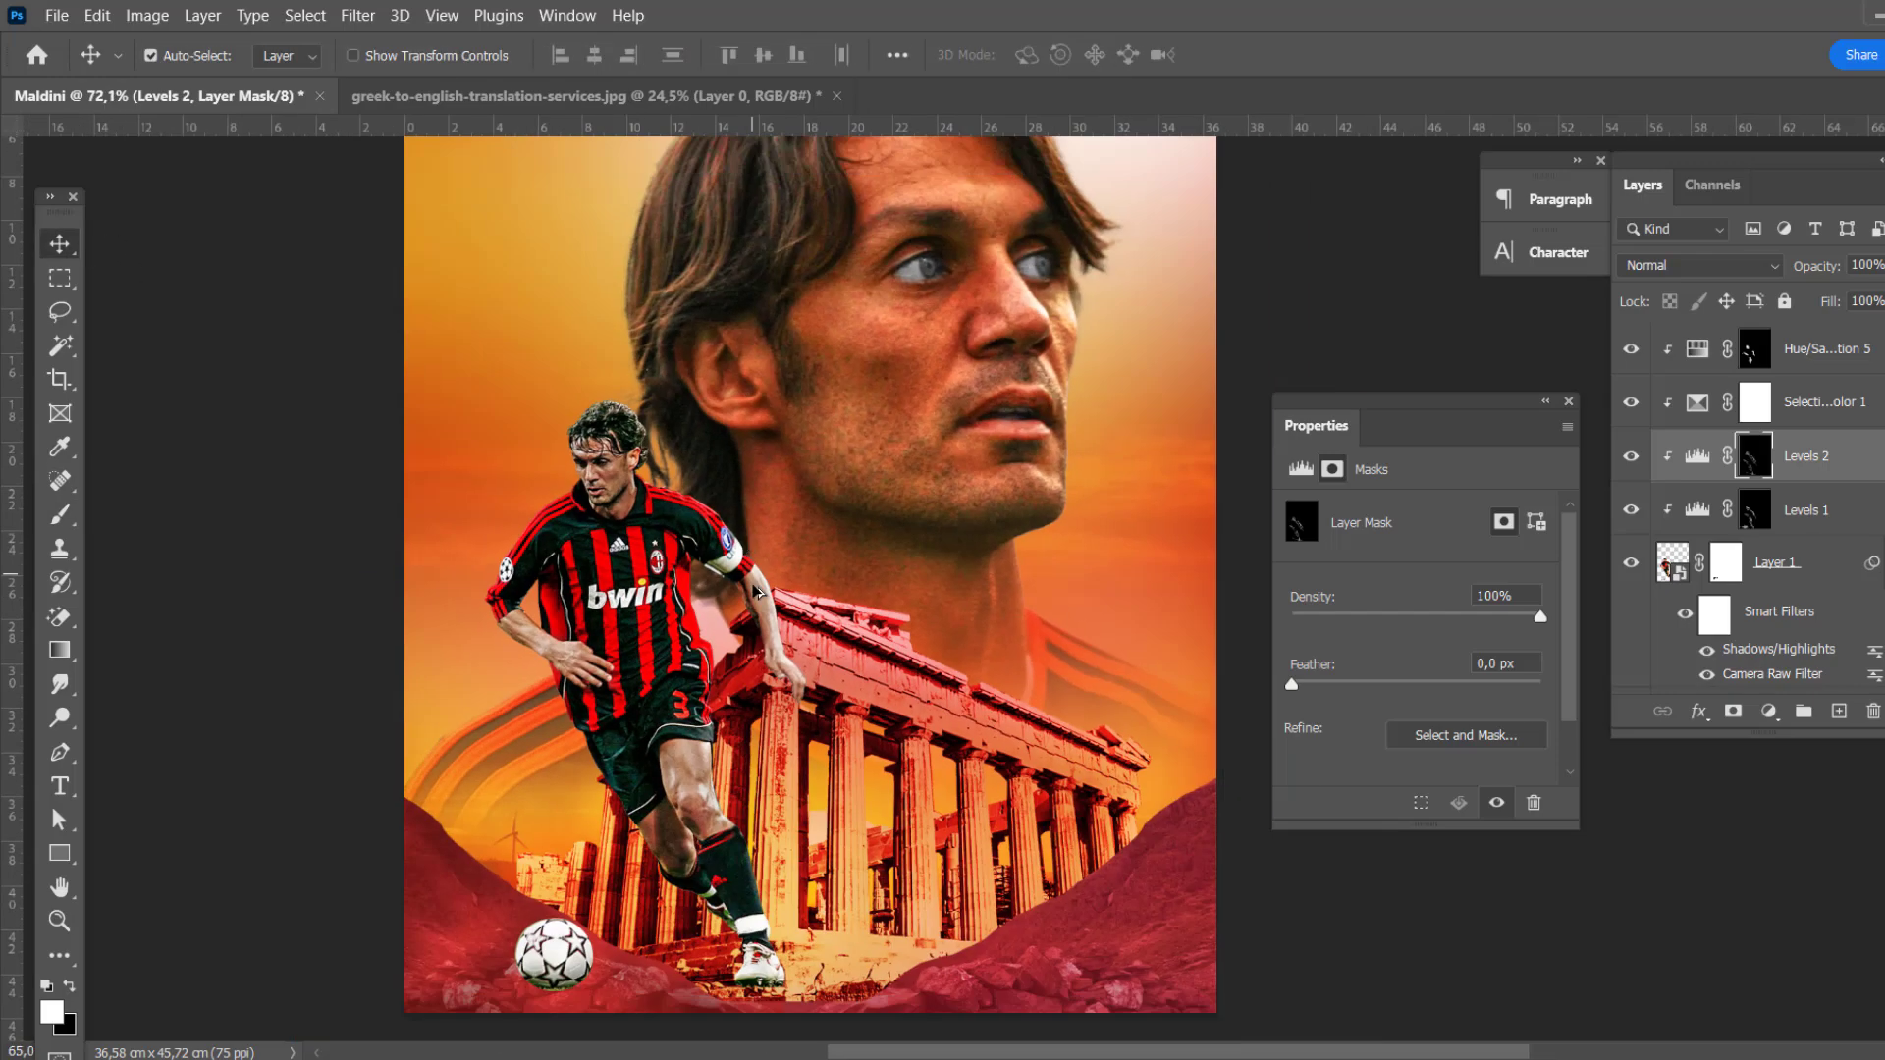
Step: Create a new empty Layer 6 beneath the player layer
left_click(1777, 562)
scroll(1810, 613, "down", 2)
left_click(1809, 613)
left_click(1839, 711)
Step: Paint a dark flat-brush shadow along the ground under the player's boot
key("b")
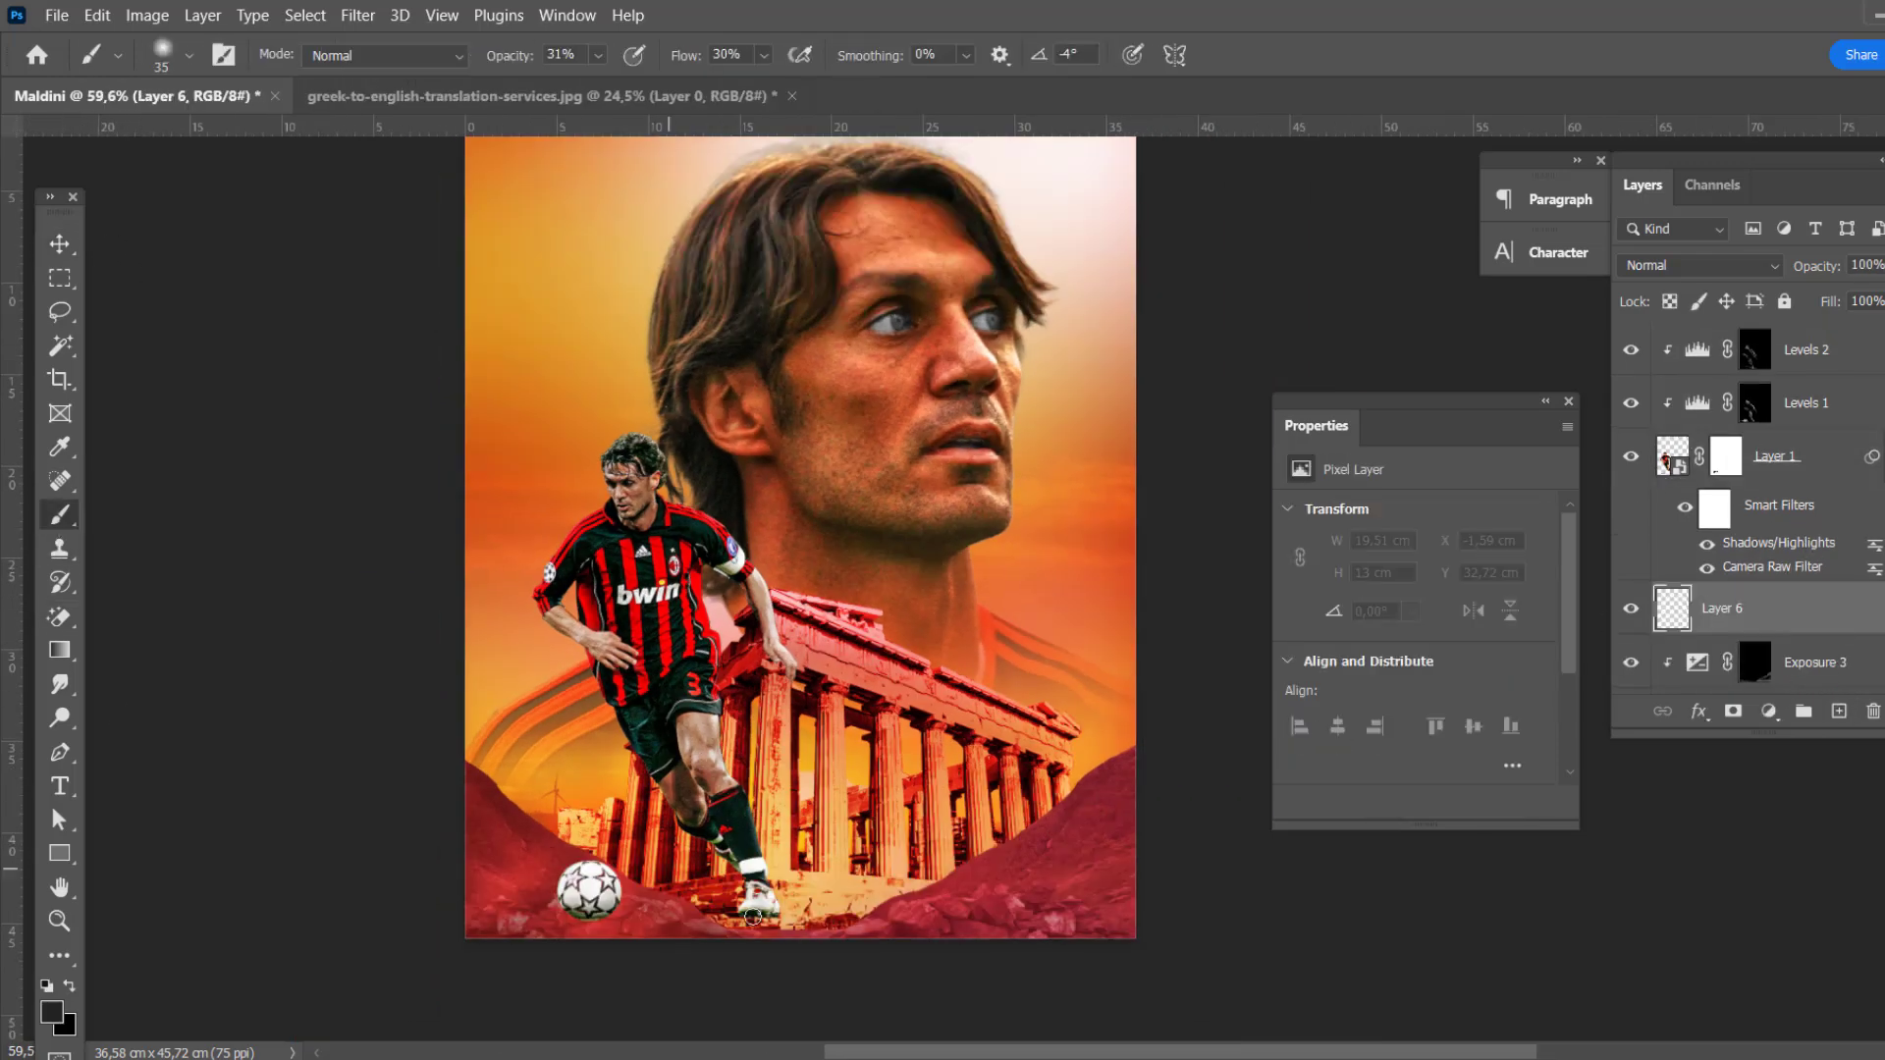
scroll(820, 889, "up", 3)
right_click(982, 638)
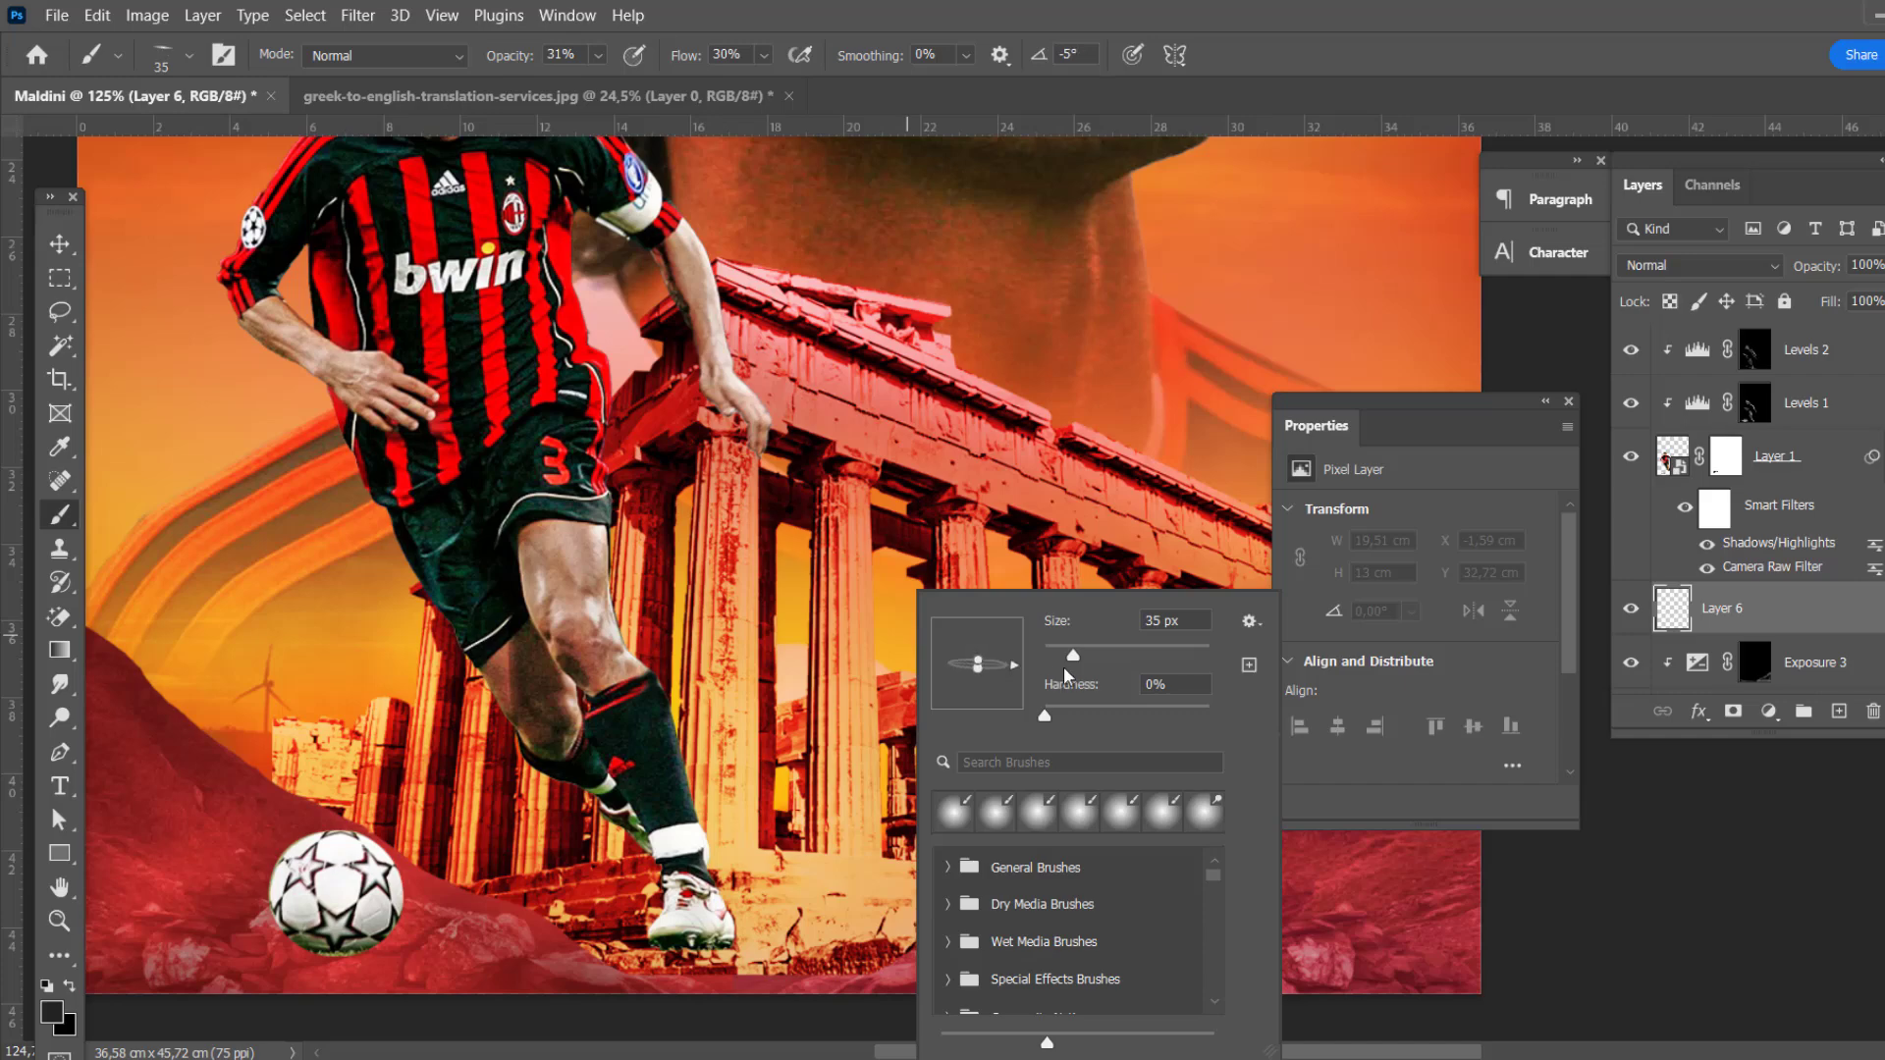
key("Escape")
left_click_drag(656, 957, 883, 964)
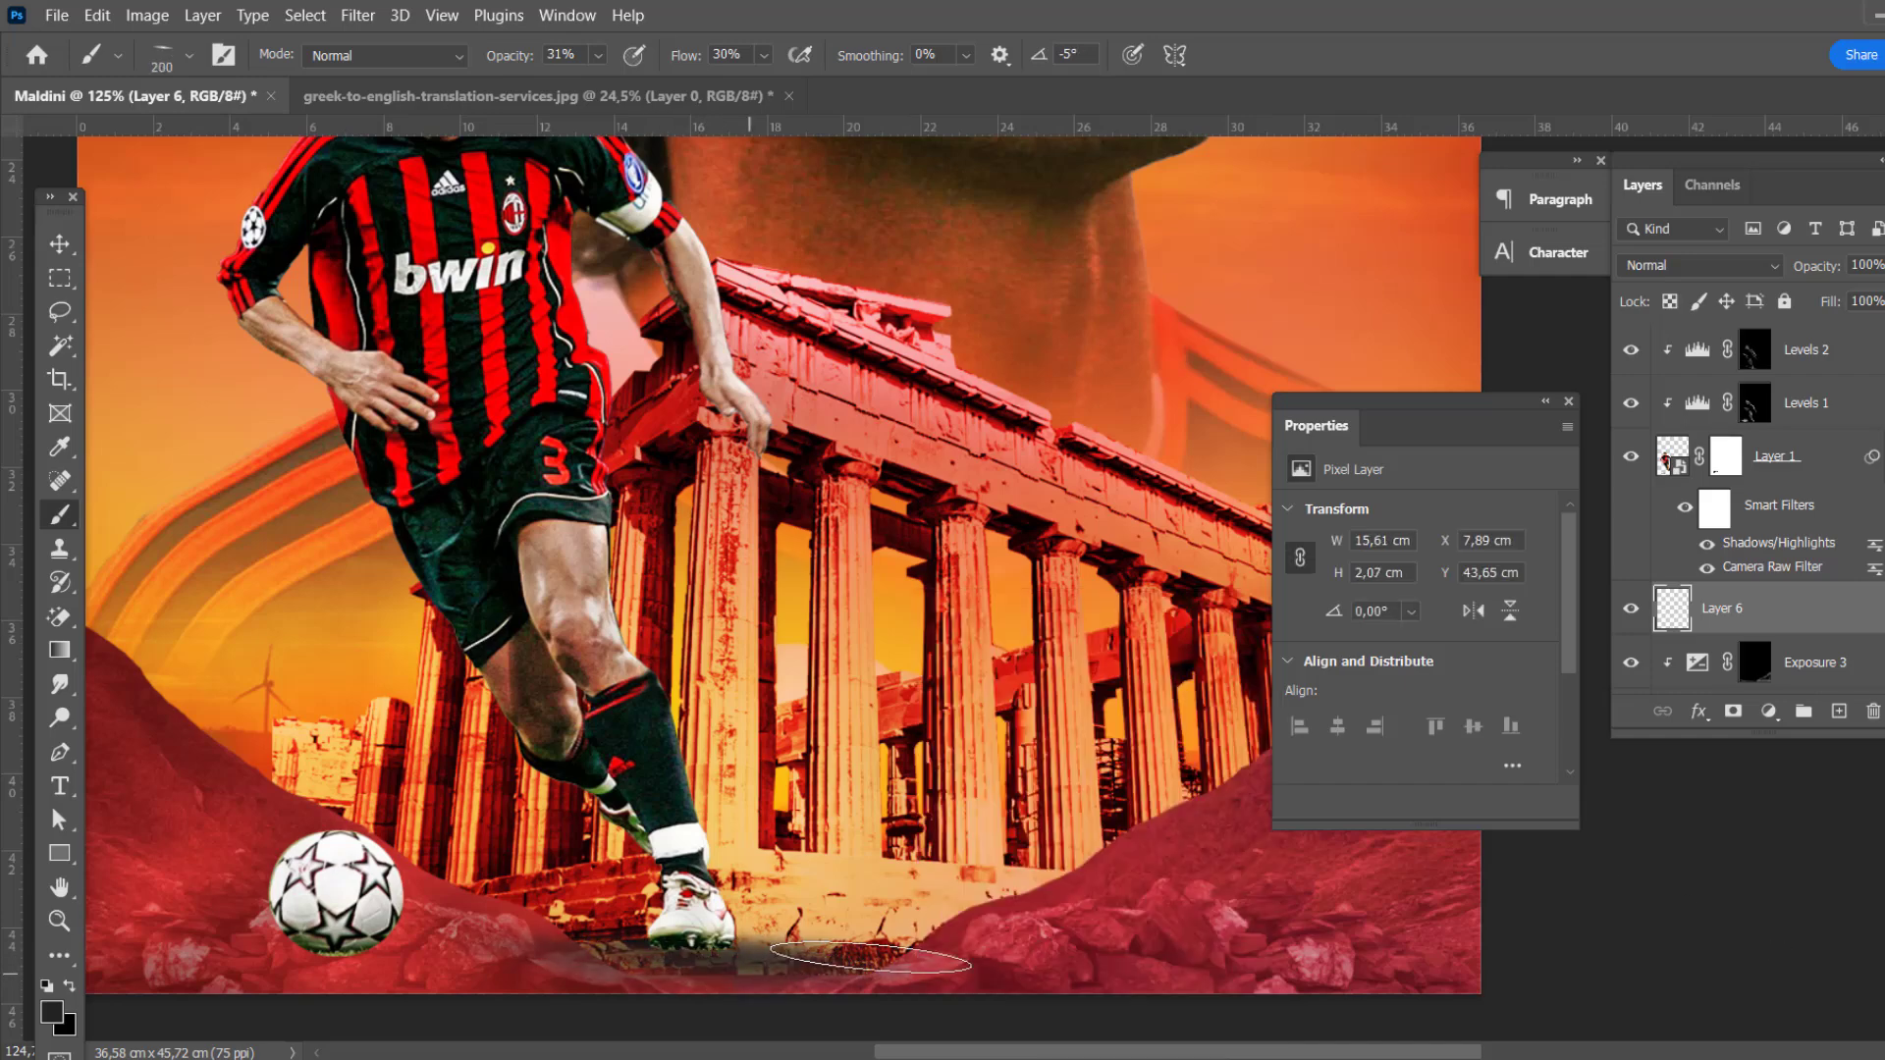
left_click_drag(387, 957, 933, 949)
key("ctrl+0")
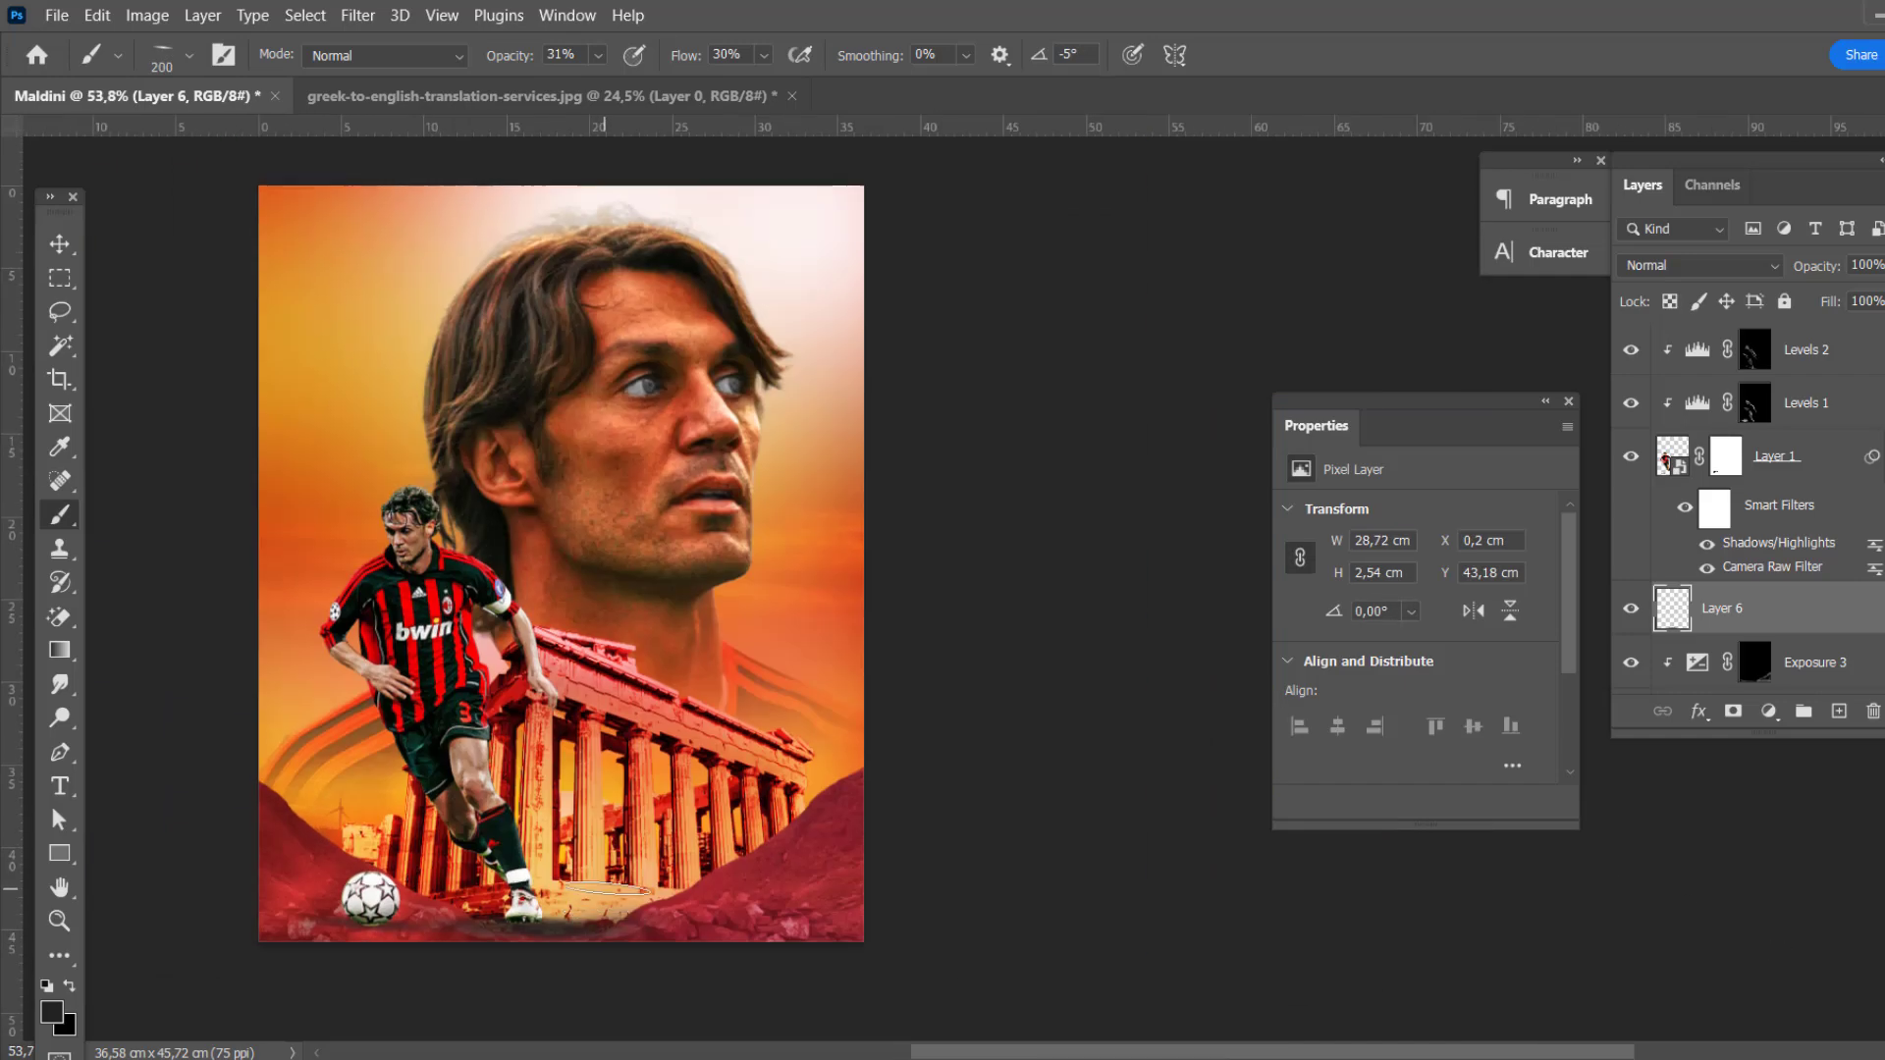
key("v")
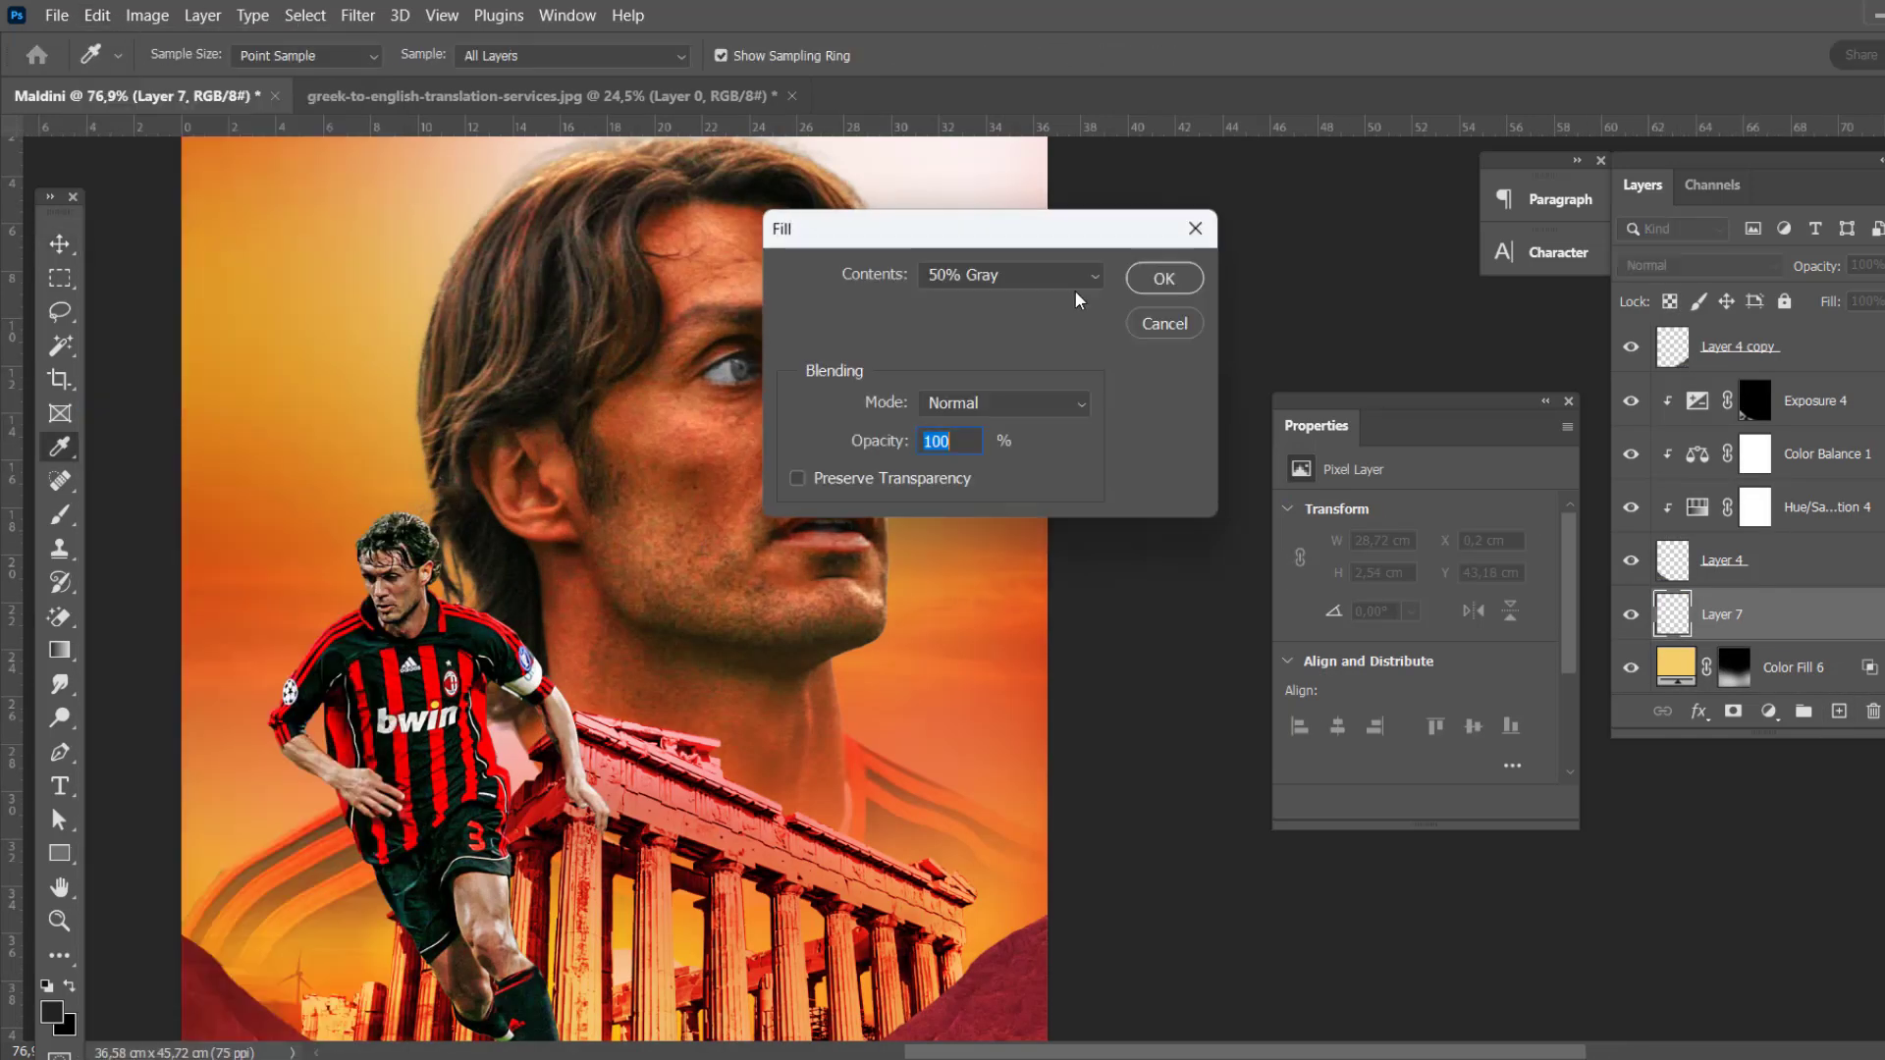
Step: Fill Layer 7 with 50% gray and move it down above Color Fill 2
key("Return")
key("v")
left_click_drag(1688, 614, 1667, 578)
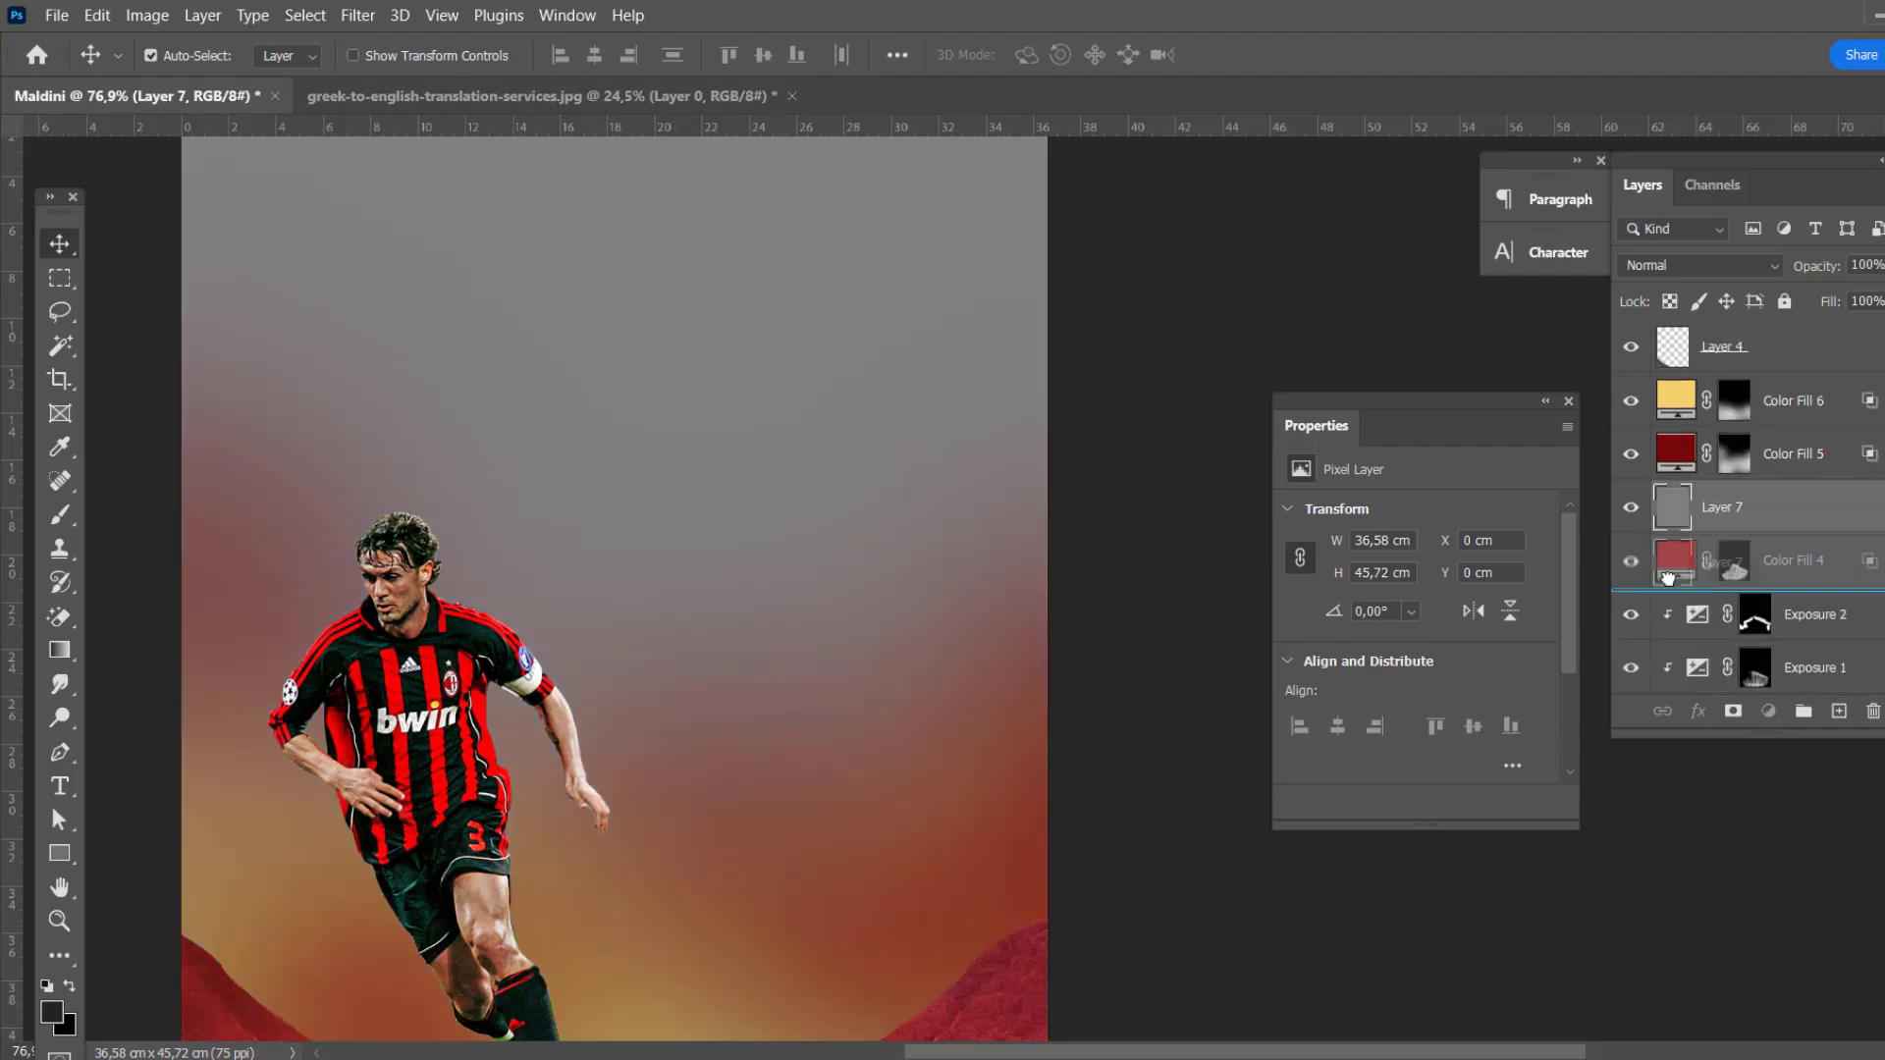
mouse_move(1667, 577)
left_mouse_down()
mouse_move(1713, 453)
mouse_move(1713, 476)
left_mouse_up()
Step: Add Noise to the gray layer and set it to Hard Light
left_click(359, 14)
left_click(726, 397)
left_click(1127, 187)
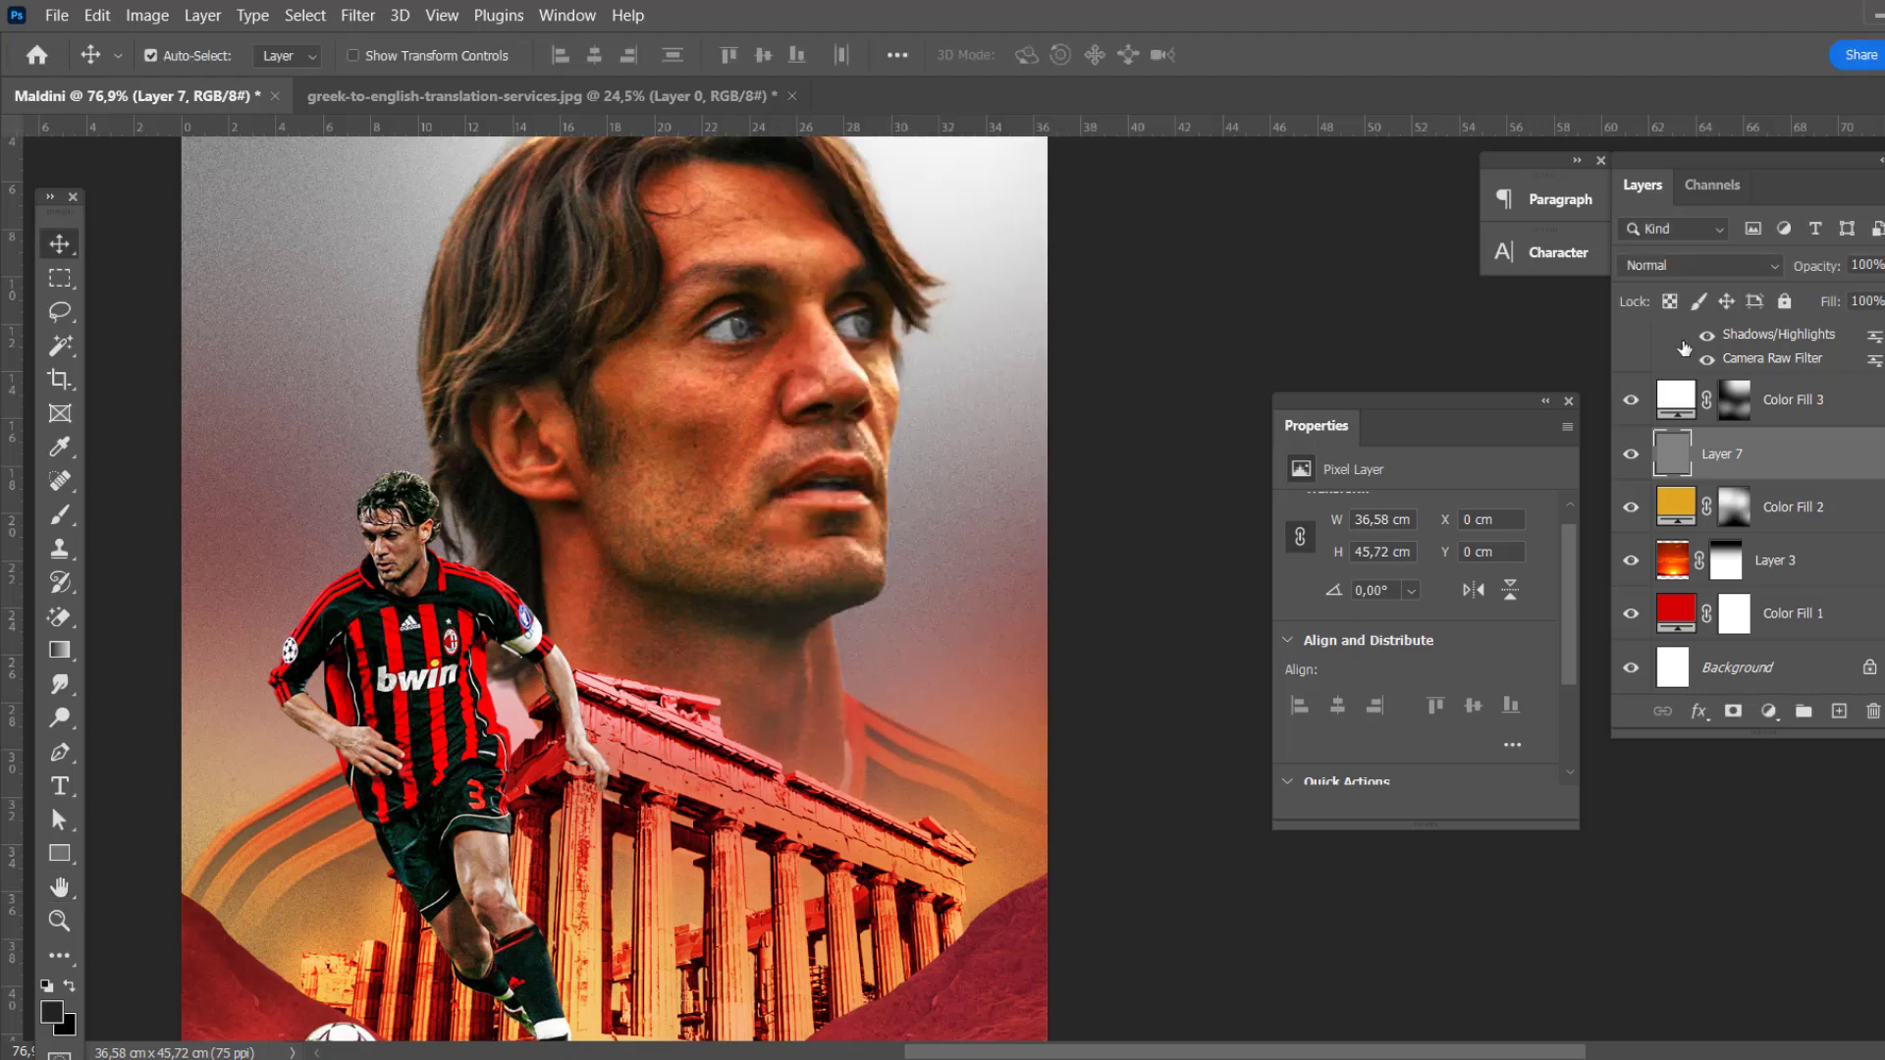
left_click(1698, 265)
left_click(1674, 633)
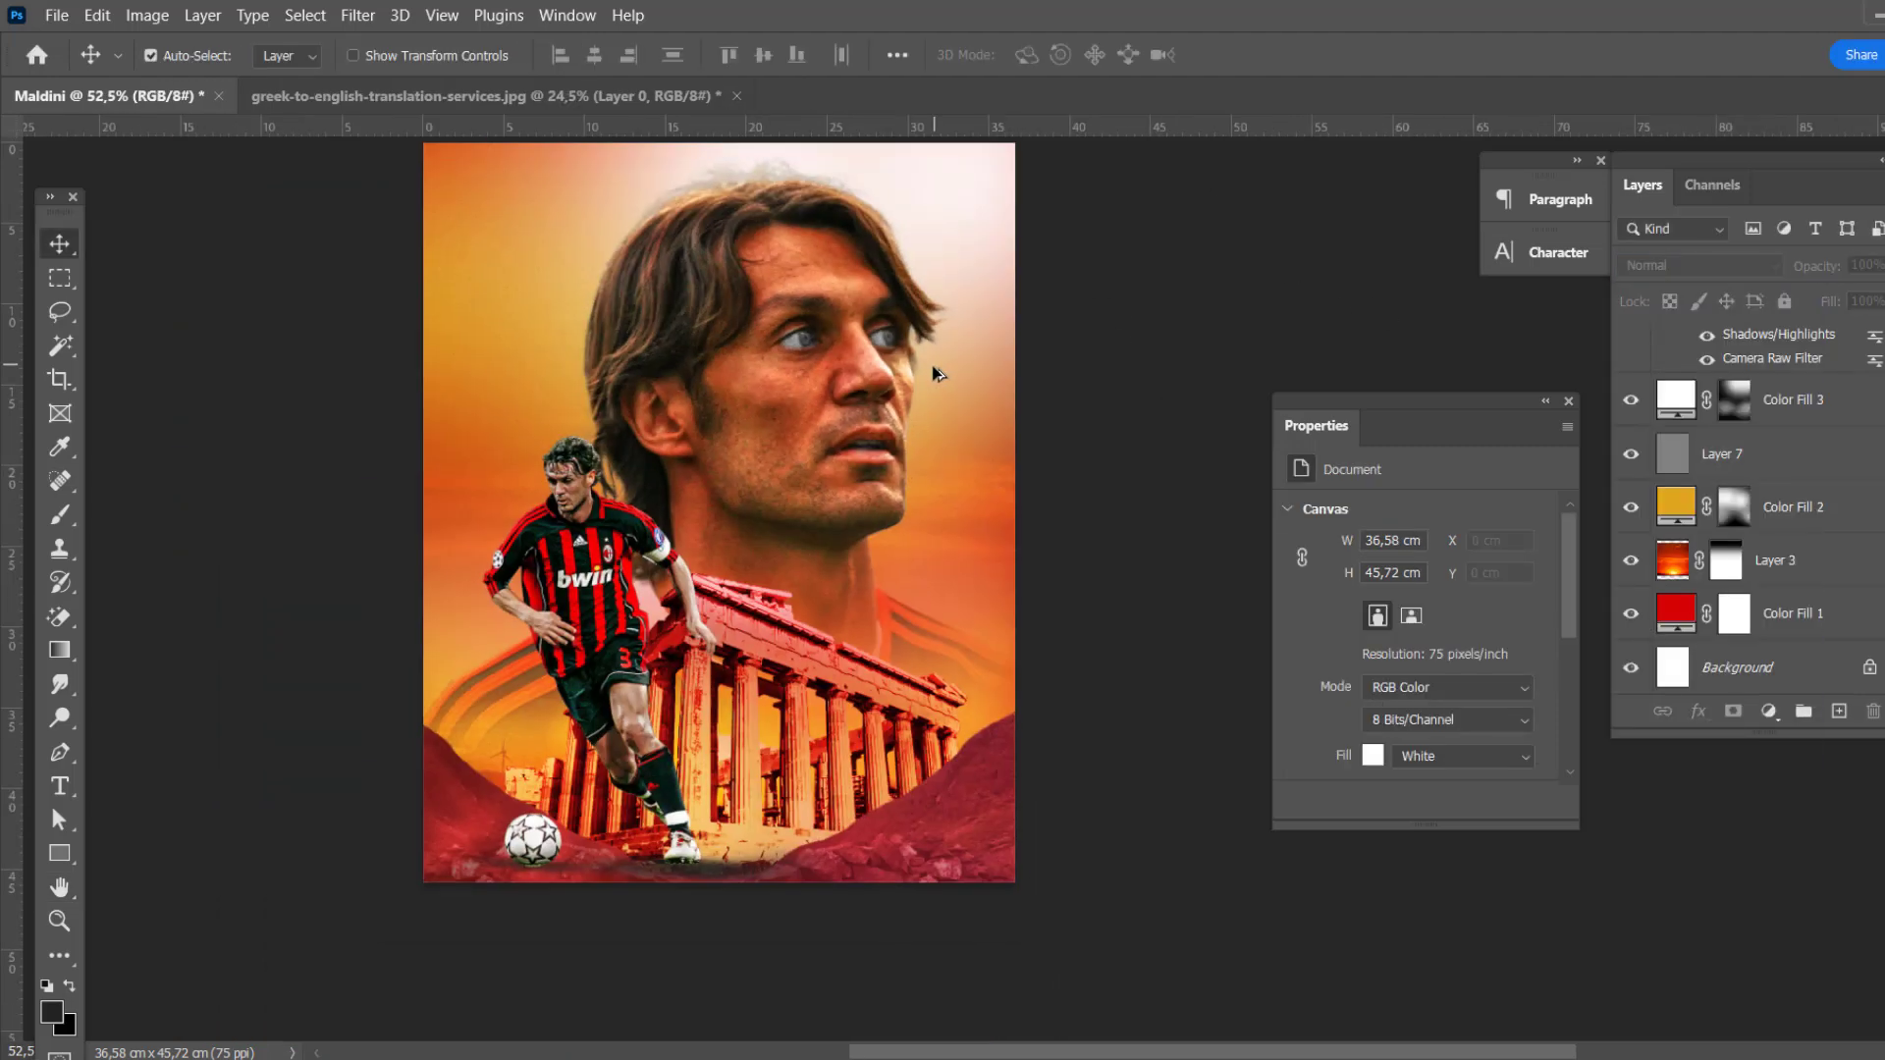
scroll(784, 733, "down", 3)
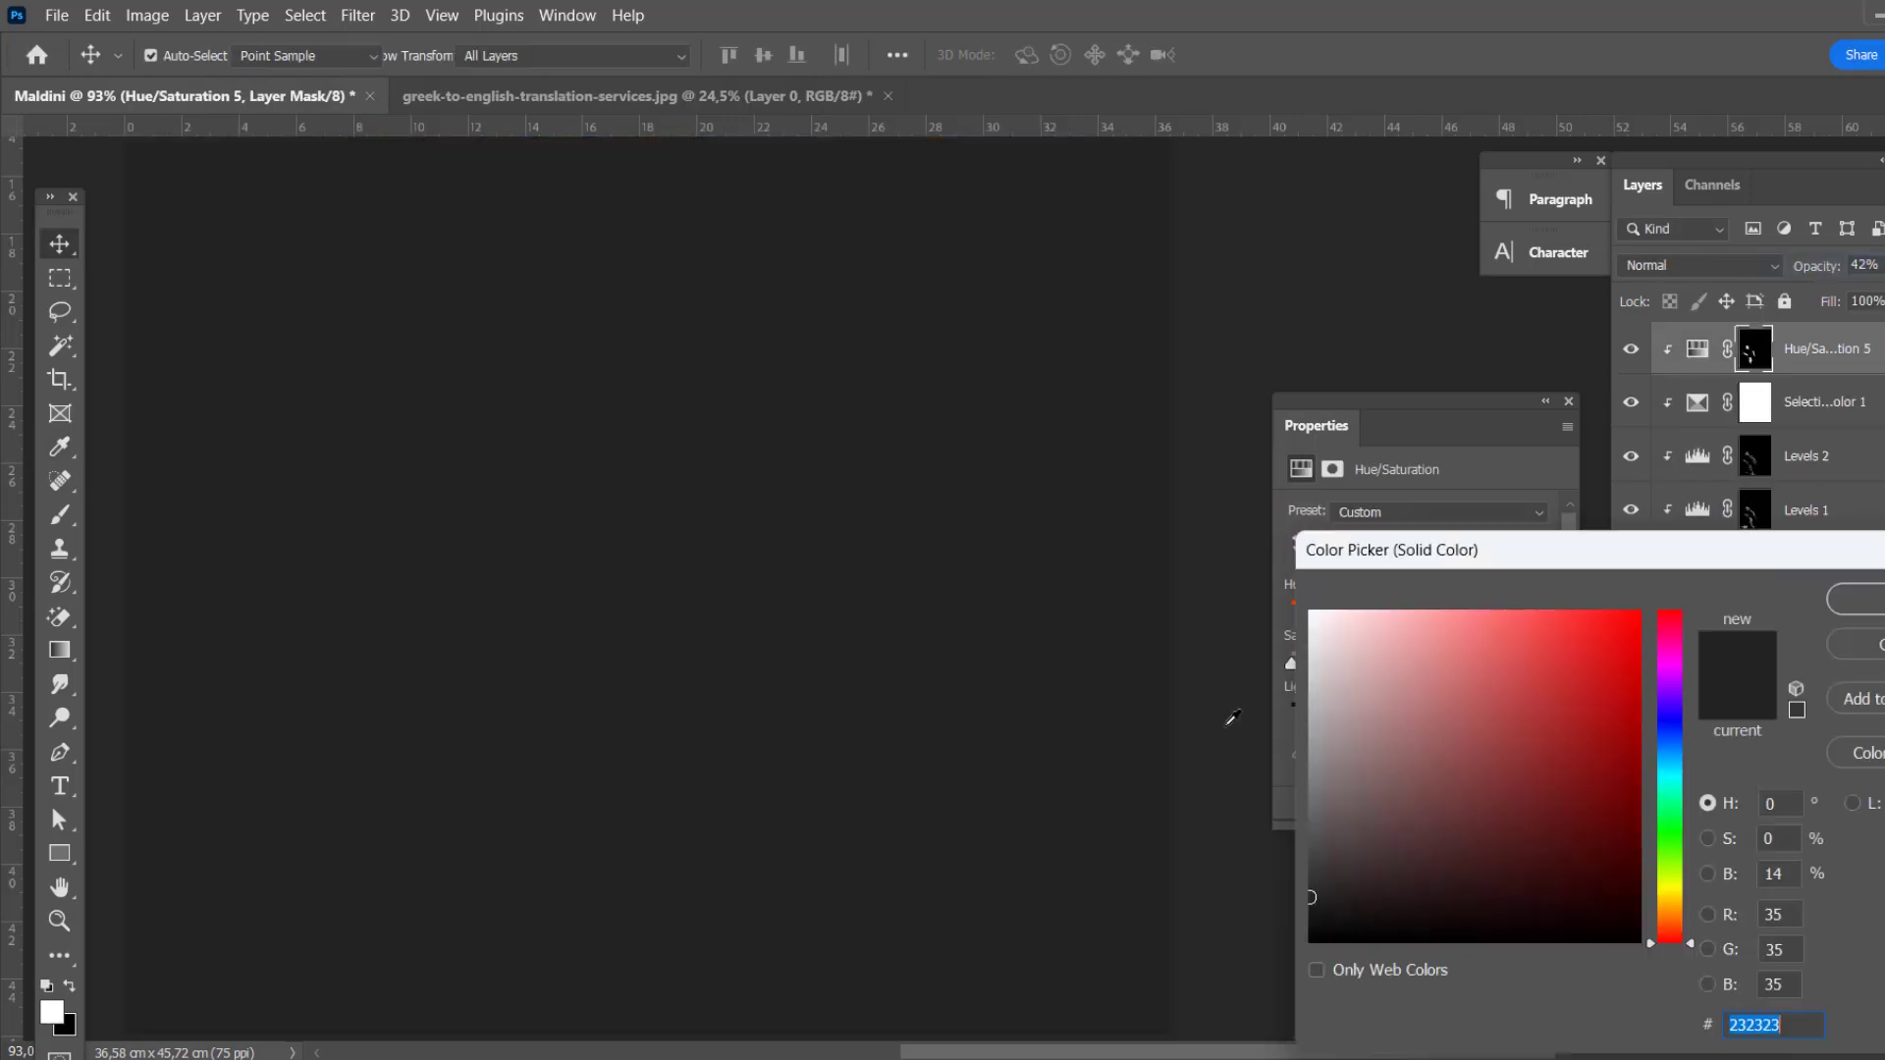
Step: Make Color Fill 7 dark red in Overlay blend mode
left_click(1611, 875)
left_click(1855, 599)
left_click(1698, 265)
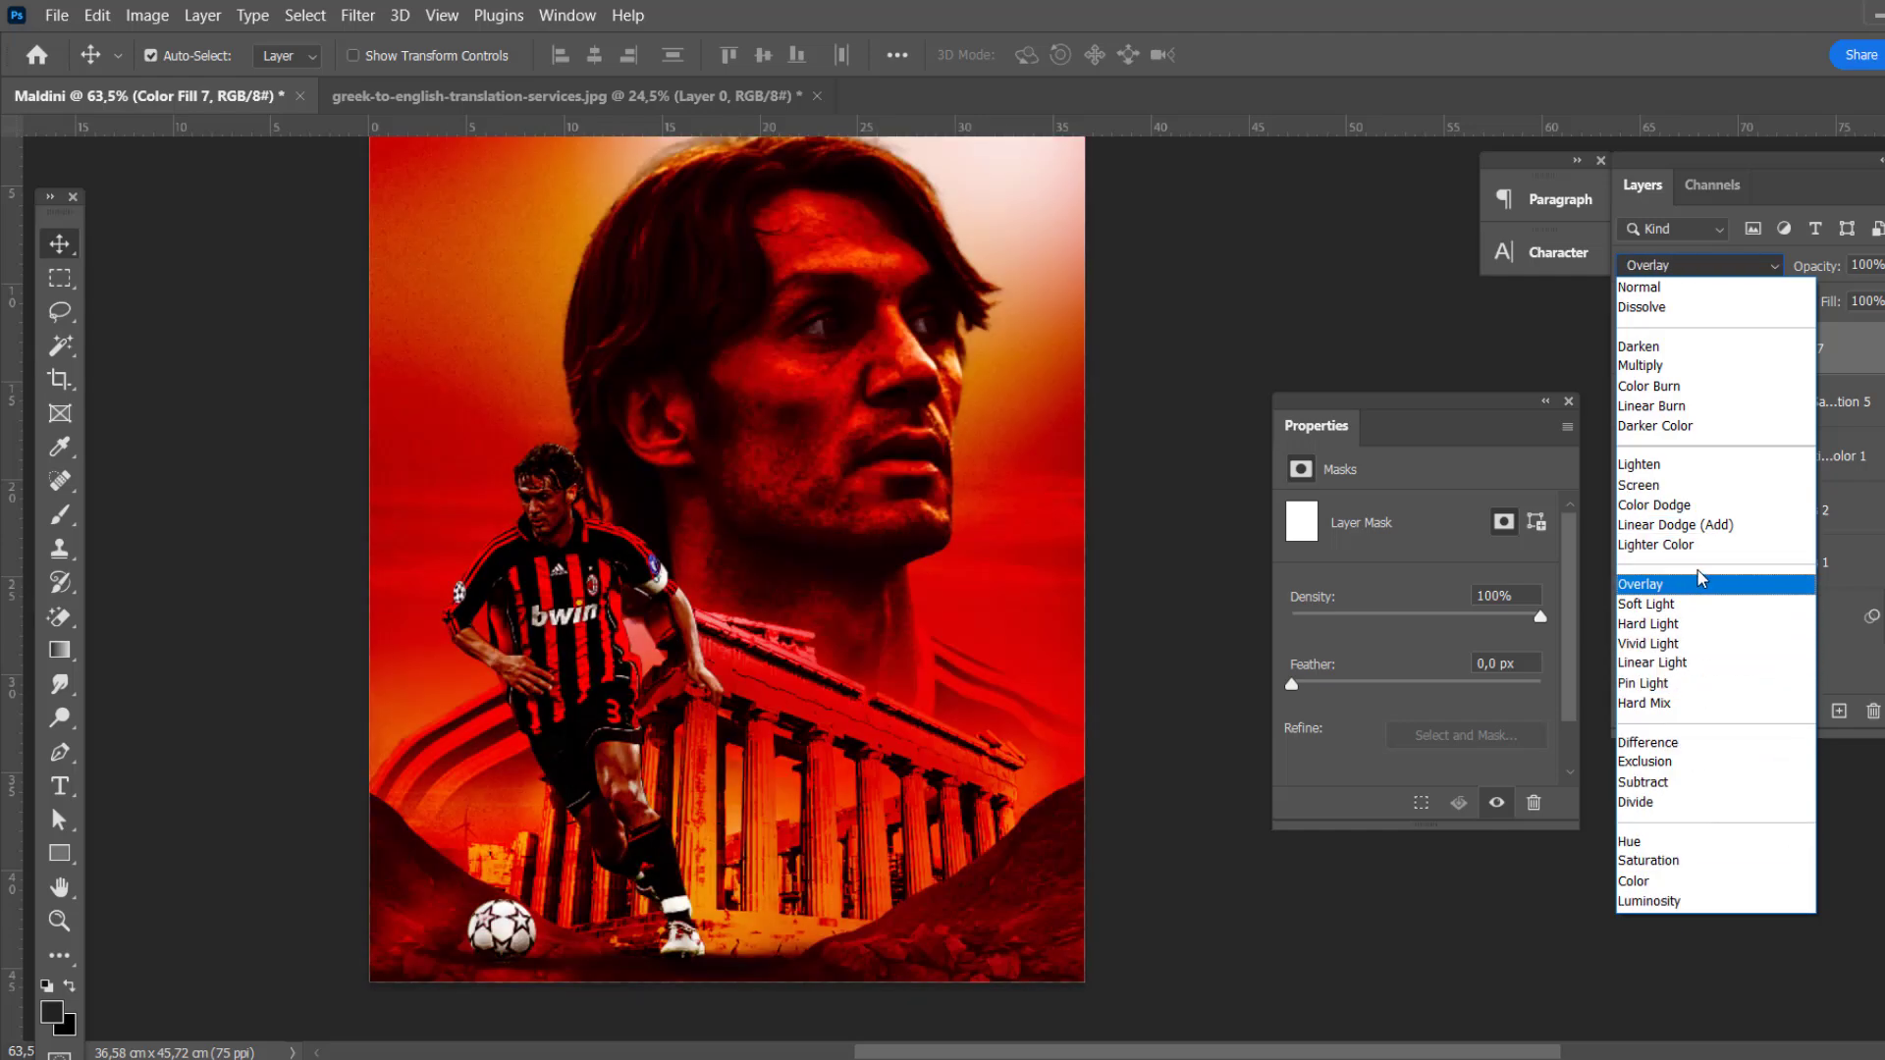
left_click(1701, 581)
Step: Invert the Color Fill 7 mask and paint the red tint into the lower-left area
left_click(1734, 349)
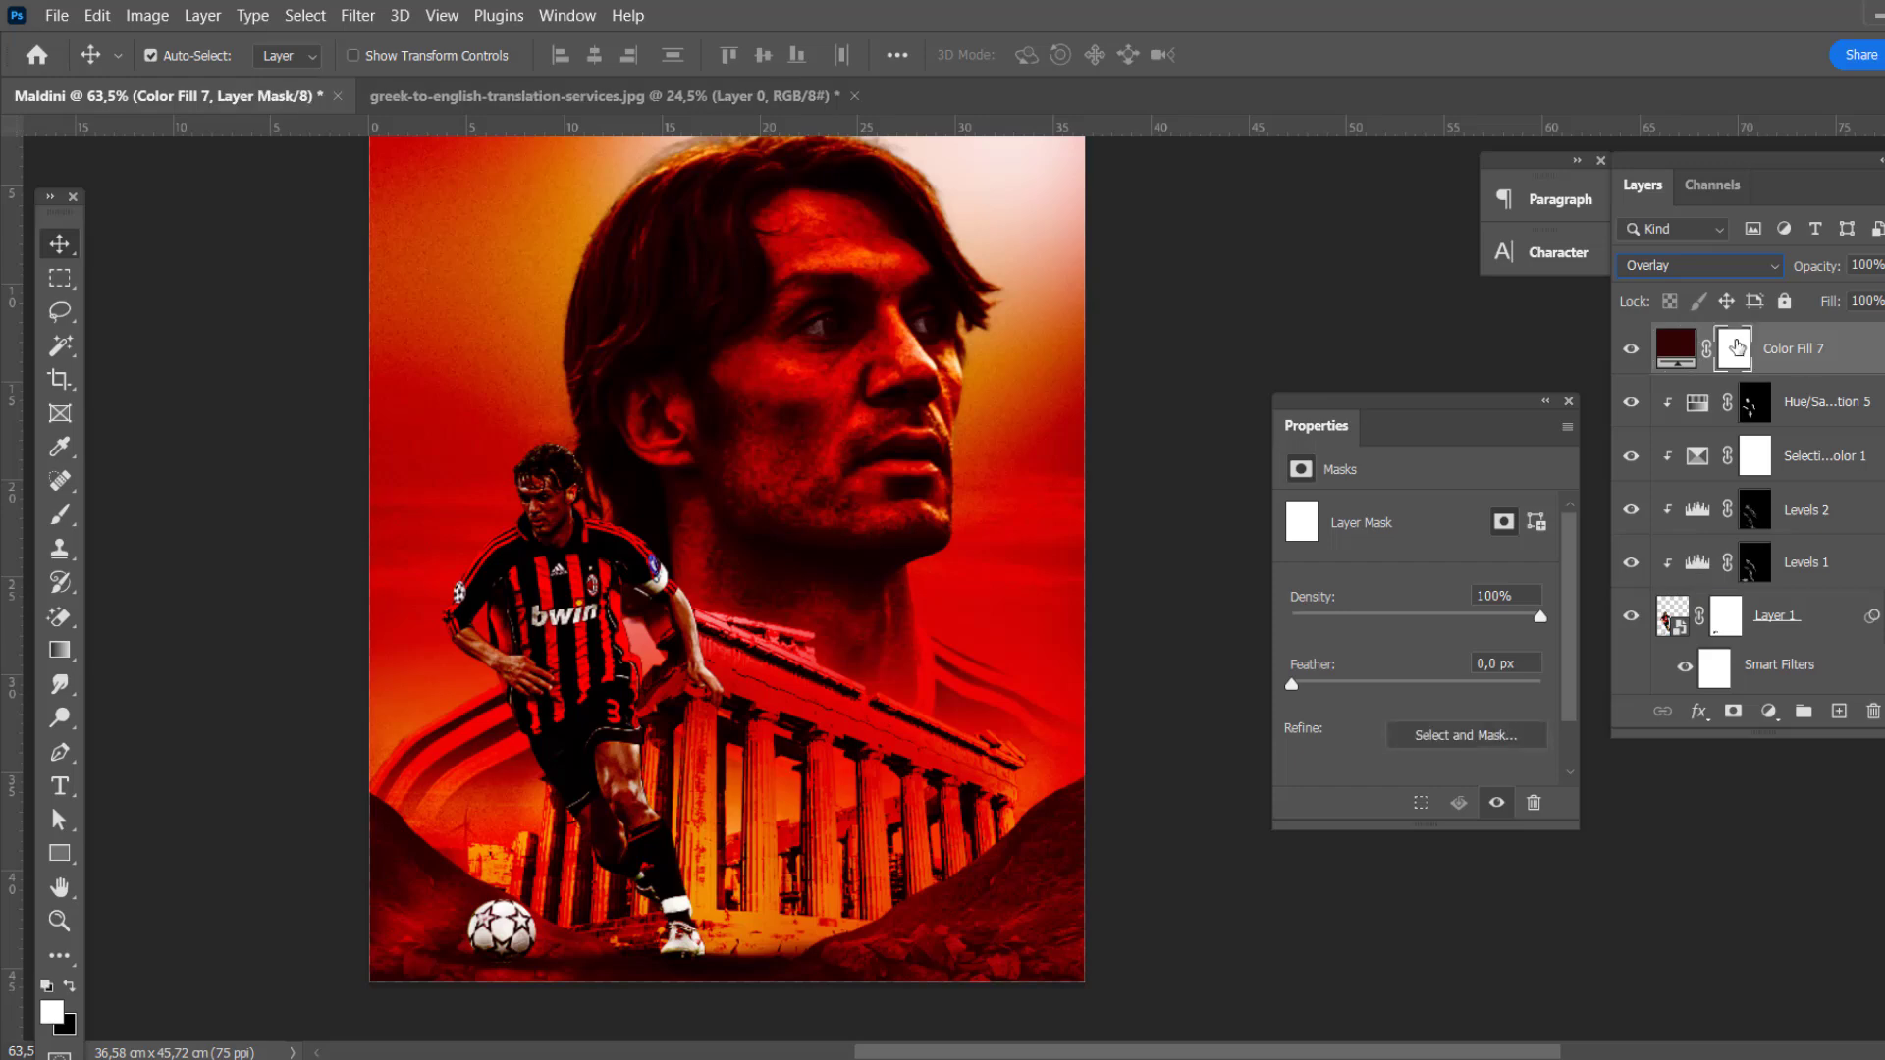
key("ctrl+i")
key("b")
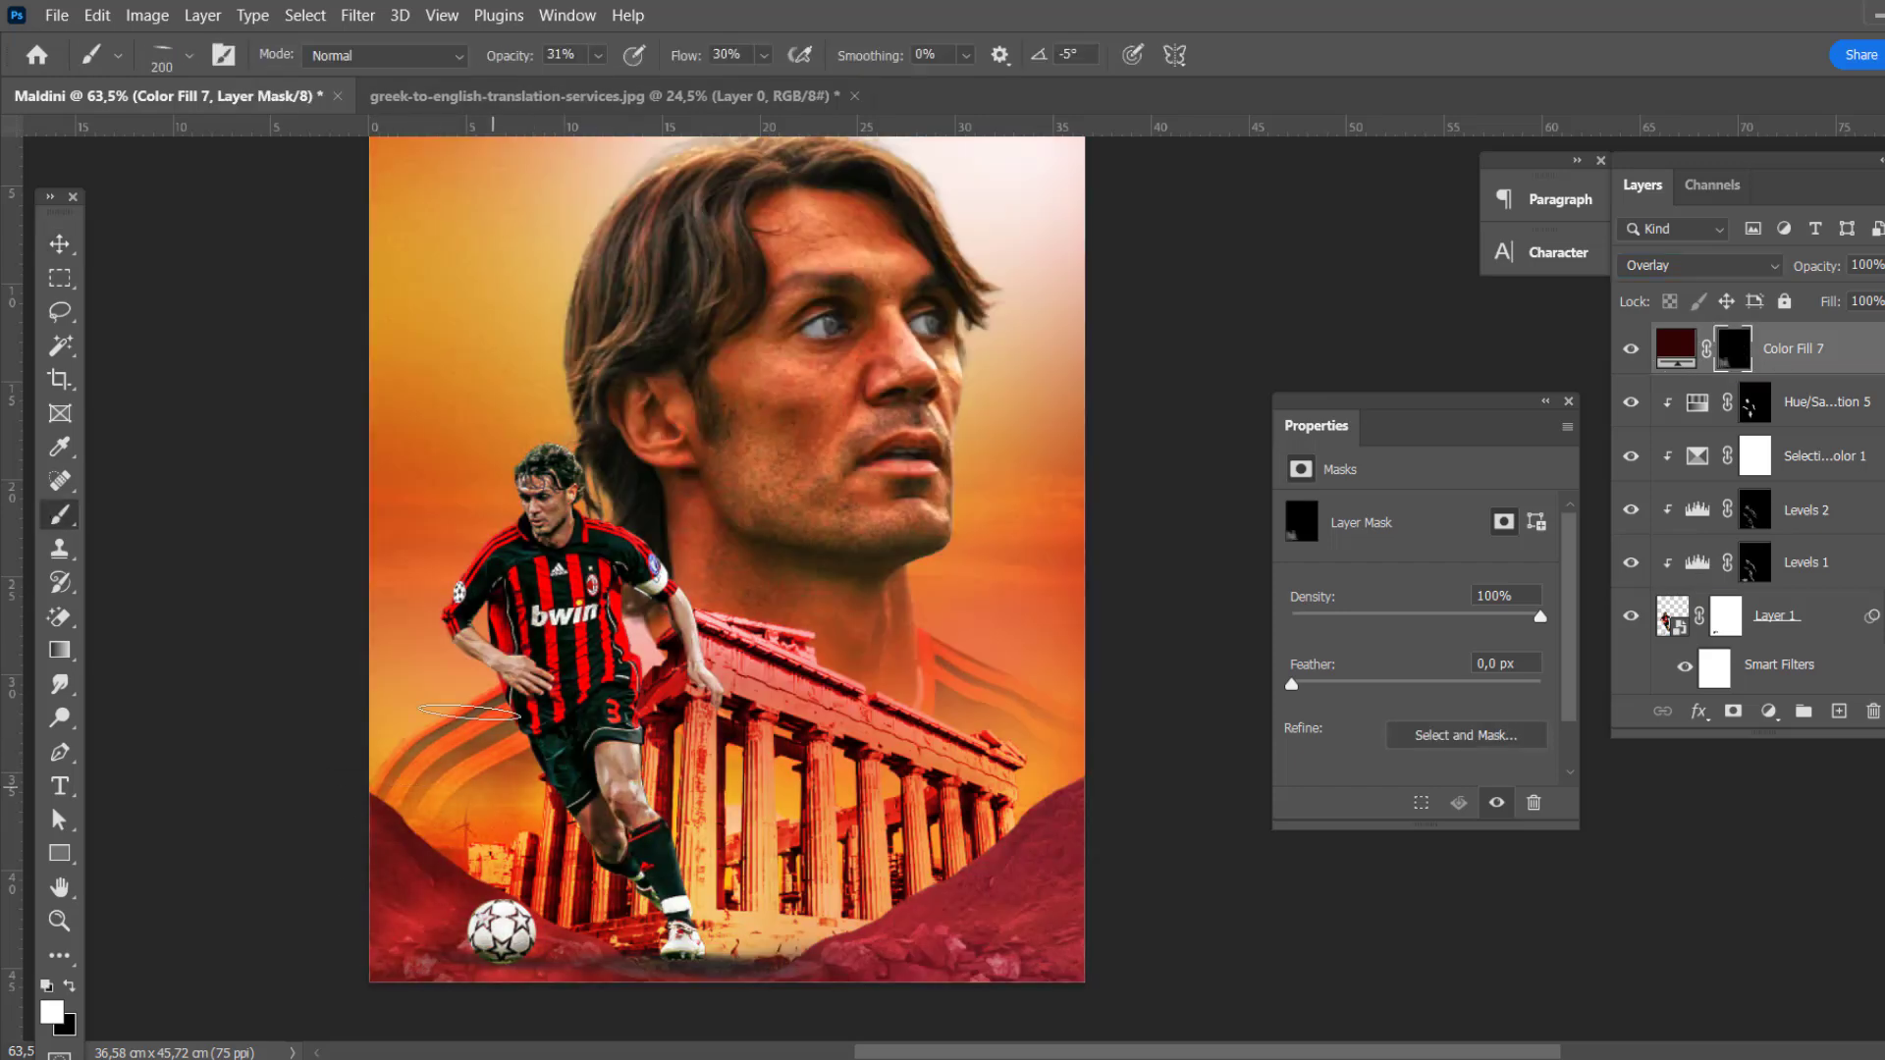
left_click_drag(440, 877, 413, 746)
Step: Paint the red tint across the temple with a round brush tip
right_click(754, 589)
key("Return")
left_click_drag(746, 741, 1086, 674)
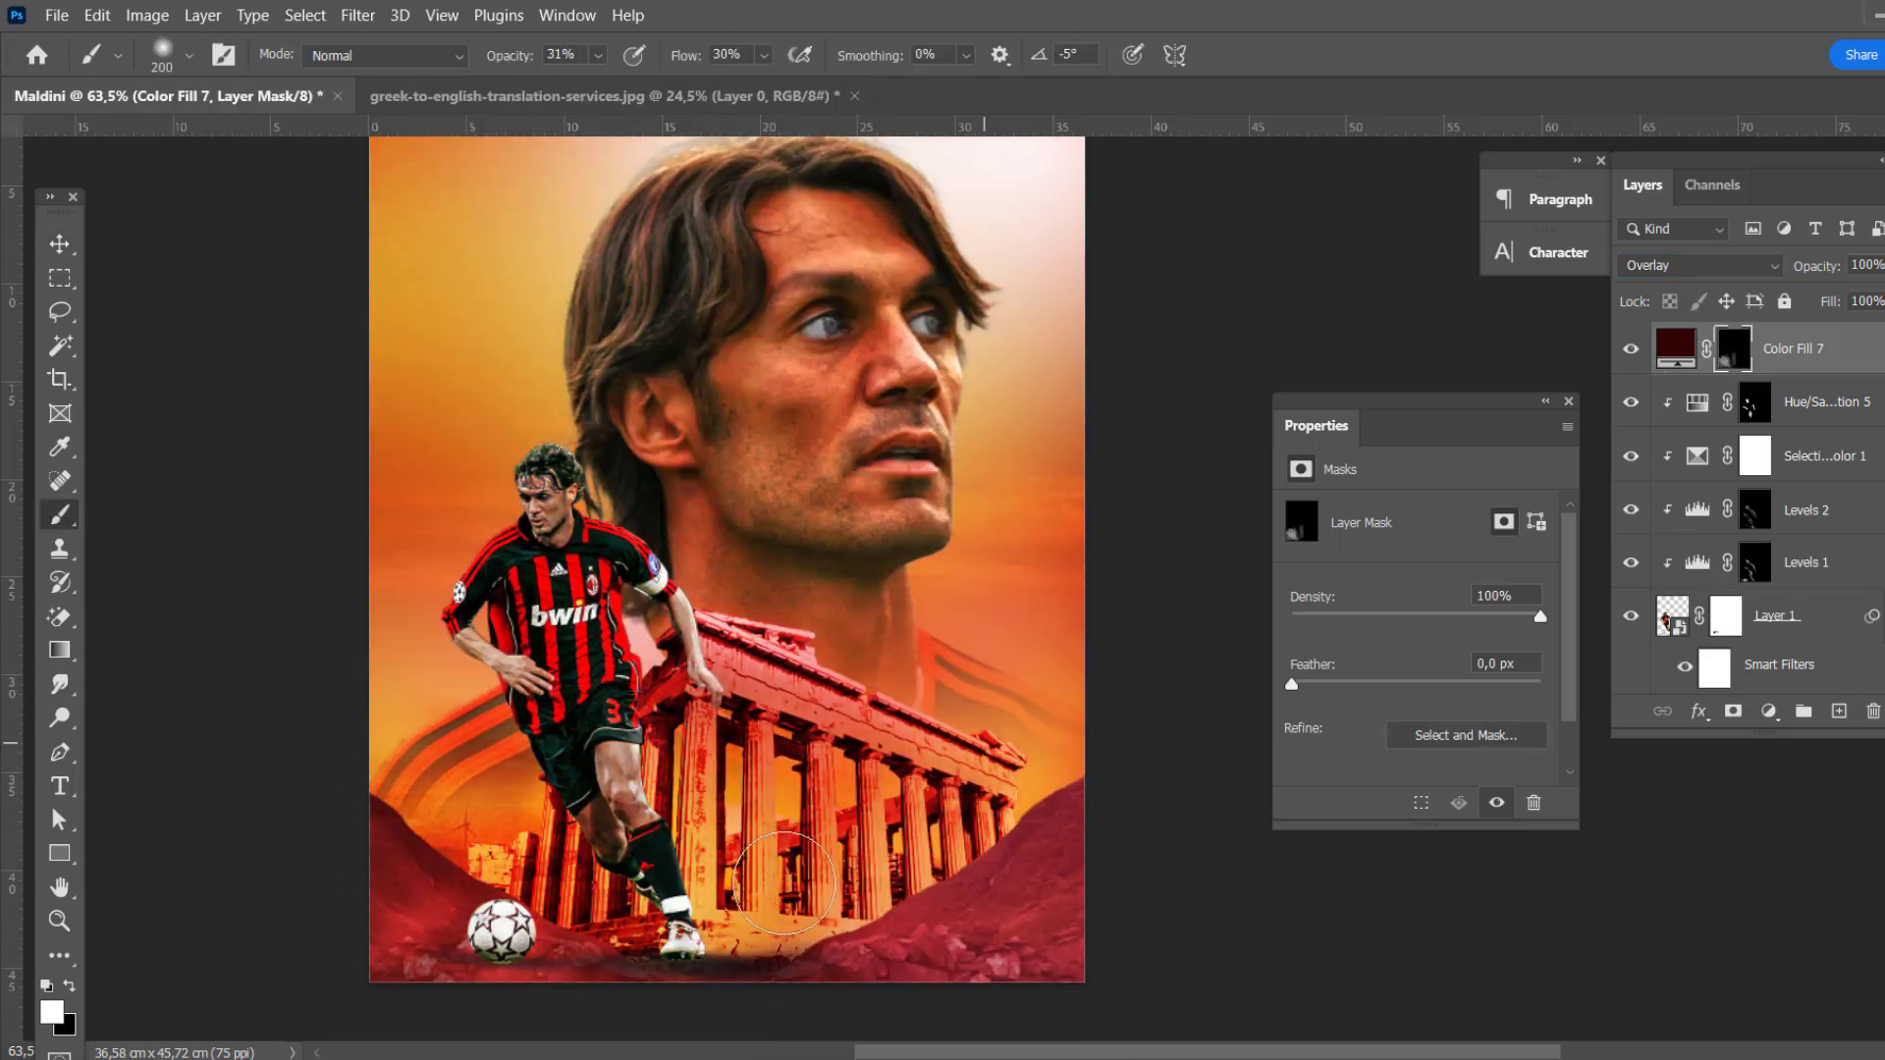
key("v")
scroll(842, 665, "up", 2)
scroll(844, 797, "down", 2)
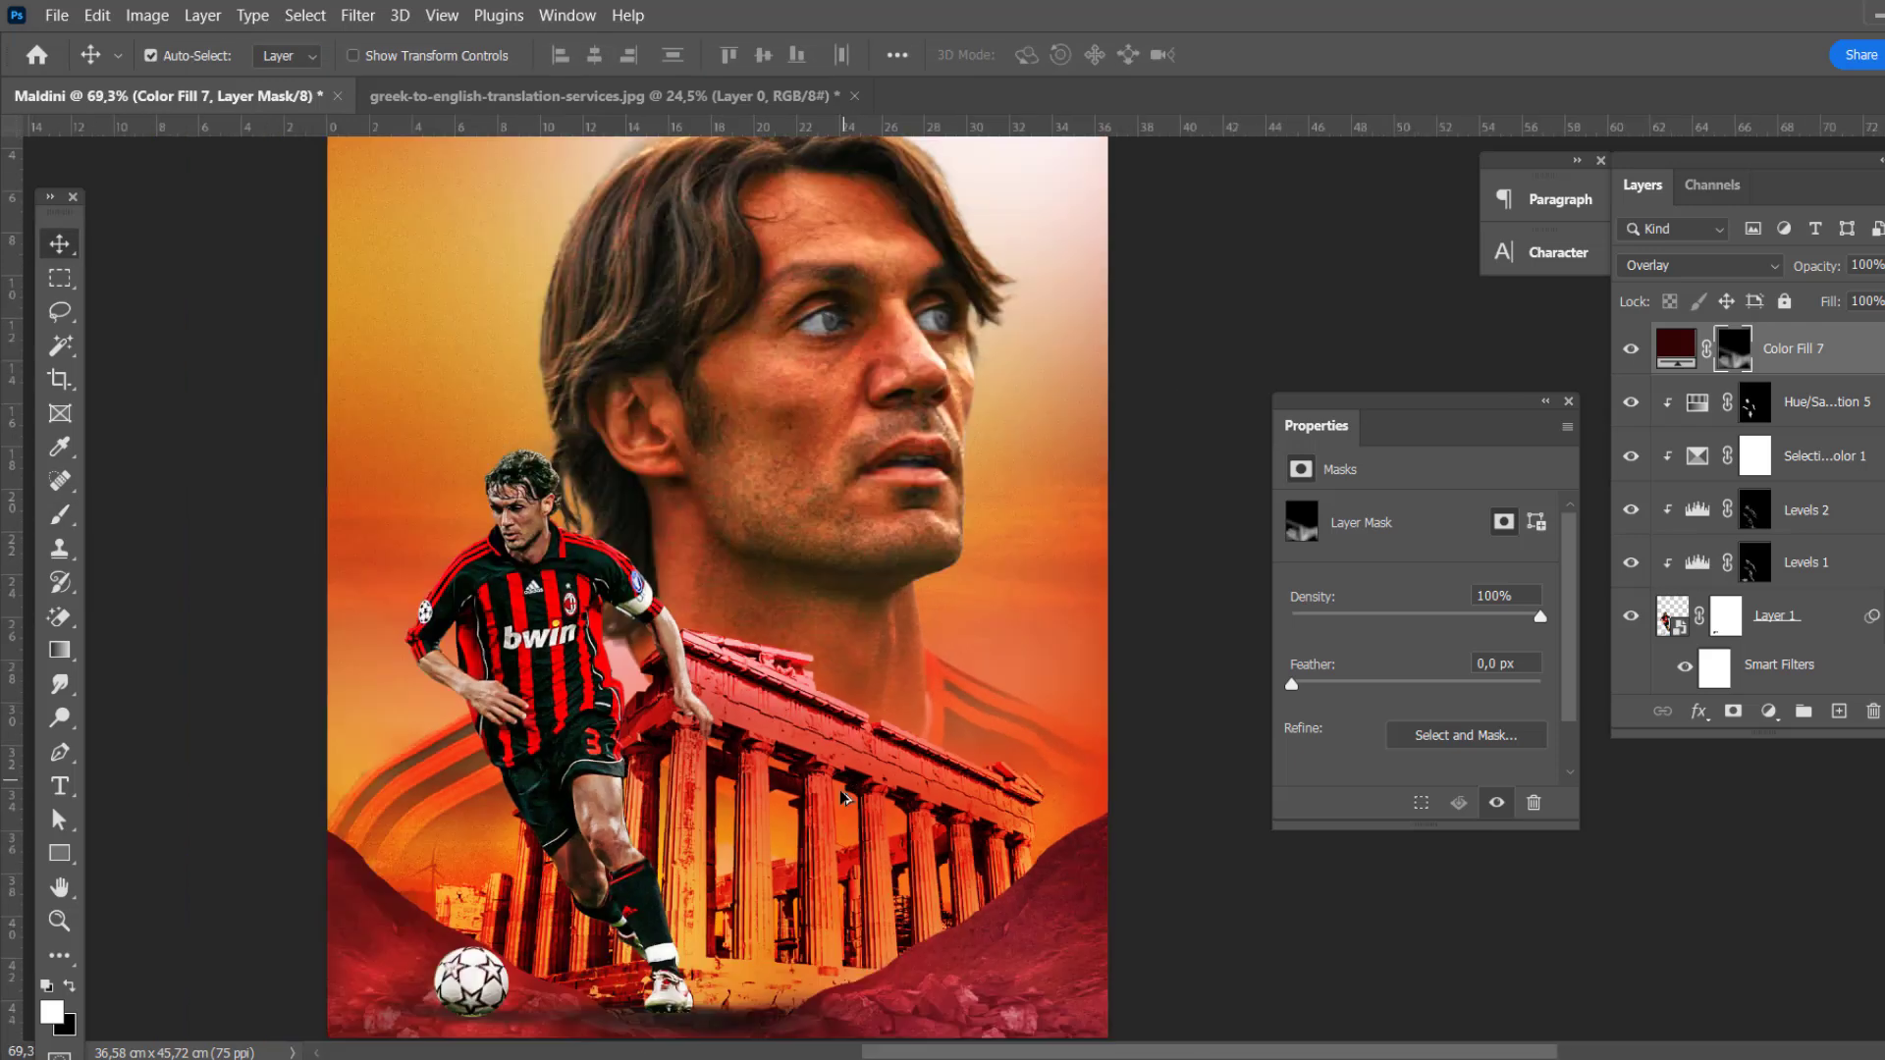
scroll(1713, 500, "down", 3)
scroll(1718, 505, "down", 3)
Step: Select Layer 2 and add a Hue/Saturation adjustment with Lightness -47
scroll(1723, 510, "down", 3)
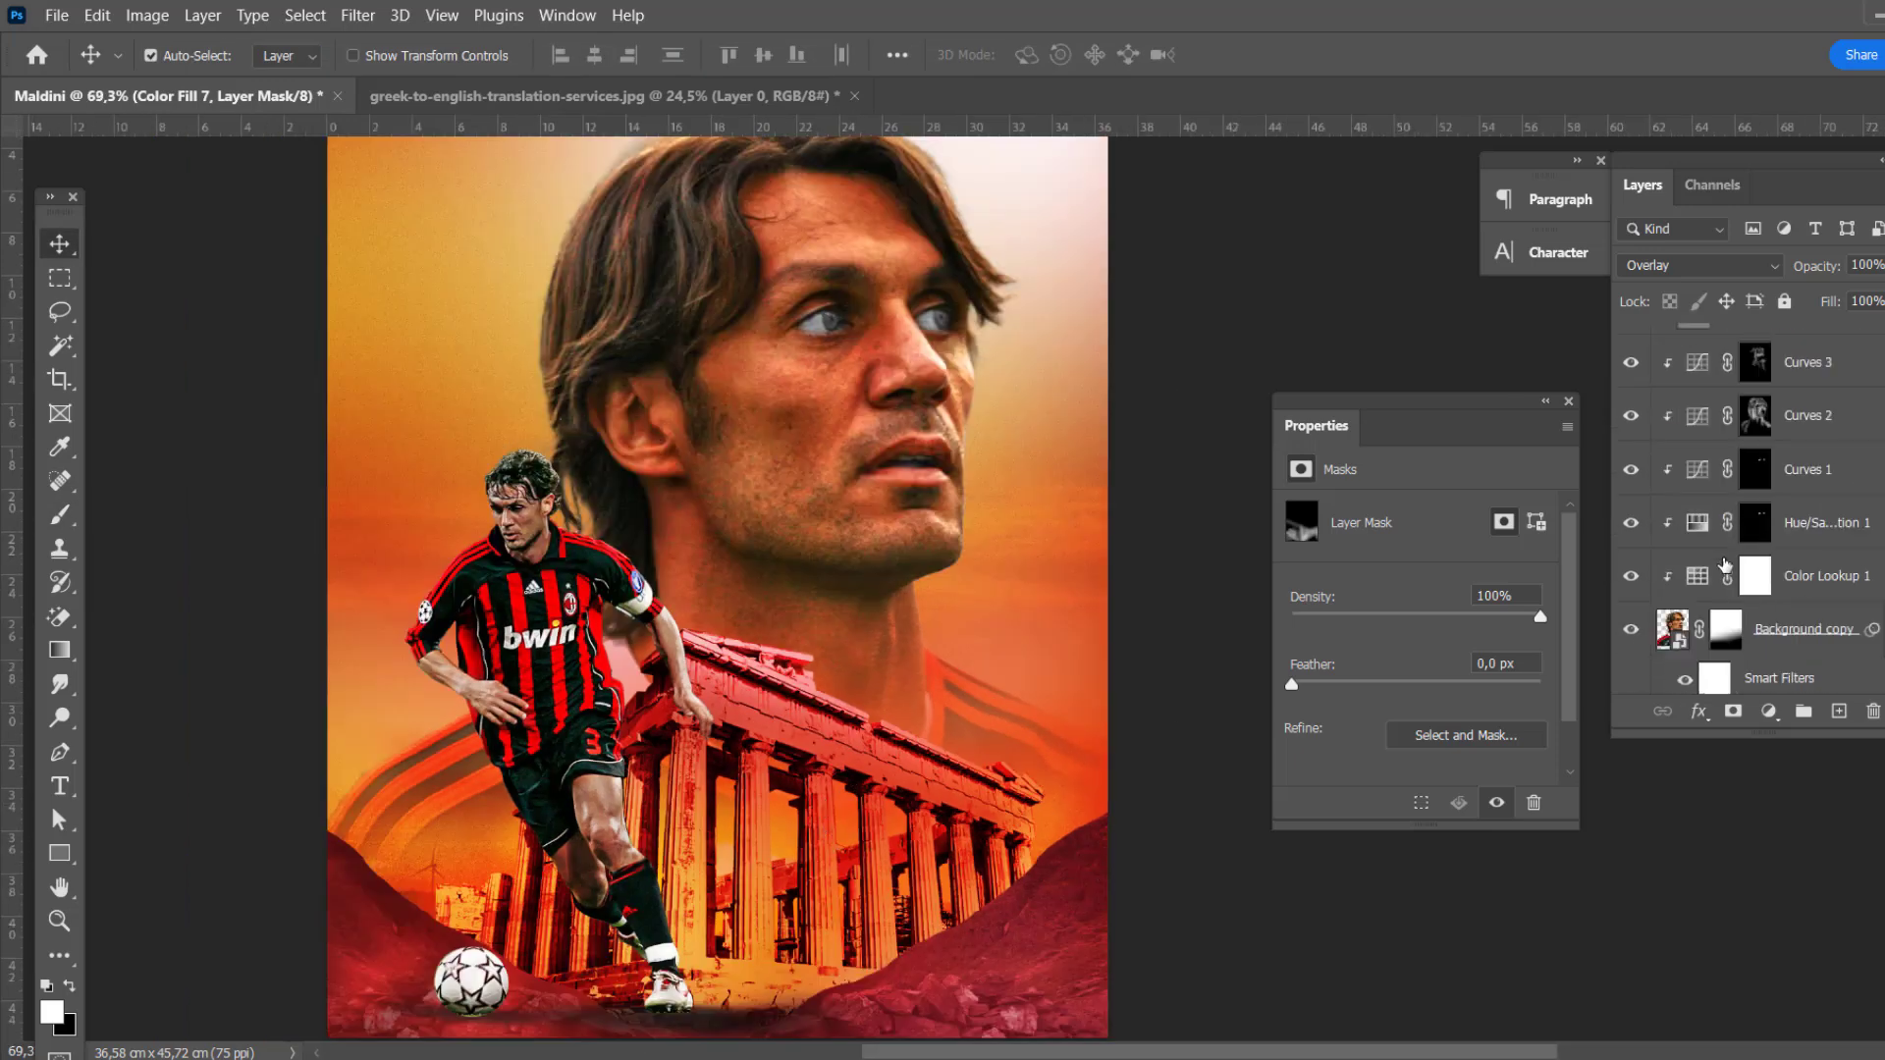
scroll(1733, 520, "down", 3)
scroll(1735, 525, "down", 3)
right_click(830, 846)
left_click(879, 652)
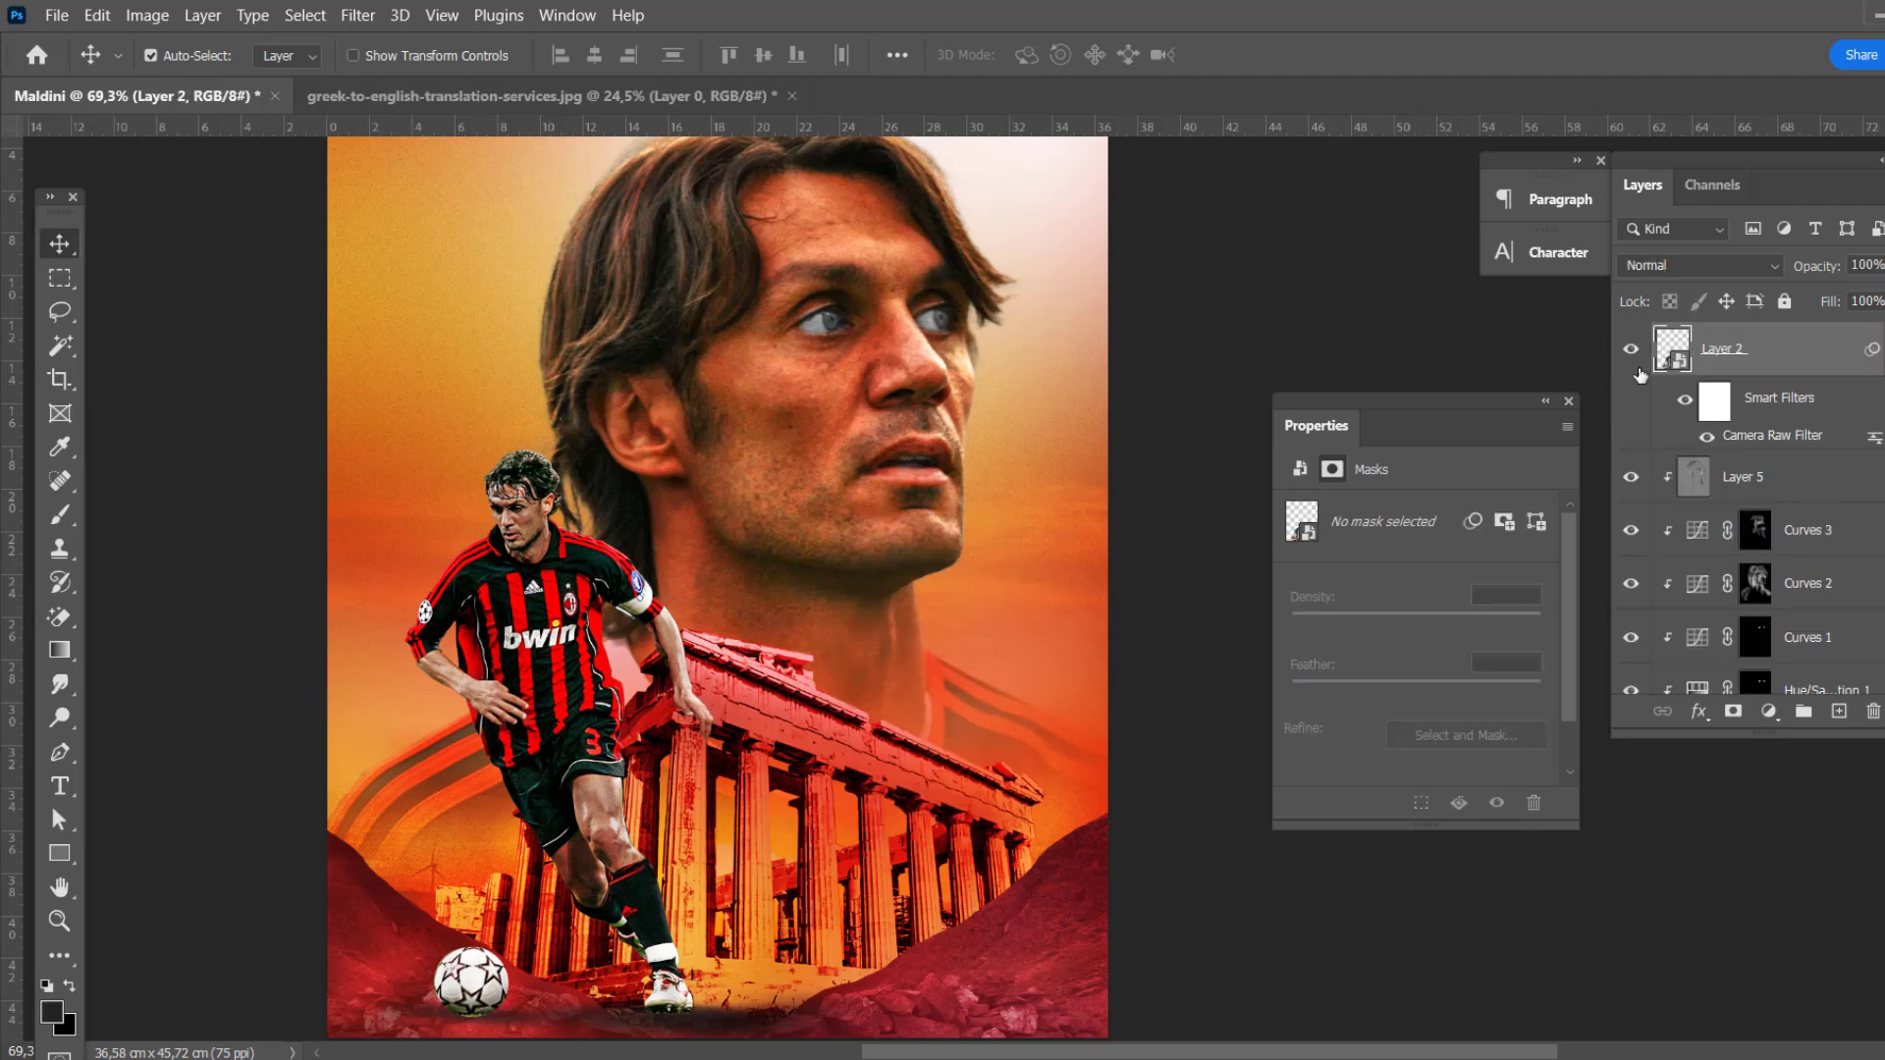
left_click(1768, 711)
left_click(1806, 462)
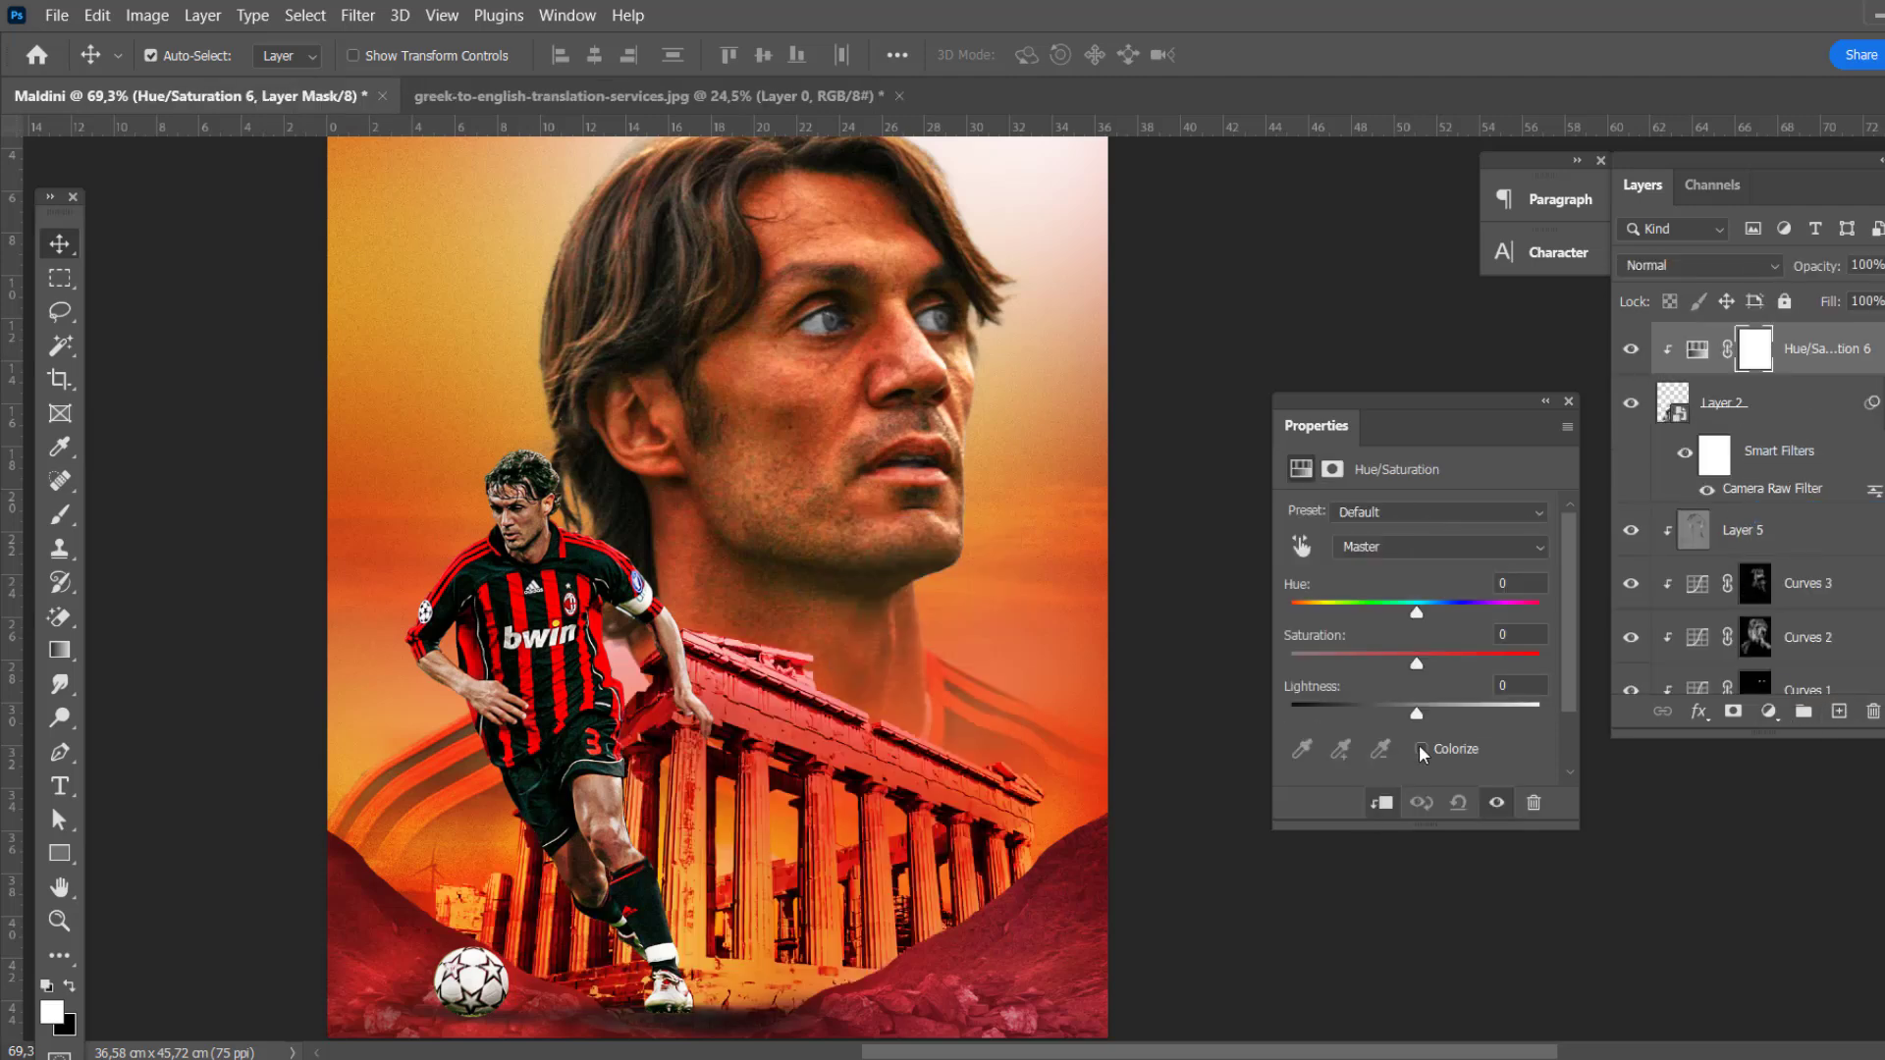
mouse_move(1417, 713)
left_mouse_down()
mouse_move(1263, 721)
mouse_move(1514, 728)
left_mouse_up()
Step: Invert the Hue/Saturation mask to black and set the brush to 100% flow, size 175
left_click(1333, 470)
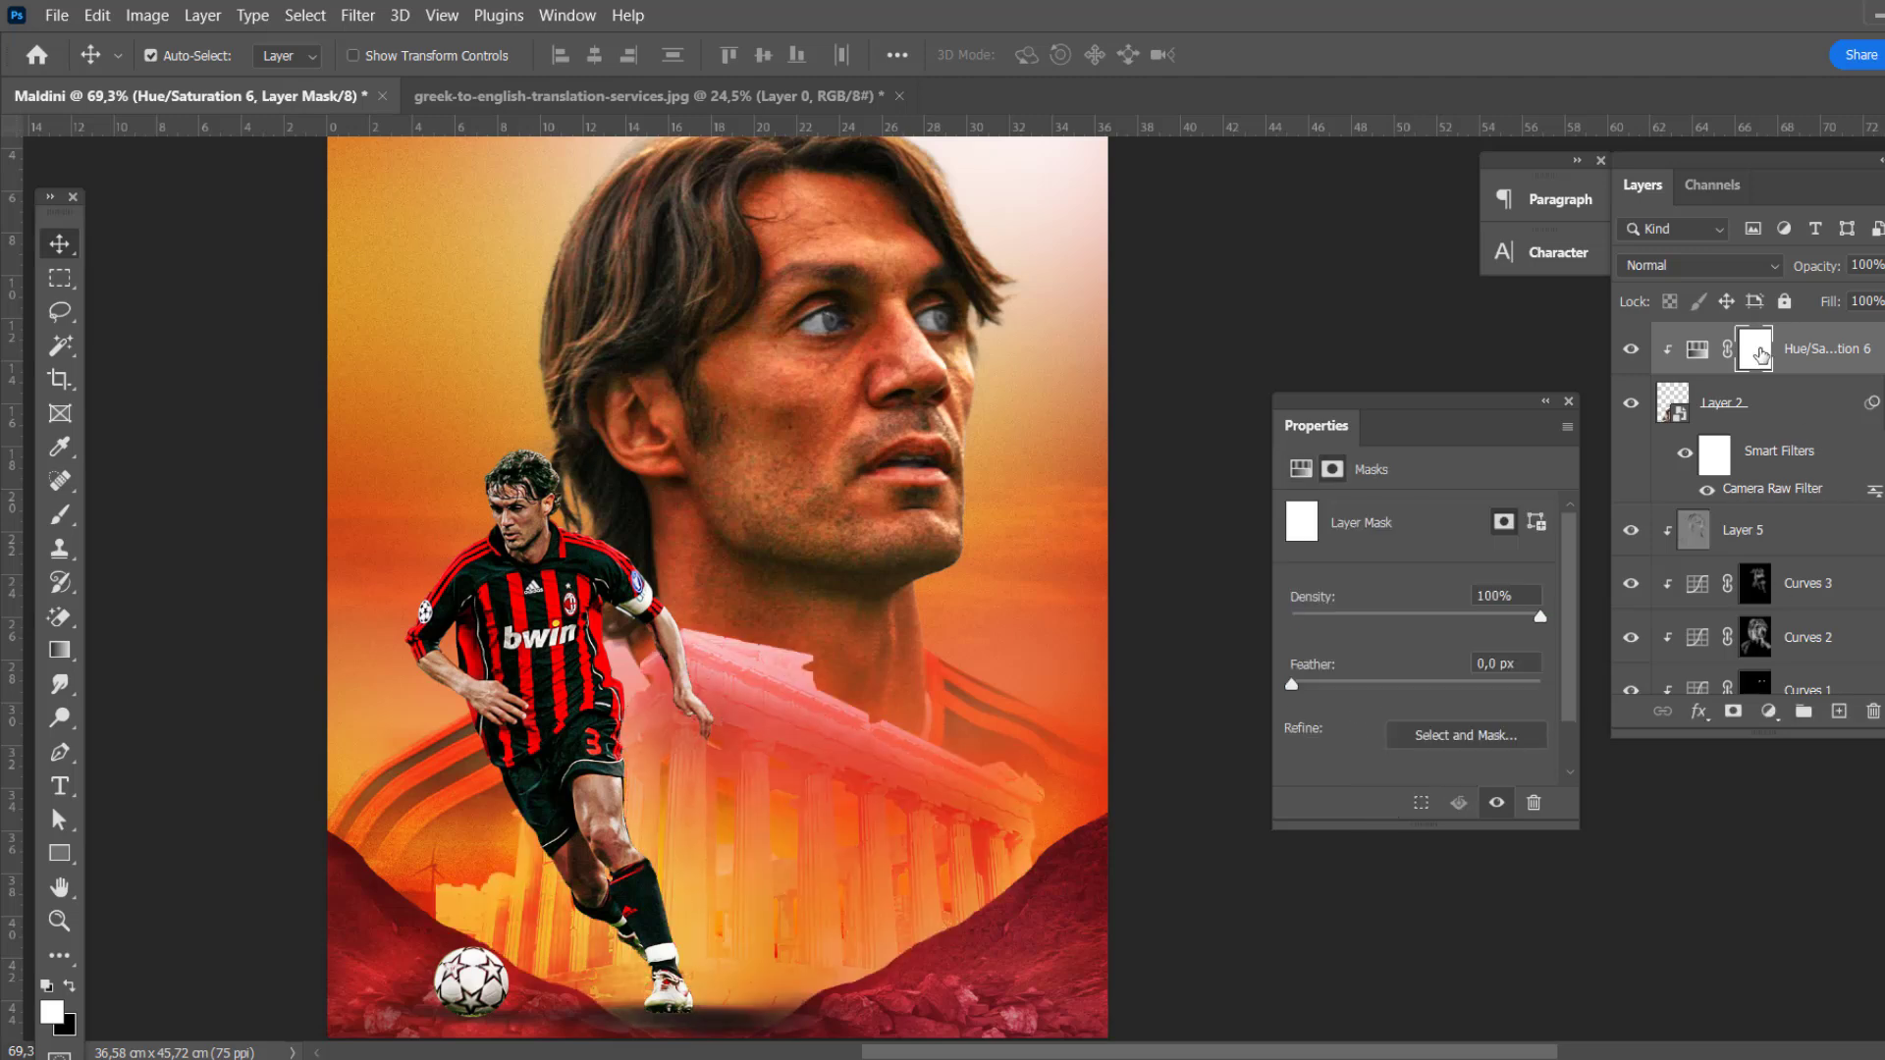
key("ctrl+i")
key("b")
scroll(994, 632, "up", 2)
left_click(764, 55)
left_click_drag(777, 88, 864, 86)
left_click(598, 55)
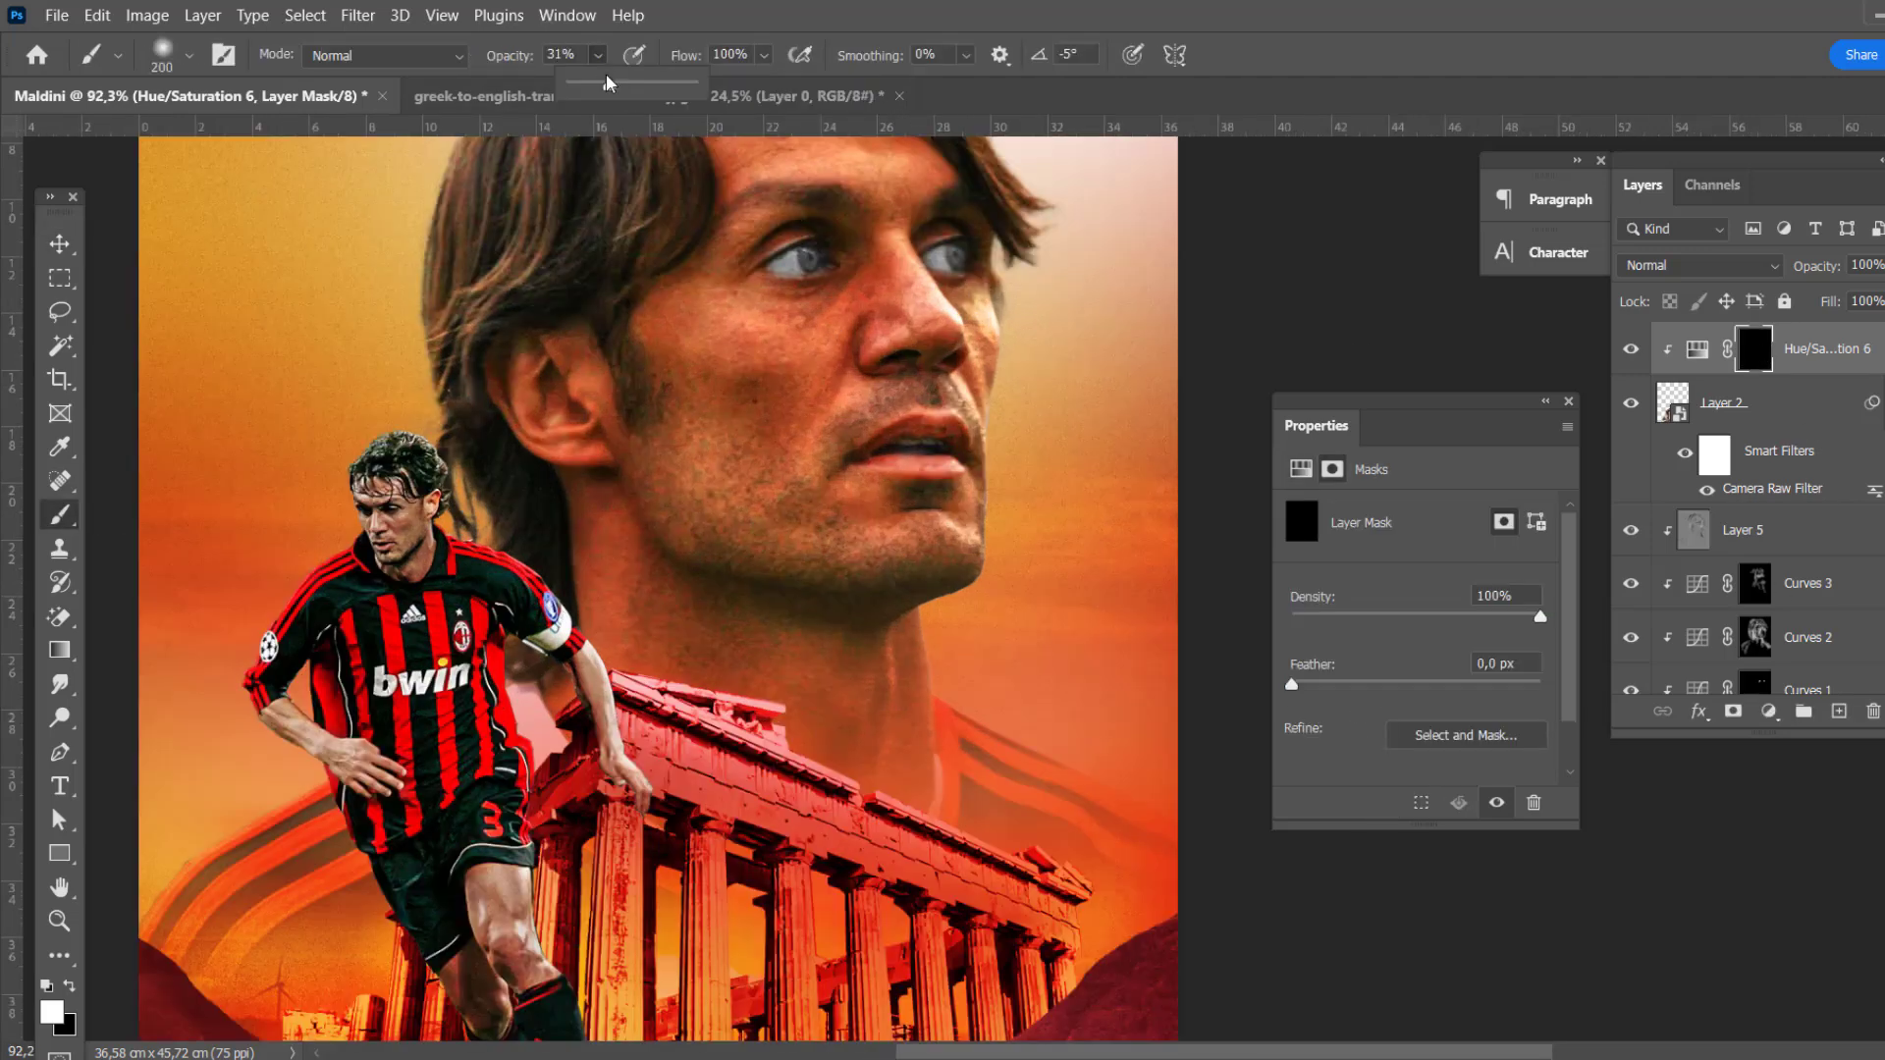
key("bracketleft")
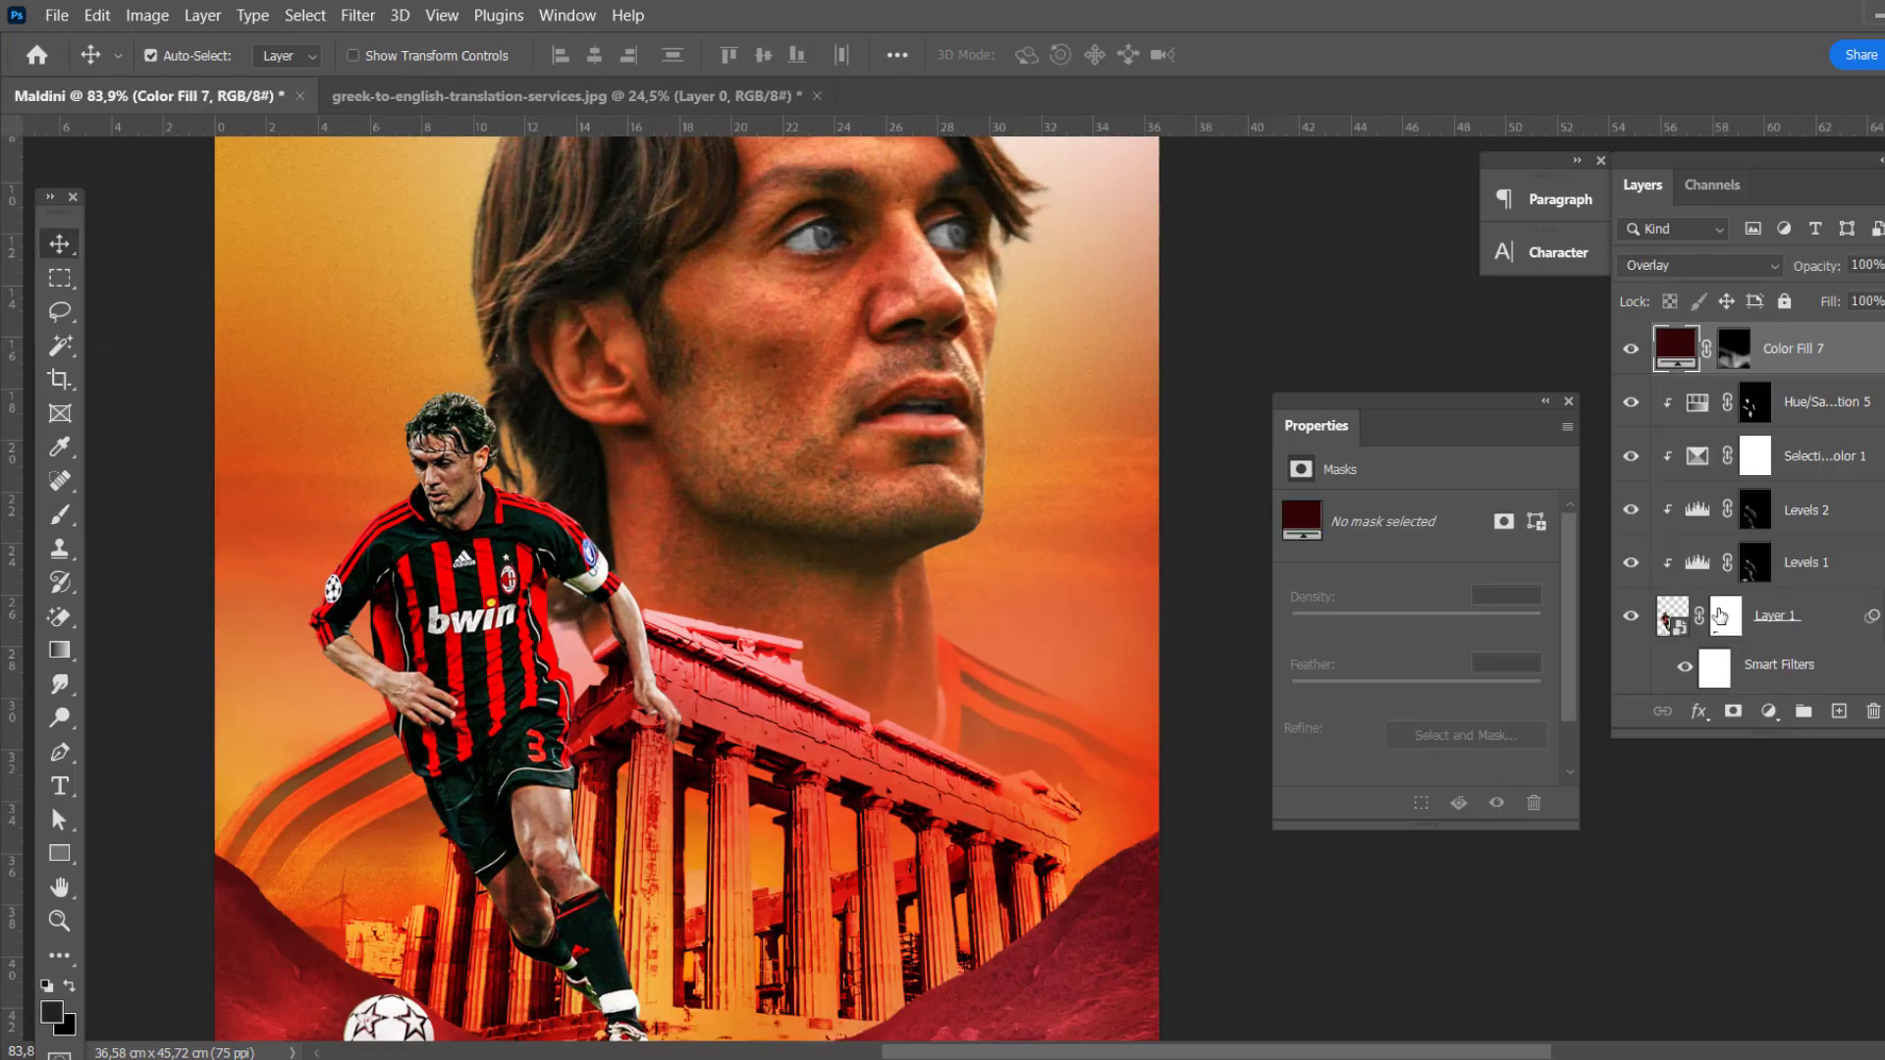
Step: Add a yellow Color Fill in Screen mode, limited to brighter tones via Blend If's underlying black slider
scroll(1774, 413, "down", 5)
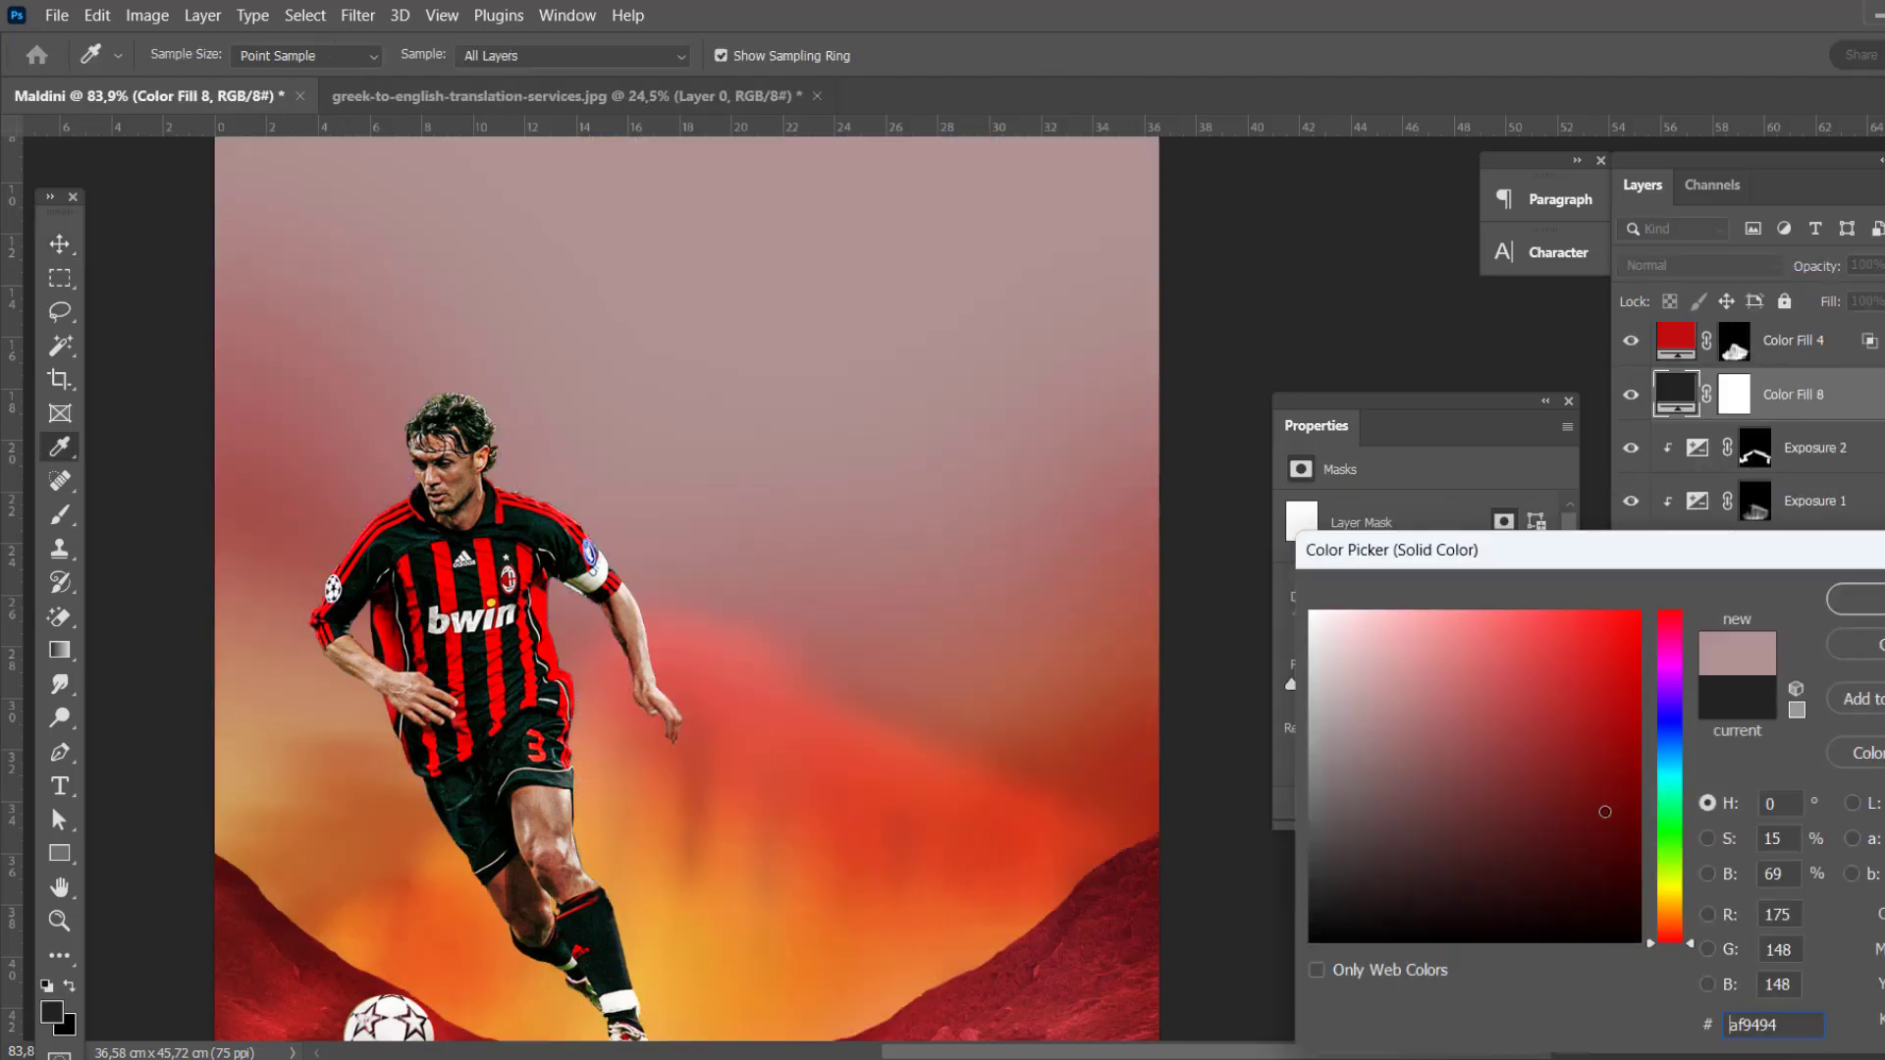
mouse_move(1599, 799)
left_mouse_down()
mouse_move(1359, 715)
mouse_move(1578, 634)
left_mouse_up()
left_click(1868, 618)
left_click(1698, 265)
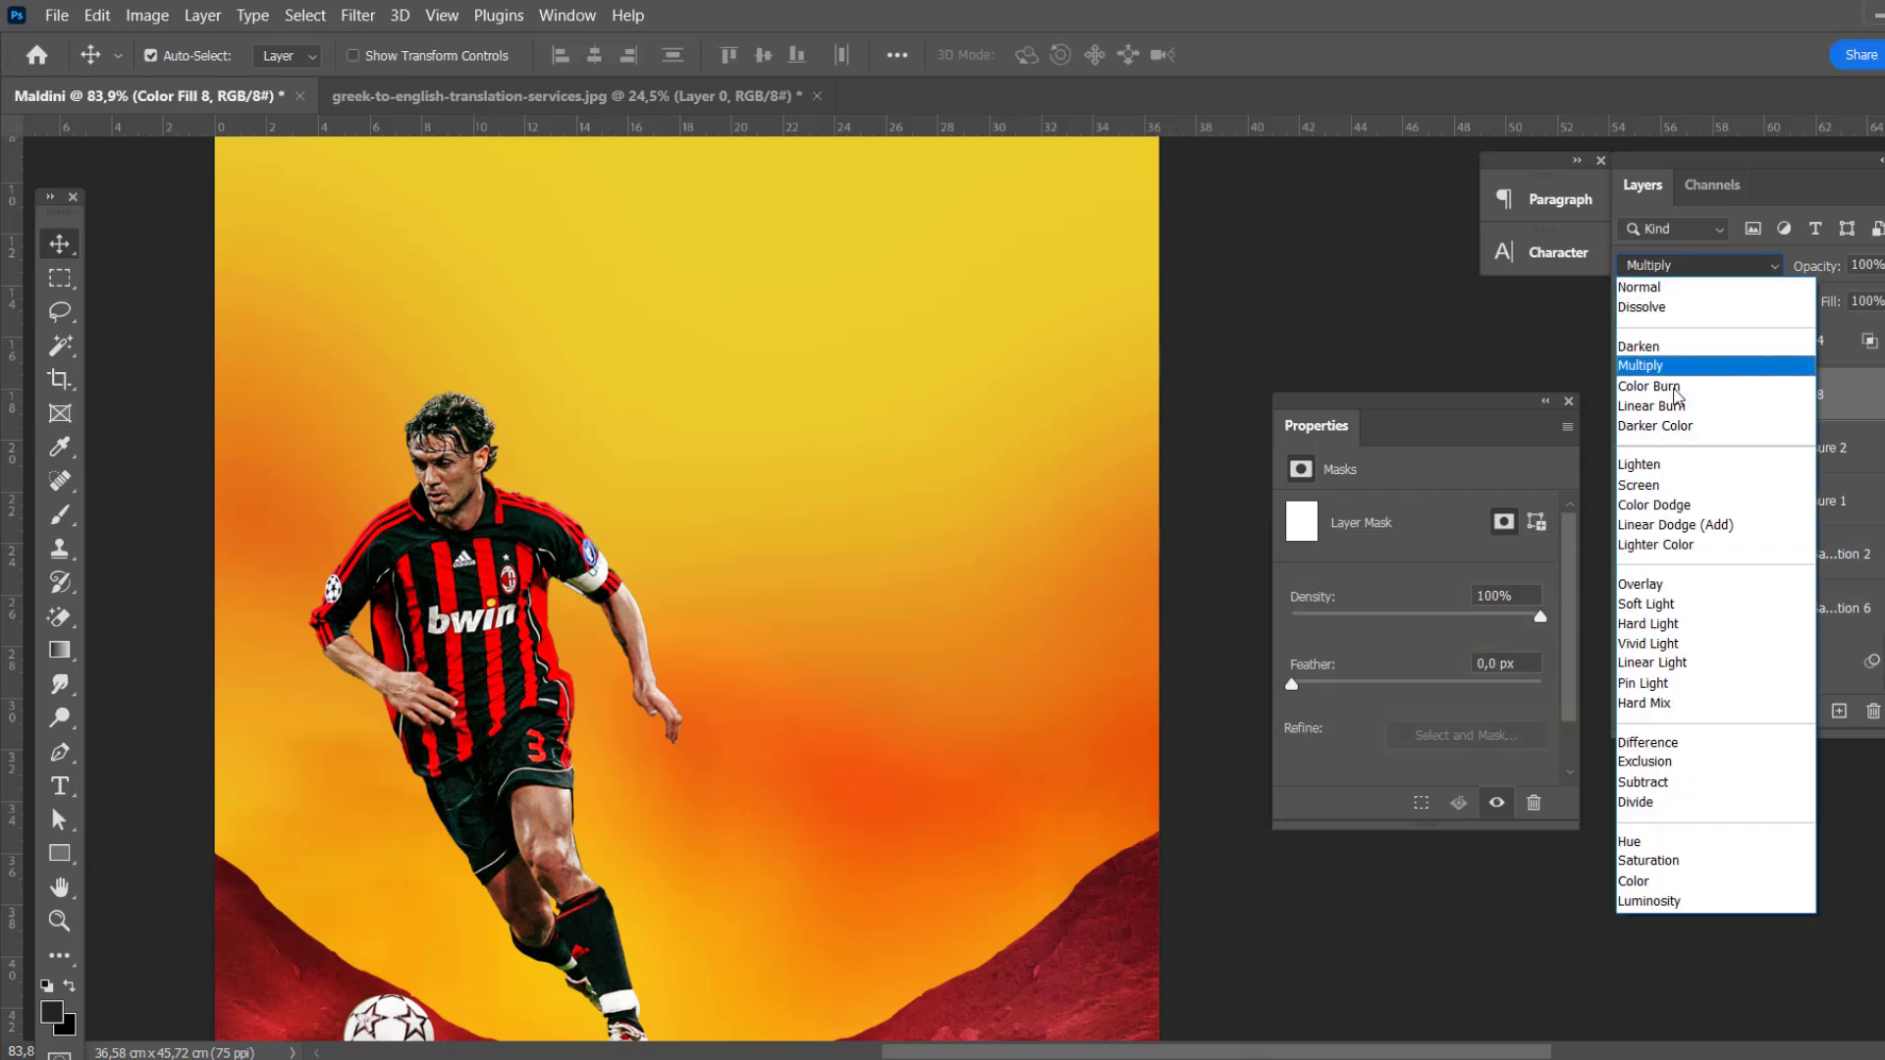
left_click(1689, 493)
left_click(1699, 265)
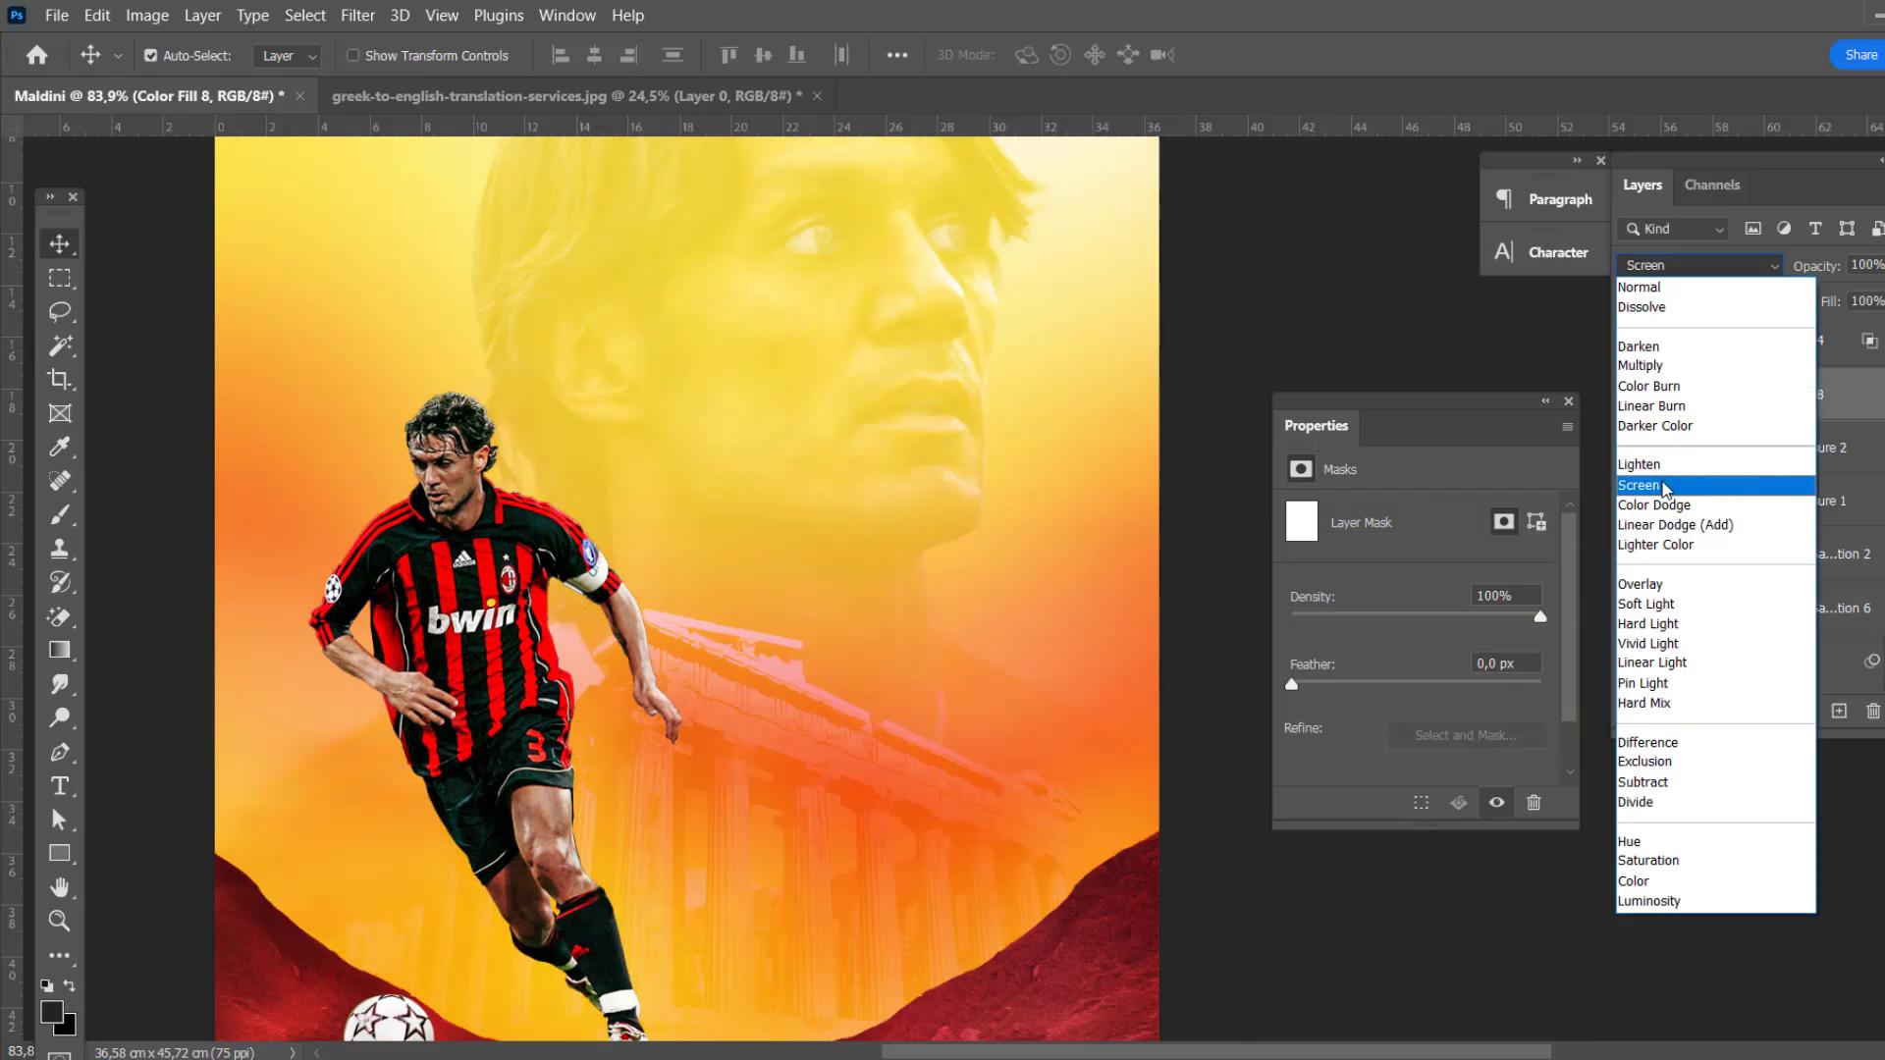
left_click(1689, 477)
double_click(1846, 393)
mouse_move(1330, 727)
left_mouse_down()
mouse_move(1437, 727)
mouse_move(1414, 726)
left_mouse_up()
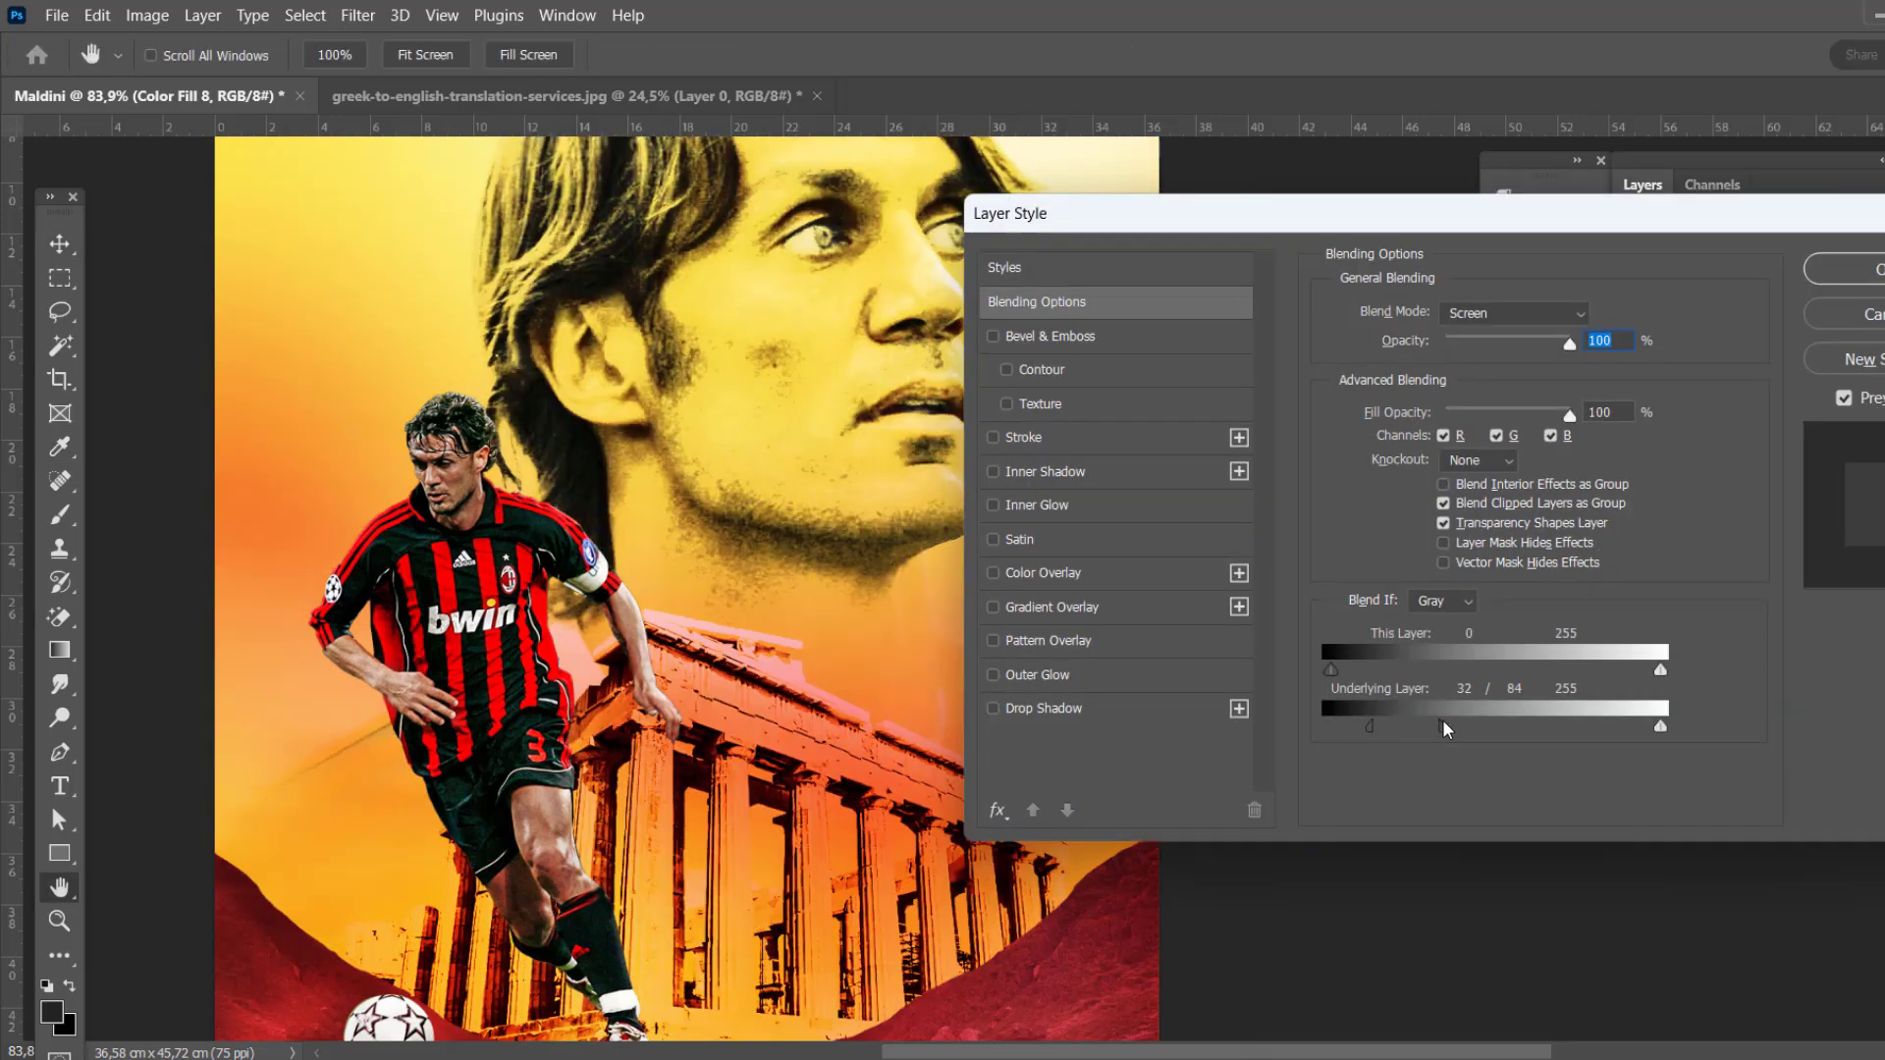
left_click(1846, 269)
Step: Paint the yellow glow into the fill's mask around the player and temple with a 500px brush
left_click(1732, 393)
key("b")
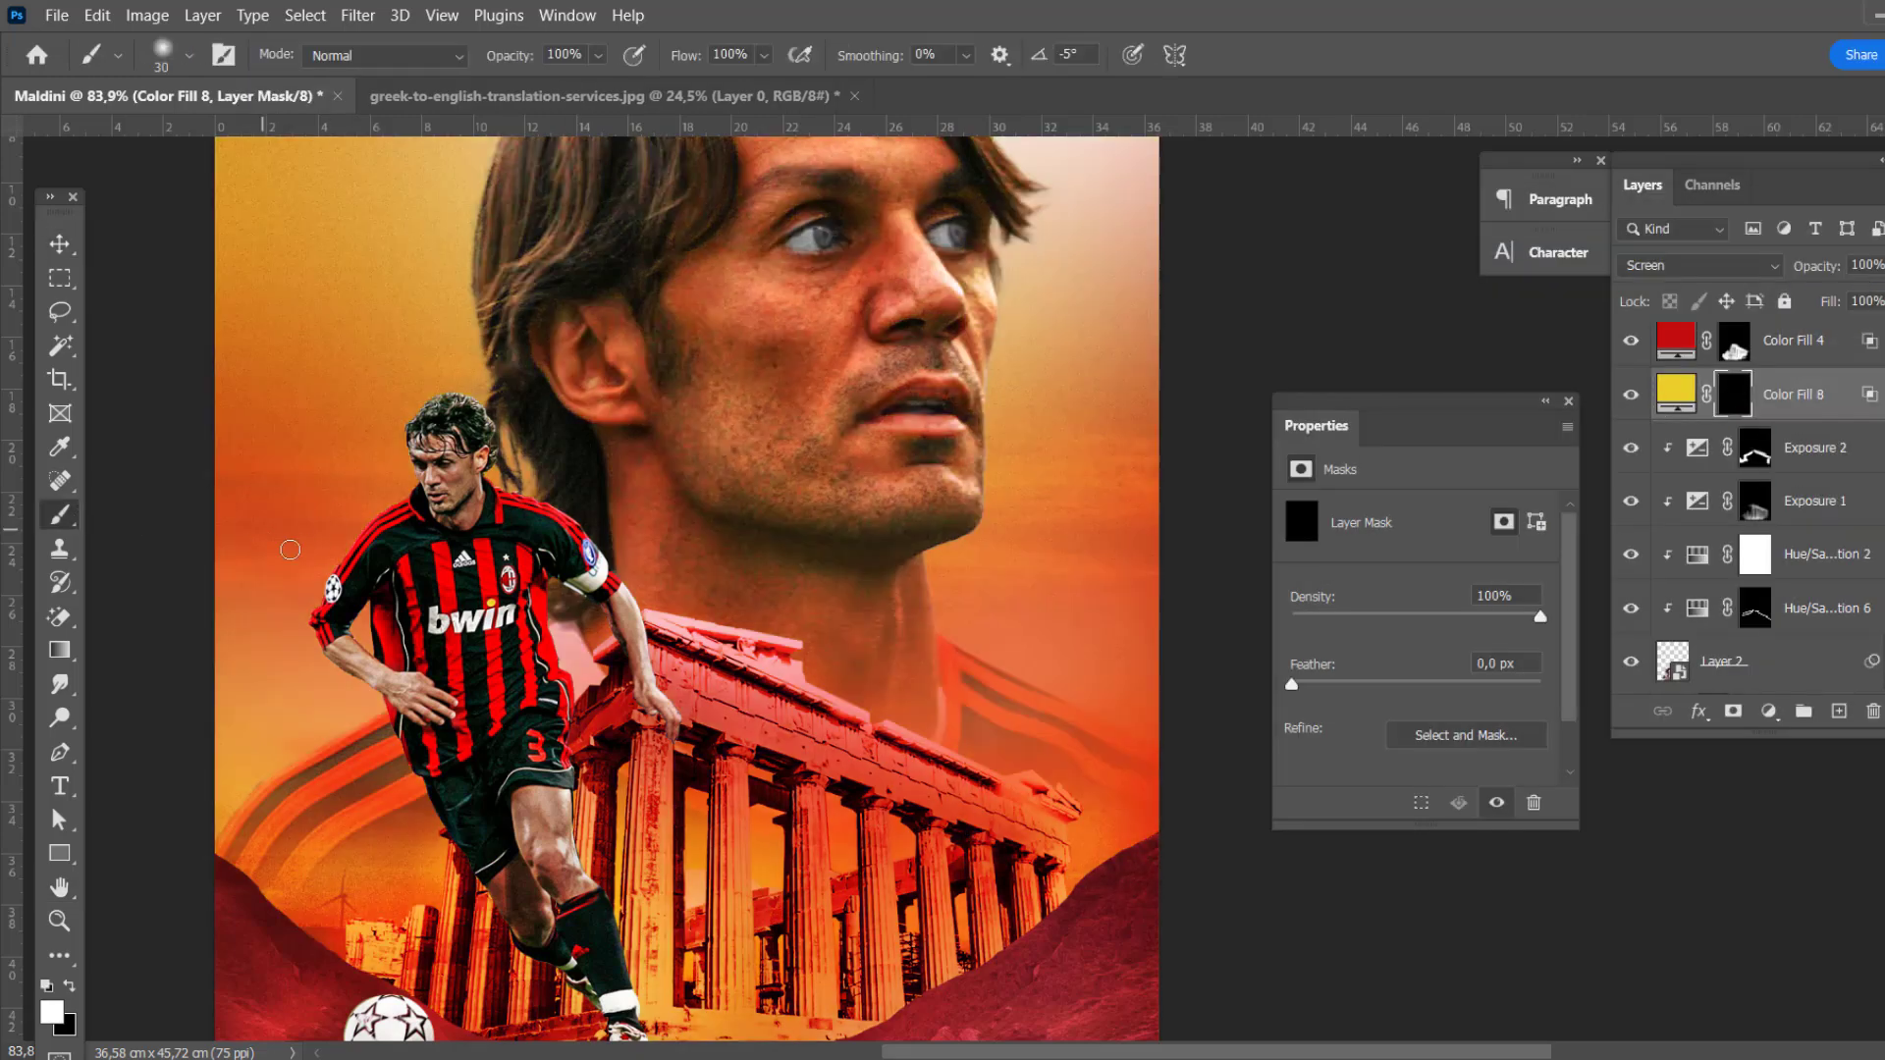
key("bracketright")
key("bracketright")
key("bracketright")
left_click_drag(638, 579, 422, 825)
left_click_drag(864, 589, 864, 785)
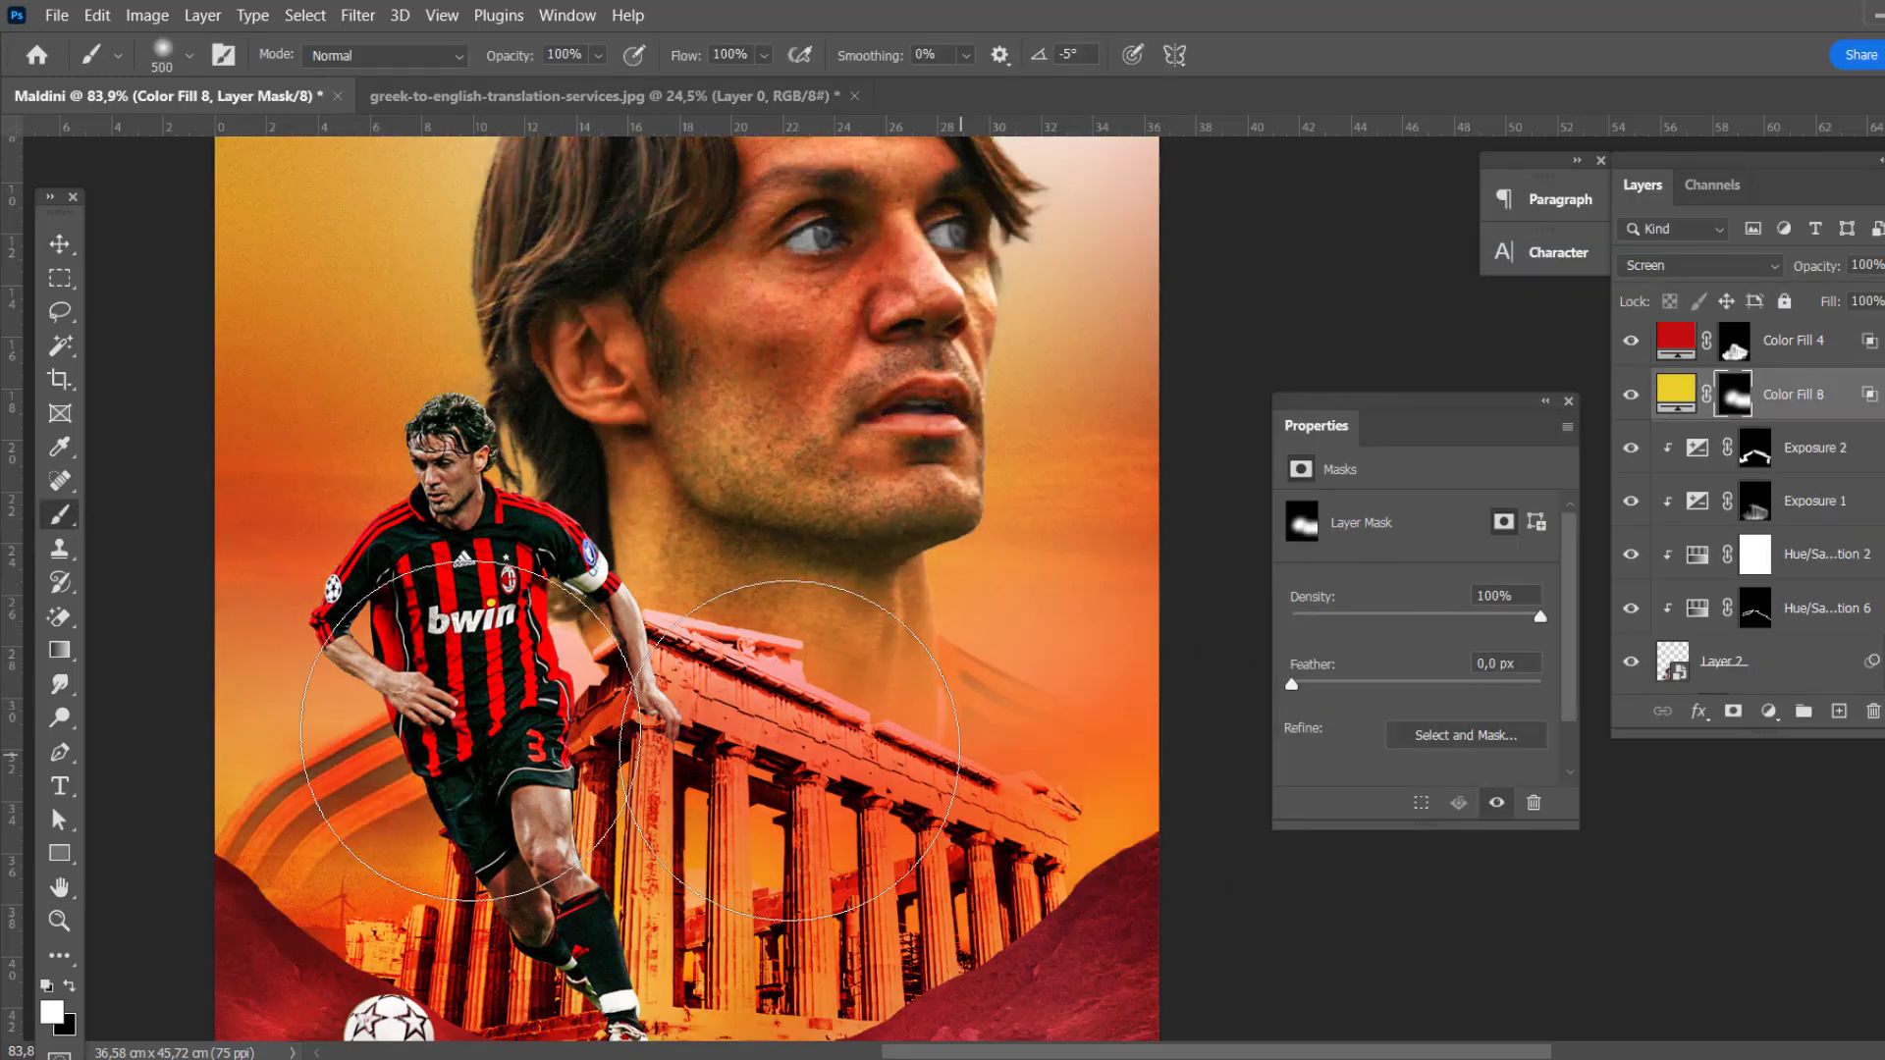
scroll(840, 780, "down", 1)
scroll(840, 781, "down", 1)
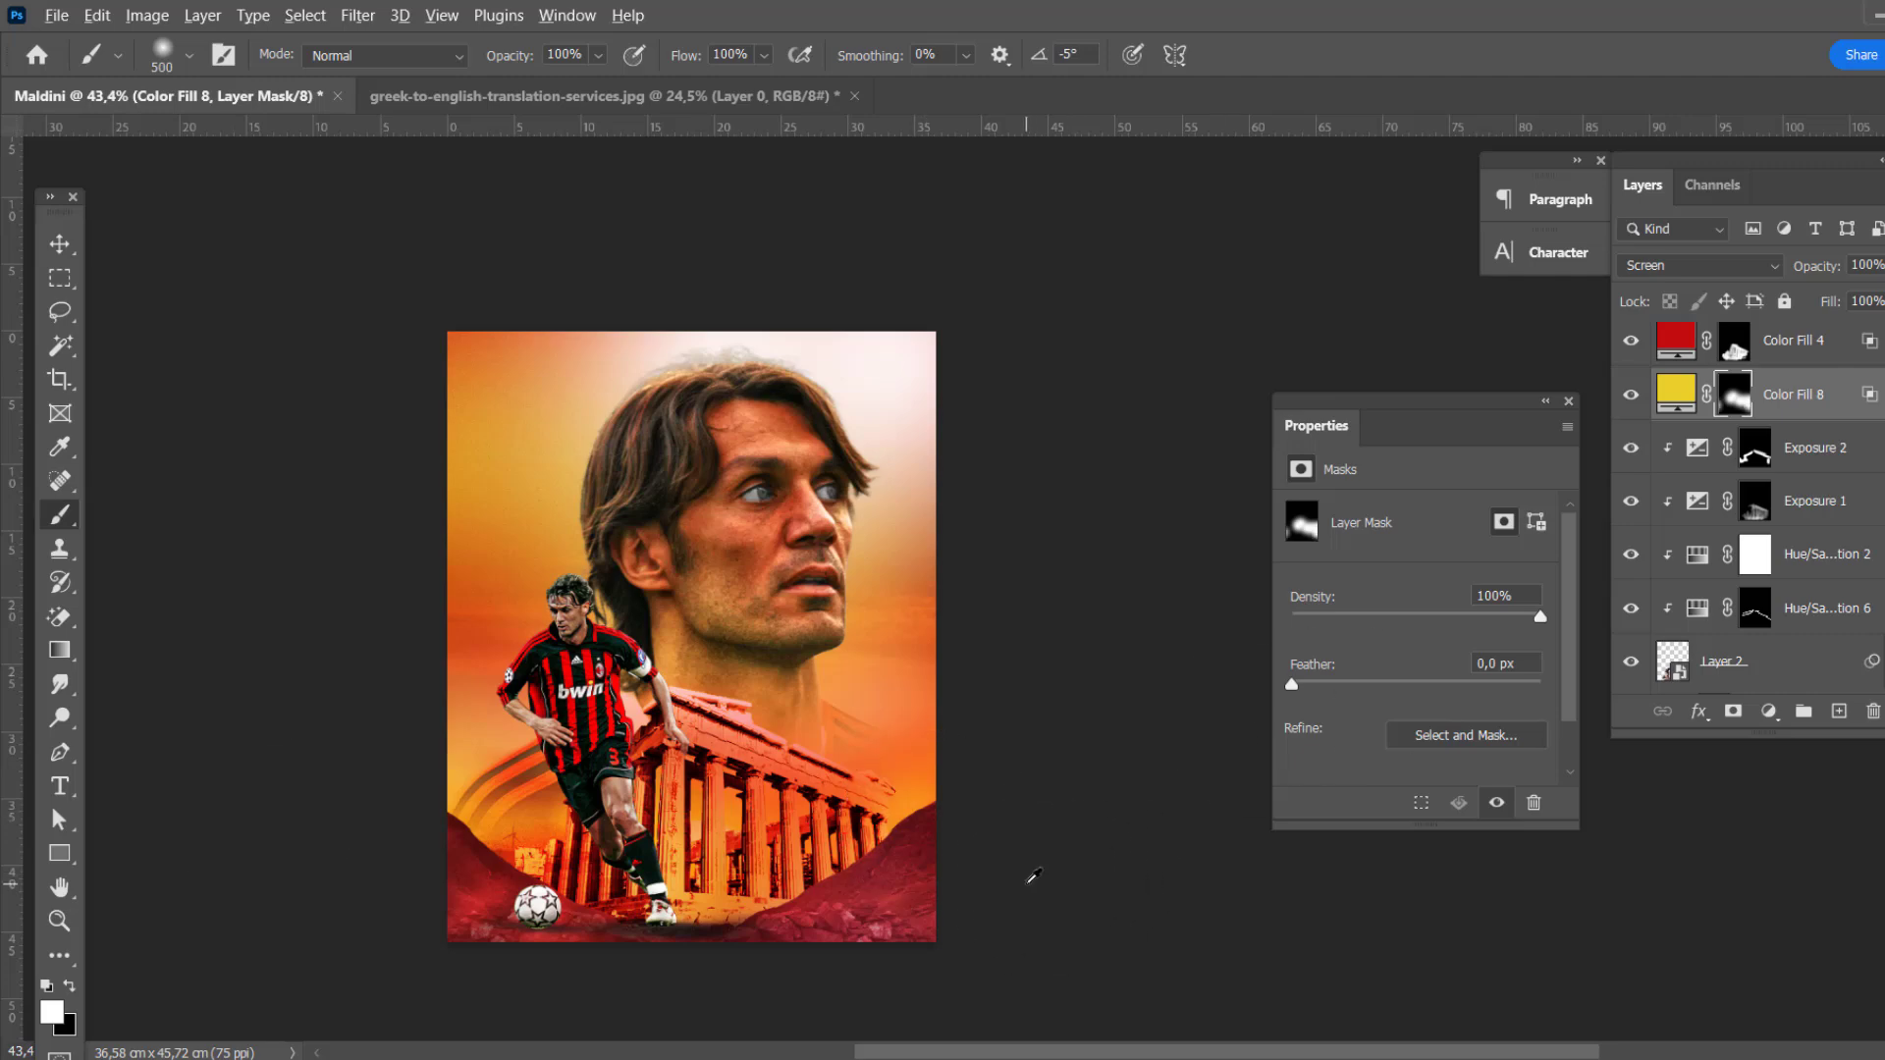
key("v")
scroll(862, 589, "up", 1)
scroll(799, 526, "up", 1)
left_click(1672, 563)
Step: Add a Color Lookup adjustment using a 3D LUT look
left_click(1768, 711)
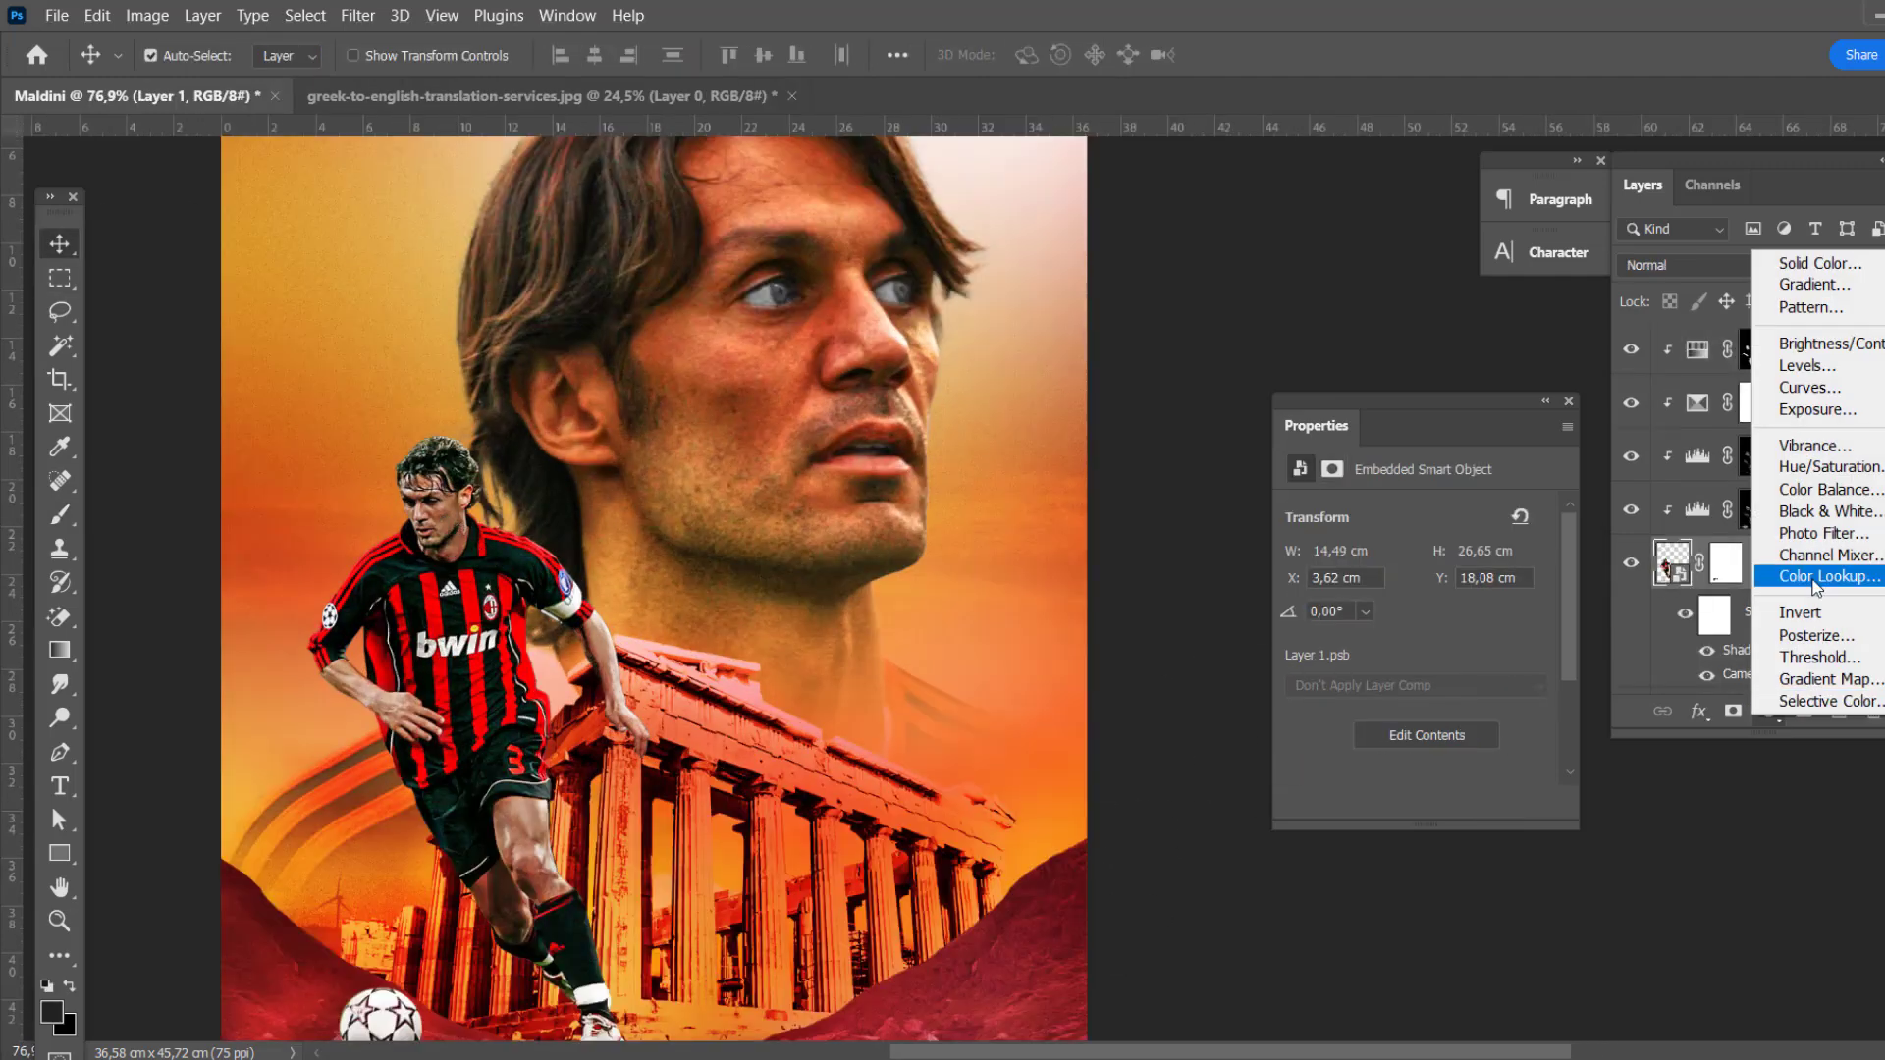
left_click(1815, 577)
left_click(1448, 517)
left_click(1444, 123)
Step: Paint black at 30% flow on Color Fill 3's mask to deepen the orange sky beside the face
left_click(1109, 369)
scroll(1109, 369, "down", 1)
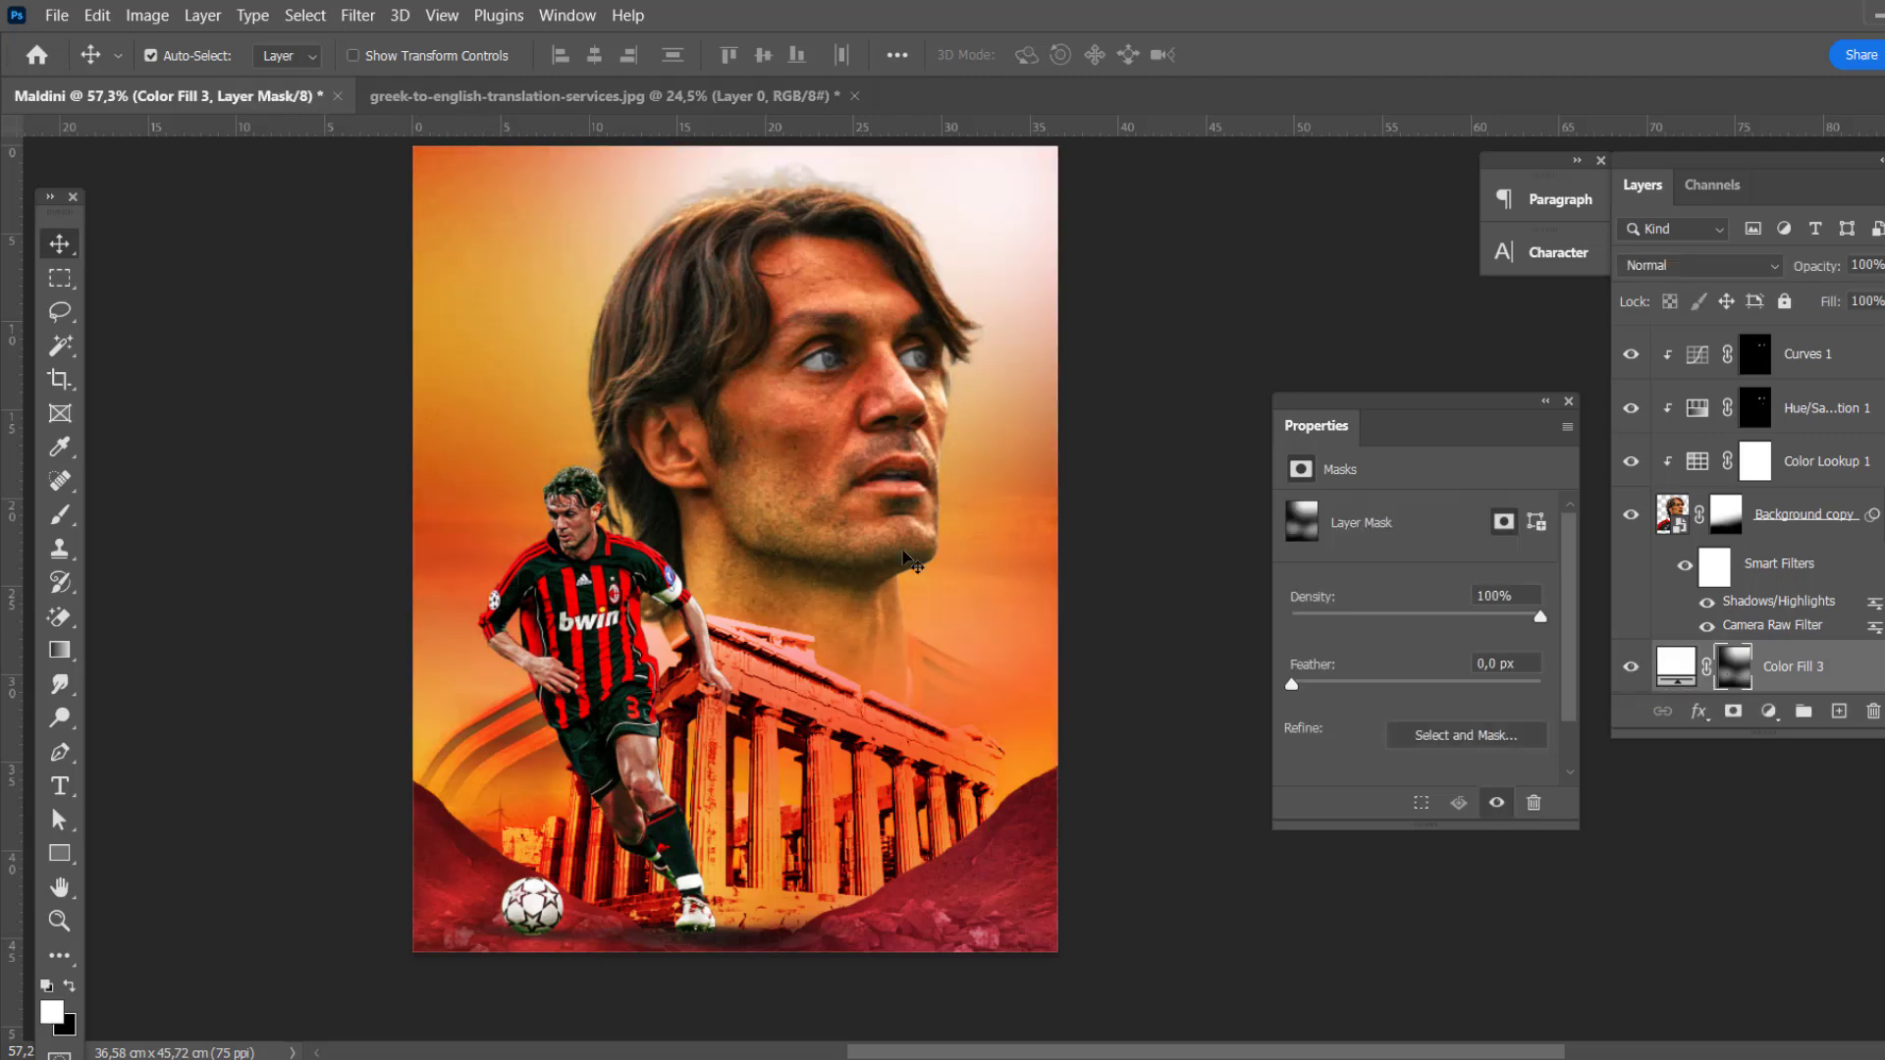
left_click(59, 513)
scroll(589, 589, "up", 1)
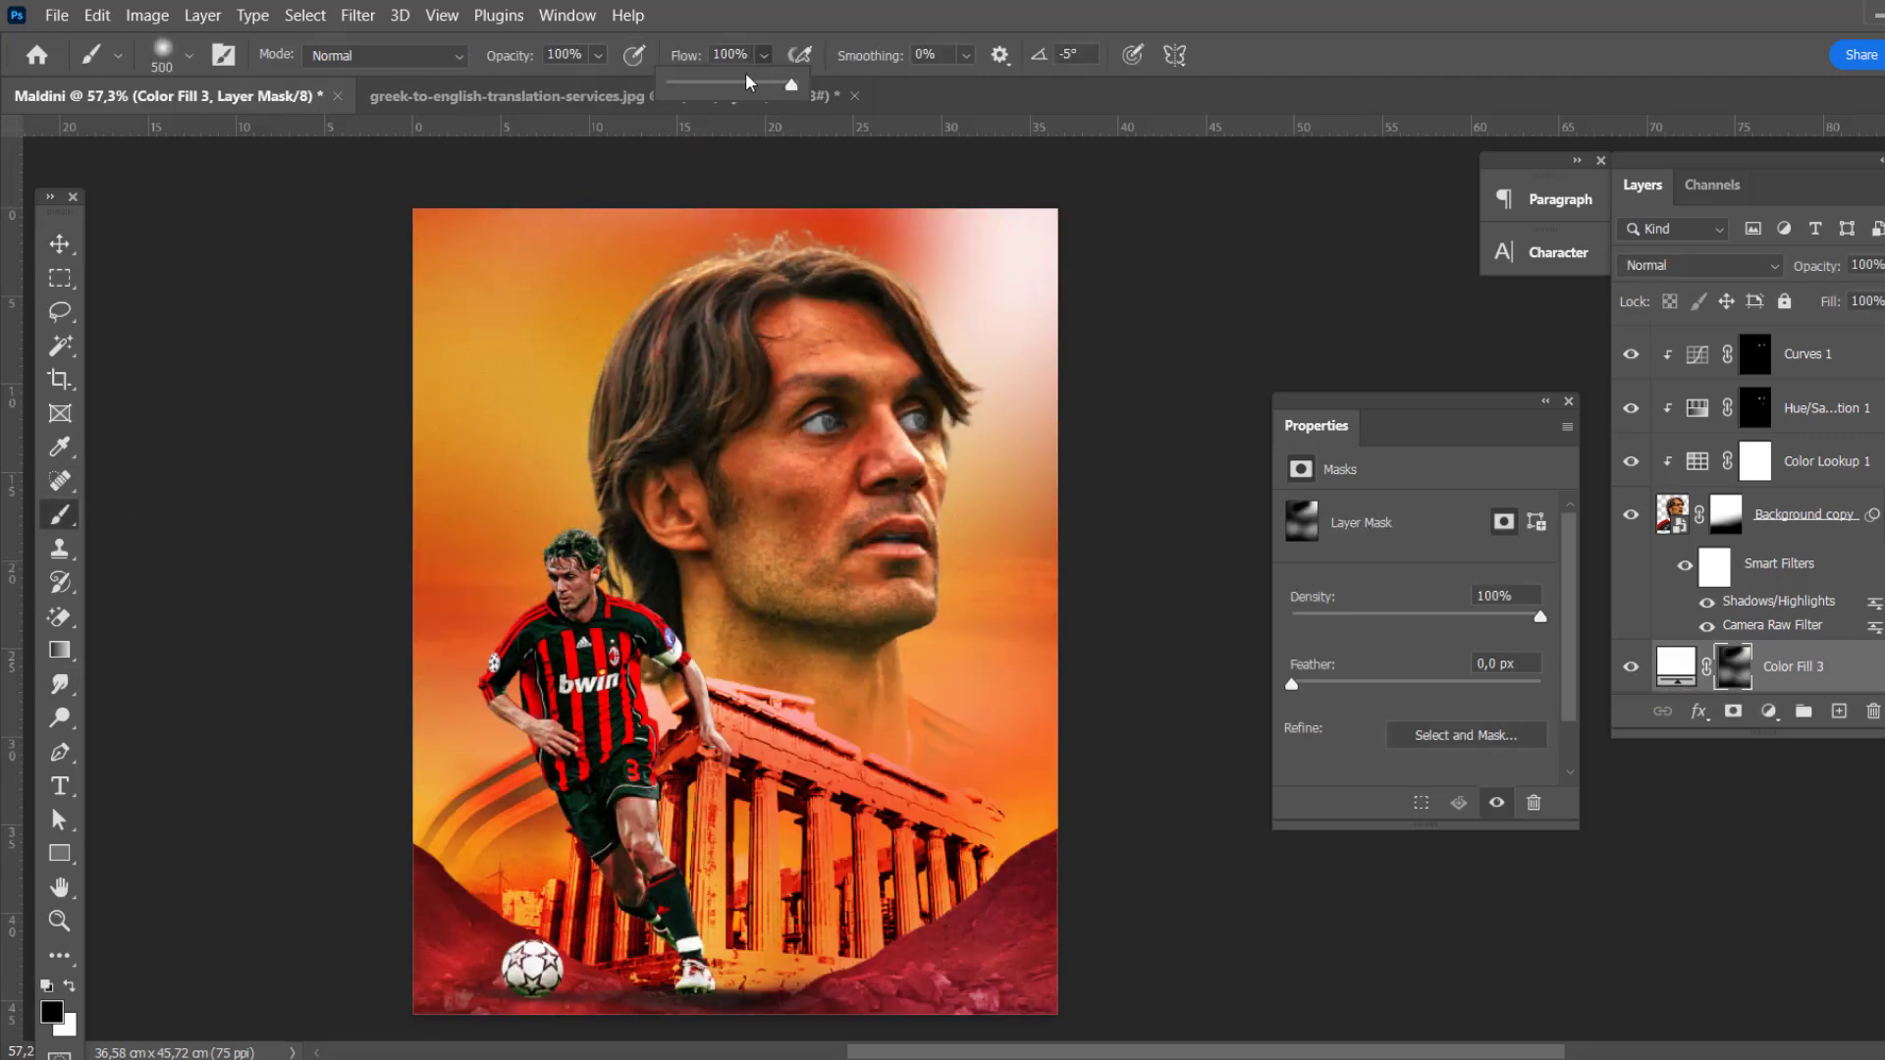
left_click_drag(970, 682, 992, 498)
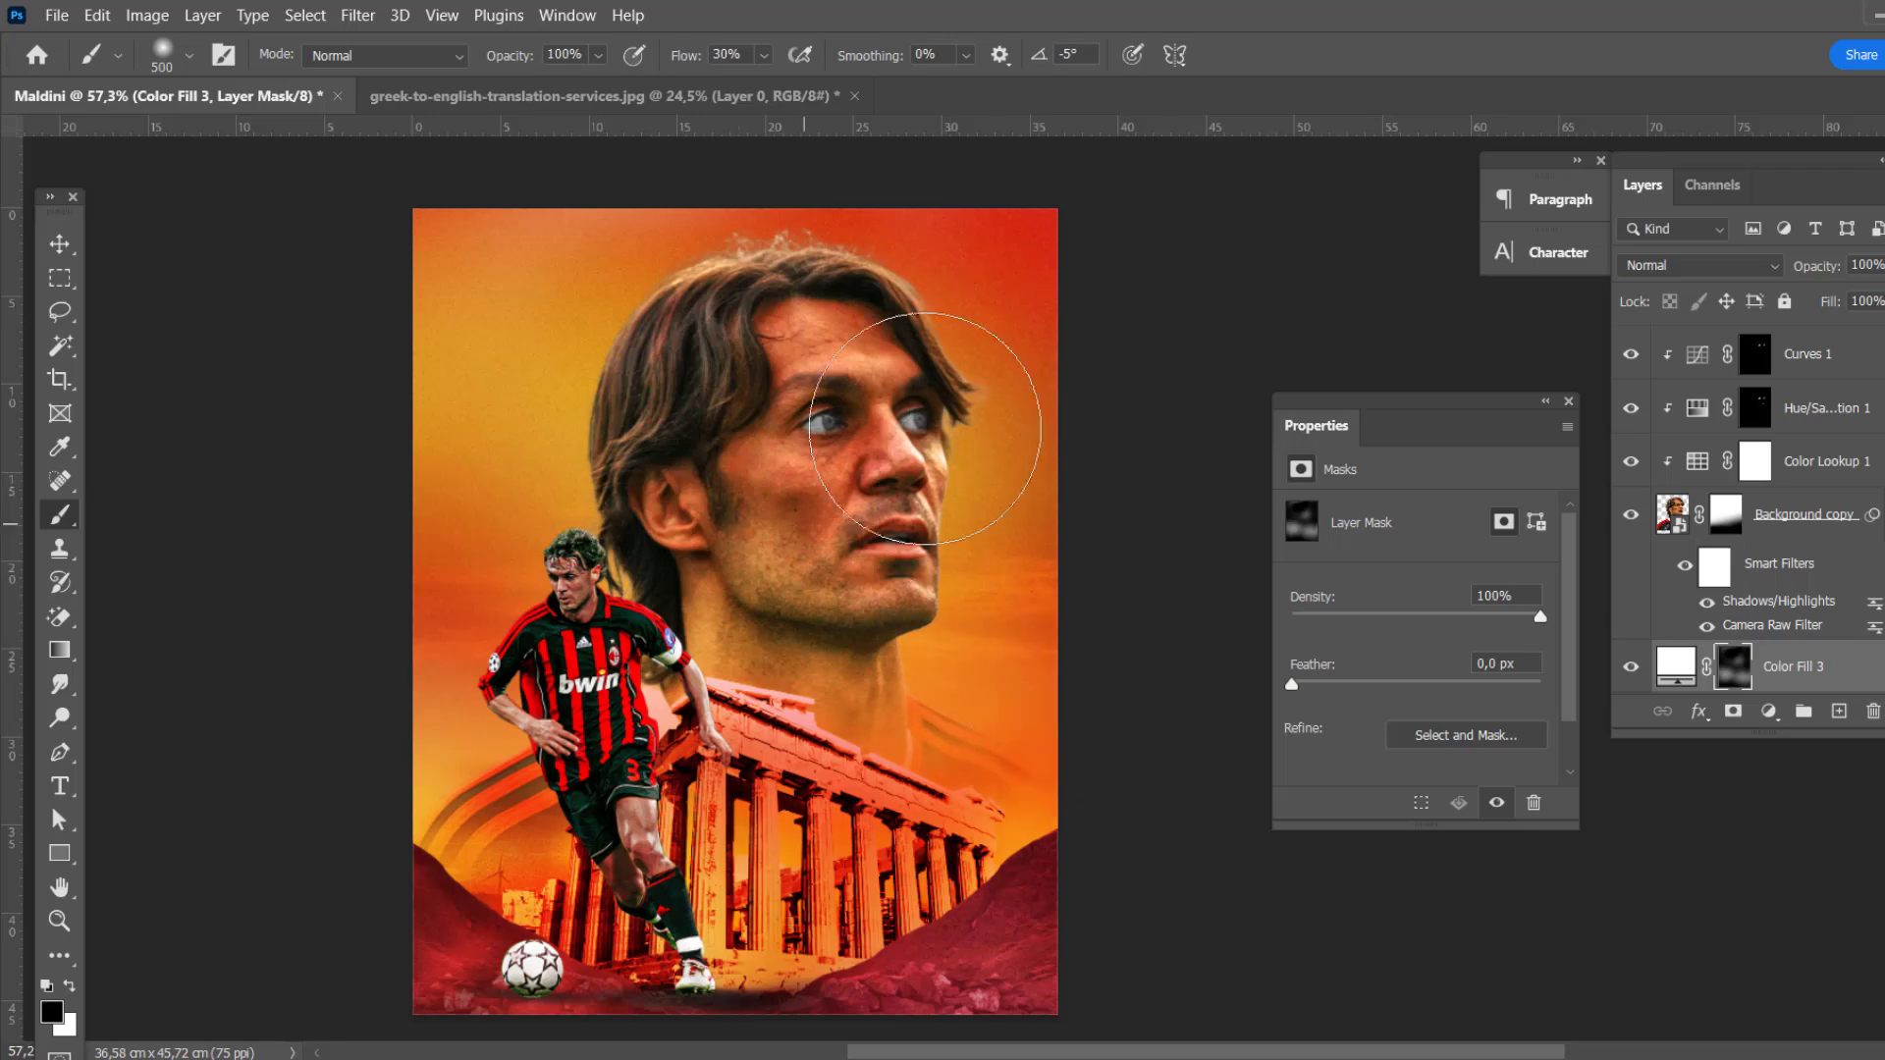
key("v")
scroll(743, 572, "up", 3)
scroll(744, 571, "down", 5)
scroll(743, 571, "up", 2)
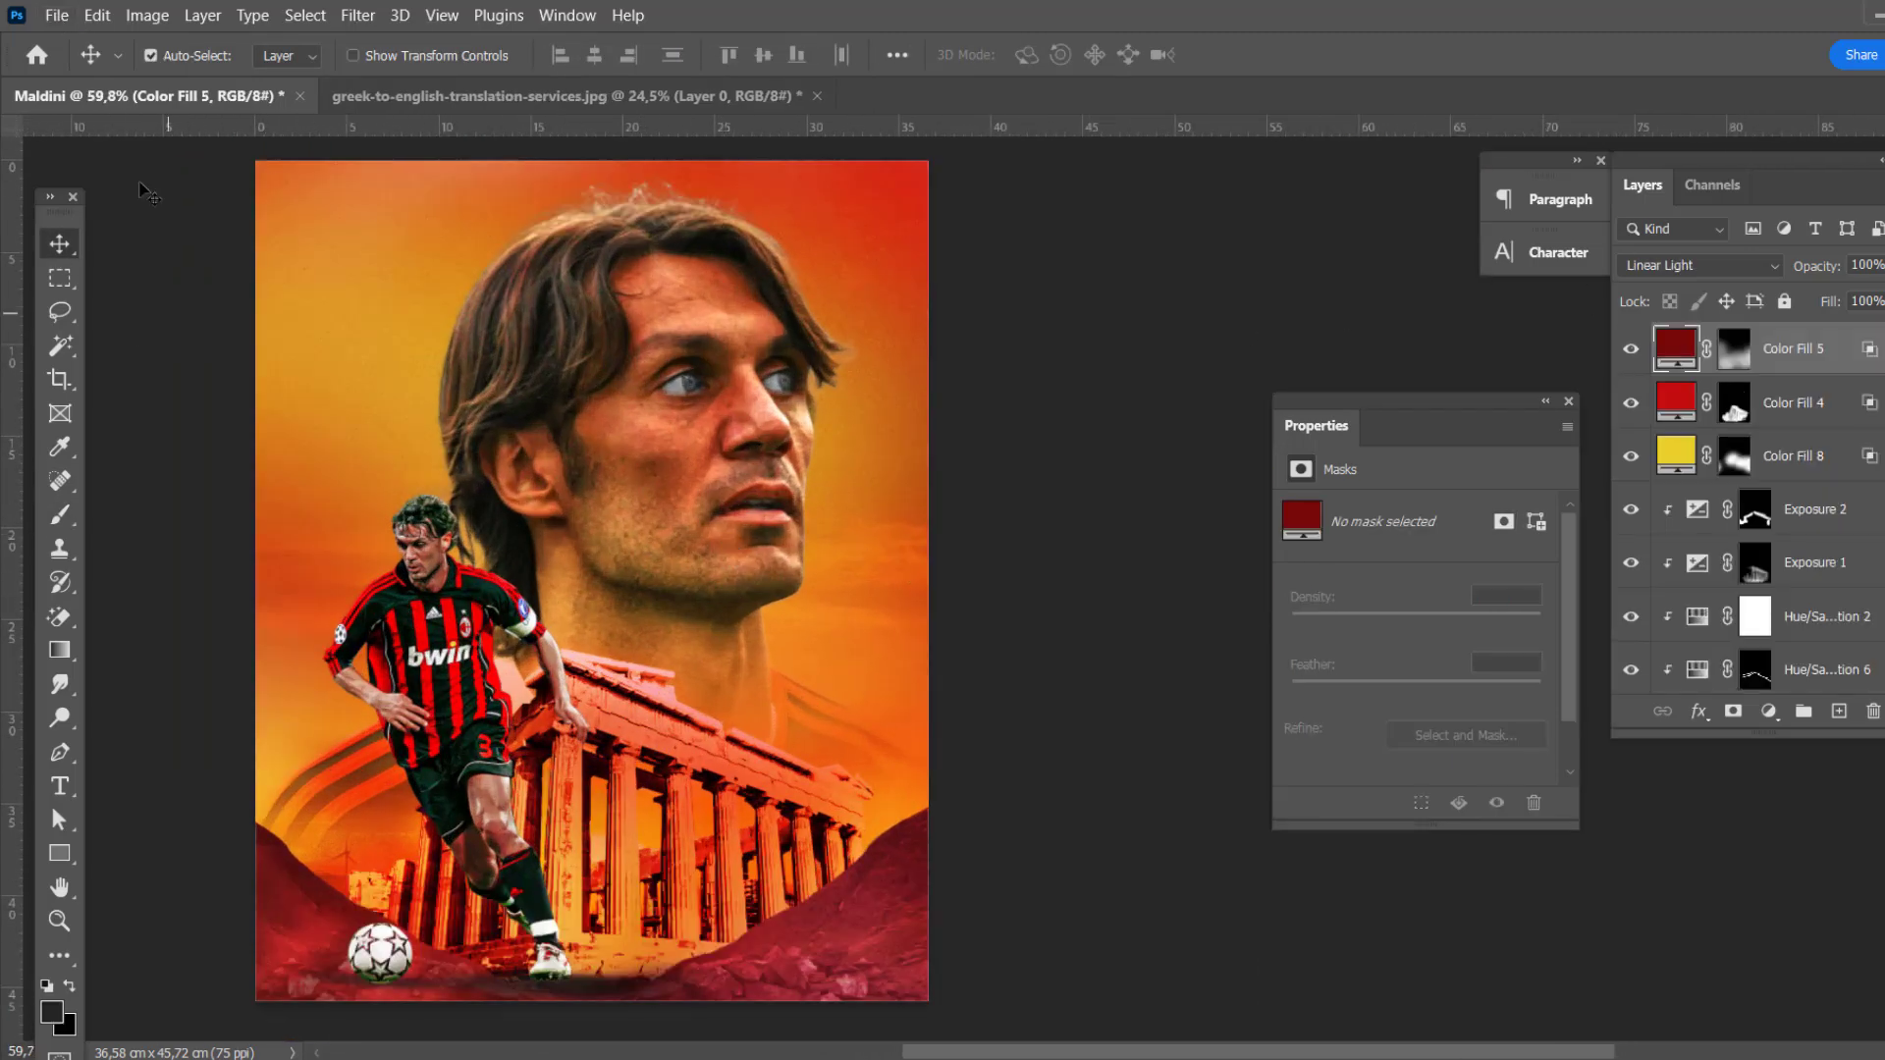
Step: Place the Gatling gun image, enlarged and straightened at the bottom right before the temple
left_click(56, 15)
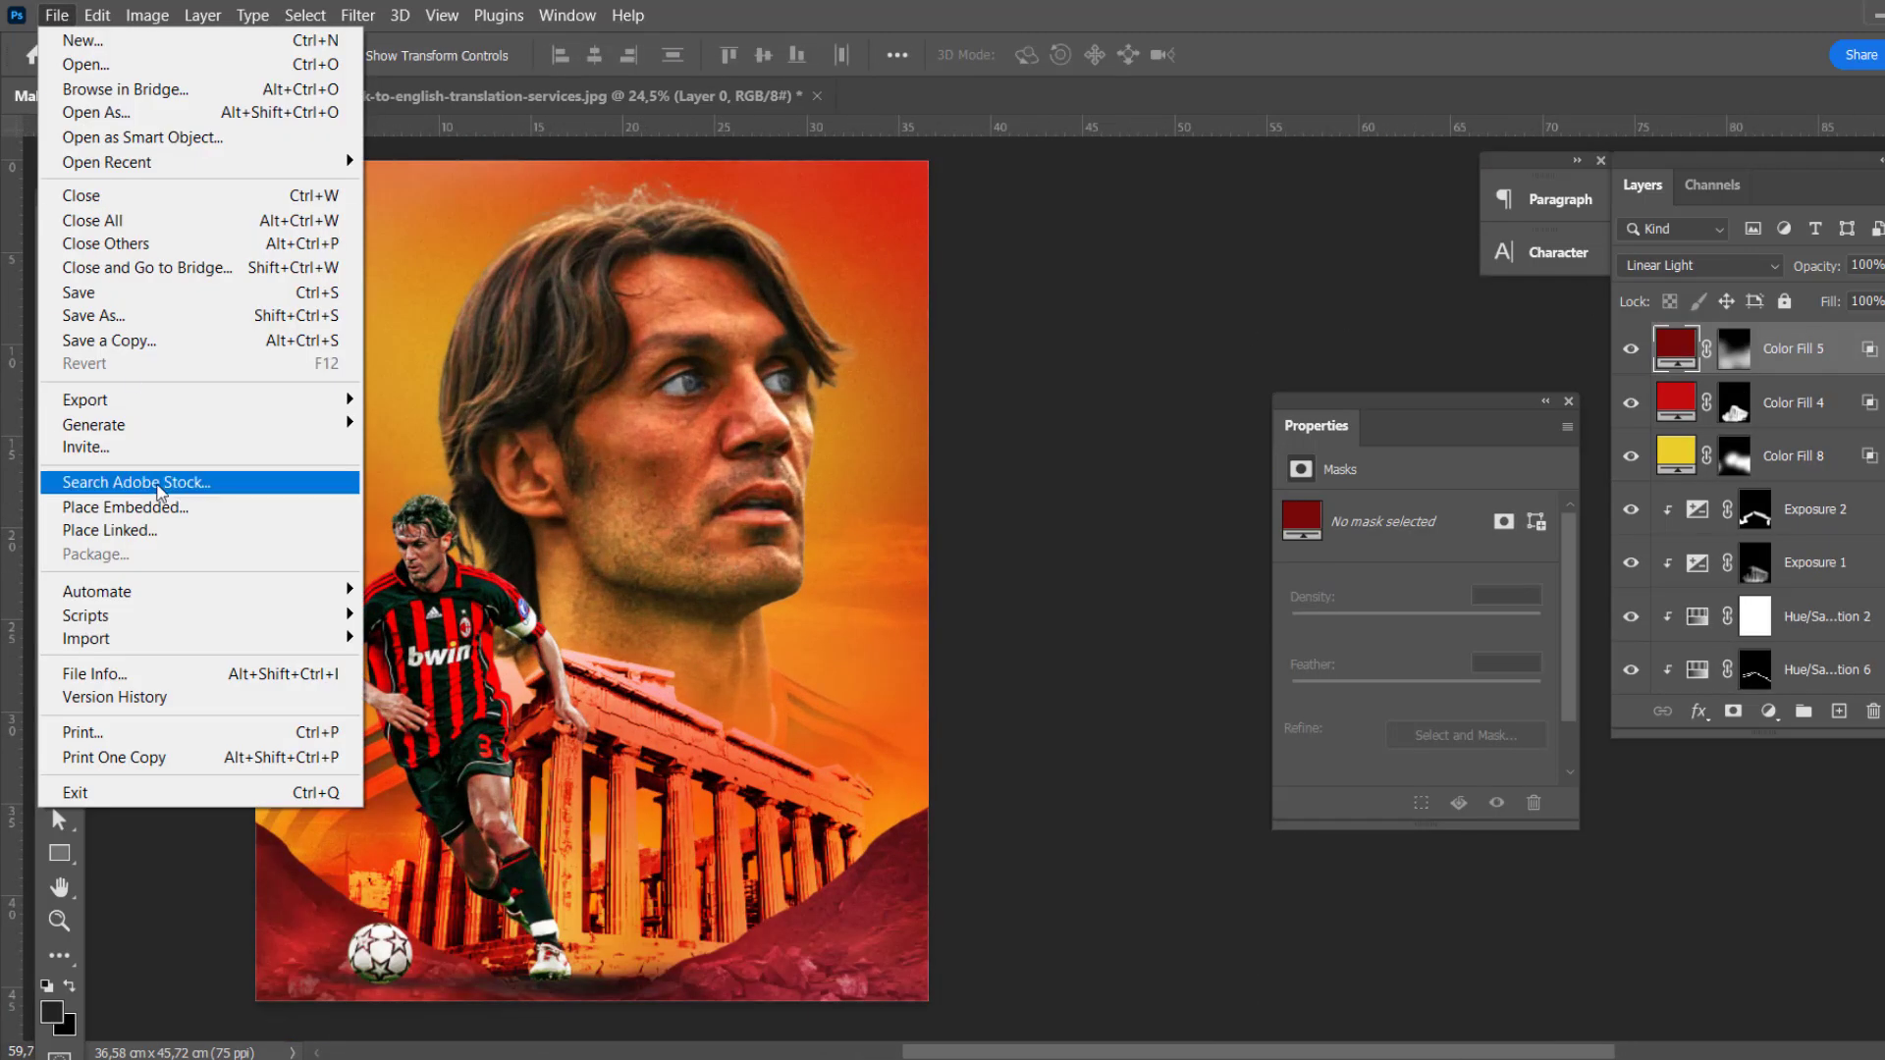
left_click(128, 501)
left_click_drag(1076, 846, 1080, 850)
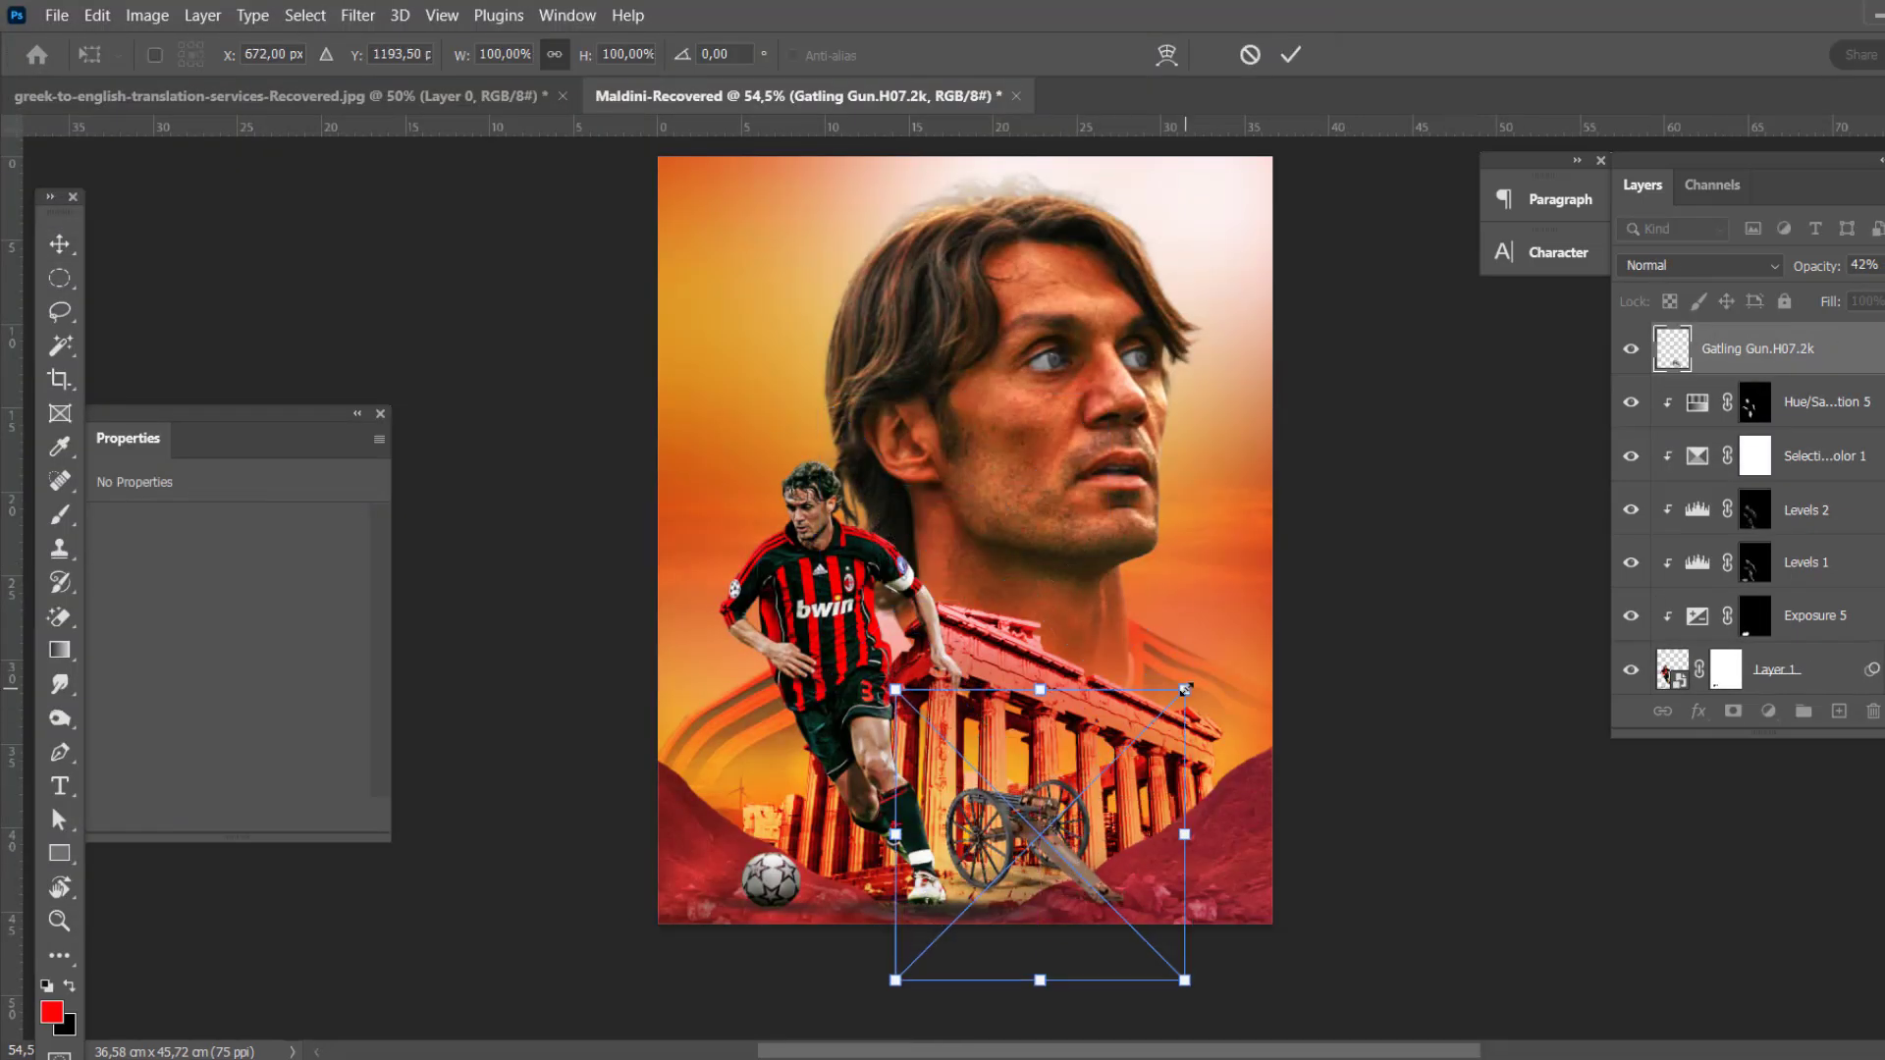
mouse_move(1192, 967)
left_mouse_down()
mouse_move(1237, 991)
mouse_move(1338, 938)
mouse_move(1306, 992)
left_mouse_up()
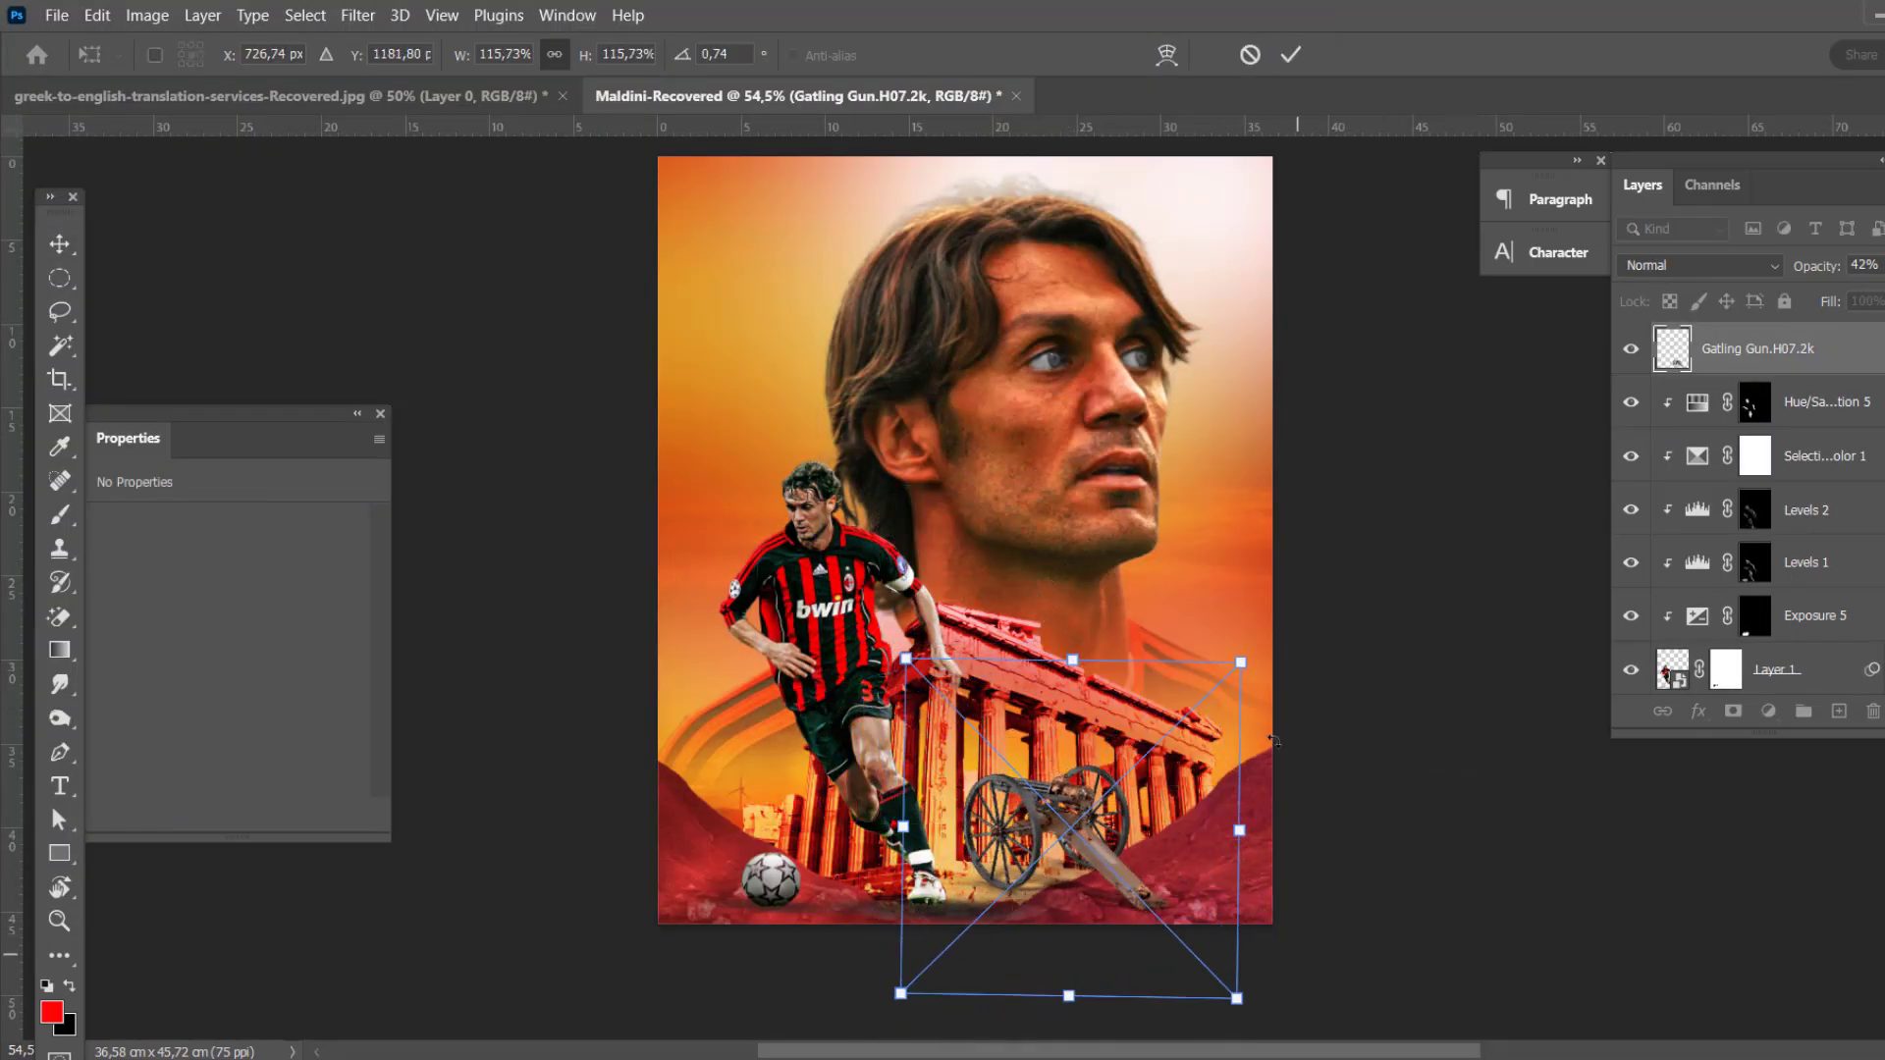
mouse_move(1240, 658)
left_mouse_down()
mouse_move(1279, 603)
mouse_move(1430, 521)
left_mouse_up()
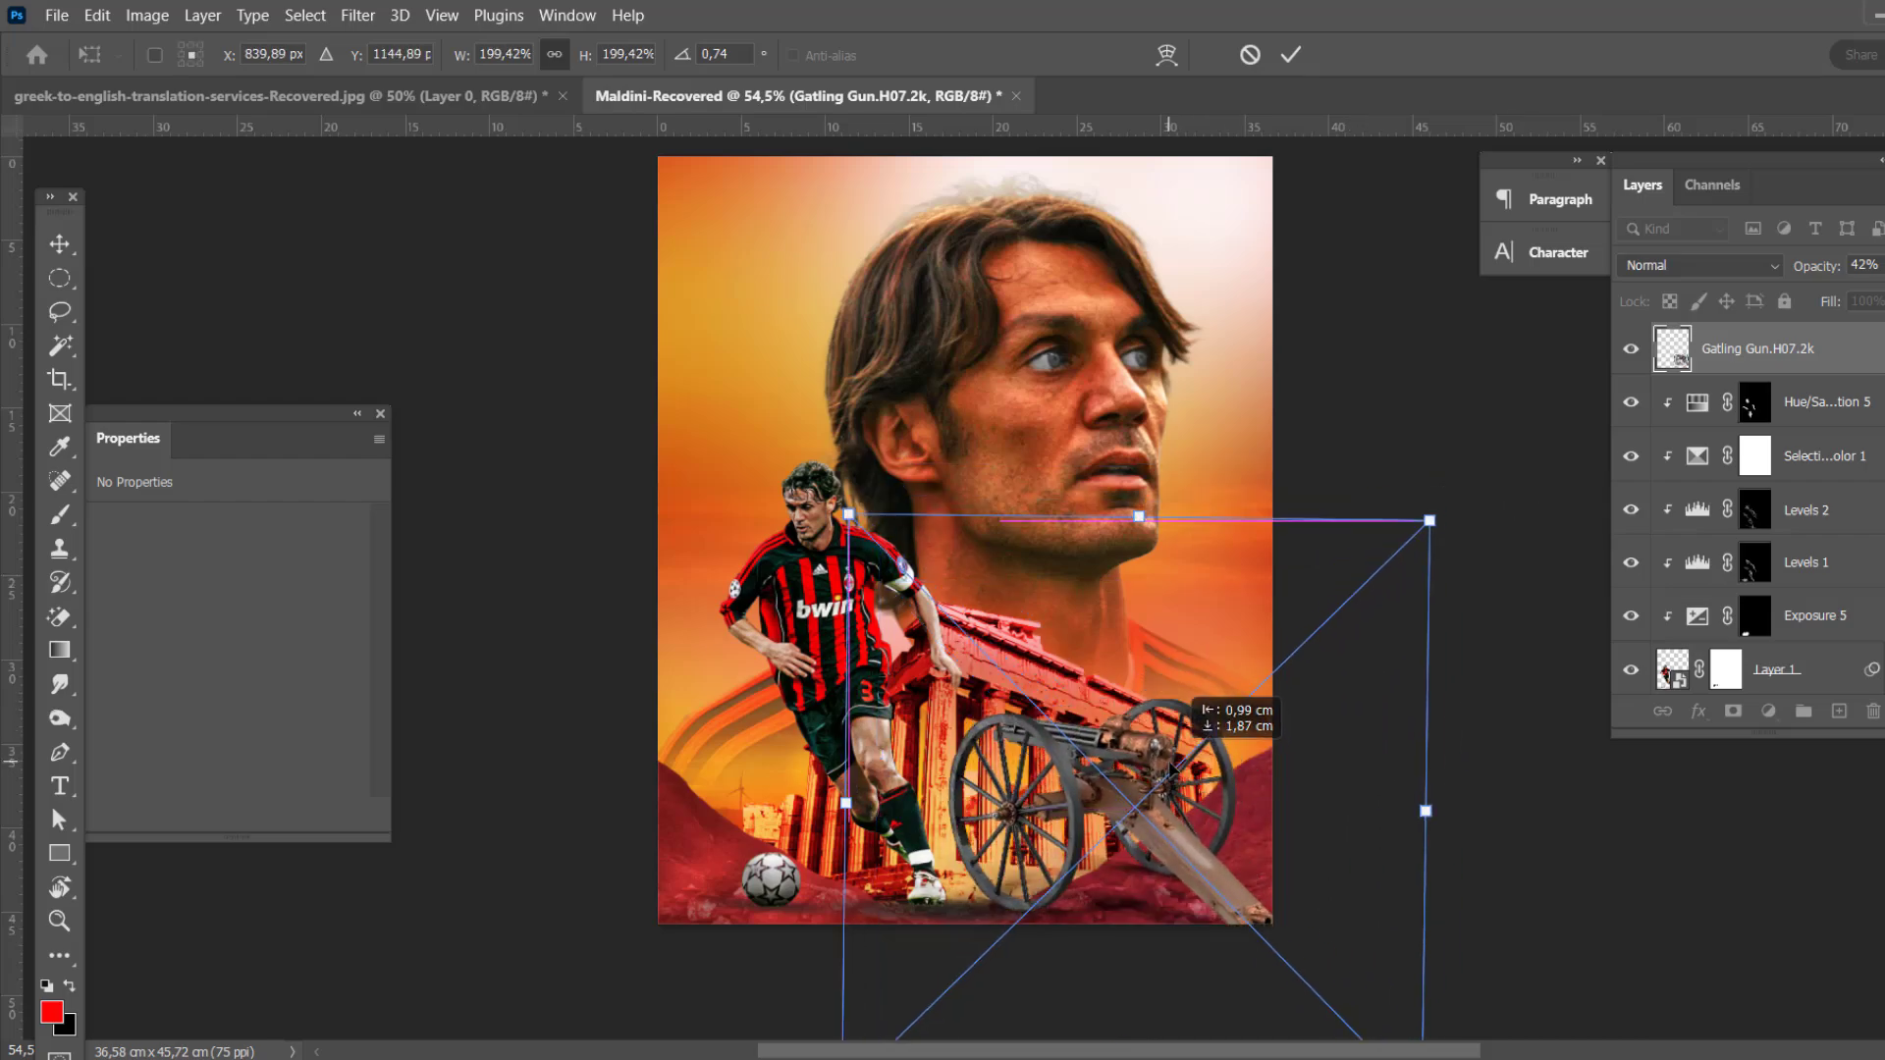
left_click(1290, 54)
Step: Add an Exposure adjustment layer above the gun
scroll(1080, 758, "up", 5)
scroll(1080, 757, "down", 5)
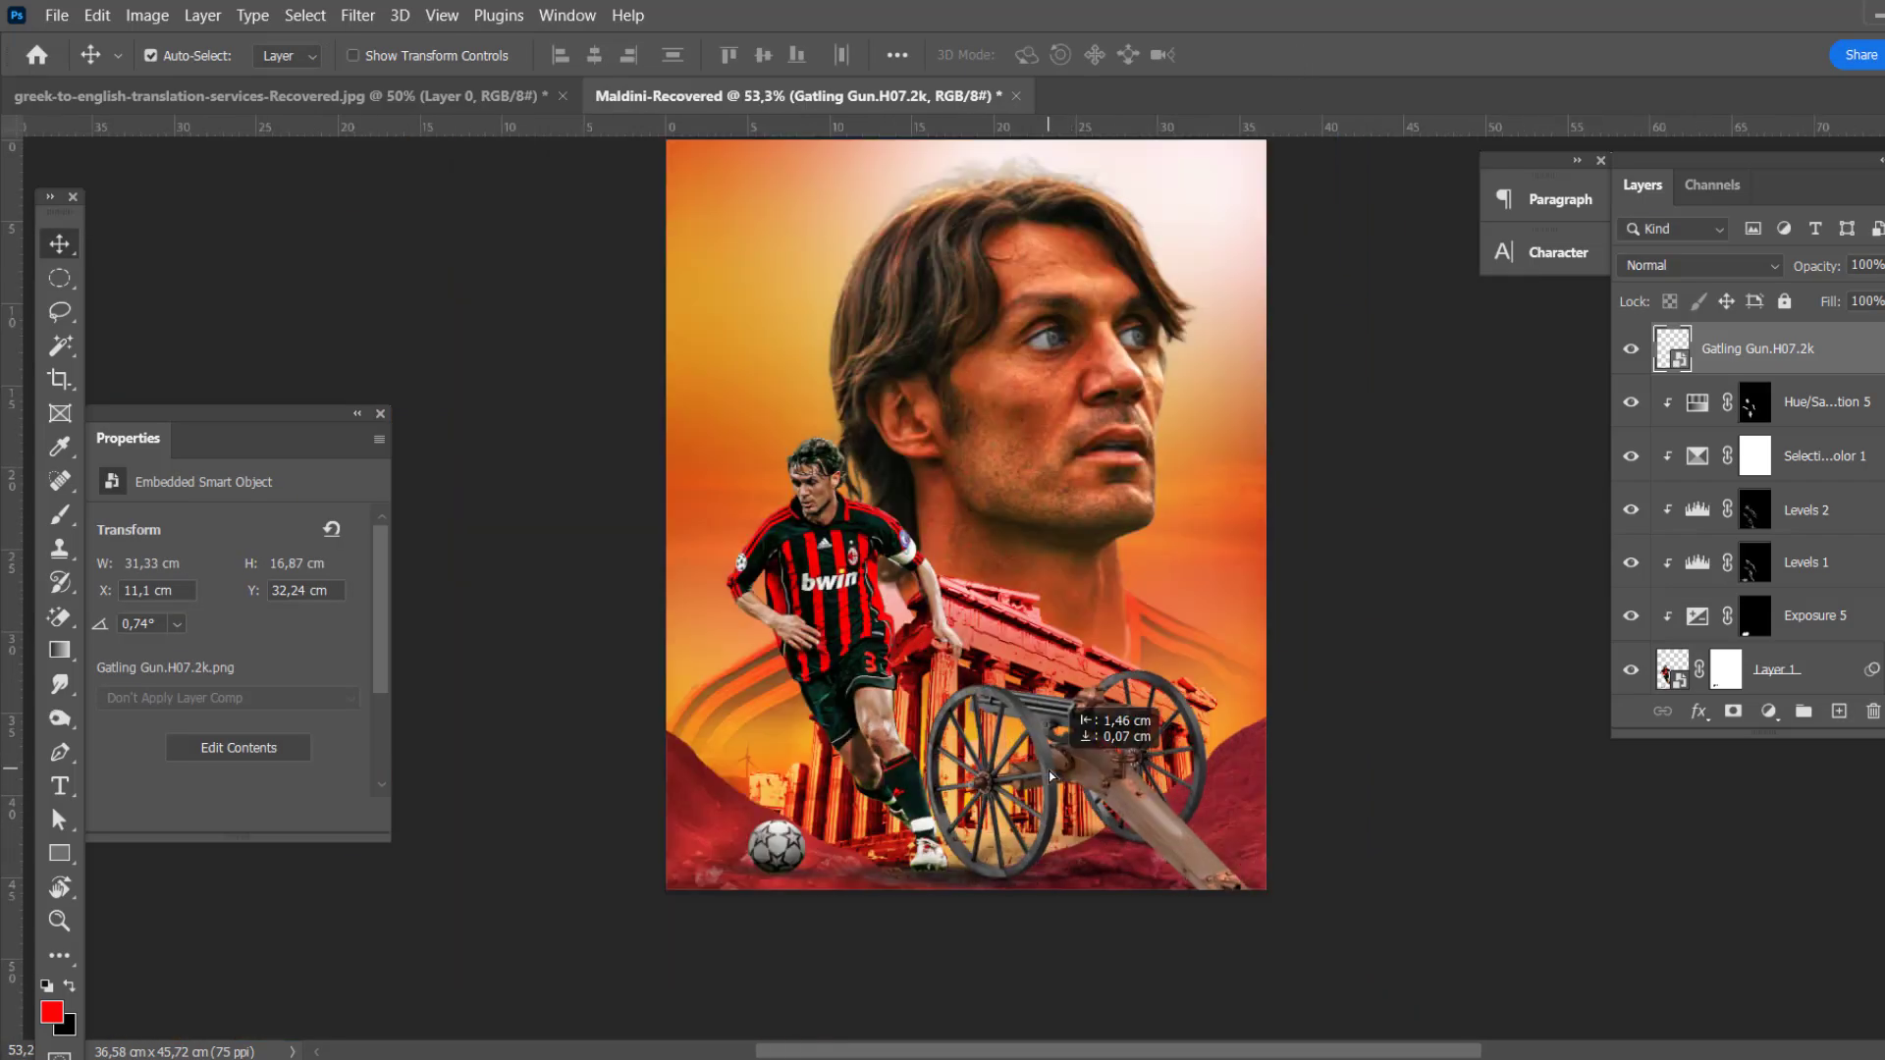
left_click(1768, 711)
left_click(1806, 412)
Step: Clip the Exposure to the gun at -0.94, with an inverted mask to paint the shading
key("ctrl+alt+g")
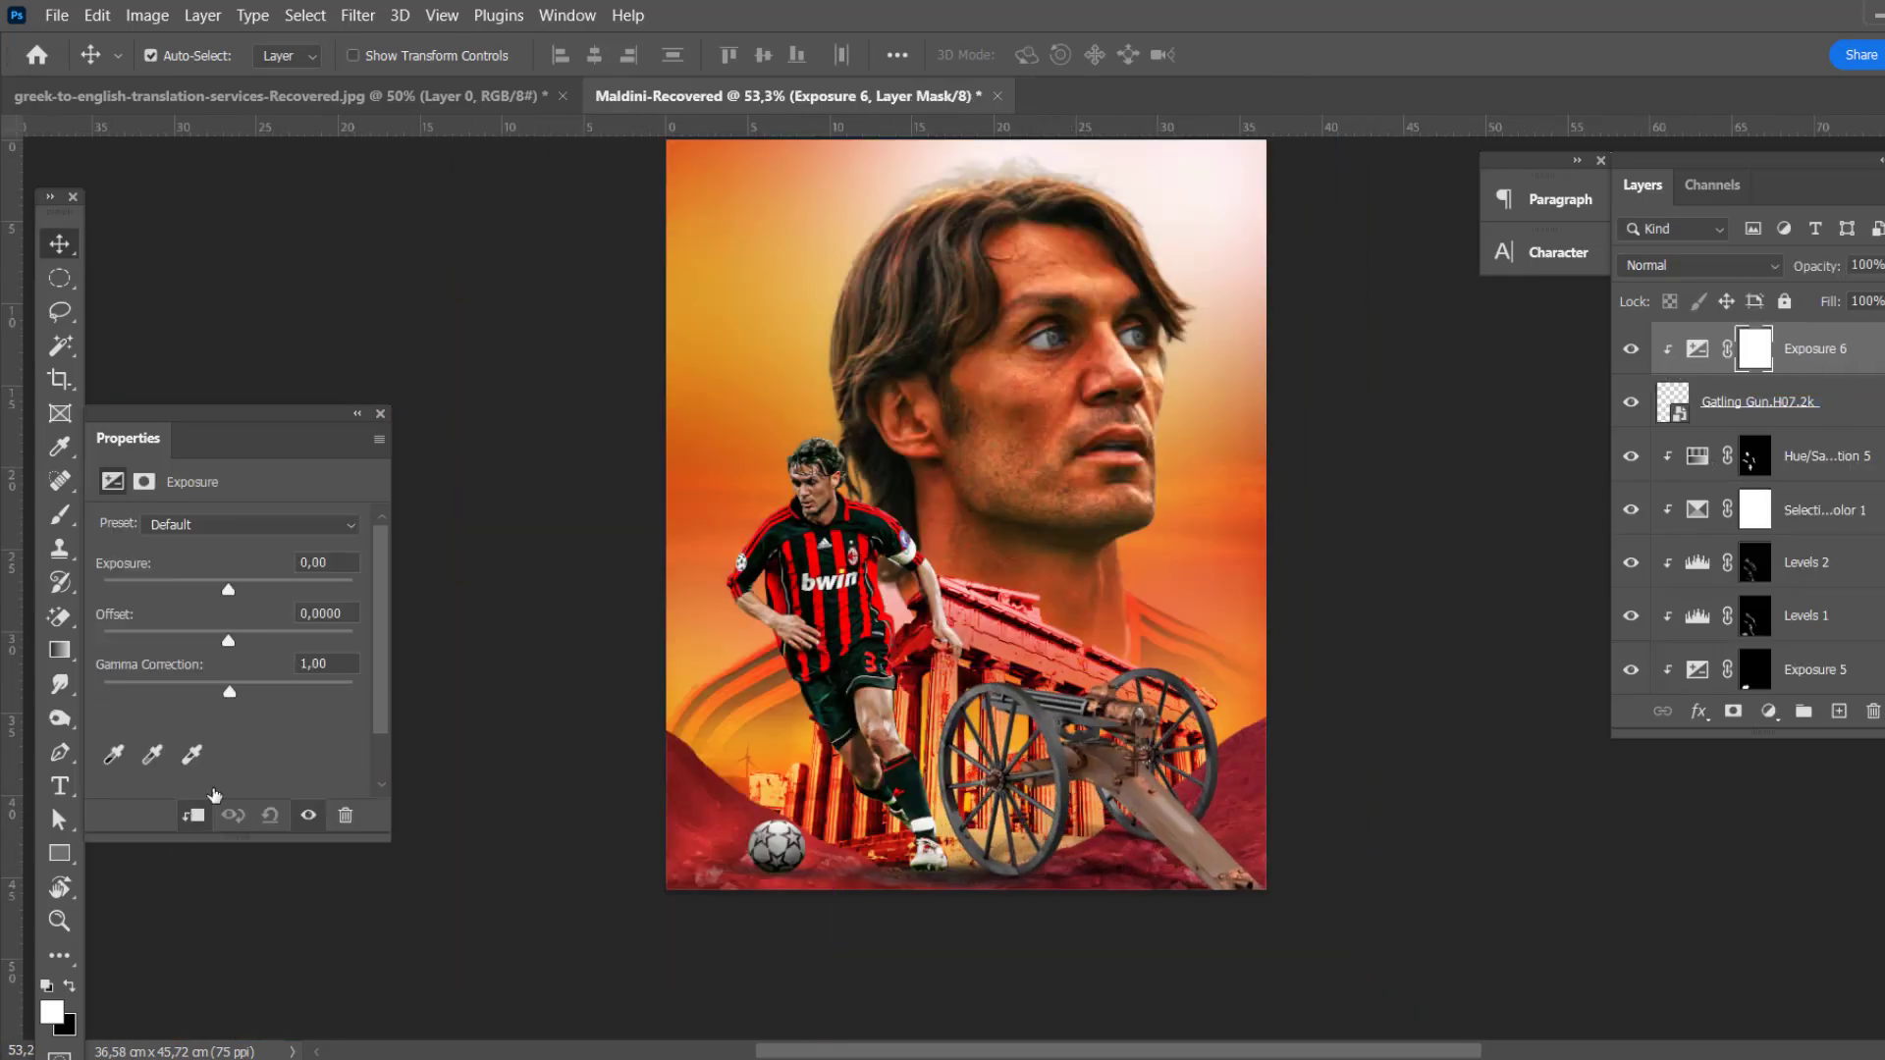
left_click_drag(228, 590, 211, 592)
left_click(1764, 355)
key("ctrl+i")
key("b")
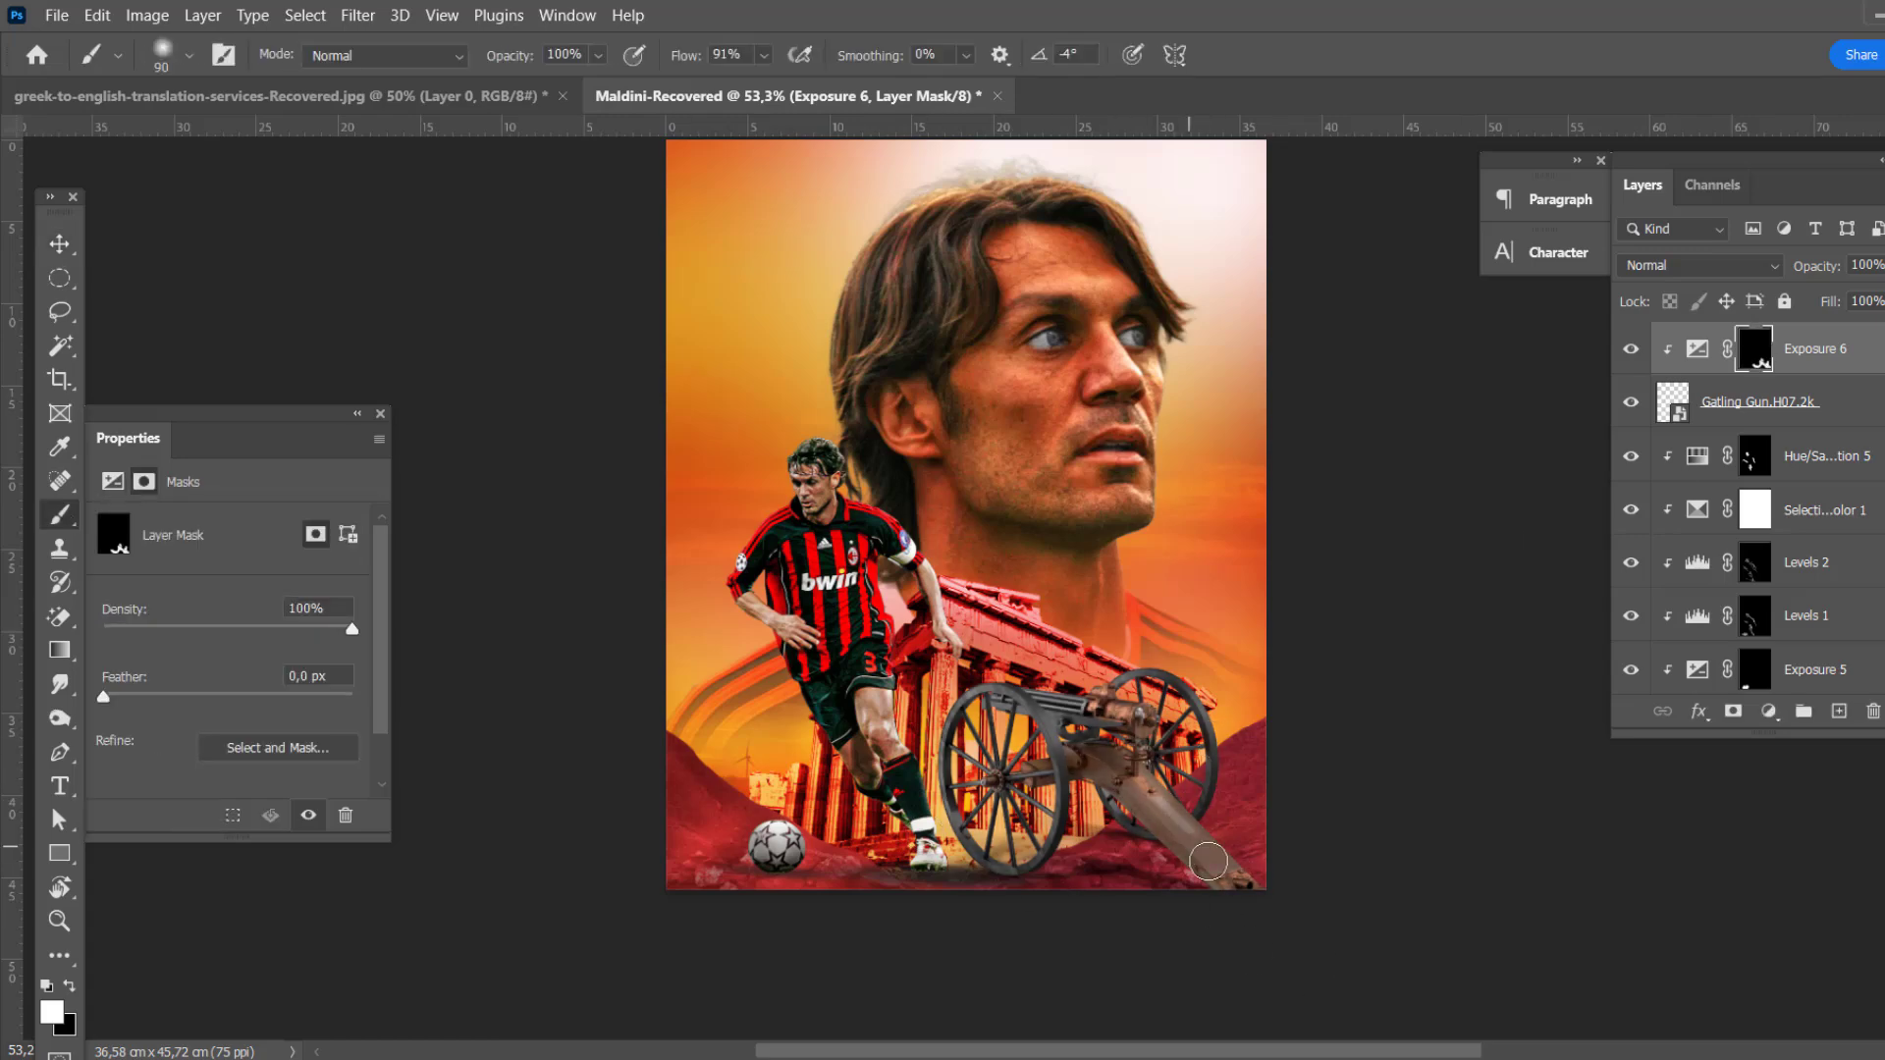
key("v")
Step: Warm the gun with a Color Balance adjustment (midtones +51, +31, +24), then hide the gun layer
left_click(1767, 393)
left_click(1768, 711)
left_click(1812, 488)
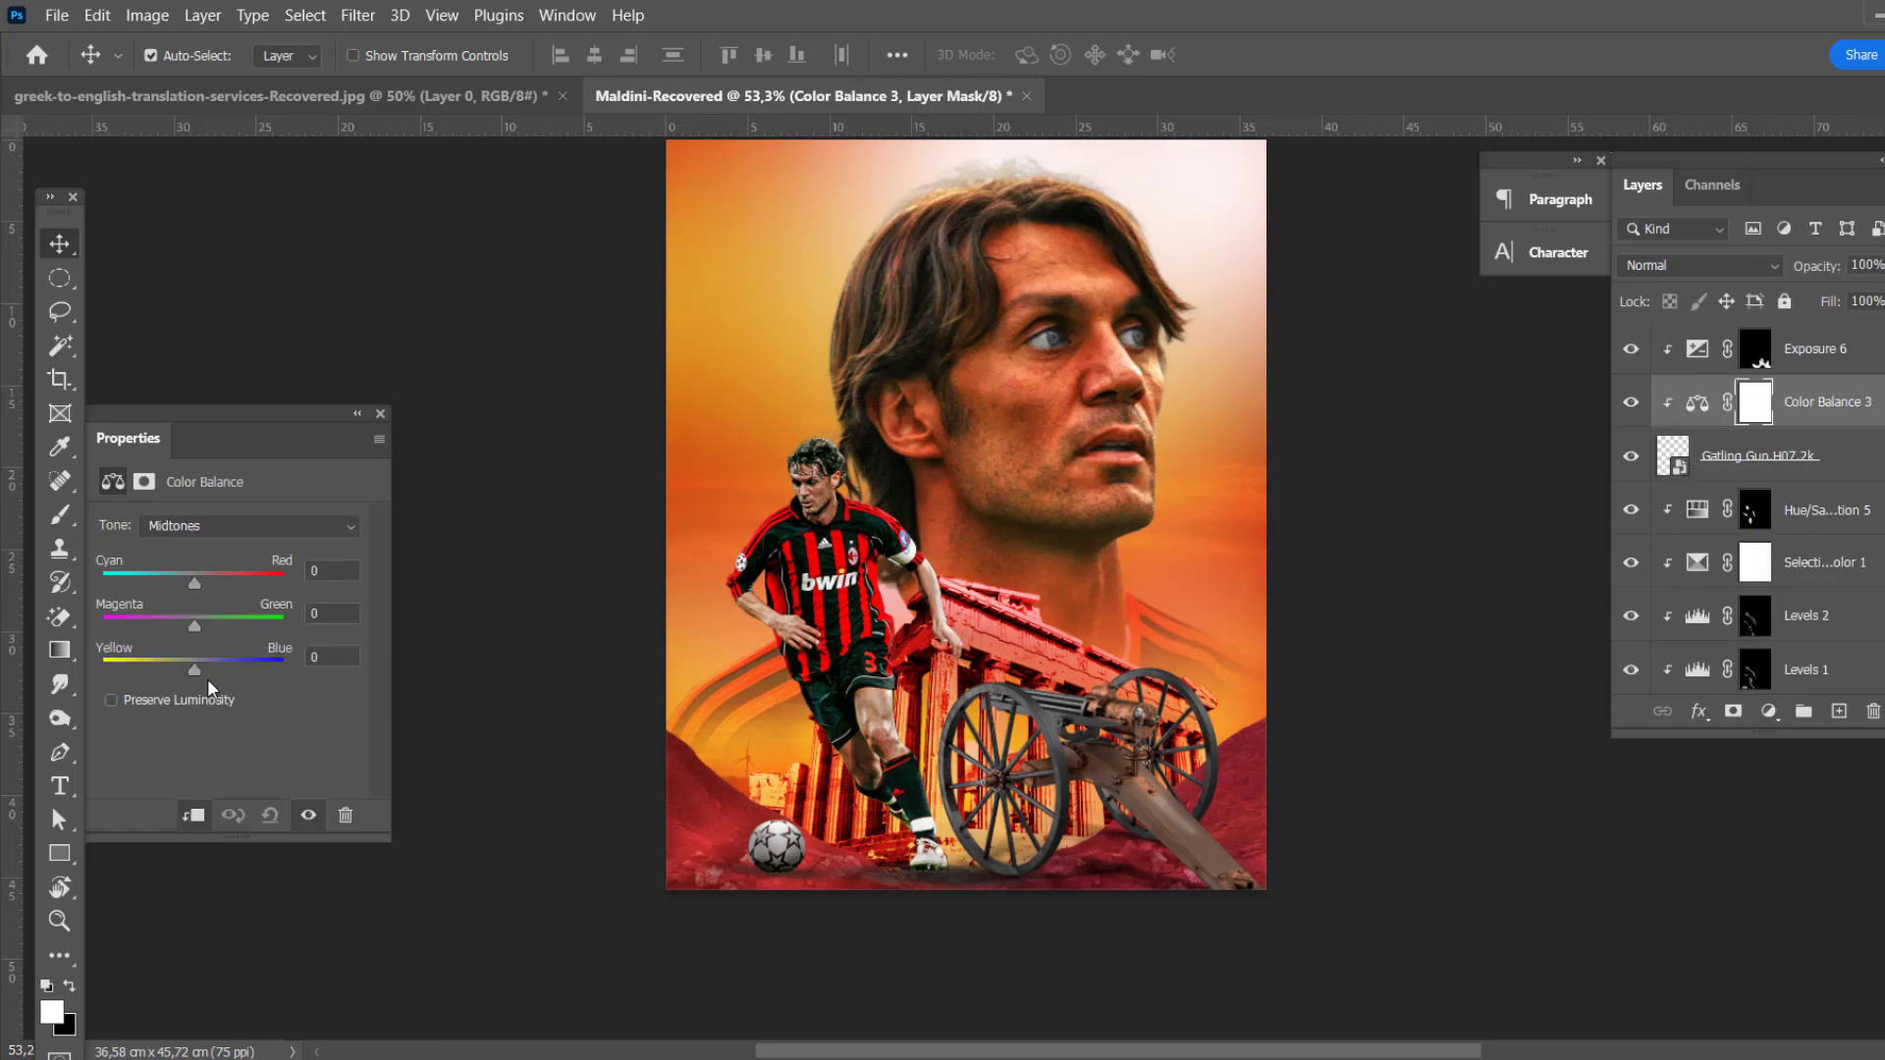
left_click_drag(194, 583, 248, 585)
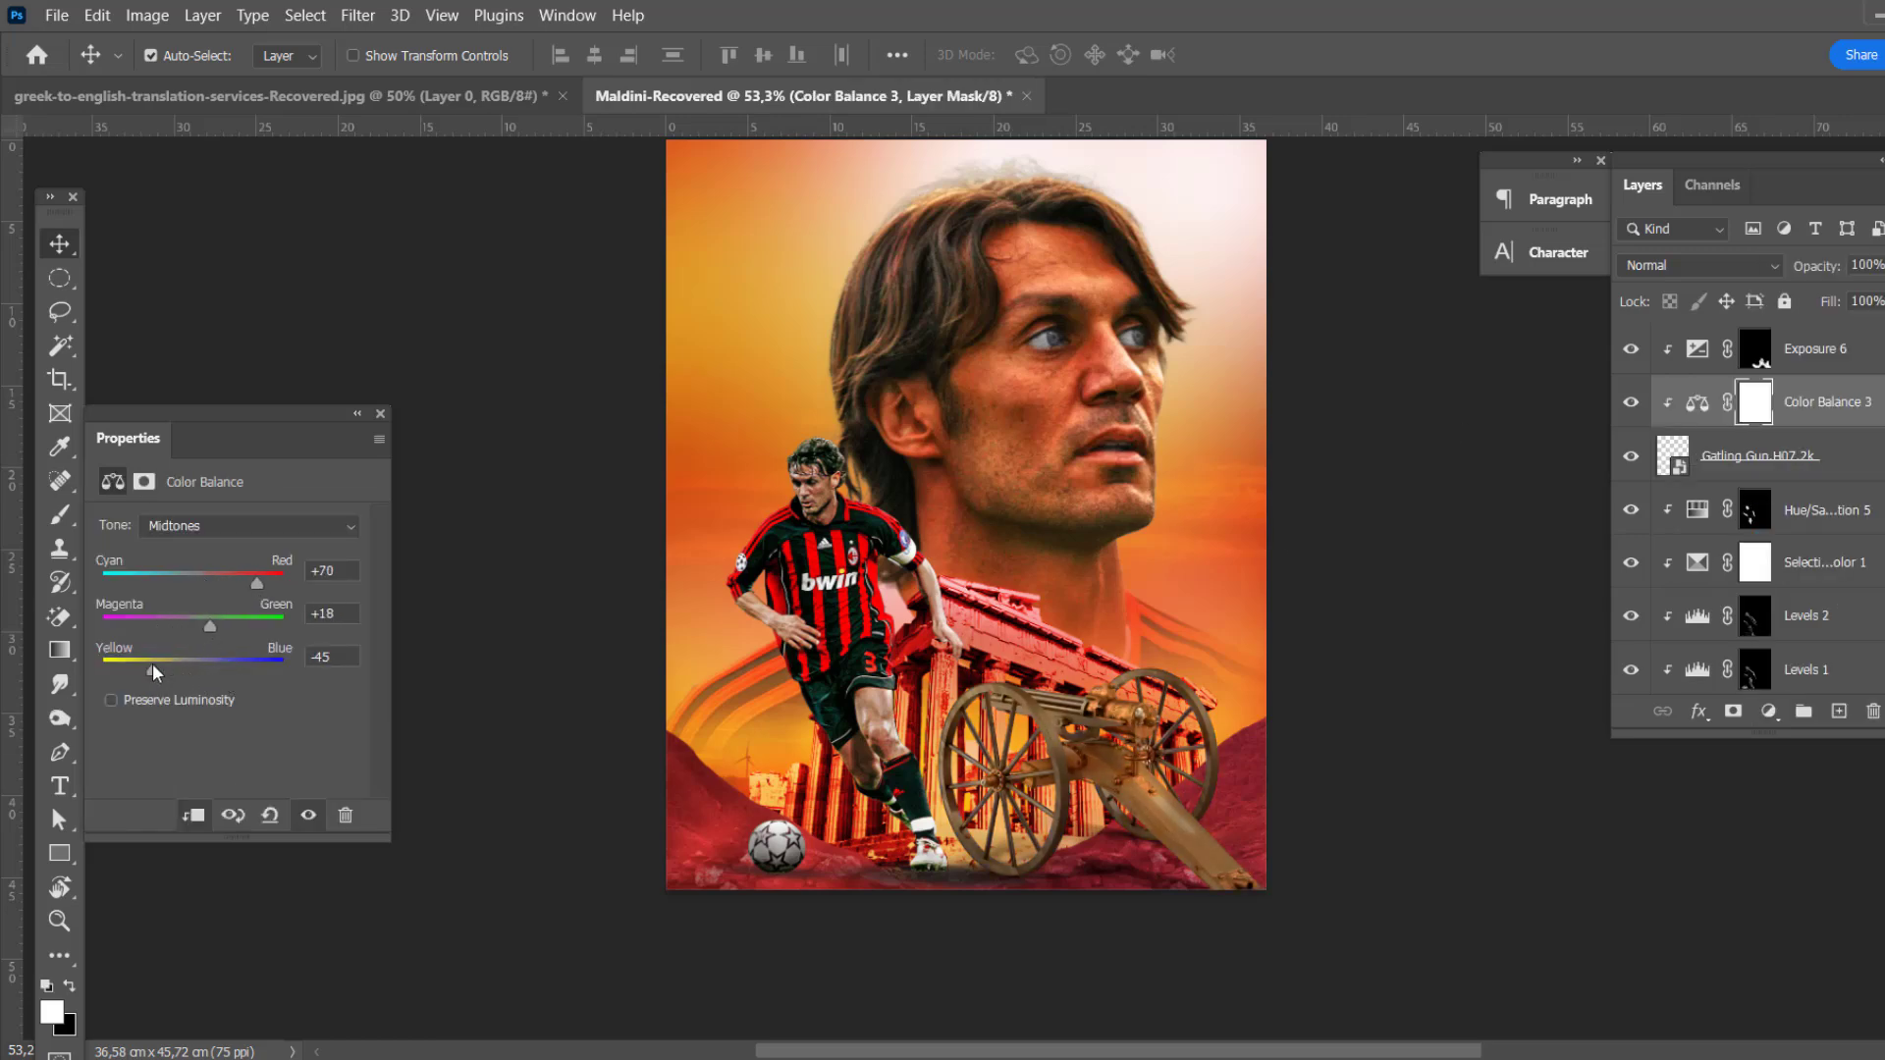
left_click_drag(154, 671, 215, 671)
left_click_drag(255, 583, 229, 627)
left_click(1633, 457)
Step: Stamp visible layers into Layer 8 and apply Shadows/Highlights with shadows 20, highlights 7
key("ctrl+shift+alt+e")
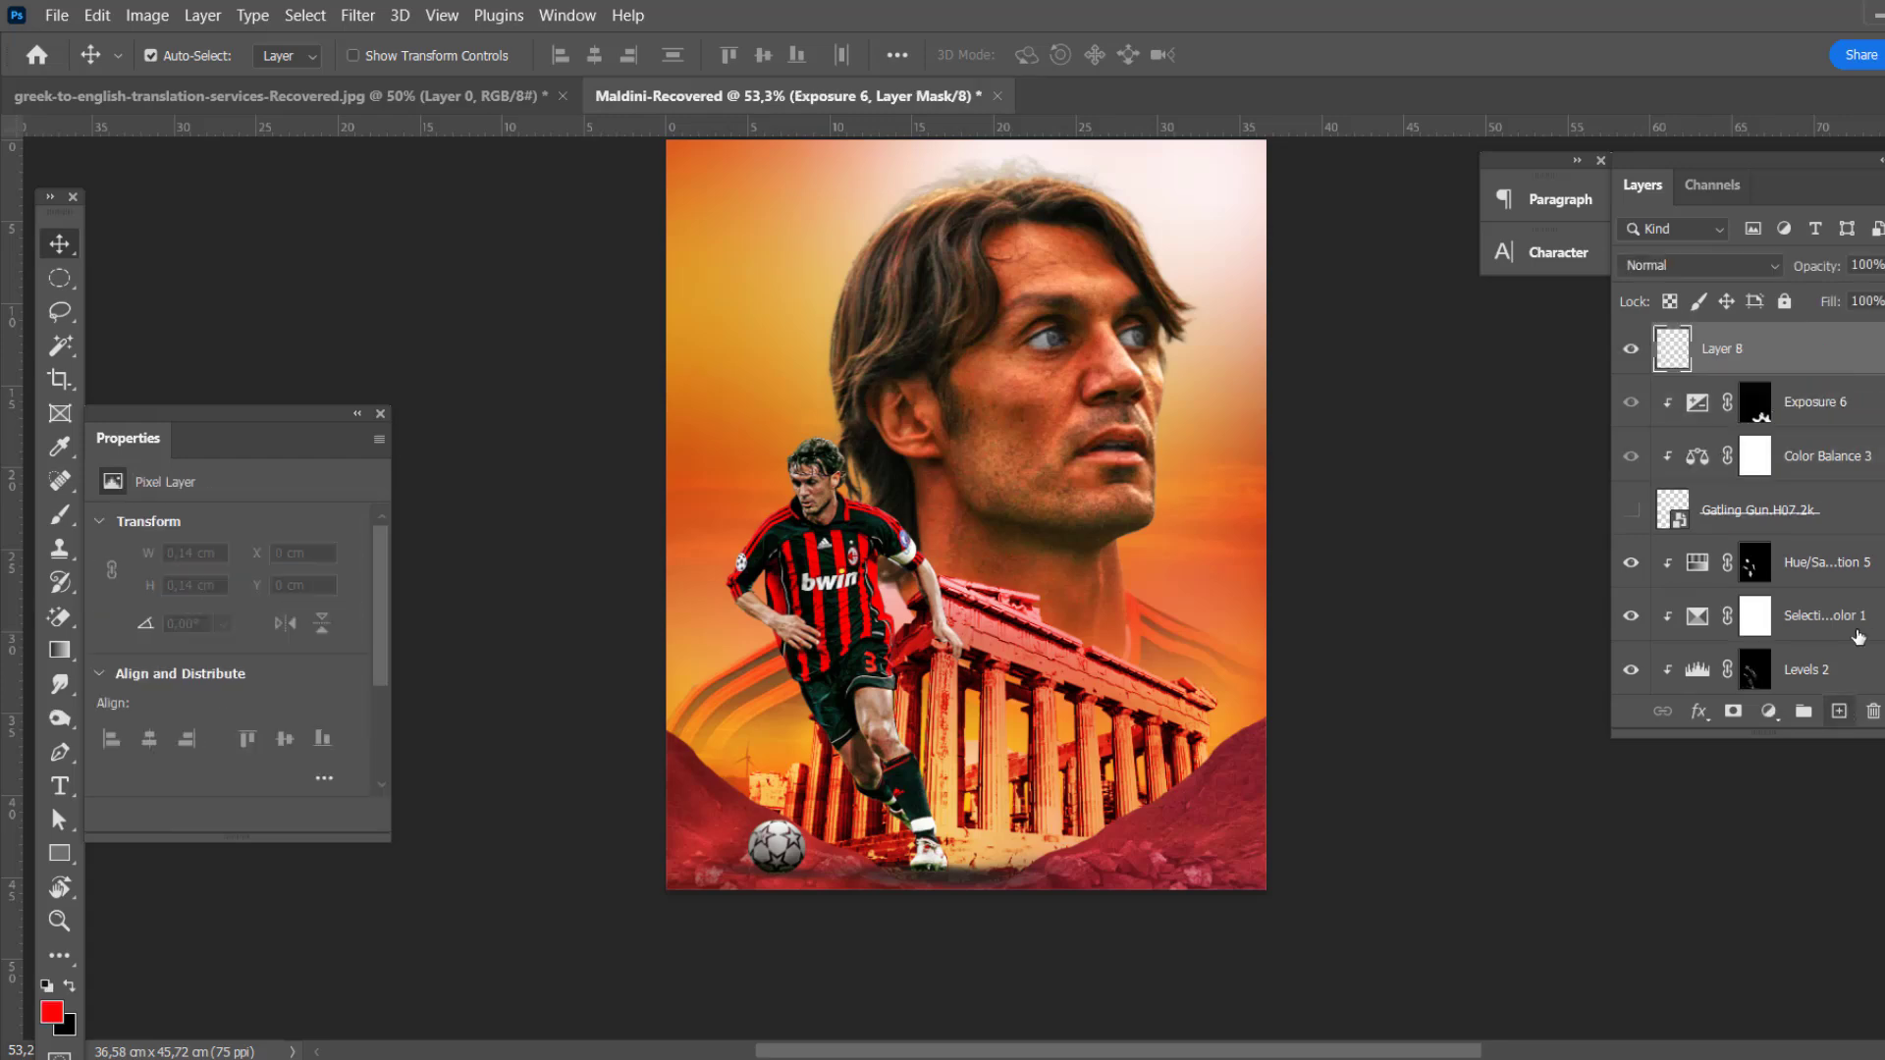
left_click(147, 14)
mouse_move(186, 76)
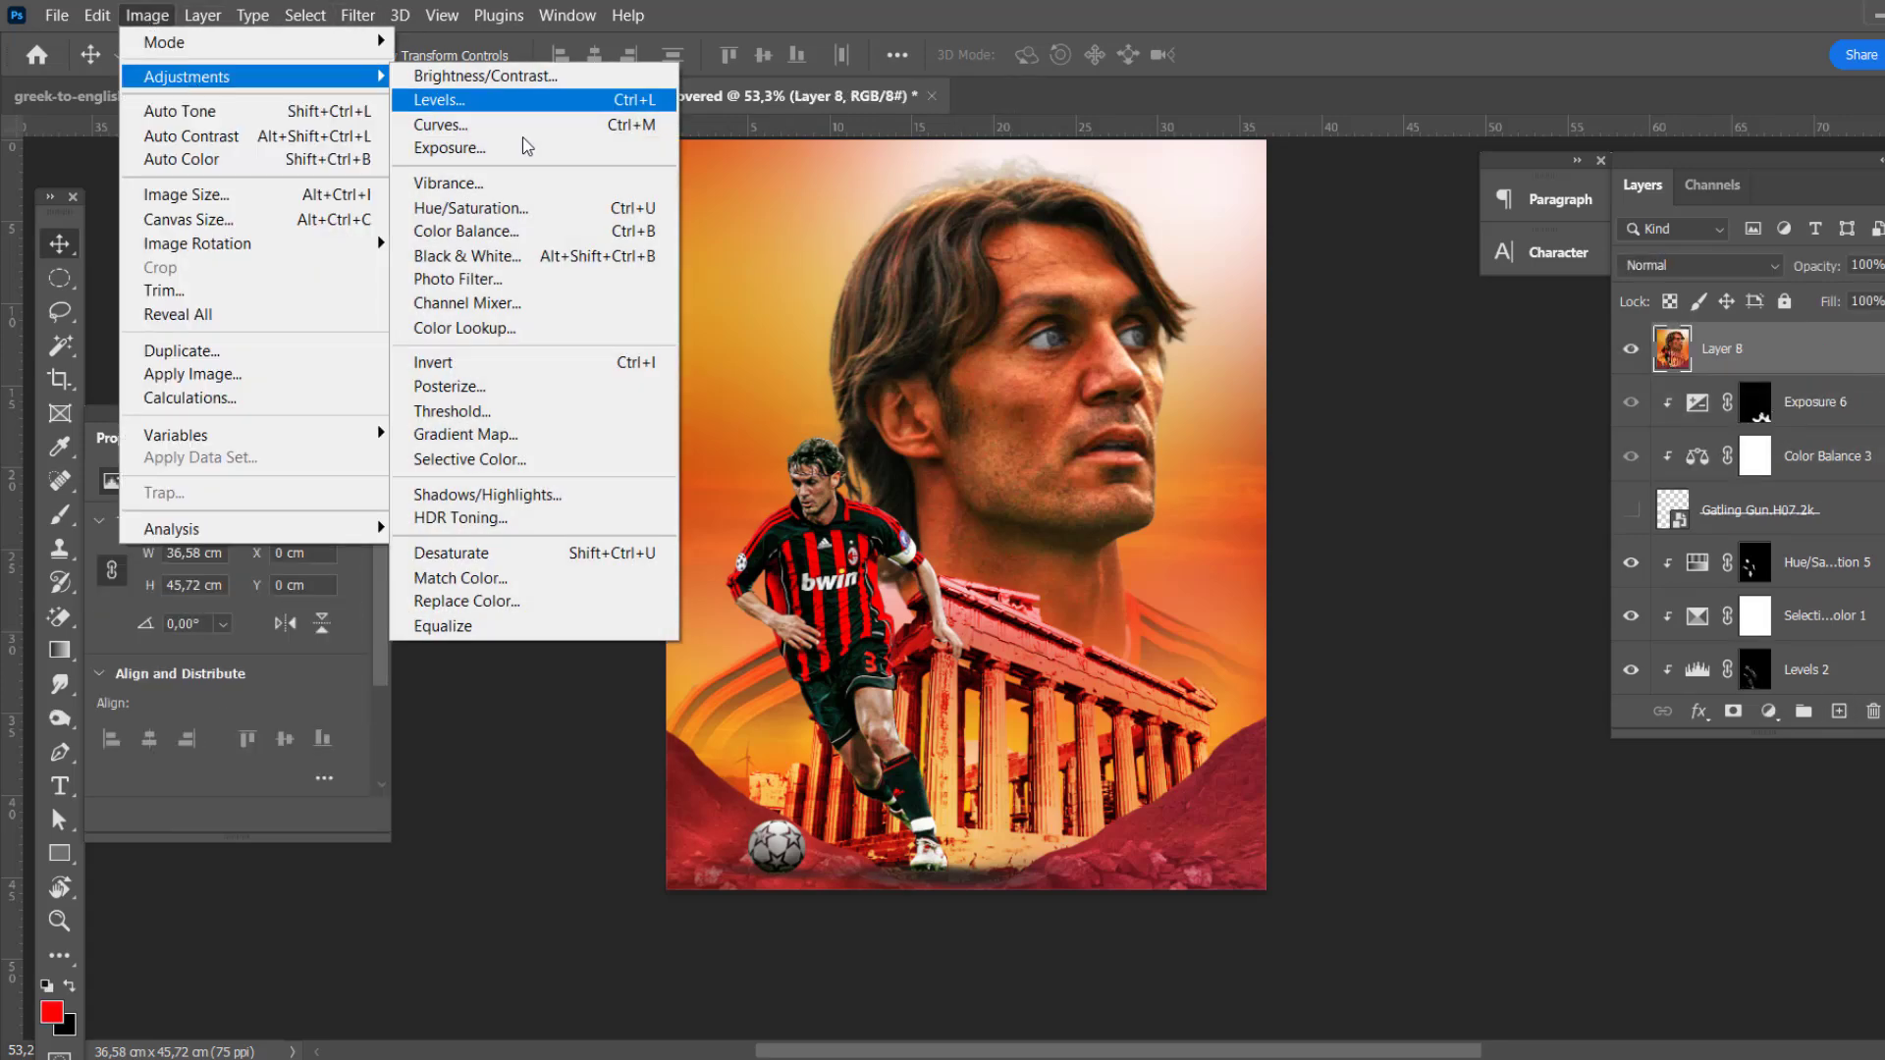
left_click(757, 501)
left_click_drag(1348, 379, 1366, 423)
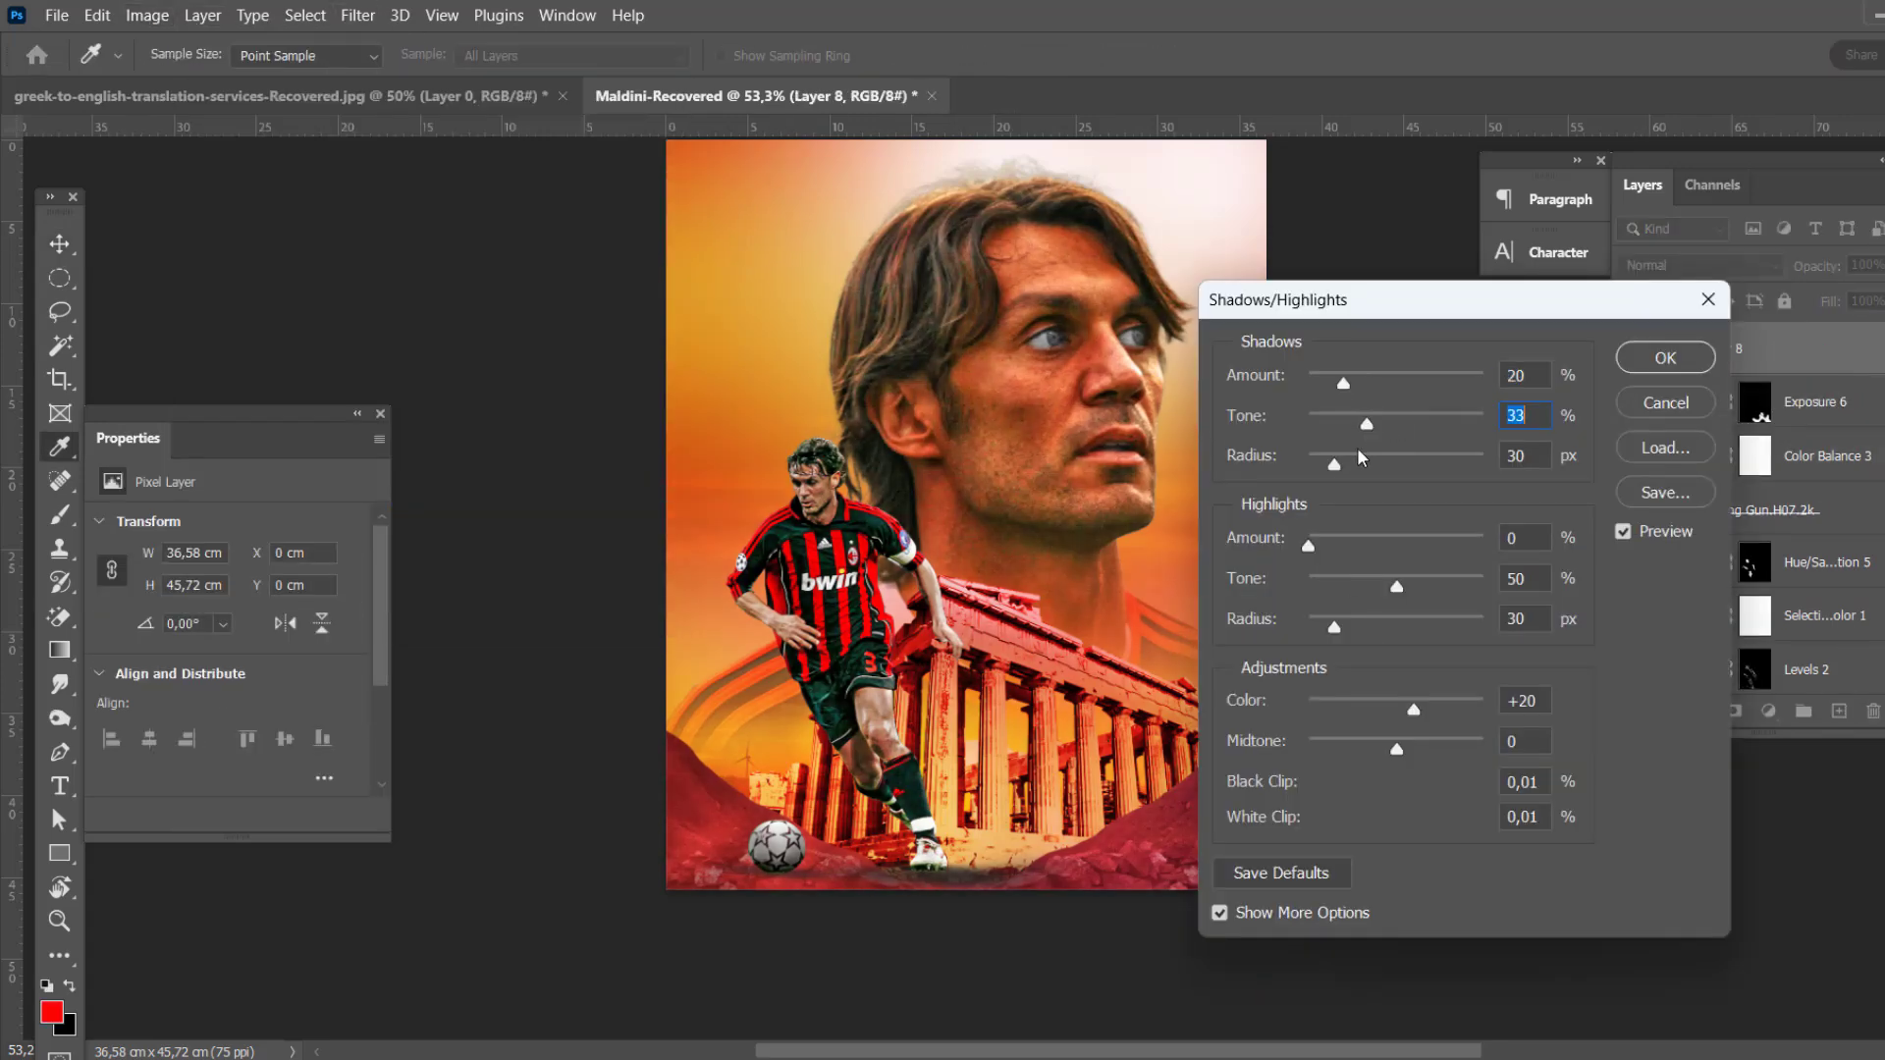
left_click_drag(1308, 546, 1319, 546)
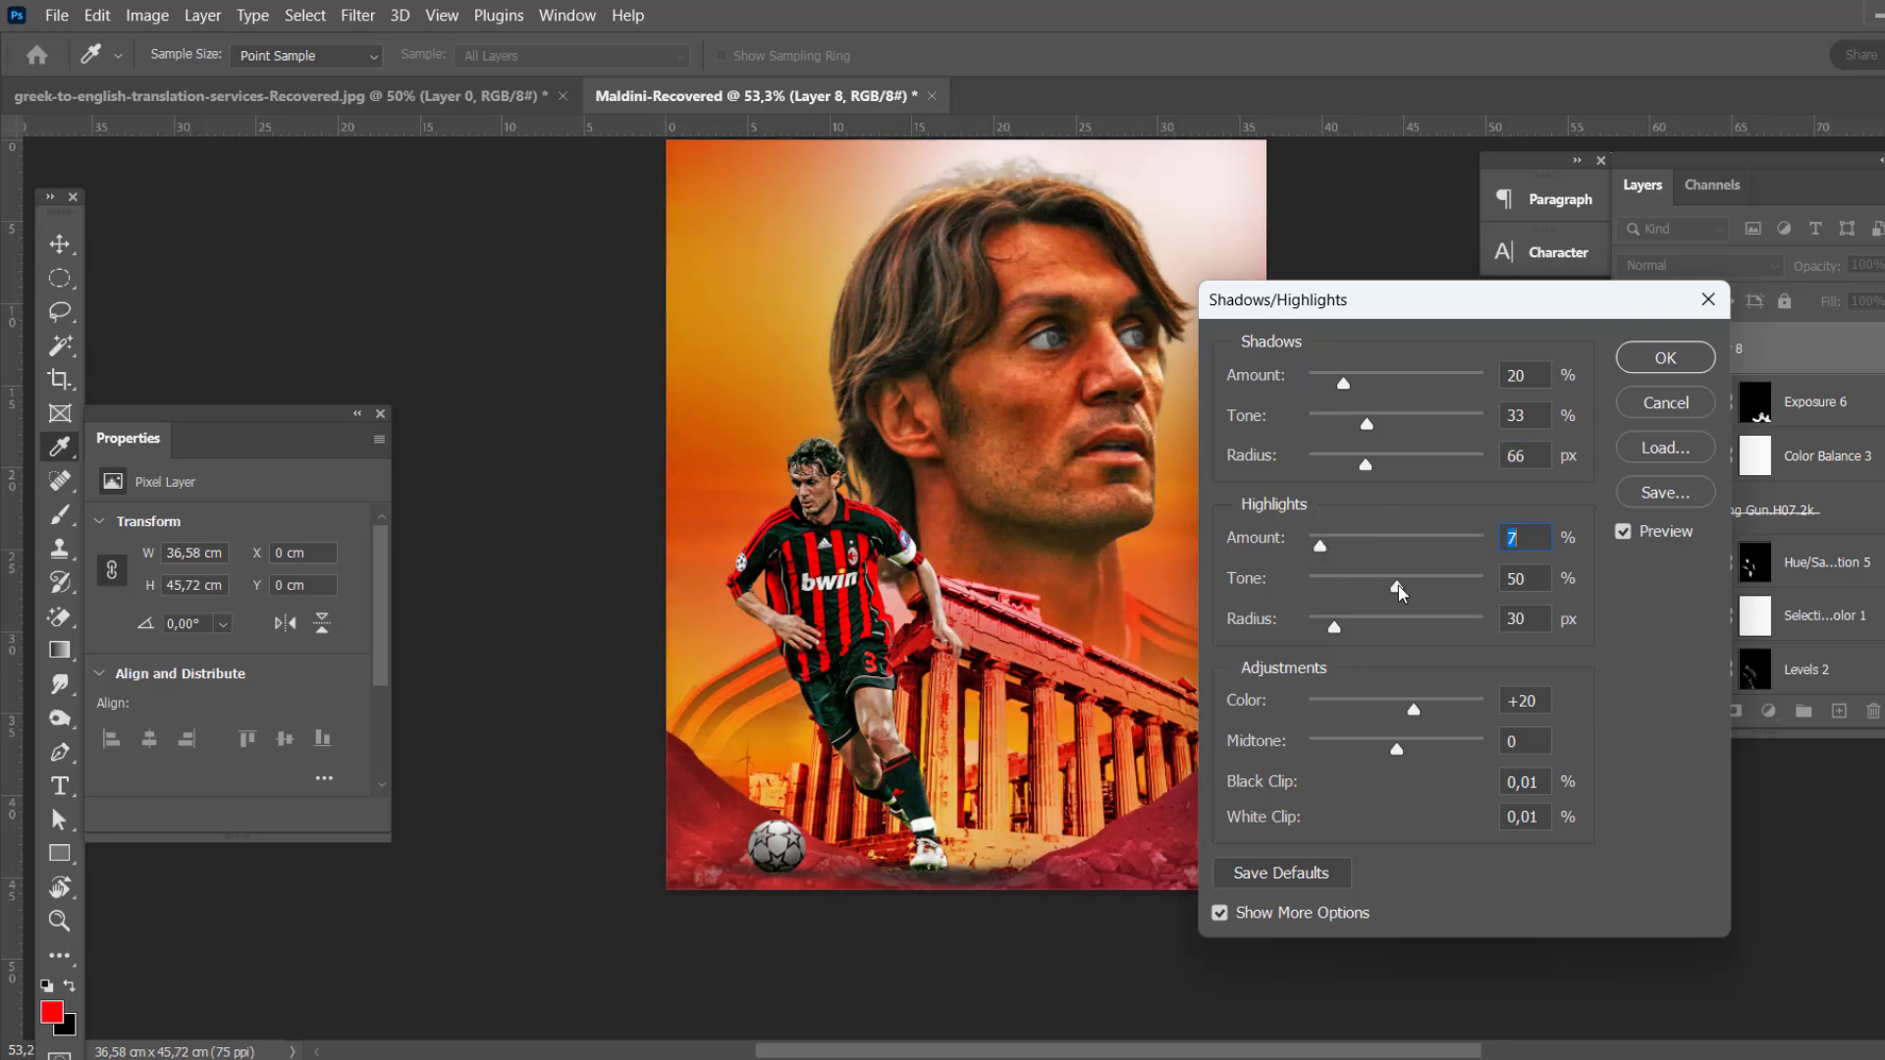
left_click(1629, 359)
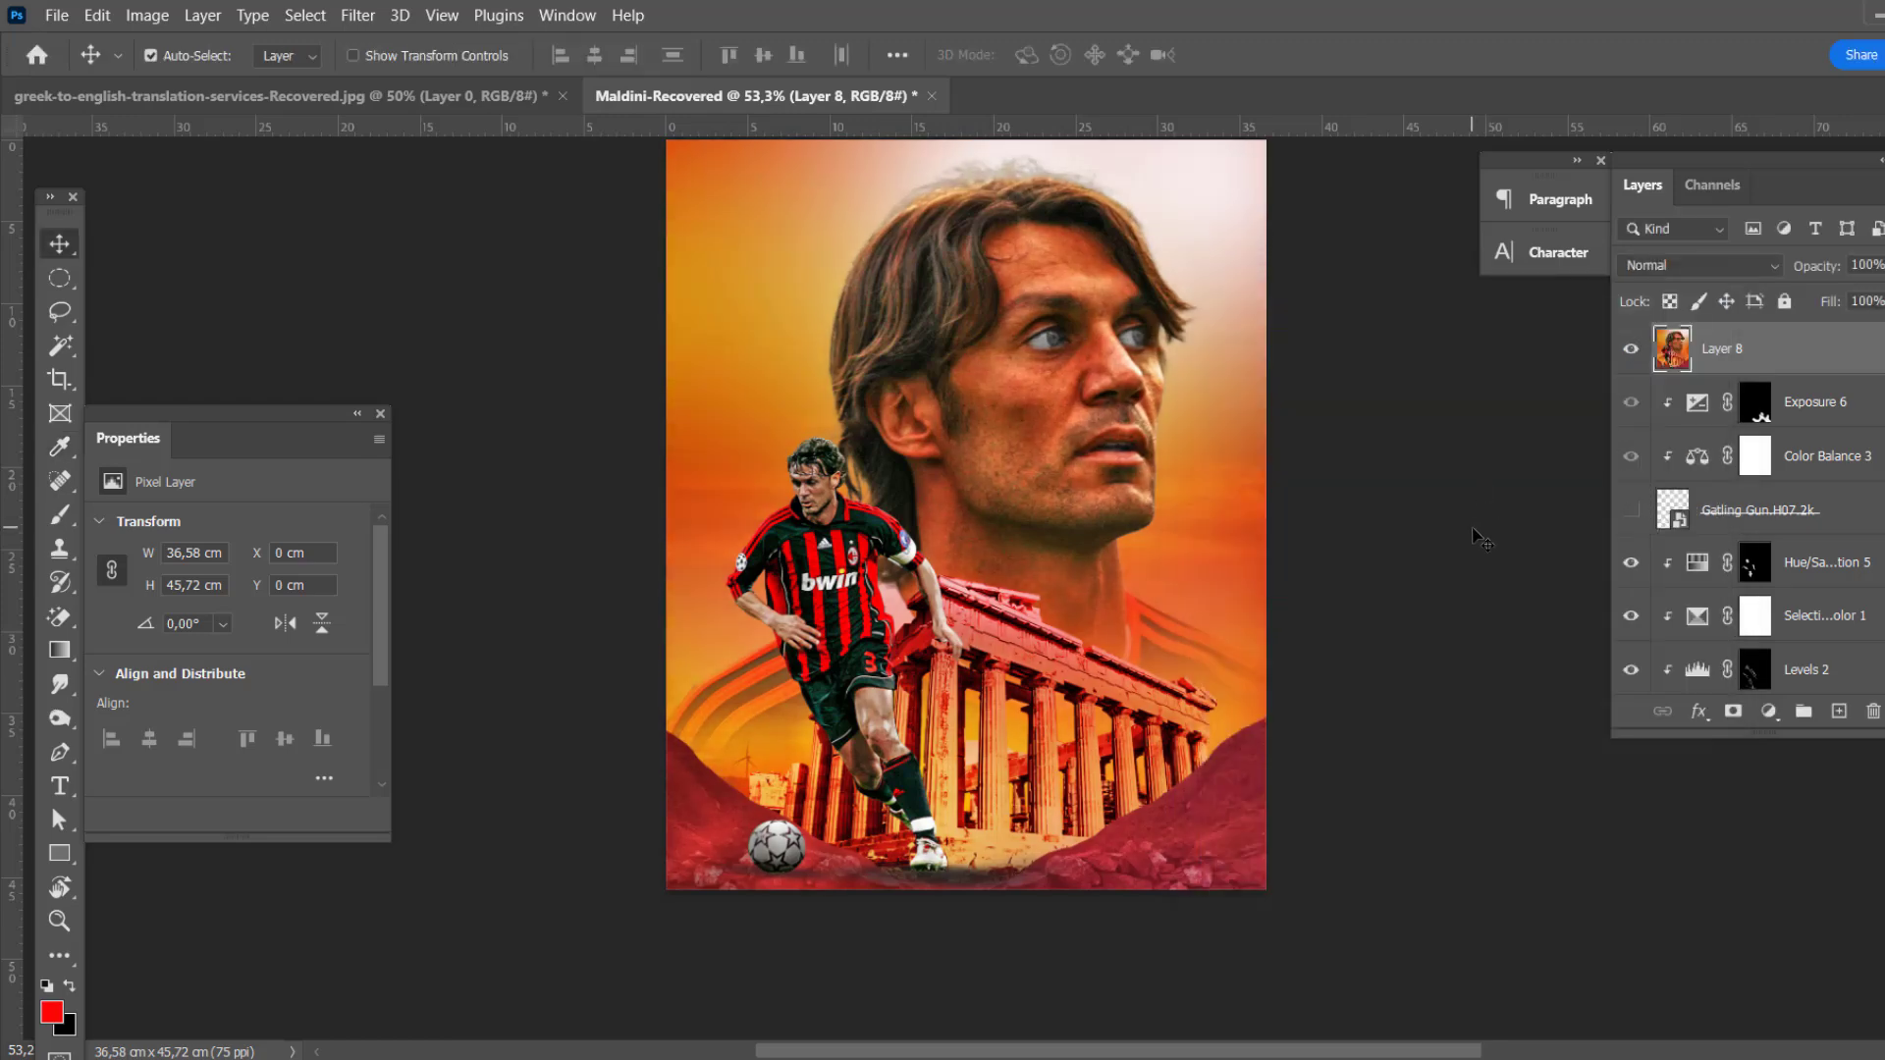
left_click(1630, 349)
Step: Add a Color Lookup with the Fuji F125 Kodak LUT and stamp visible layers into new Layer 9
left_click(1768, 710)
left_click(1826, 599)
left_click(275, 526)
left_click(295, 84)
key("Down")
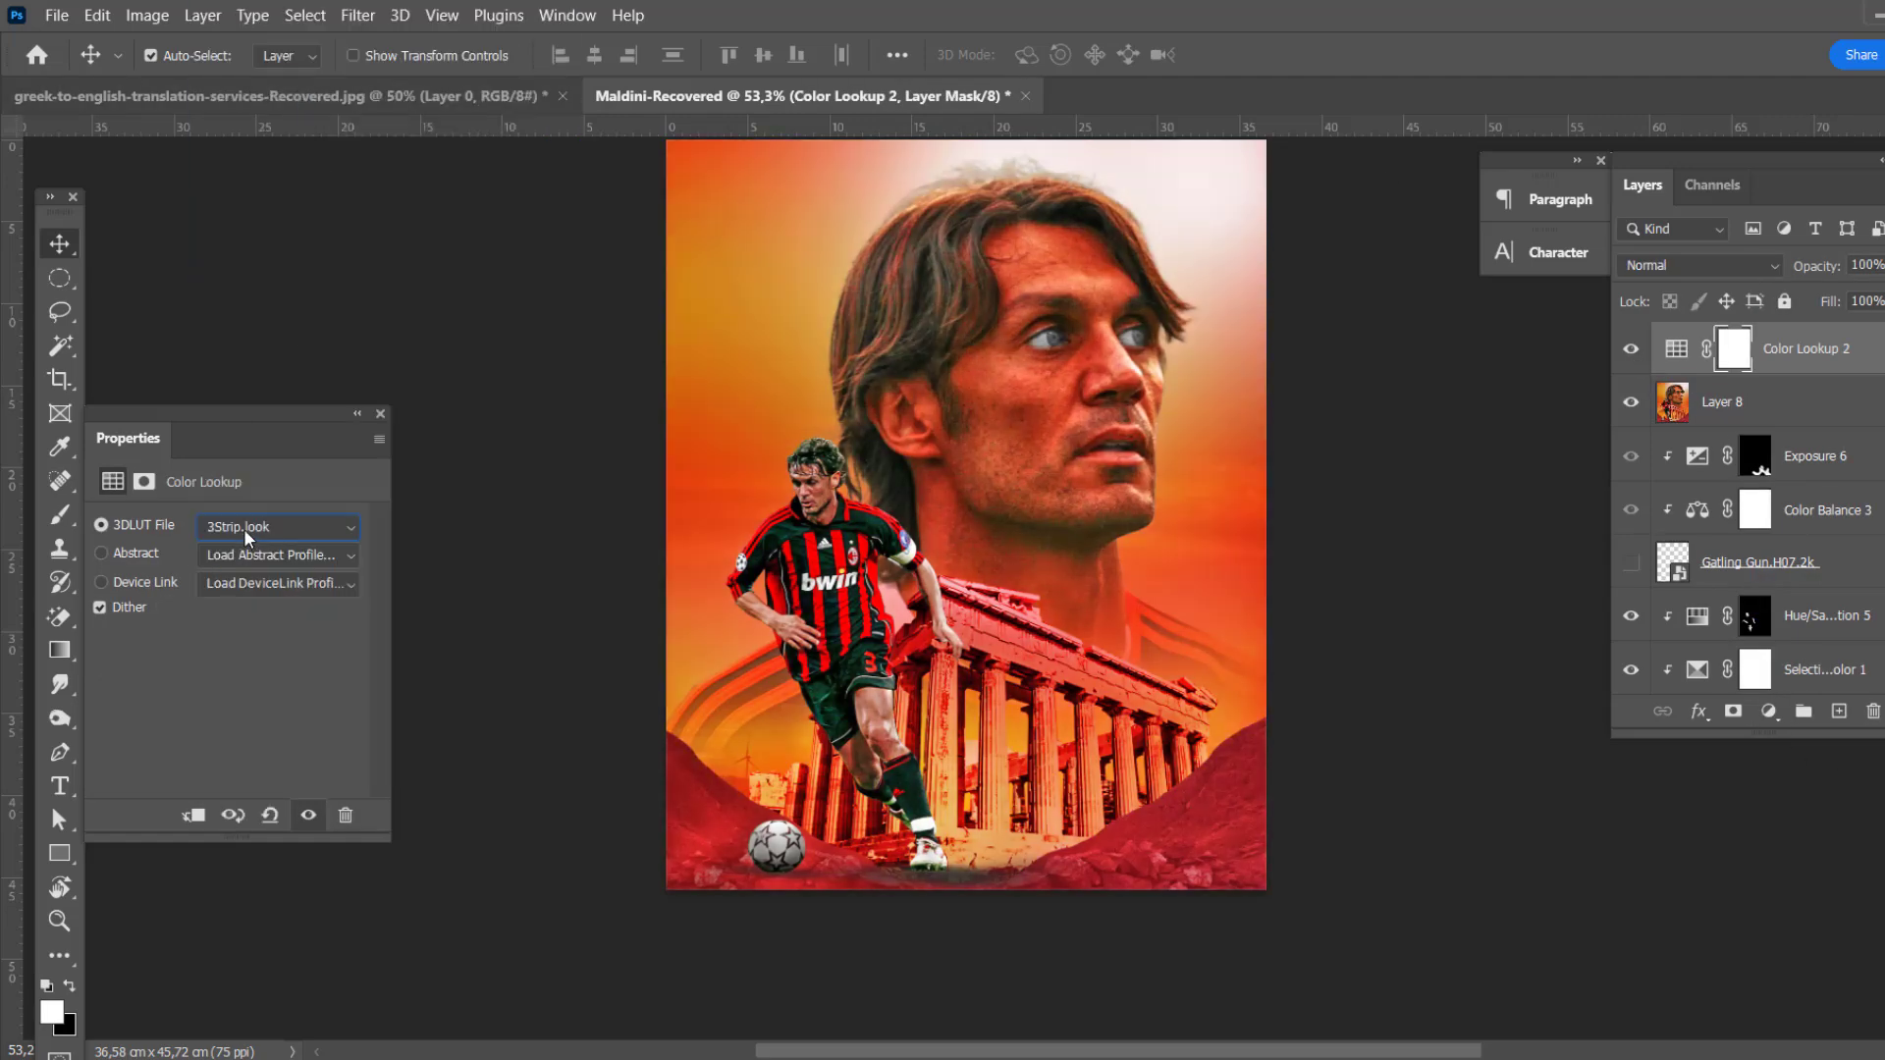
key("Down")
key("Down")
key("Down")
key("Down")
key("Down")
key("Down")
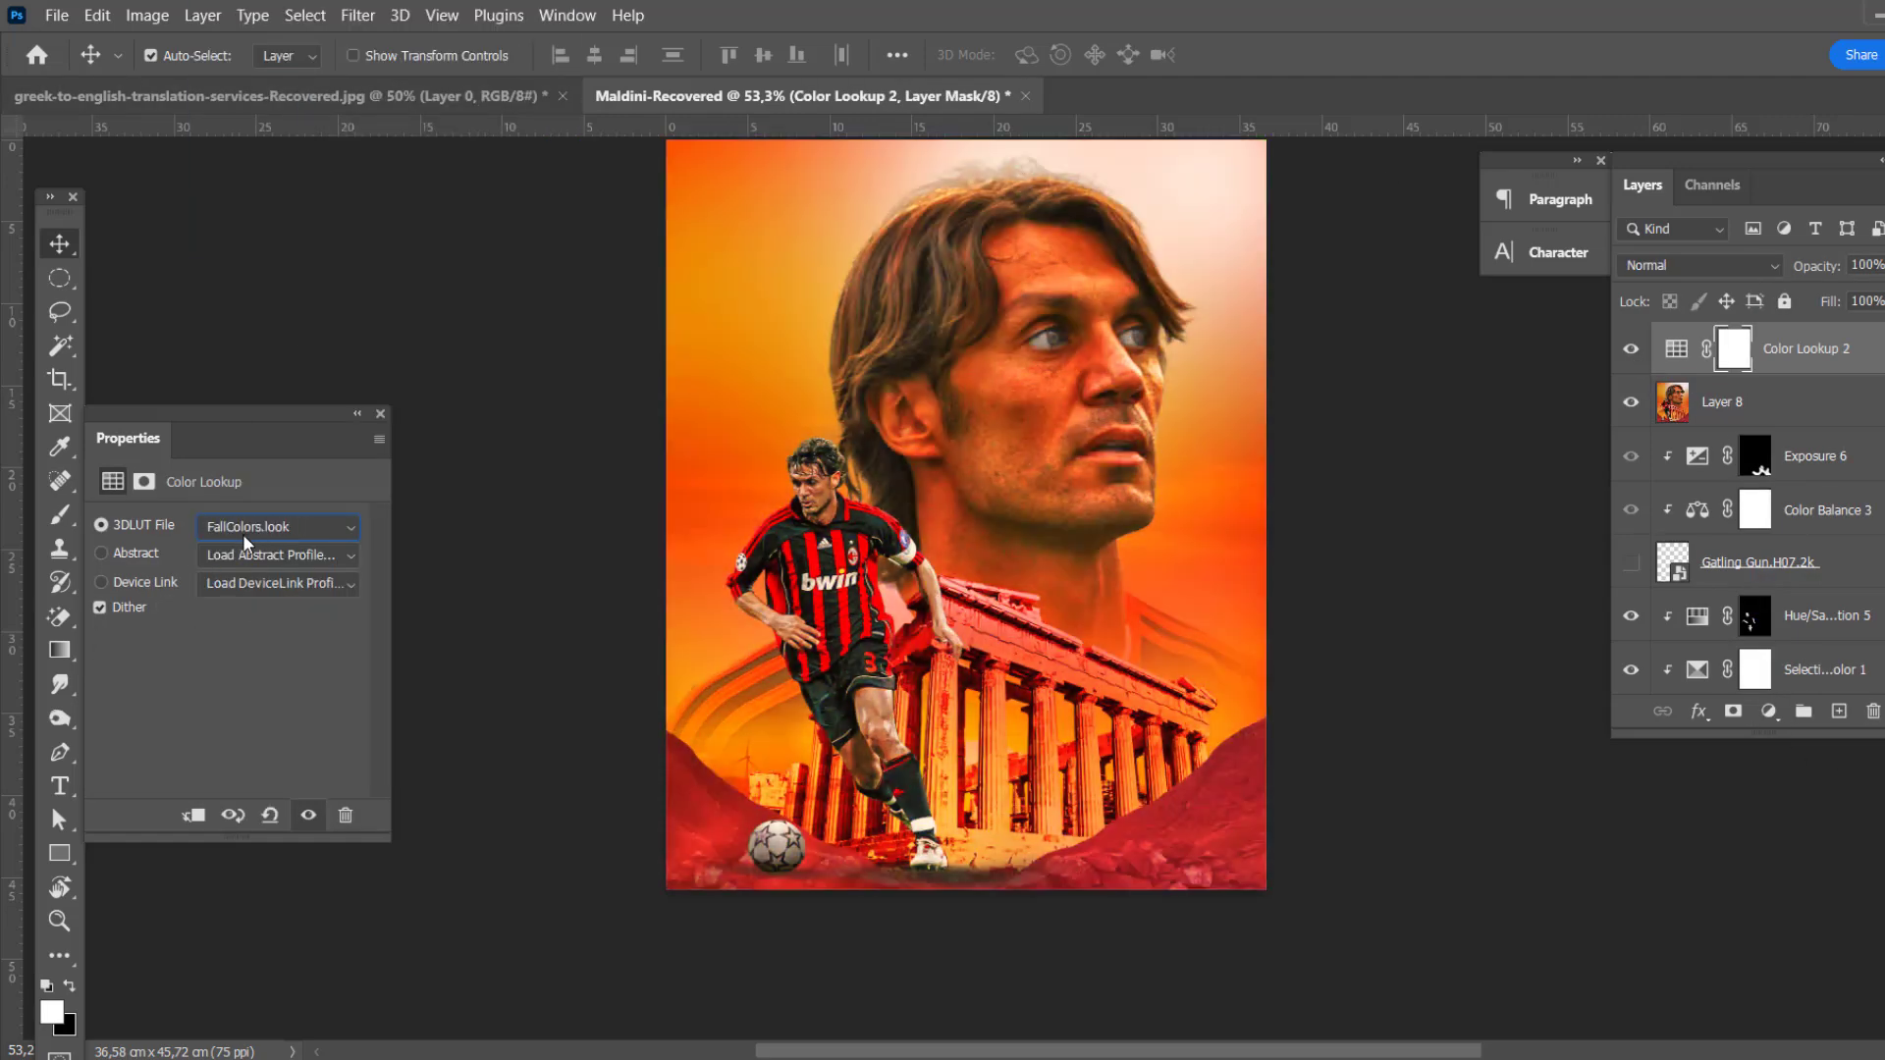
key("Down")
key("Down")
key("Down")
key("Down")
key("Down")
key("Down")
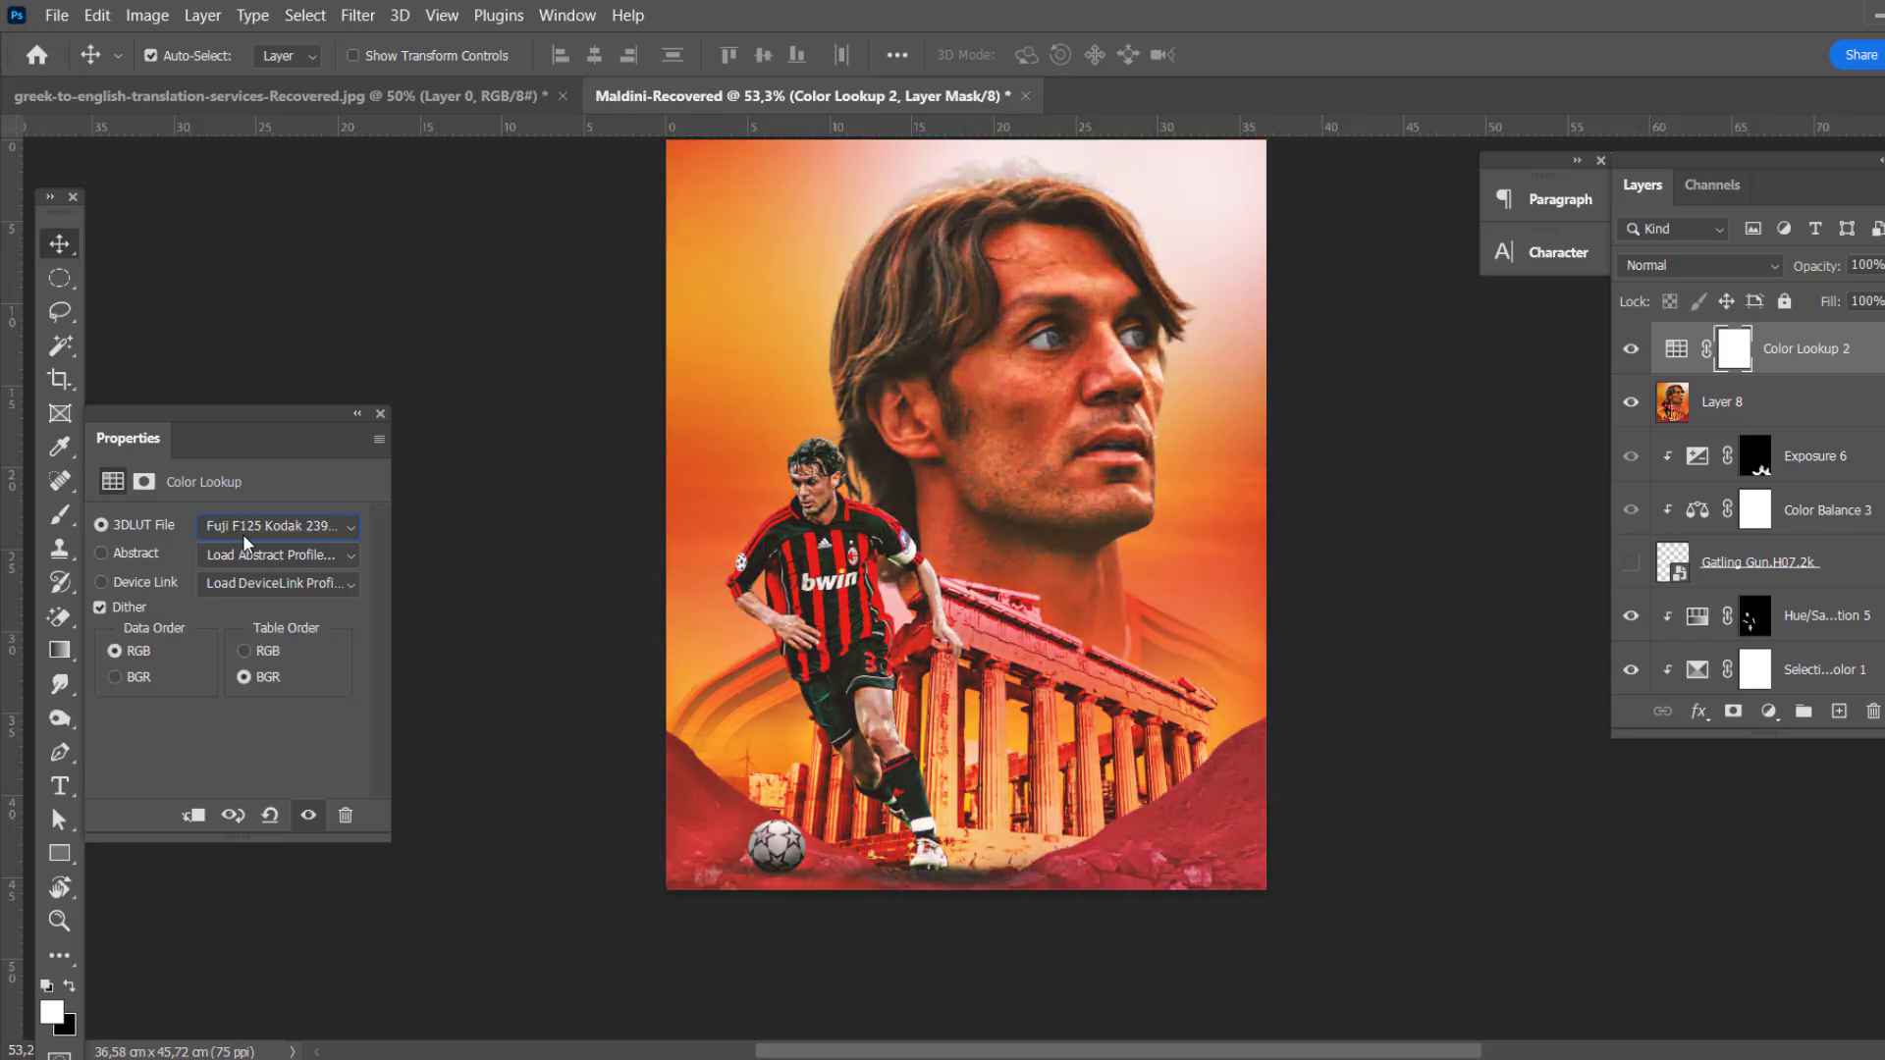
left_click(1631, 349)
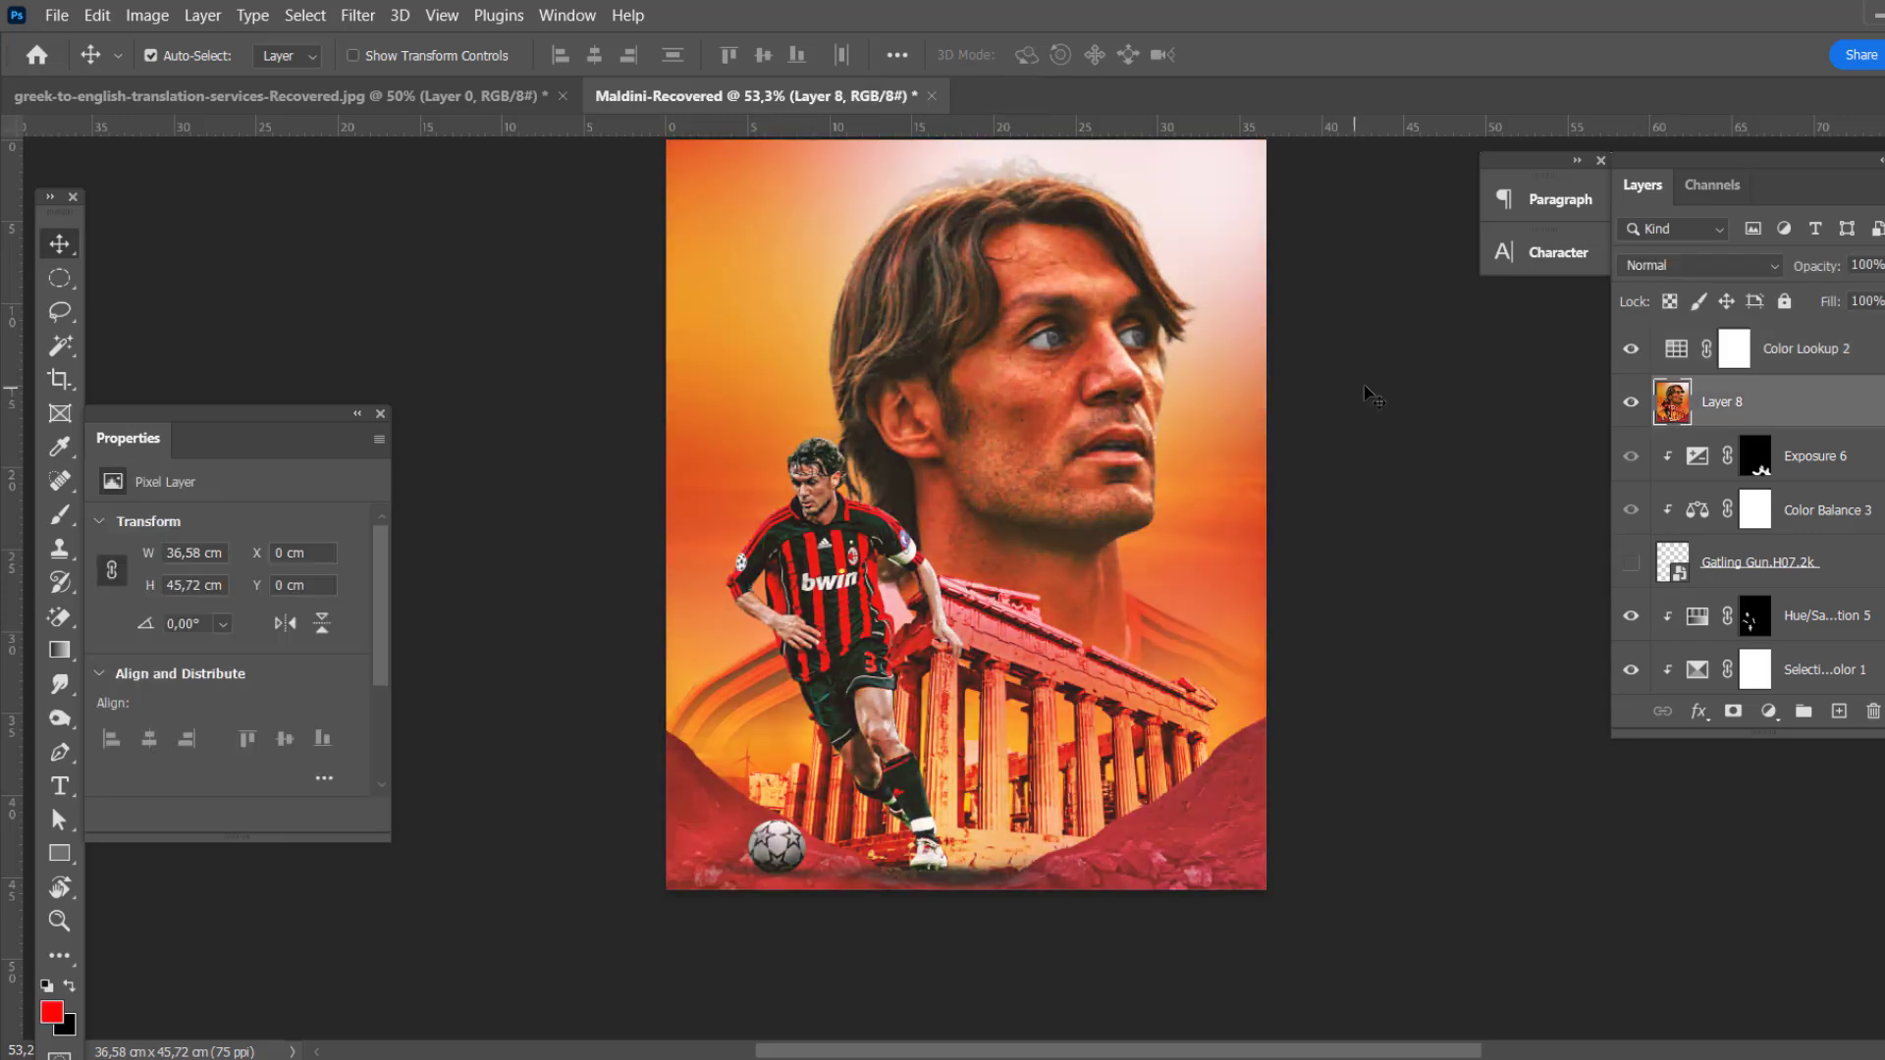
key("ctrl+shift+alt+e")
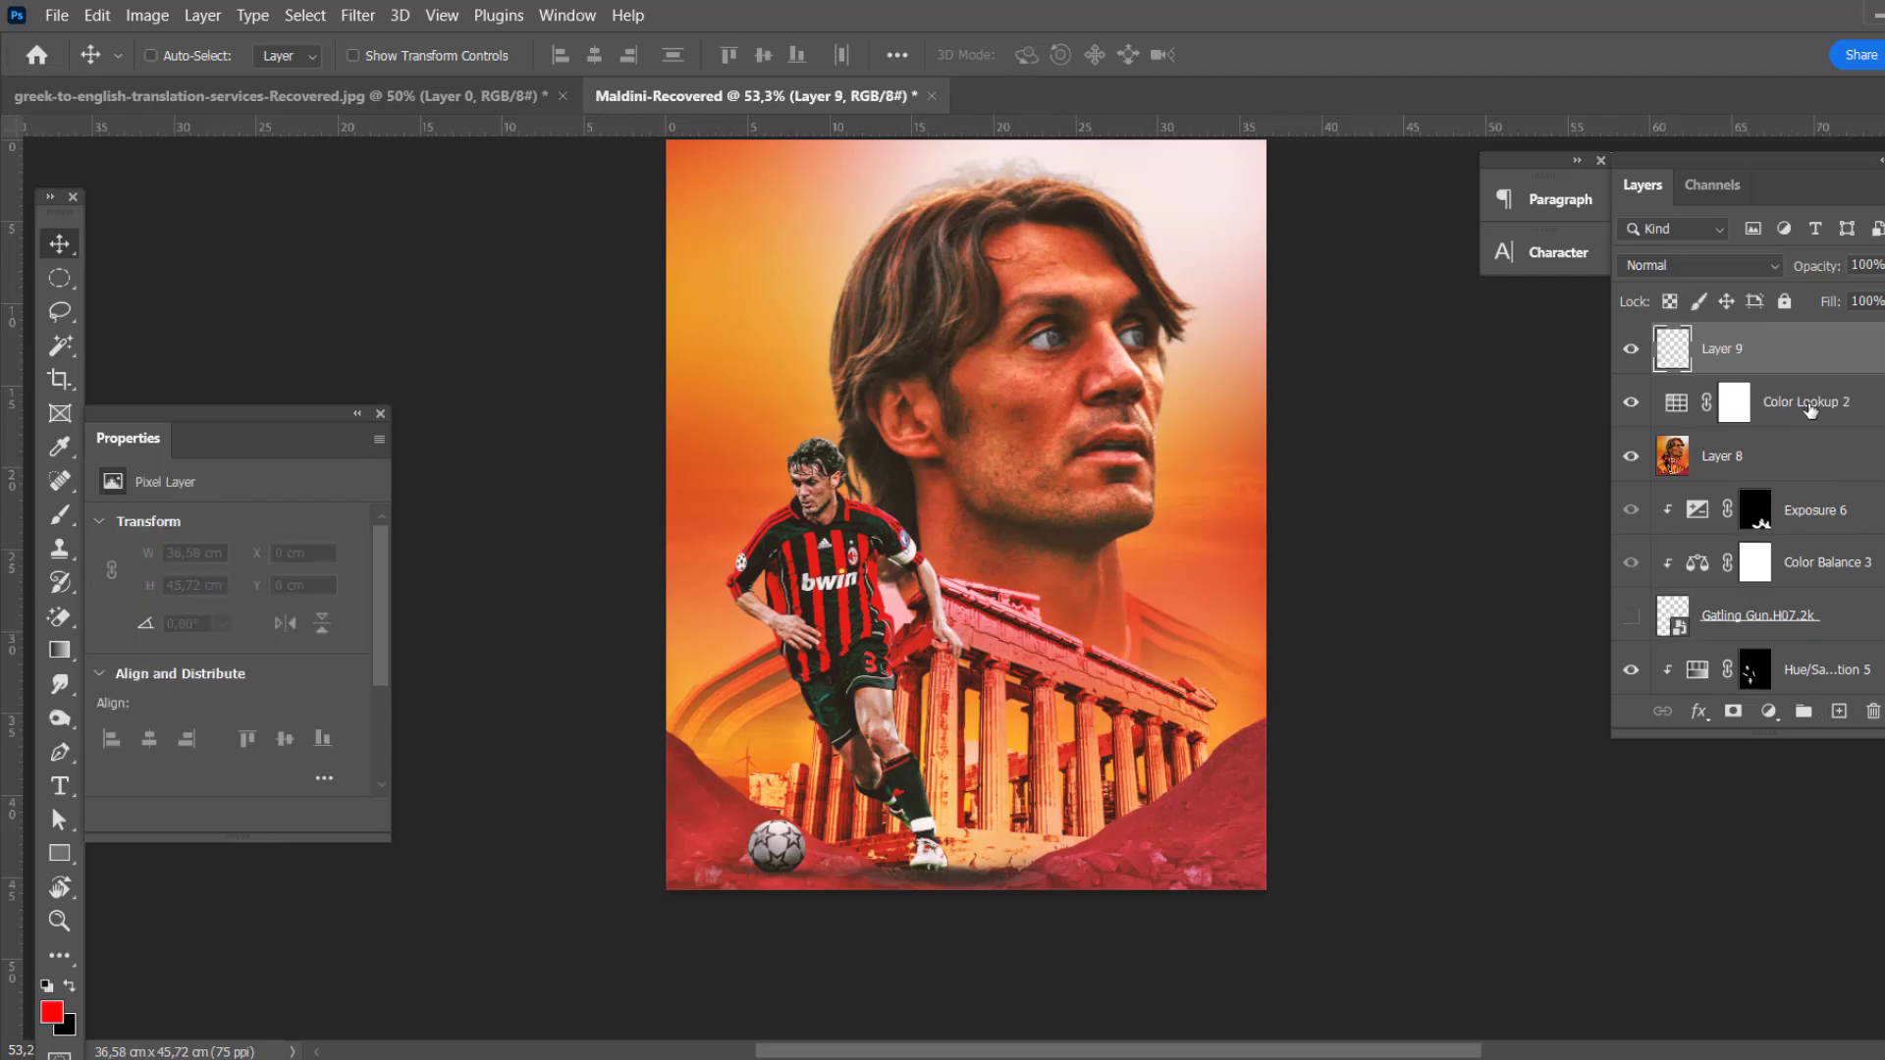
right_click(1830, 347)
Step: Make Layer 9 a smart object and, in Camera Raw, set shadows -31, slightly lifted blacks, whites +23
left_click(1515, 370)
left_click(357, 15)
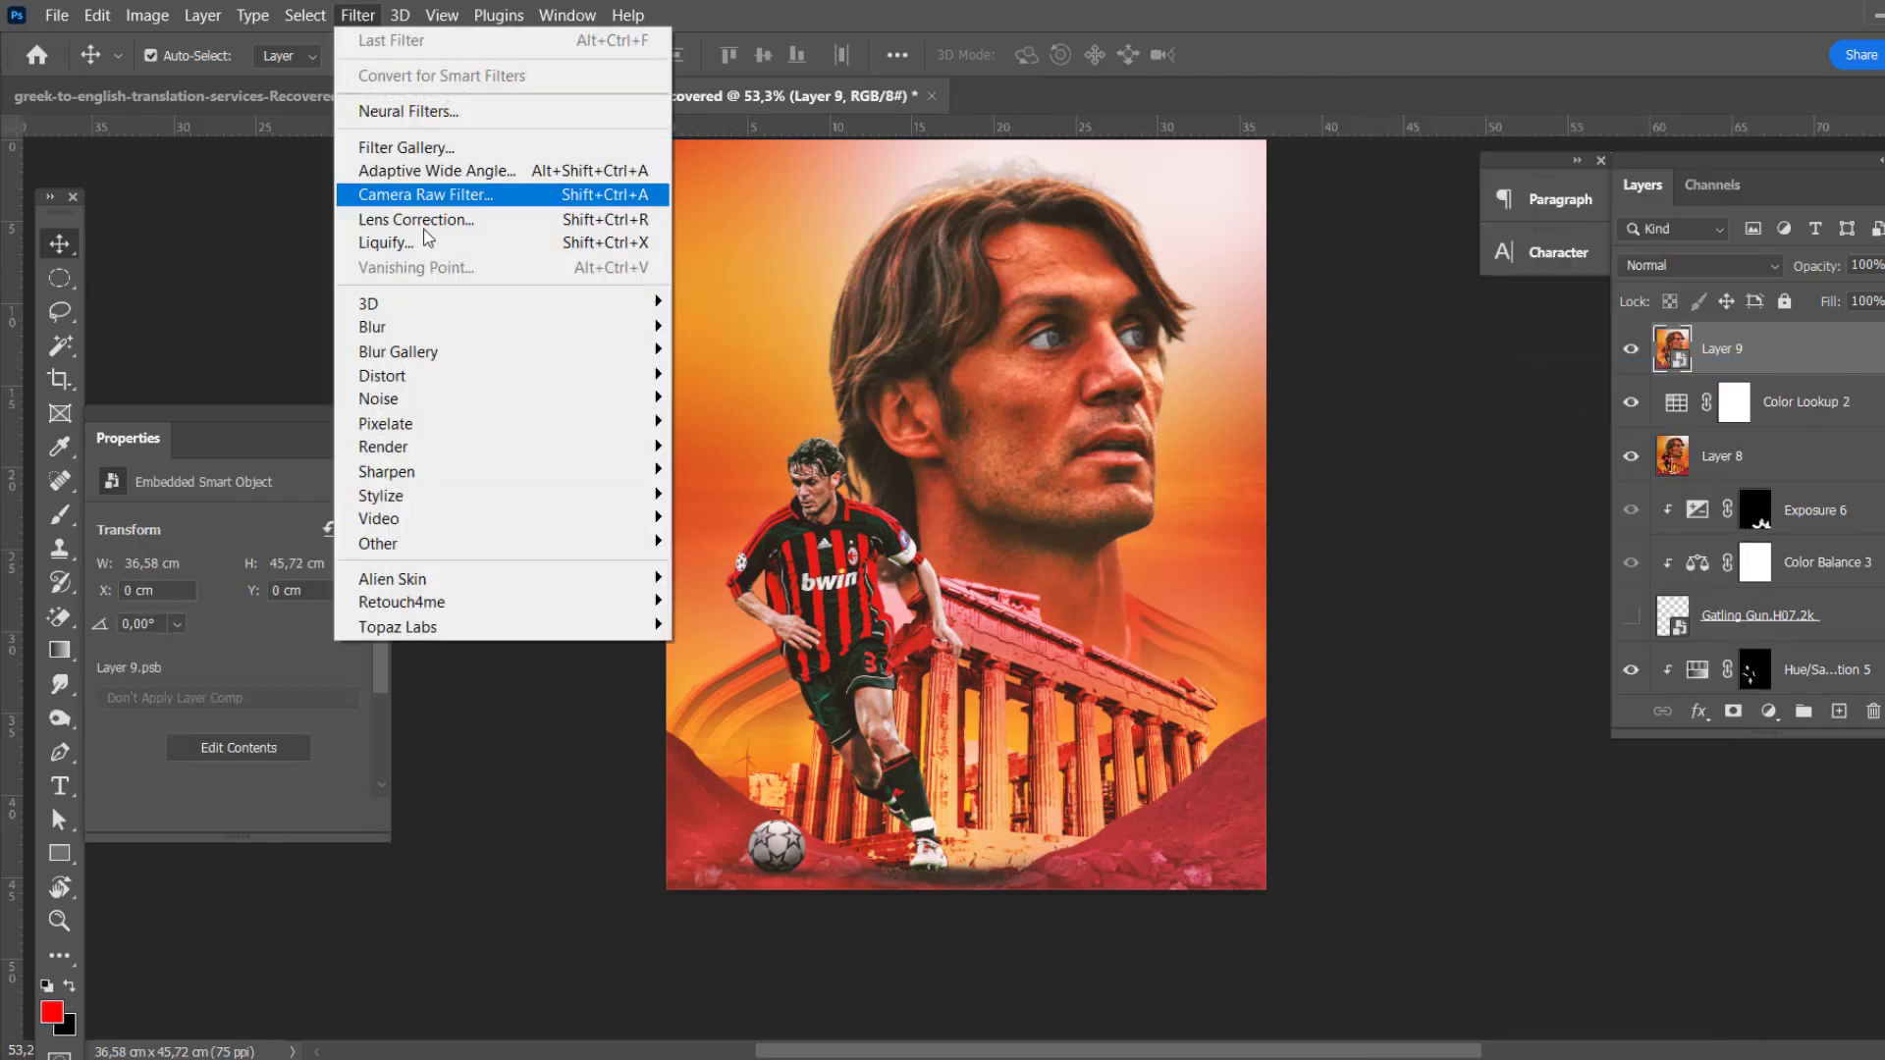
key("Escape")
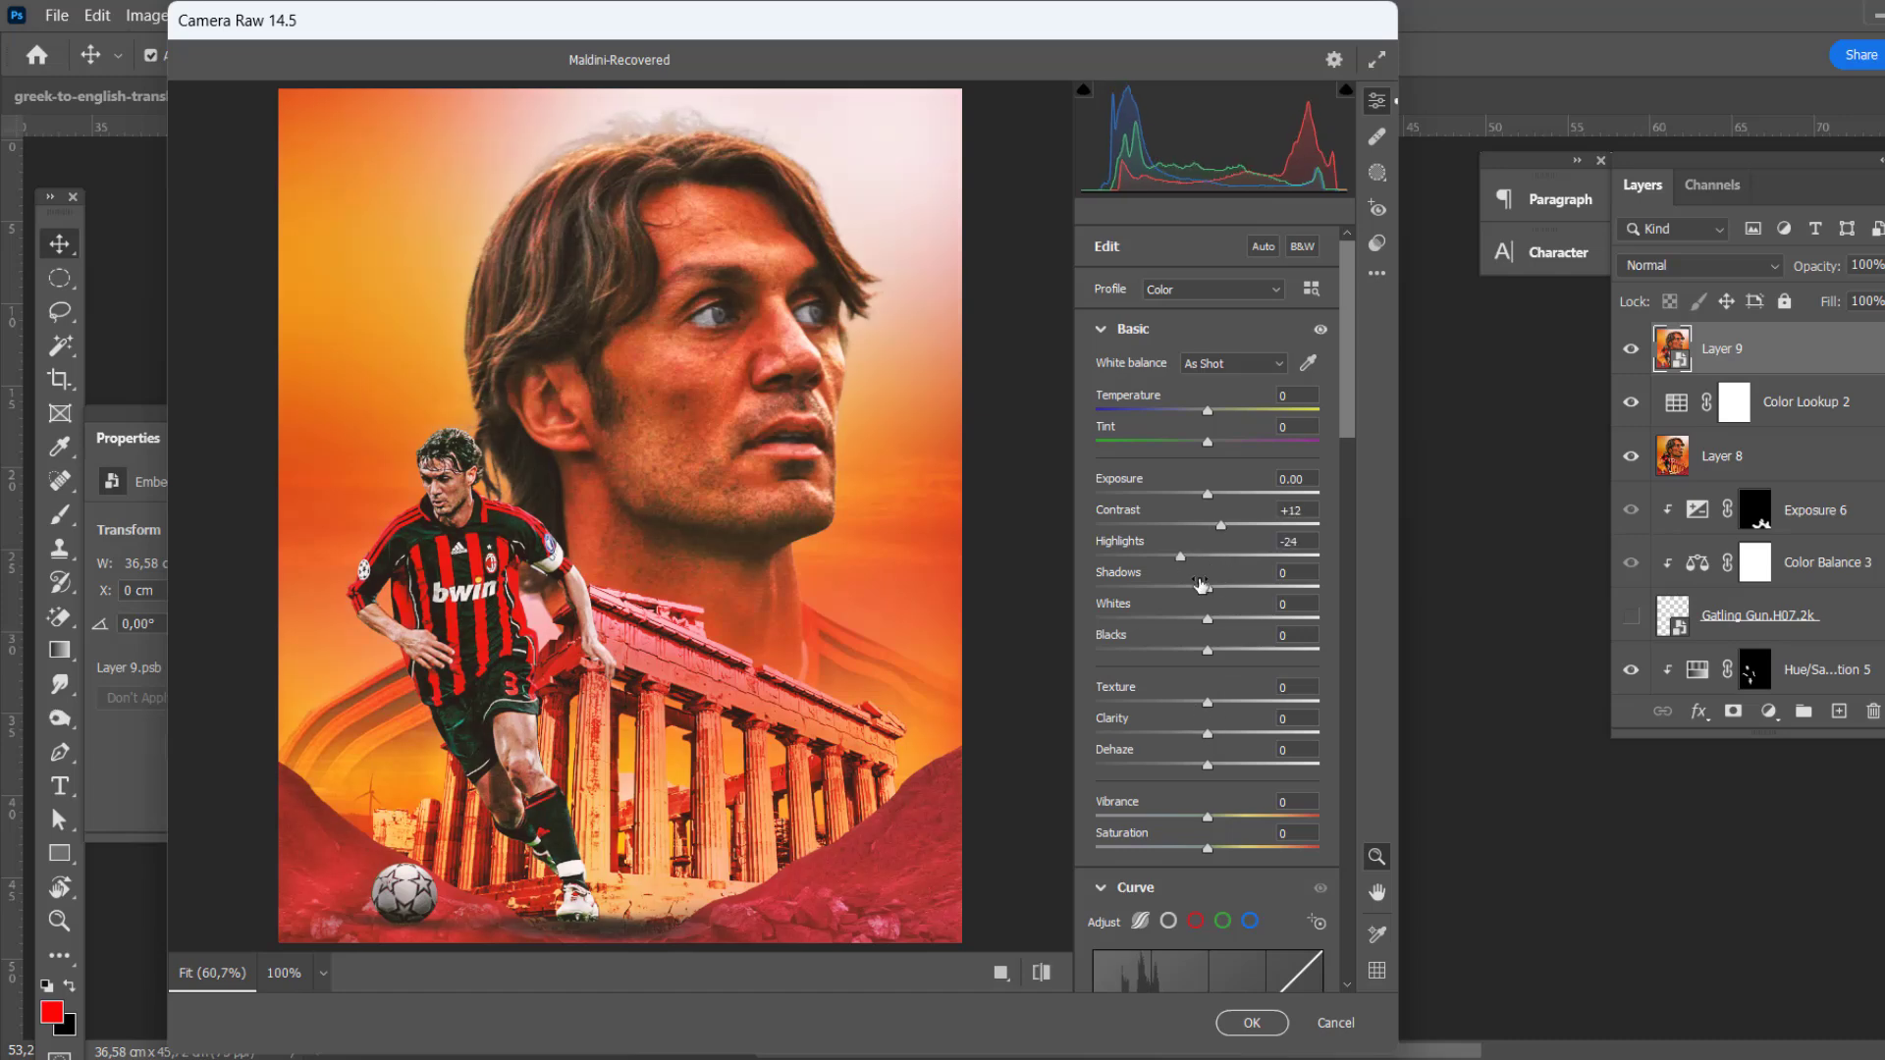
left_click_drag(1201, 585, 1175, 591)
left_click_drag(1209, 653, 1233, 619)
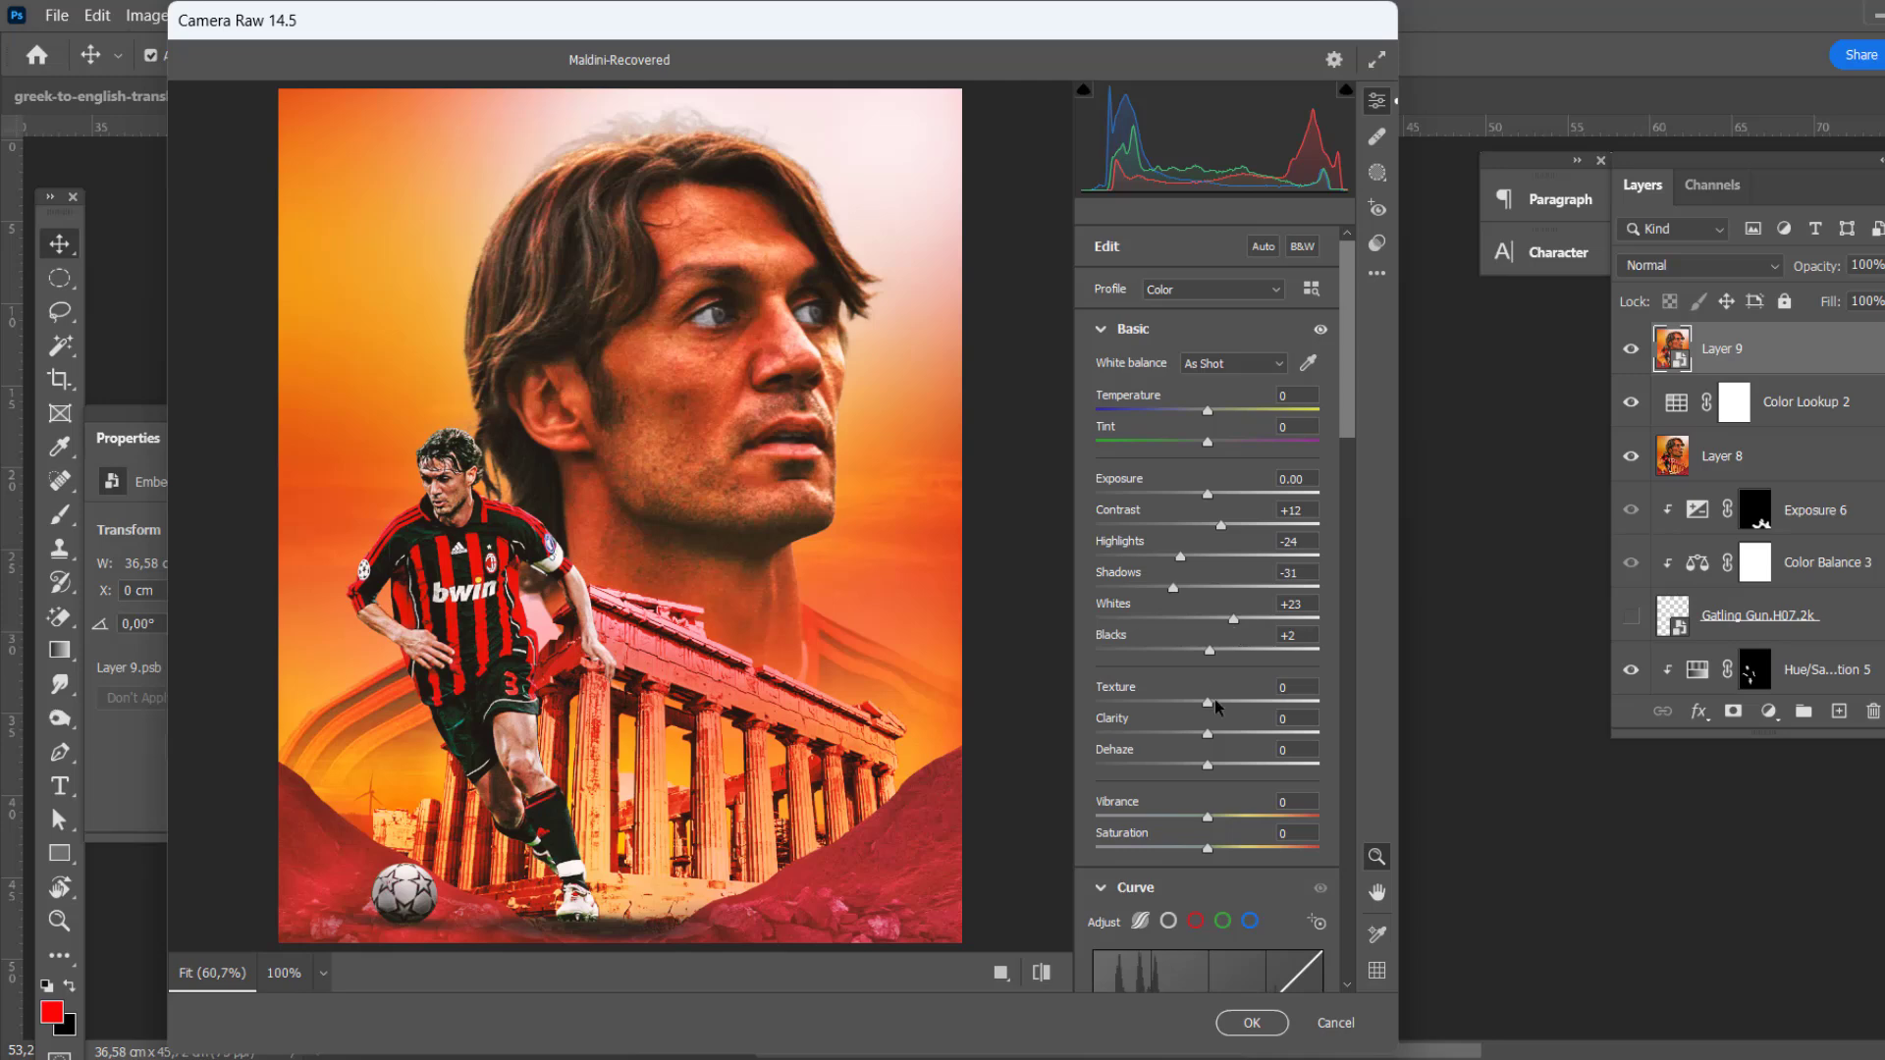
mouse_move(1208, 703)
left_mouse_down()
mouse_move(1253, 703)
mouse_move(1203, 765)
left_mouse_up()
Step: Adjust the curve and retint the midtone and shadow colour grading, reducing red in the shadows
scroll(1204, 770, "down", 3)
scroll(1204, 727, "down", 3)
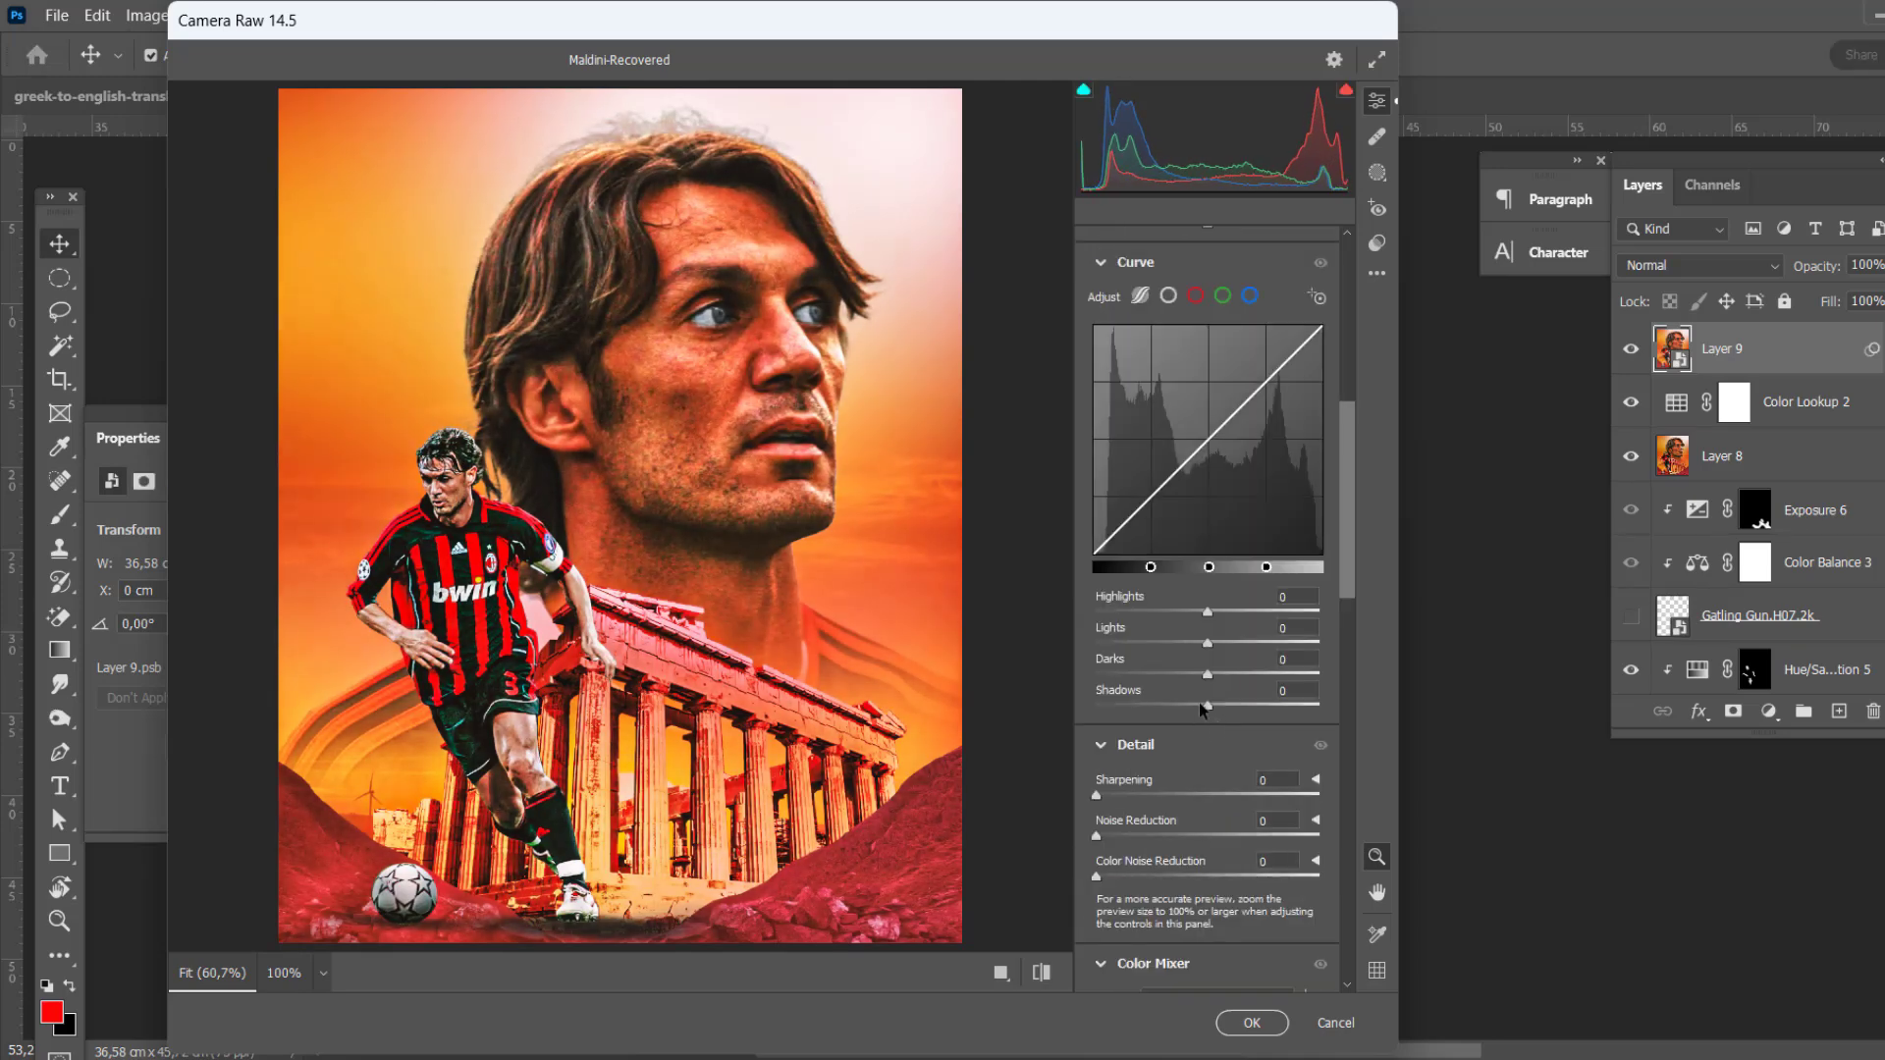
mouse_move(1207, 674)
left_mouse_down()
mouse_move(1191, 674)
mouse_move(1198, 704)
mouse_move(1240, 706)
mouse_move(1187, 738)
left_mouse_up()
scroll(1178, 711, "down", 4)
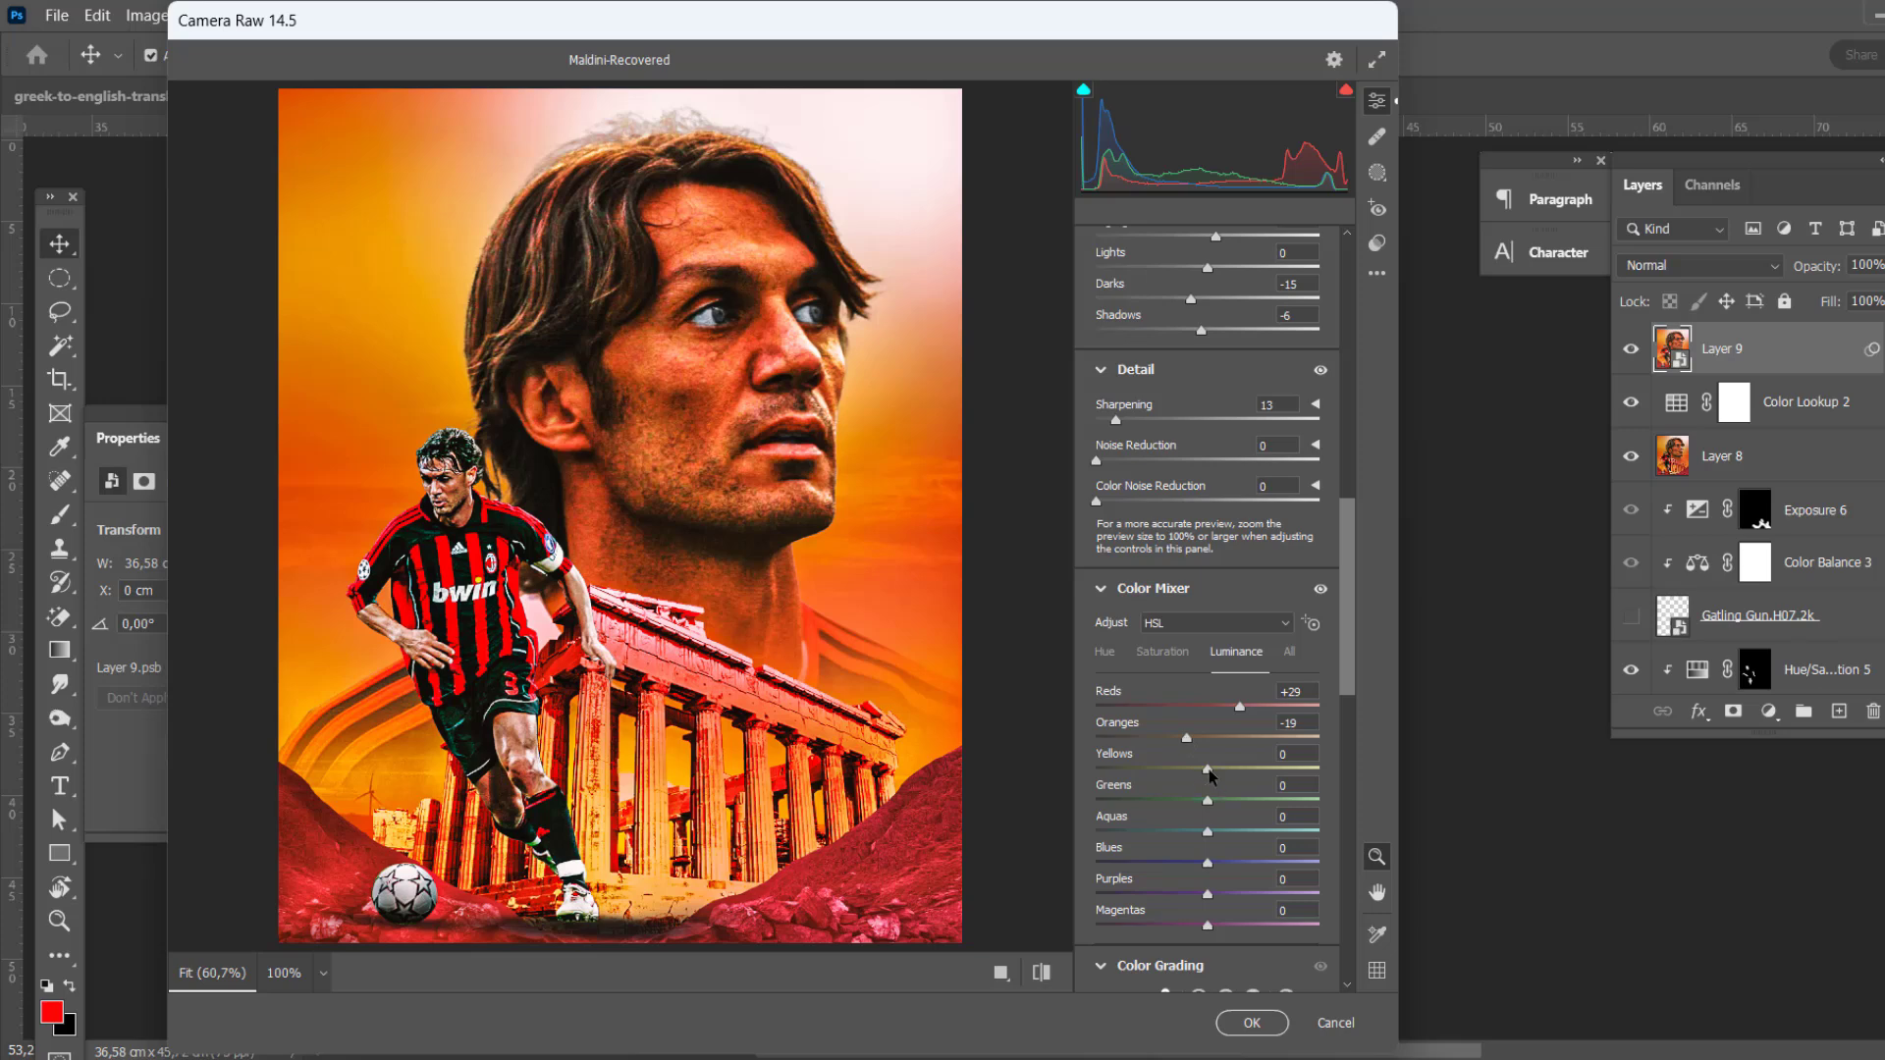
scroll(1247, 733, "down", 4)
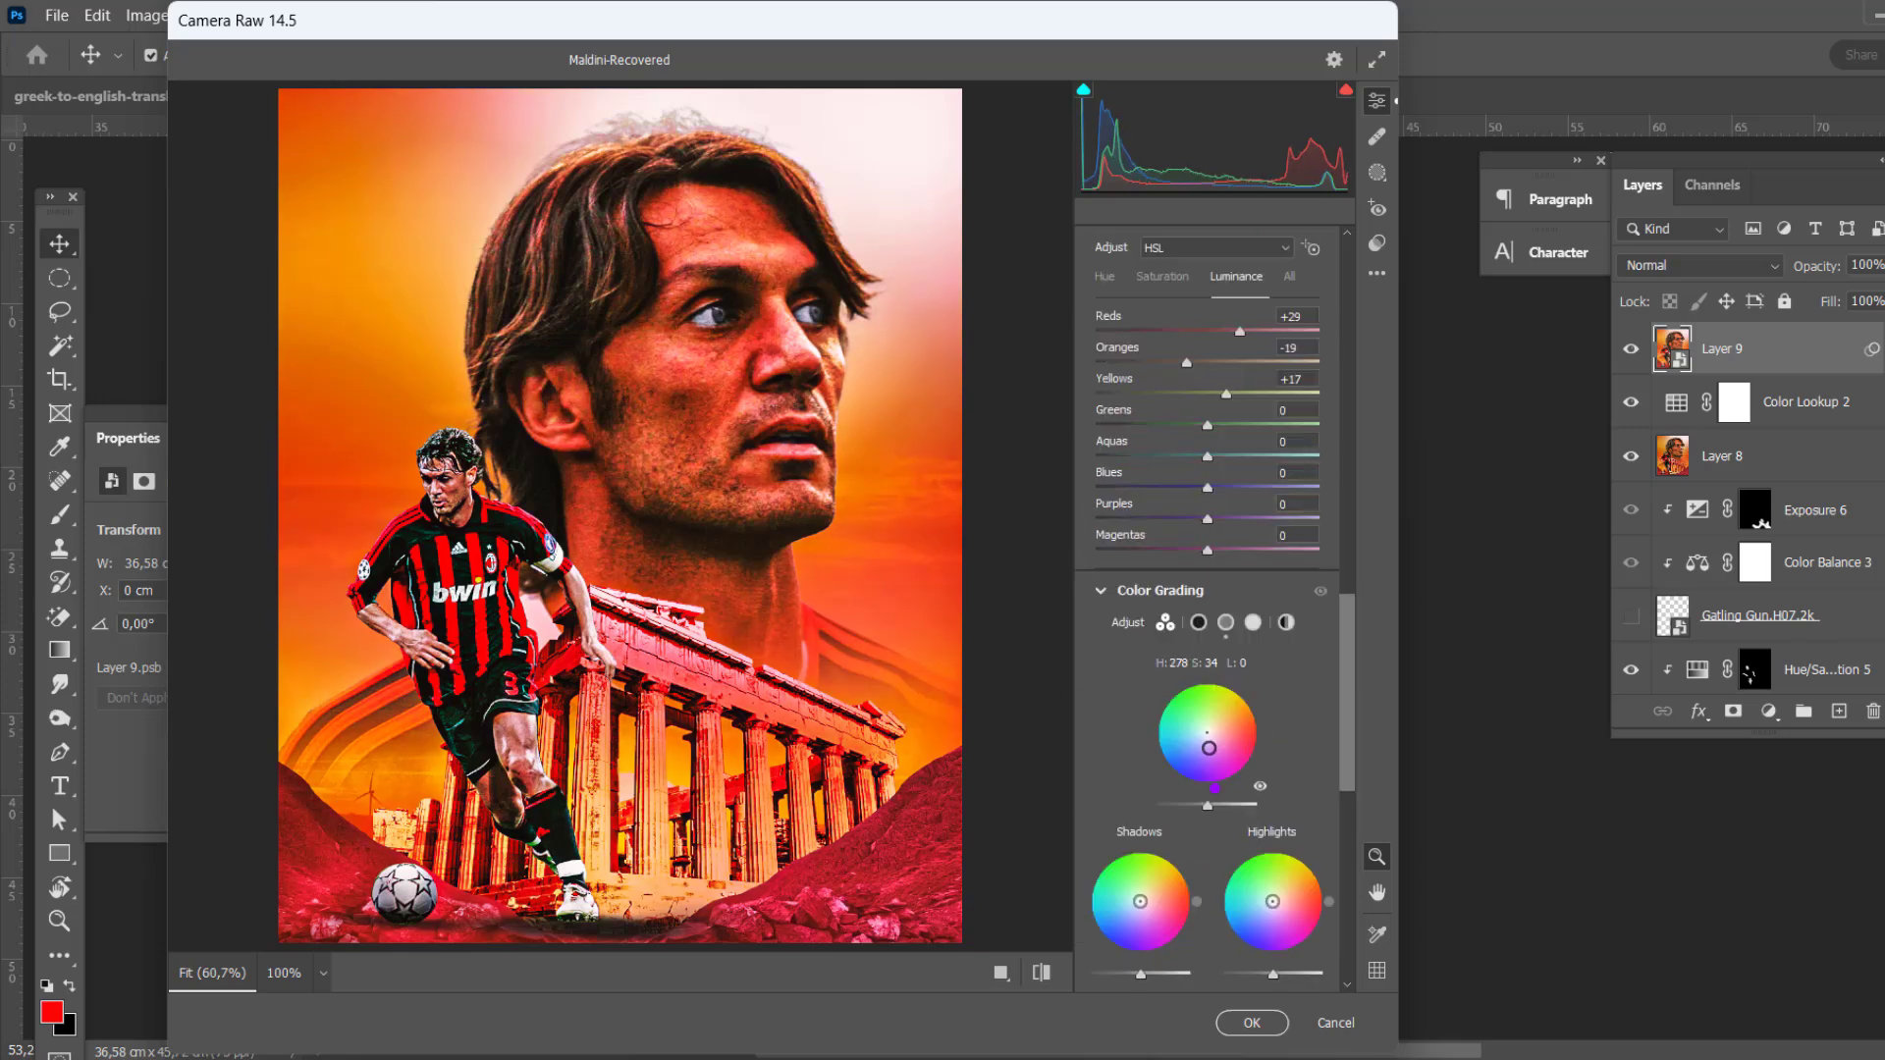
mouse_move(1209, 748)
left_mouse_down()
mouse_move(1188, 731)
mouse_move(1251, 765)
mouse_move(1206, 732)
left_mouse_up()
mouse_move(1145, 883)
left_mouse_down()
mouse_move(1100, 900)
mouse_move(1168, 908)
left_mouse_up()
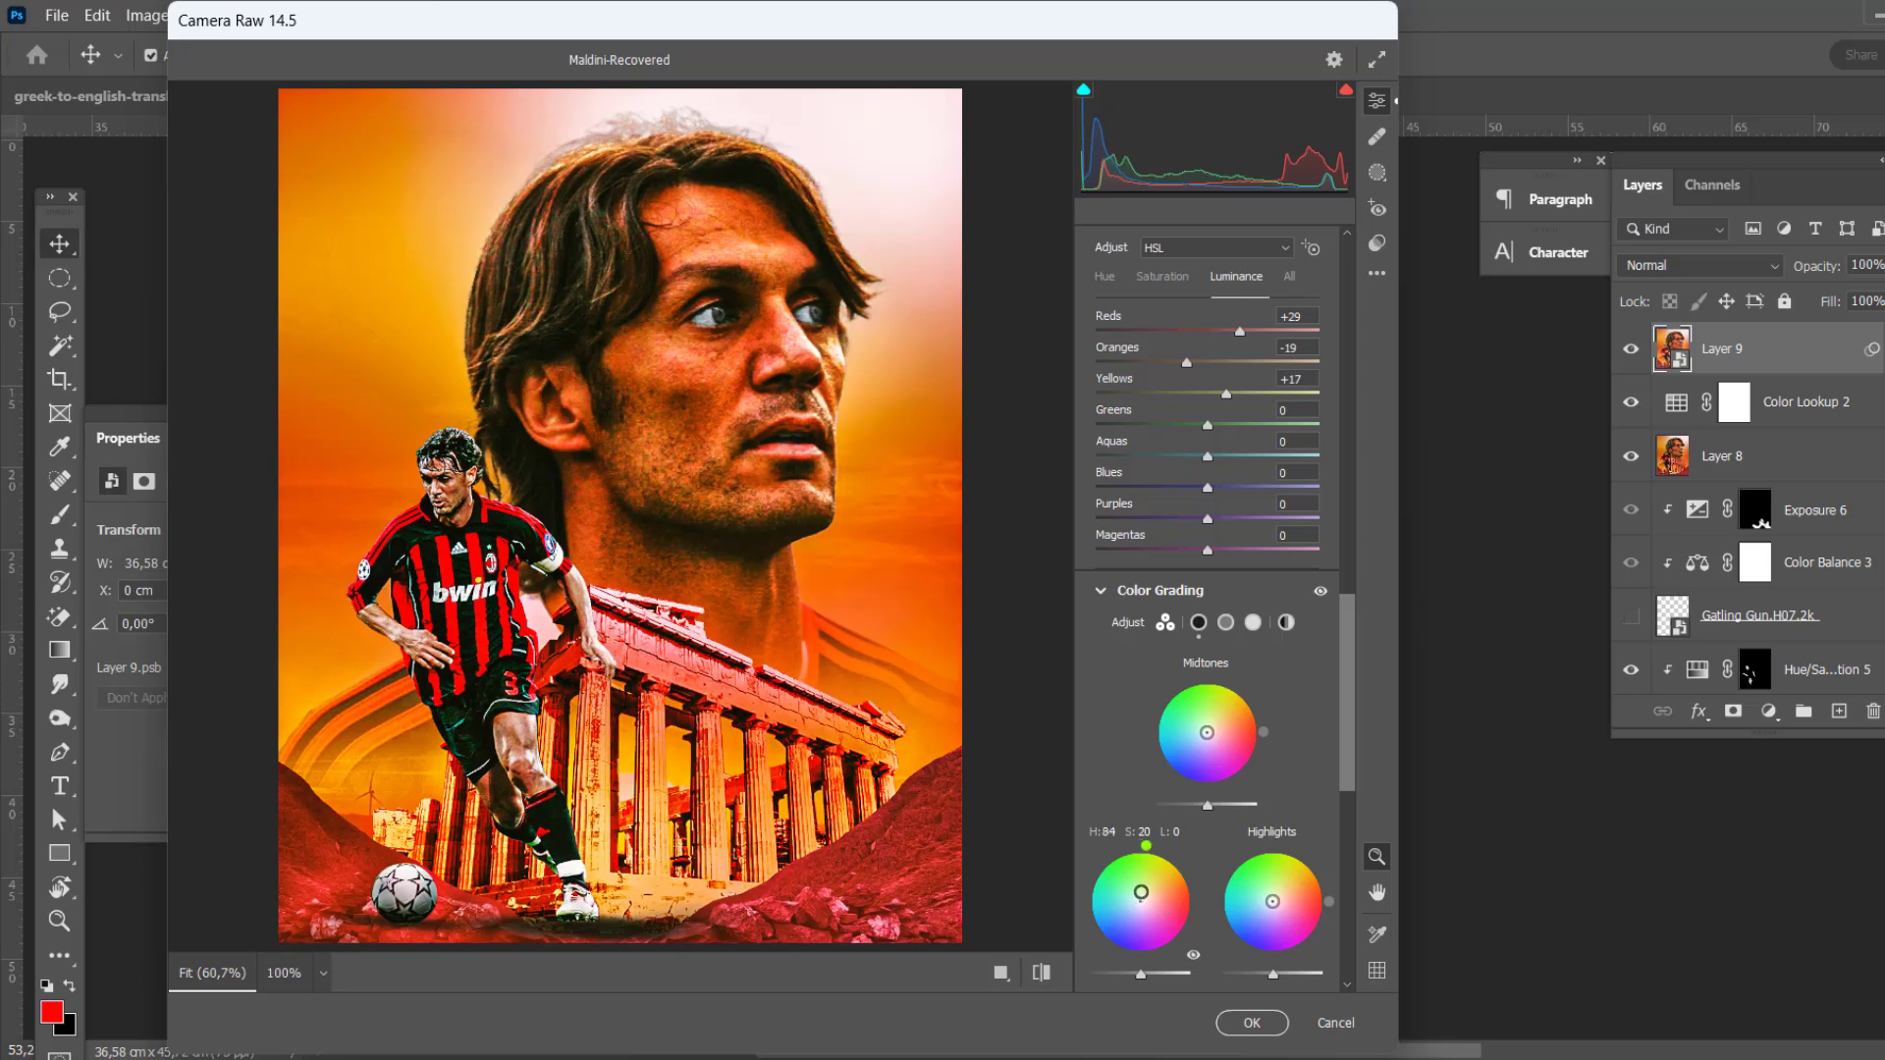
left_click_drag(1283, 902, 1278, 902)
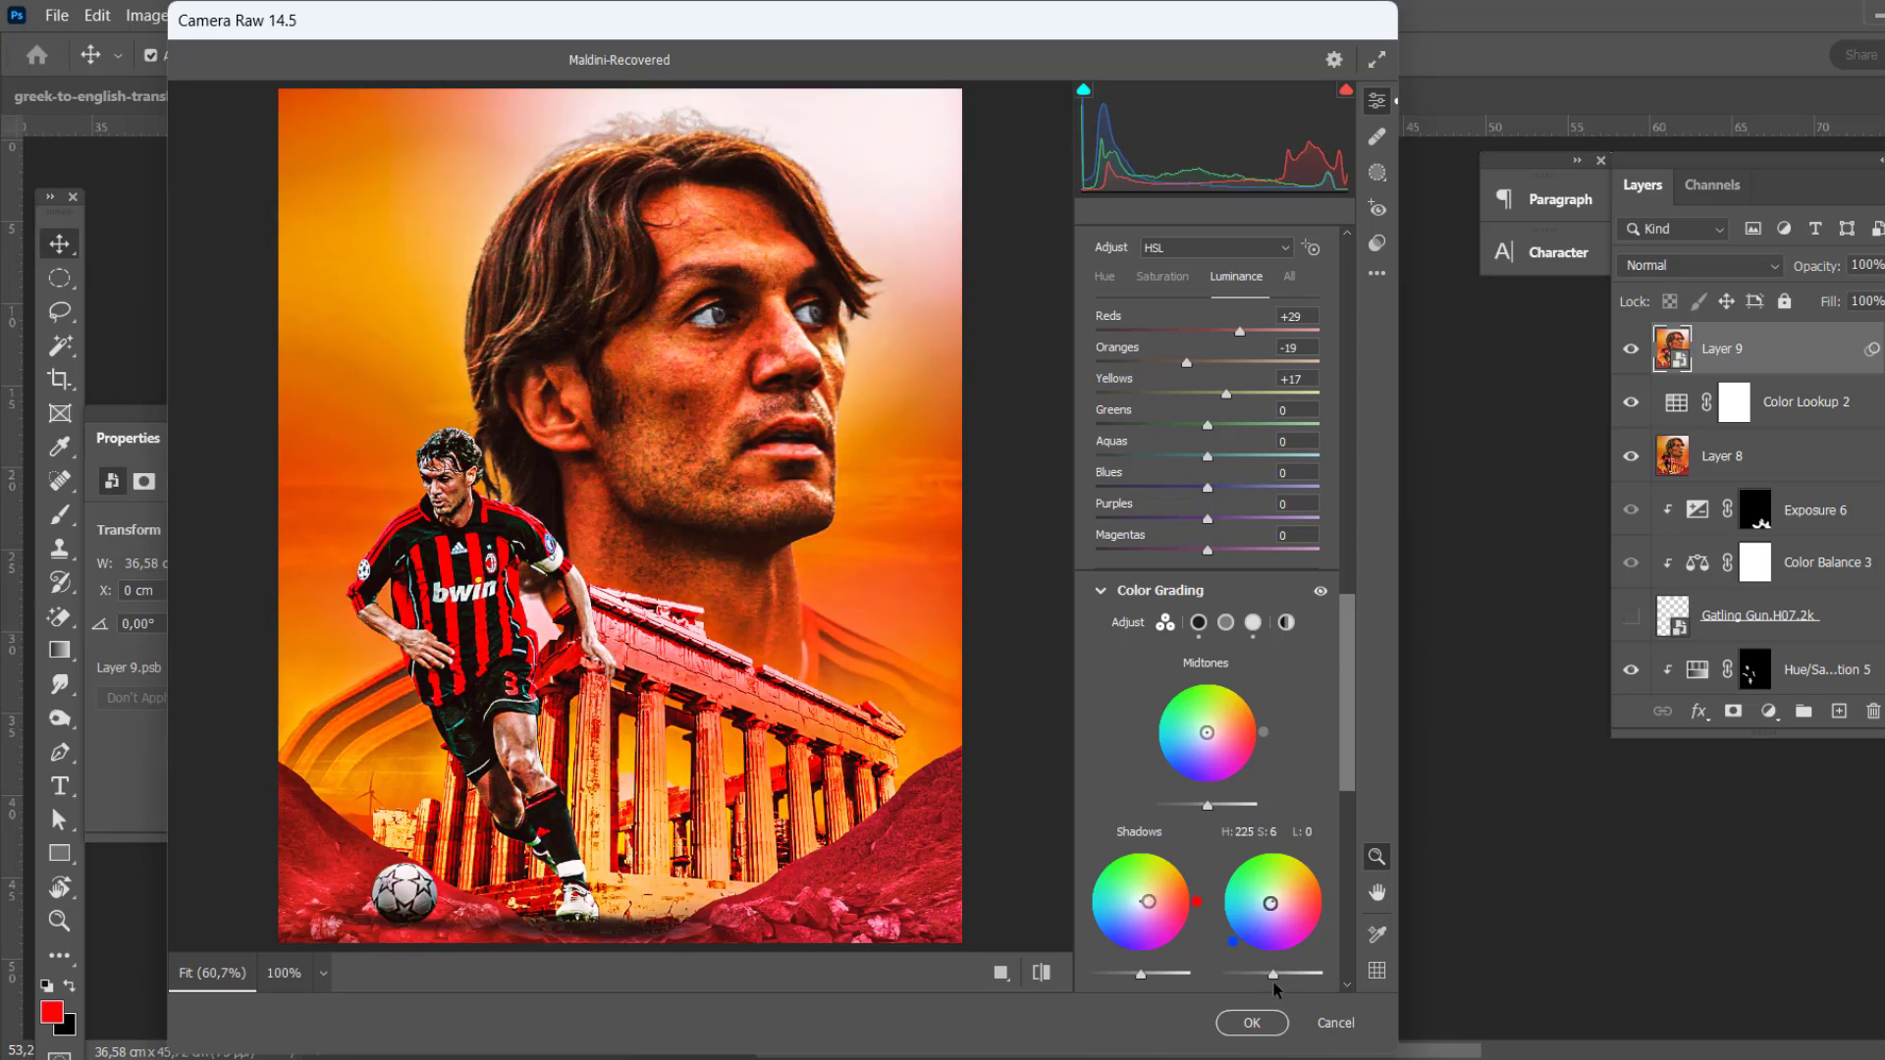
Step: Add a -45 dark vignette, reset red primary hue to 0, boost blue saturation to +39, and apply
scroll(1154, 659, "down", 5)
scroll(1155, 660, "down", 2)
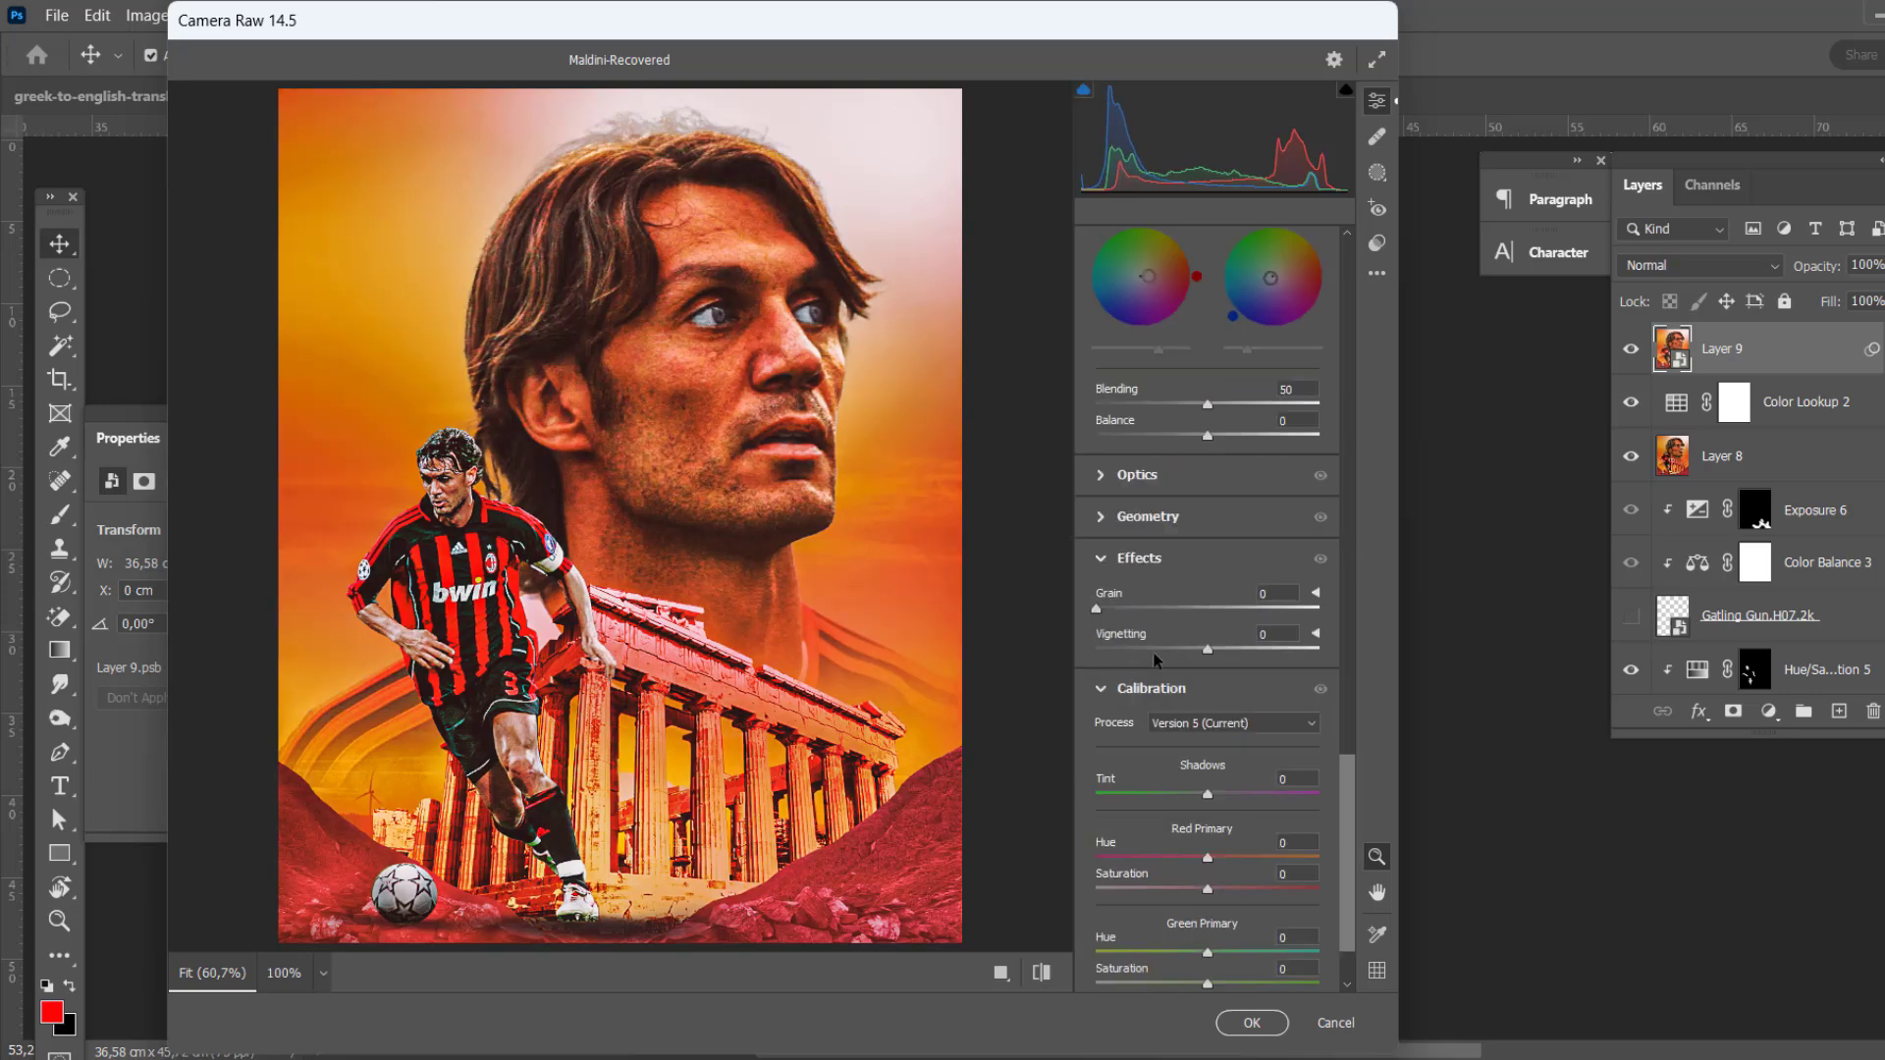
left_click_drag(1153, 651, 1145, 648)
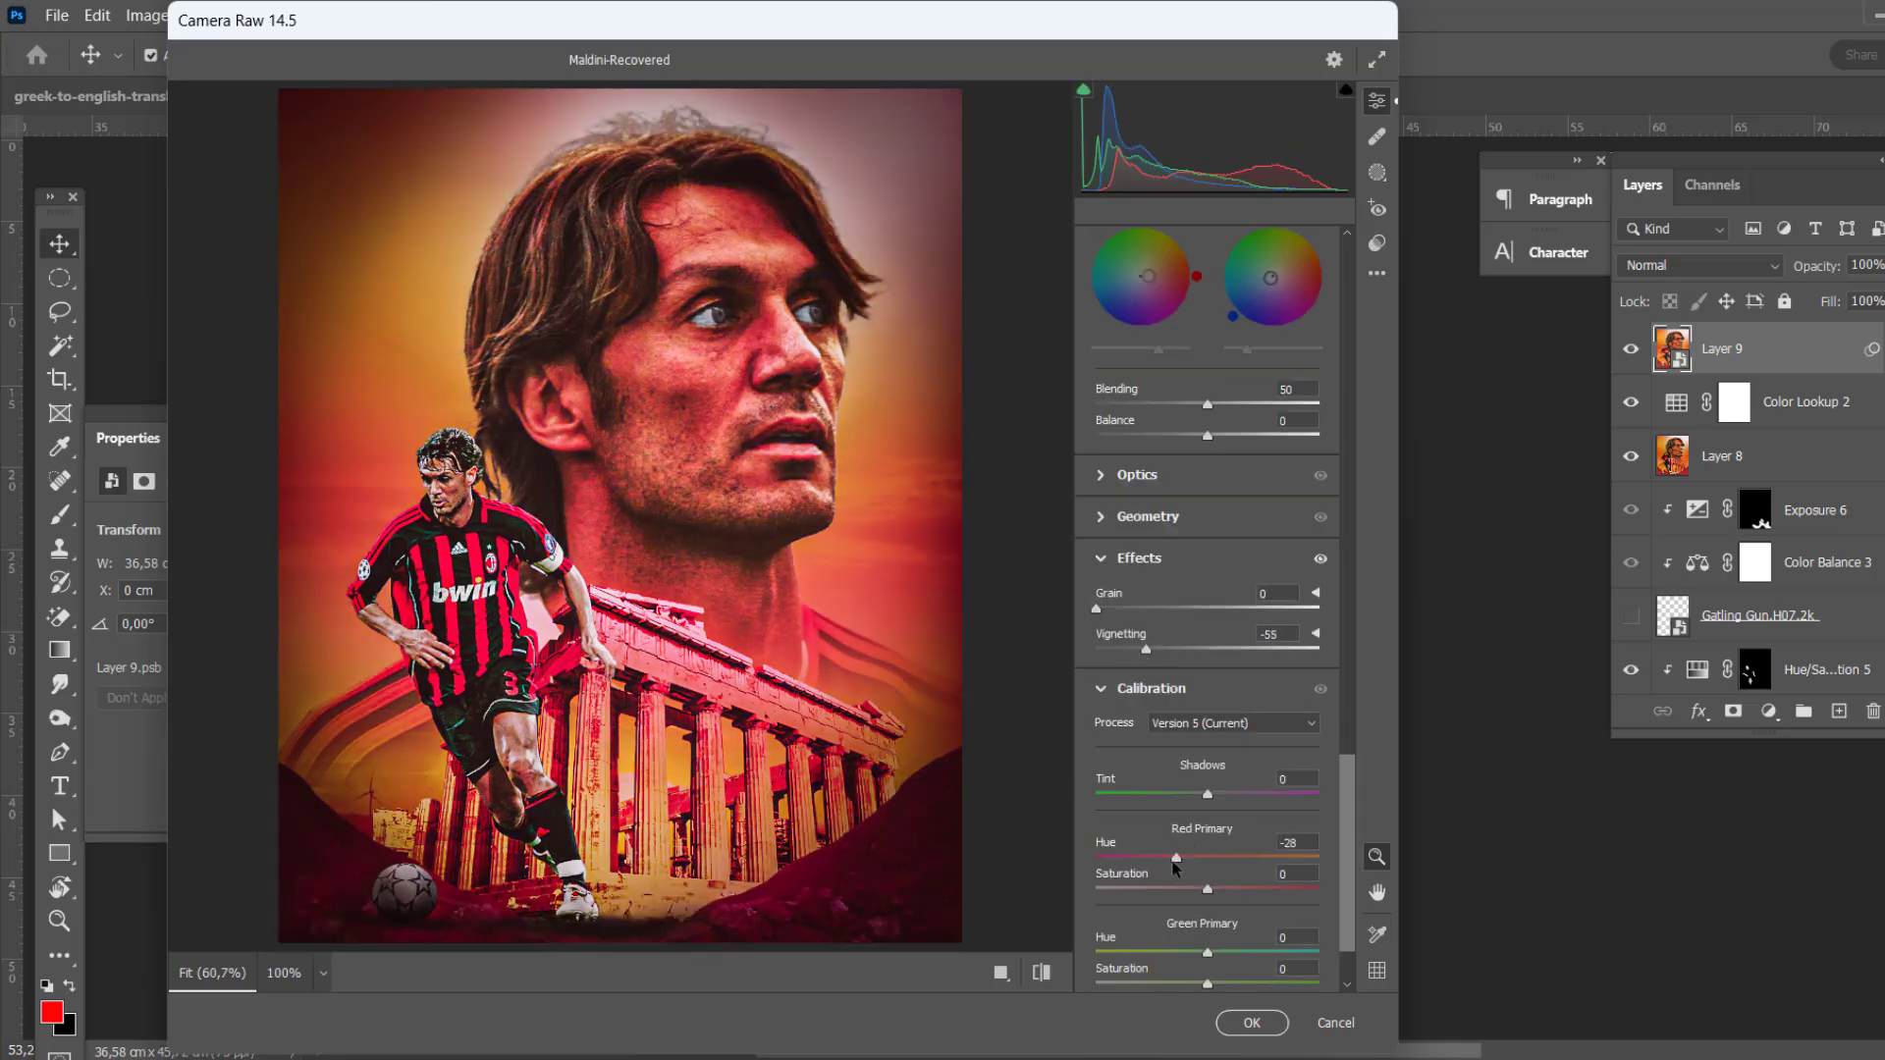
left_click(1293, 843)
type("0")
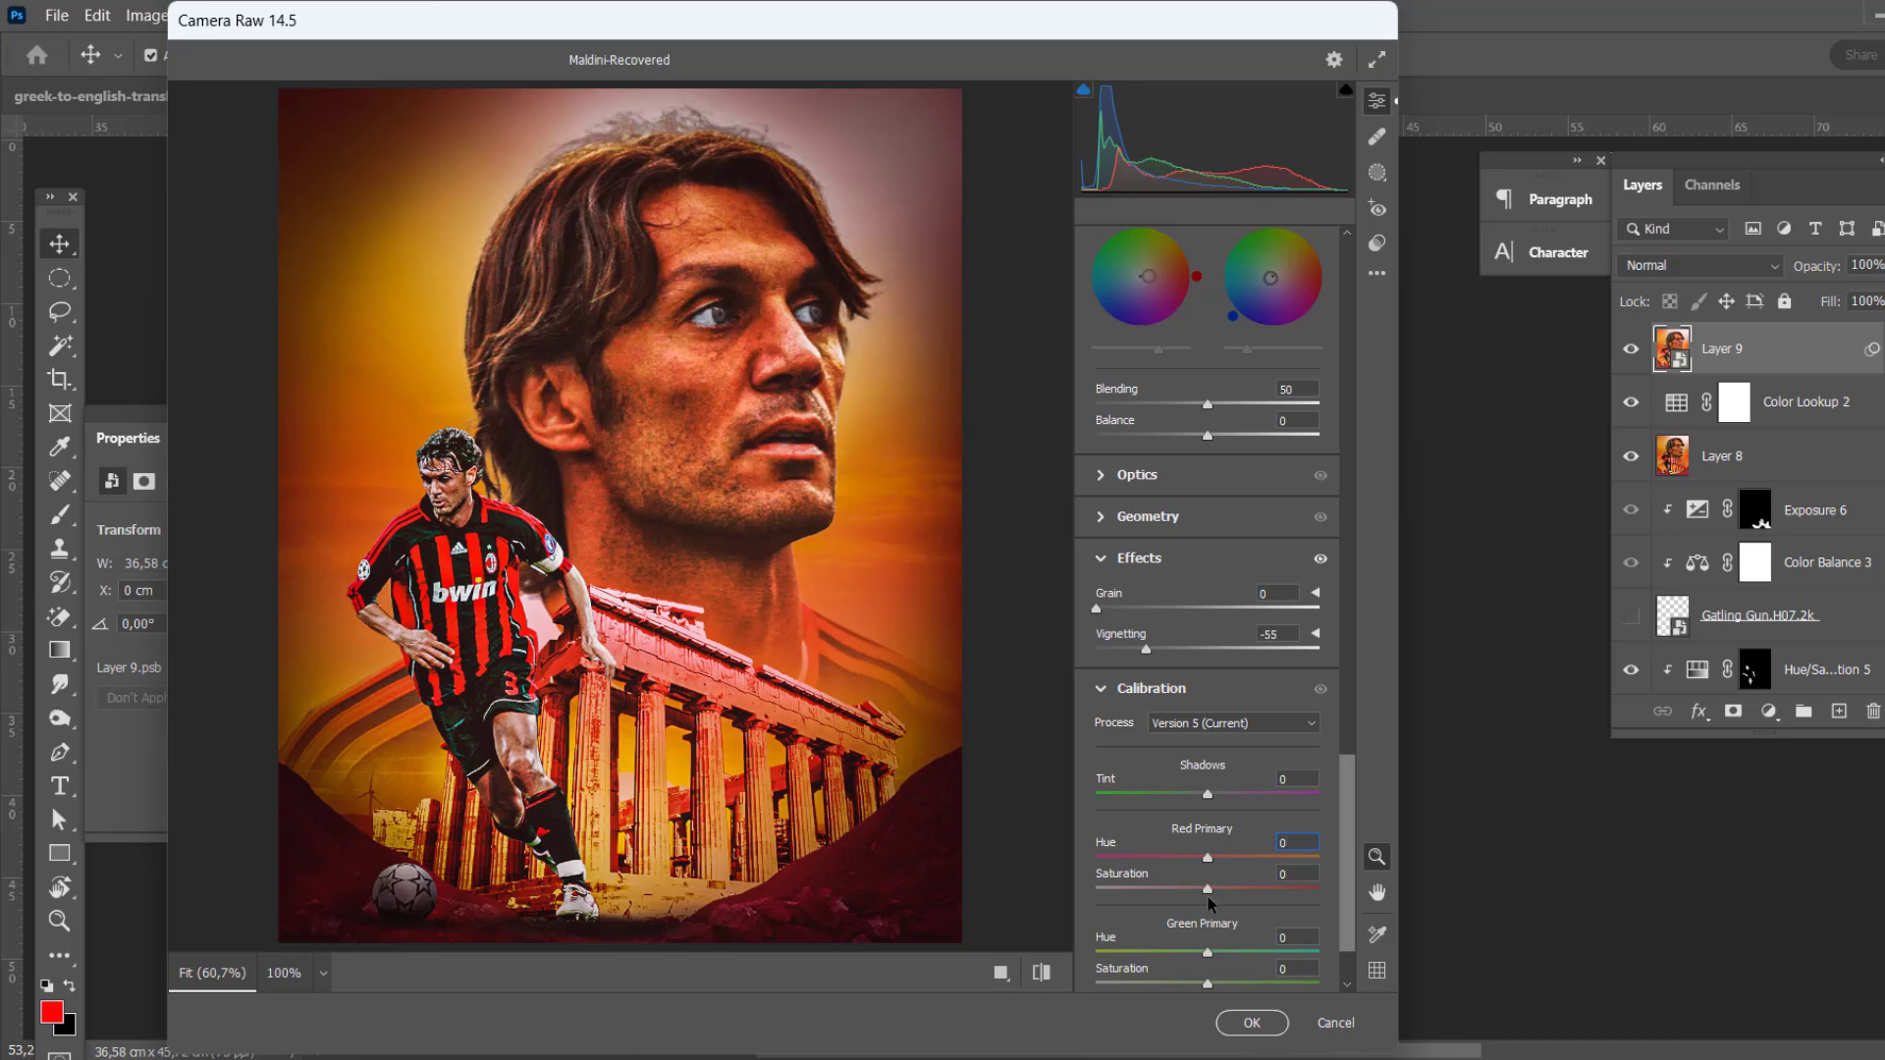
scroll(1222, 751, "down", 1)
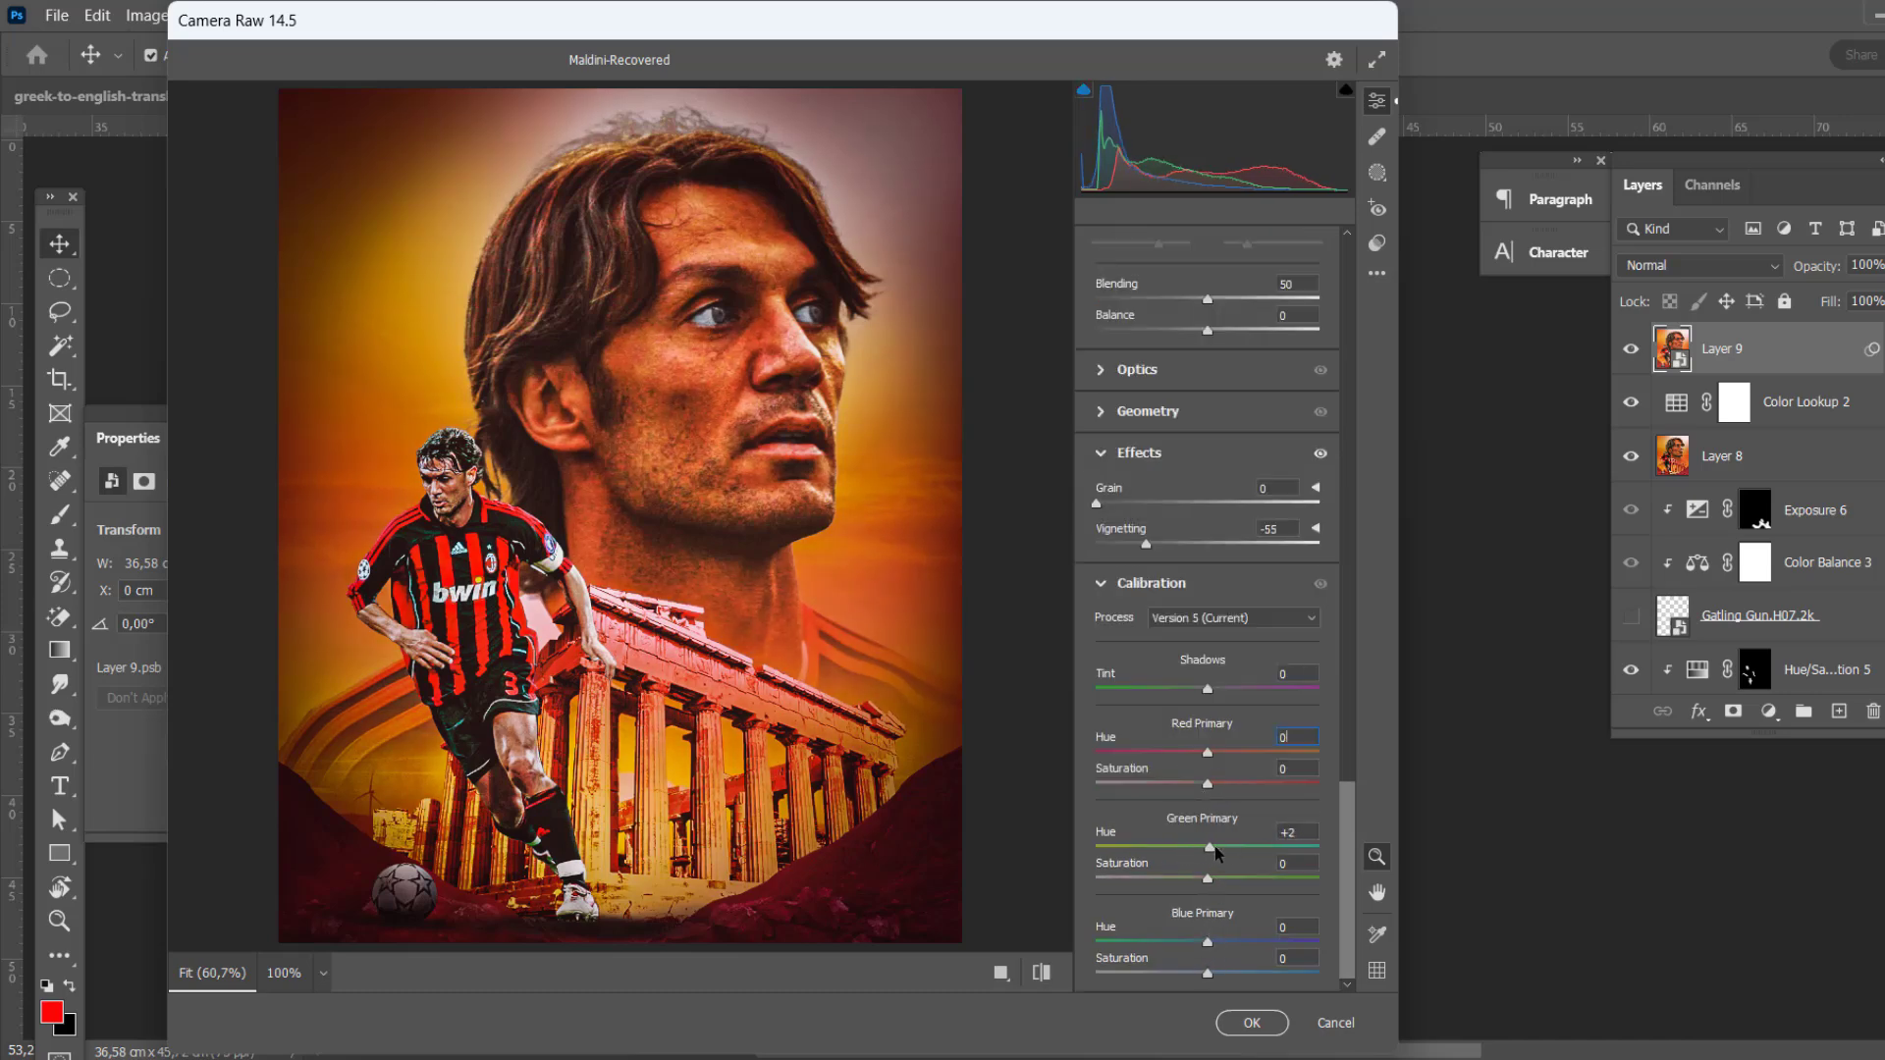
left_click_drag(1194, 973, 1255, 975)
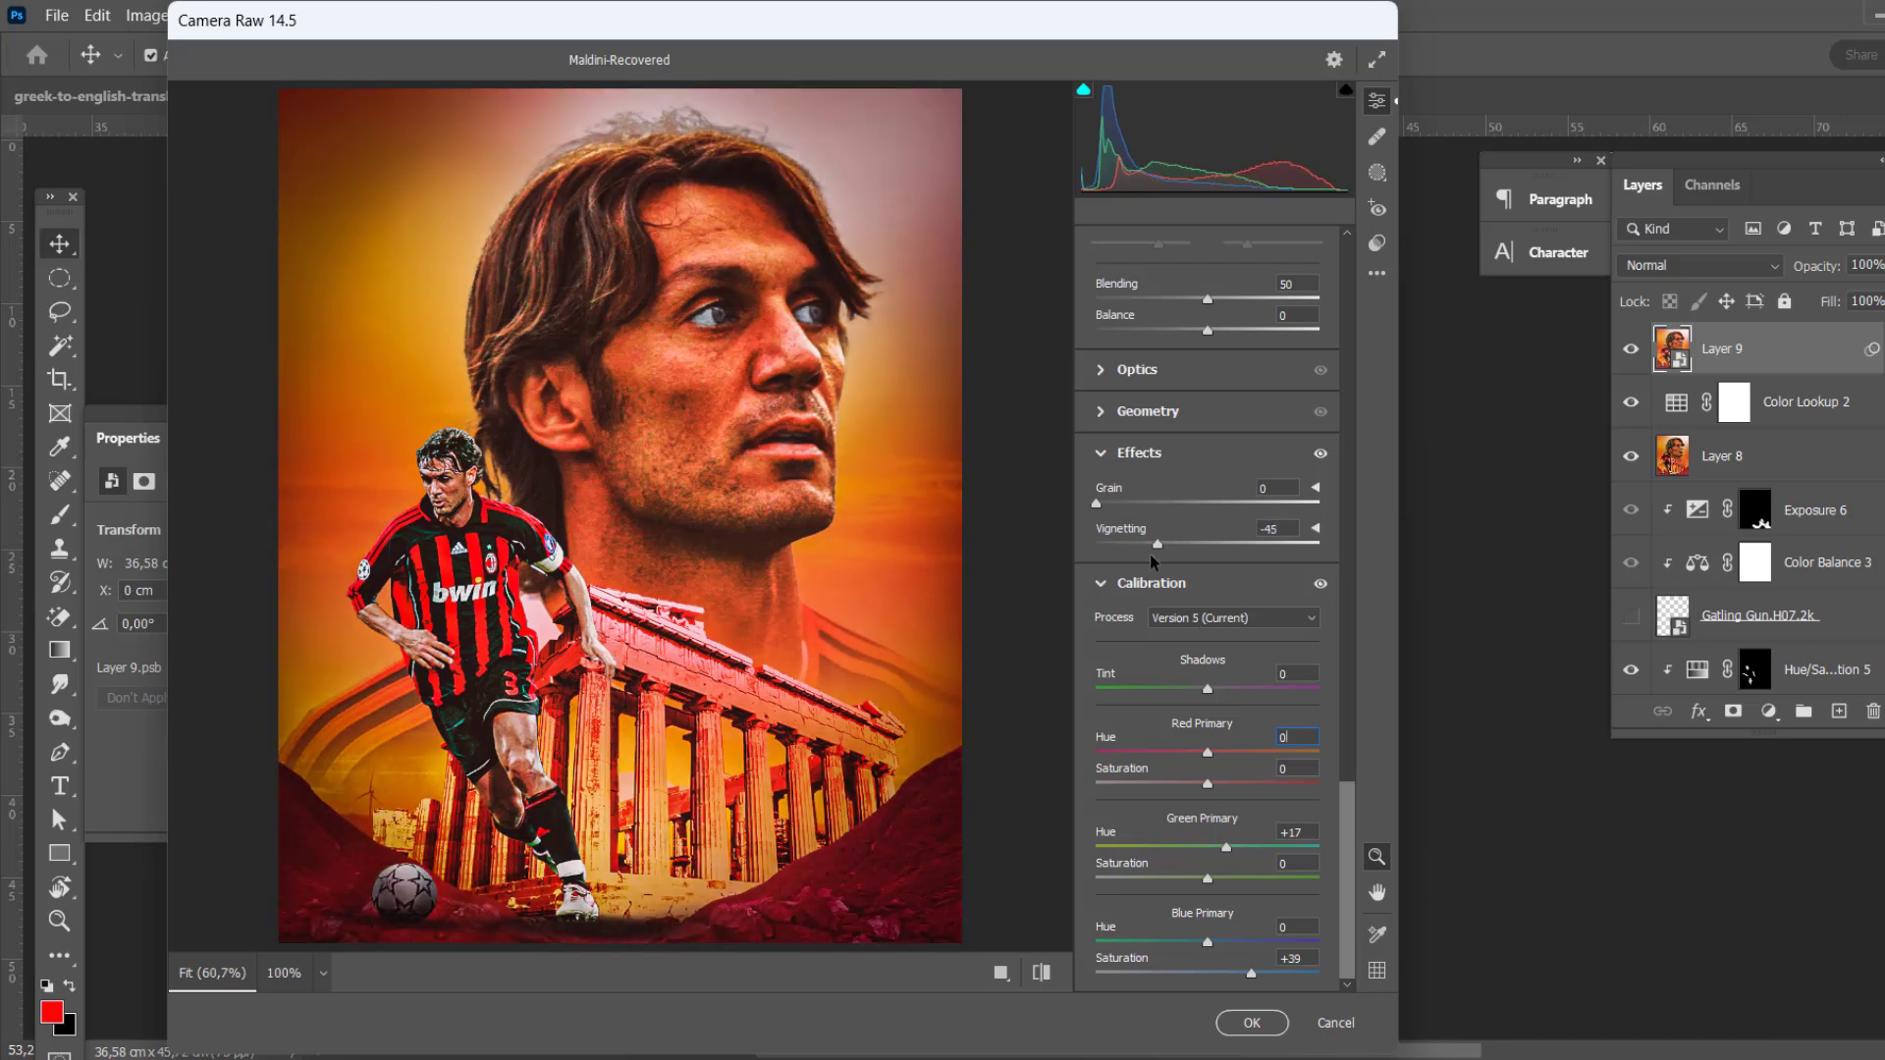
left_click(1252, 1023)
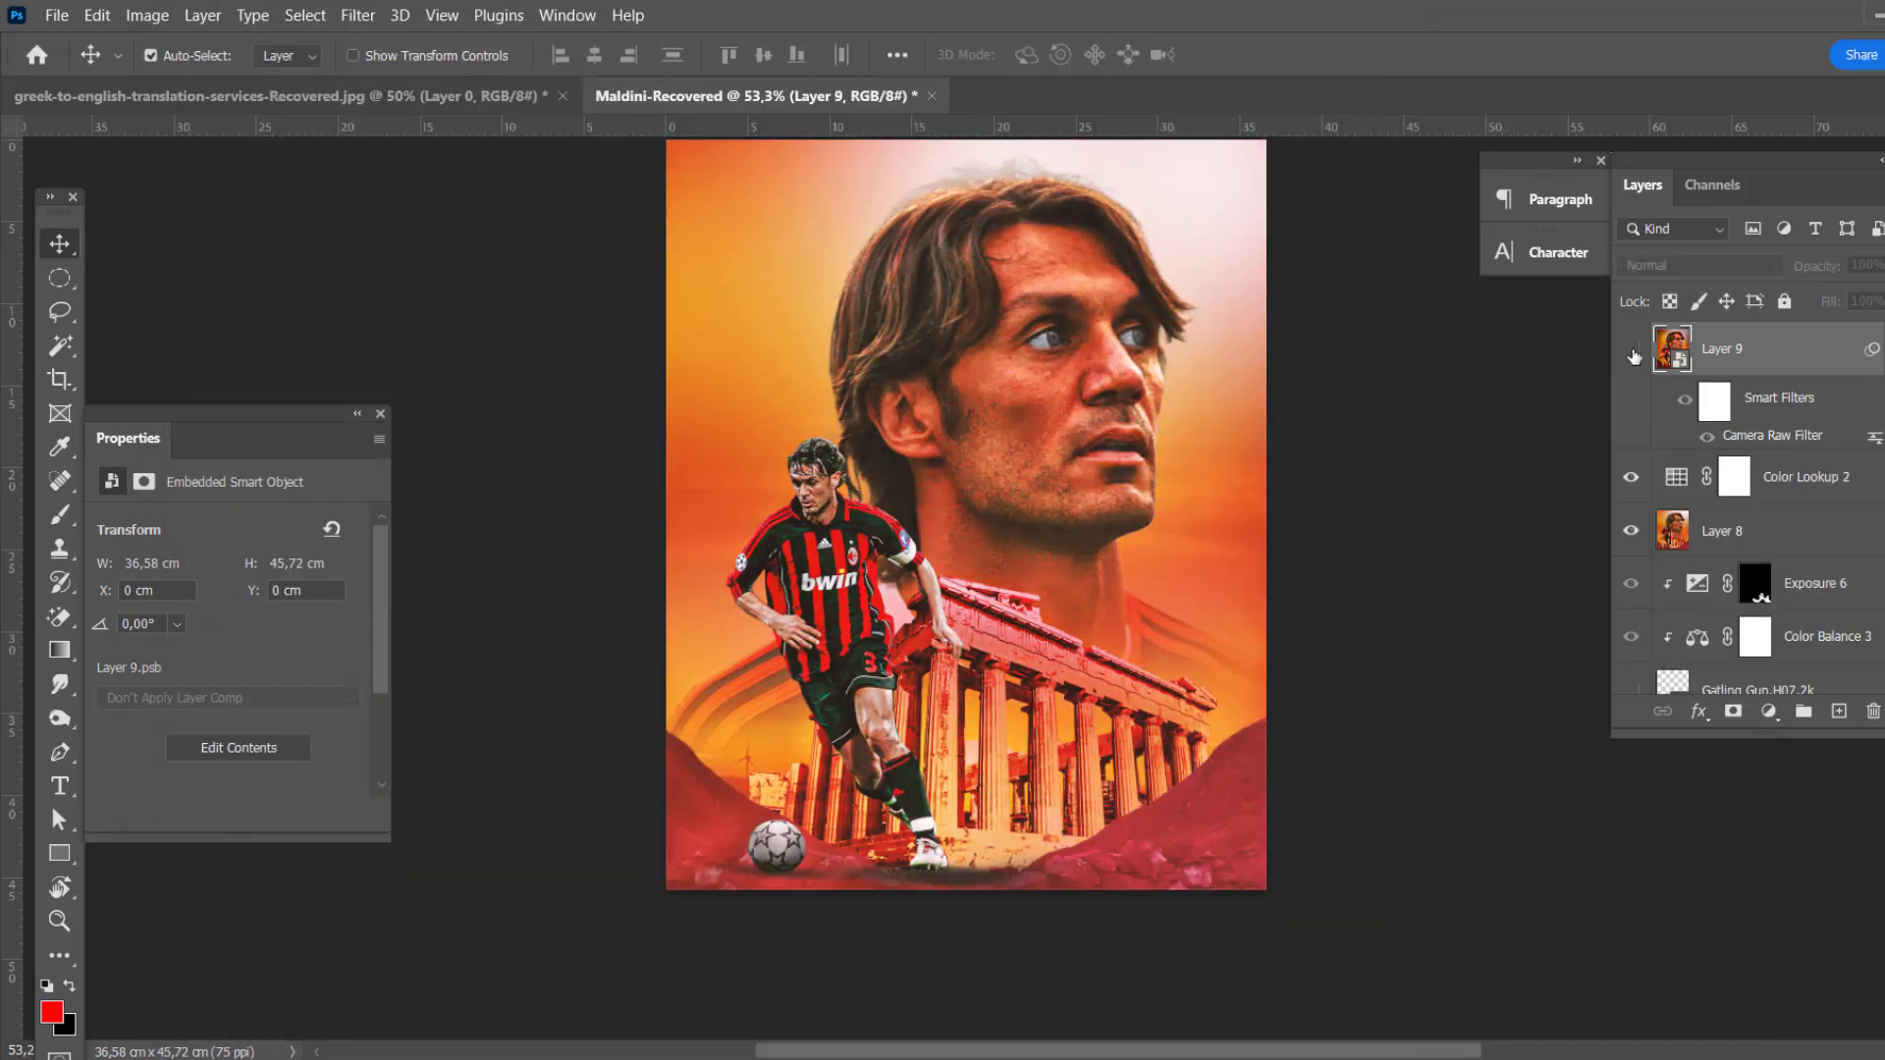
Step: Lower Layer 9 to 68% opacity, clip a Color Balance to it, and add an empty layer
left_click_drag(1877, 265, 1865, 299)
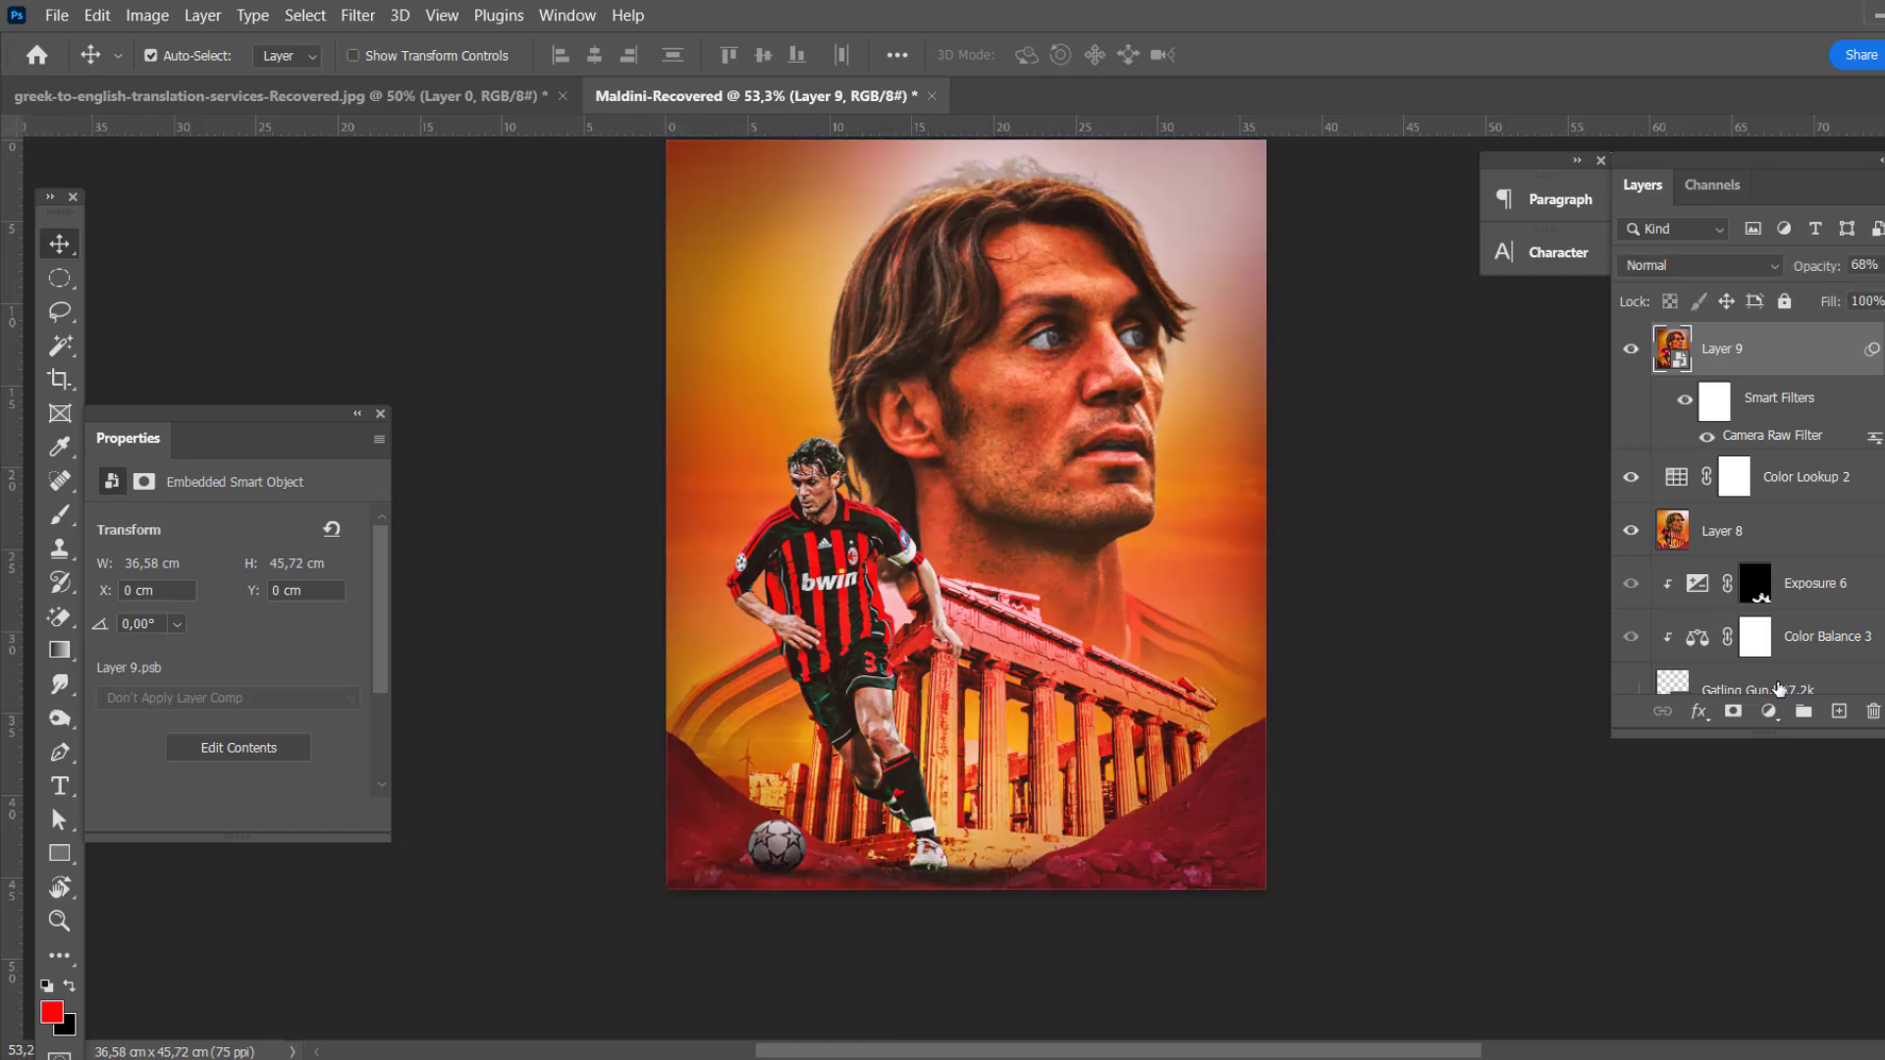
left_click(1768, 711)
left_click(1725, 602)
left_click(192, 814)
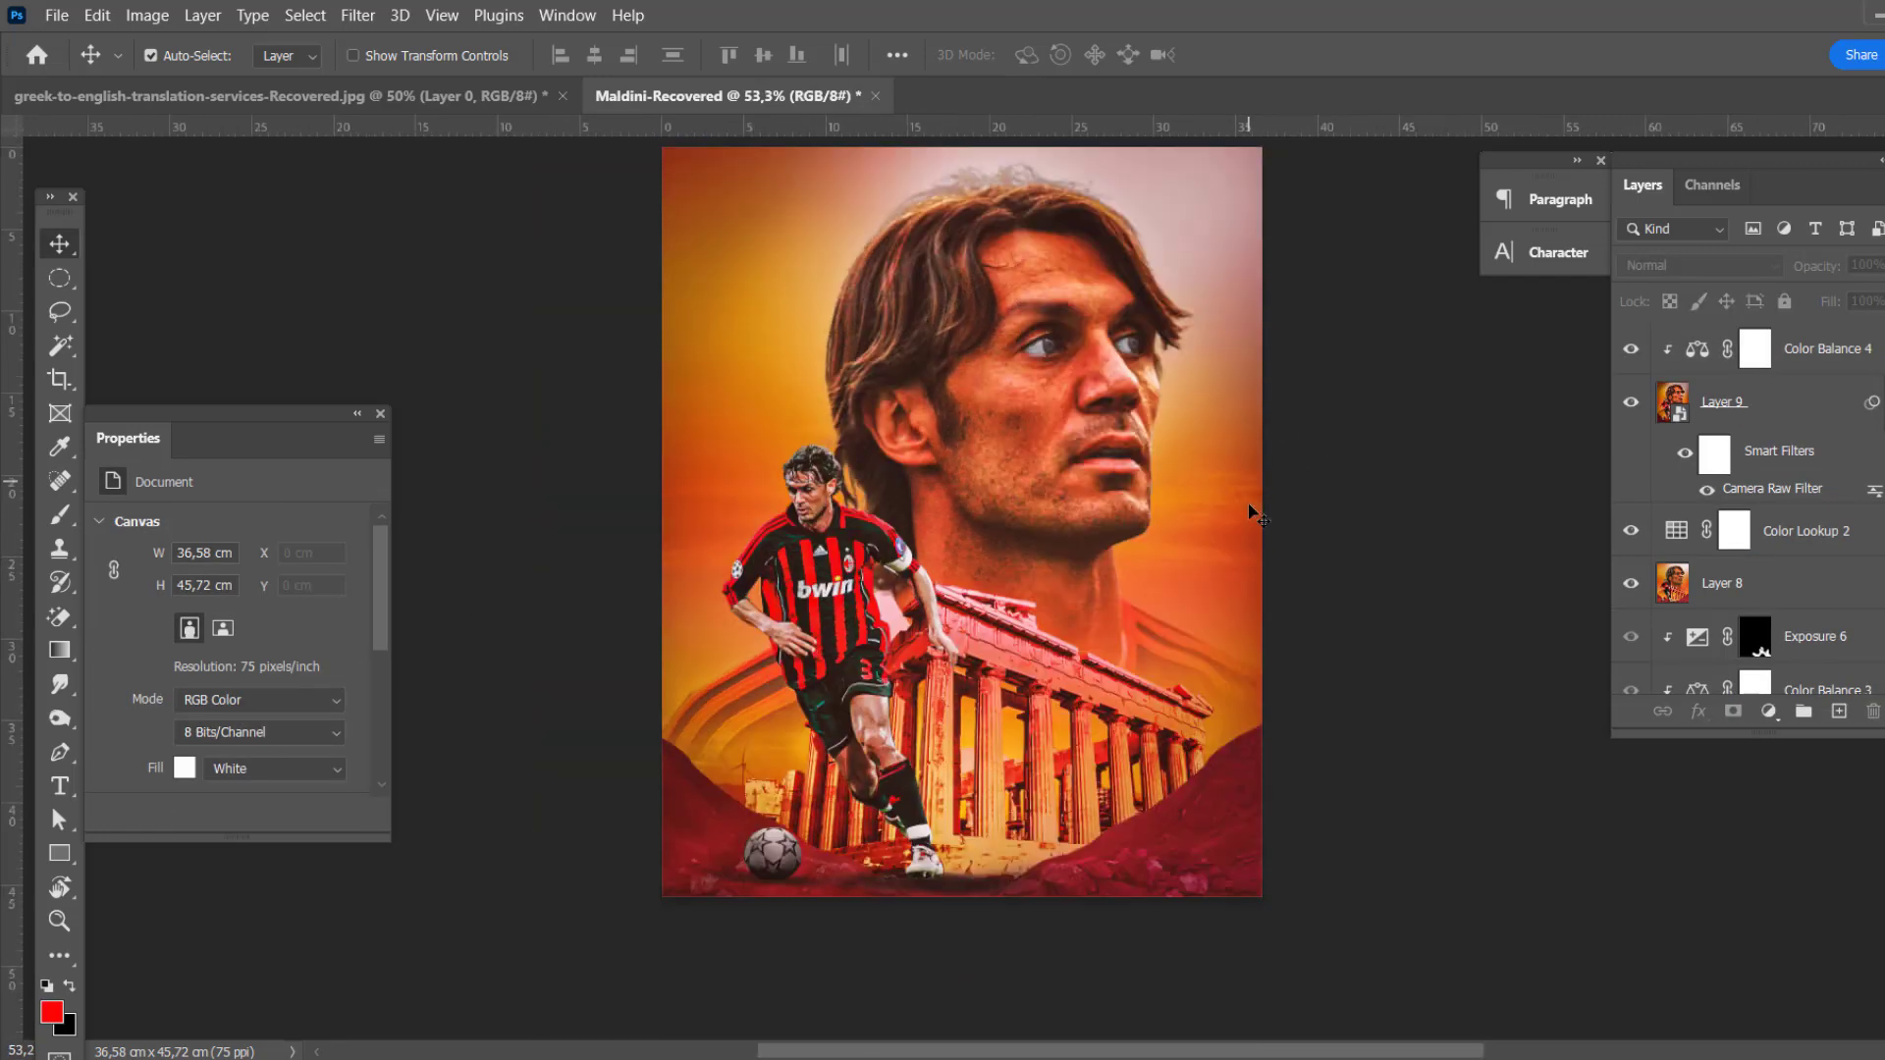
left_click(1839, 711)
Step: Place the Texturelabs_Grunge_265L texture stretched to cover the poster
left_click(57, 15)
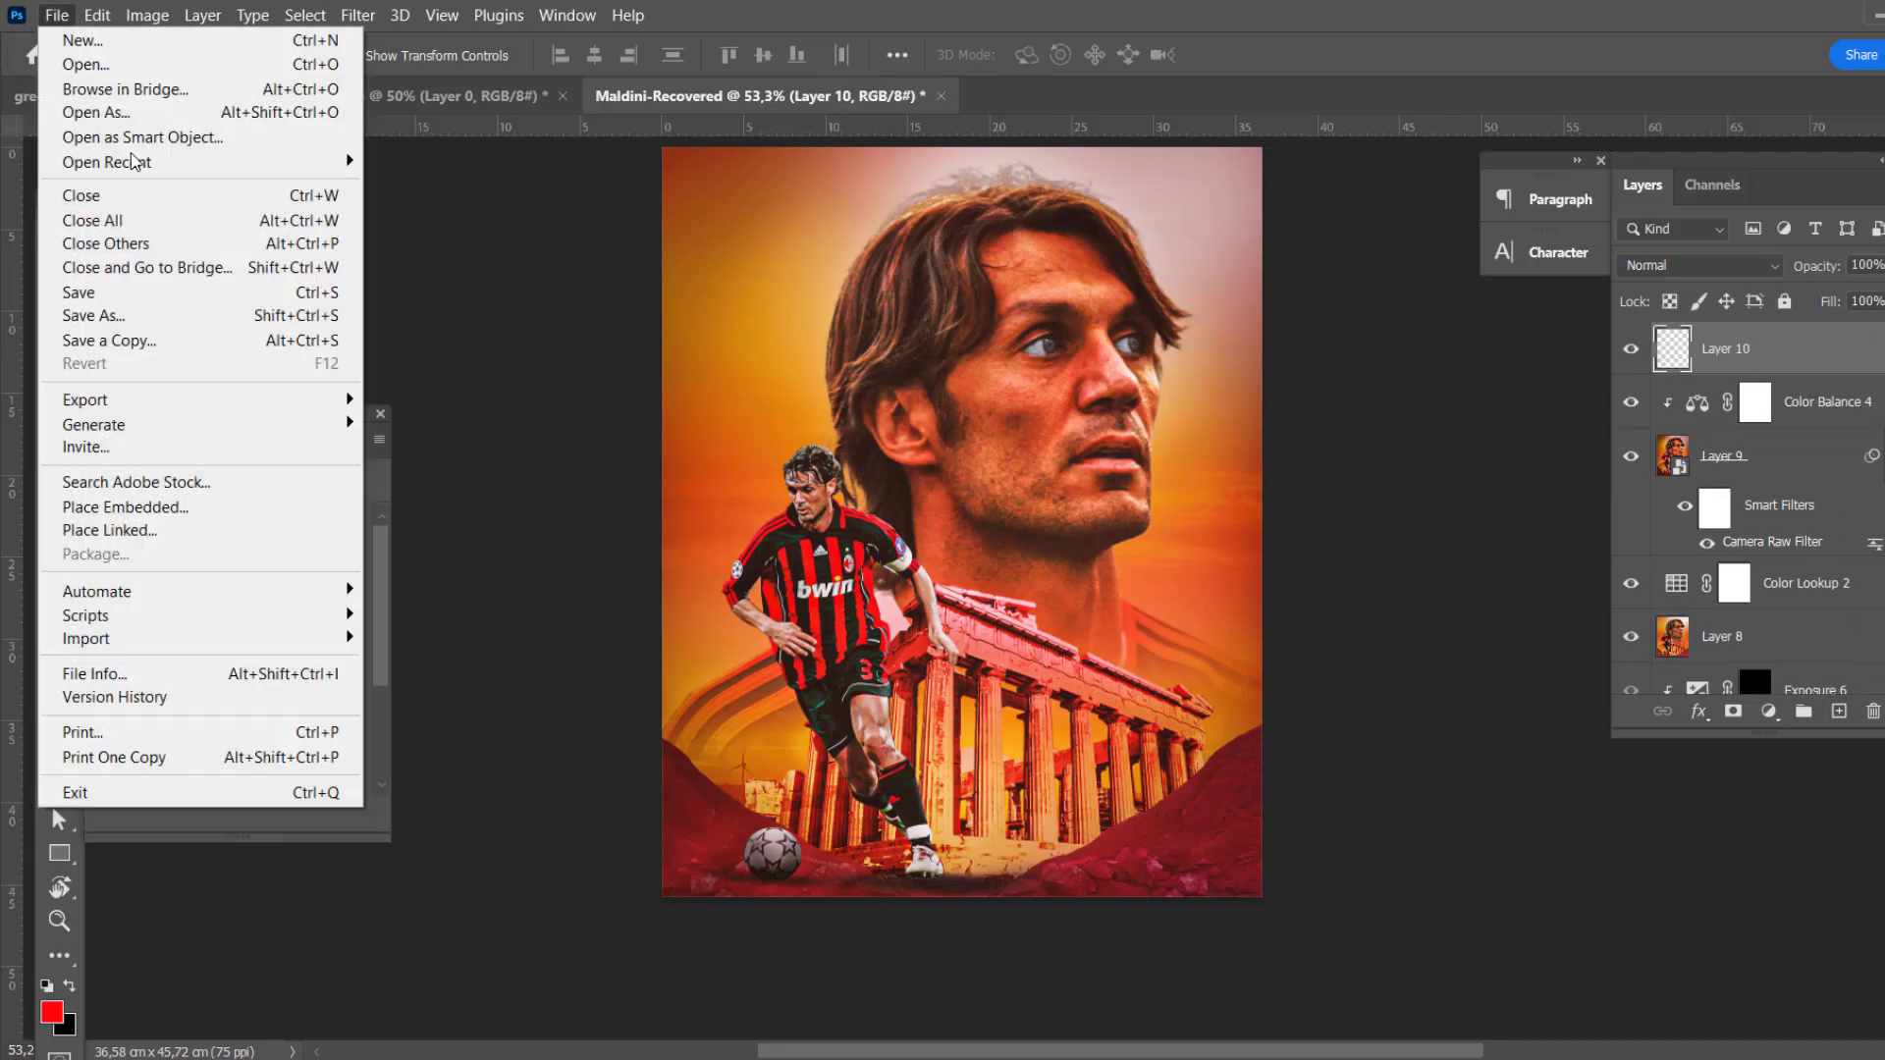
left_click(118, 507)
double_click(751, 451)
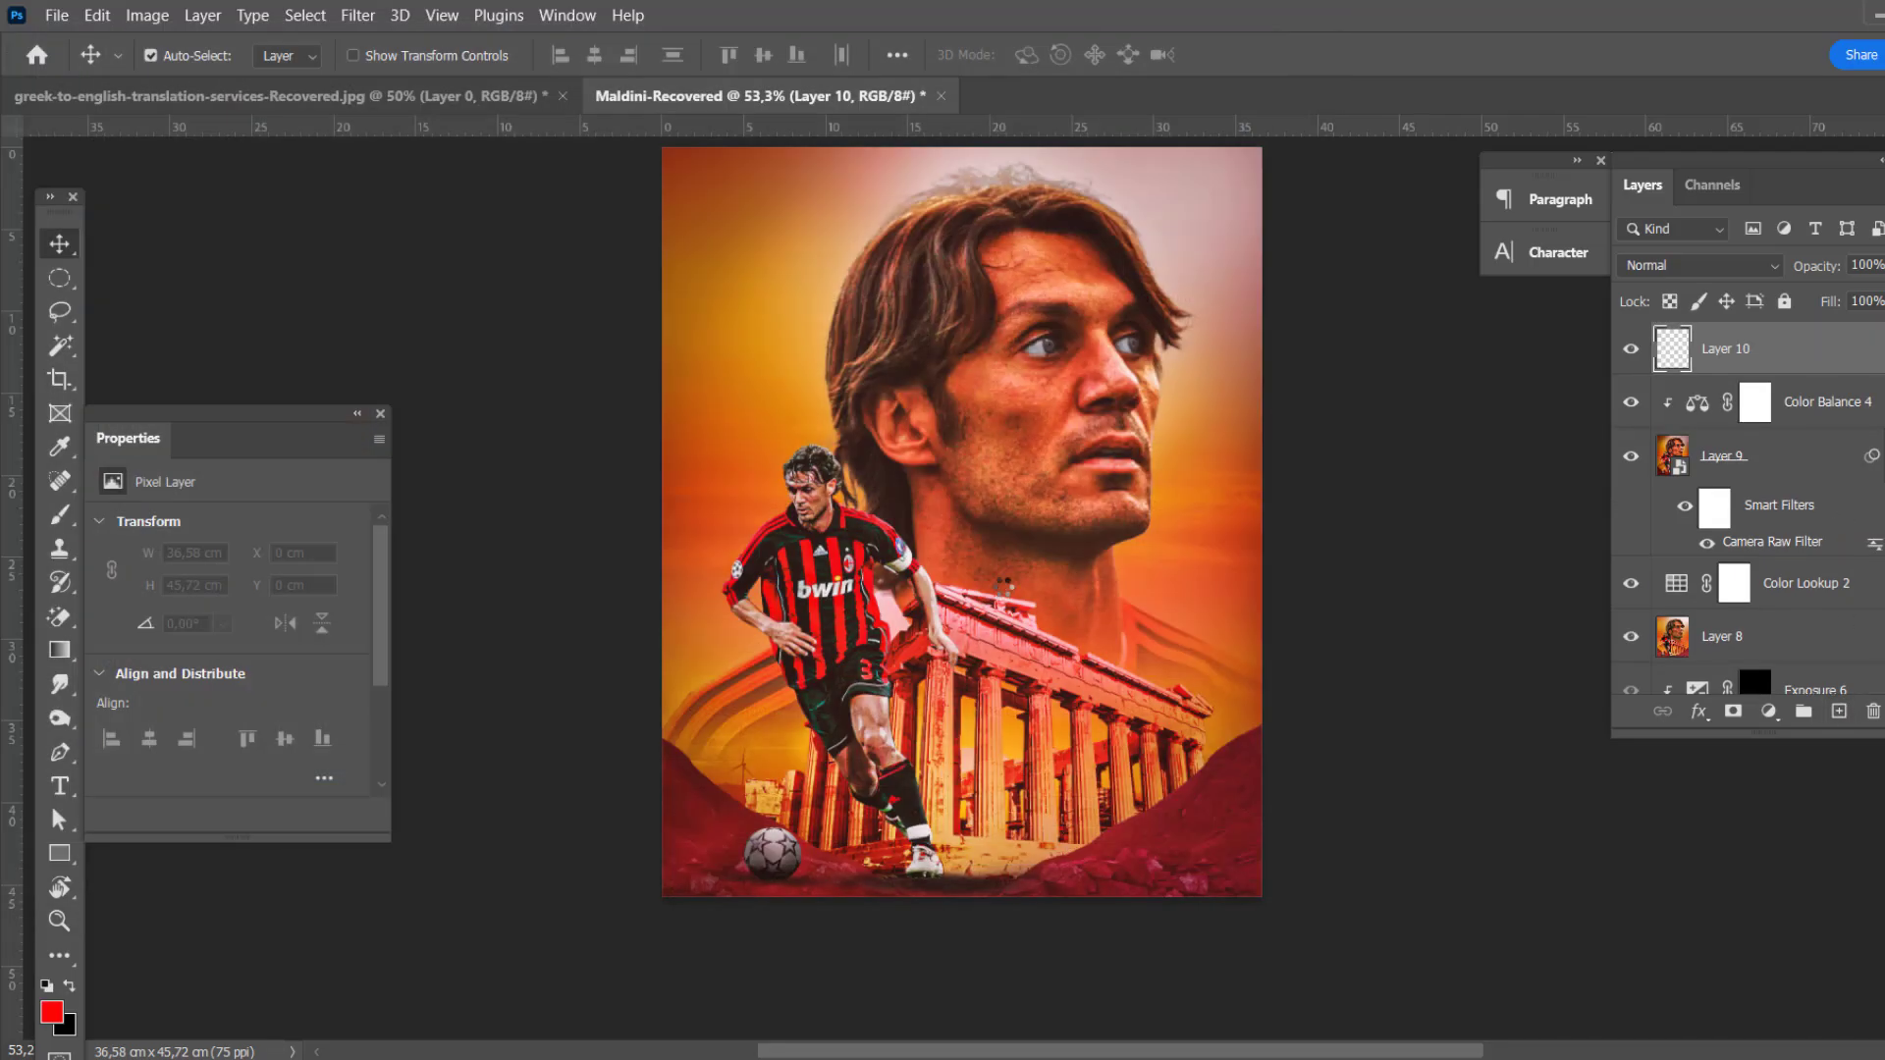
mouse_move(658, 728)
left_mouse_down()
mouse_move(1166, 828)
mouse_move(1241, 897)
left_mouse_up()
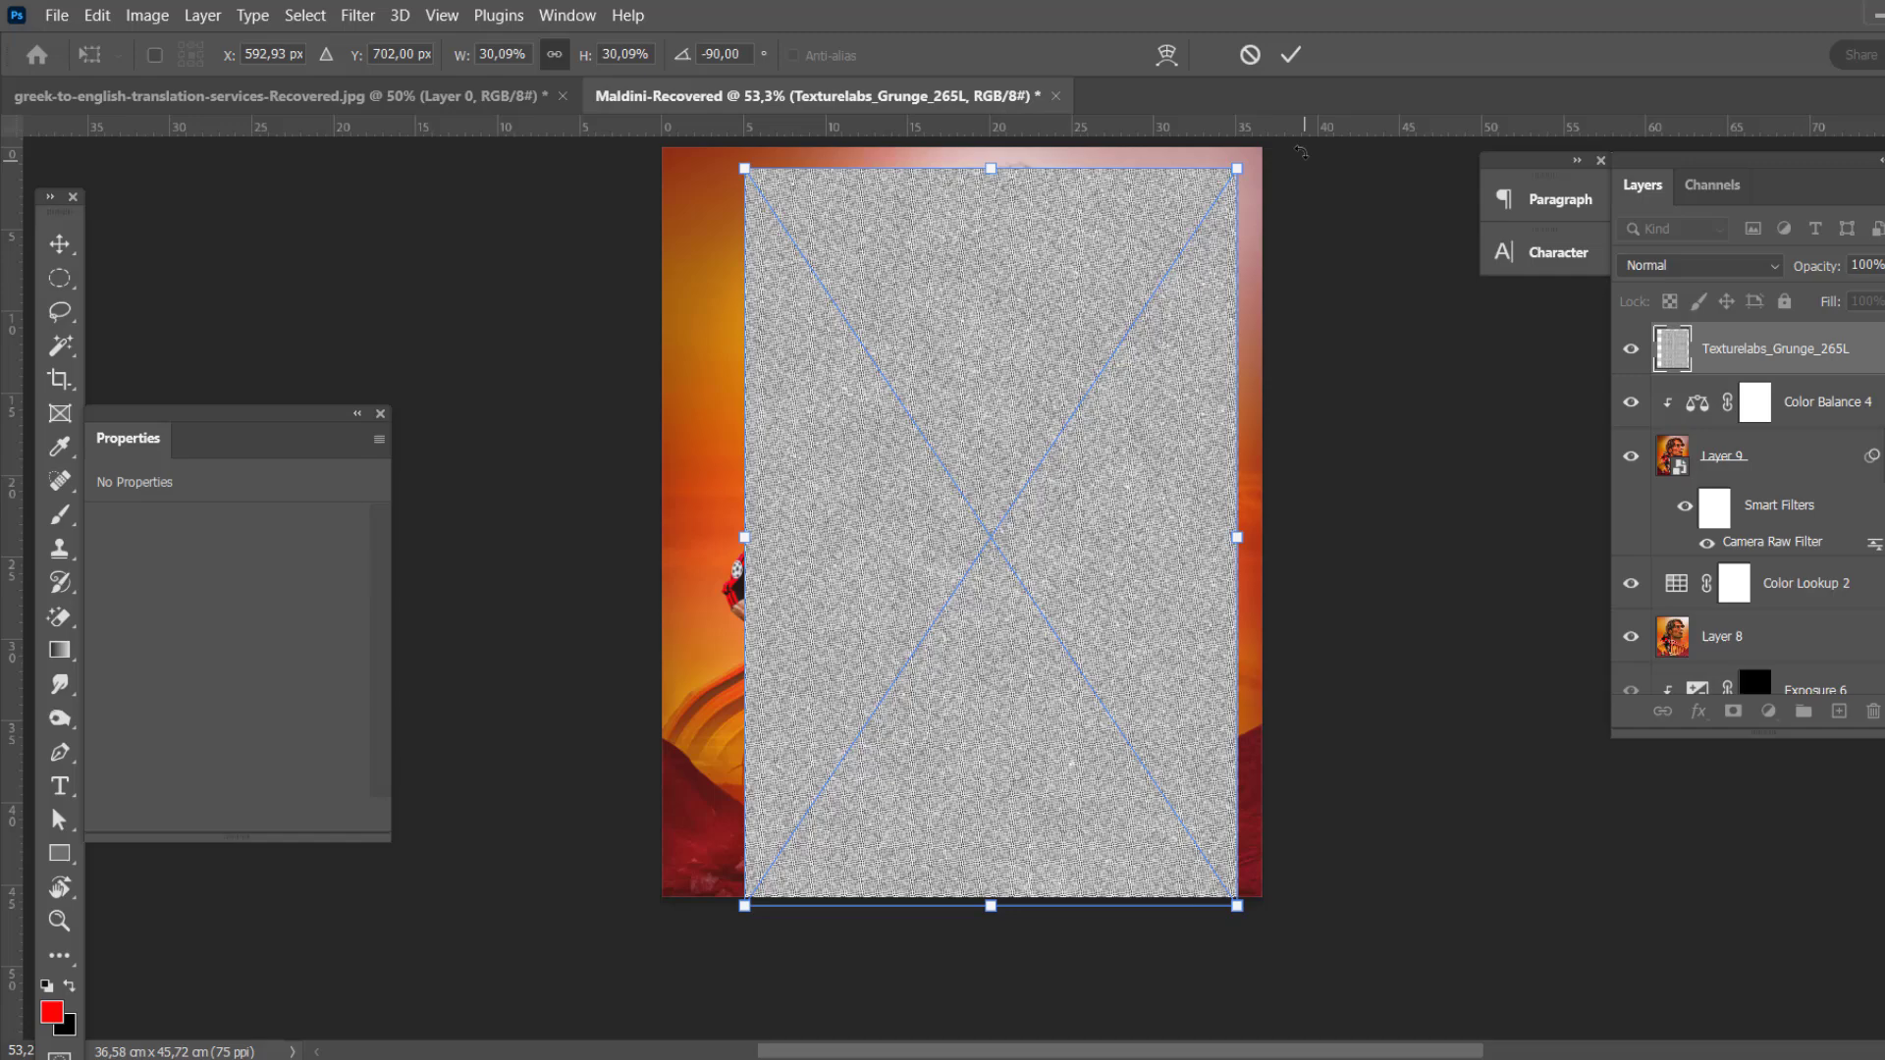
left_click(1290, 54)
Step: Set the grunge texture to Vivid Light at 53% opacity, reposition it, and add a layer mask
left_click(1698, 265)
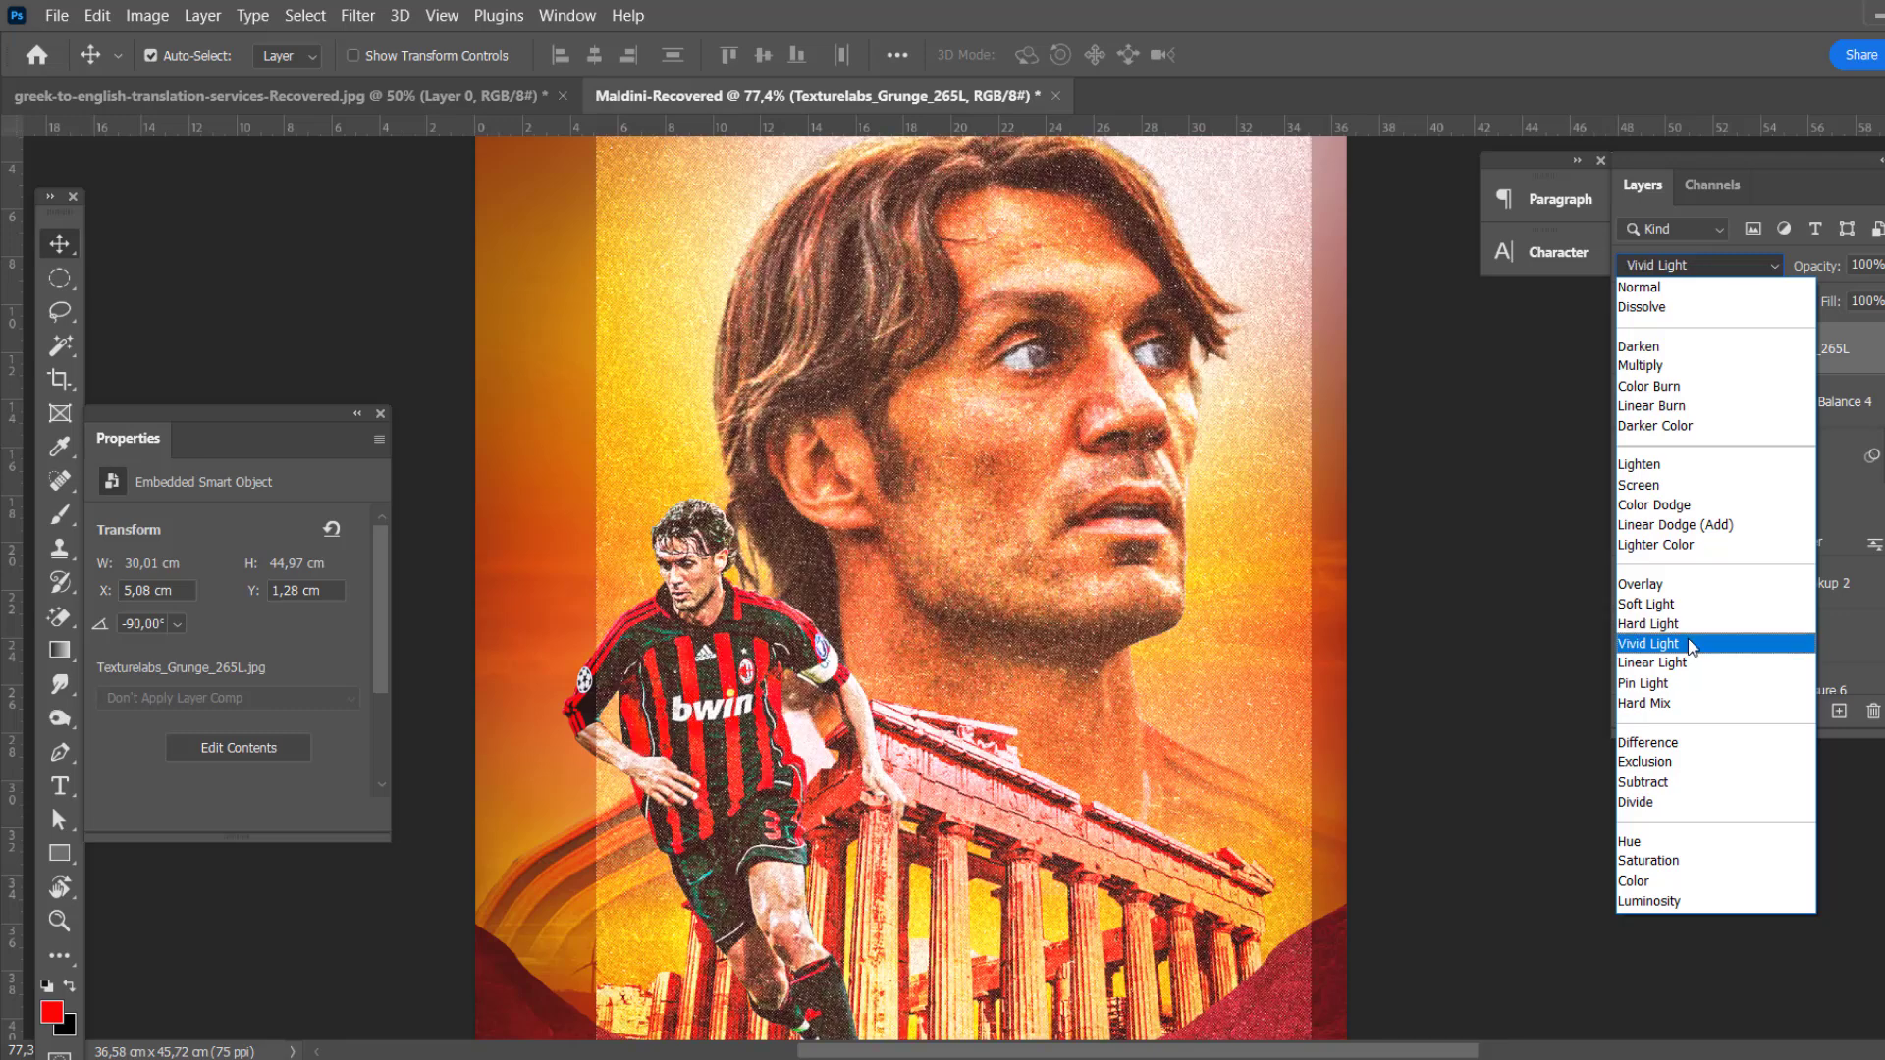
left_click(1691, 644)
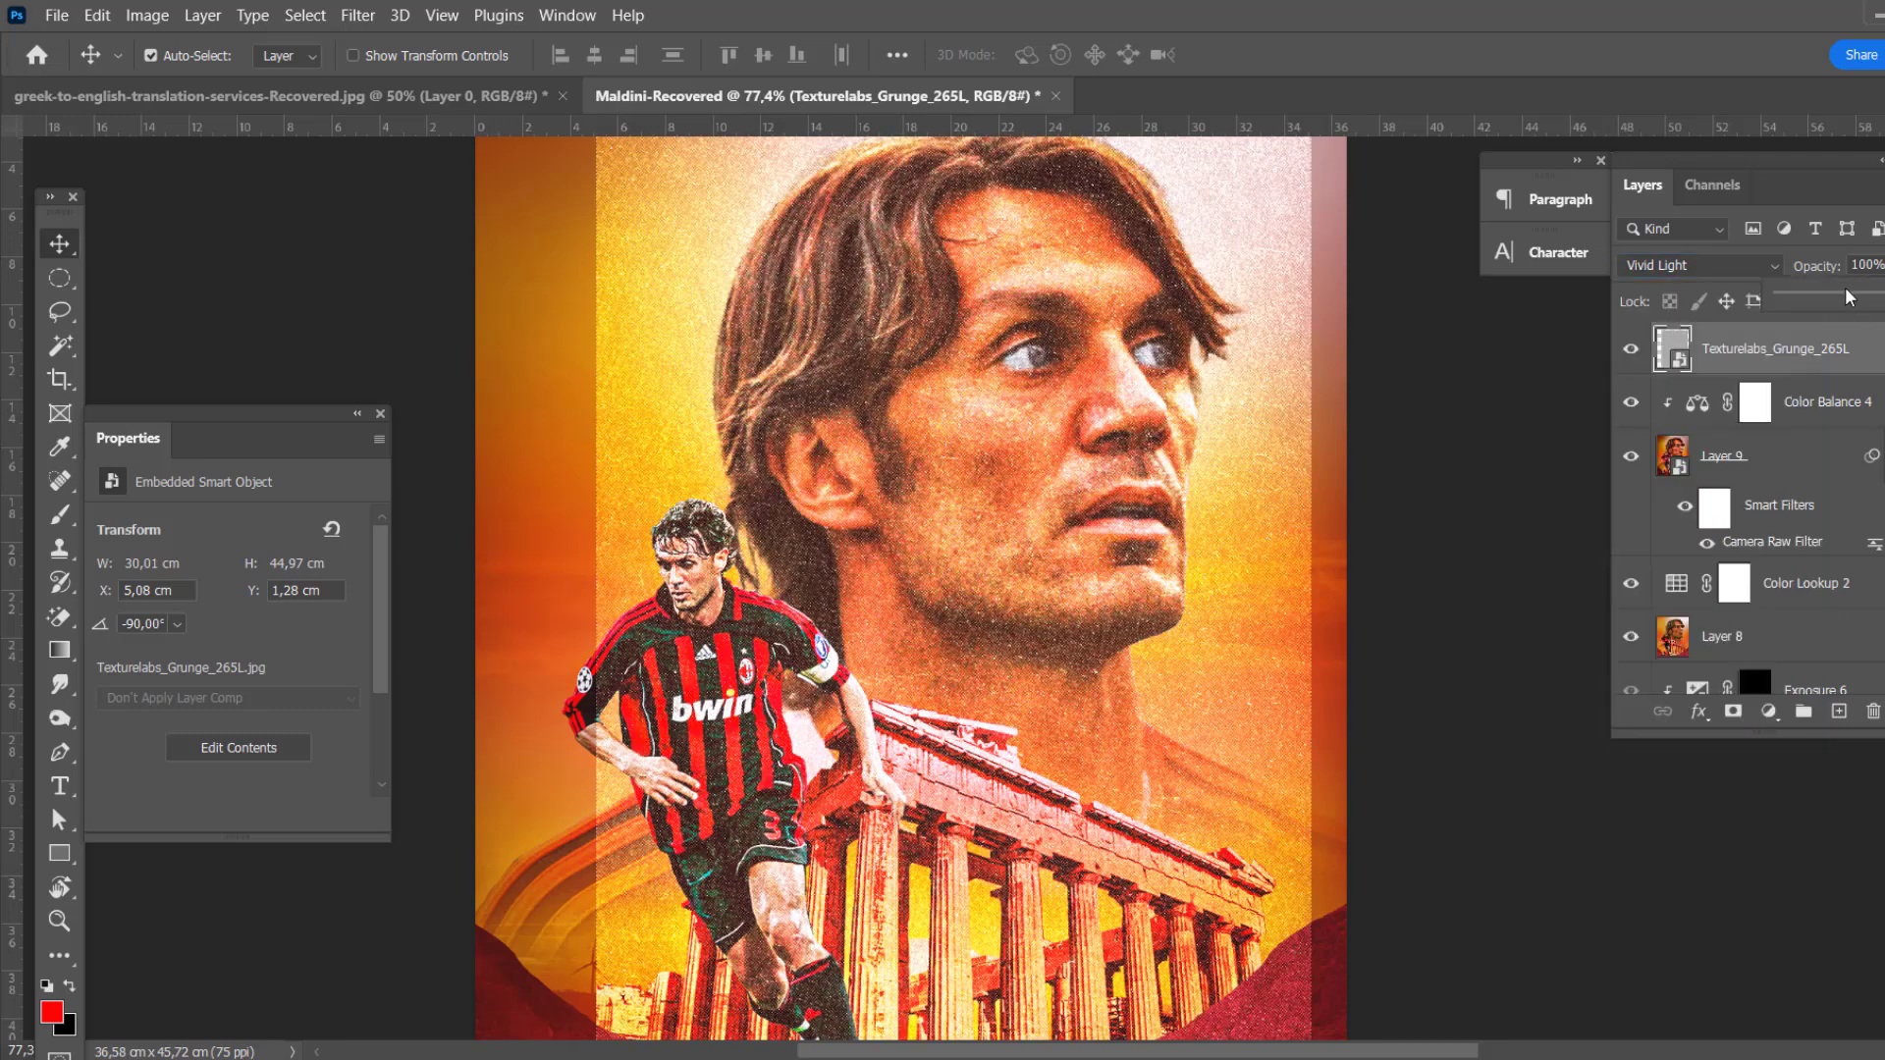
left_click_drag(1850, 296, 1846, 297)
left_click(1631, 349)
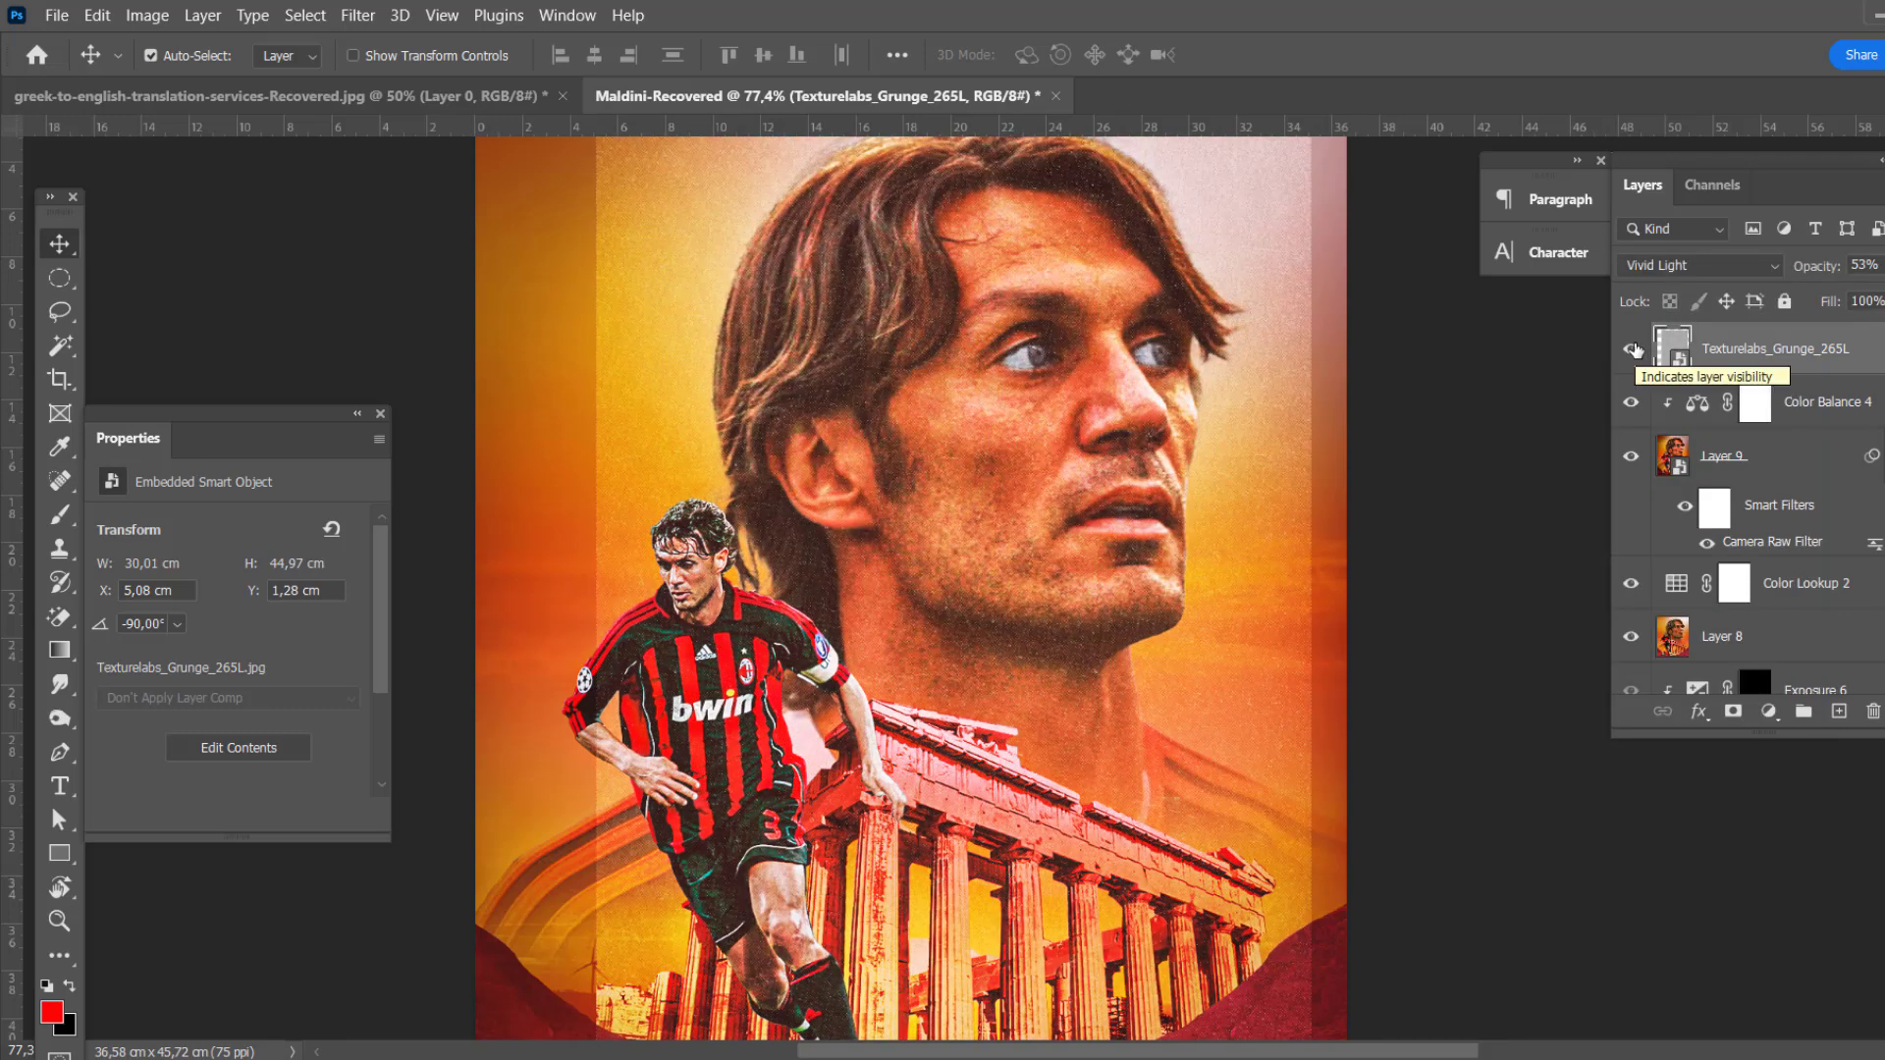
scroll(1257, 349, "down", 2)
left_click_drag(1257, 349, 1210, 326)
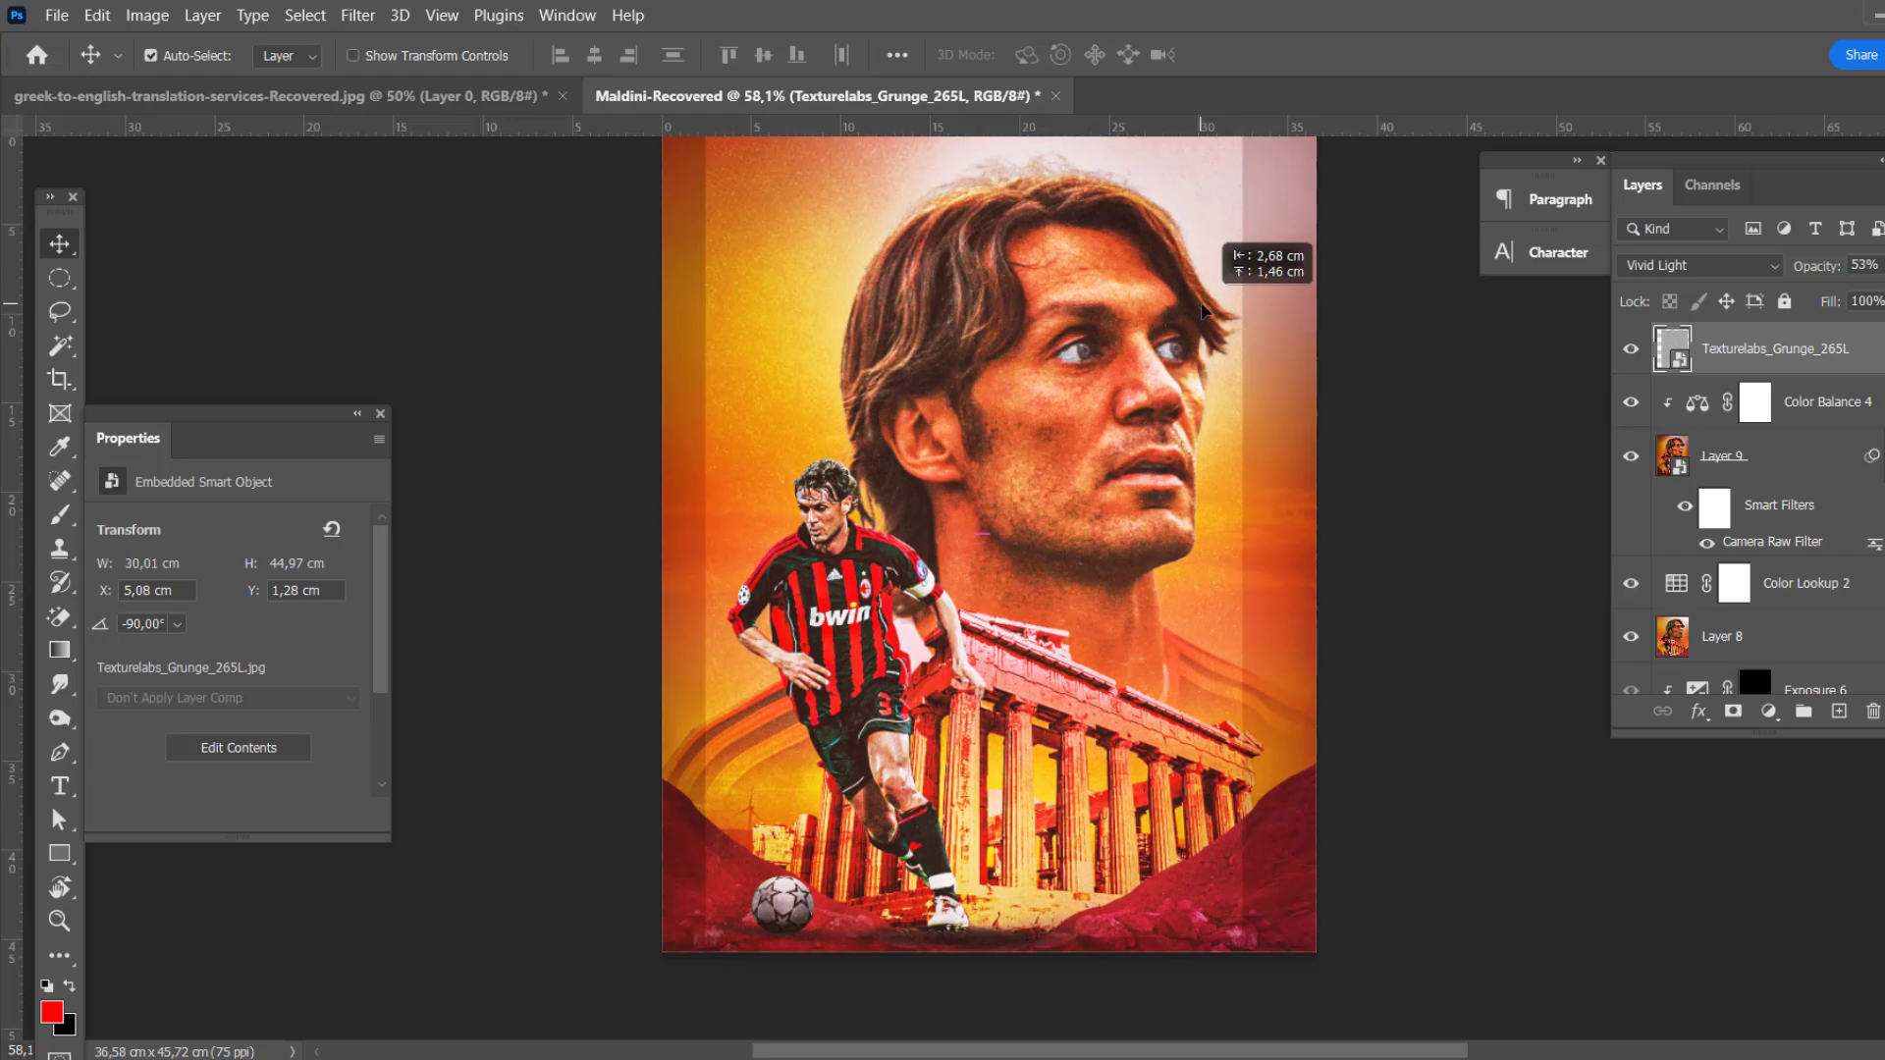
left_click(1740, 715)
Step: Invert the texture mask to black and paint the grunge back over the face, ear and neck
key("ctrl+i")
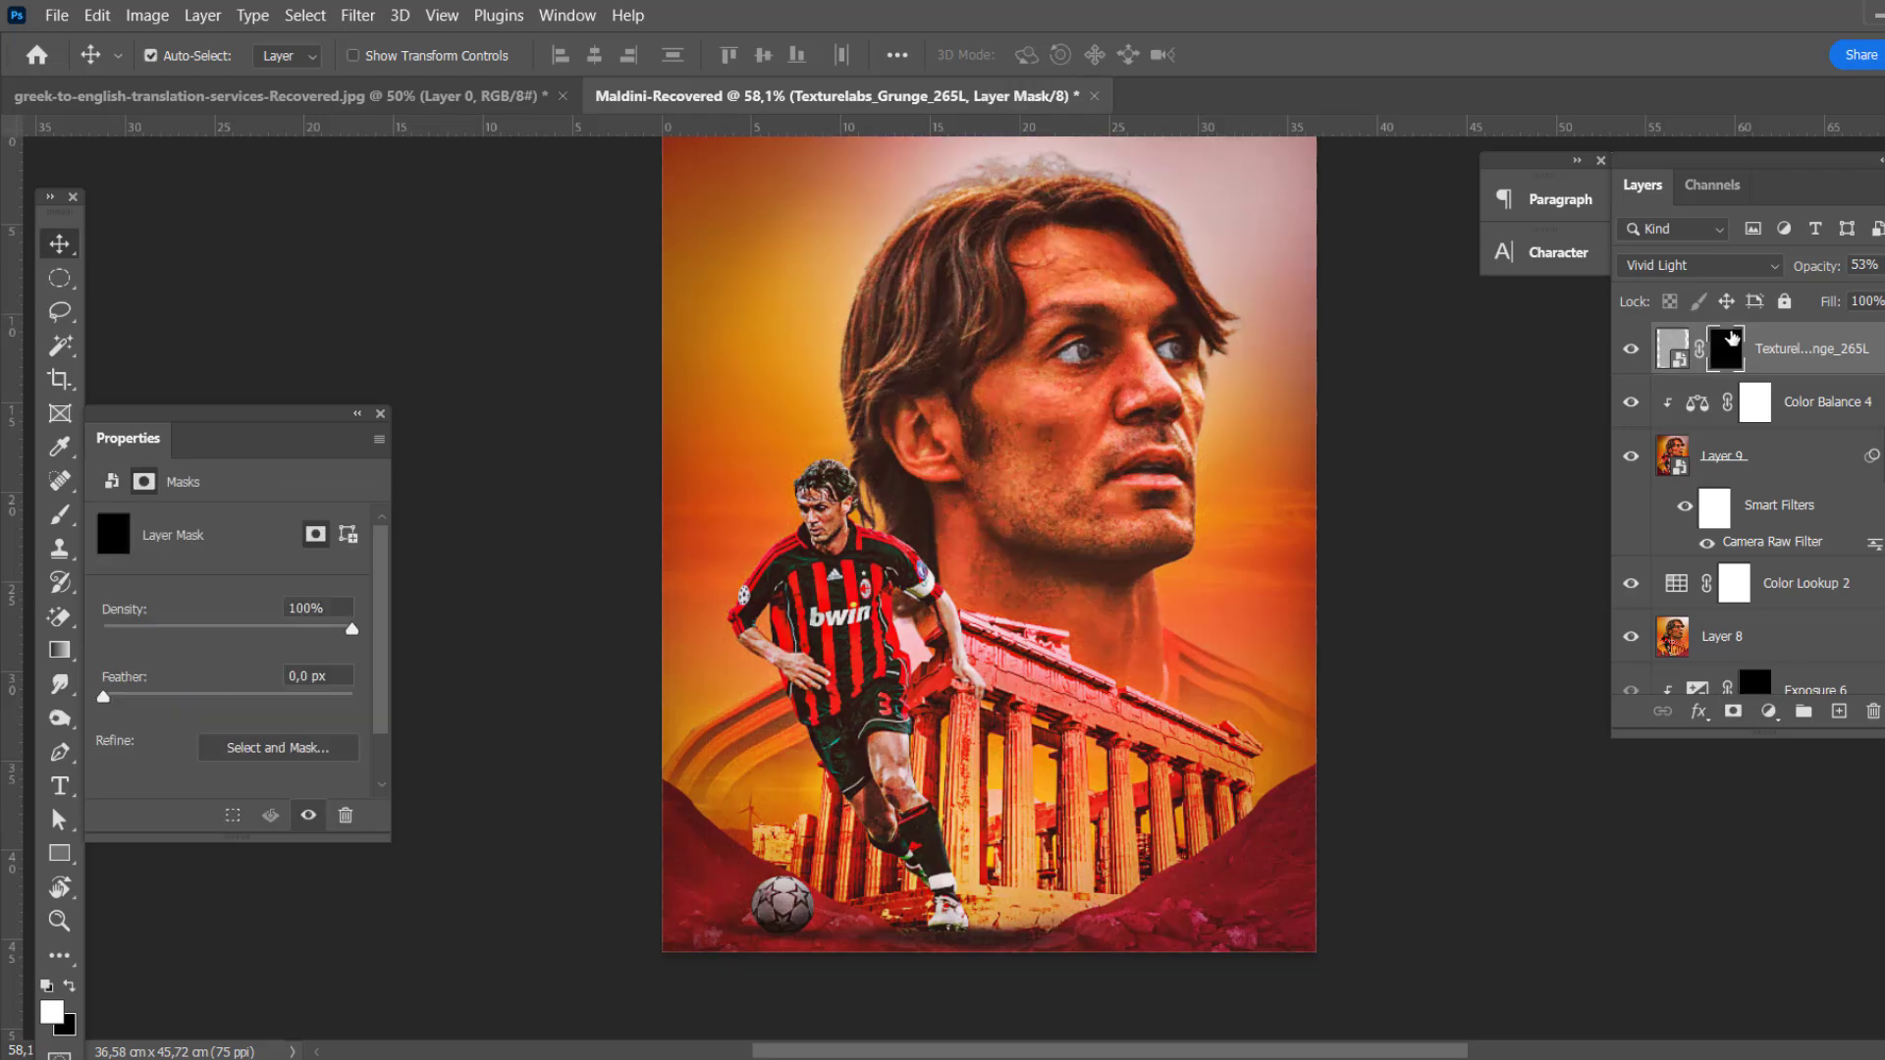
key("b")
scroll(1051, 284, "up", 2)
scroll(1051, 285, "up", 2)
left_click_drag(1119, 491, 1304, 447)
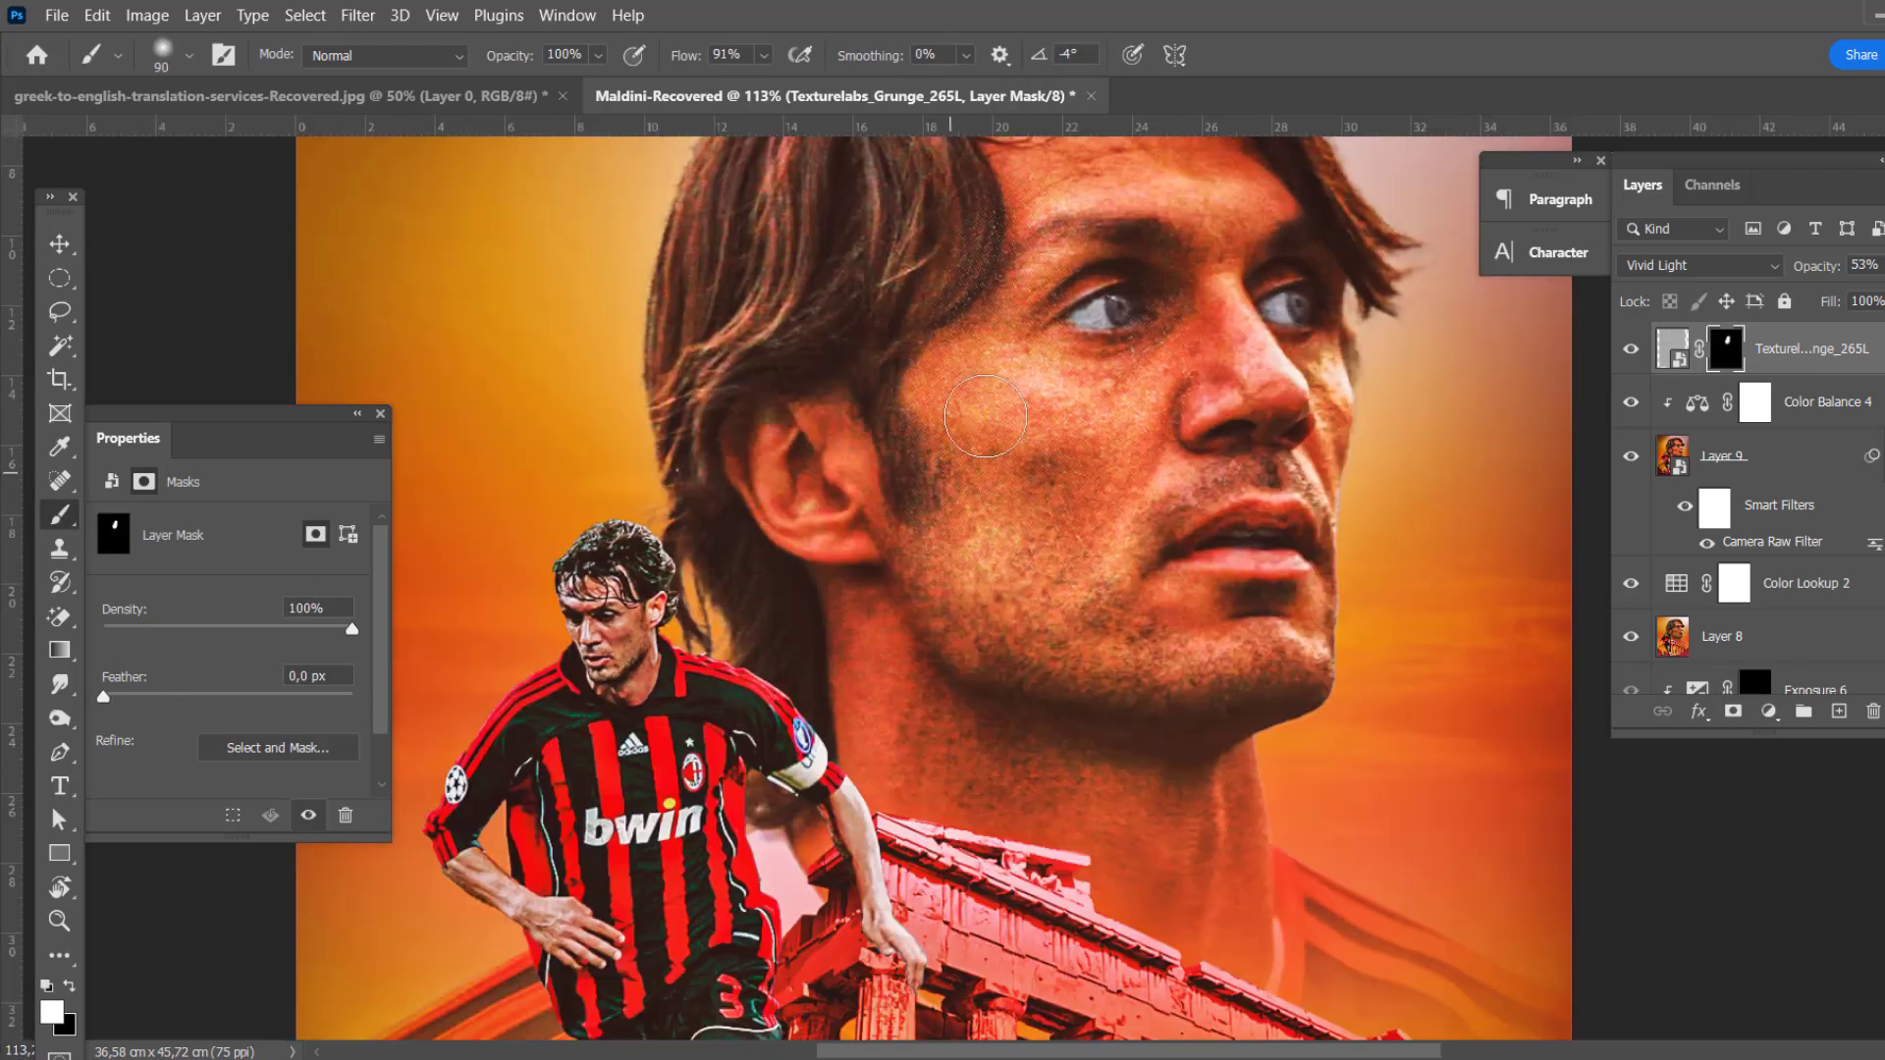
scroll(1304, 447, "up", 2)
left_click_drag(569, 393, 652, 674)
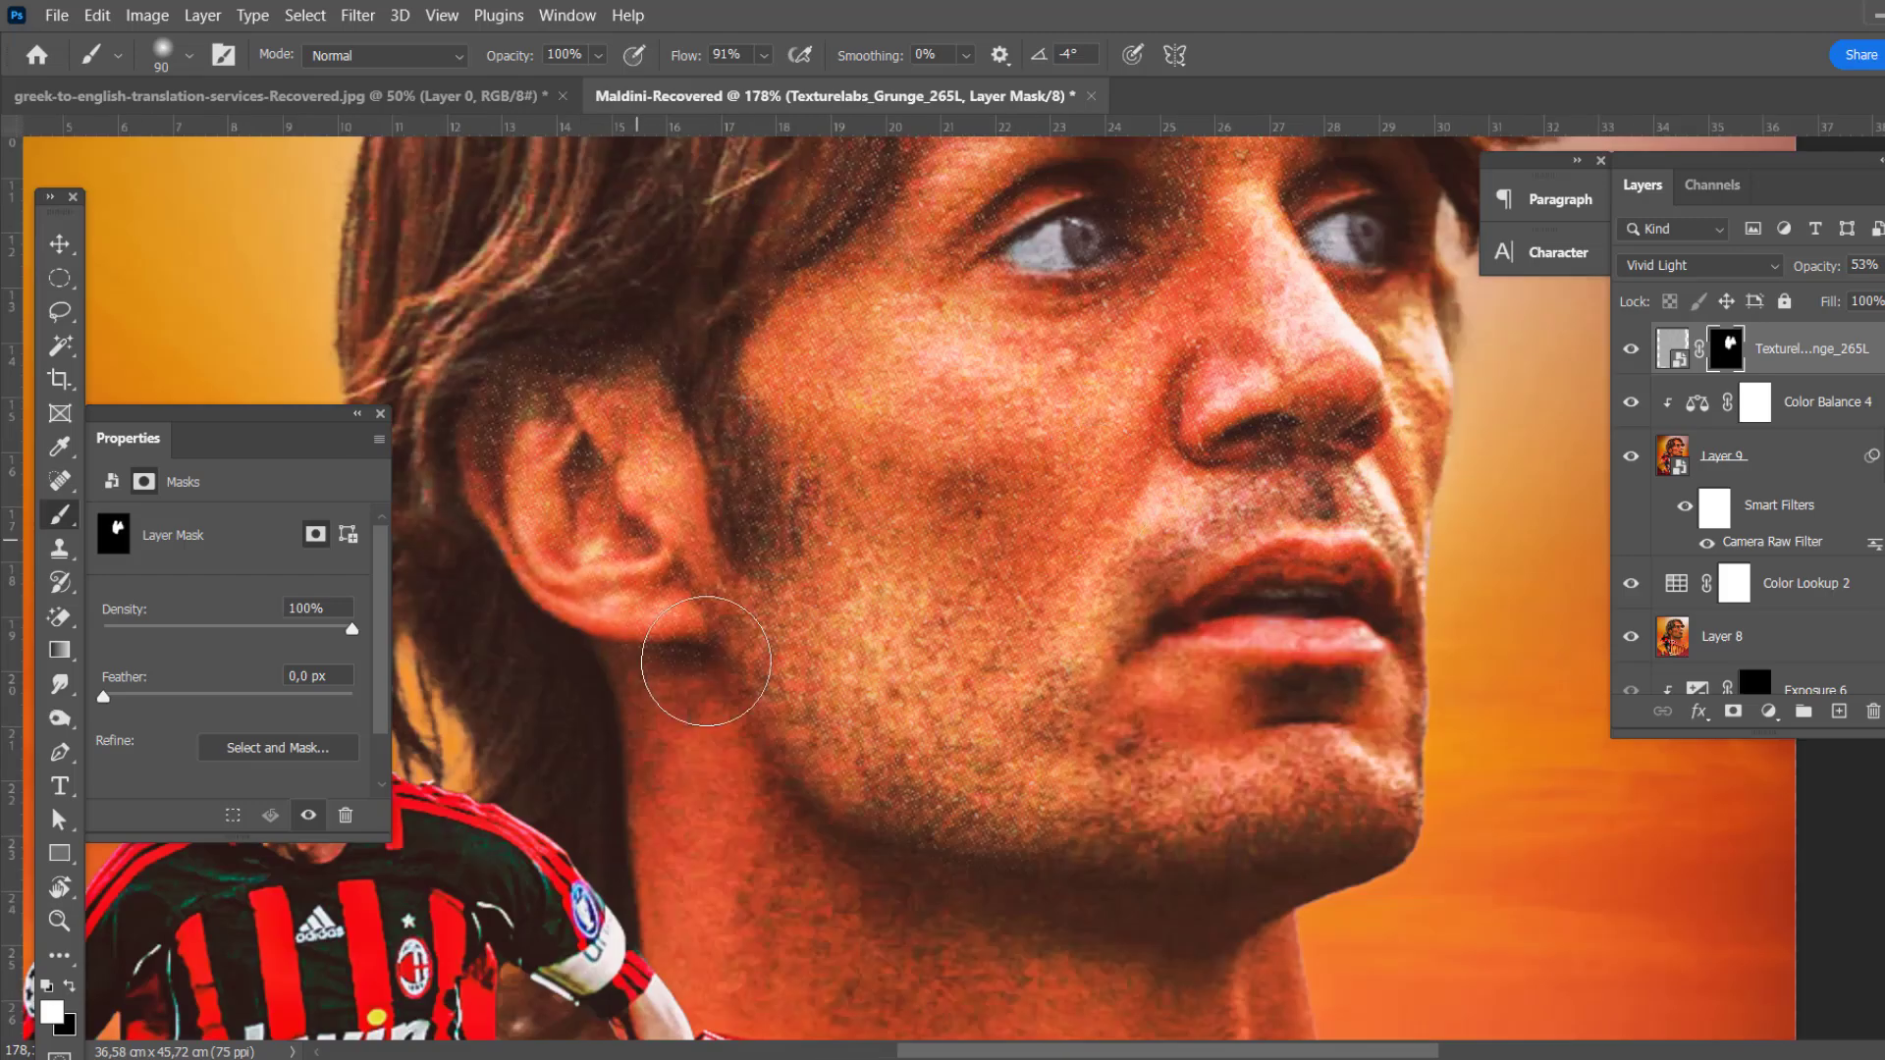
Step: Reveal more grunge texture on the hair, jaw, forehead and around the eyes
scroll(687, 785, "down", 3)
mouse_move(883, 765)
left_mouse_down()
mouse_move(1015, 871)
mouse_move(1159, 727)
mouse_move(1109, 589)
left_mouse_up()
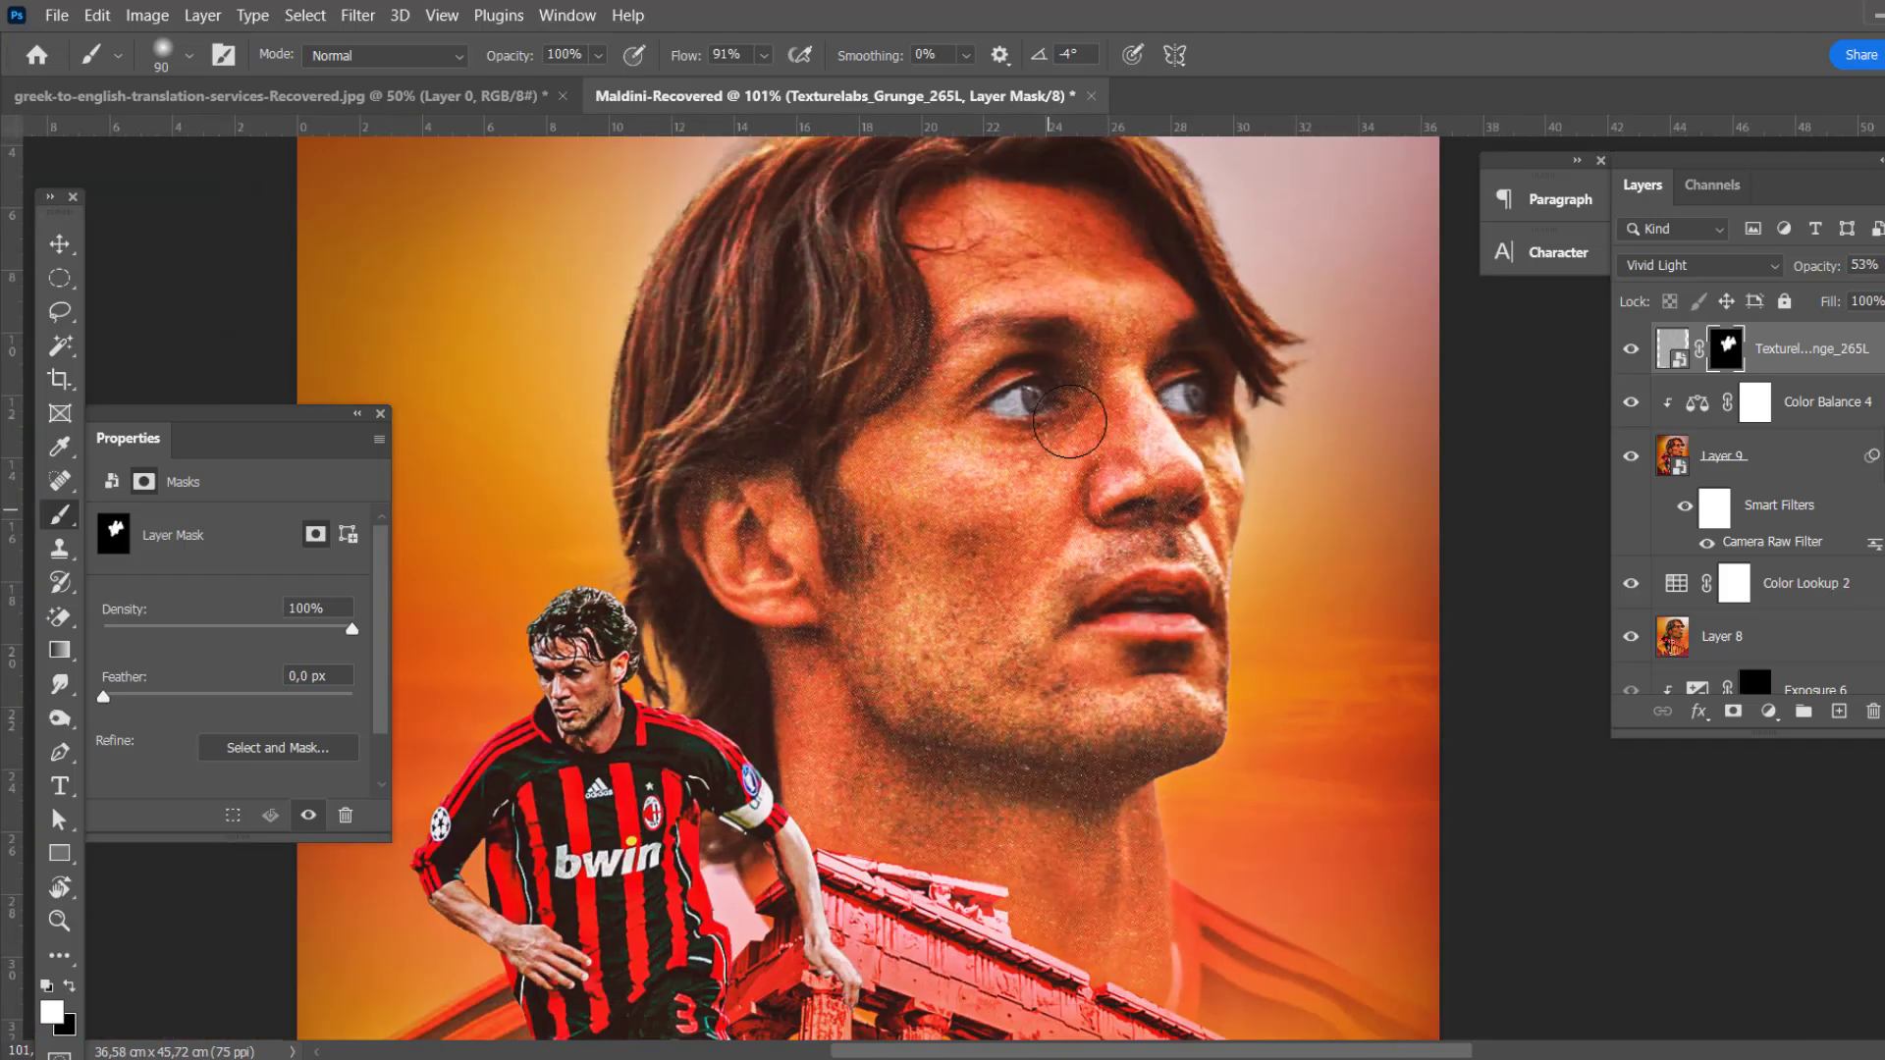
mouse_move(1030, 295)
left_mouse_down()
mouse_move(1086, 307)
mouse_move(1179, 405)
left_mouse_up()
scroll(1179, 405, "down", 3)
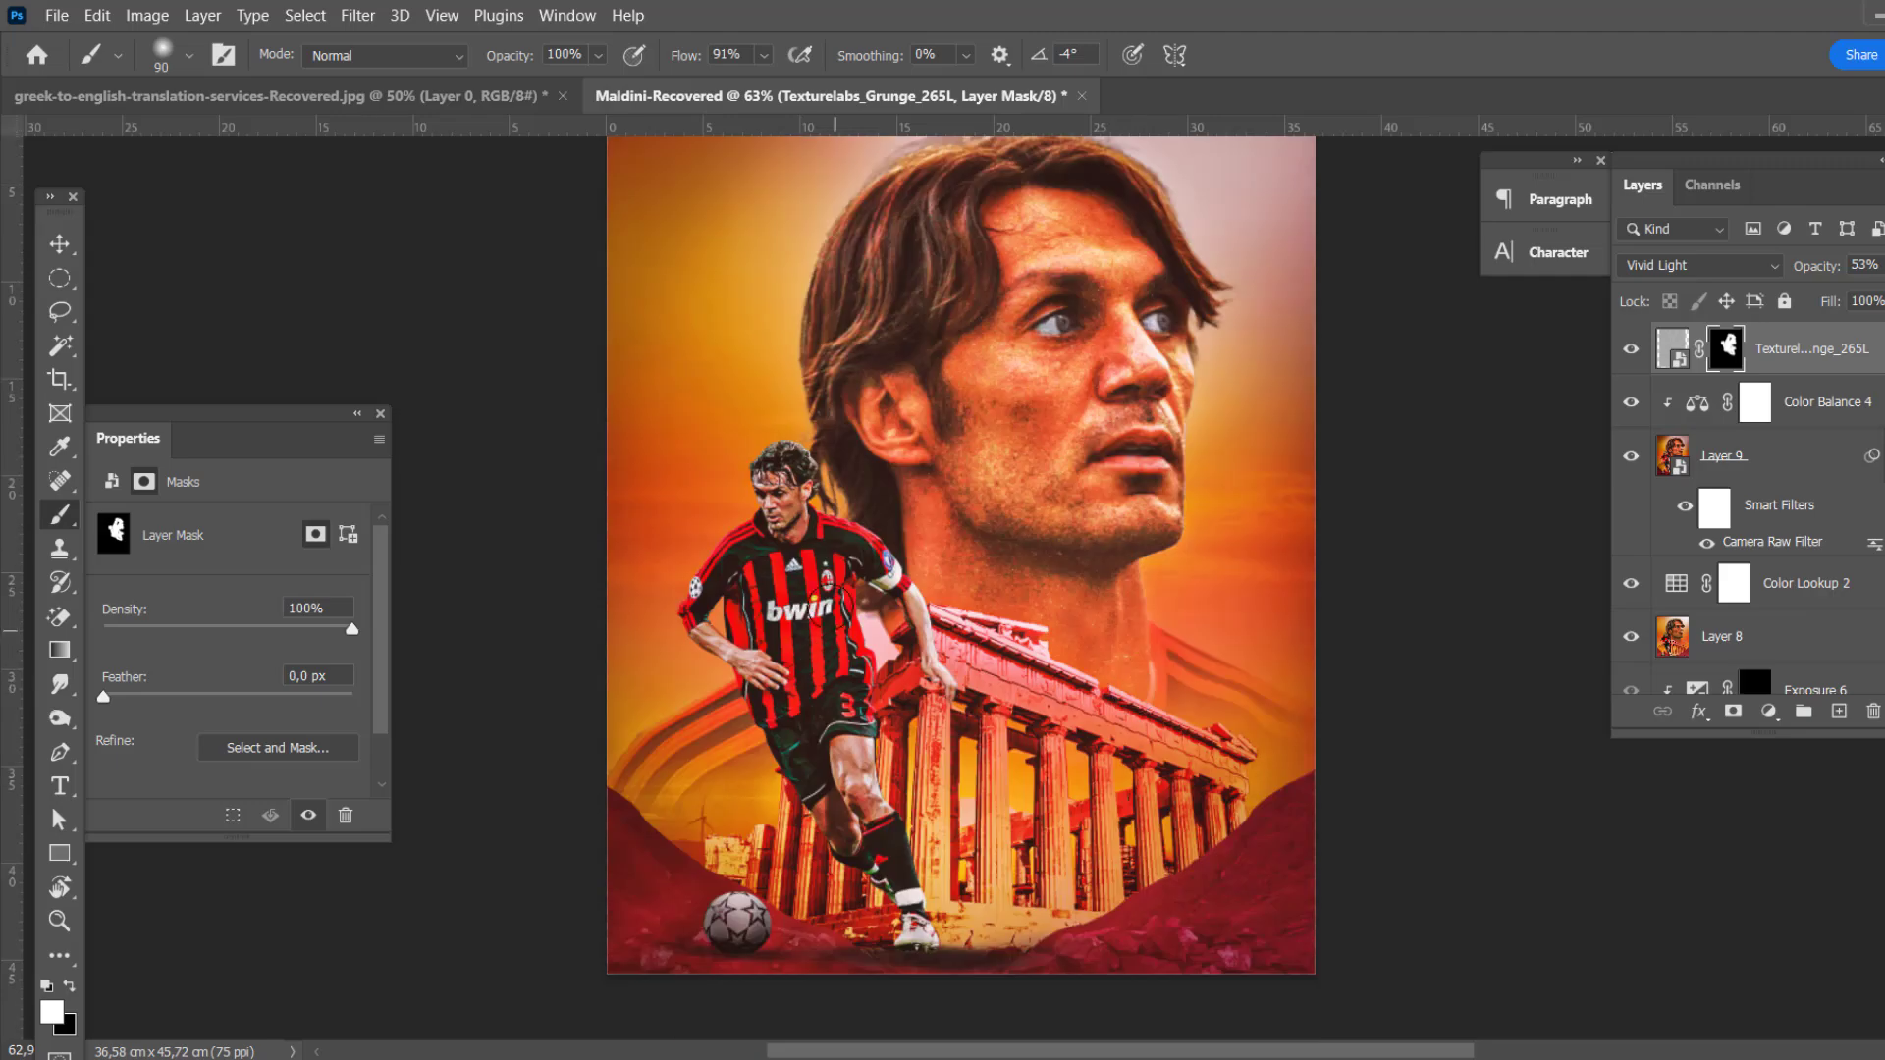
scroll(775, 511, "up", 4)
scroll(776, 511, "down", 4)
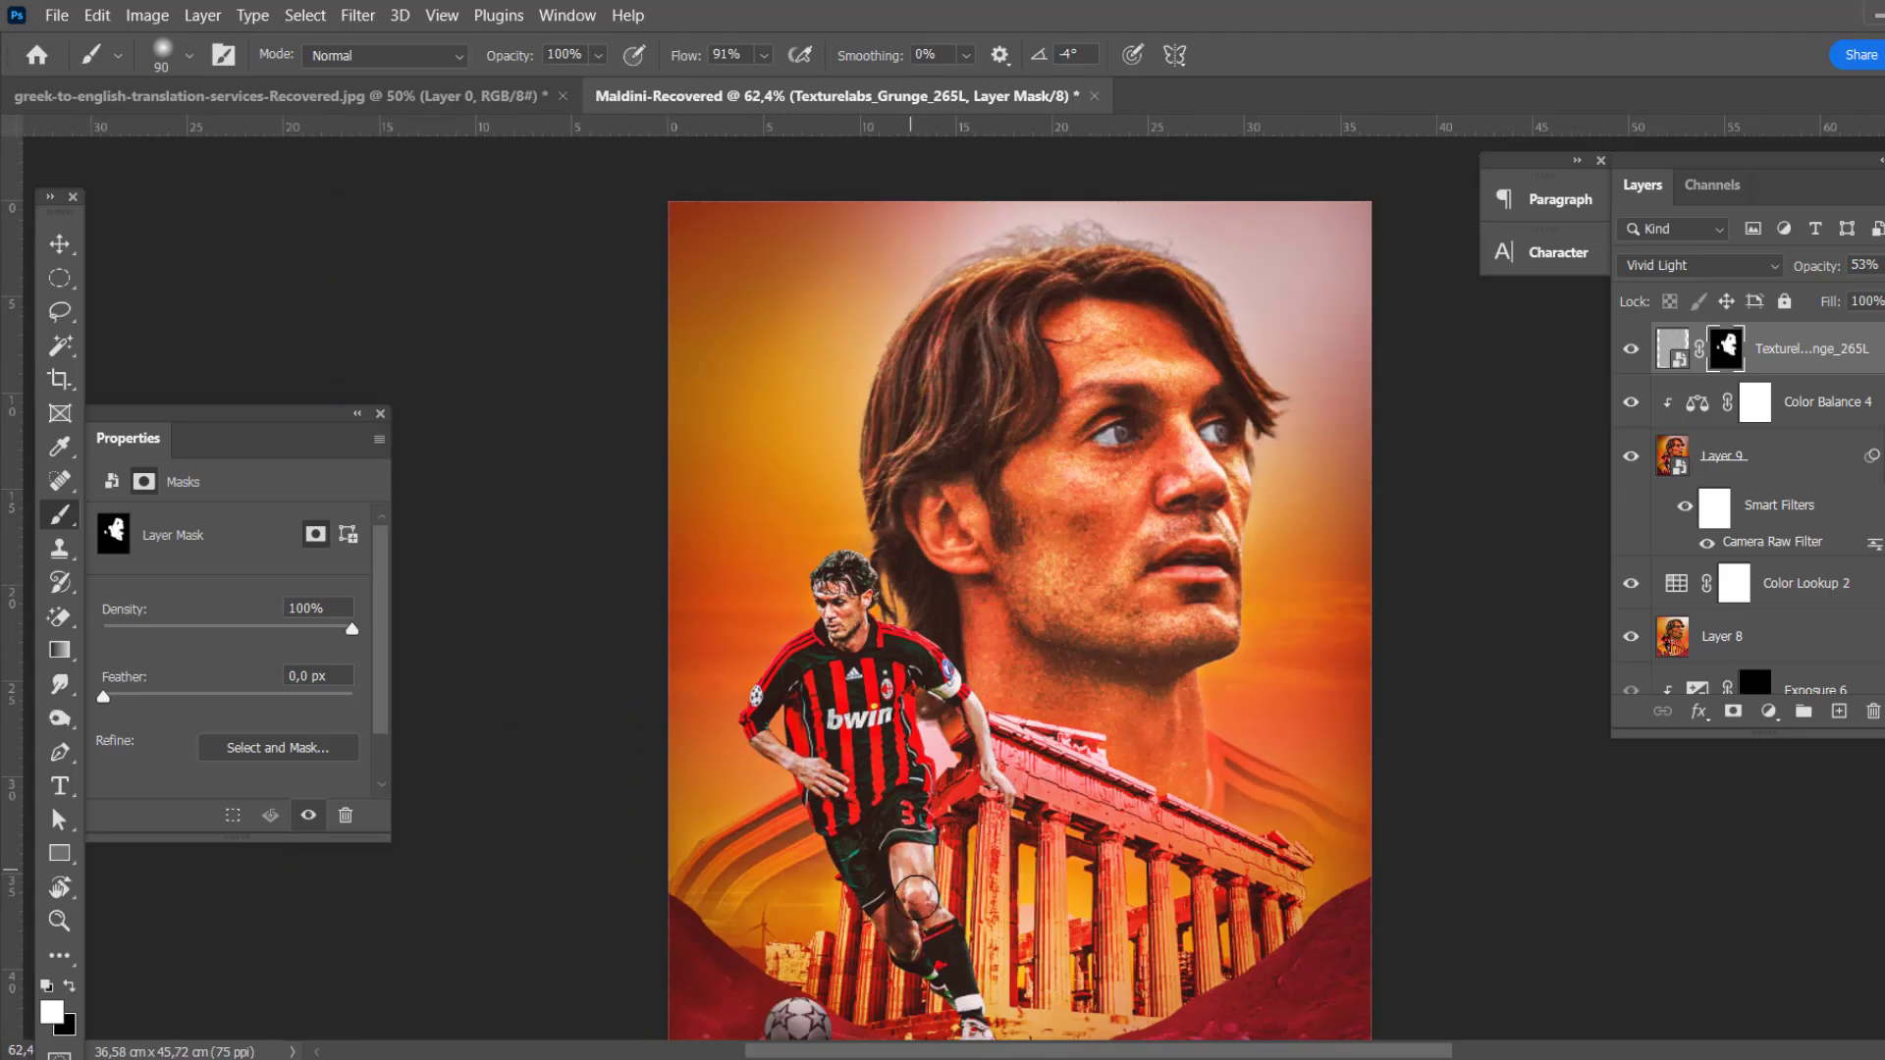
scroll(992, 815, "down", 2)
scroll(991, 589, "up", 3)
key("v")
scroll(1040, 490, "down", 2)
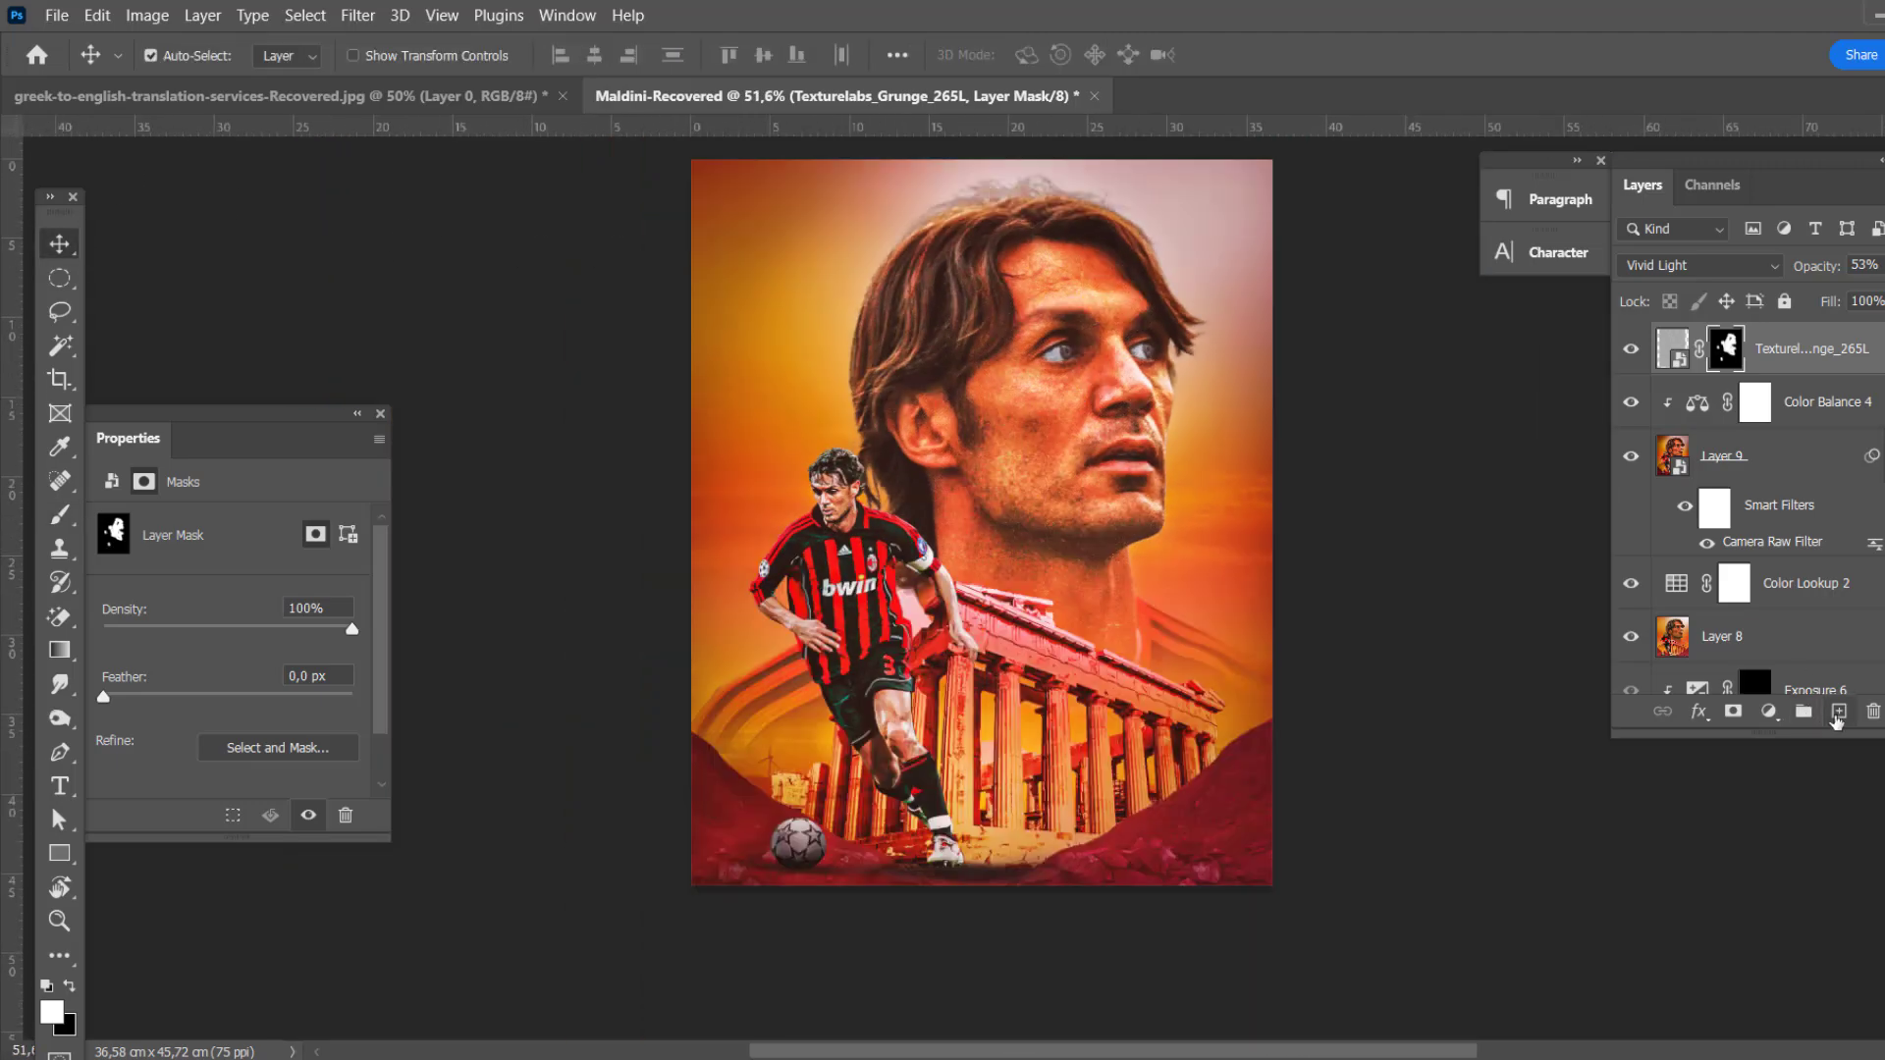
left_click(1837, 714)
Step: Place the football-stadium night image into the poster as an embedded layer
left_click(57, 15)
left_click(243, 505)
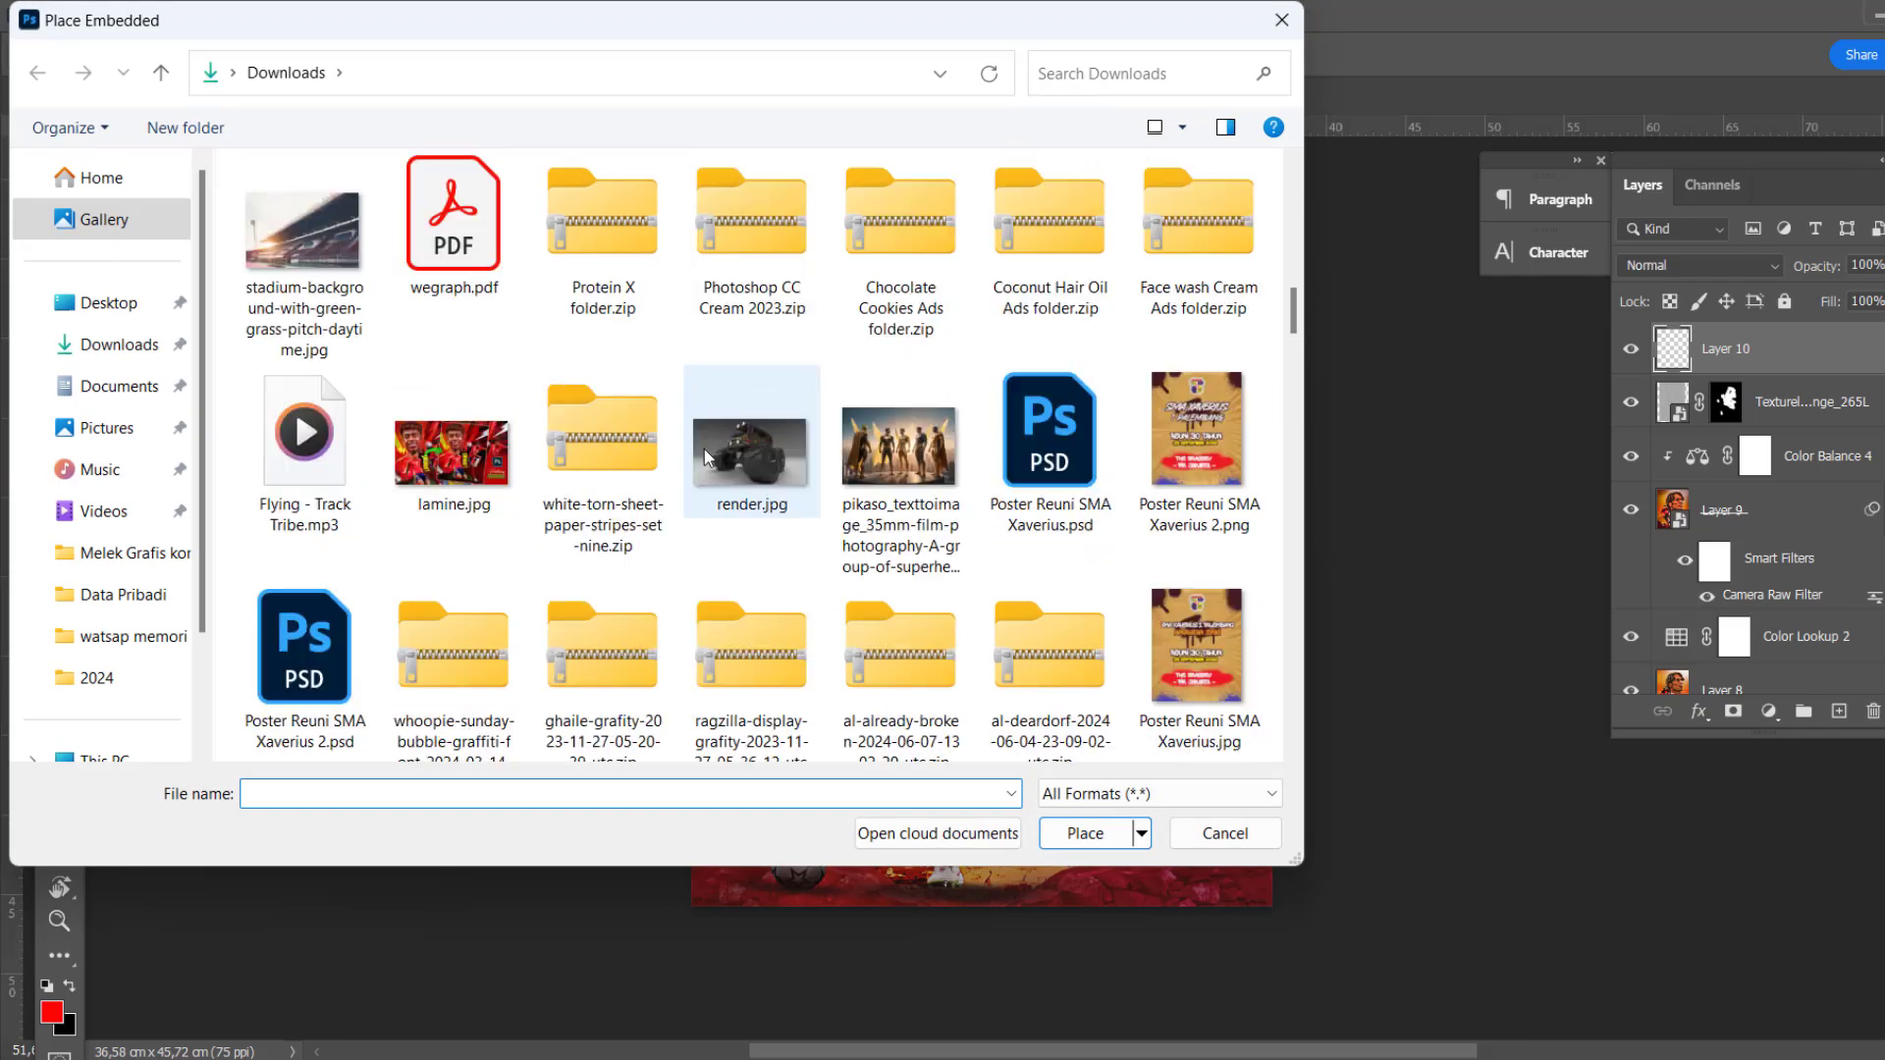
scroll(704, 450, "up", 2)
left_click(1196, 236)
left_click(1085, 832)
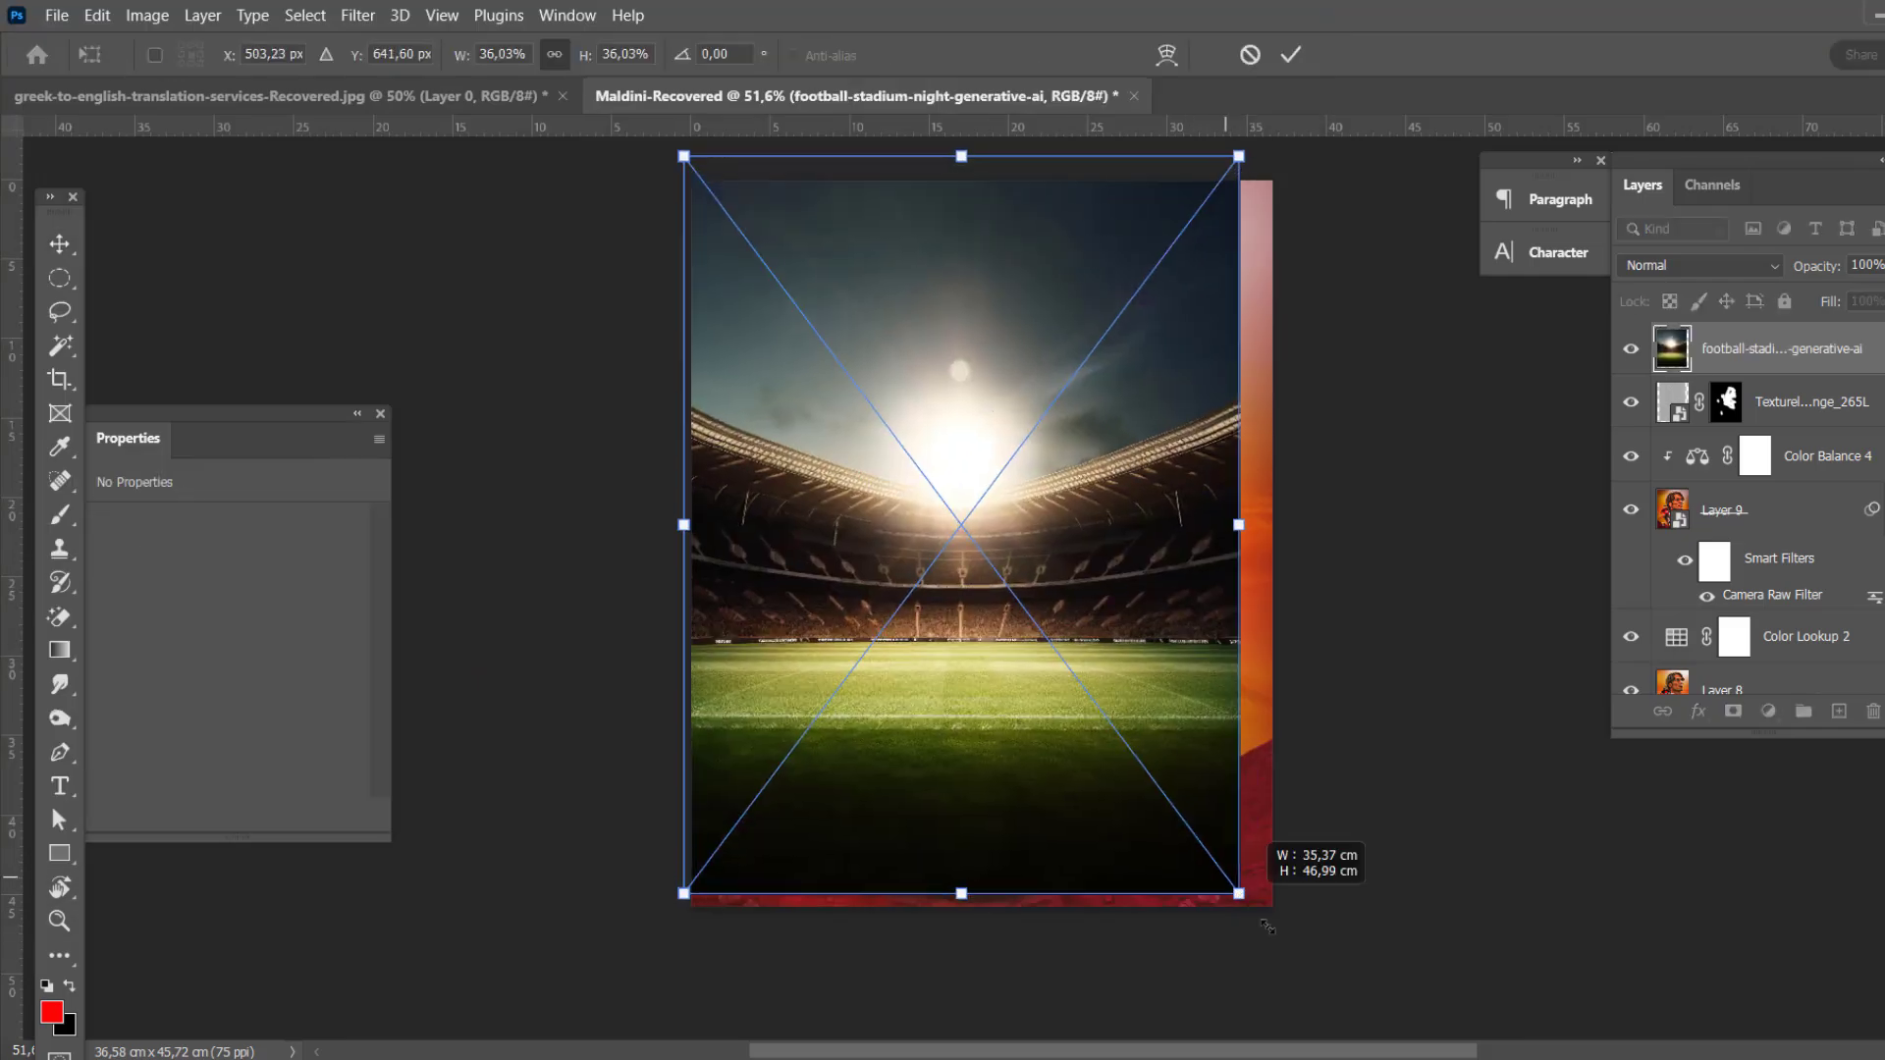
left_click(1290, 54)
Step: Blend the stadium layer in Overlay at 32% opacity and add a white layer mask, with black as the paint colour
left_click(1669, 265)
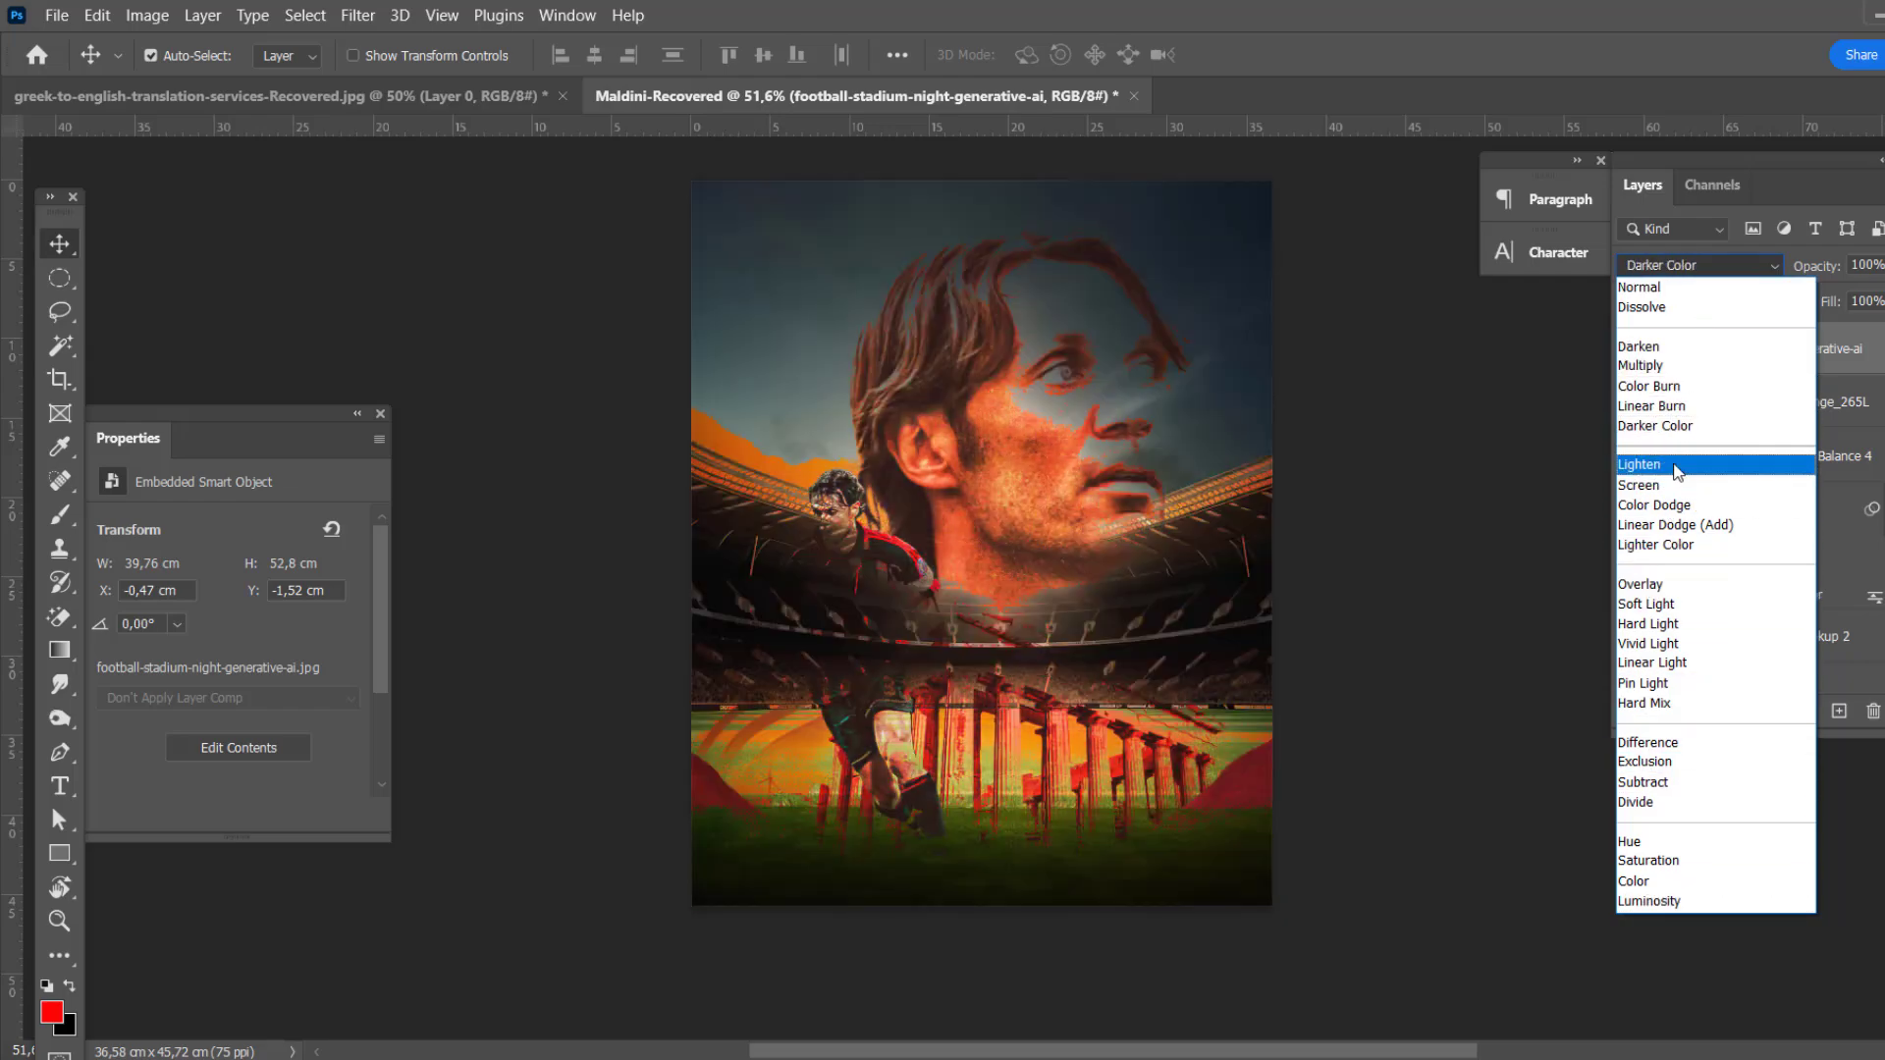
left_click(1642, 584)
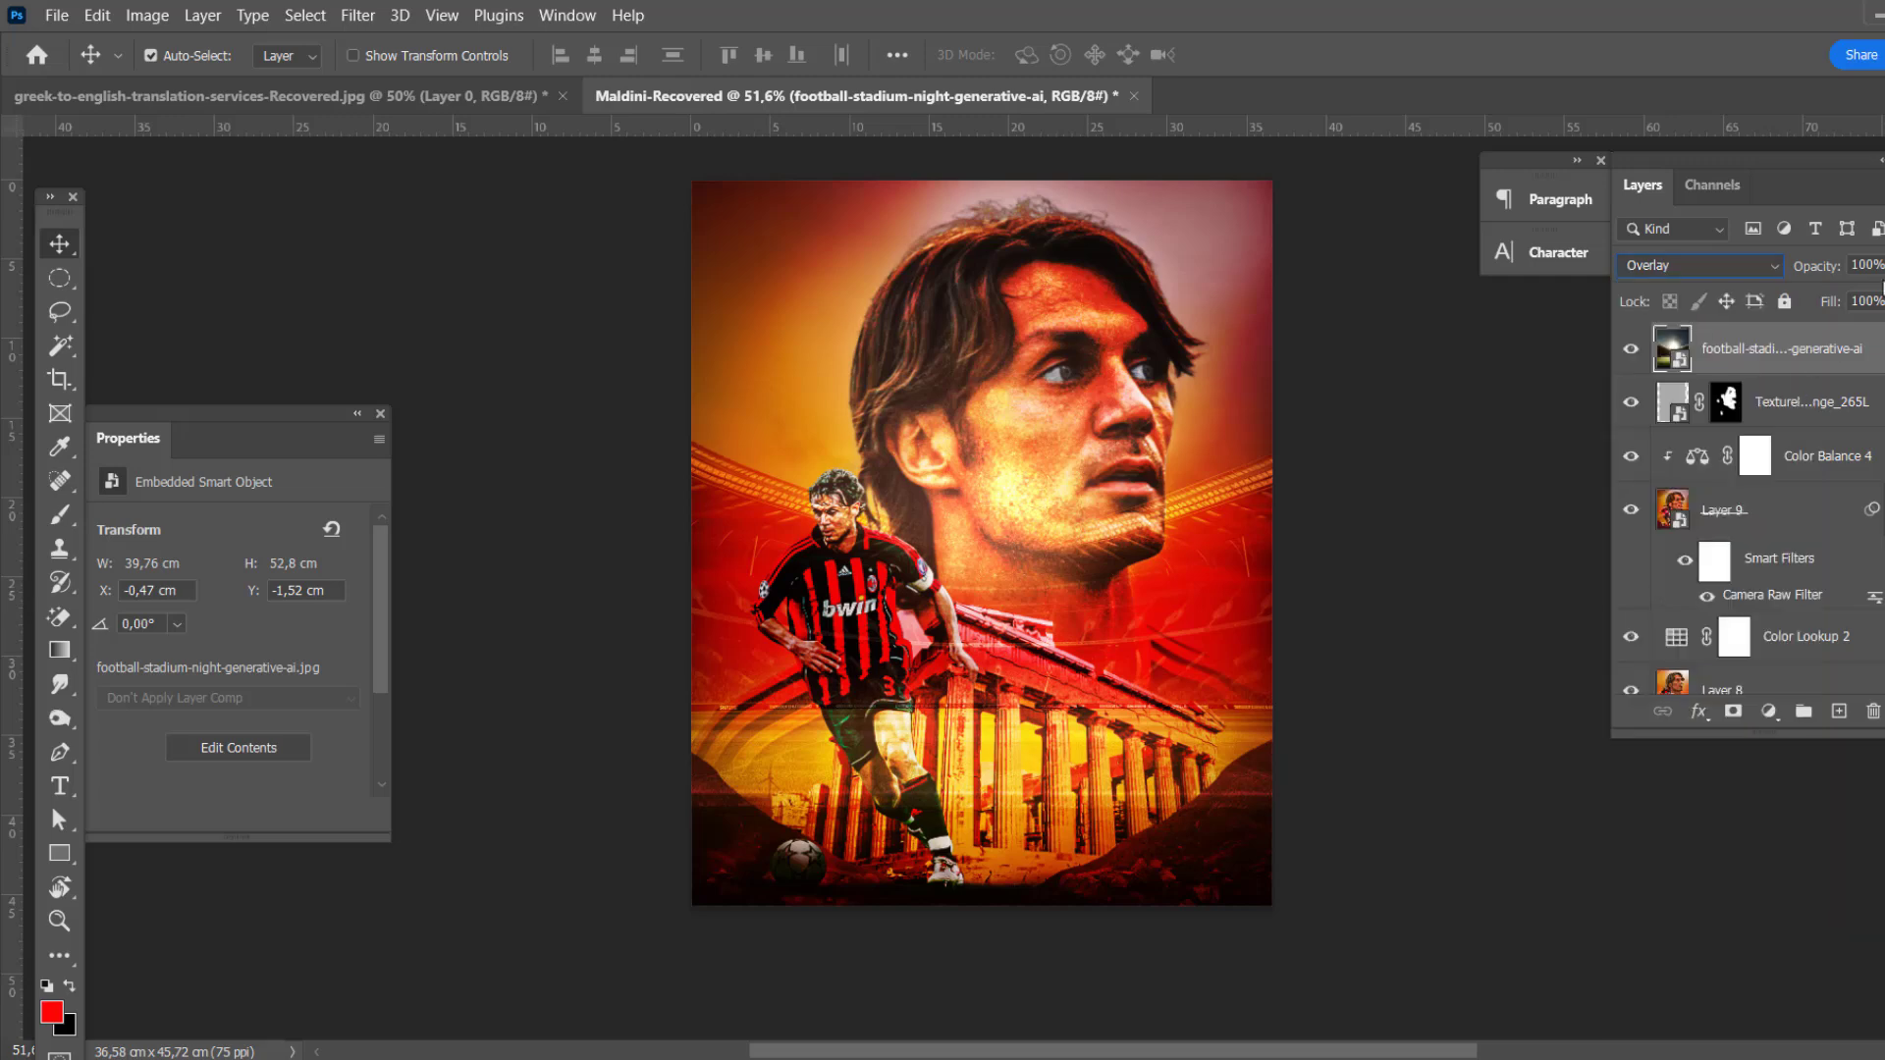
left_click_drag(1882, 286, 1823, 301)
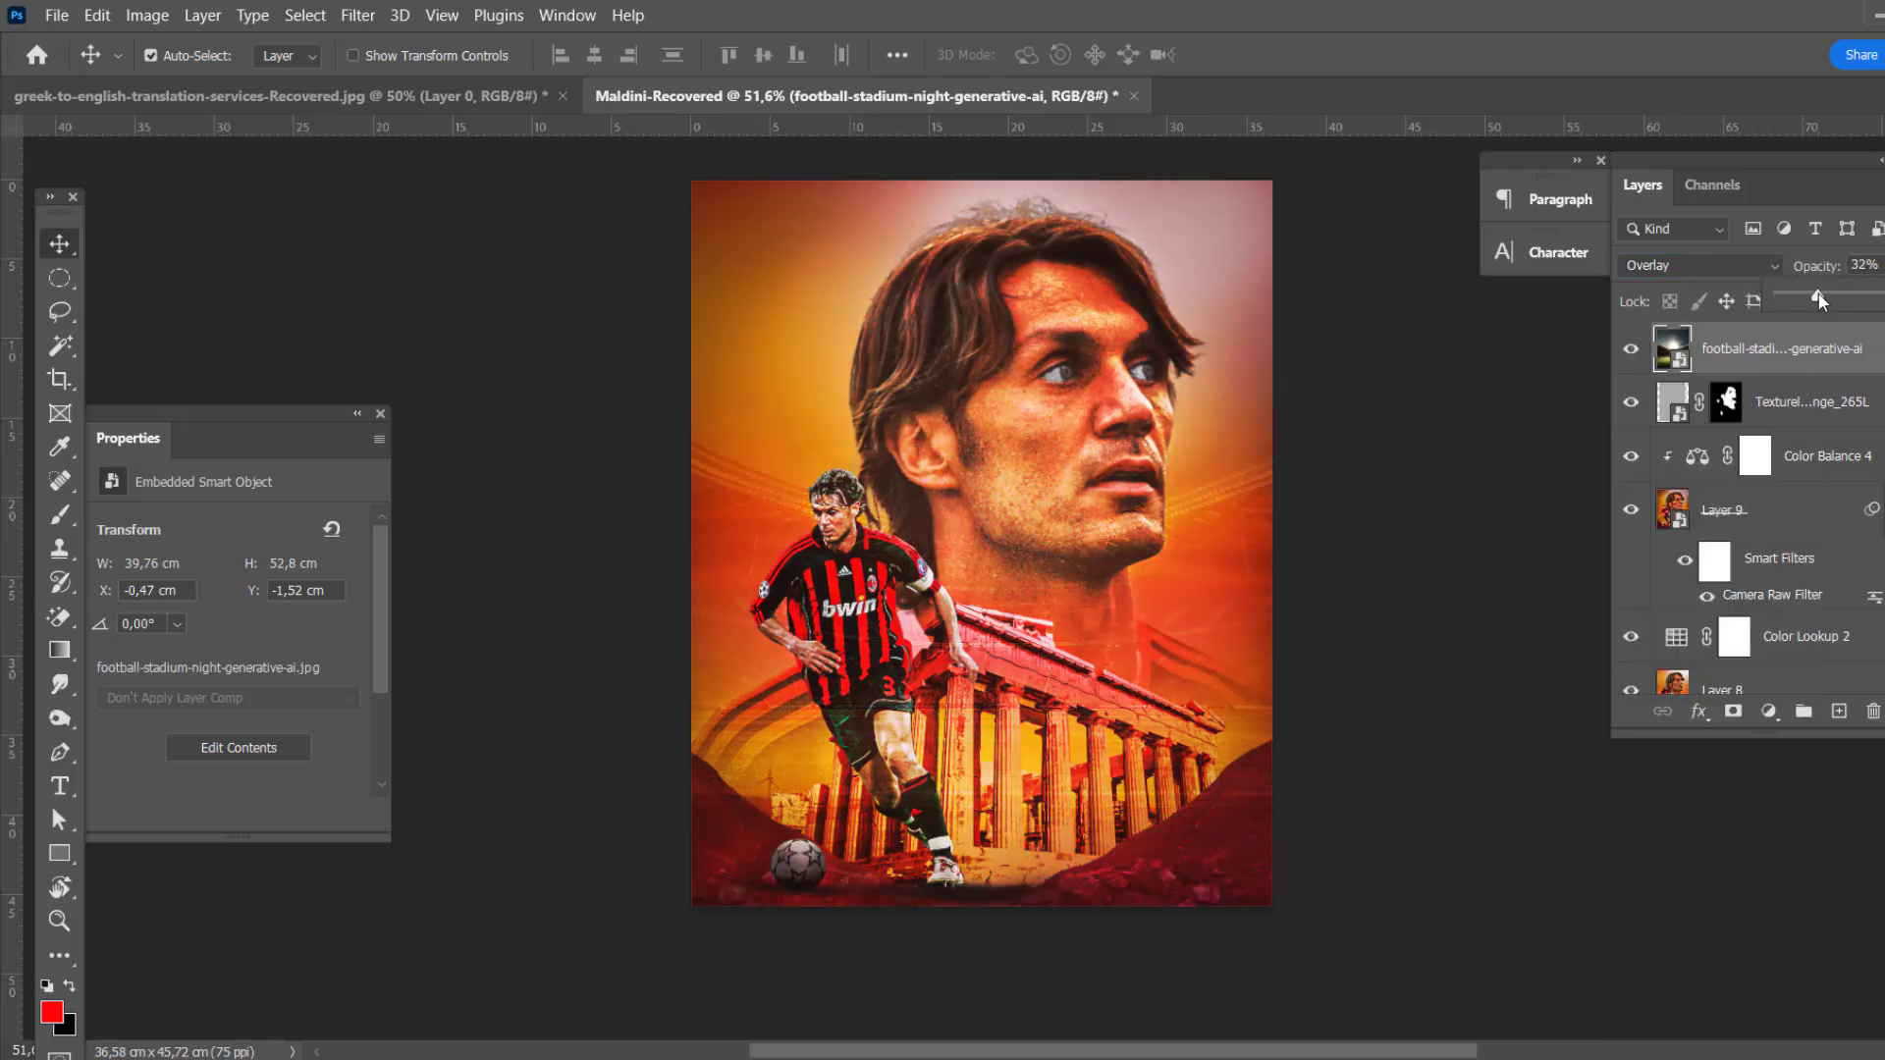
left_click(1733, 711)
key("s")
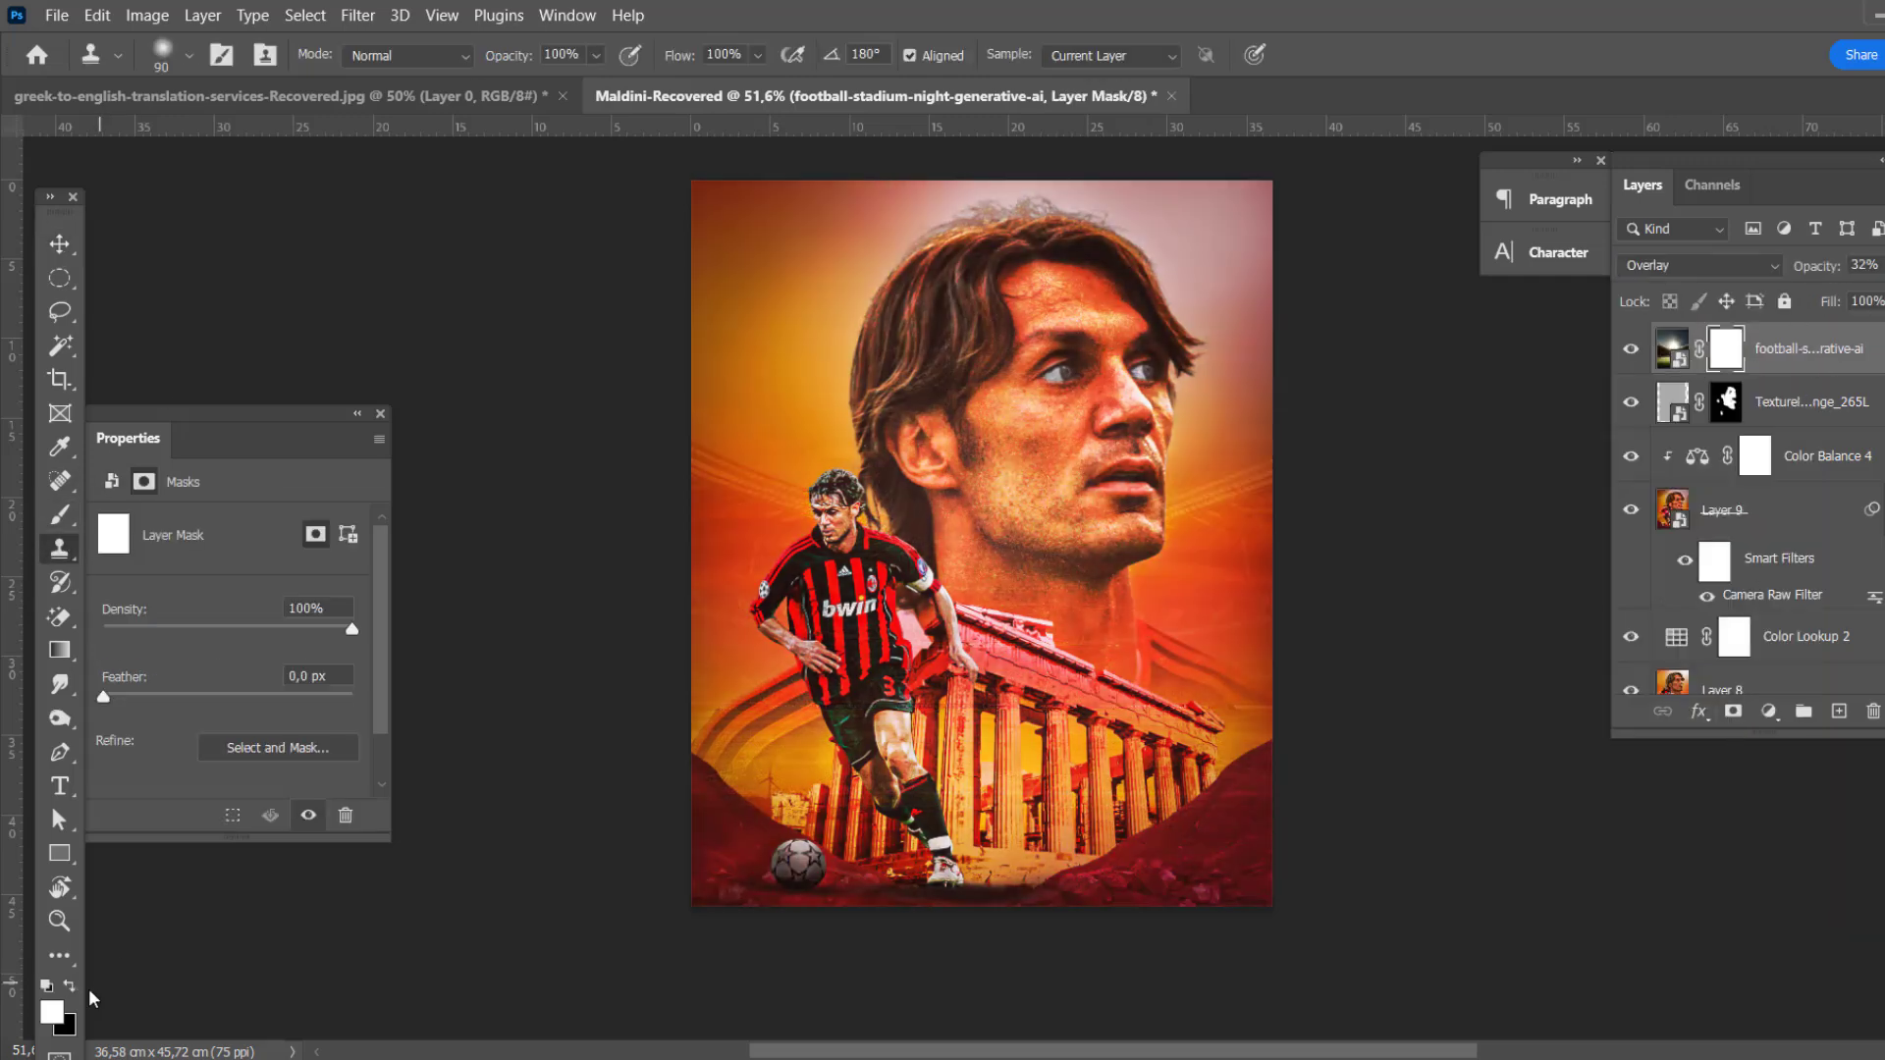
key("x")
Step: Brush black on the mask to hide the stadium around the face; add empty Layer 10 with orange-red paint
scroll(1030, 601, "up", 3)
key("b")
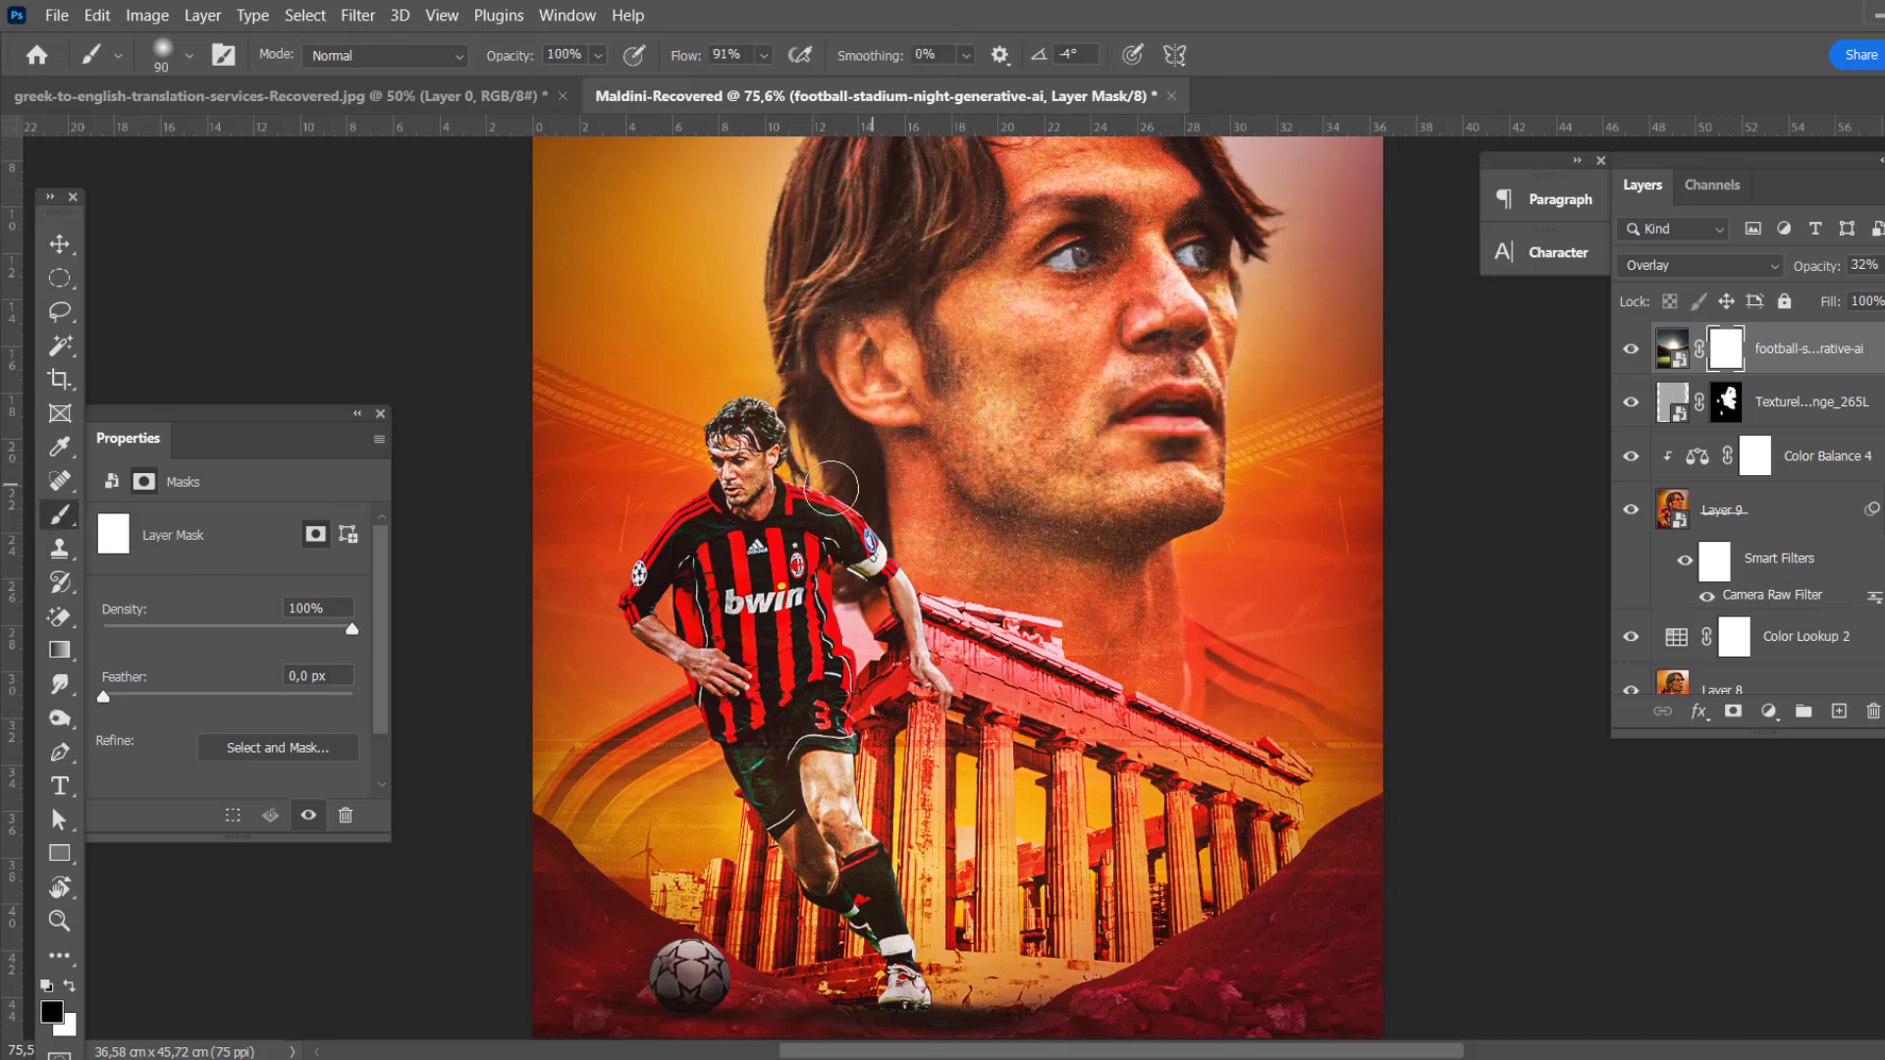
scroll(957, 420, "down", 2)
mouse_move(1041, 432)
left_mouse_down()
mouse_move(957, 420)
mouse_move(1073, 484)
left_mouse_up()
scroll(1063, 681, "down", 3)
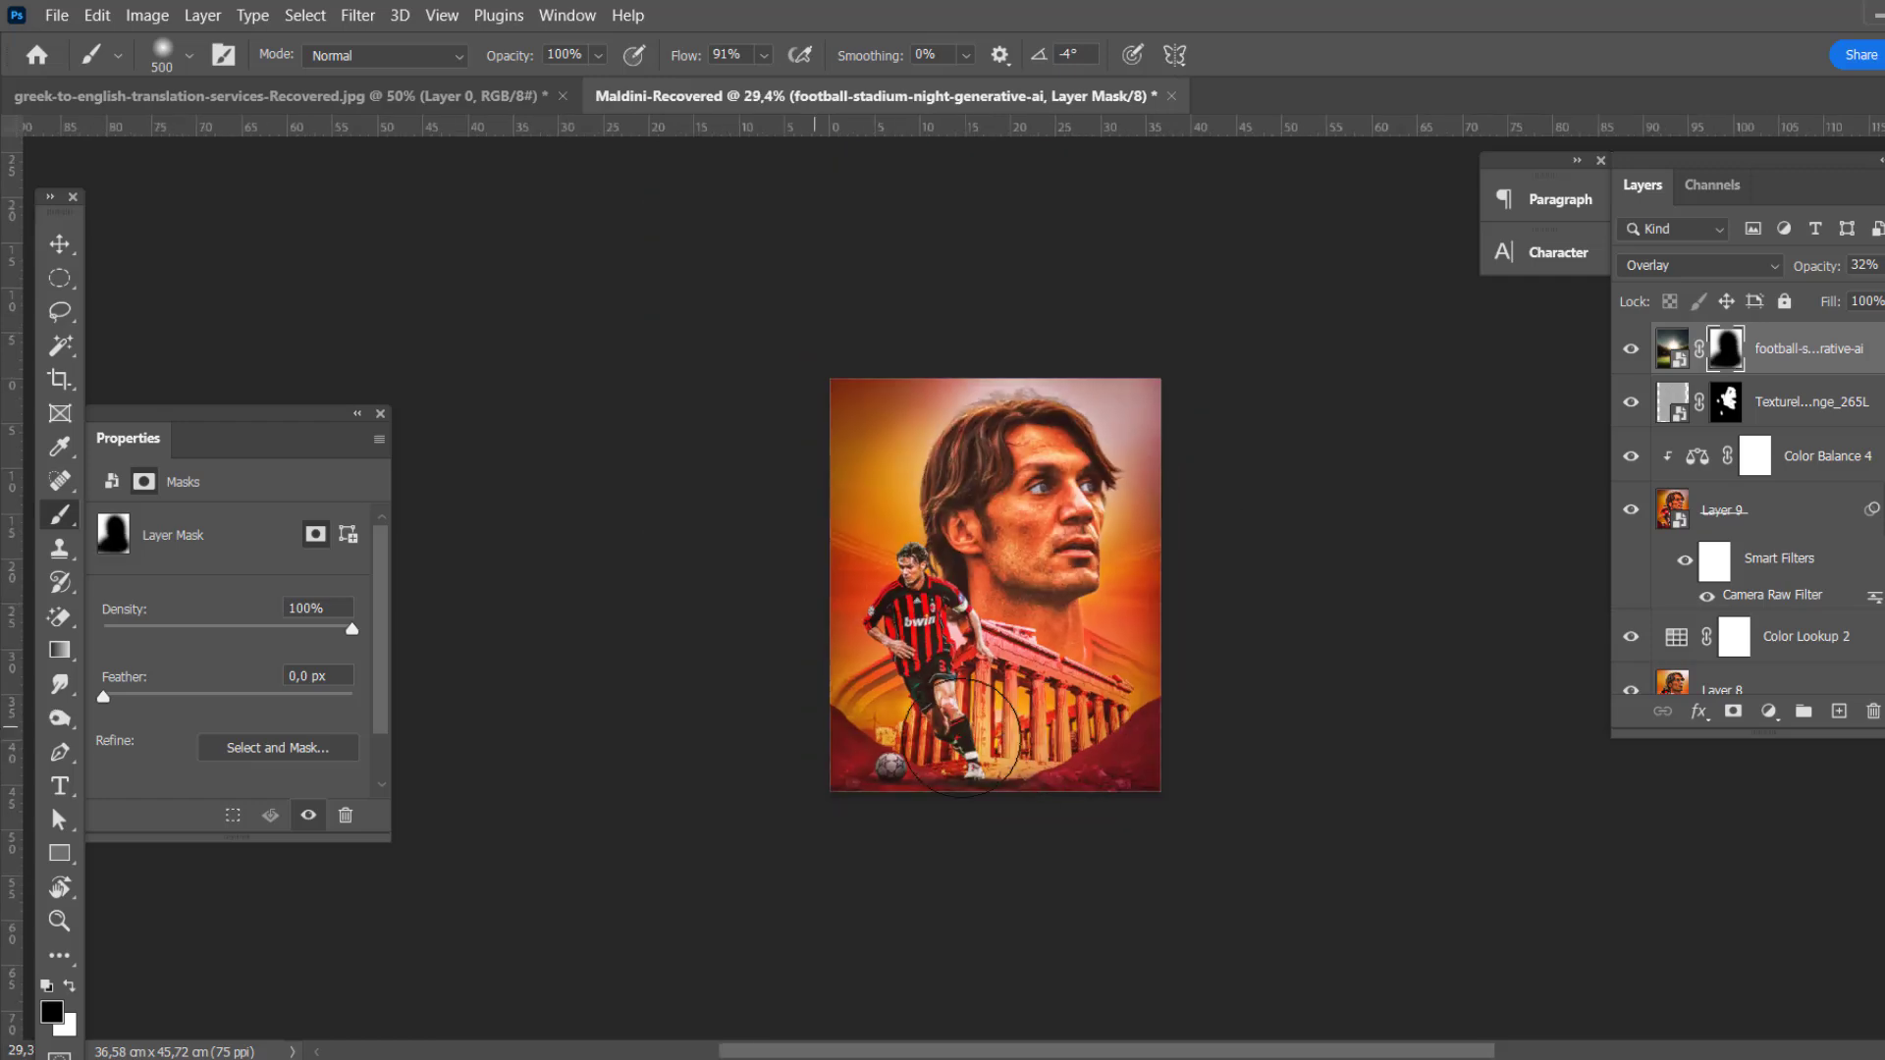
scroll(1072, 764, "up", 2)
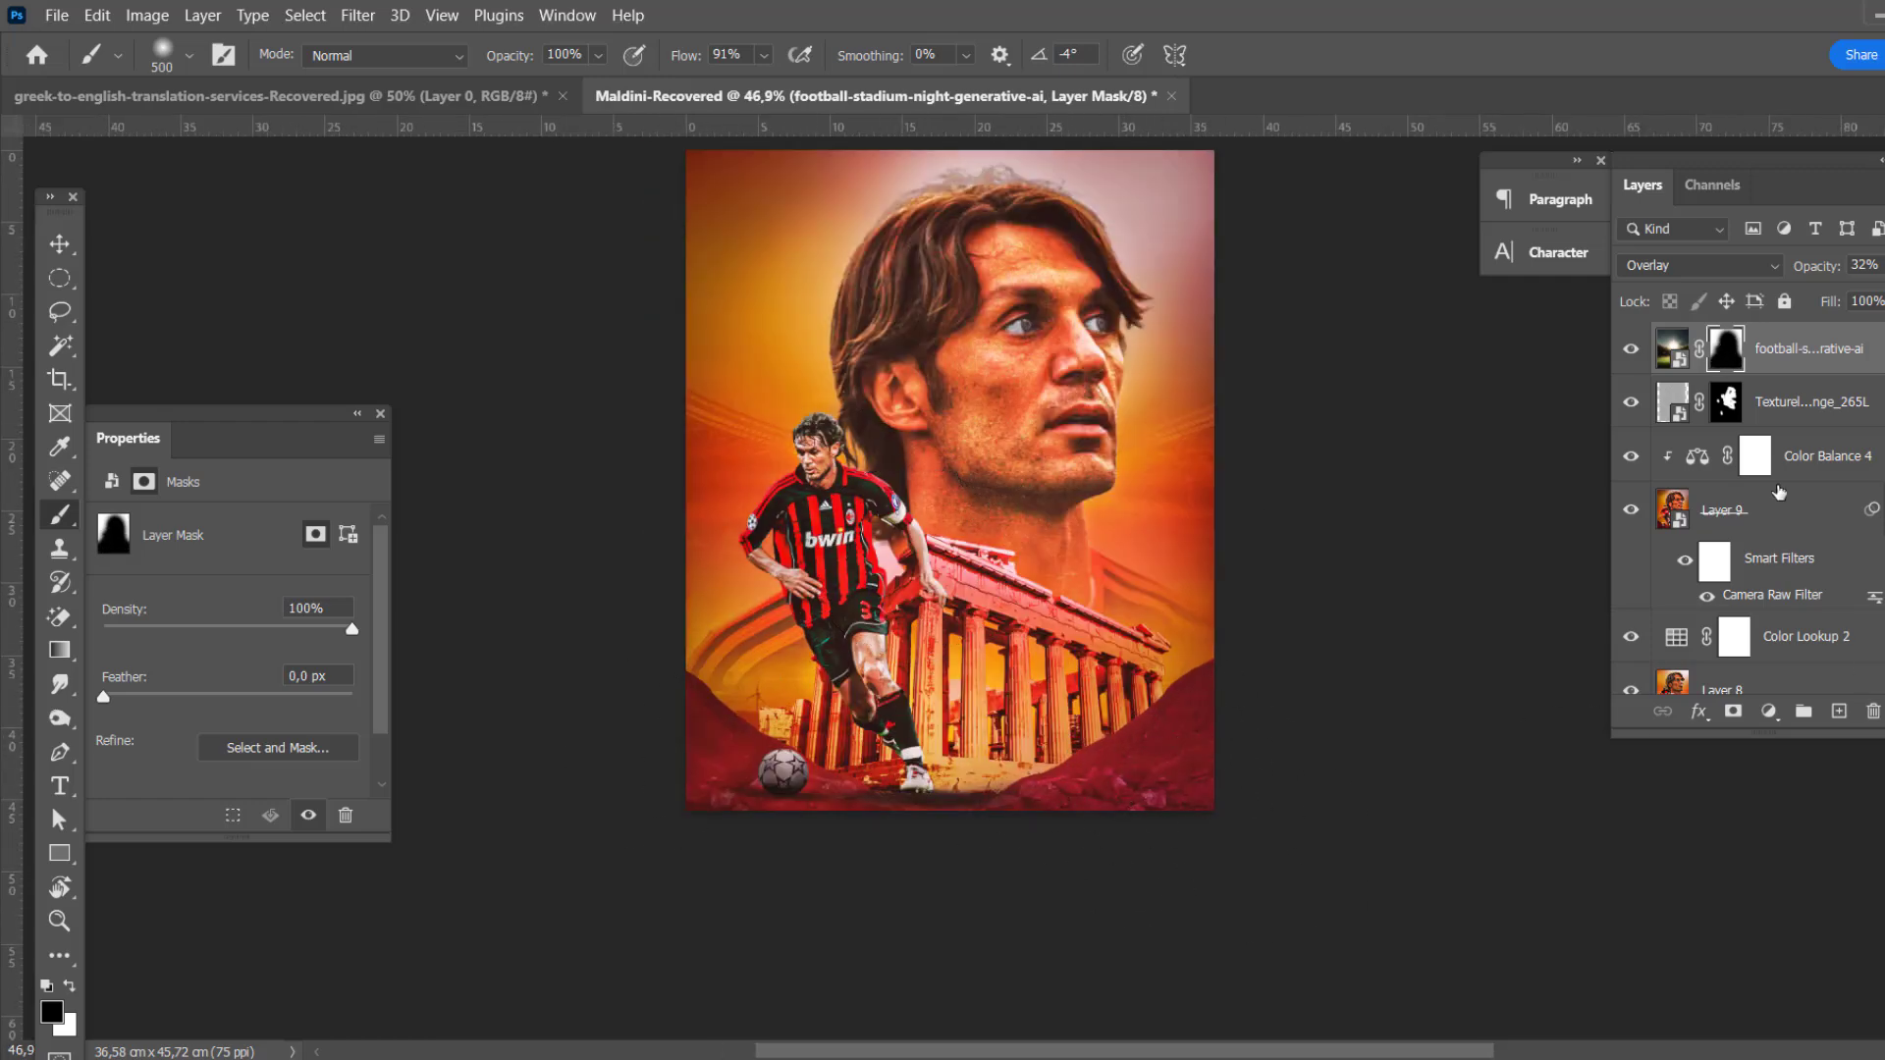
left_click(1840, 713)
left_click(704, 515, "alt")
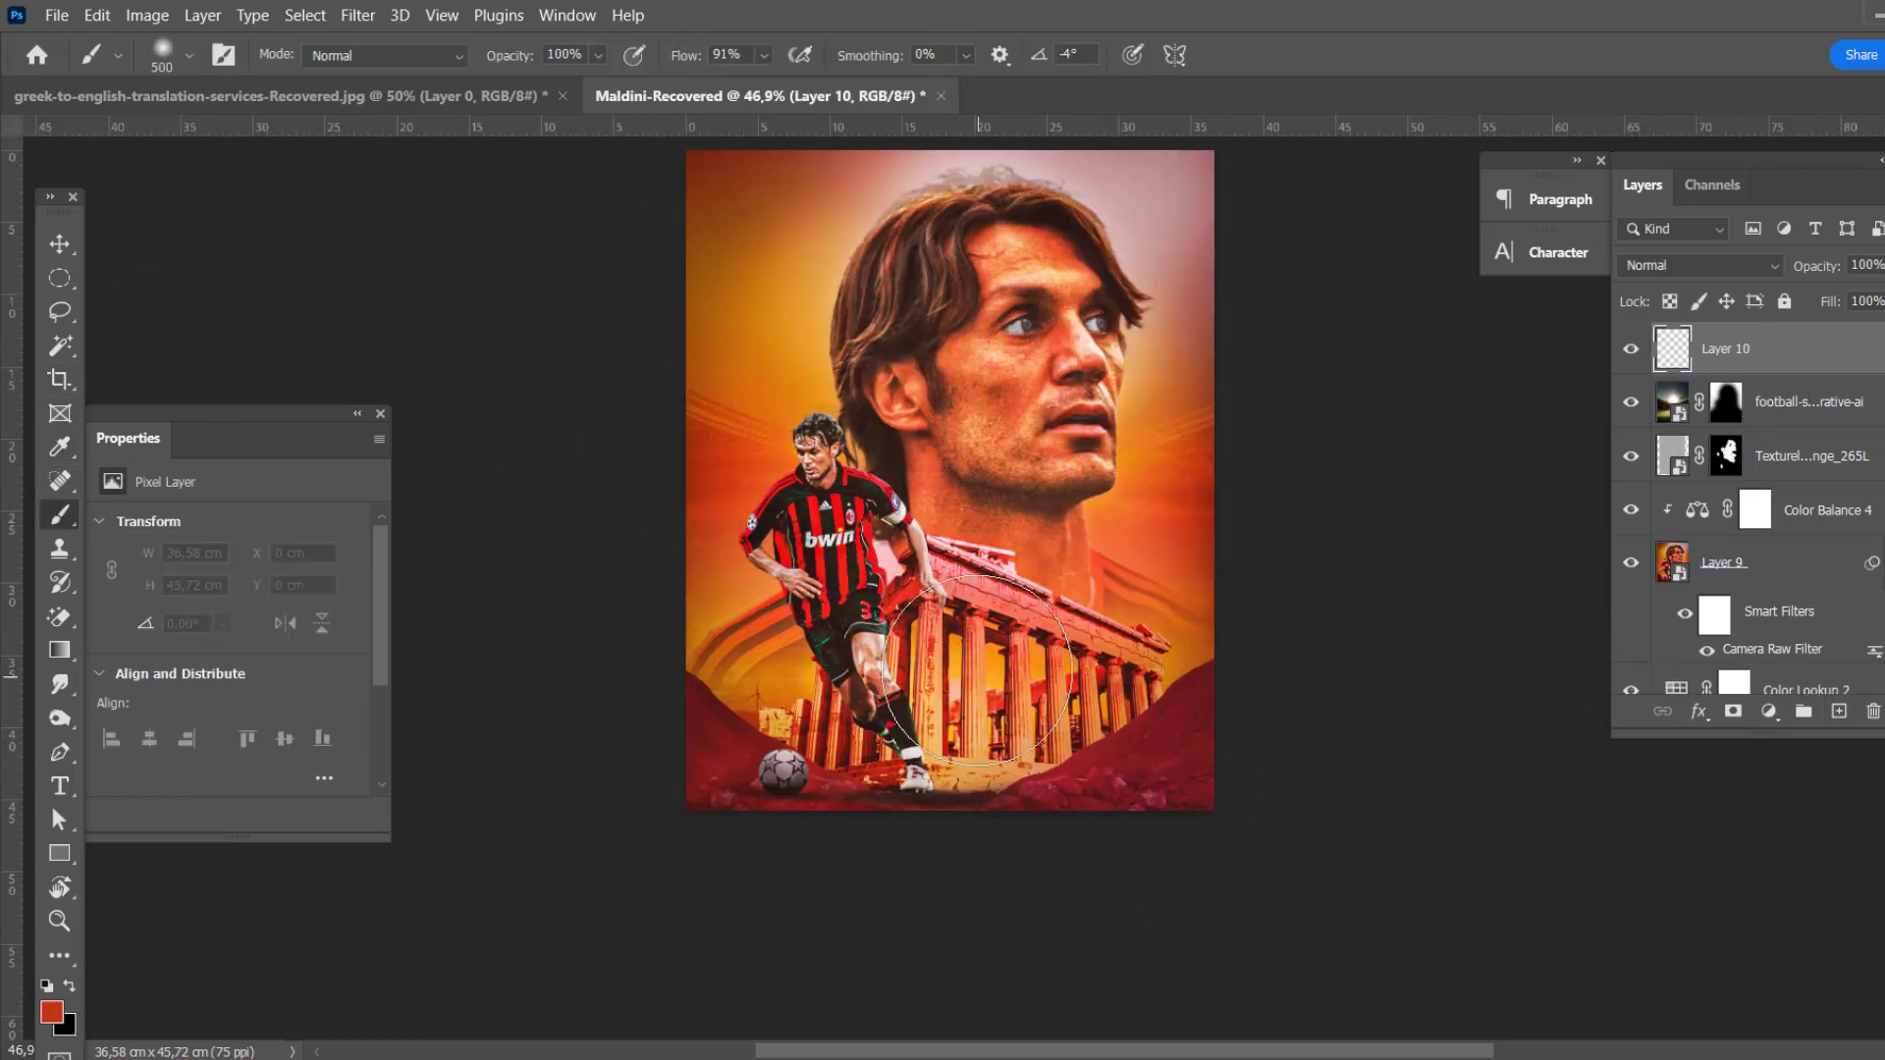
Step: Paint orange over the poster's lower half on Layer 10 and blend it in Soft Light
left_click_drag(1158, 678, 657, 925)
left_click(1666, 265)
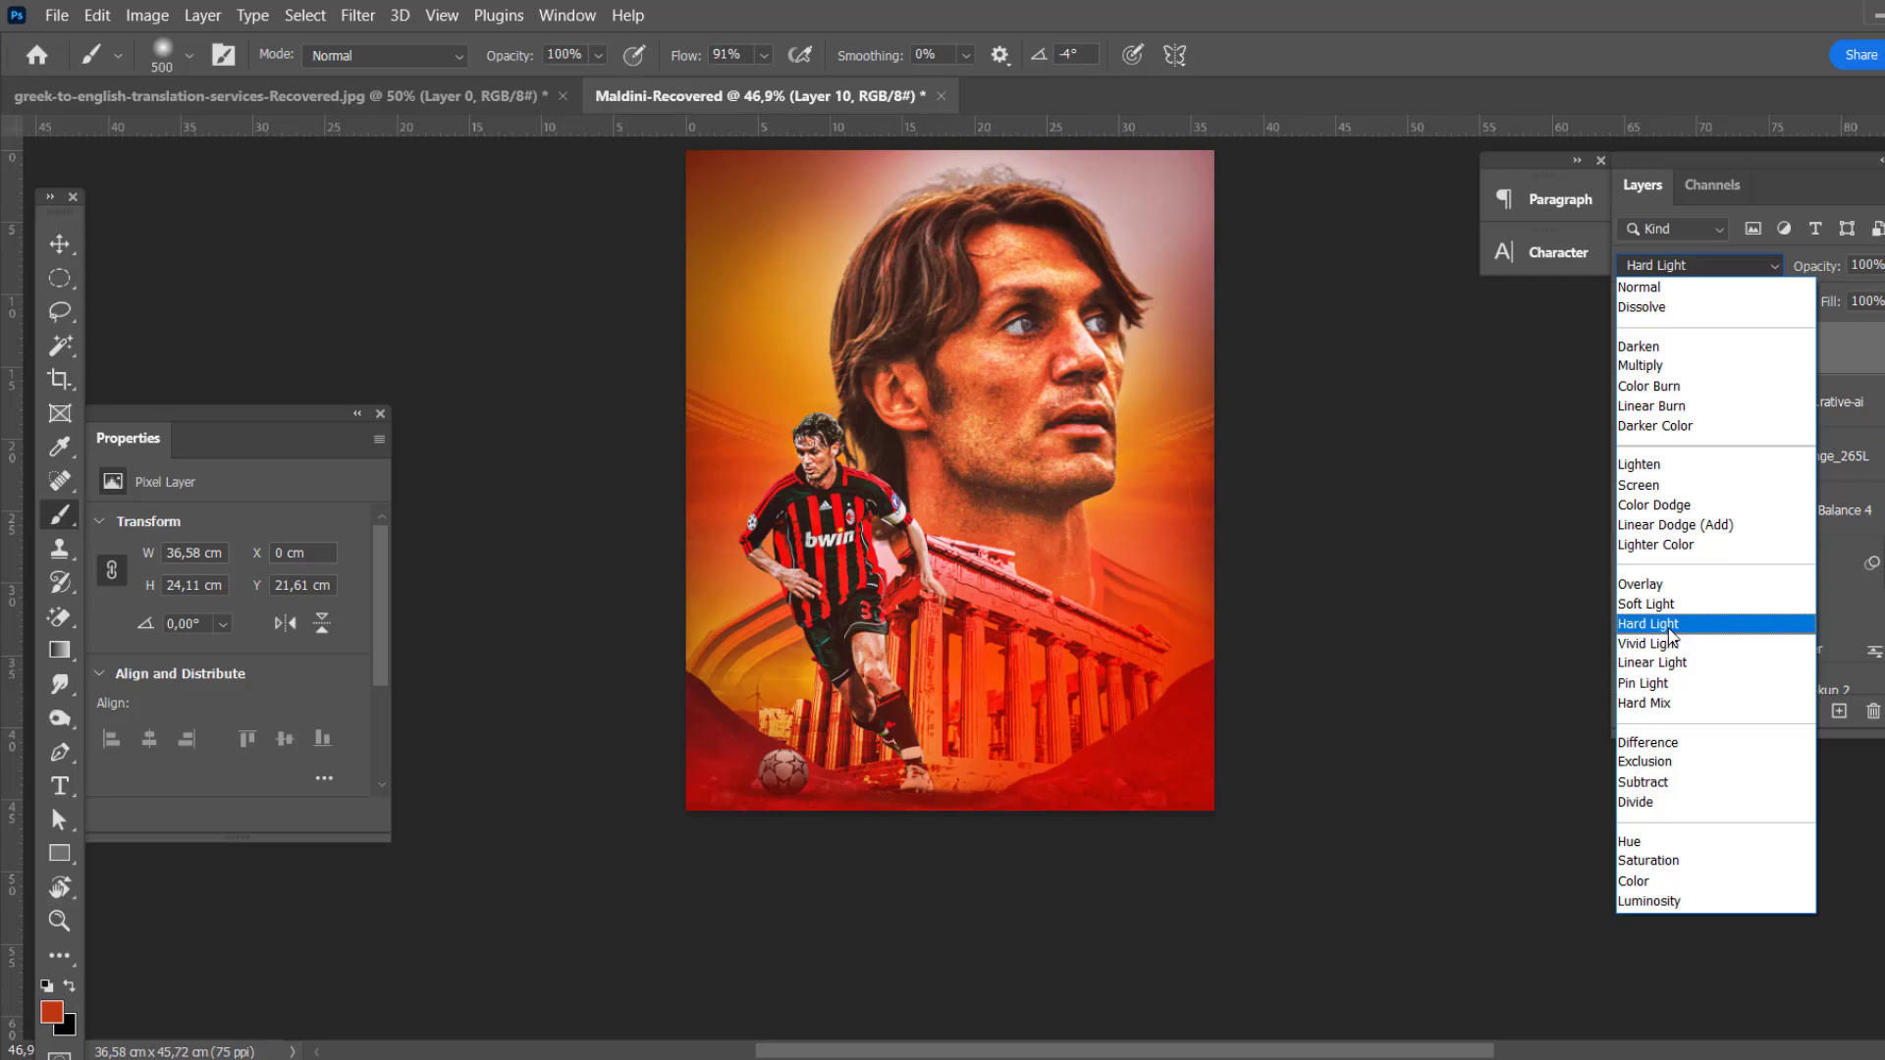
left_click(1672, 628)
key("v")
scroll(933, 550, "up", 2)
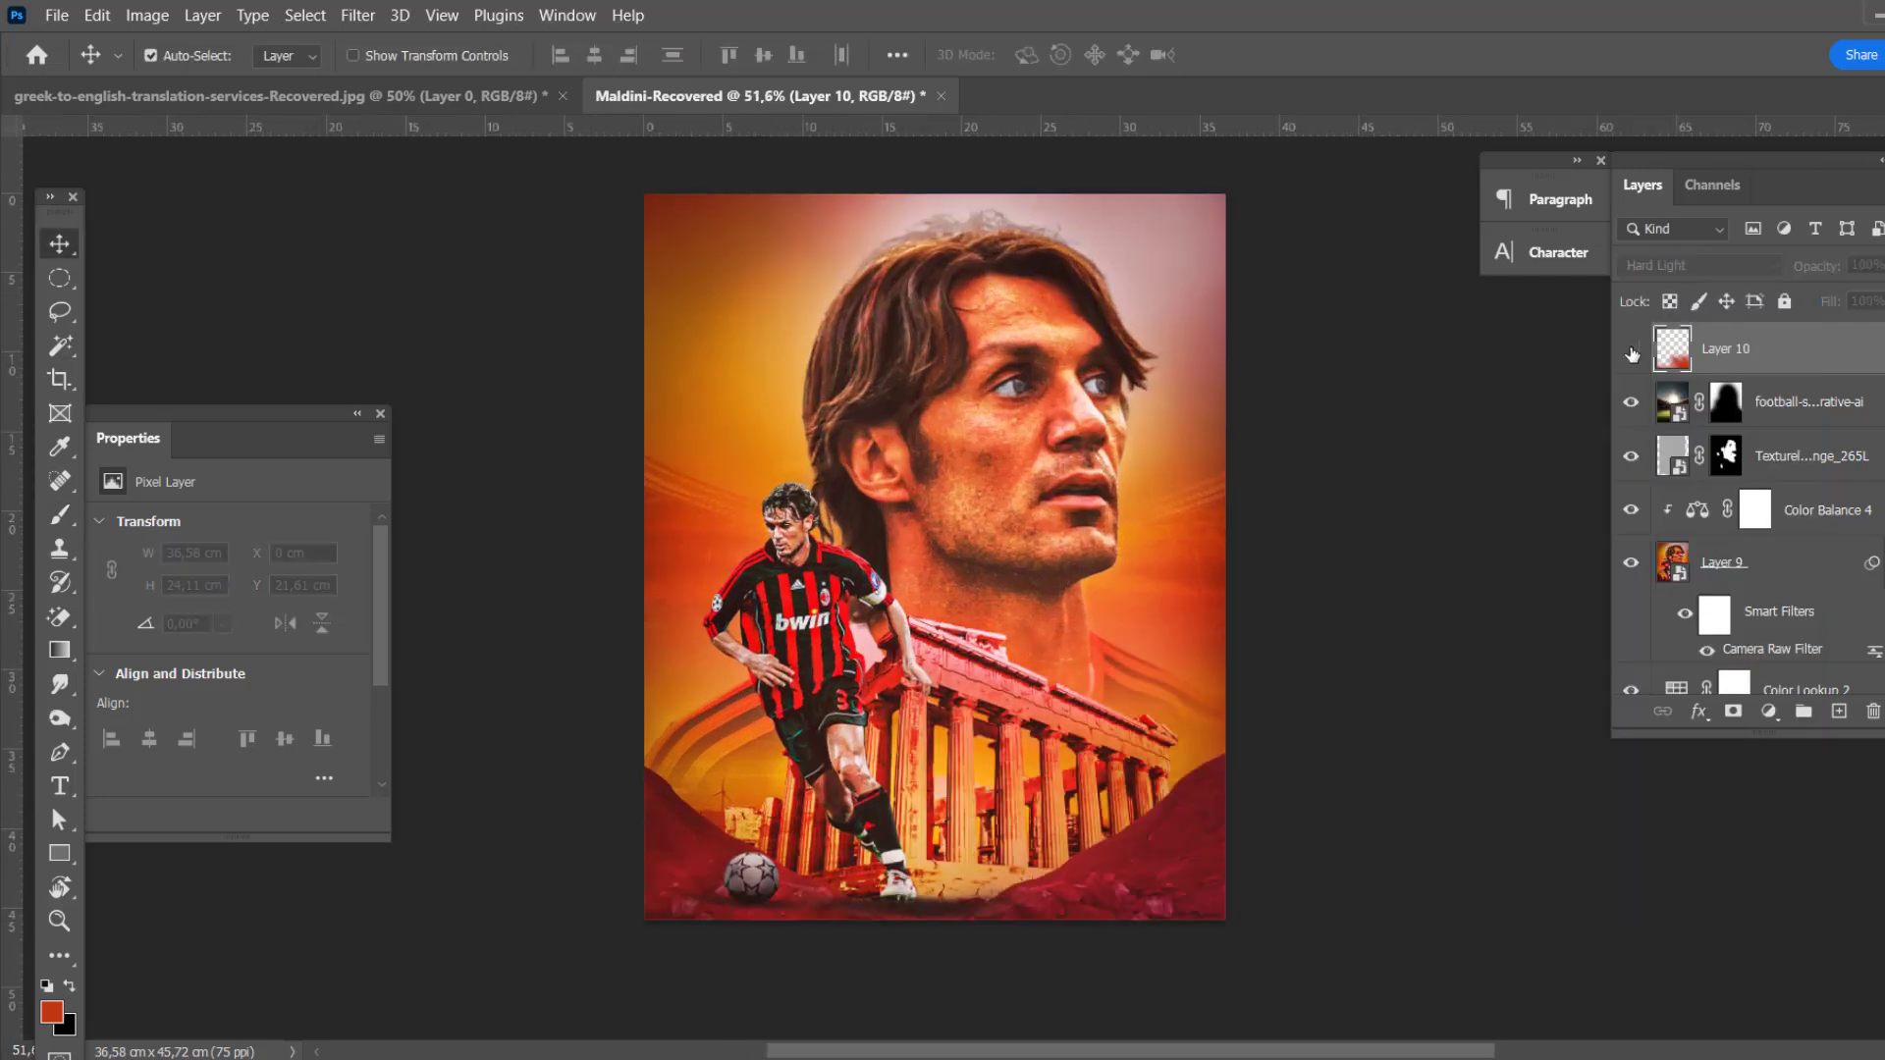
left_click(1693, 265)
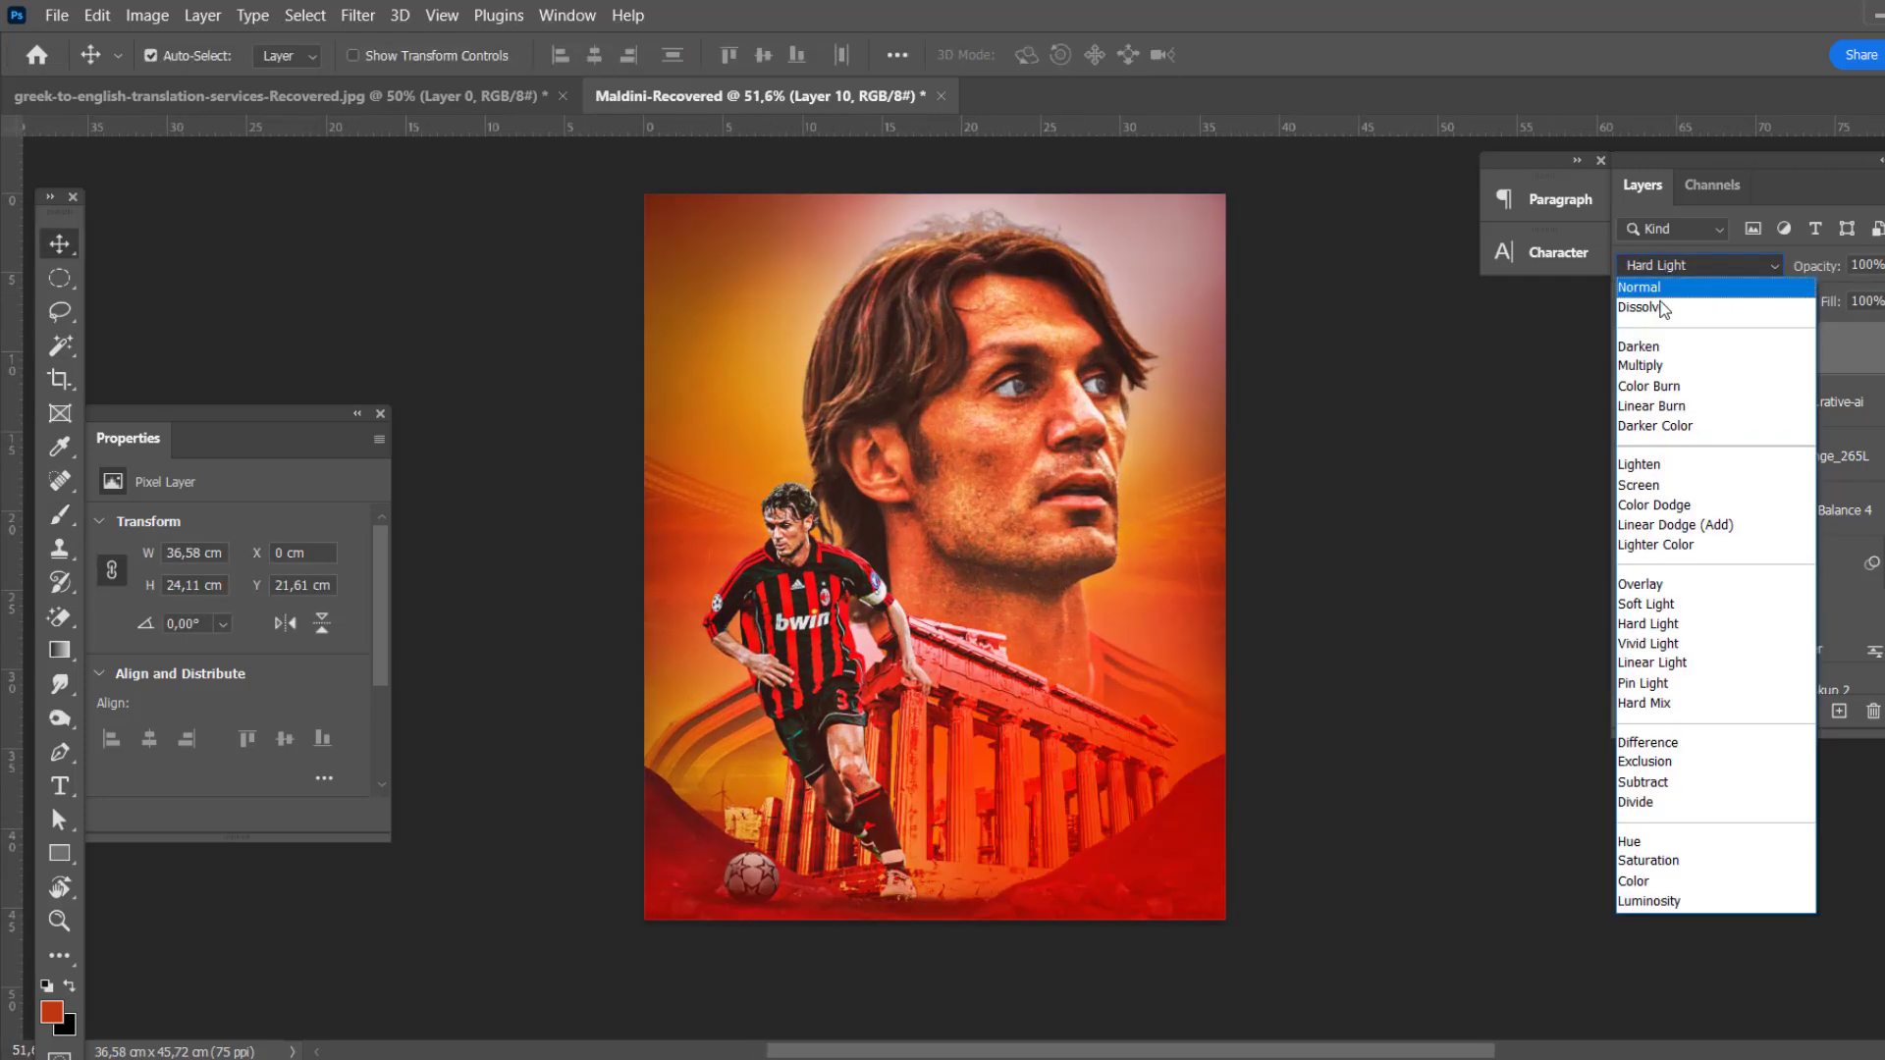
left_click(1657, 609)
Step: Set the grunge texture layer's blend mode to Vivid Light
scroll(1271, 379, "up", 3)
scroll(1271, 379, "down", 3)
double_click(1672, 457)
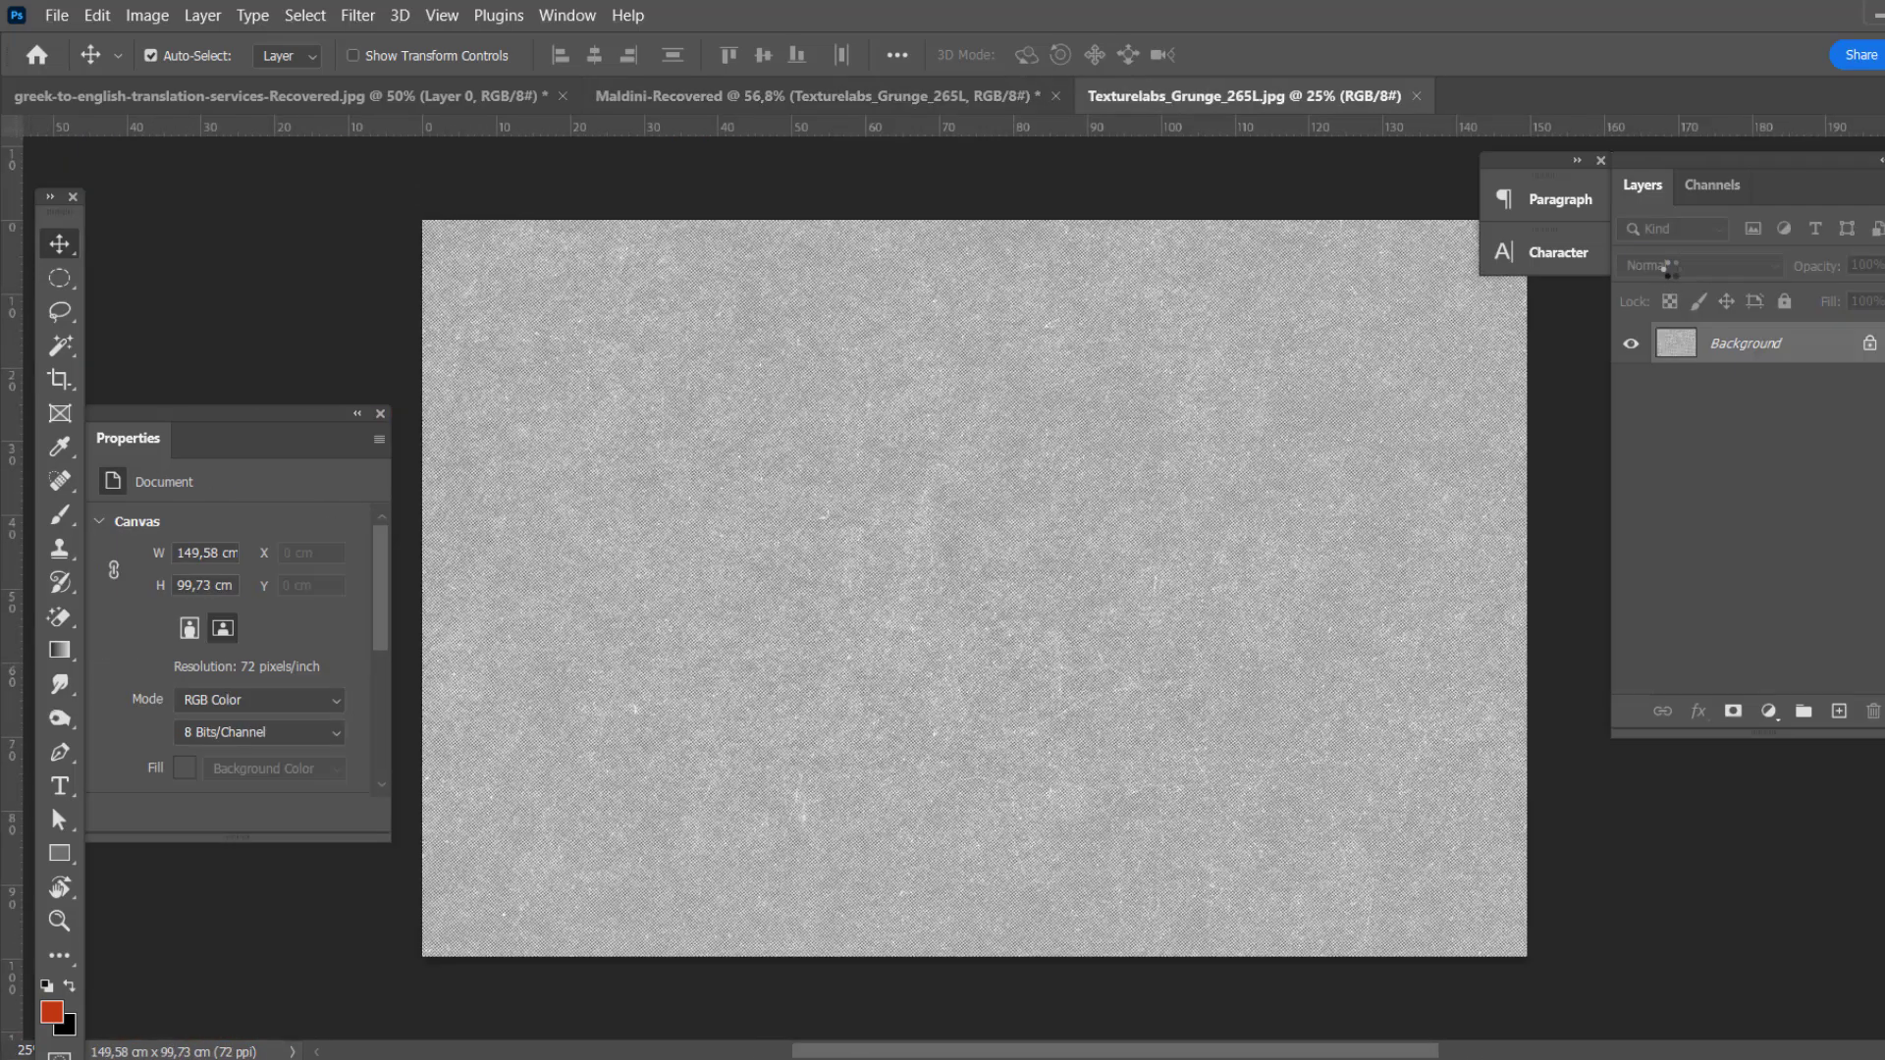
left_click(1416, 95)
left_click(1689, 265)
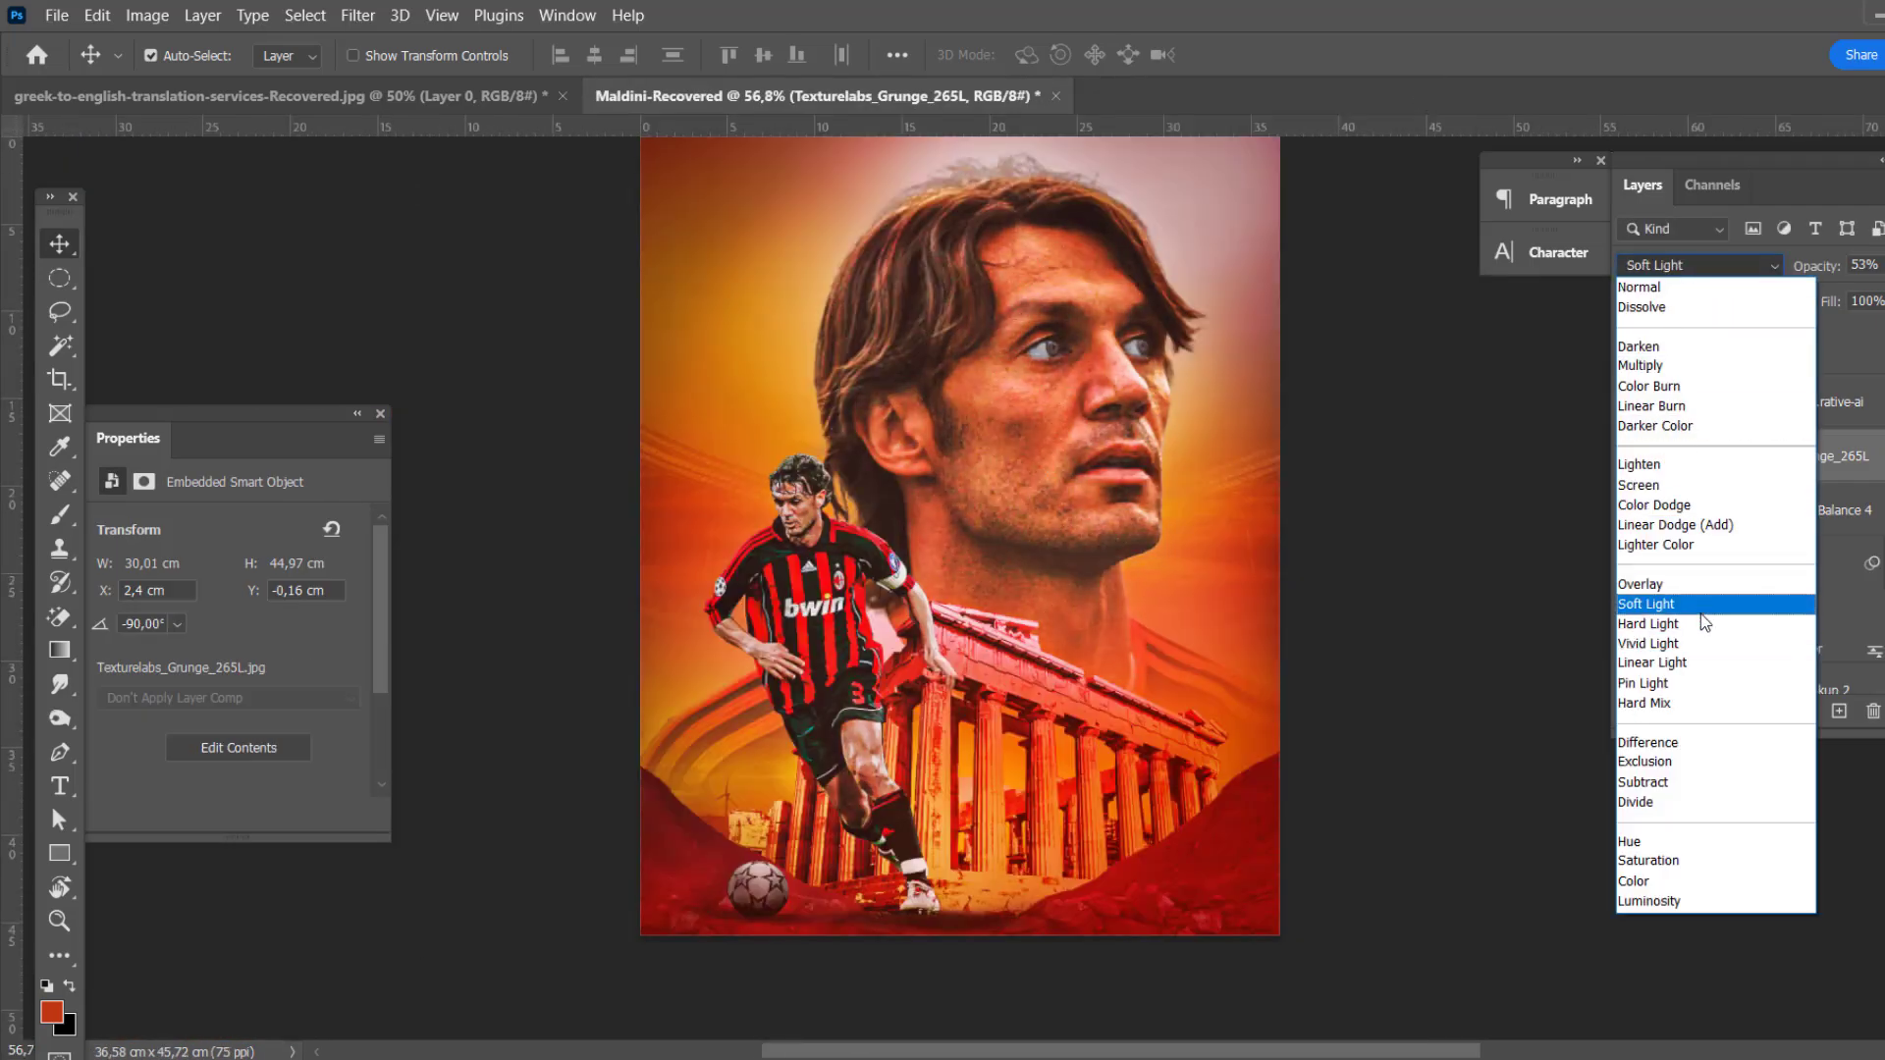
left_click(1659, 643)
Step: Add Layer 11 above the orange layer and paint a sampled dark red across the poster's bottom
left_click(1298, 416)
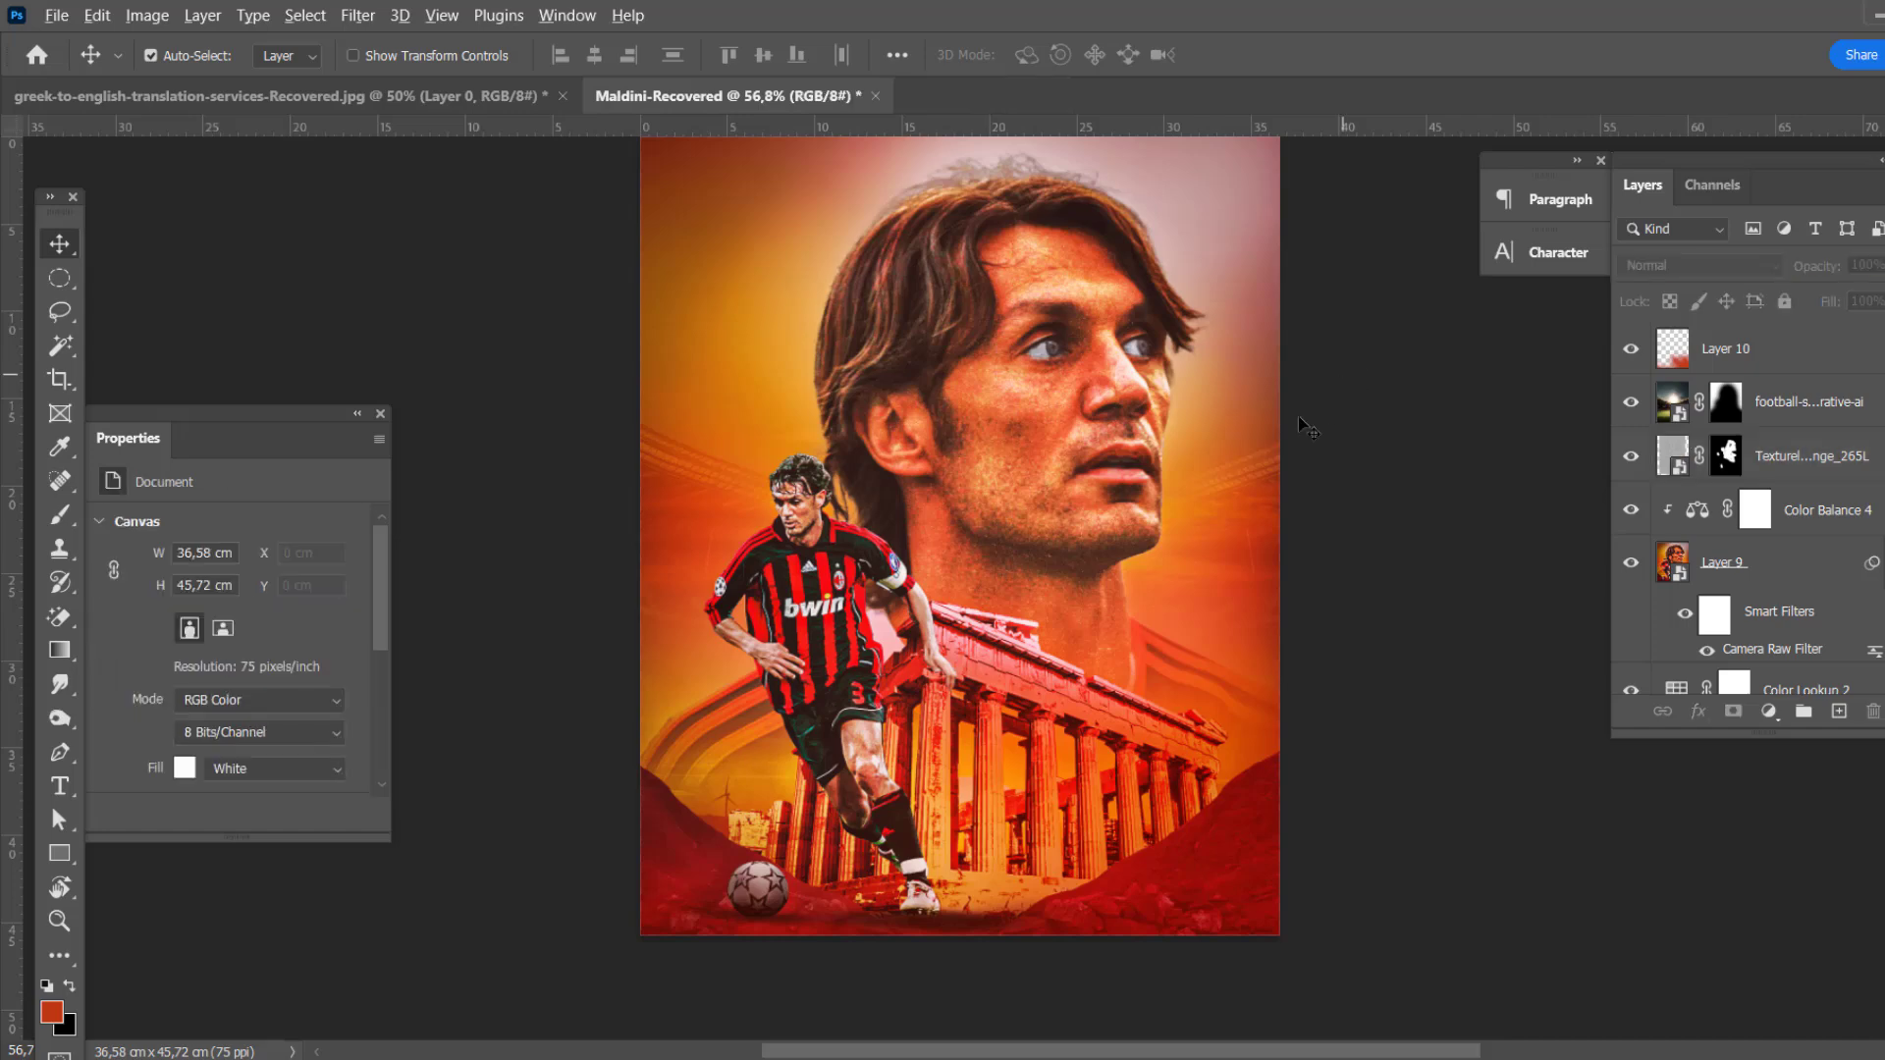
key("ctrl+shift+alt+n")
left_click(59, 447)
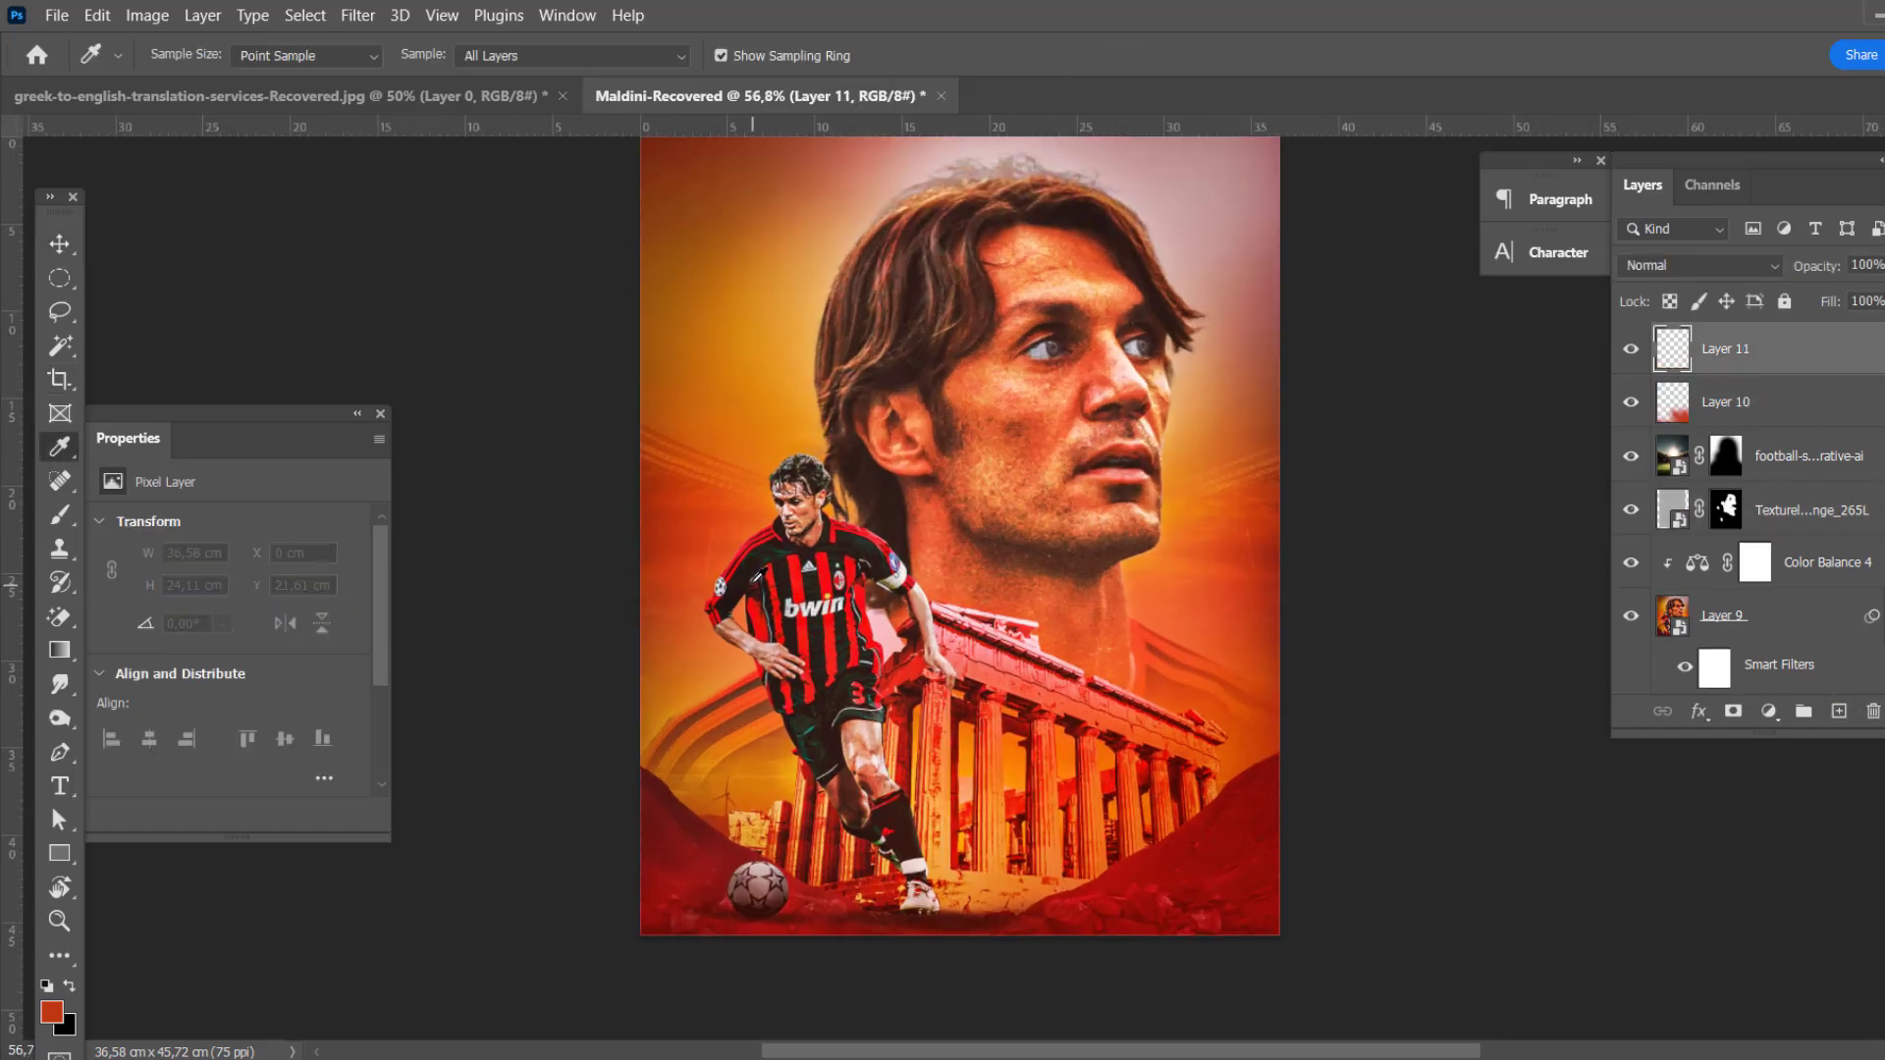
left_click(51, 1012)
left_click(1600, 686)
key("Return")
key("b")
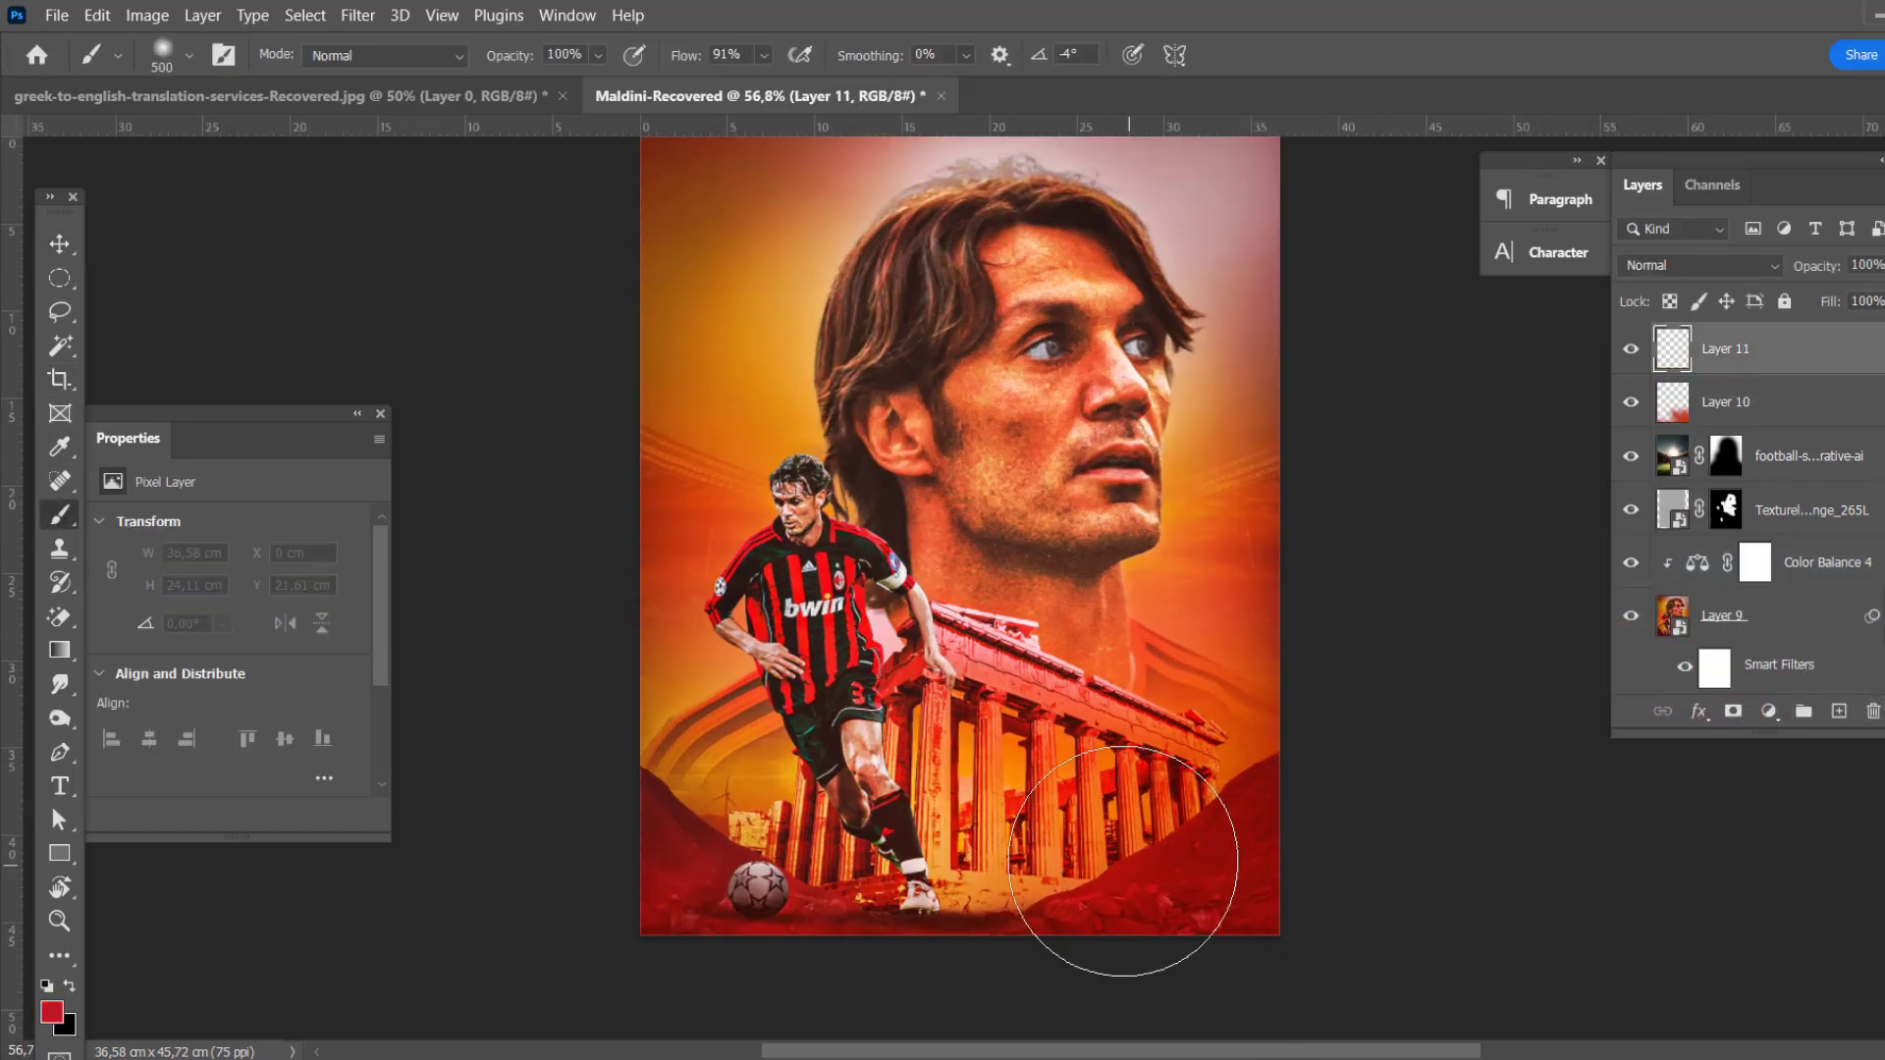
left_click_drag(1136, 905, 1040, 825)
left_click_drag(1266, 606, 746, 805)
Step: Set the red layer to Multiply at 64% opacity
left_click(1698, 265)
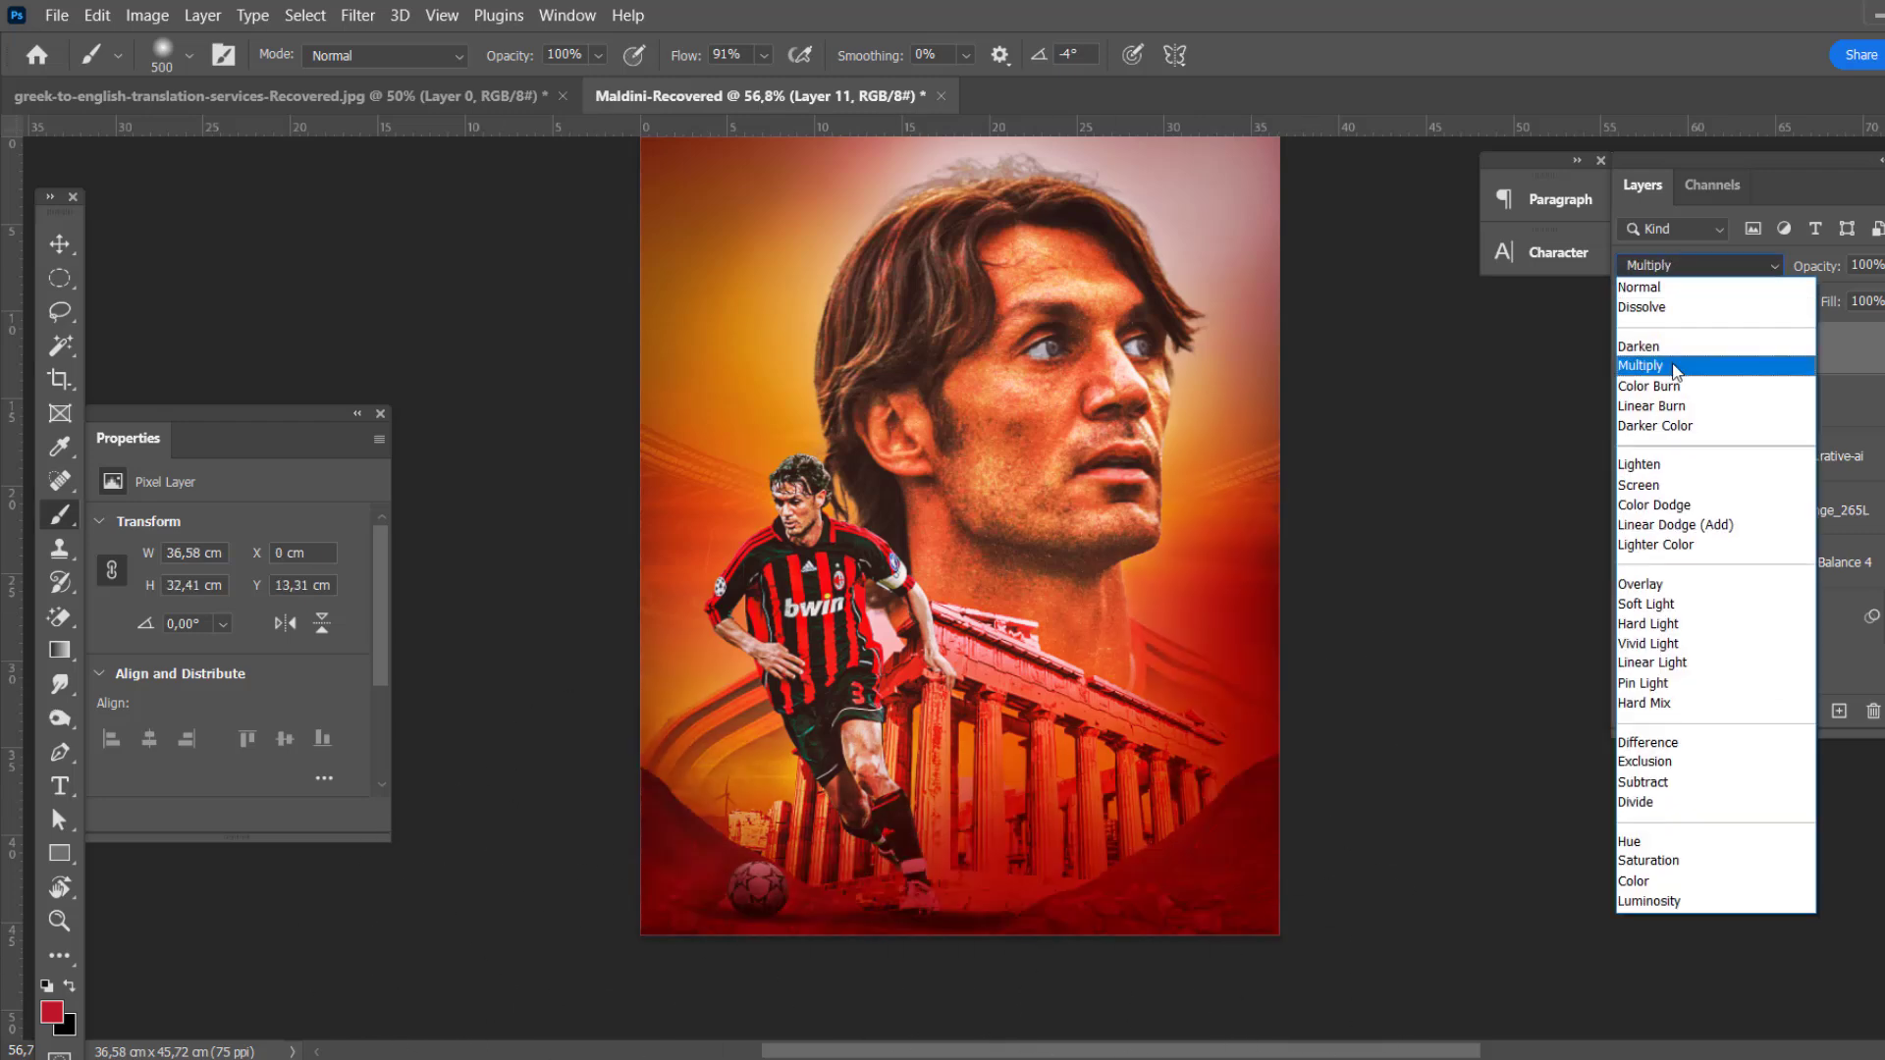
left_click(1675, 365)
left_click_drag(1818, 265, 1767, 265)
key("v")
scroll(1106, 533, "up", 1)
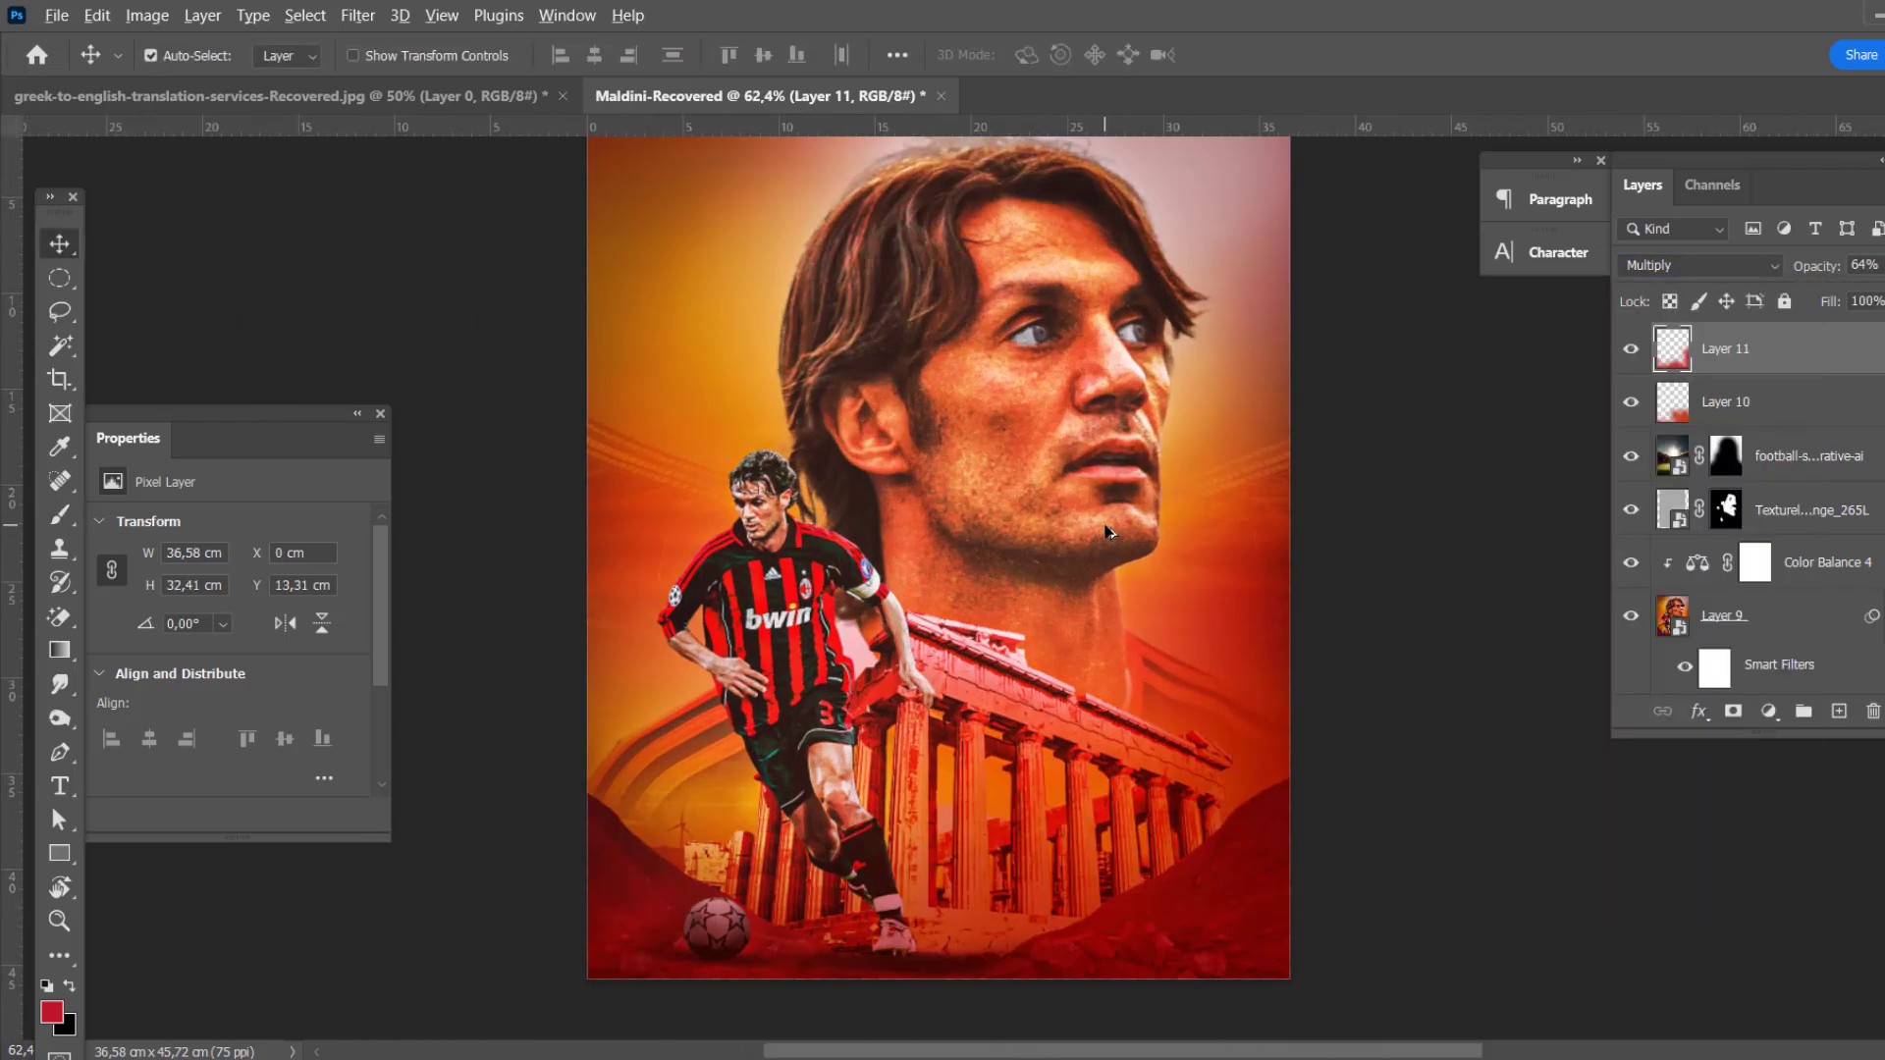
scroll(1107, 533, "down", 2)
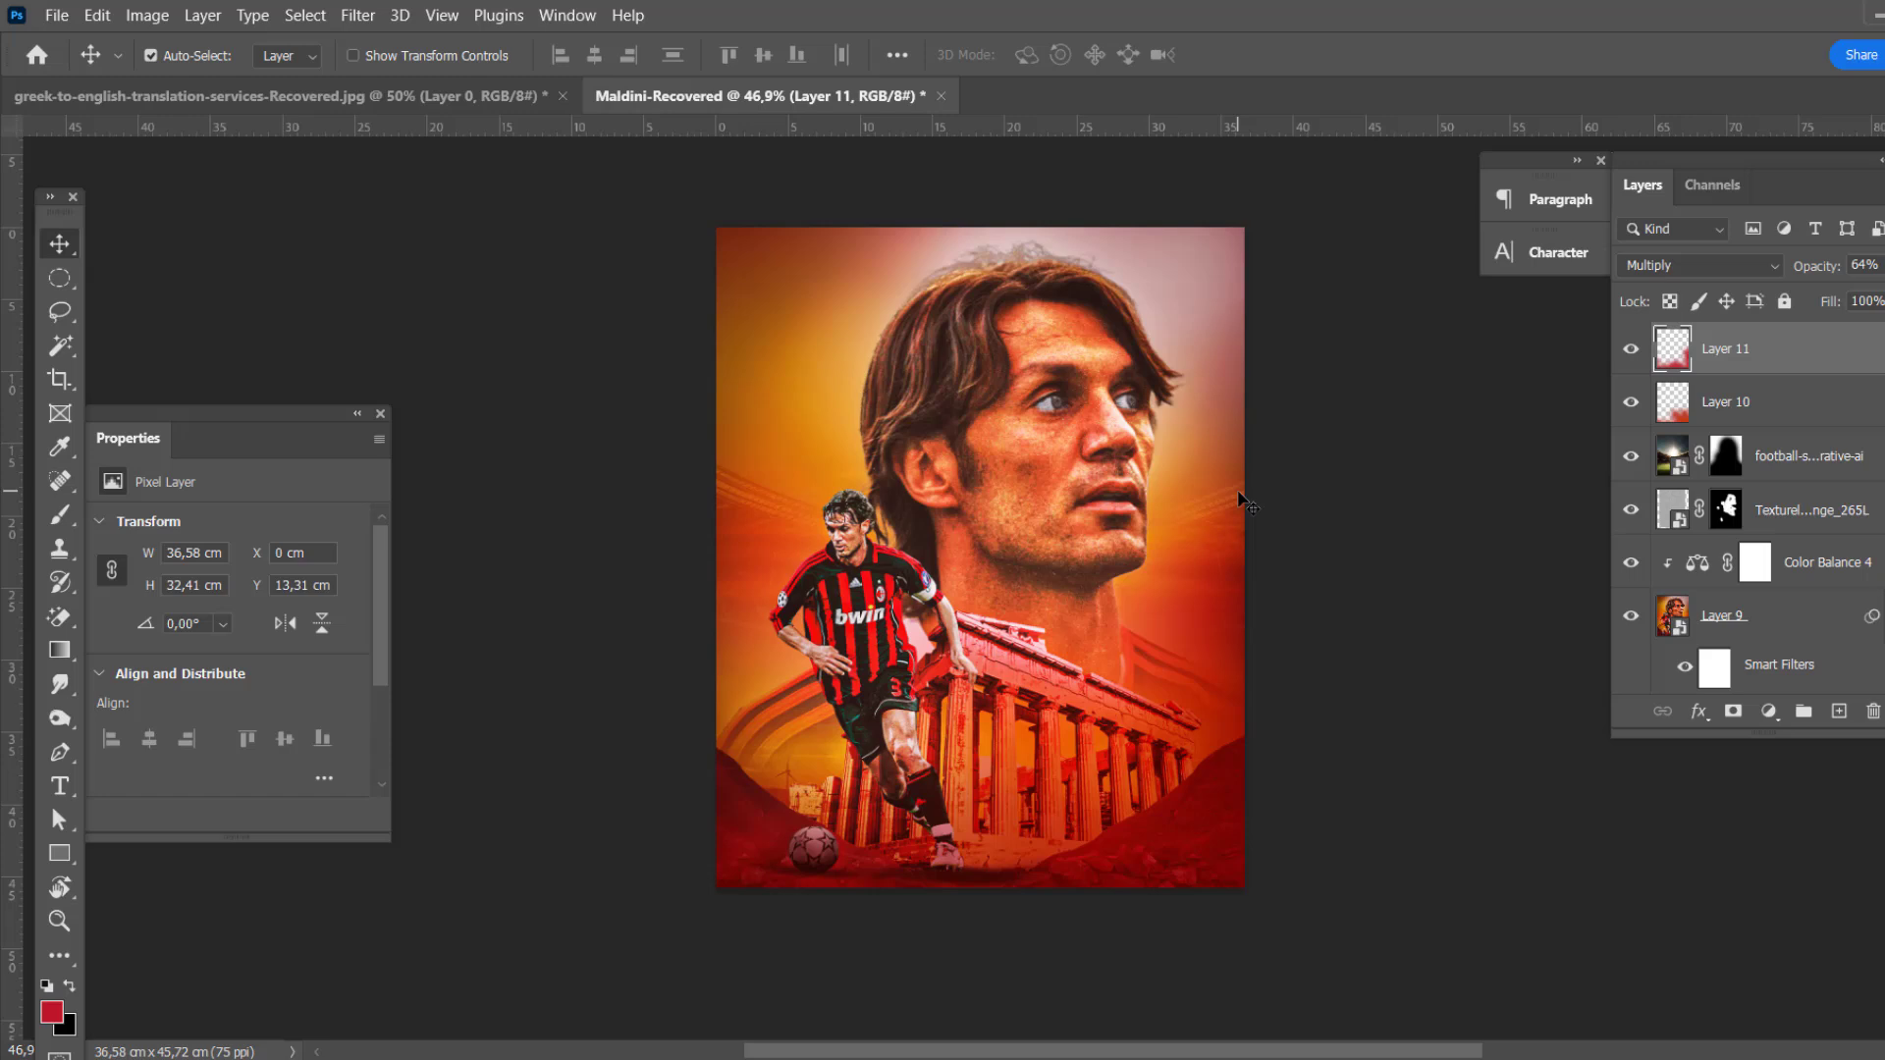
Step: Add the Paolo signature text, then enlarge it and move it lower on the poster
left_click(60, 788)
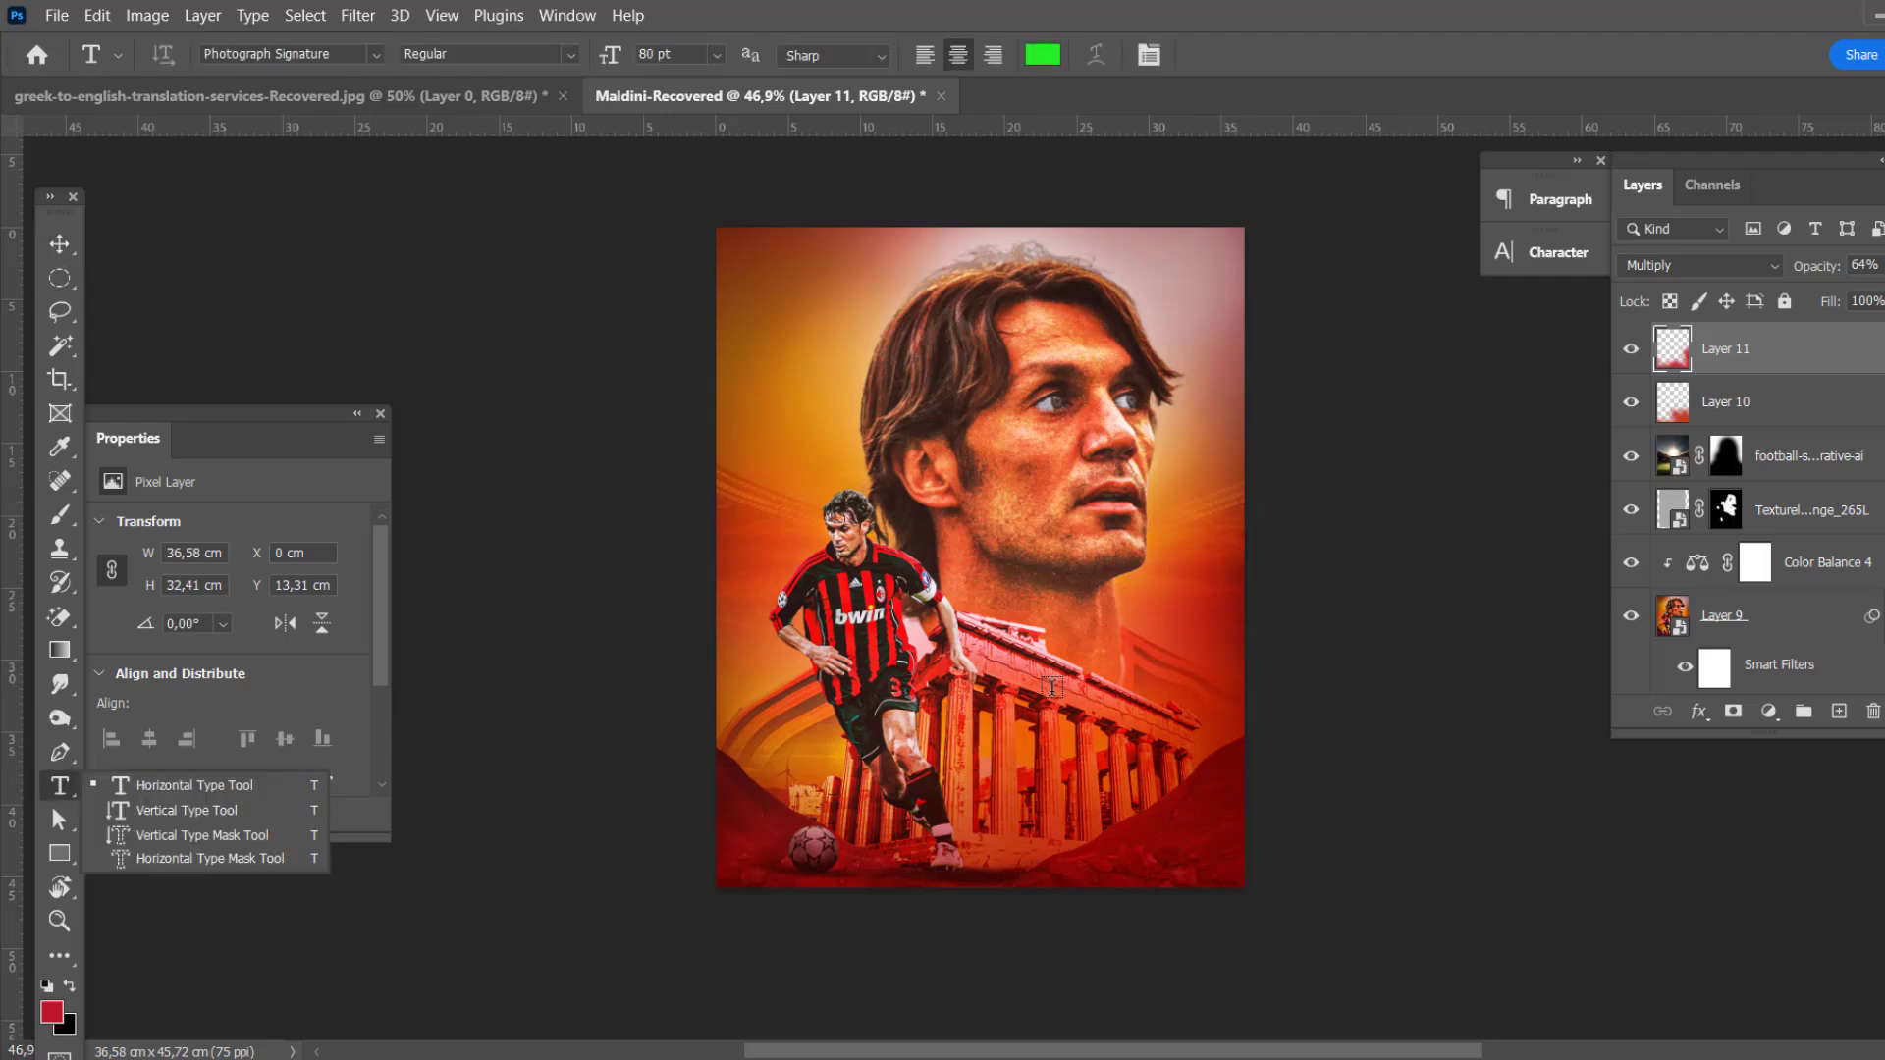
left_click(1052, 686)
left_click(61, 244)
scroll(1085, 722, "up", 2)
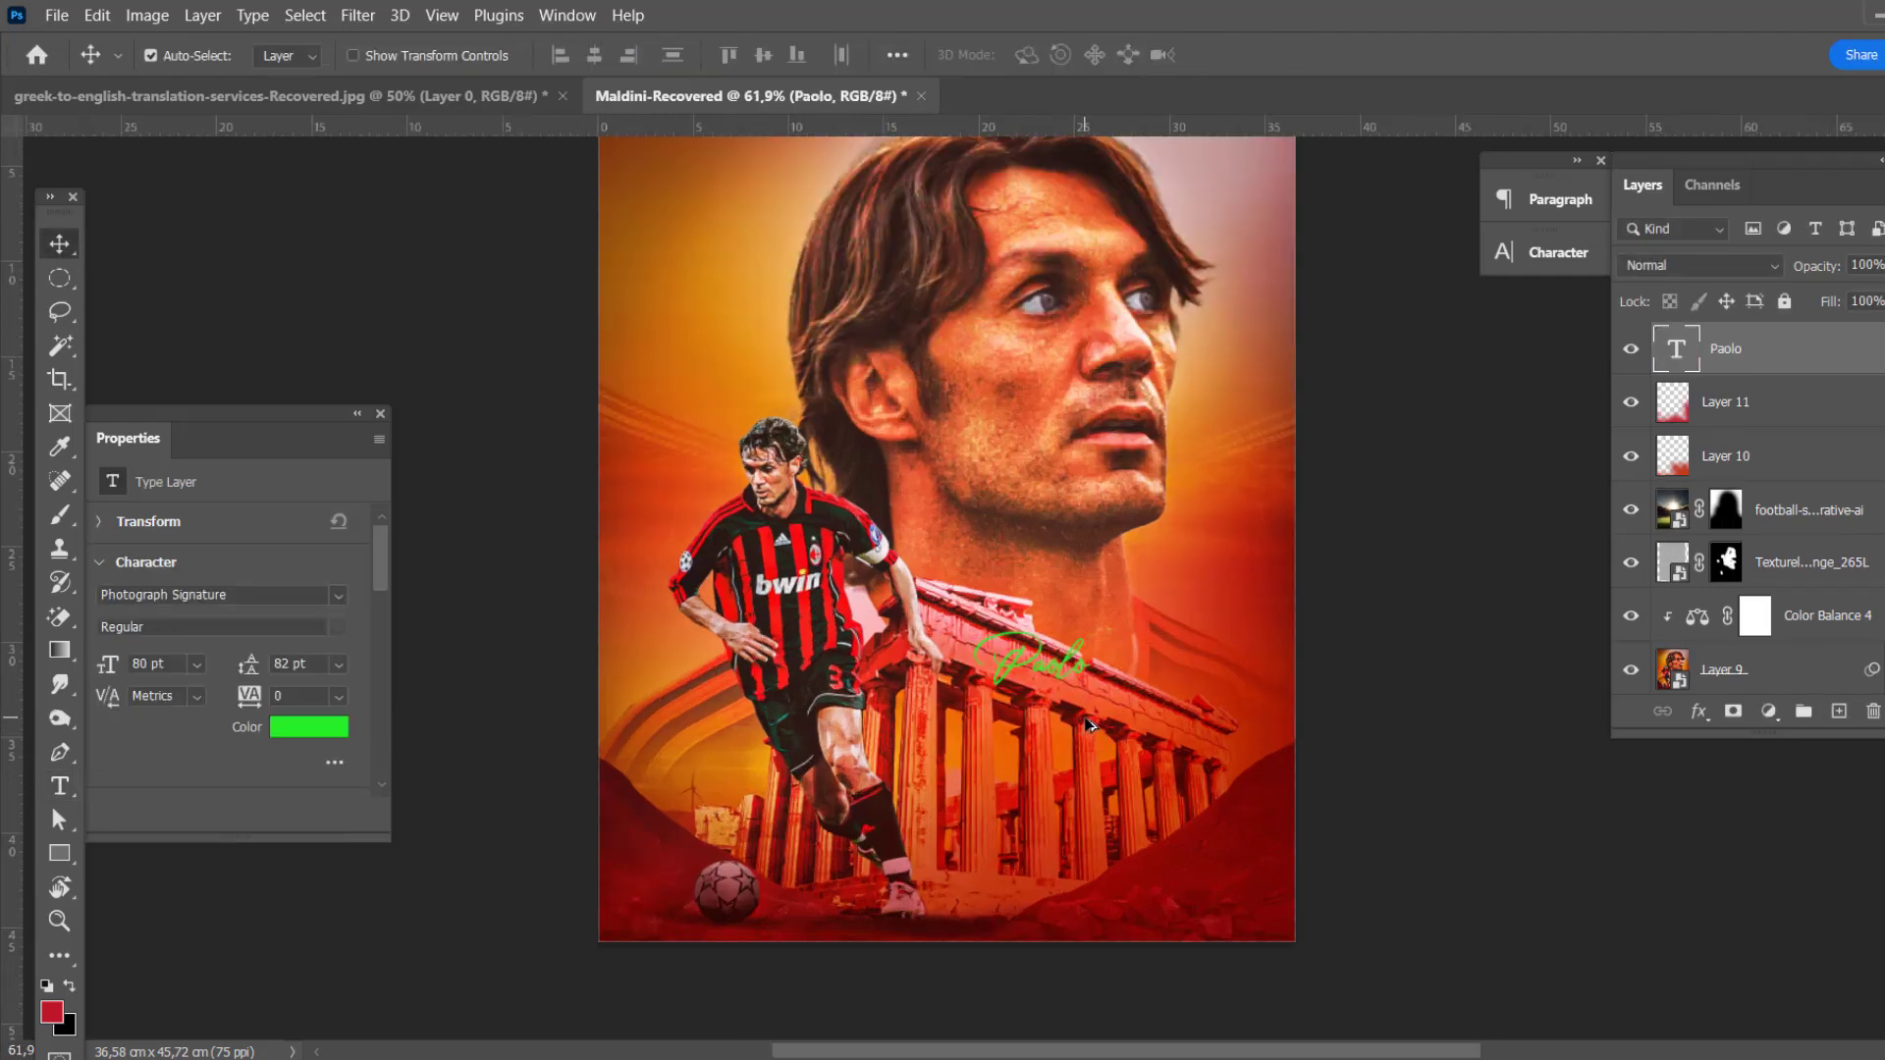
key("ctrl+t")
mouse_move(1089, 702)
left_mouse_down()
mouse_move(1129, 727)
mouse_move(1041, 798)
left_mouse_up()
left_click(1289, 53)
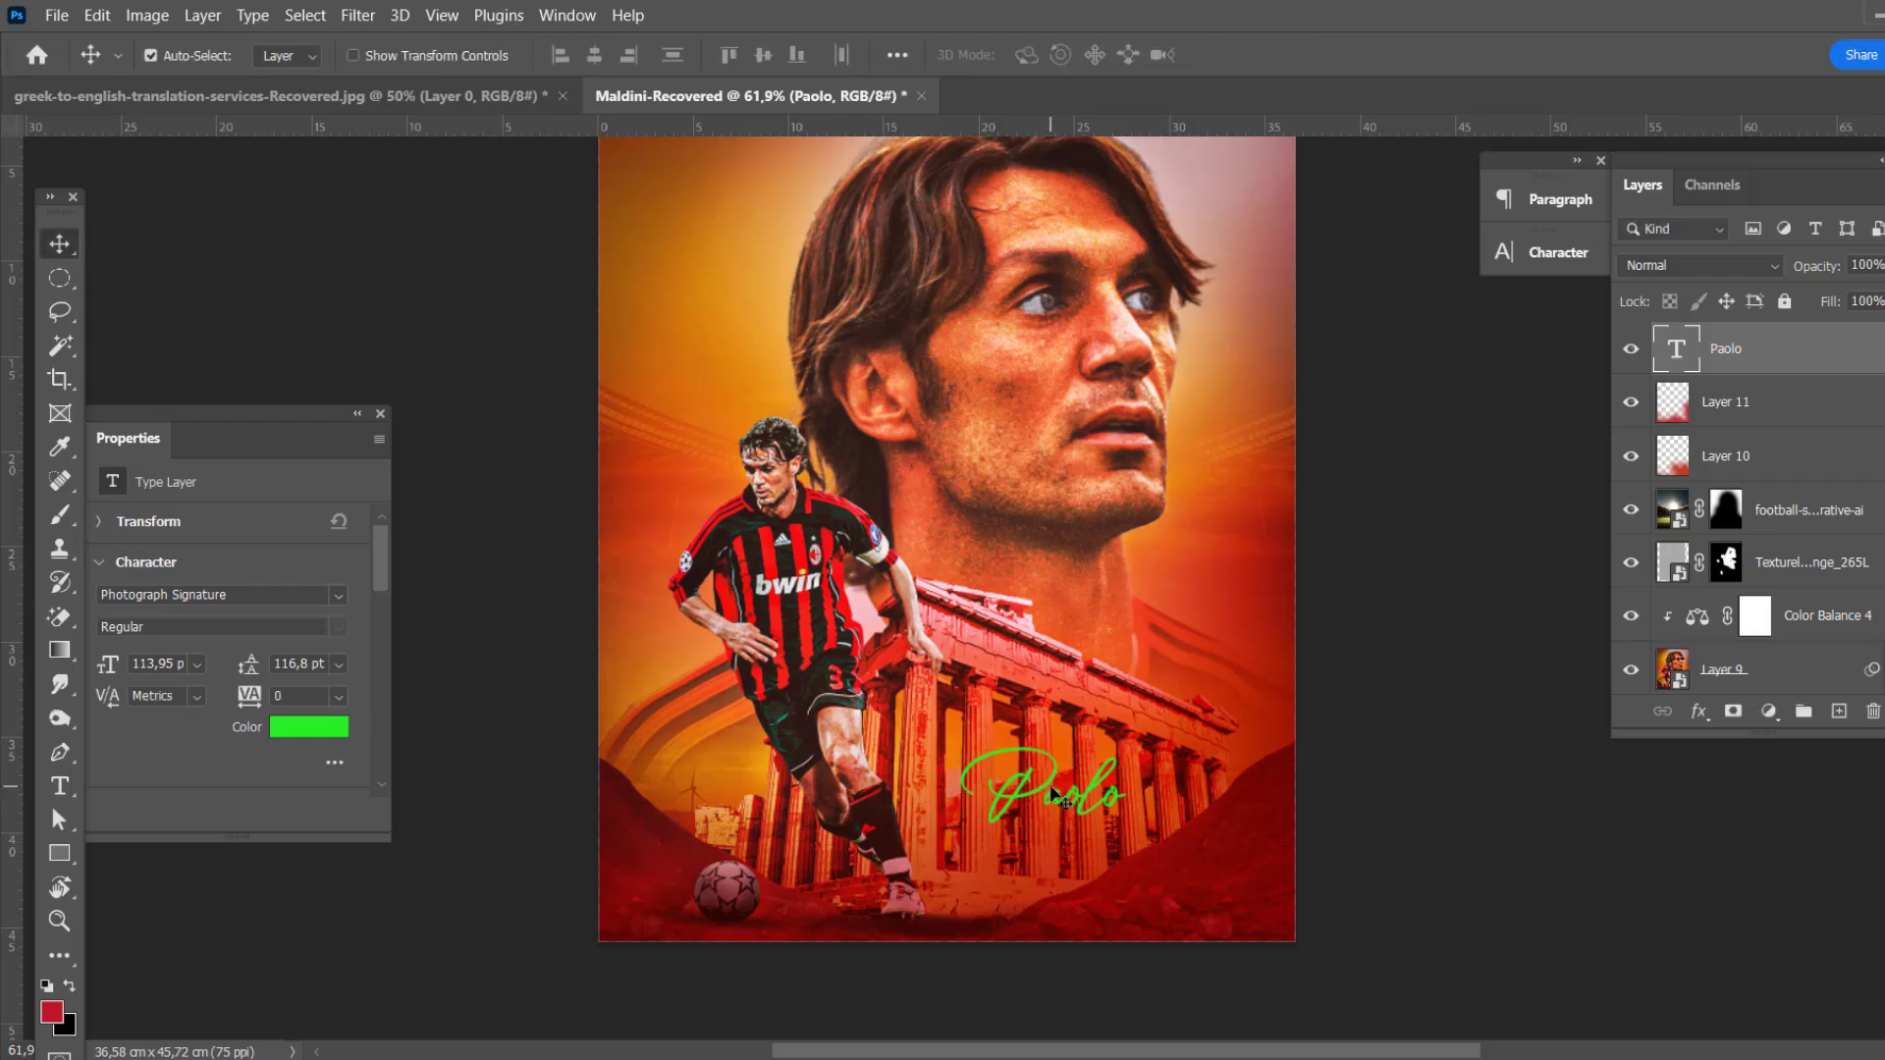
Step: Add a MALDINI title line in the Overgrow font, positioned beneath the Paolo signature
left_click(60, 788)
left_click(987, 878)
type("Maldini")
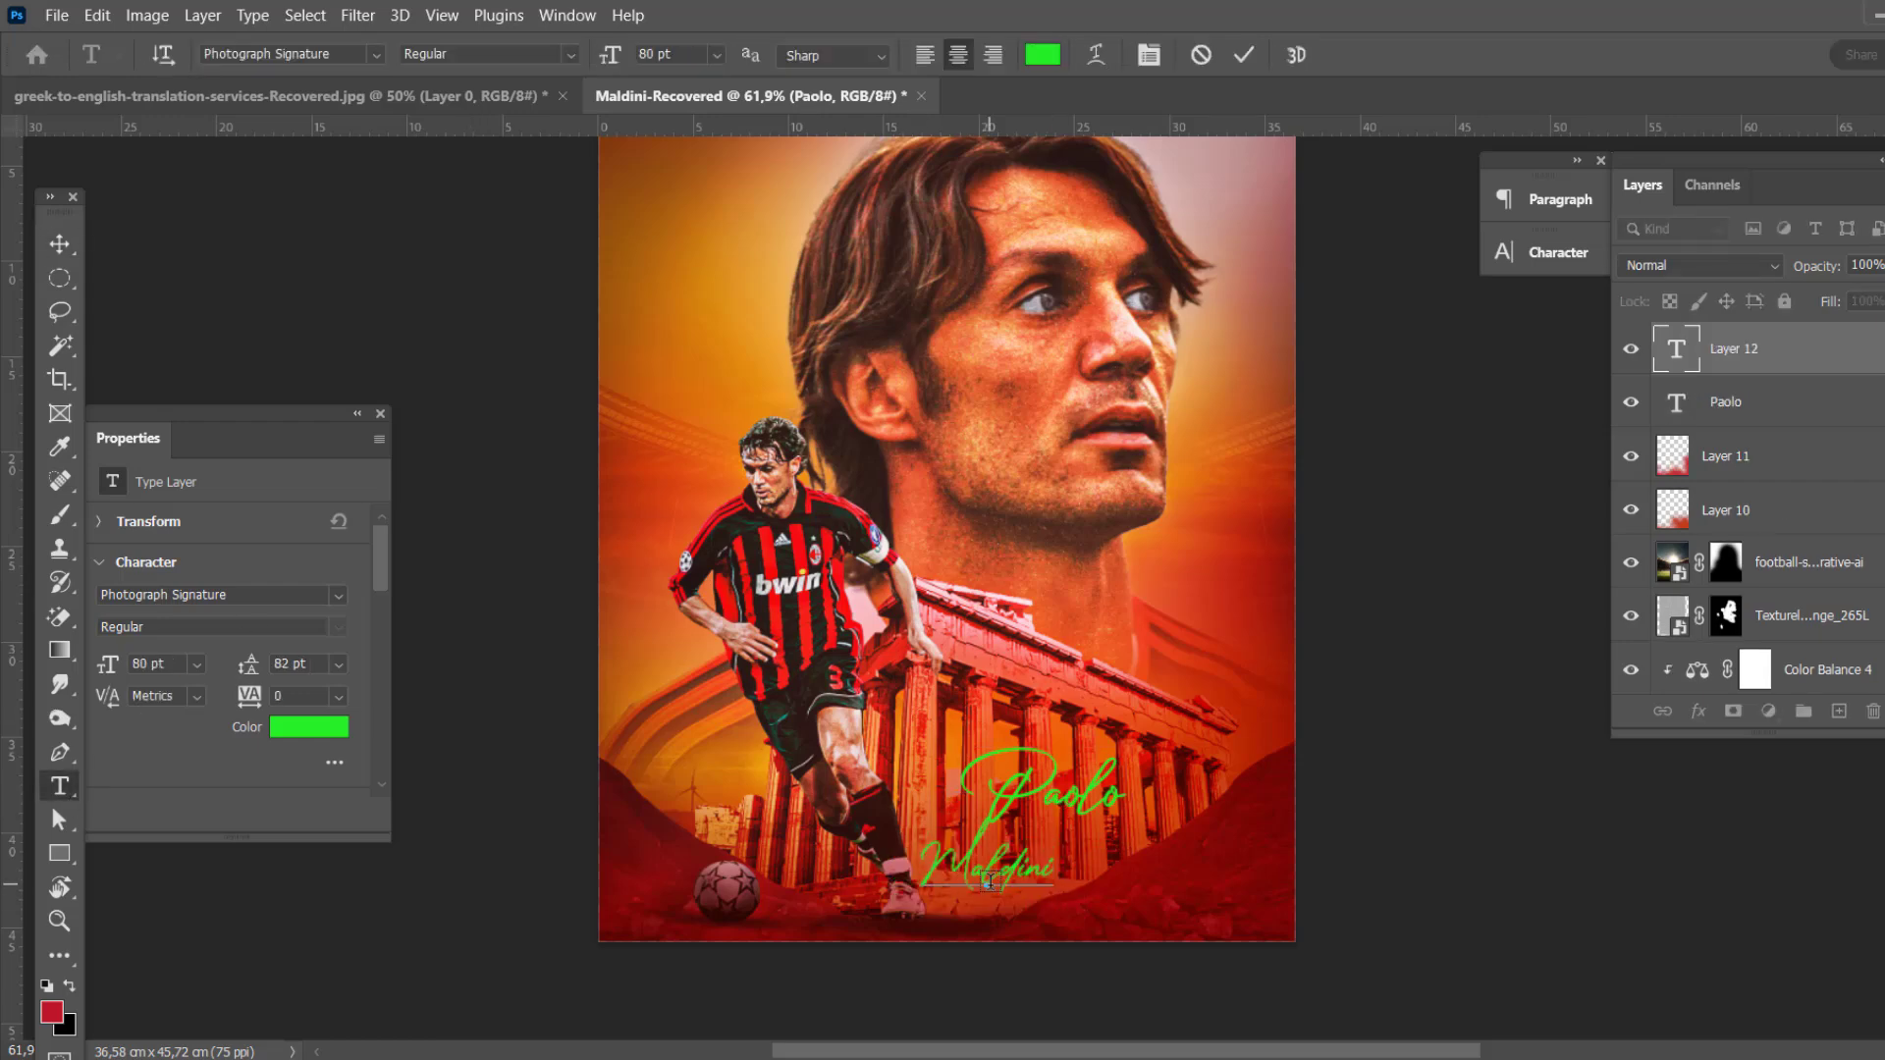
left_click(376, 54)
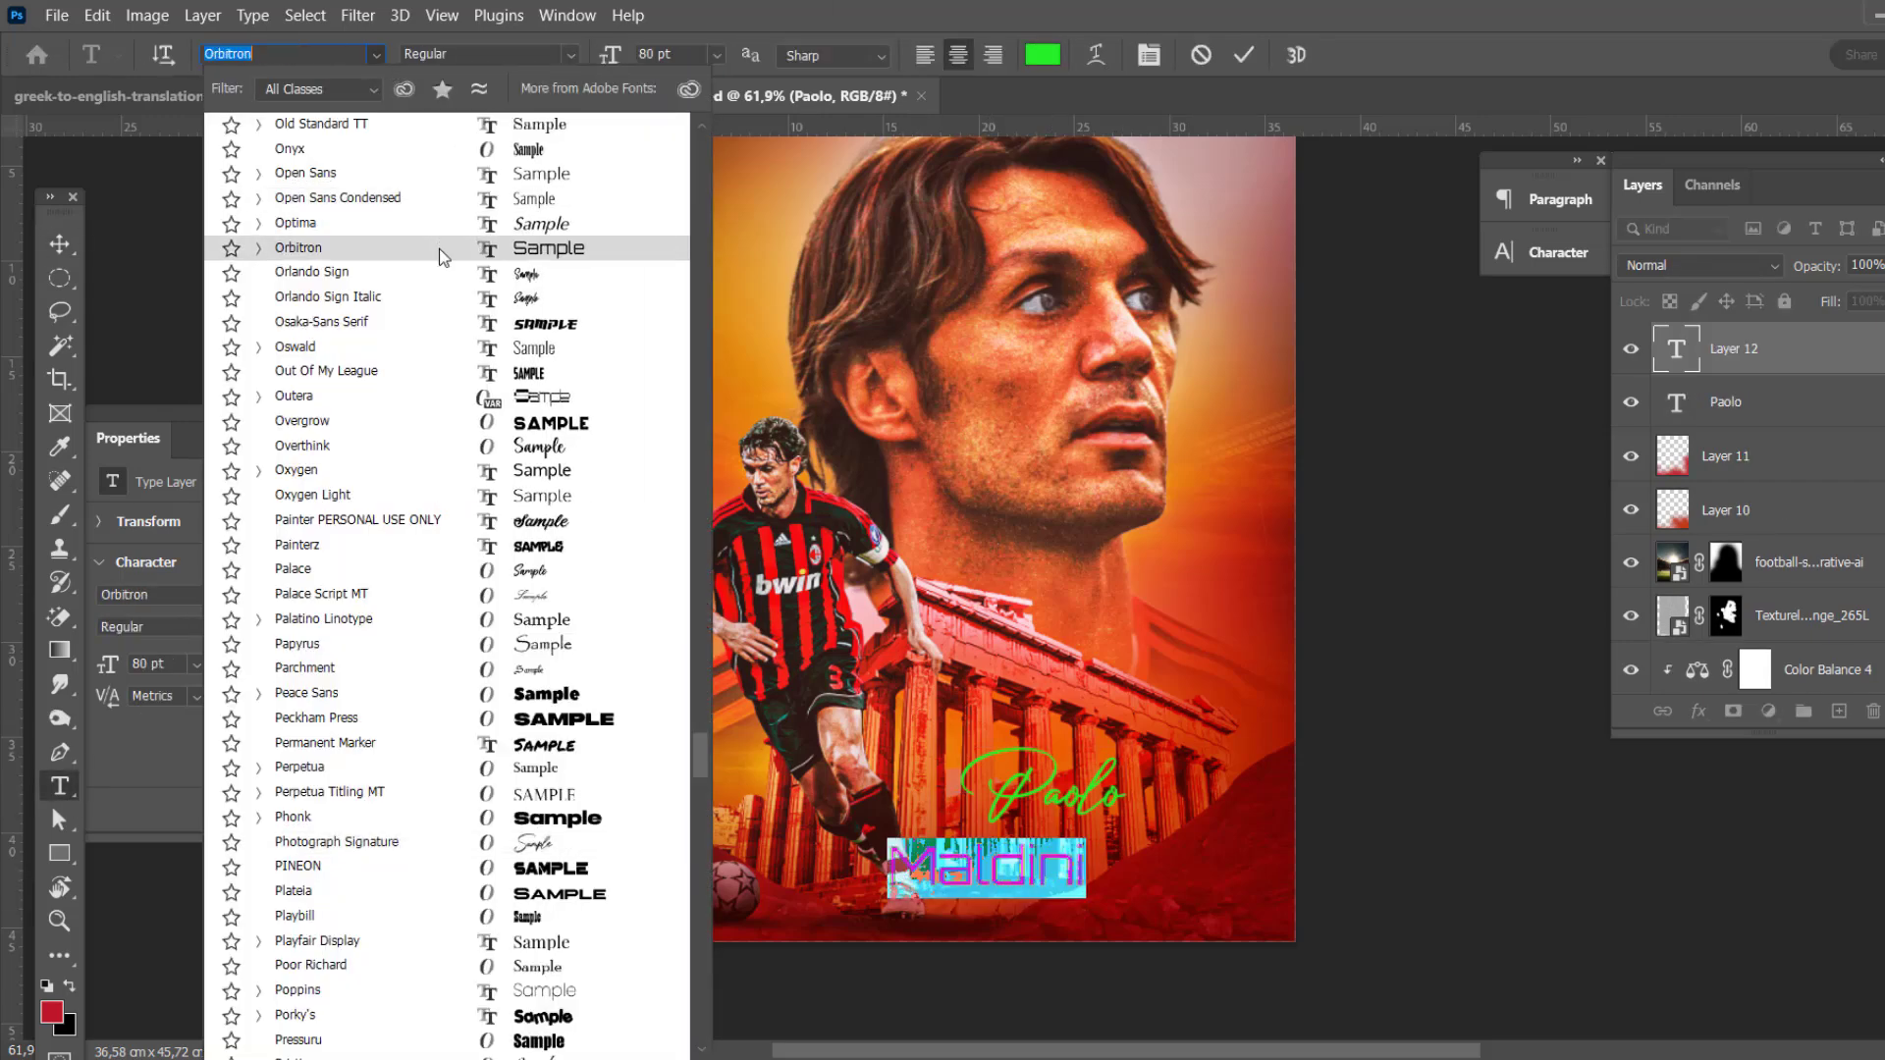
left_click(305, 420)
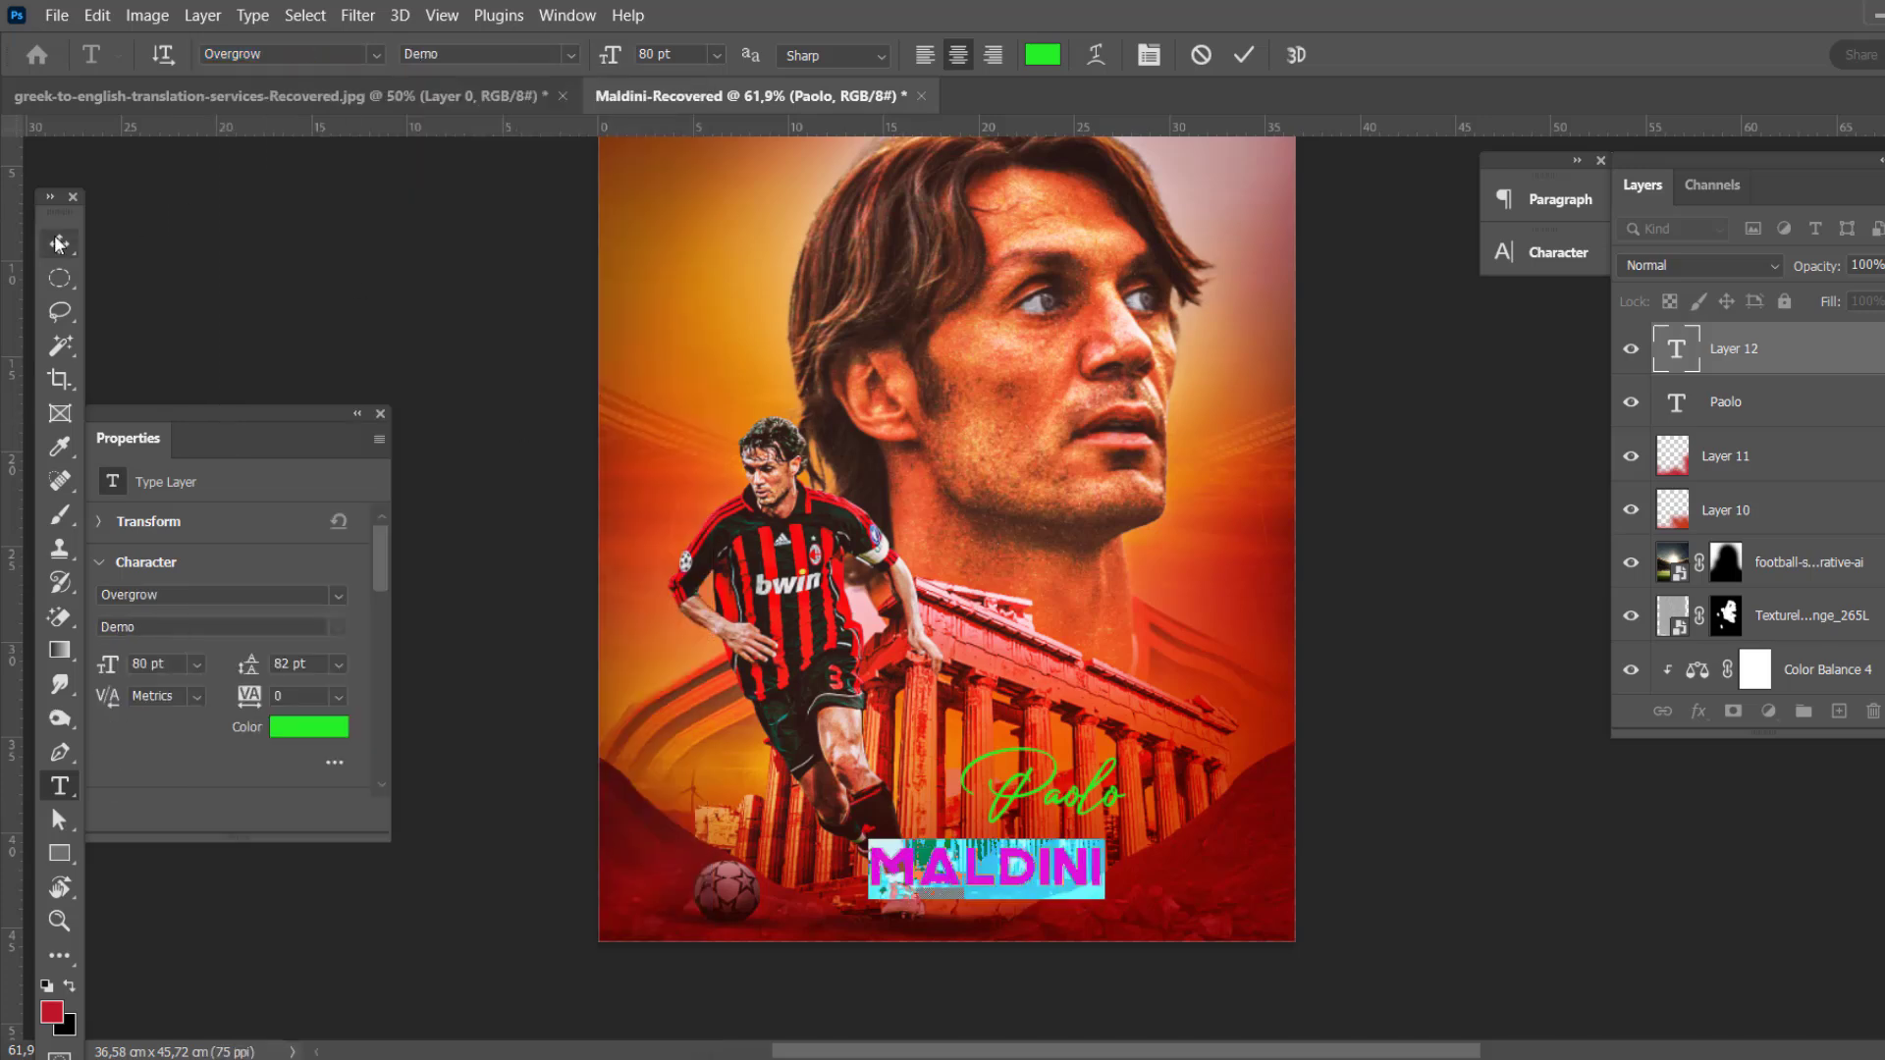
key("ctrl+Return")
double_click(1018, 866)
key("ctrl+Return")
left_click_drag(1018, 866, 1087, 849)
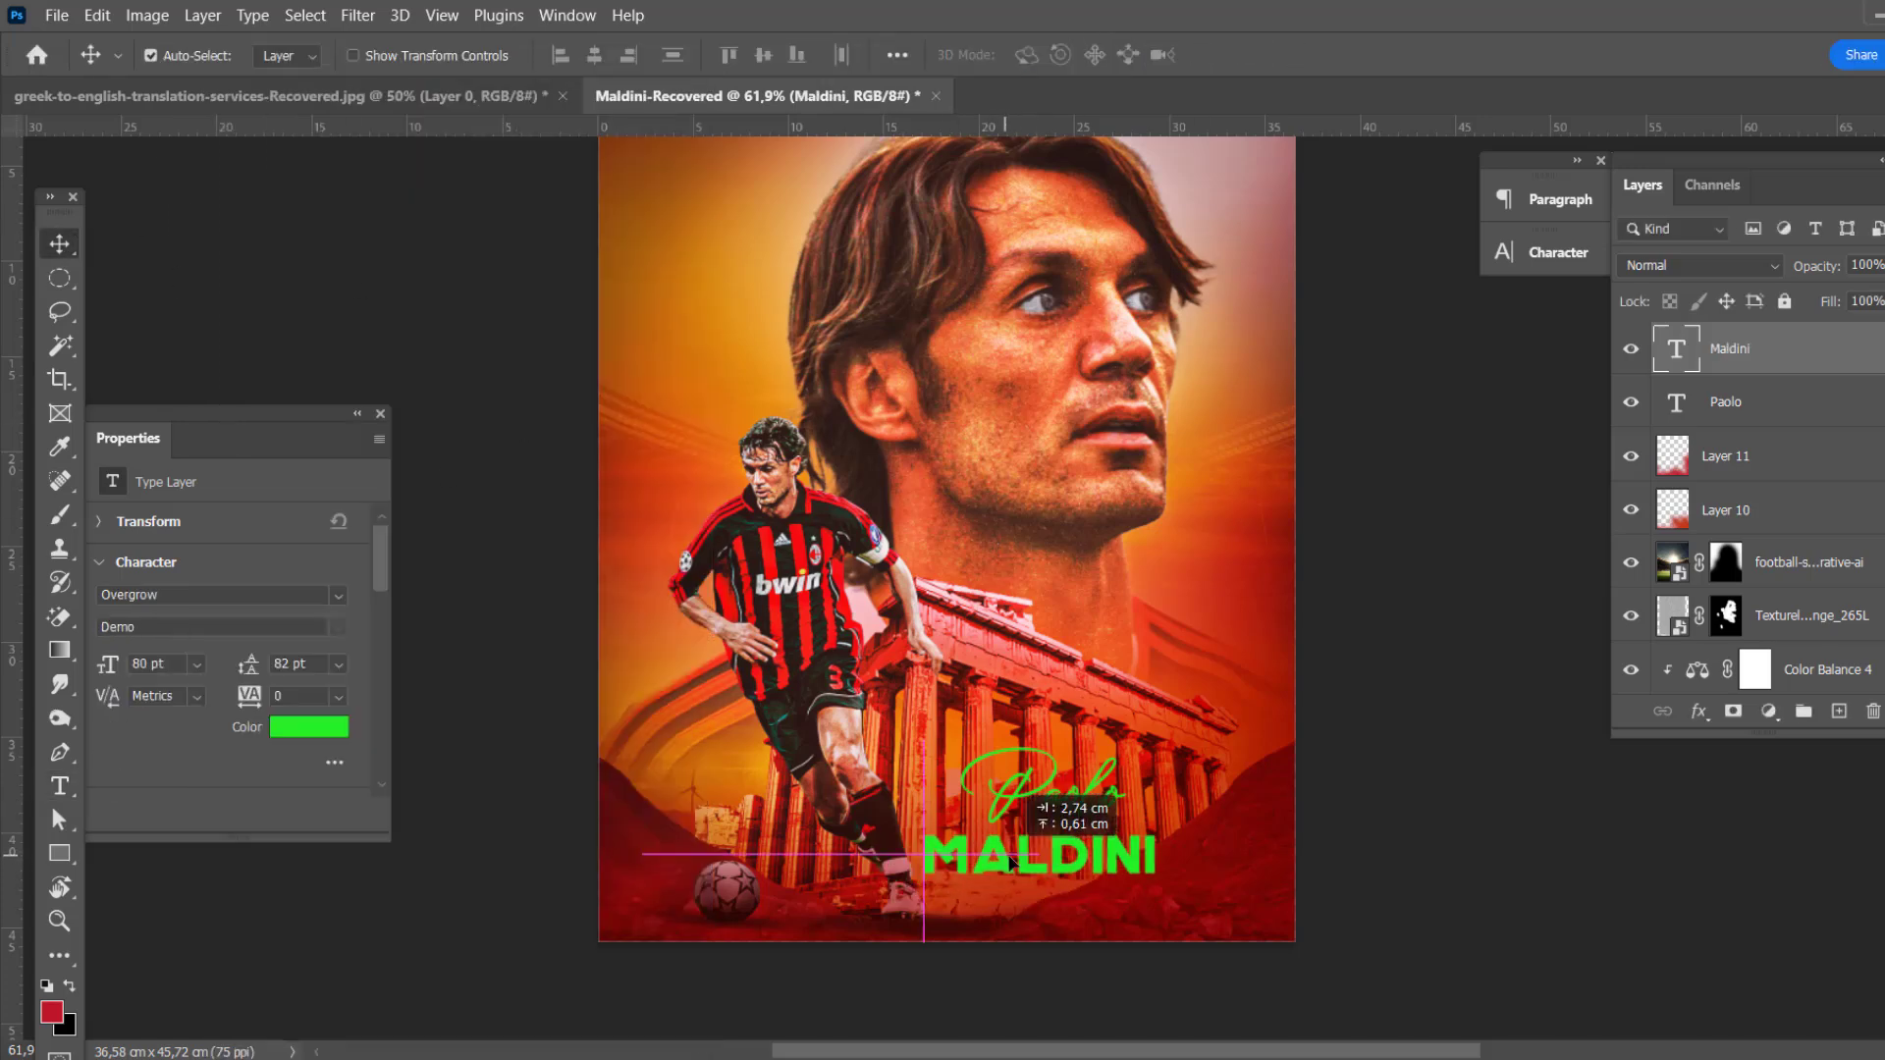
scroll(1029, 807, "up", 1)
Step: Colour the MALDINI text white
double_click(1029, 807)
left_click(1042, 54)
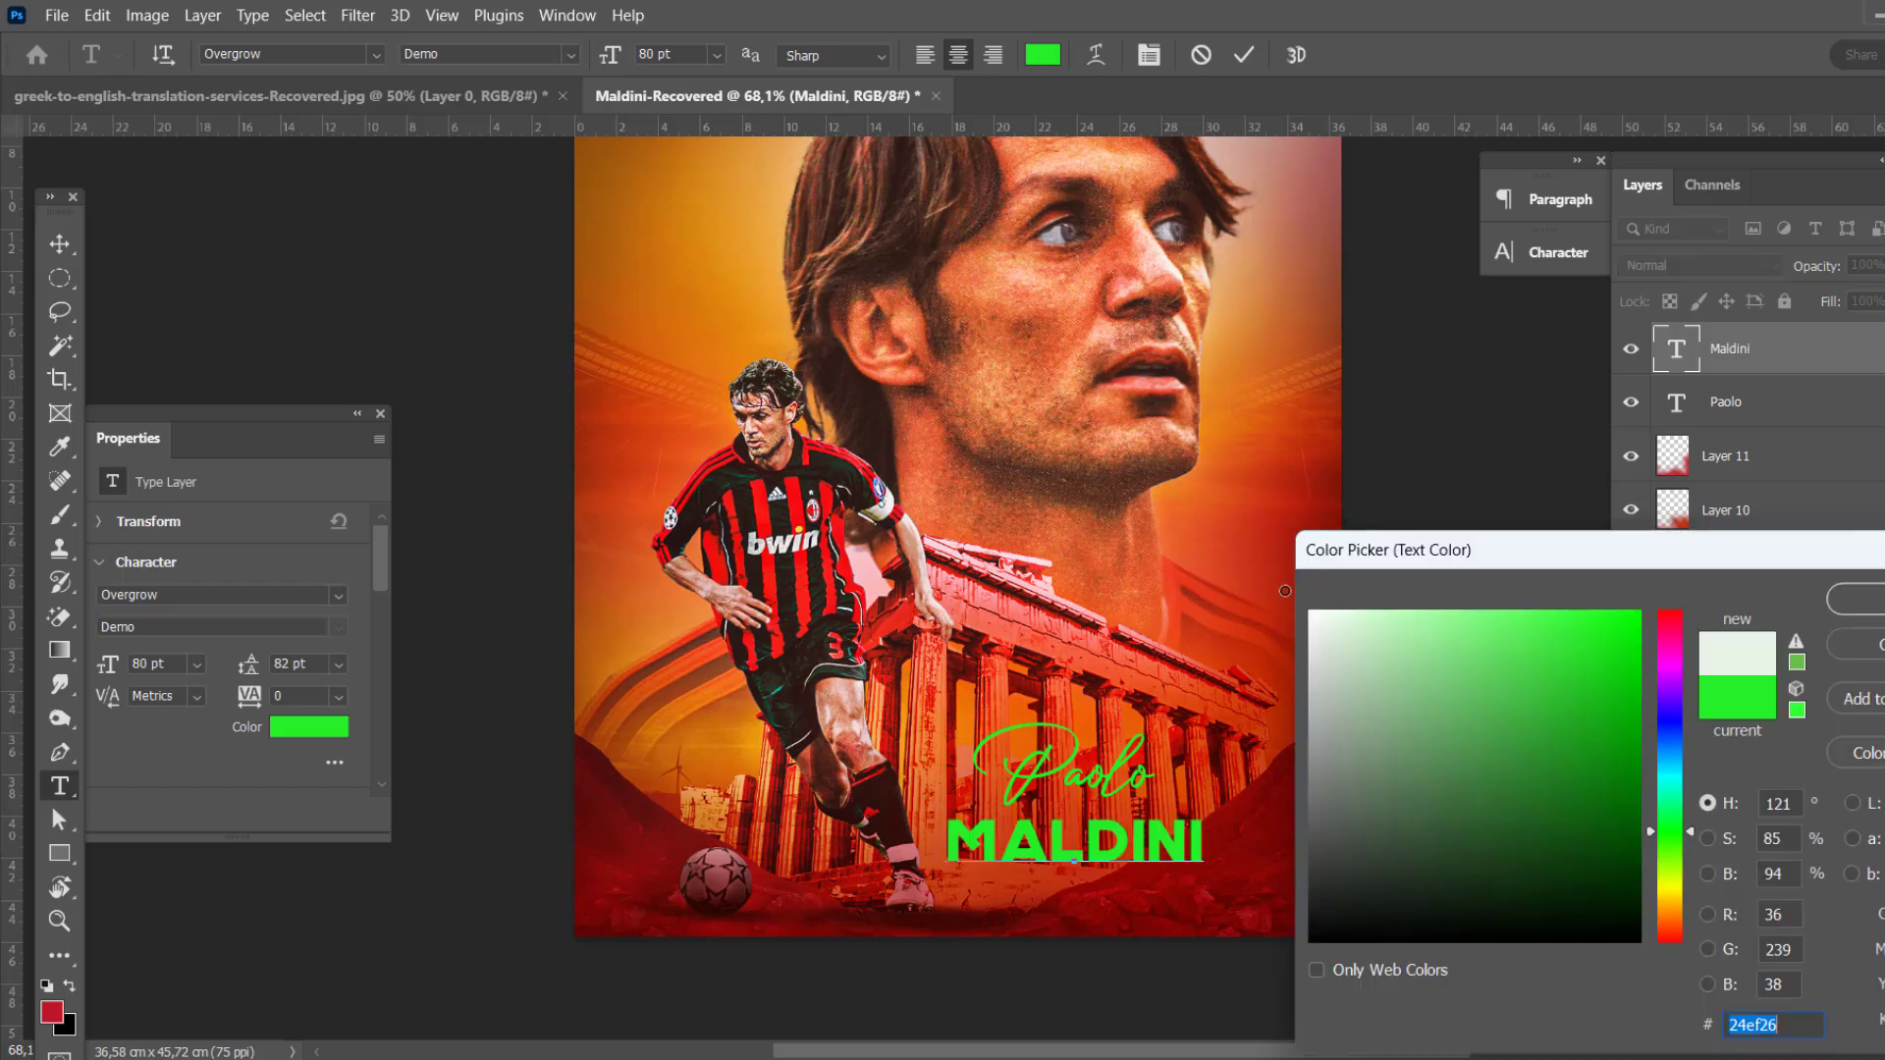
left_click(1311, 614)
key("Return")
key("ctrl+Return")
scroll(1127, 746, "down", 2)
scroll(1127, 793, "up", 1)
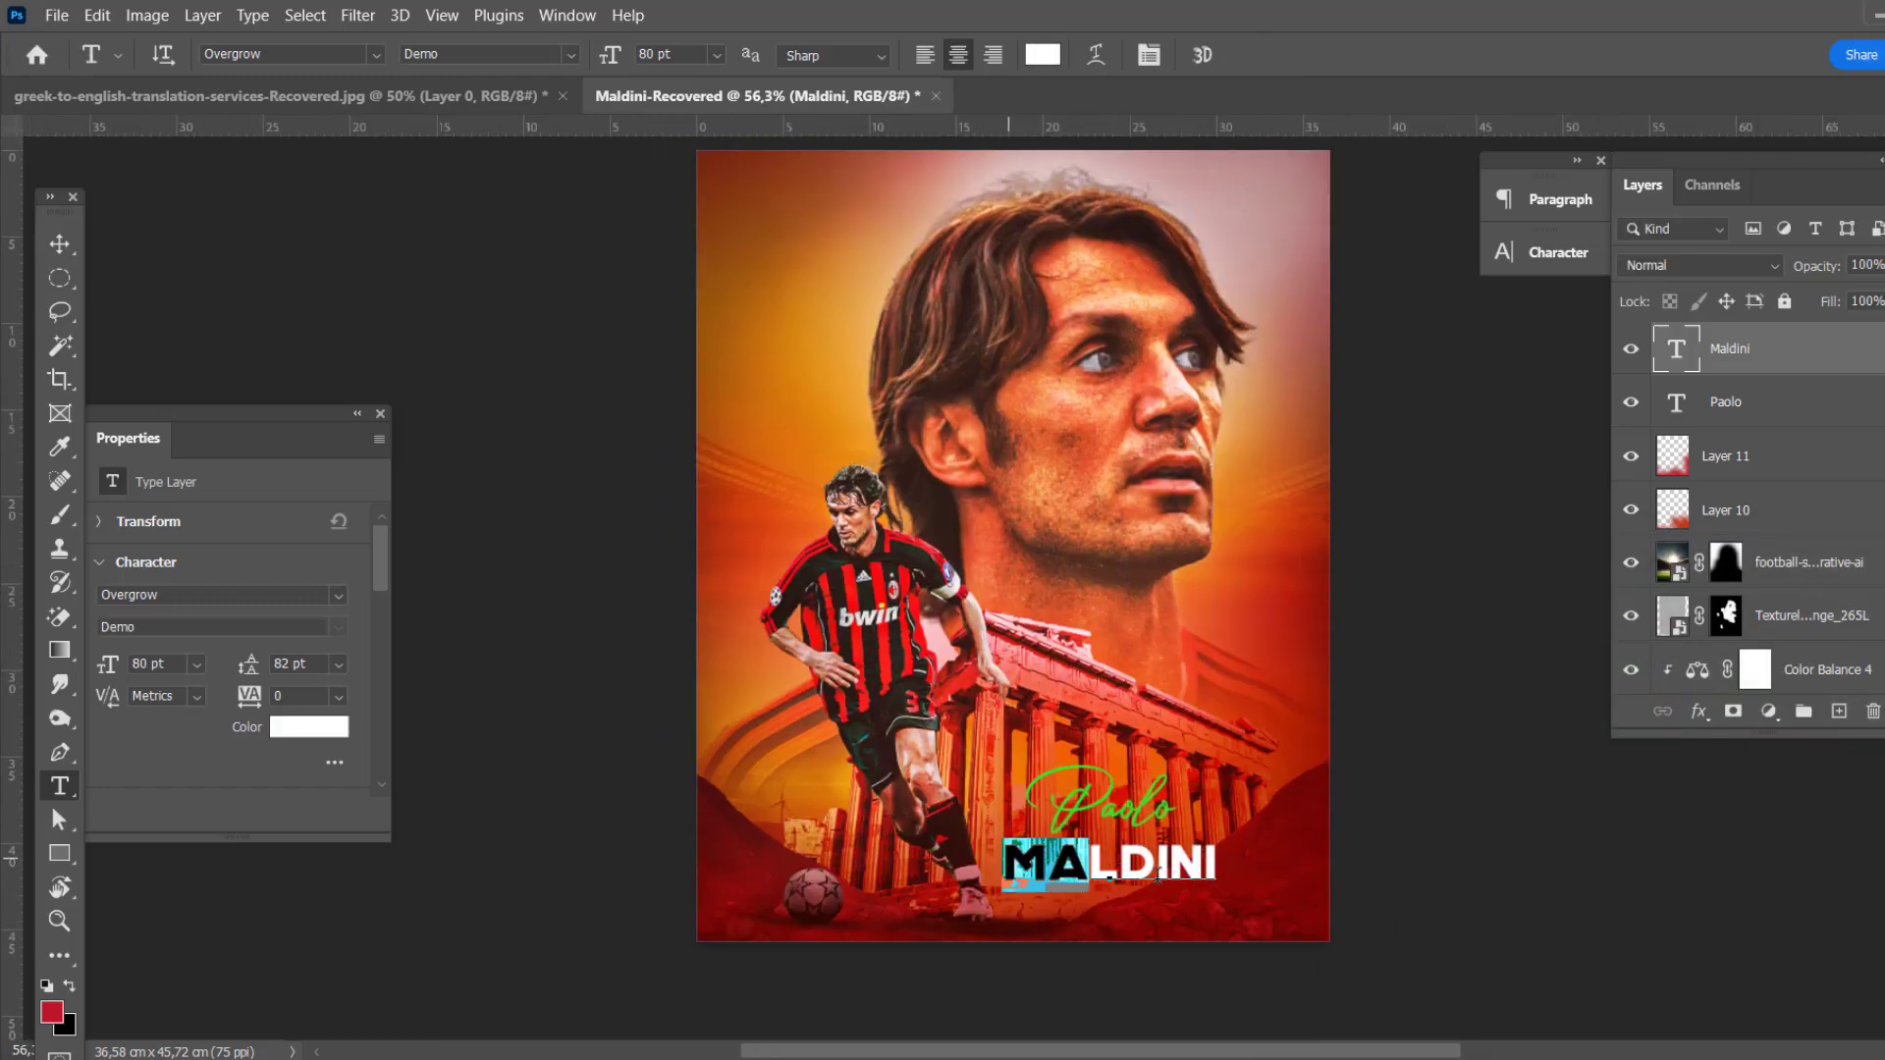
Step: Change MALDINI to the Molot font and enlarge it from 80 to about 109 pt
left_click_drag(1090, 866, 1217, 866)
left_click(338, 595)
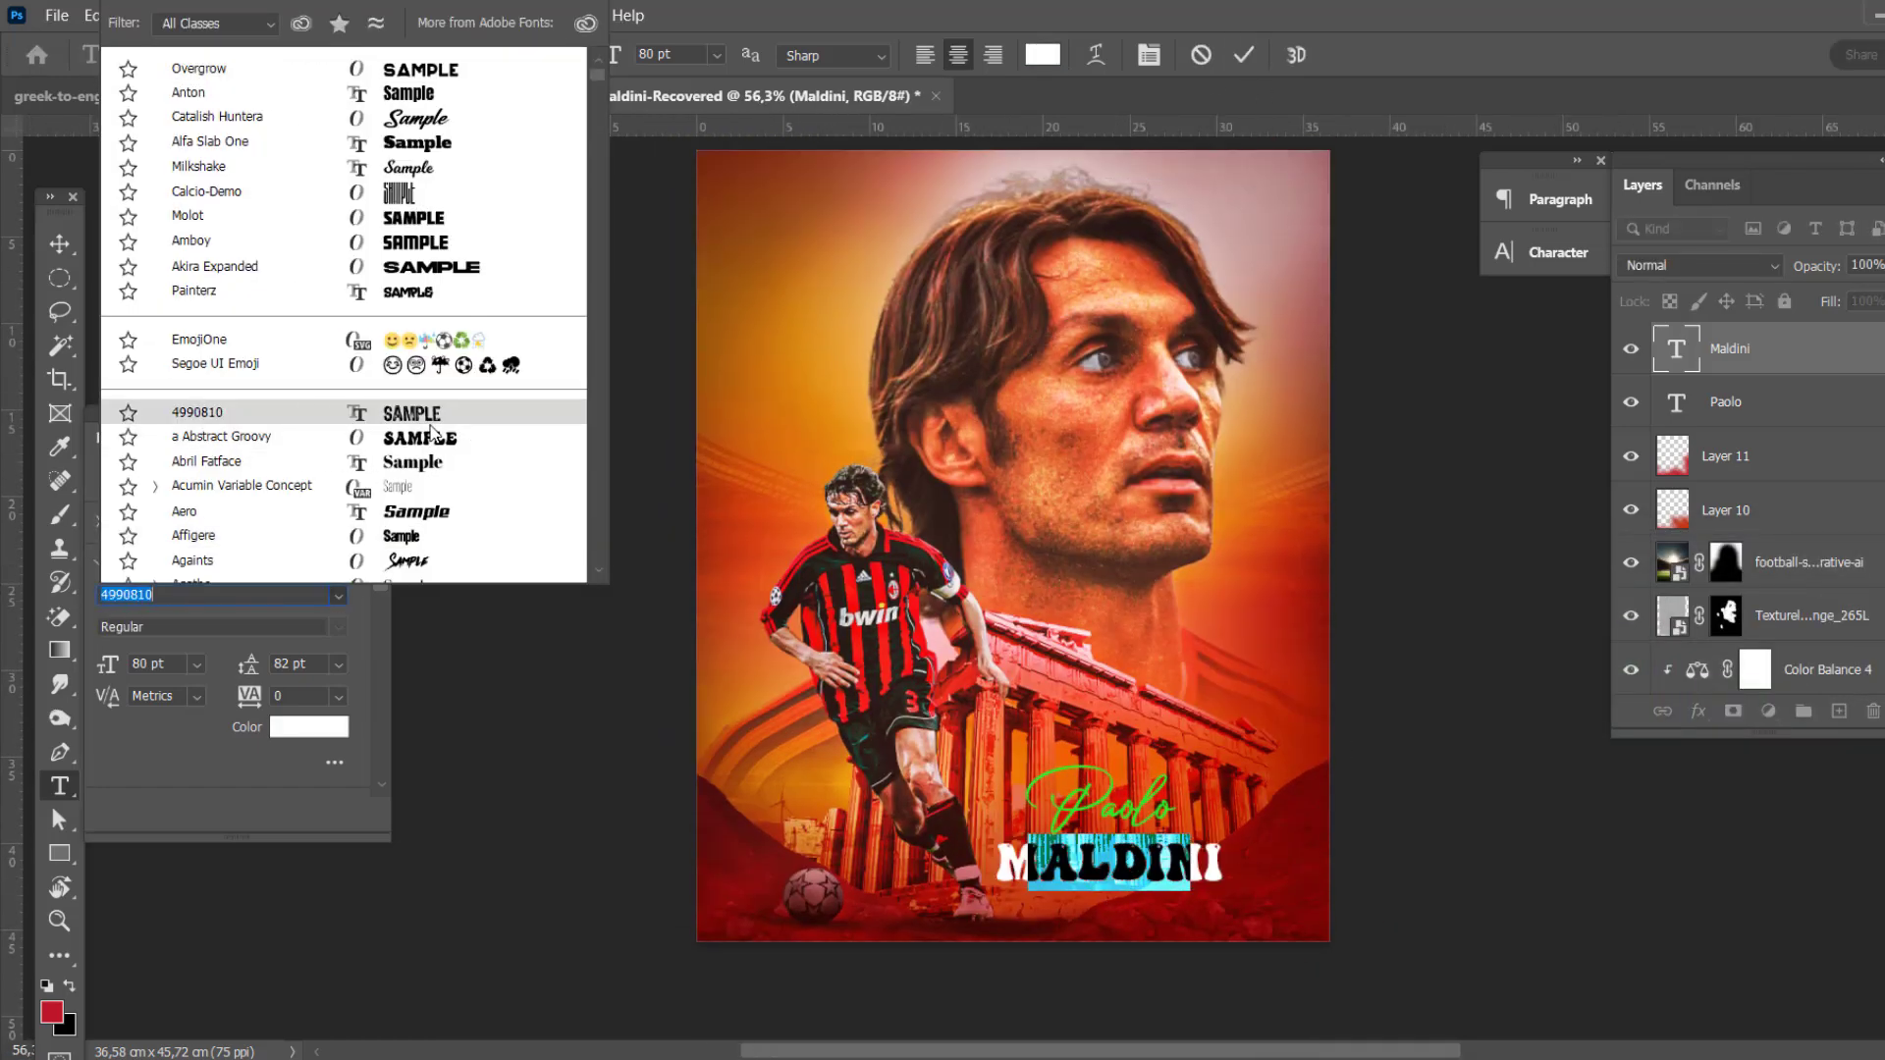
left_click(440, 218)
key("ctrl+Return")
key("v")
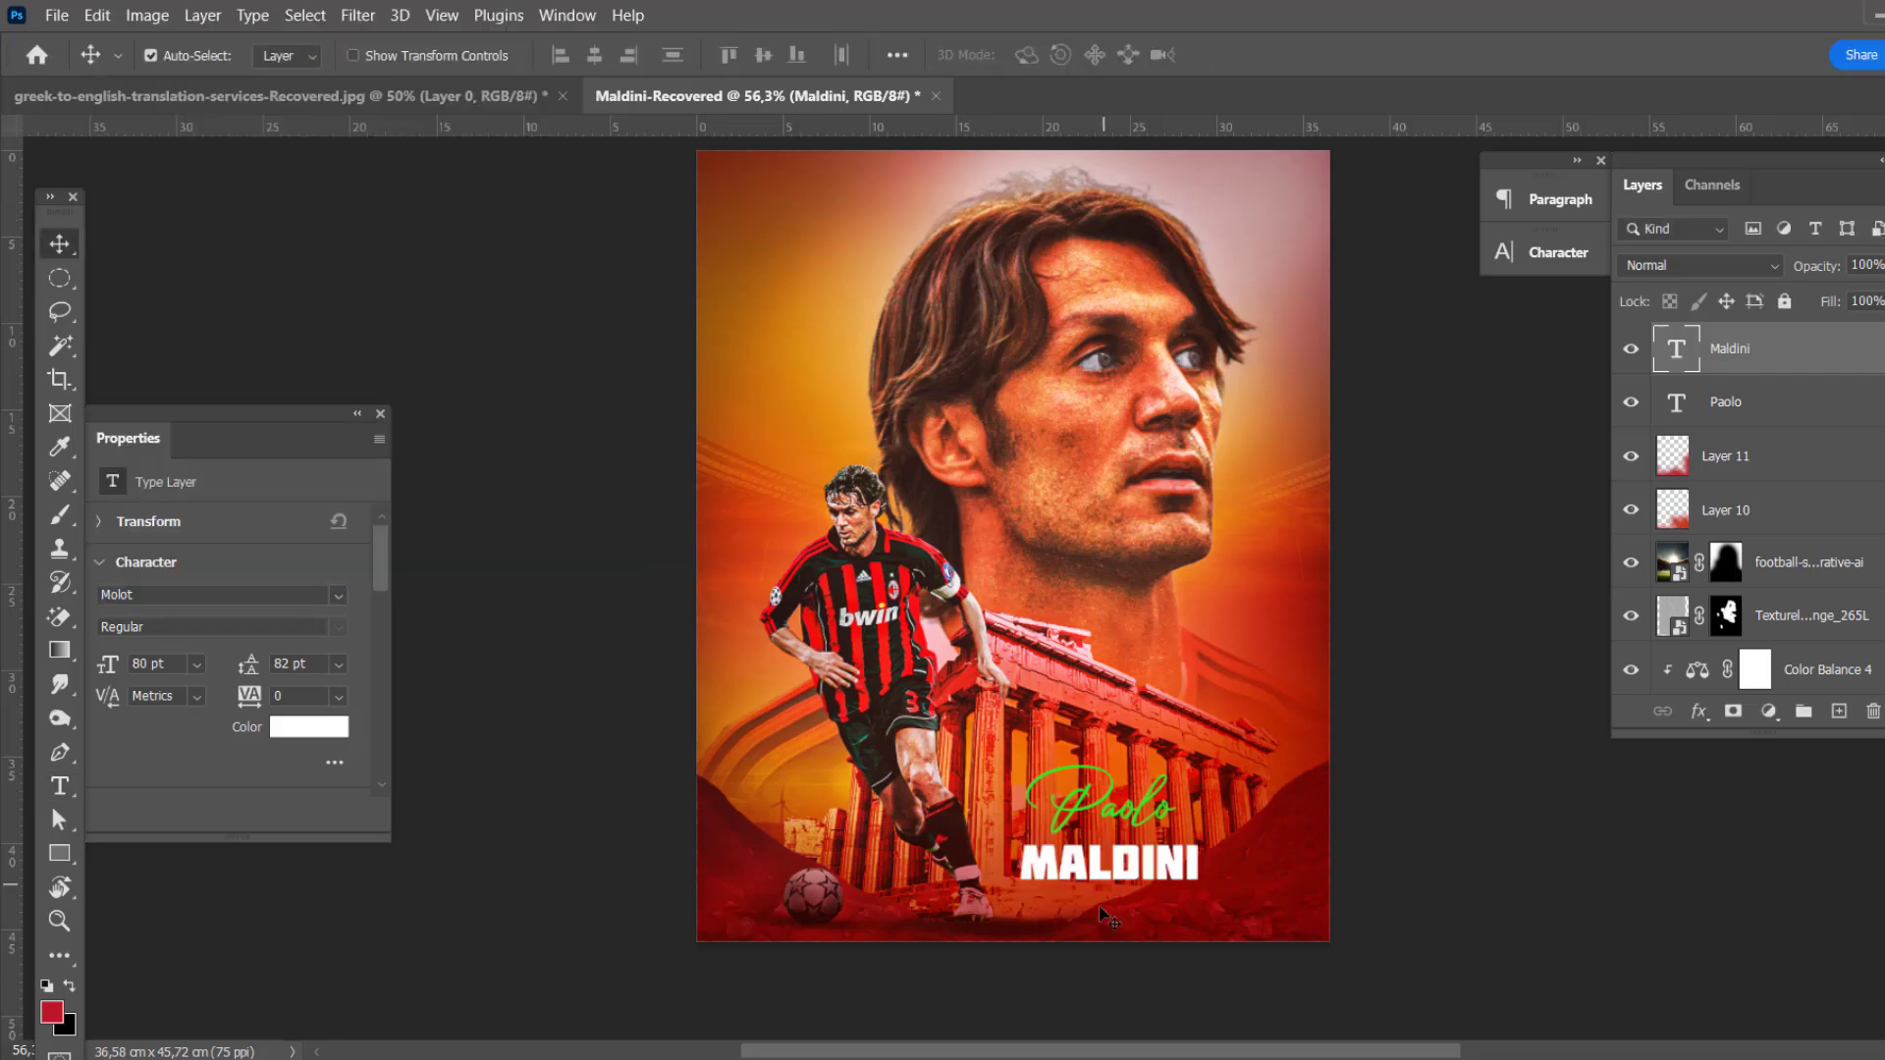
key("ctrl+t")
left_click_drag(1199, 882, 1262, 911)
left_click(1304, 55)
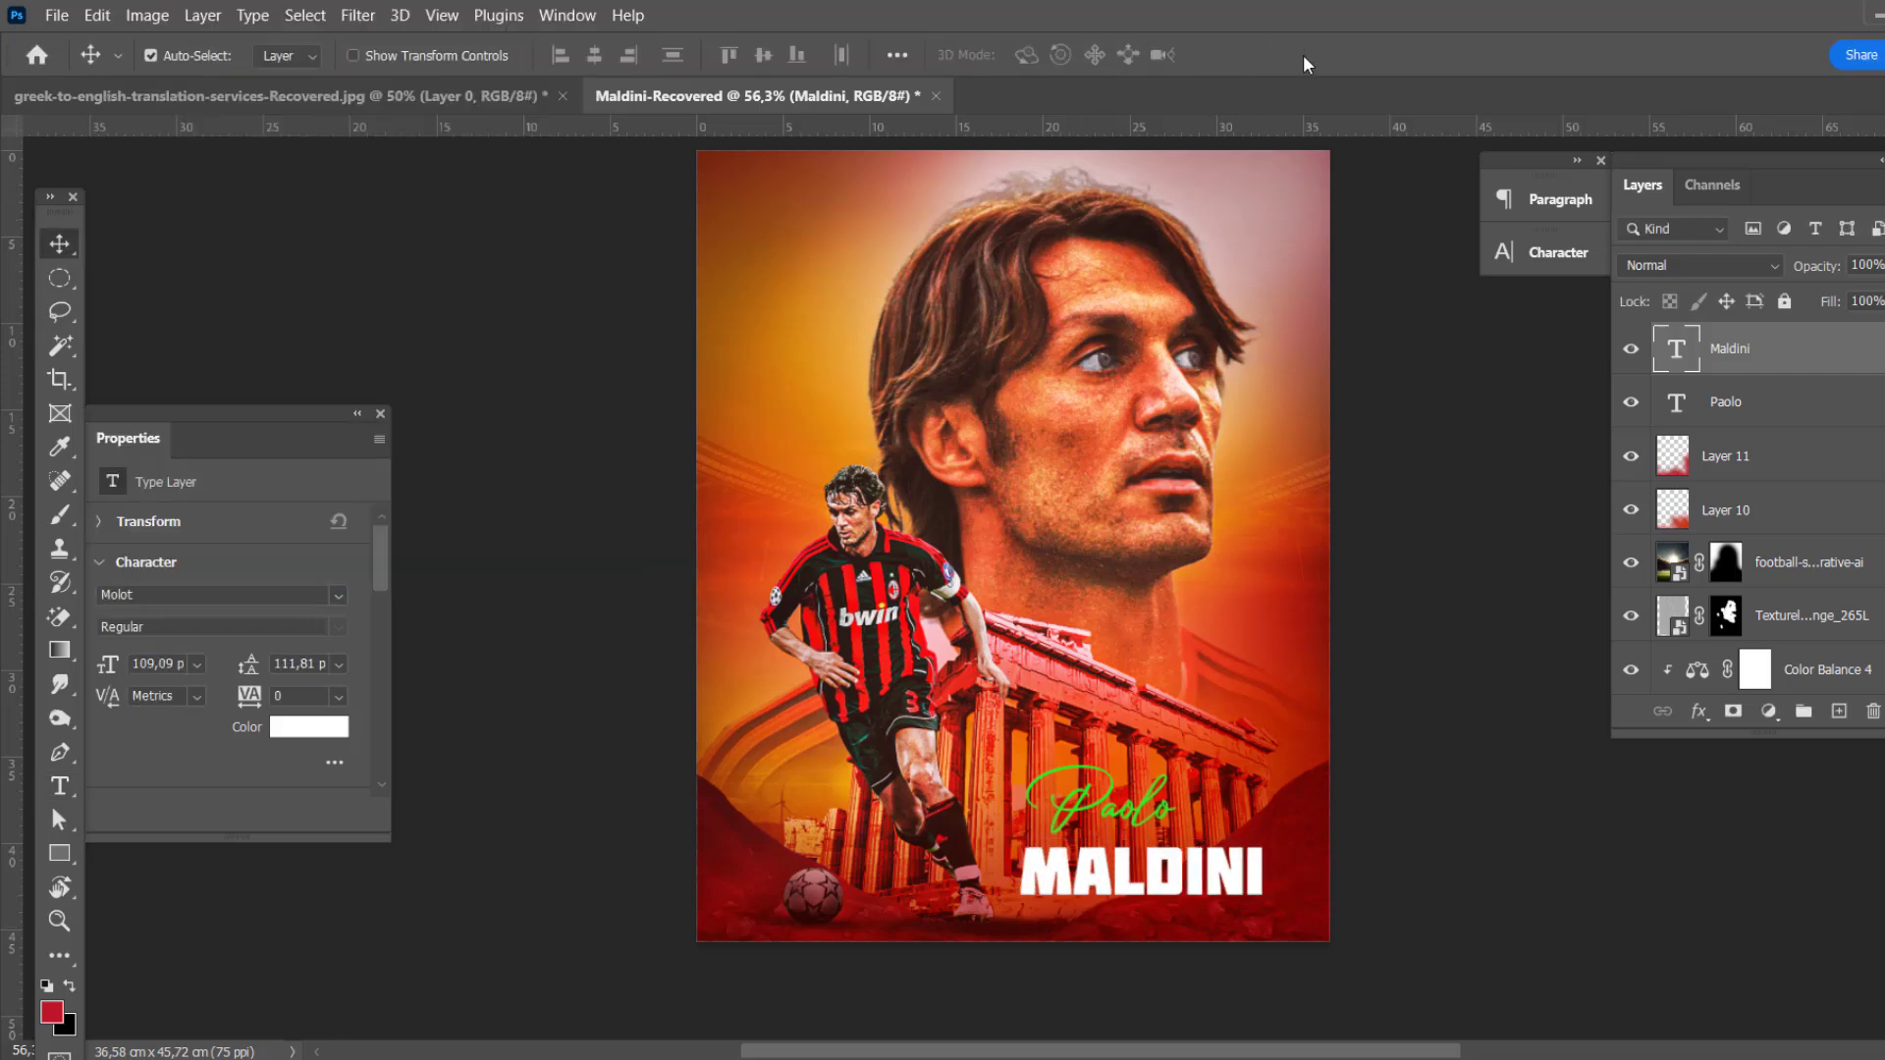
Step: Reposition the Paolo signature and change its font to Allison Script
scroll(1149, 805, "up", 2)
left_click_drag(1149, 805, 1222, 821)
scroll(1222, 822, "down", 2)
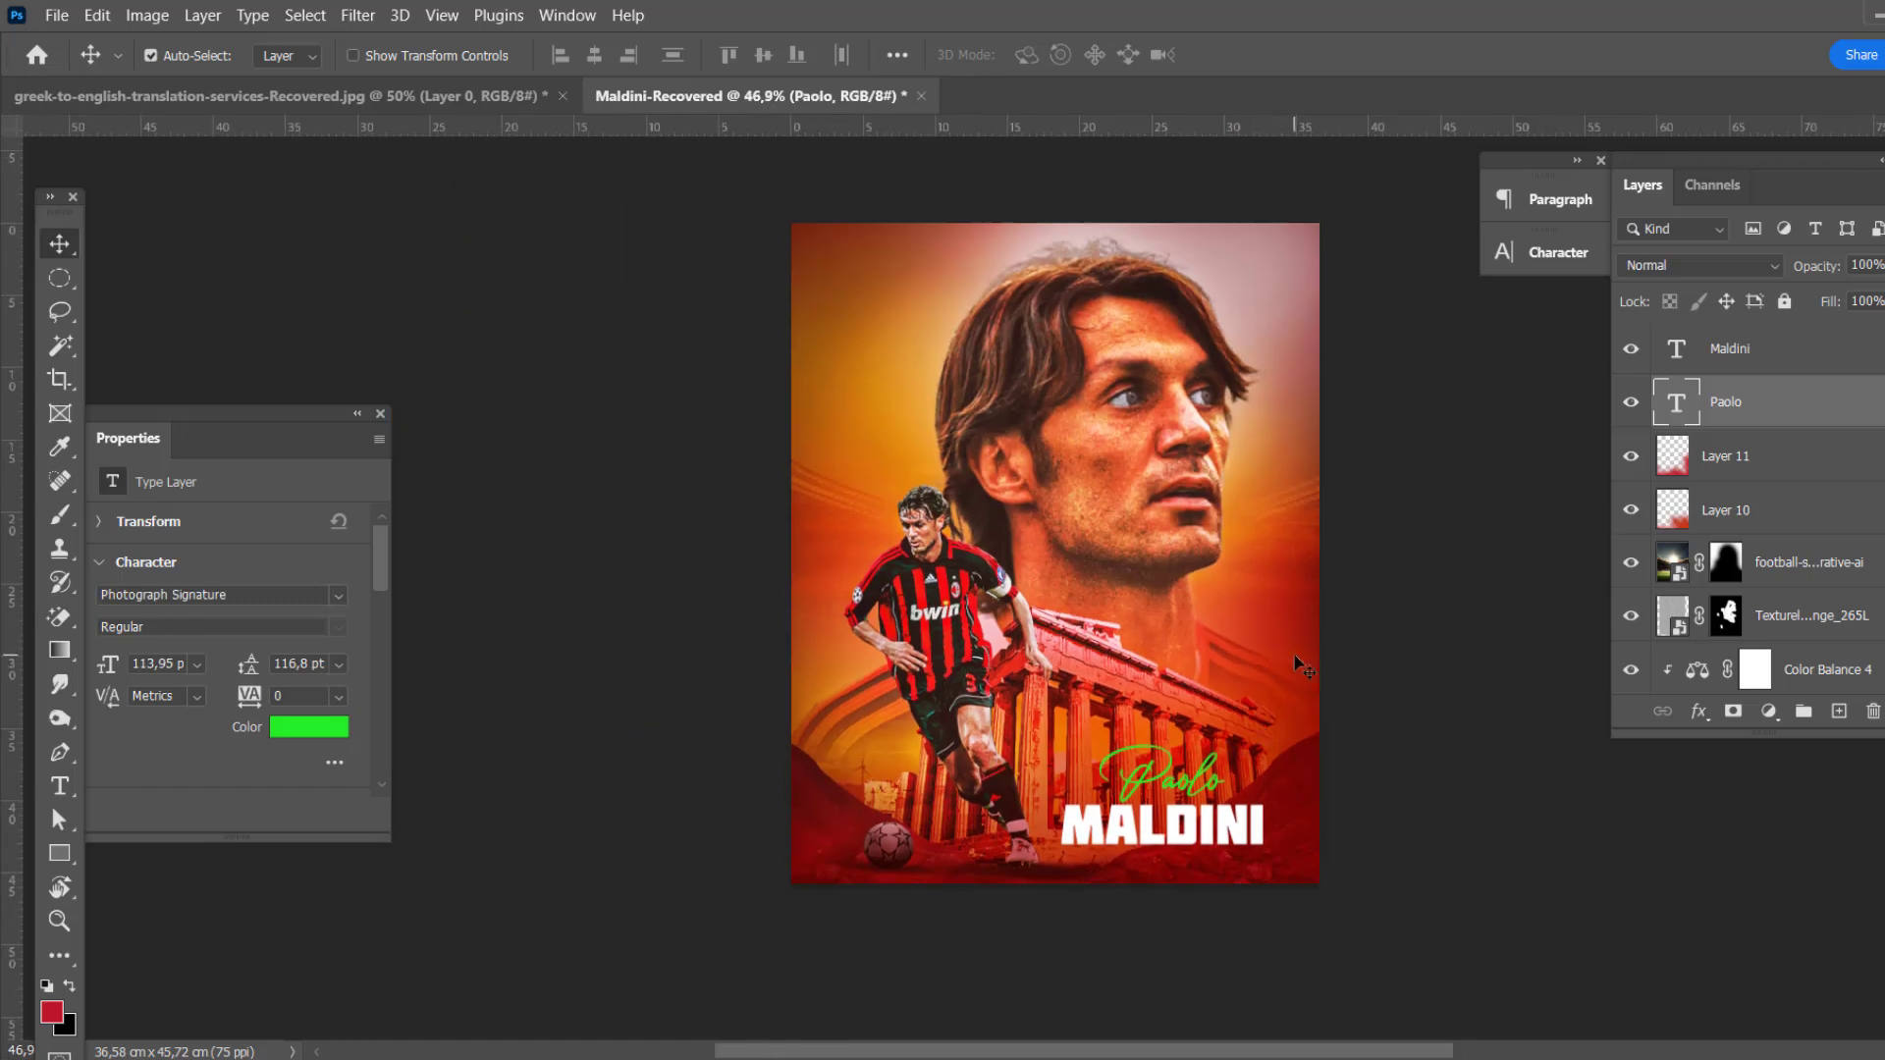
key("t")
double_click(1080, 814)
left_click(376, 54)
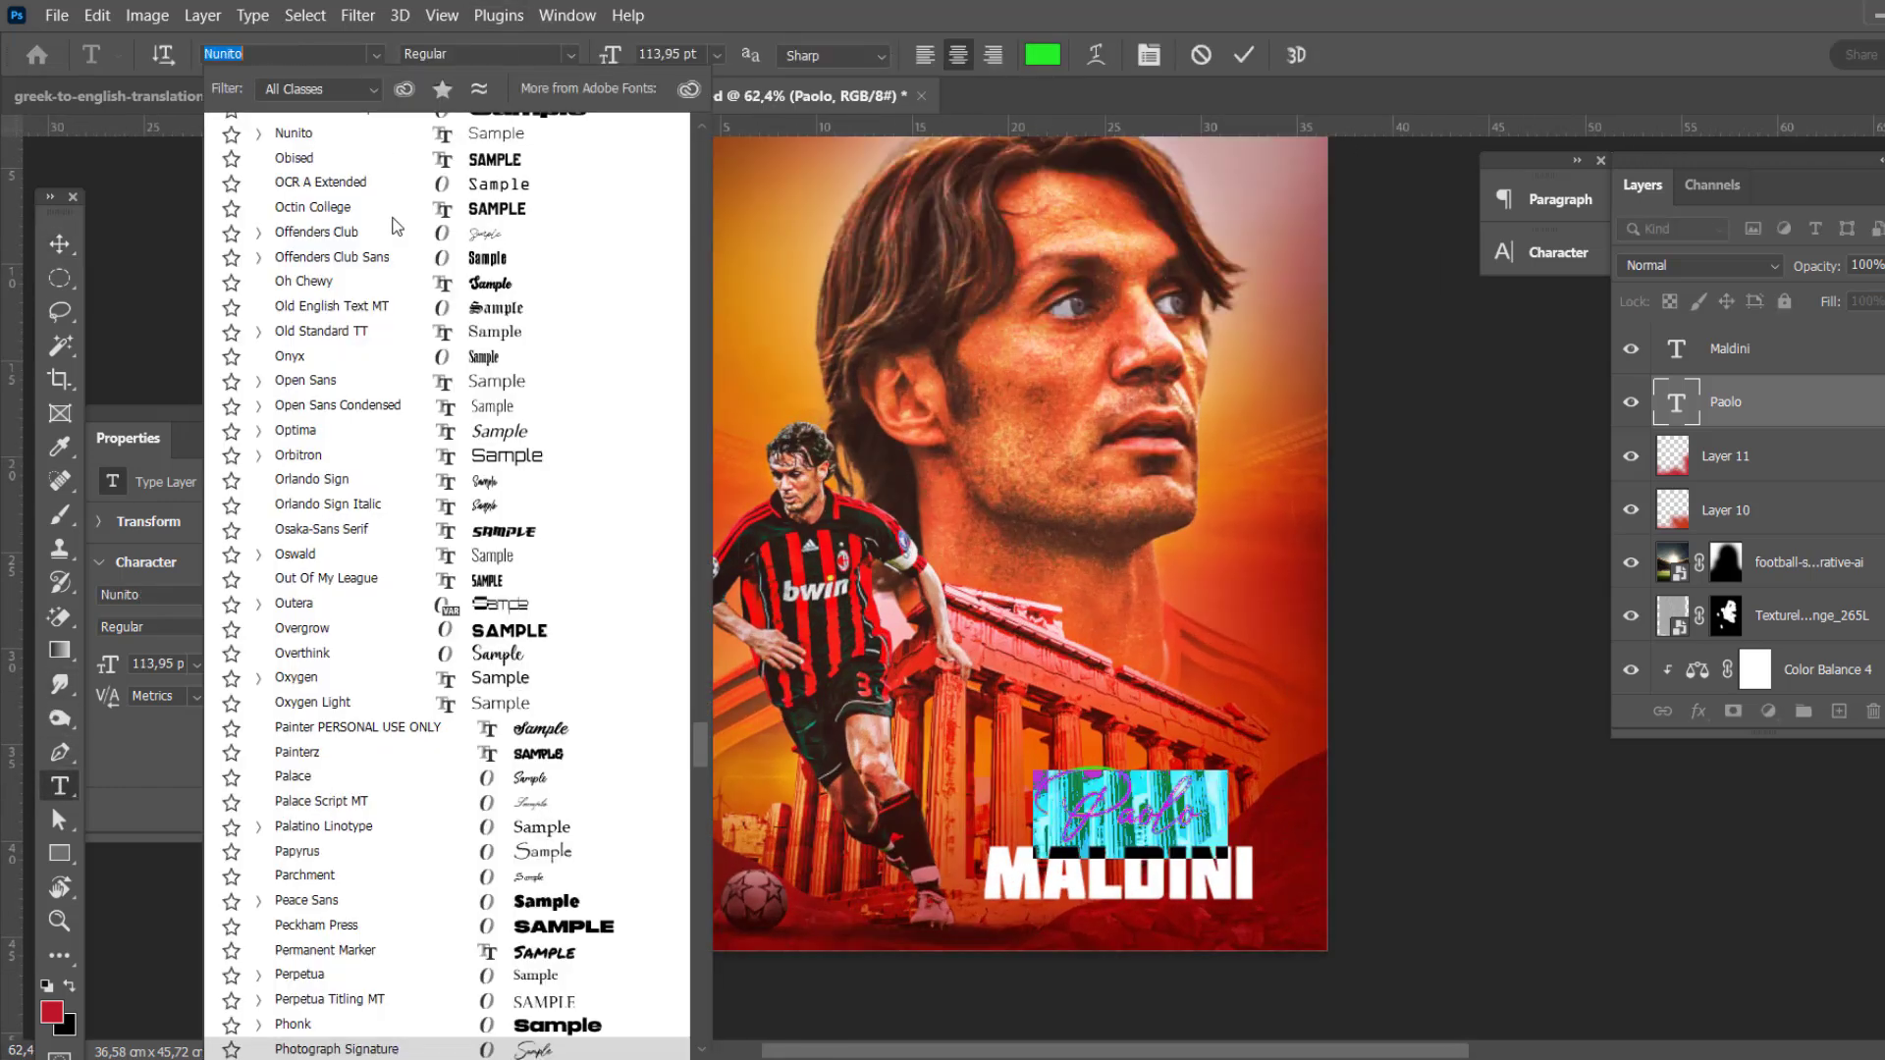
scroll(530, 496, "up", 20)
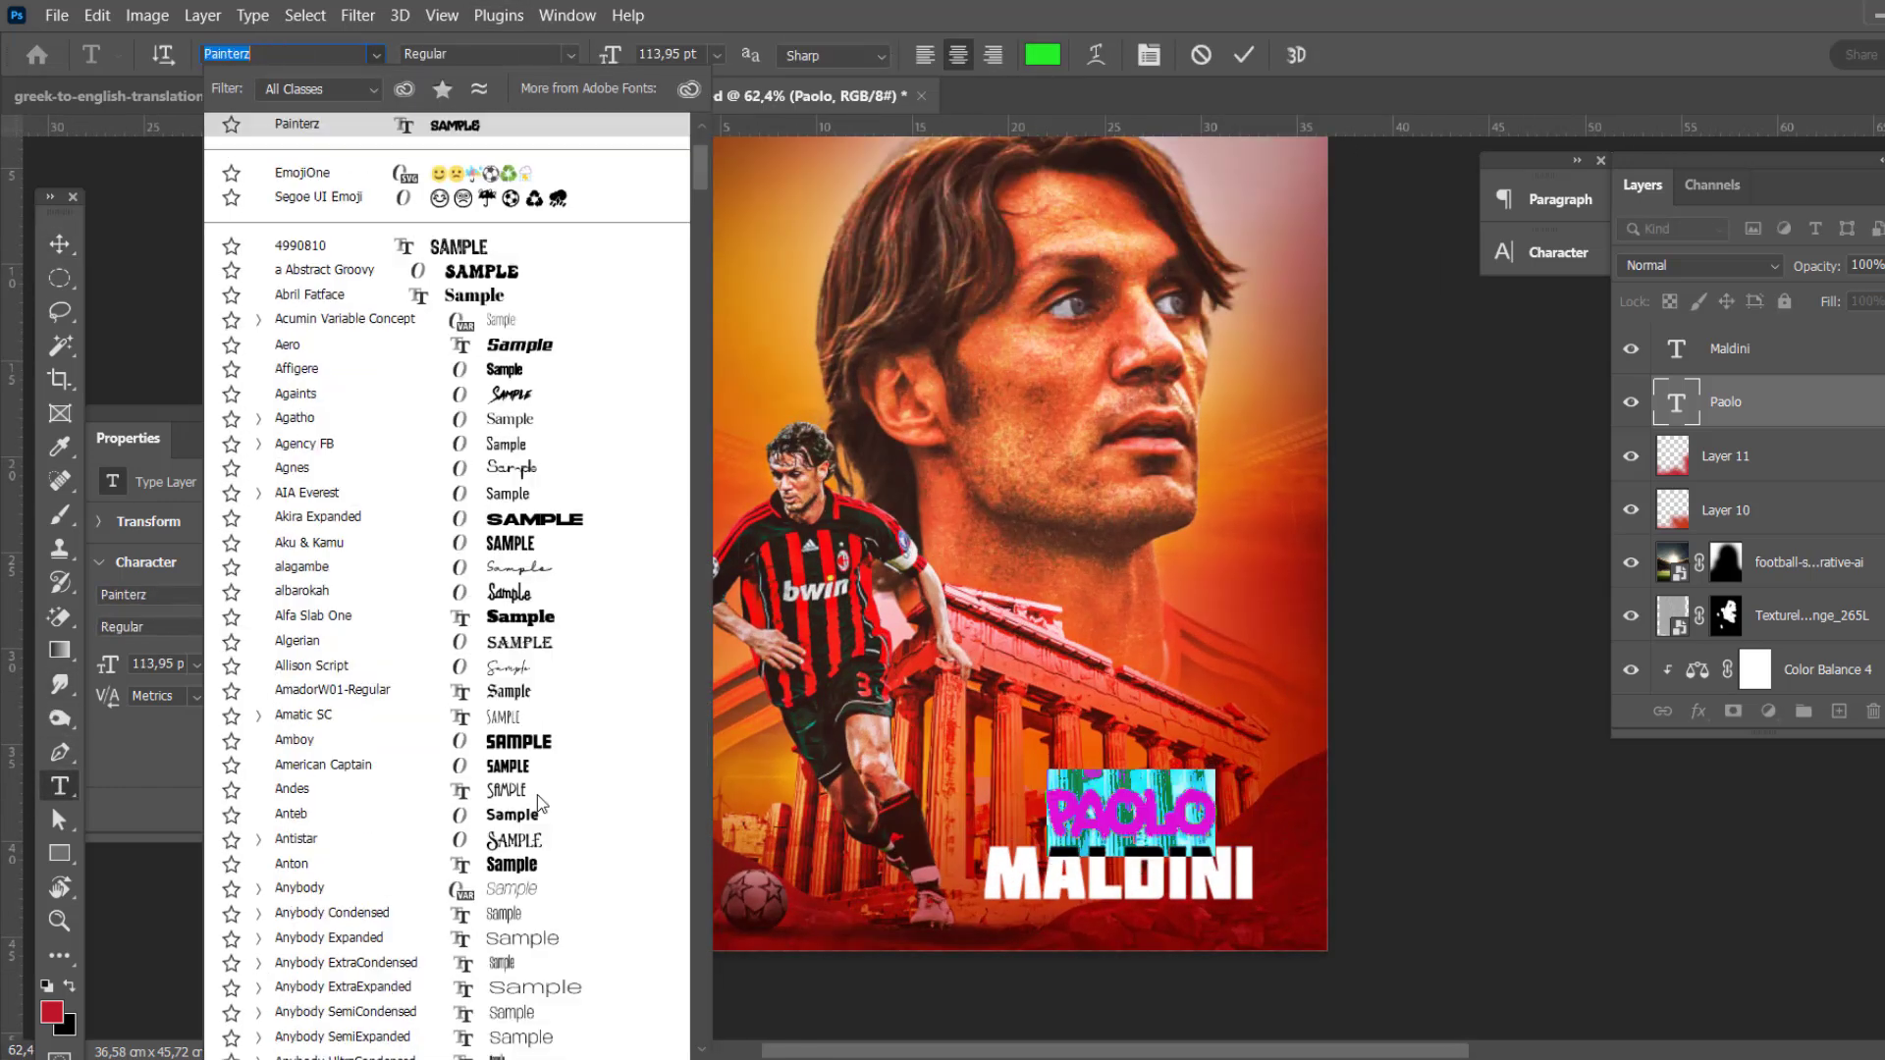
left_click(533, 671)
left_click(59, 243)
left_click_drag(1048, 821, 1037, 821)
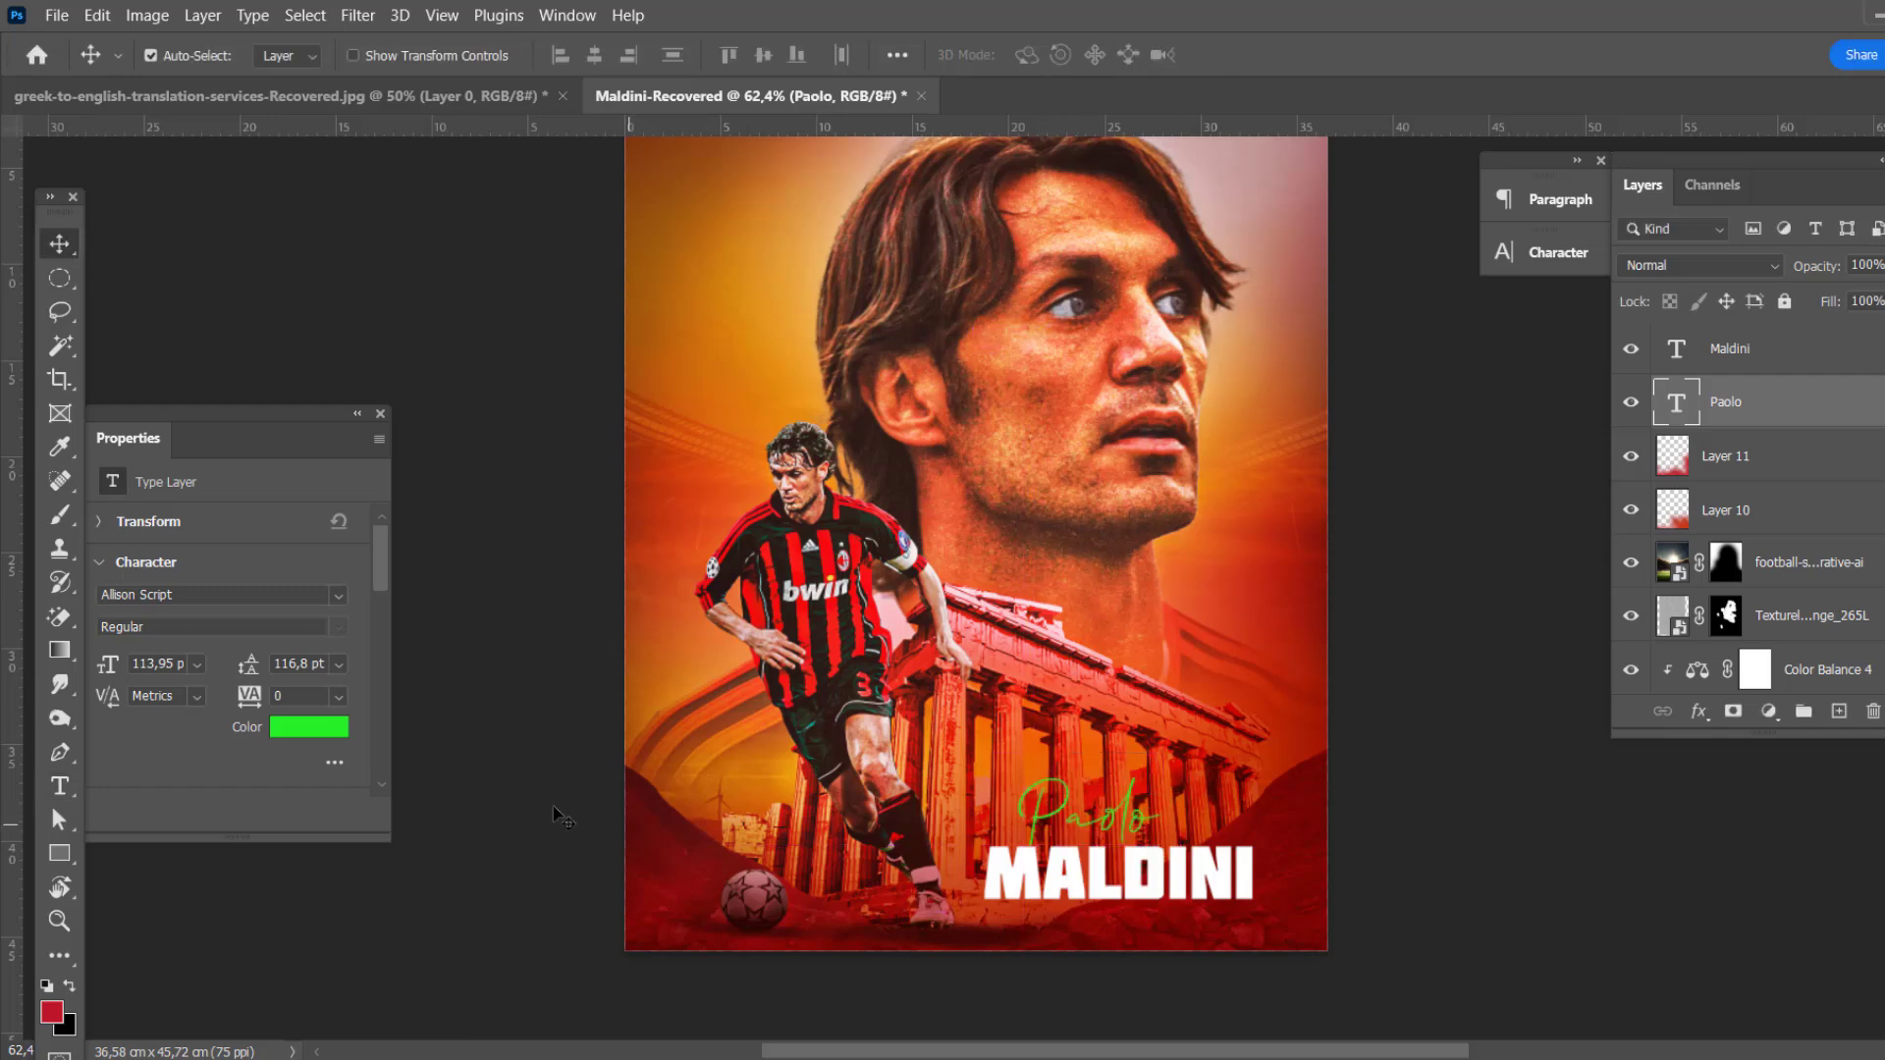
Step: Colour the Paolo signature text white
double_click(1676, 402)
left_click(1042, 54)
left_click(1846, 589)
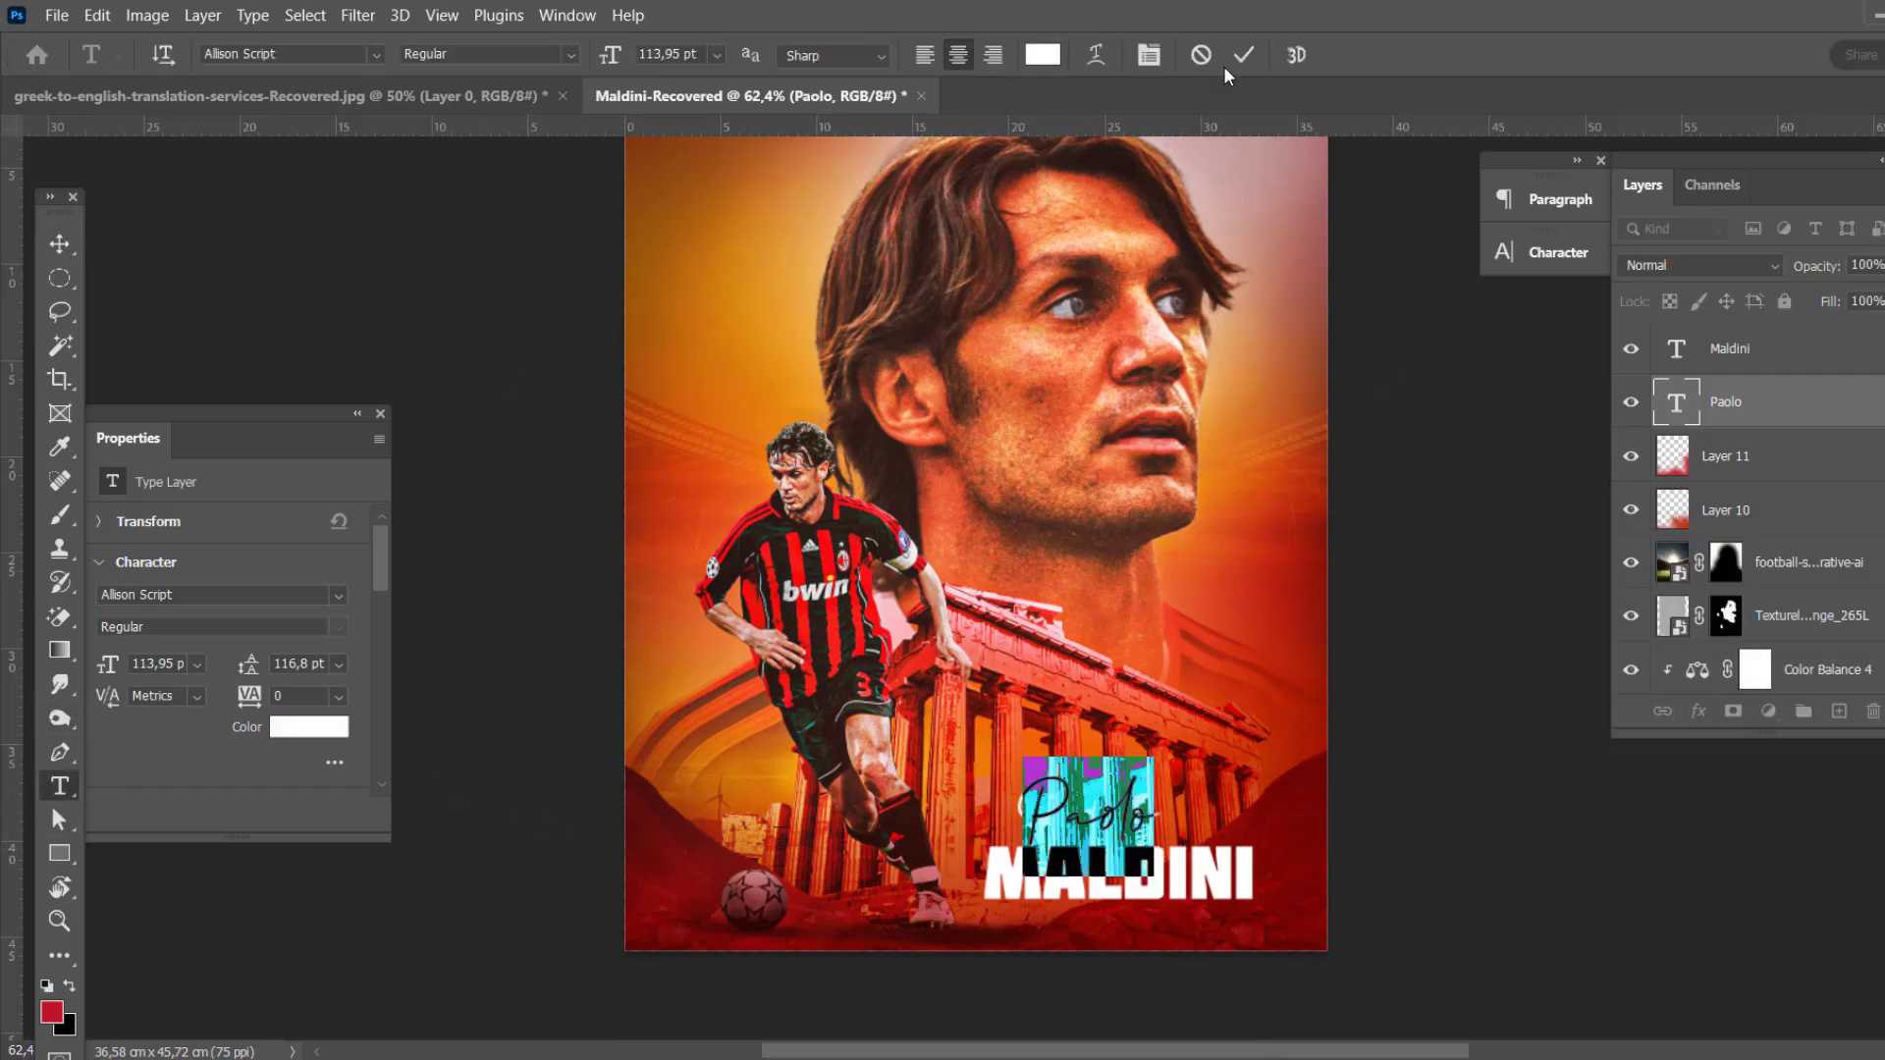
left_click(1247, 54)
left_click(59, 244)
scroll(982, 491, "up", 2)
scroll(1080, 392, "down", 3)
scroll(1233, 346, "up", 3)
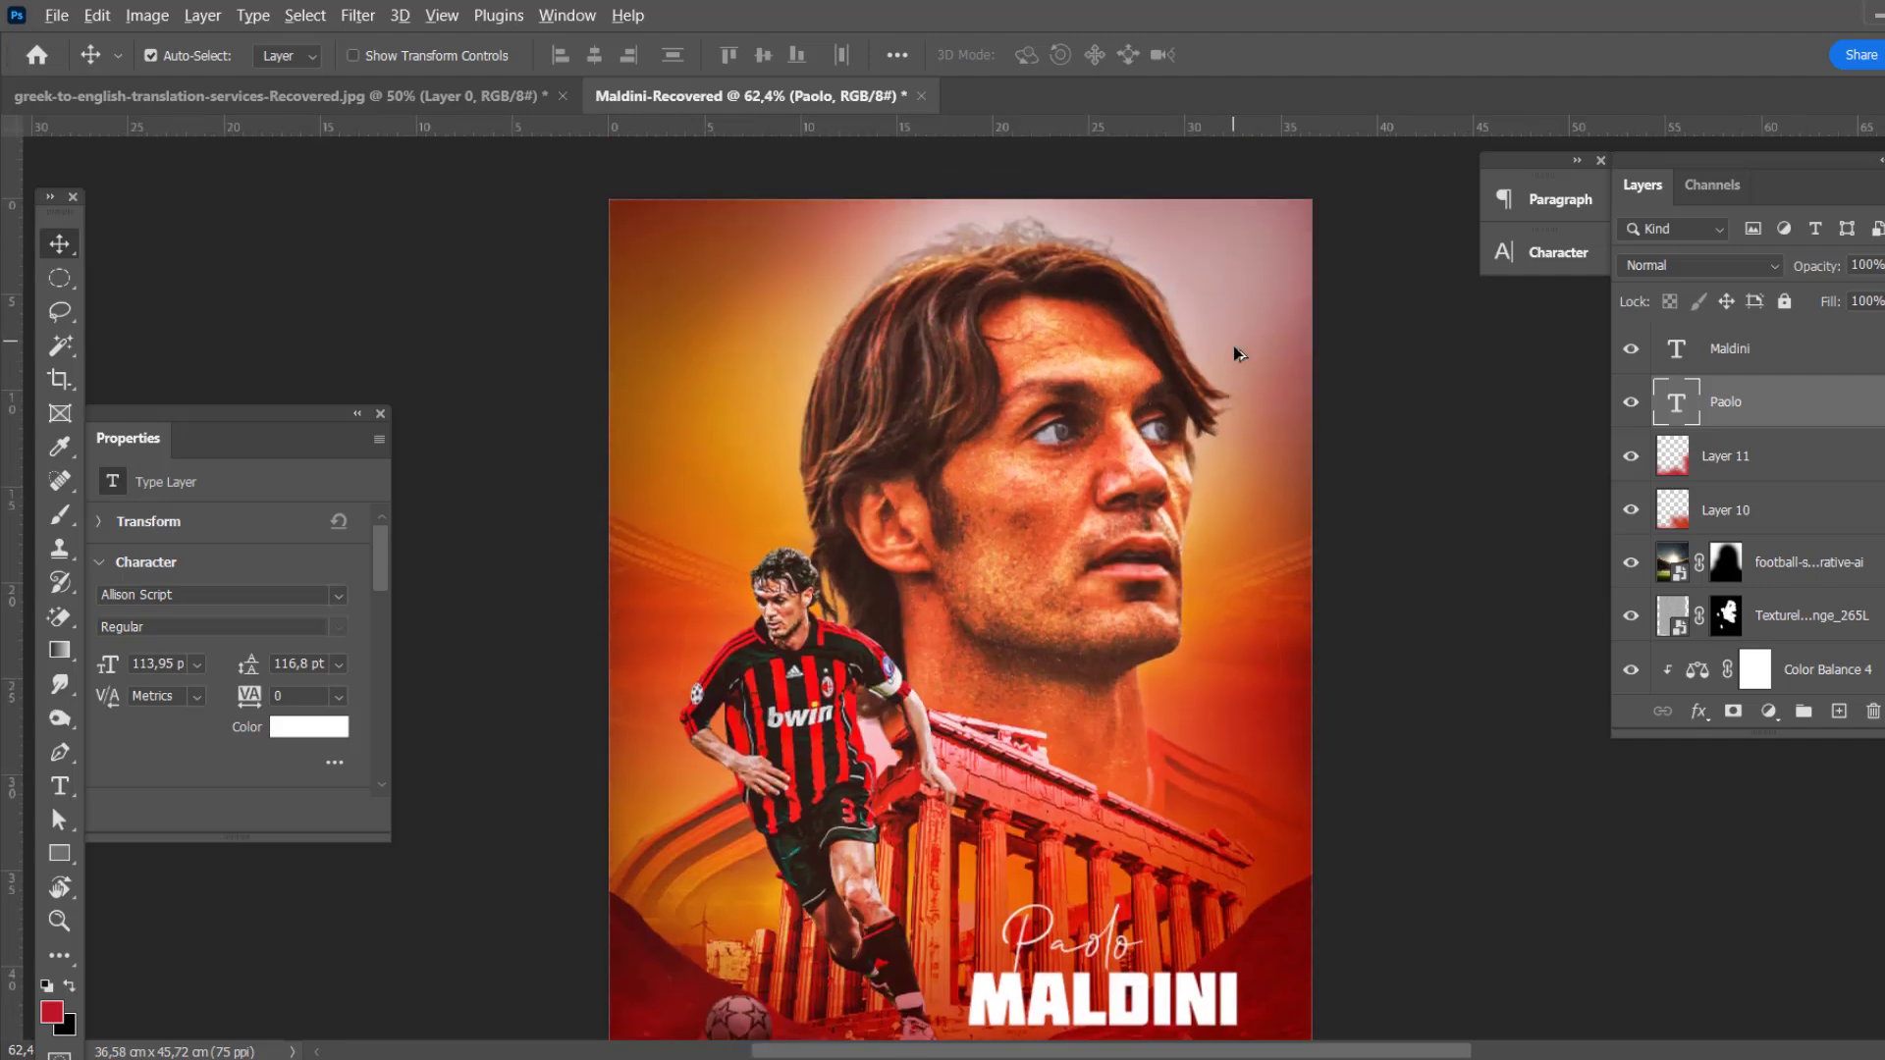
scroll(1183, 488, "down", 2)
scroll(1183, 488, "up", 1)
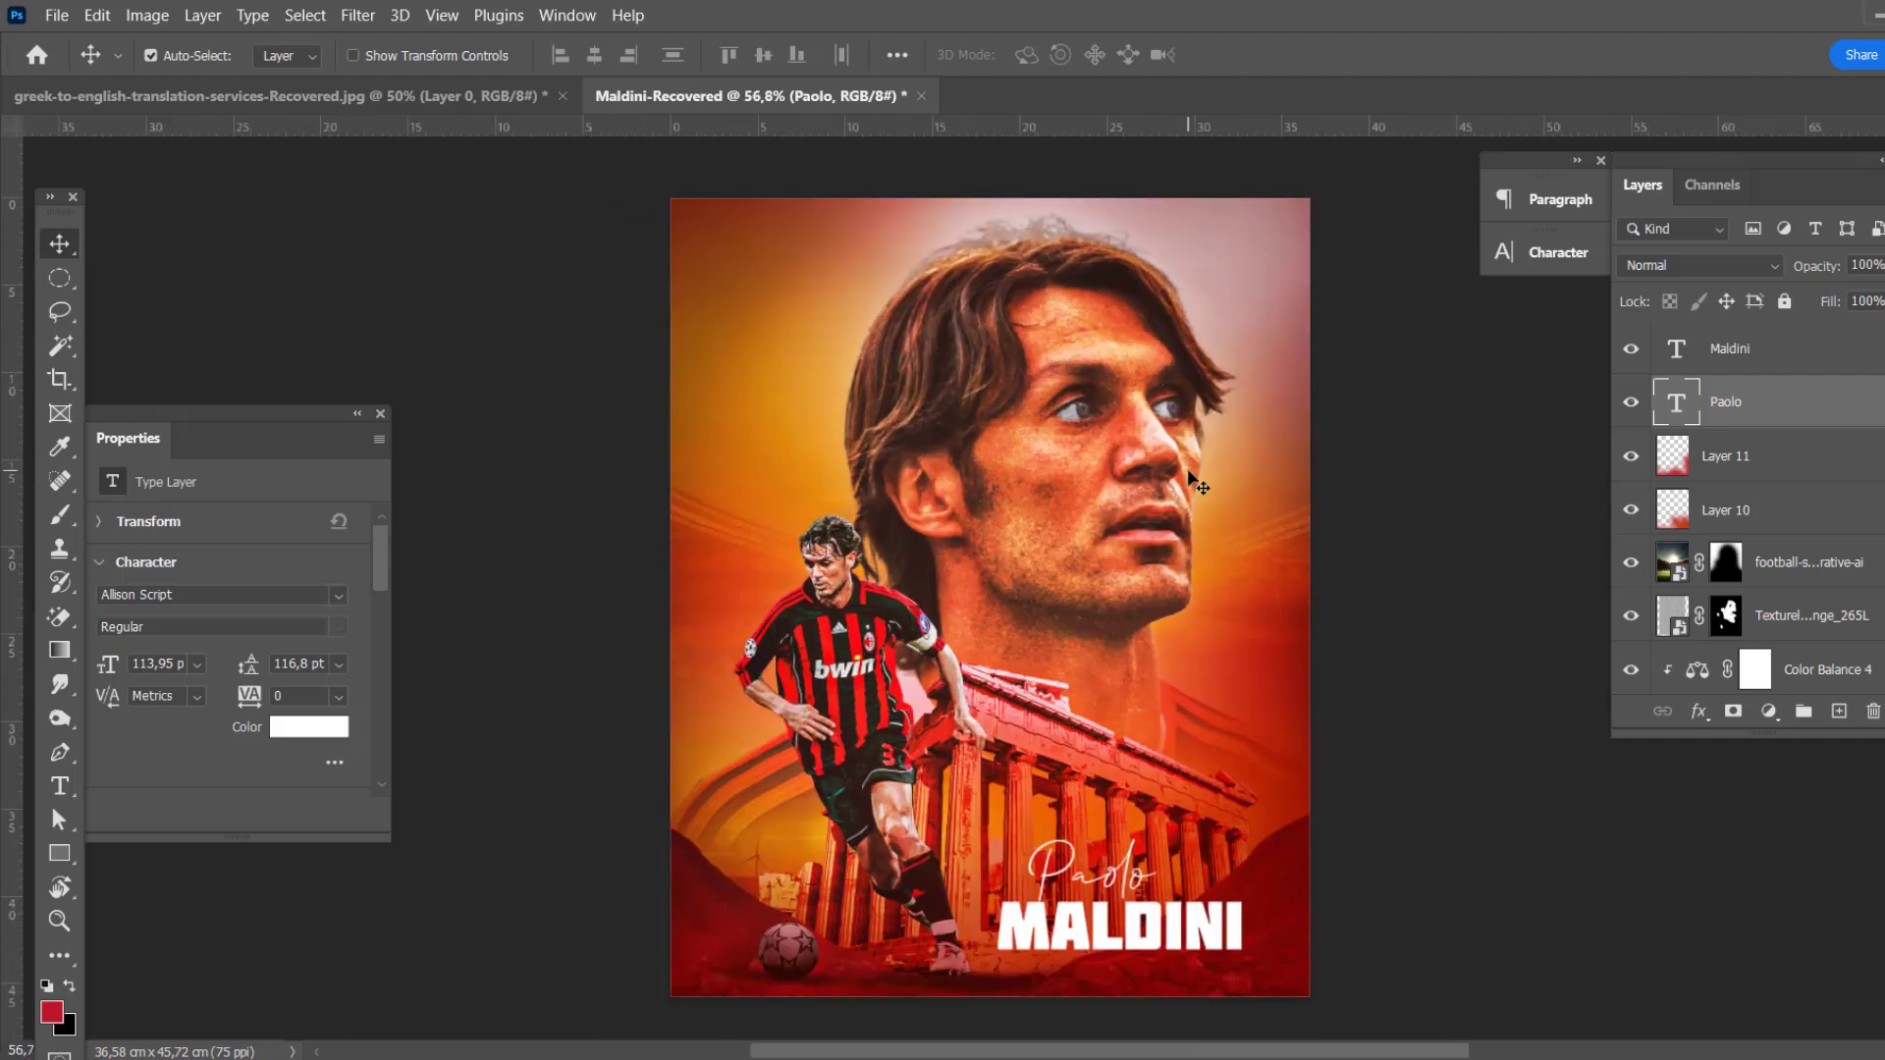
Step: Add a Solid Color fill layer above the MALDINI layer
left_click(1788, 370)
left_click(1768, 711)
left_click(1806, 253)
Step: Set Color Fill 7 to Screen and adjust its Blend If sliders so the poster shows through
left_click(1313, 613)
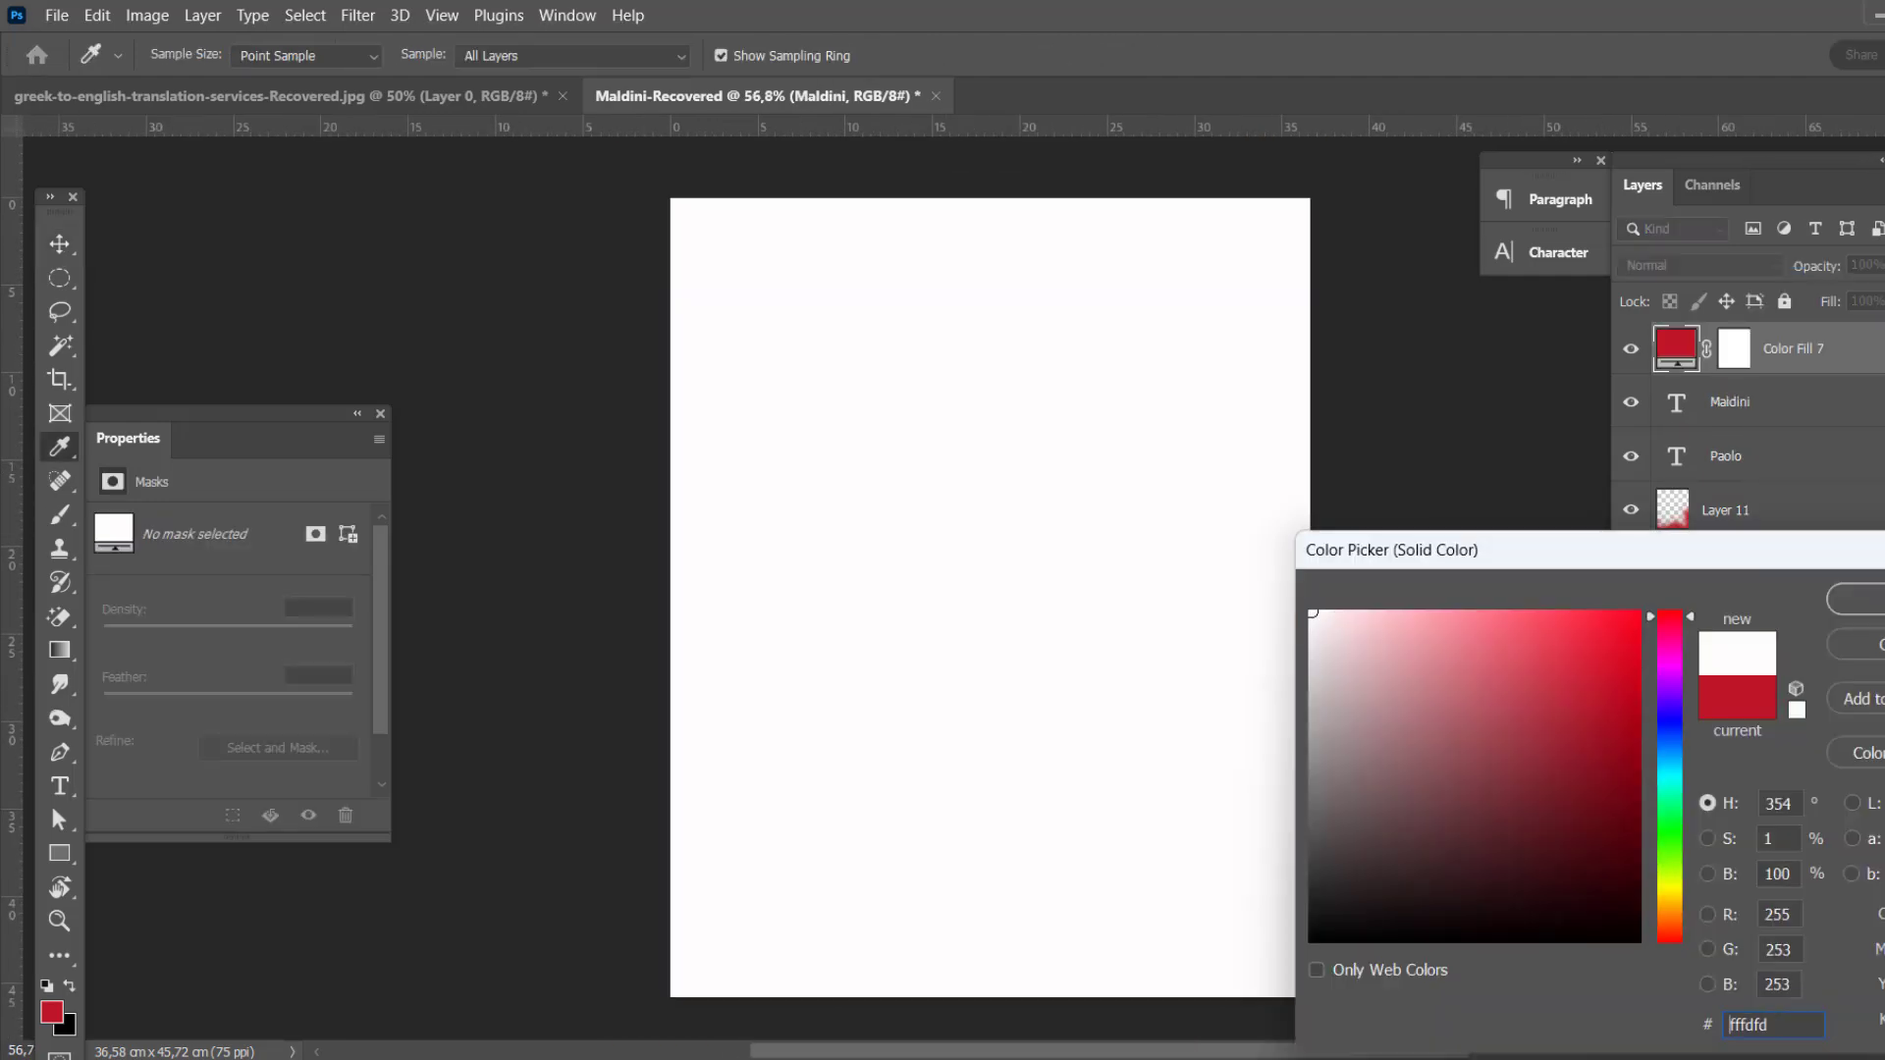
key("Return")
left_click(1698, 265)
left_click(1668, 487)
double_click(1846, 348)
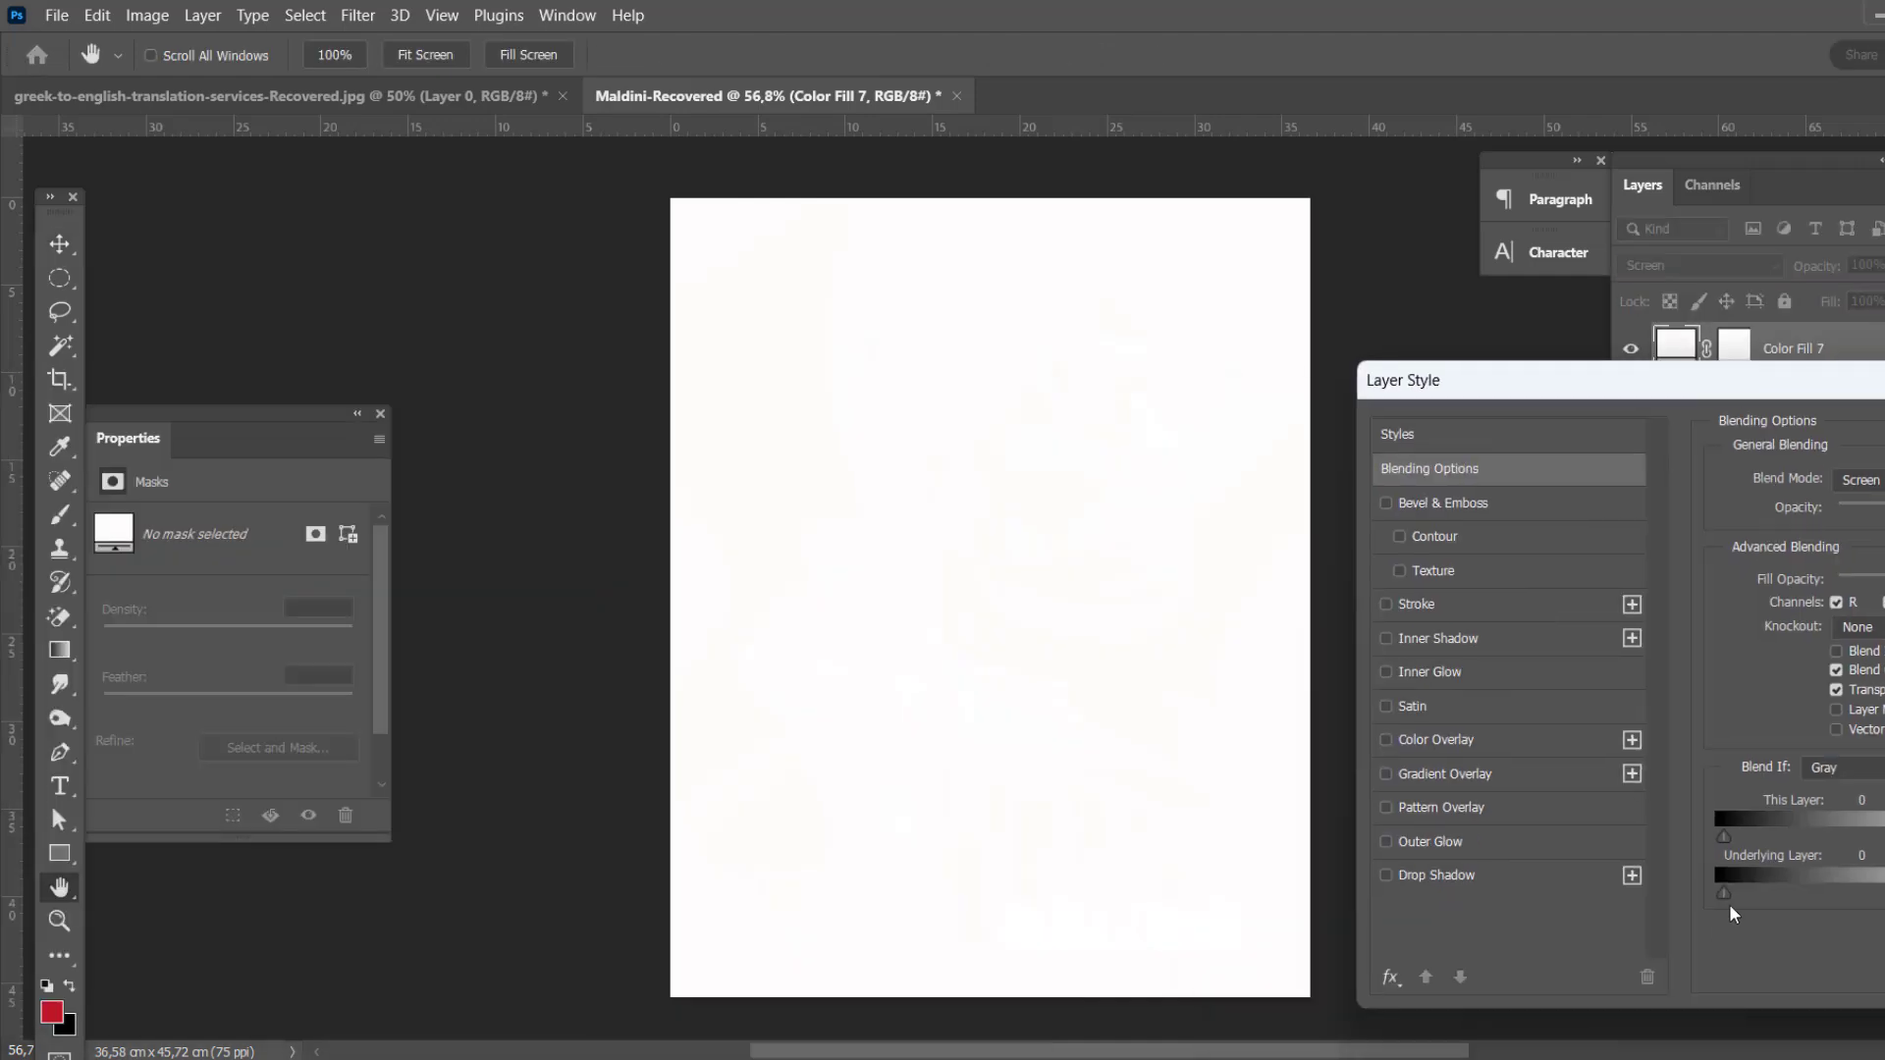
left_click_drag(1724, 894, 1820, 887)
left_click(1738, 501)
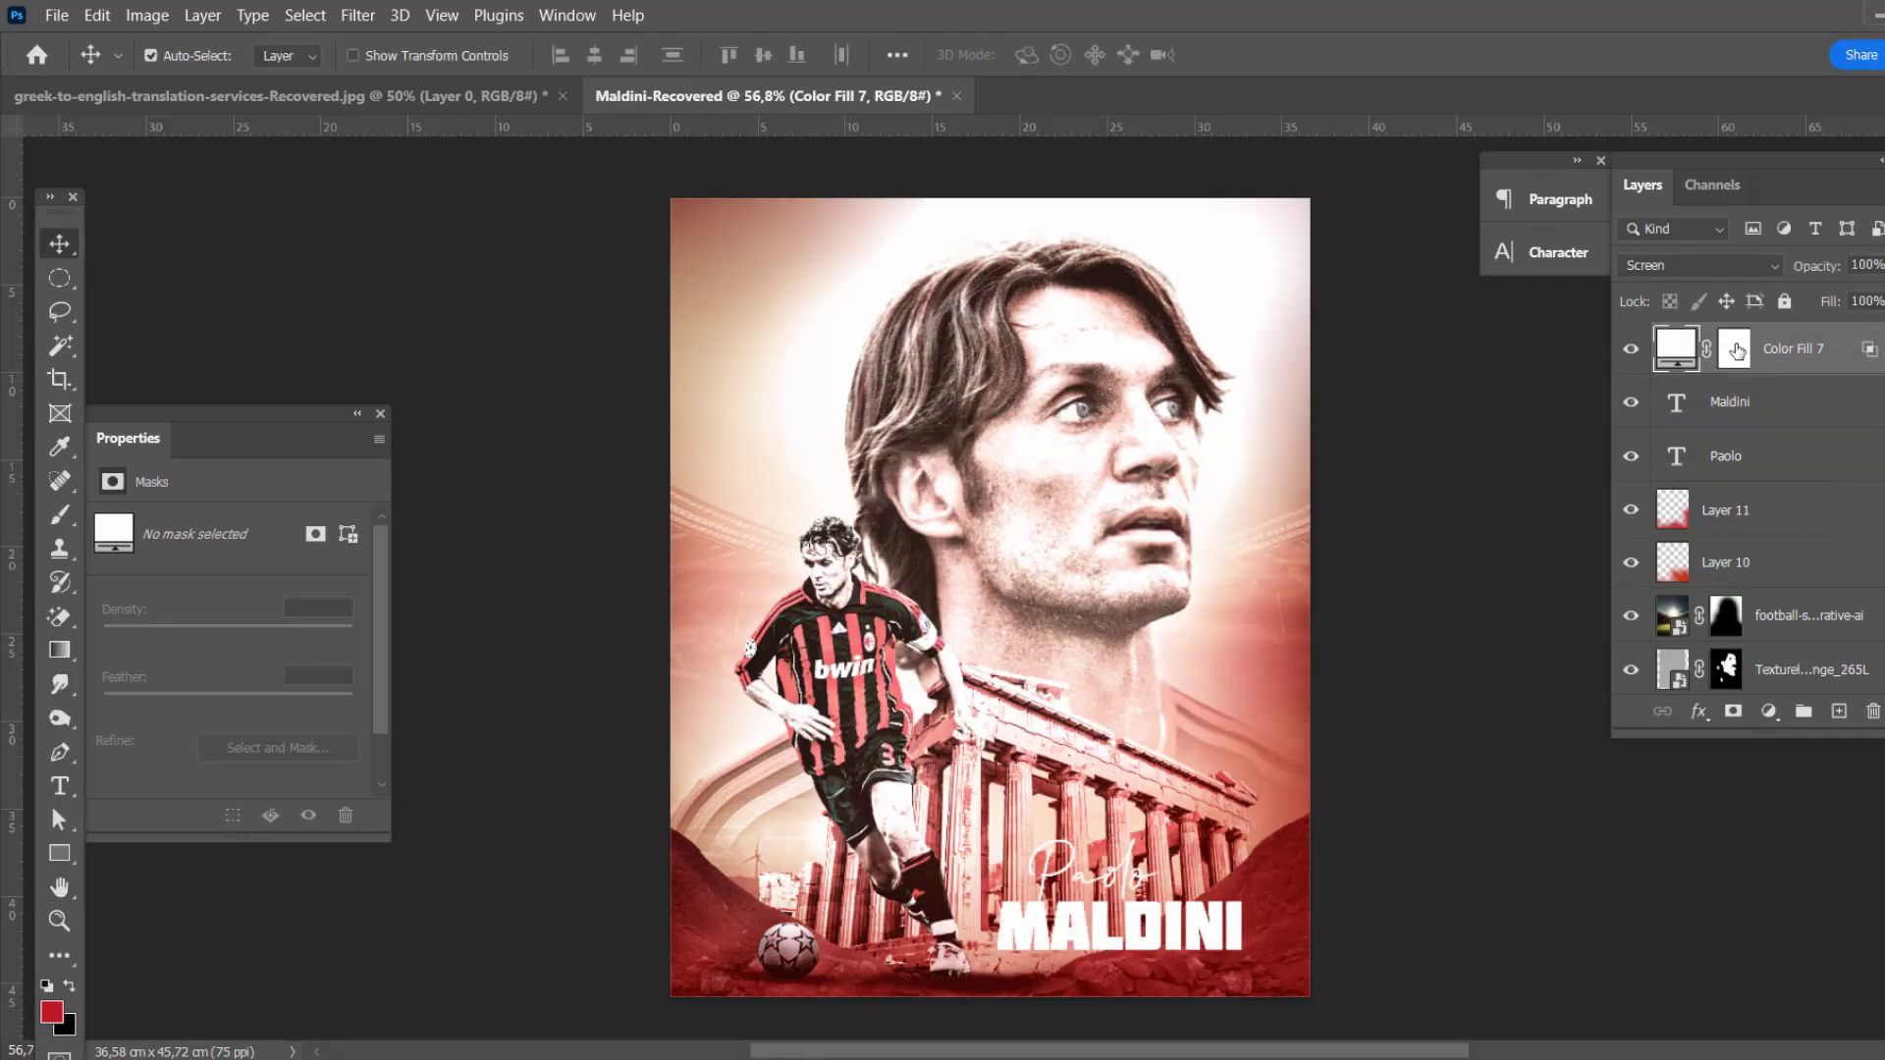
Step: Change the fill colour to f0d838, invert its mask, and brush white glow on the mask
double_click(1676, 348)
type("f0d838")
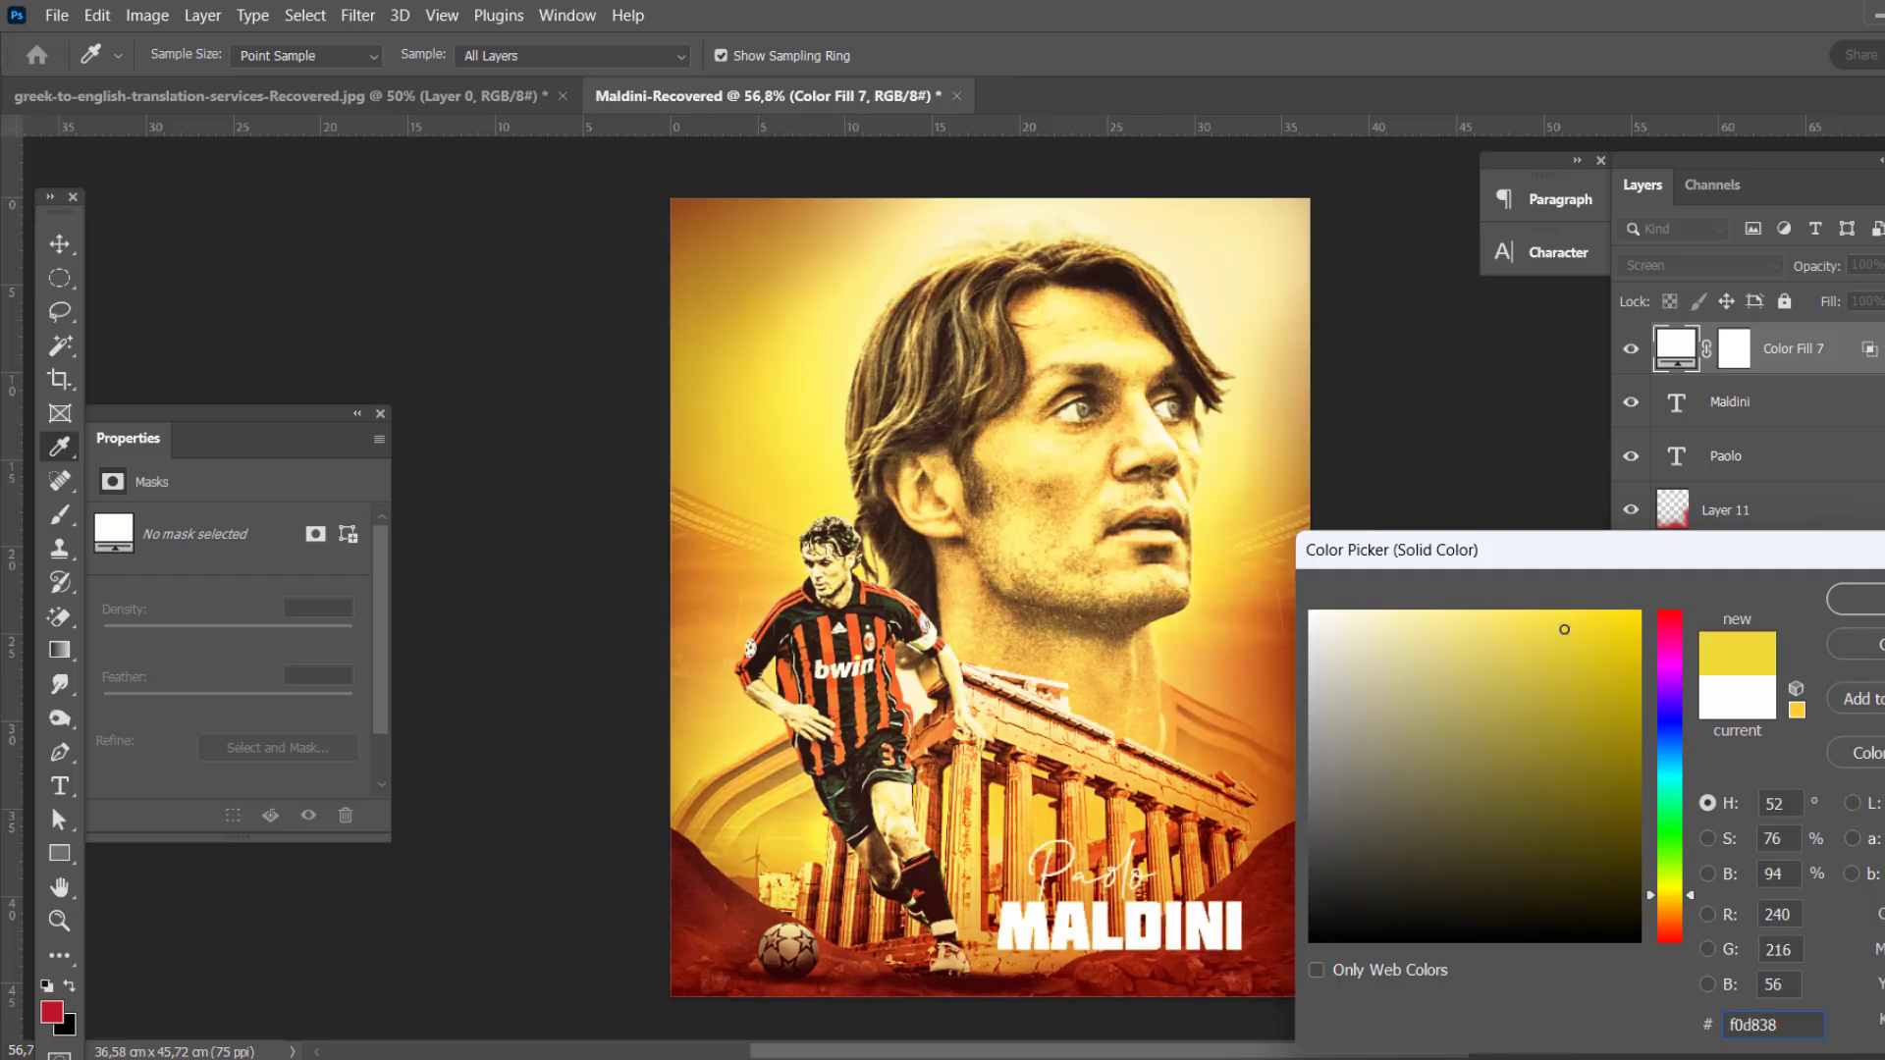
left_click(1856, 601)
left_click(1733, 348)
key("ctrl+i")
key("b")
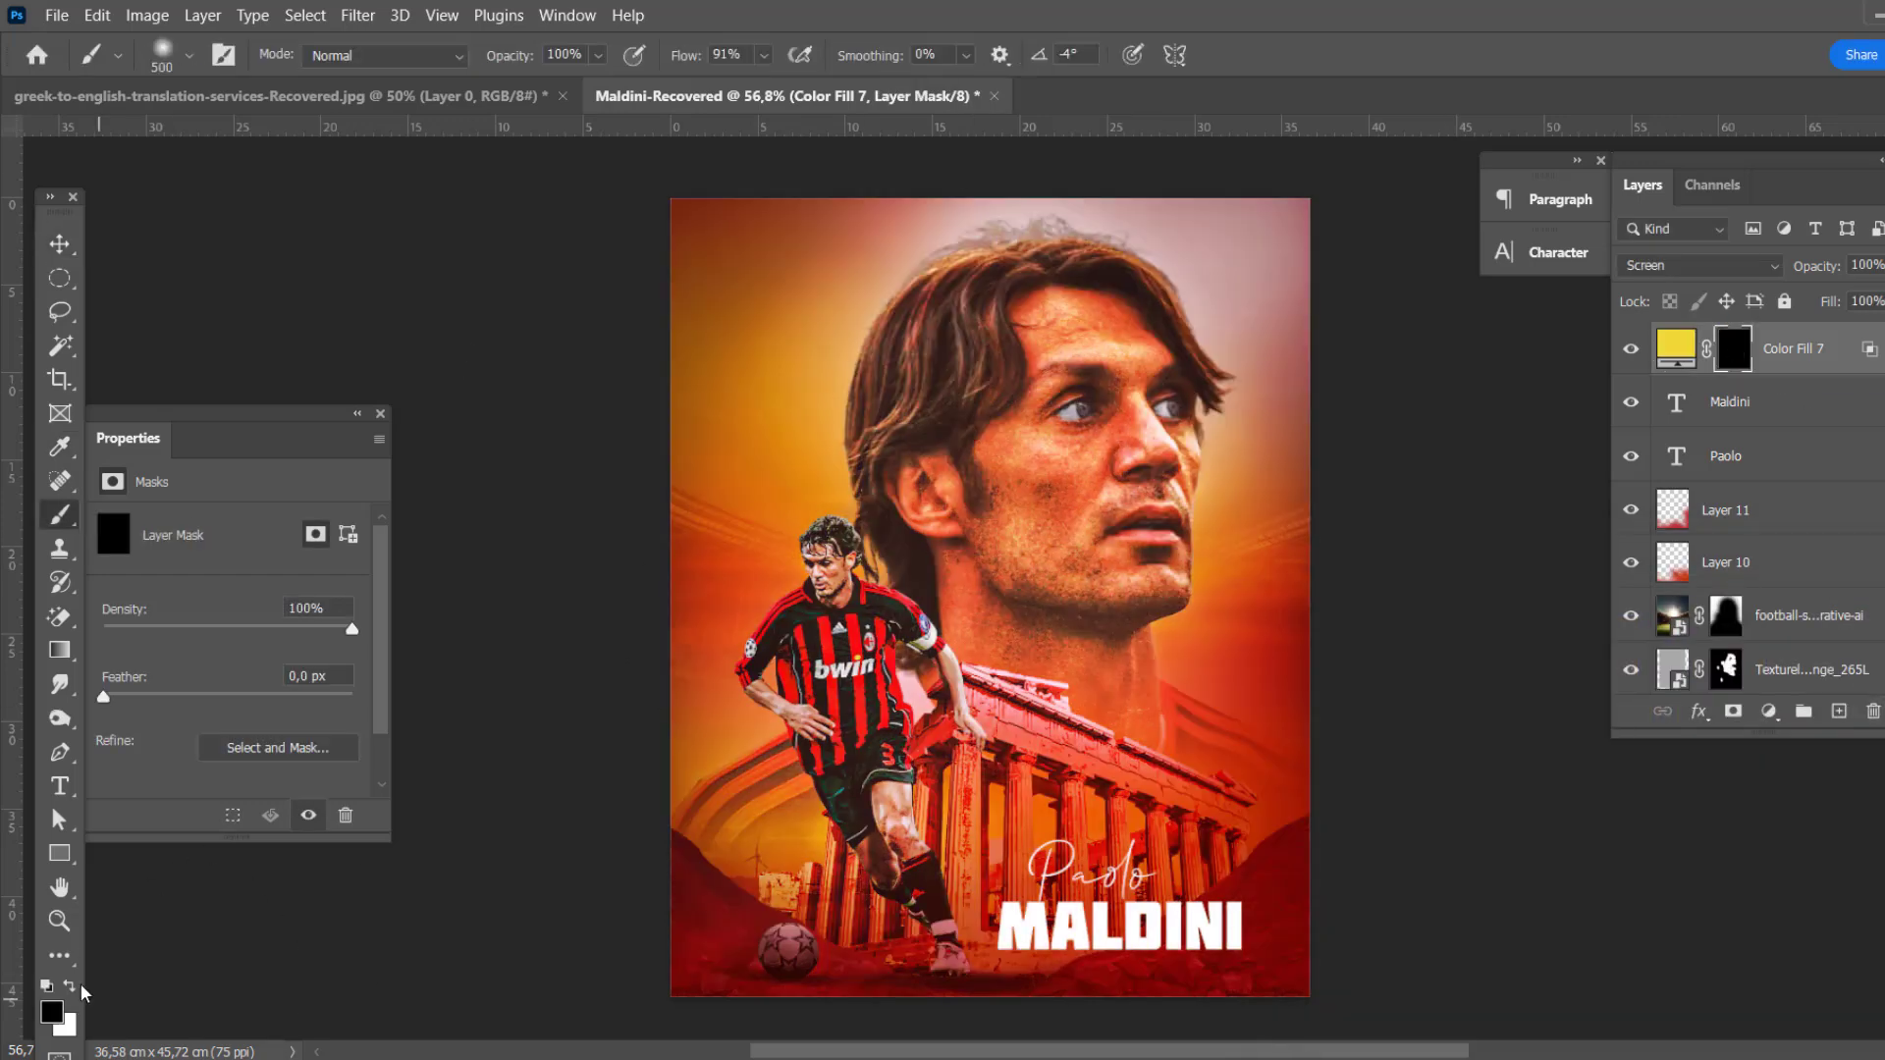
key("d")
left_click(1042, 478)
key("ctrl+z")
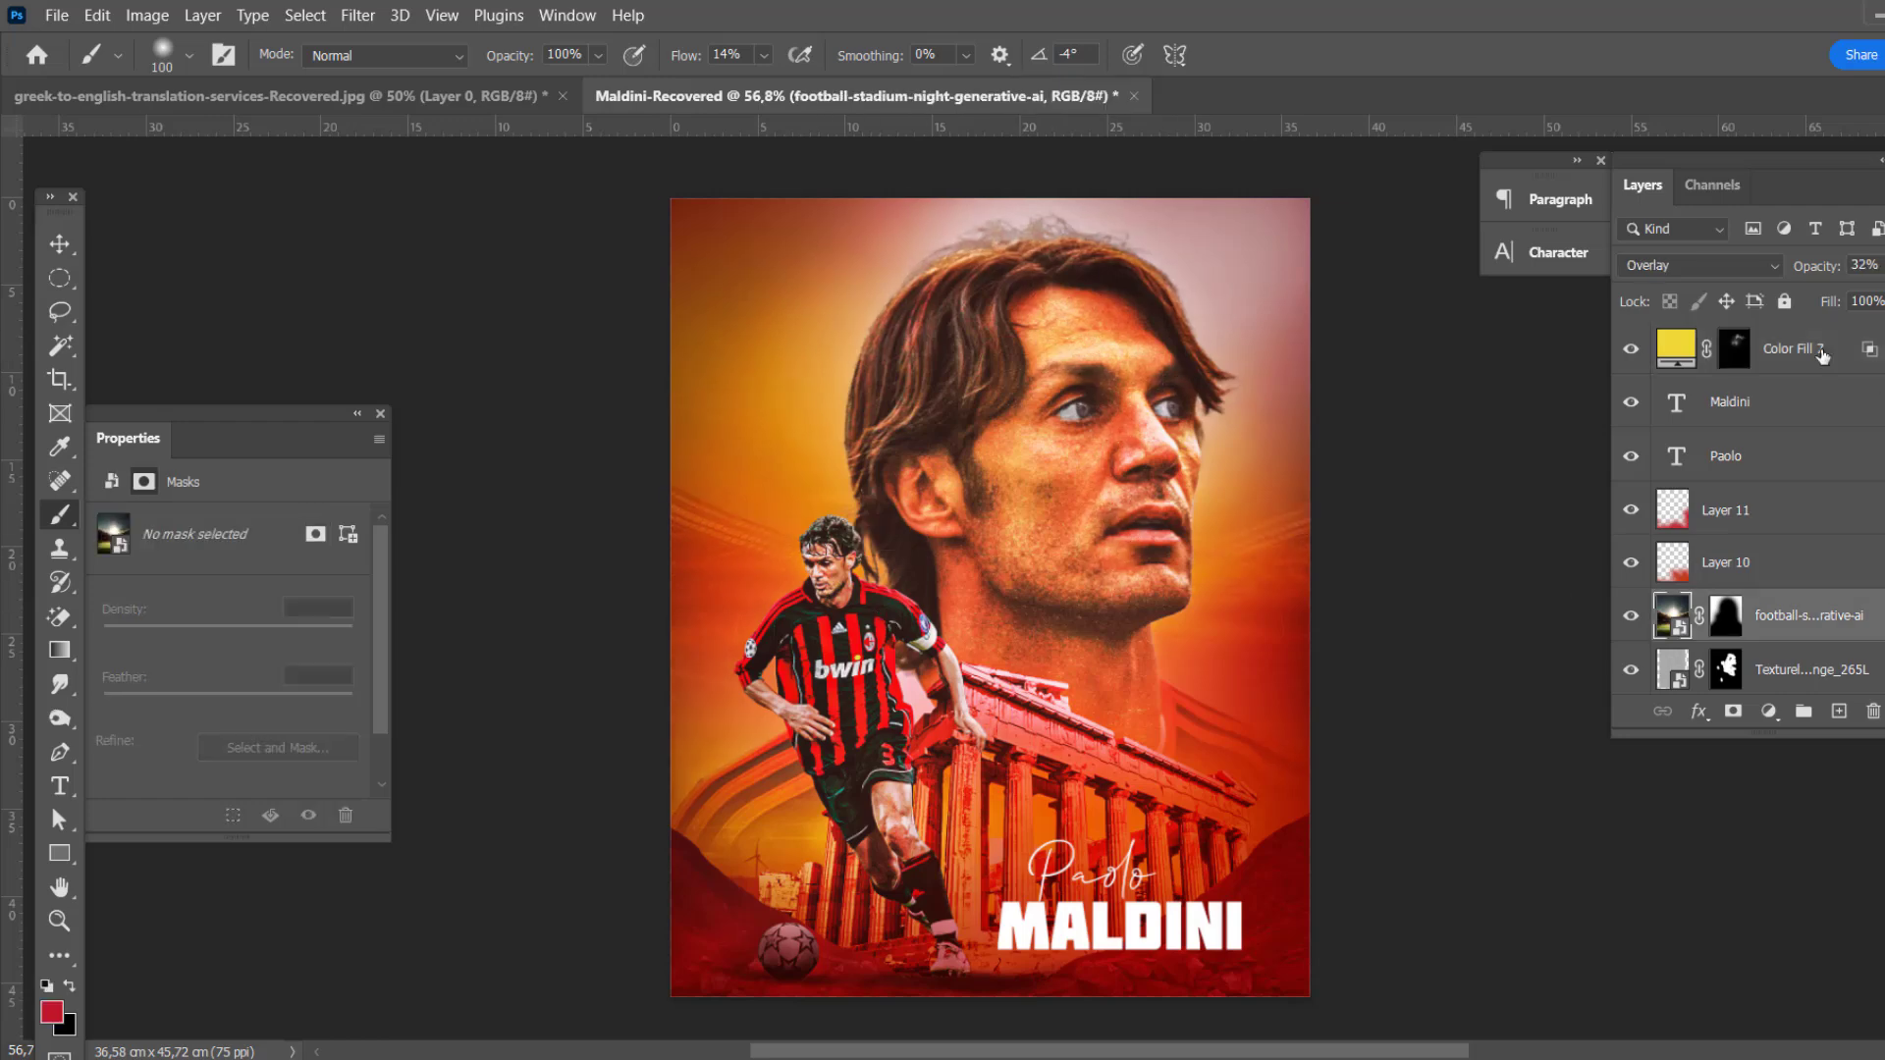
Step: Hide and show the yellow glow layer to compare the poster with and without it
scroll(793, 567, "up", 2)
scroll(1178, 716, "down", 3)
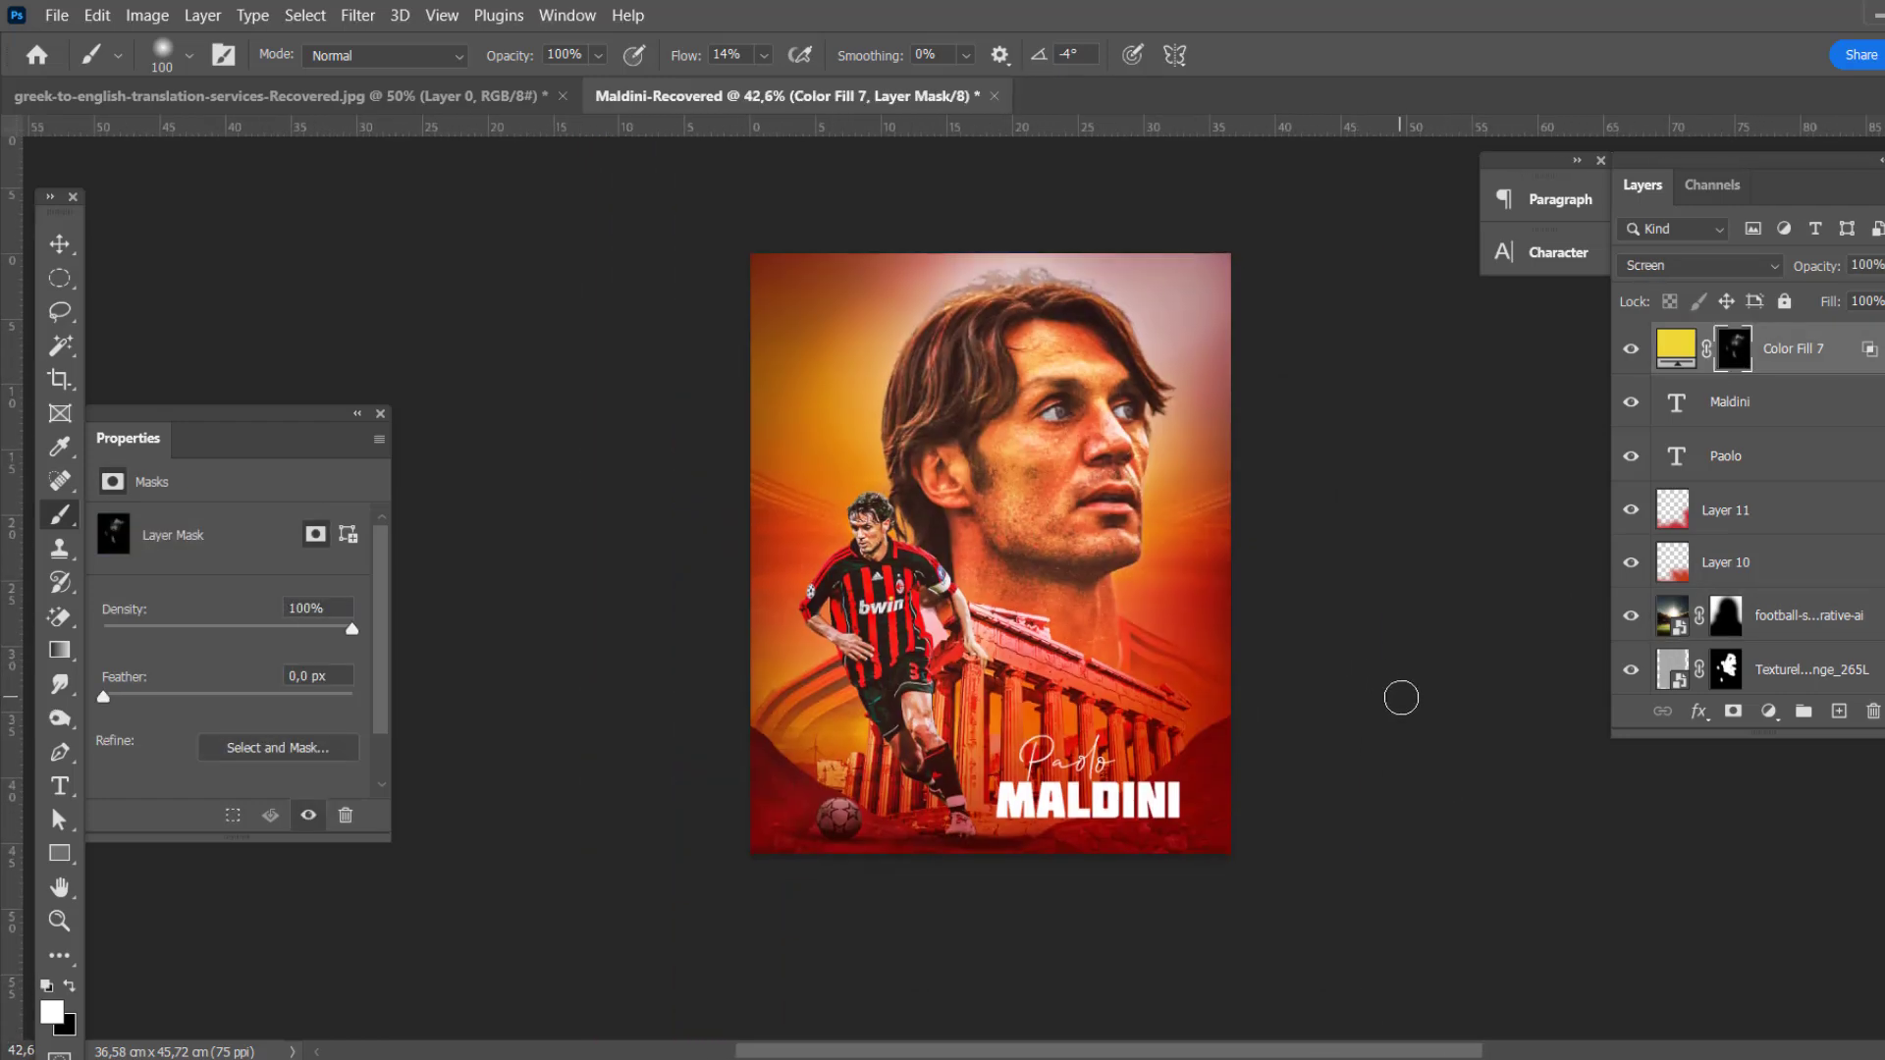
scroll(1384, 668, "up", 1)
left_click(60, 244)
left_click(1631, 348)
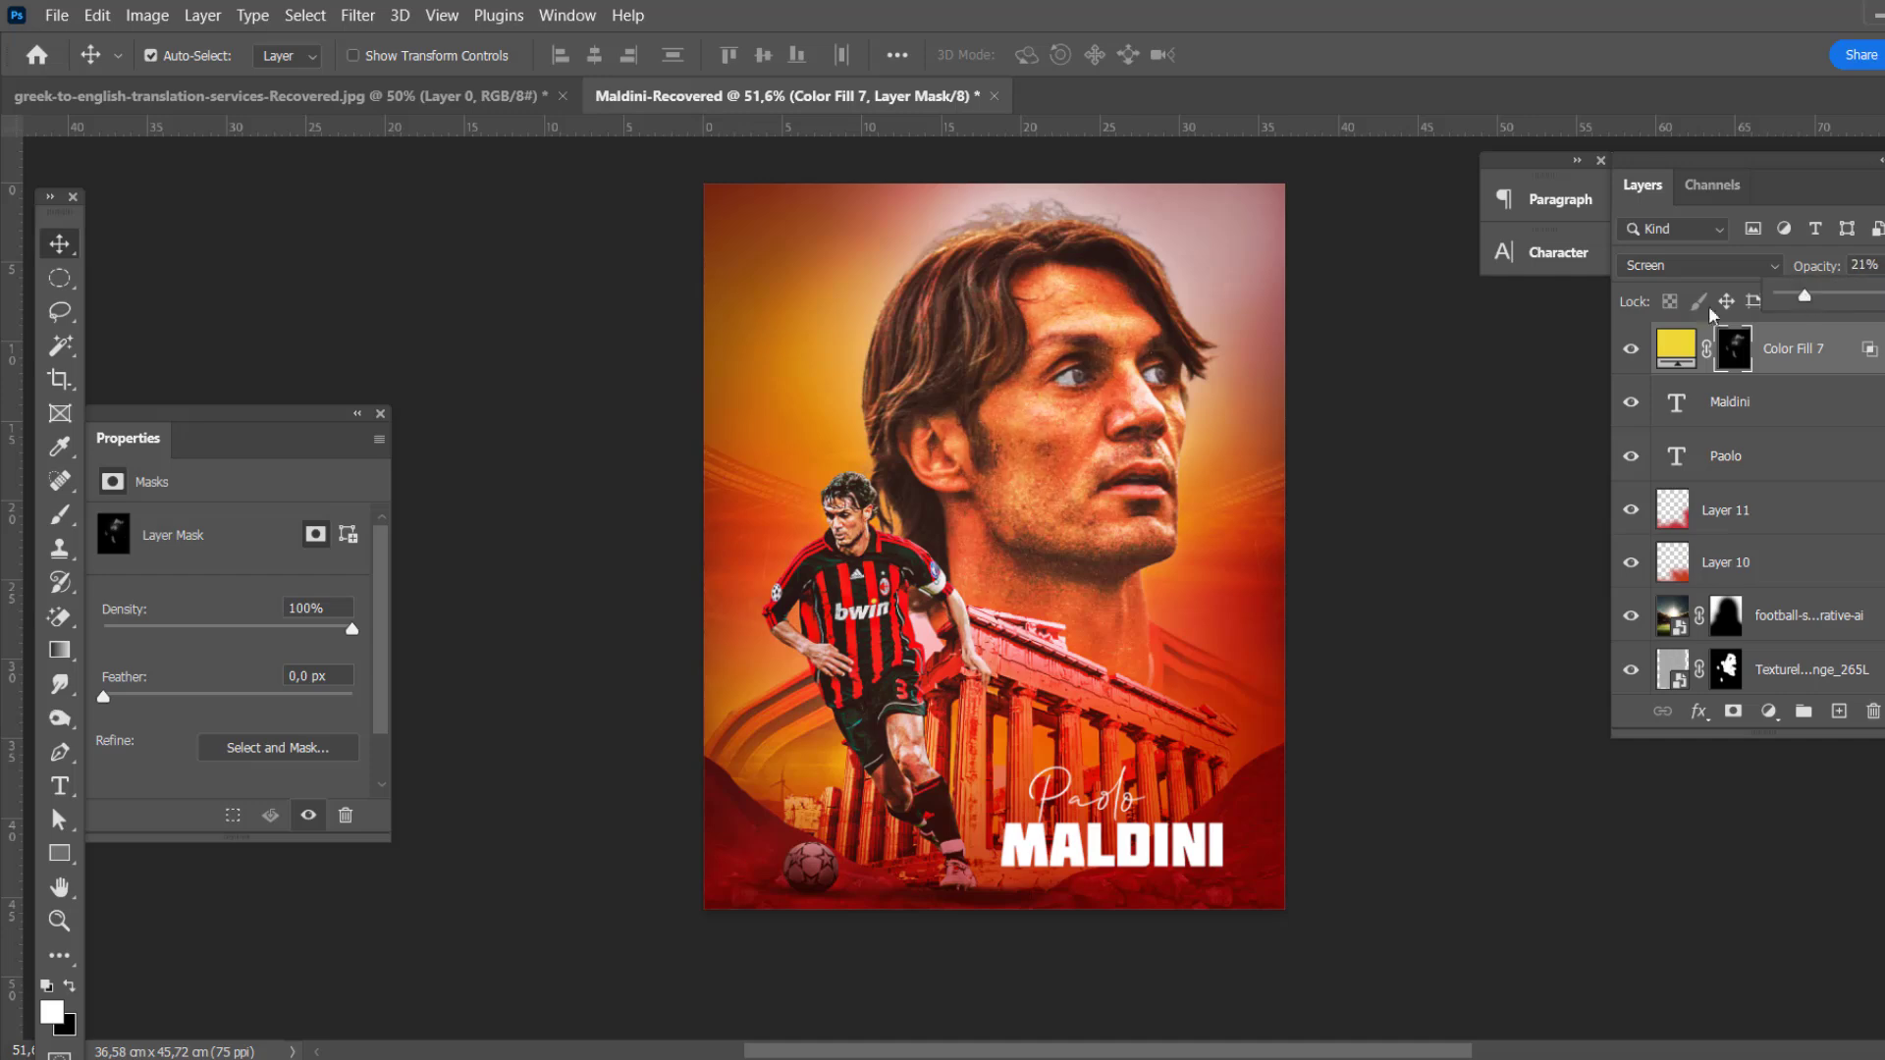
left_click(1315, 478)
scroll(1315, 478, "down", 1)
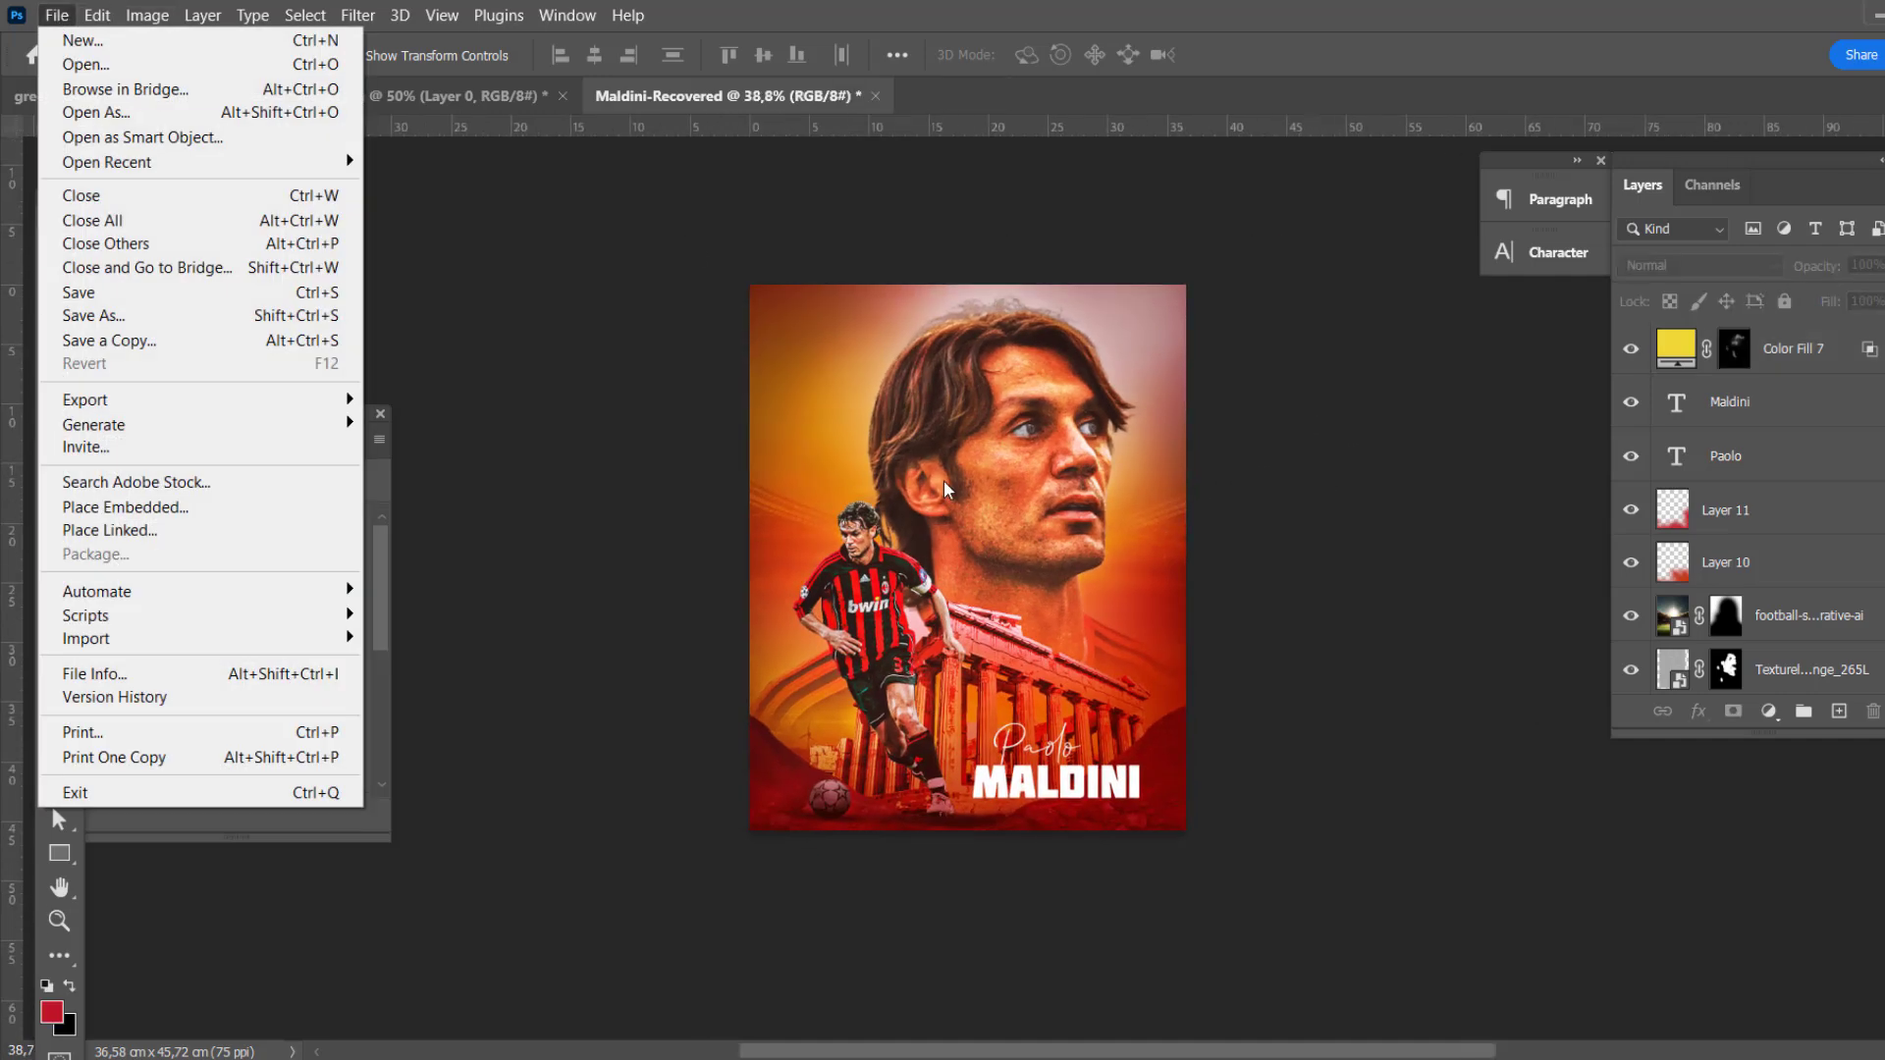